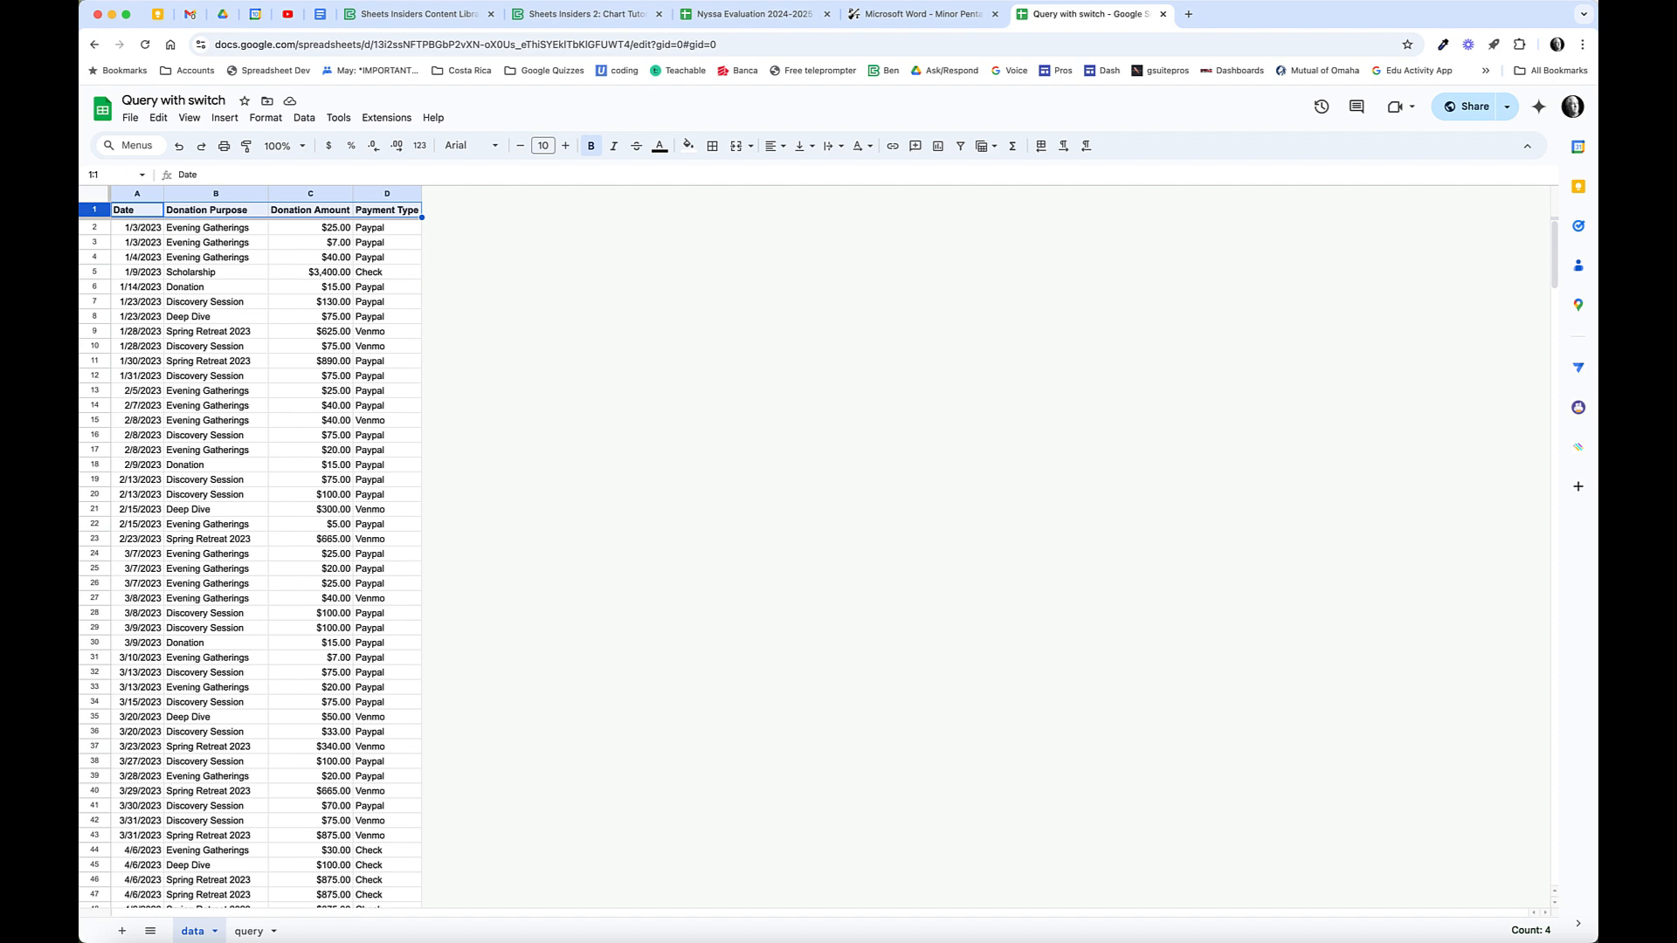
click(1485, 3)
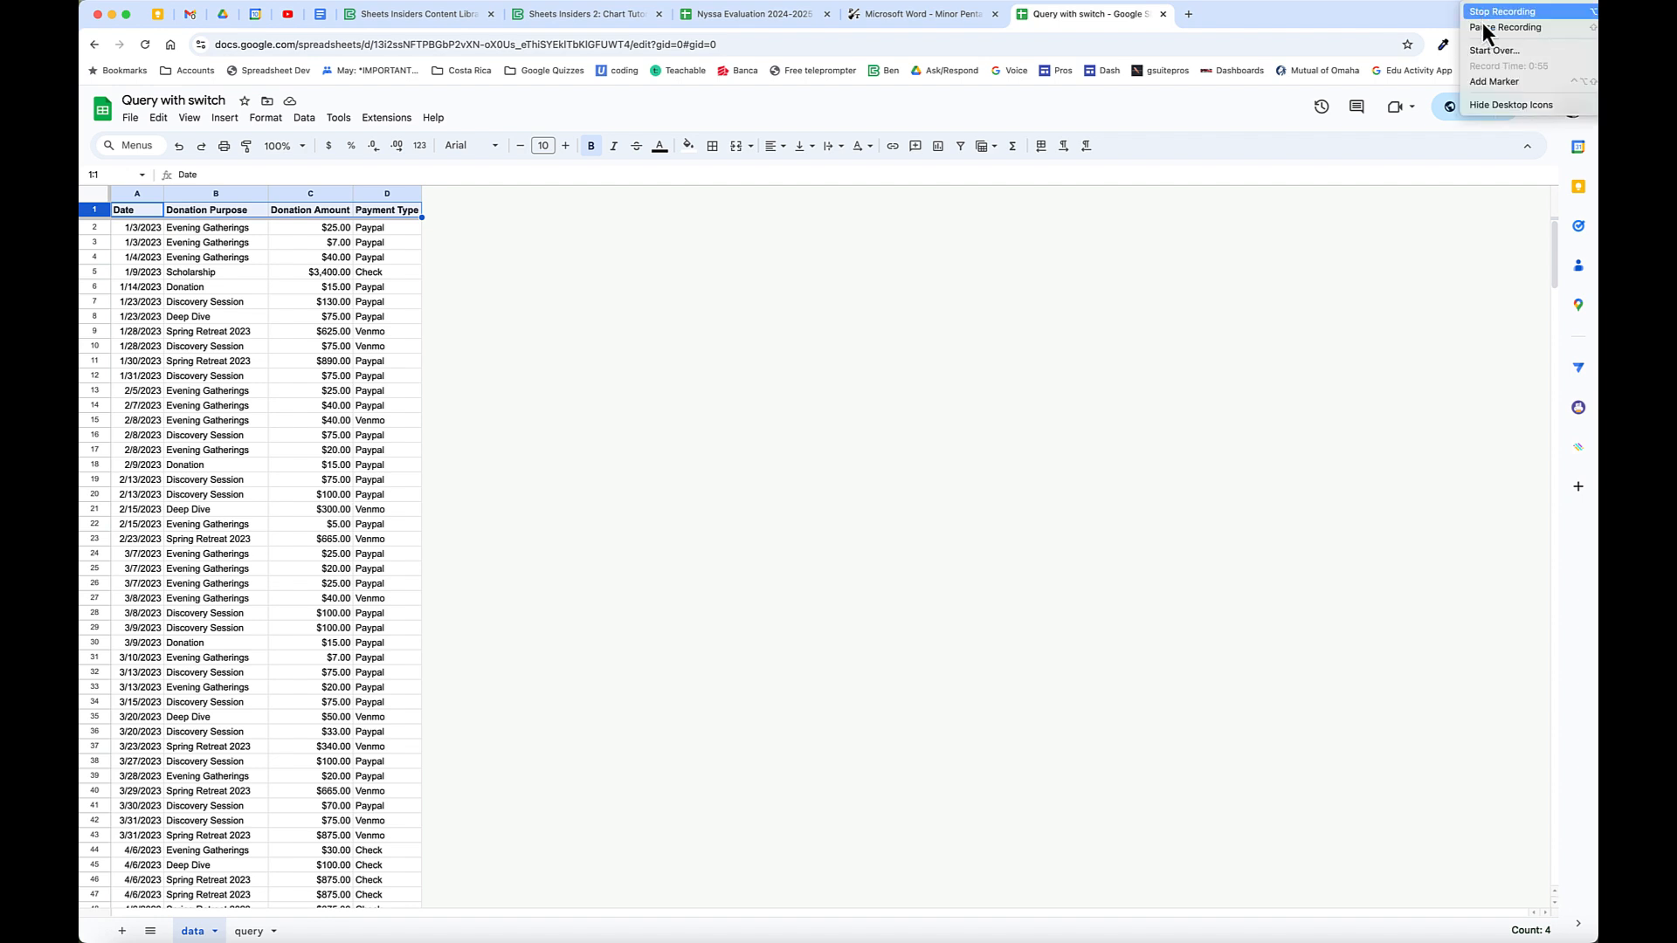
click(1481, 26)
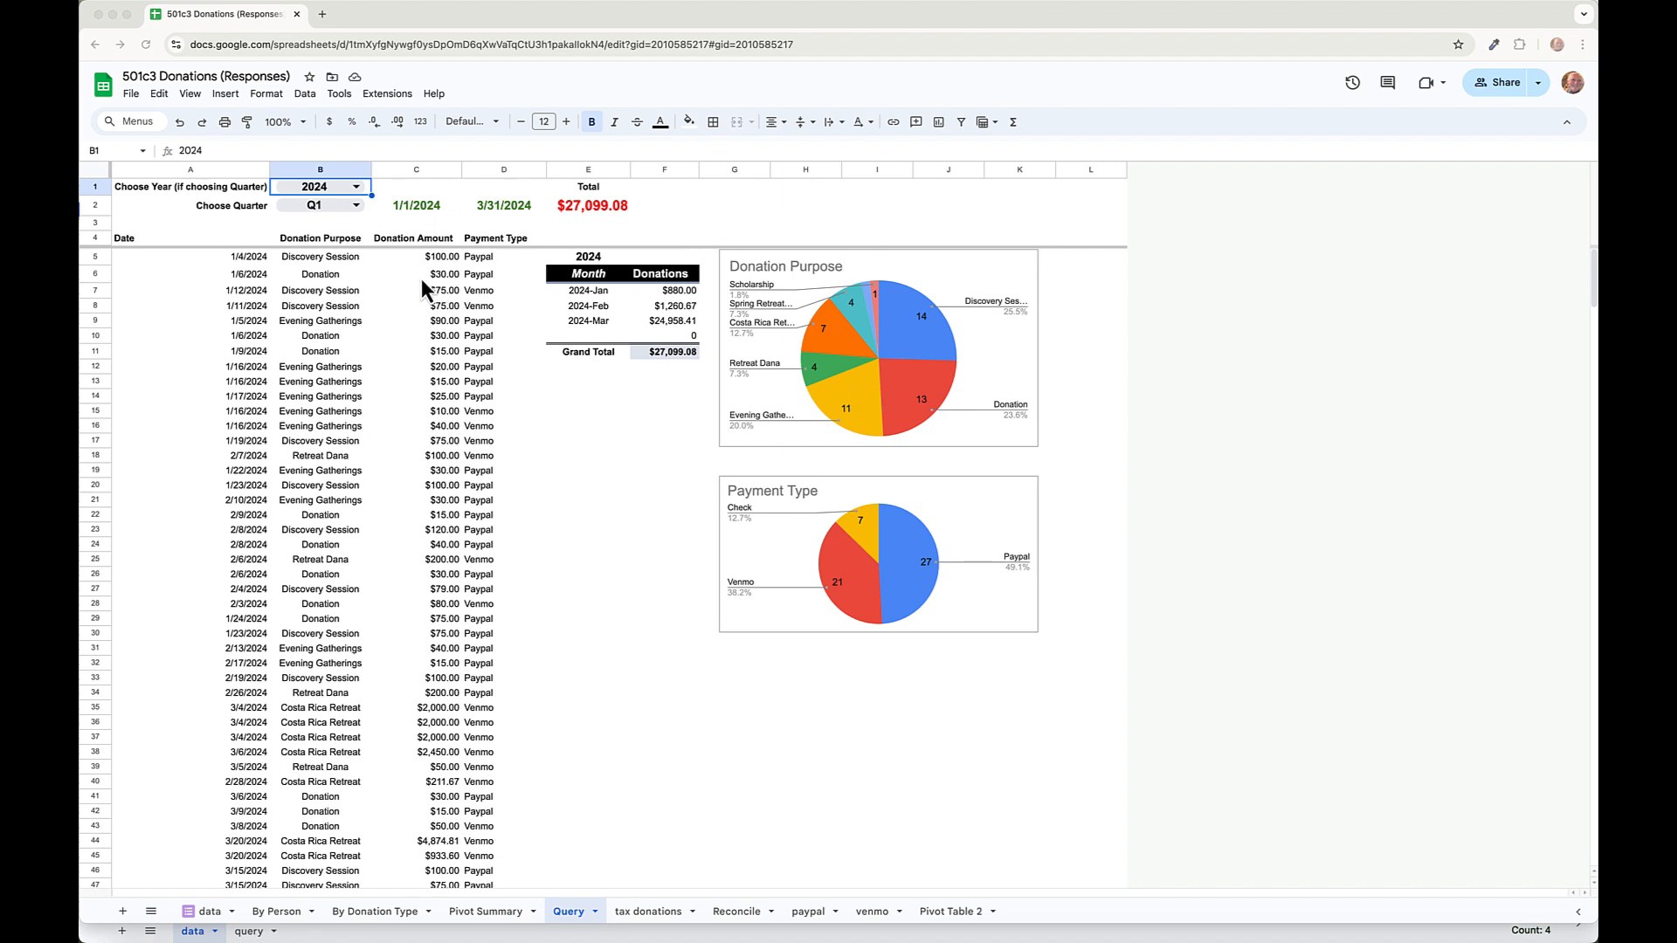
View the donations report for quarters Q2 and Q3, switch its year to 2023, and inspect the total's formula in E2.
click(352, 207)
click(291, 257)
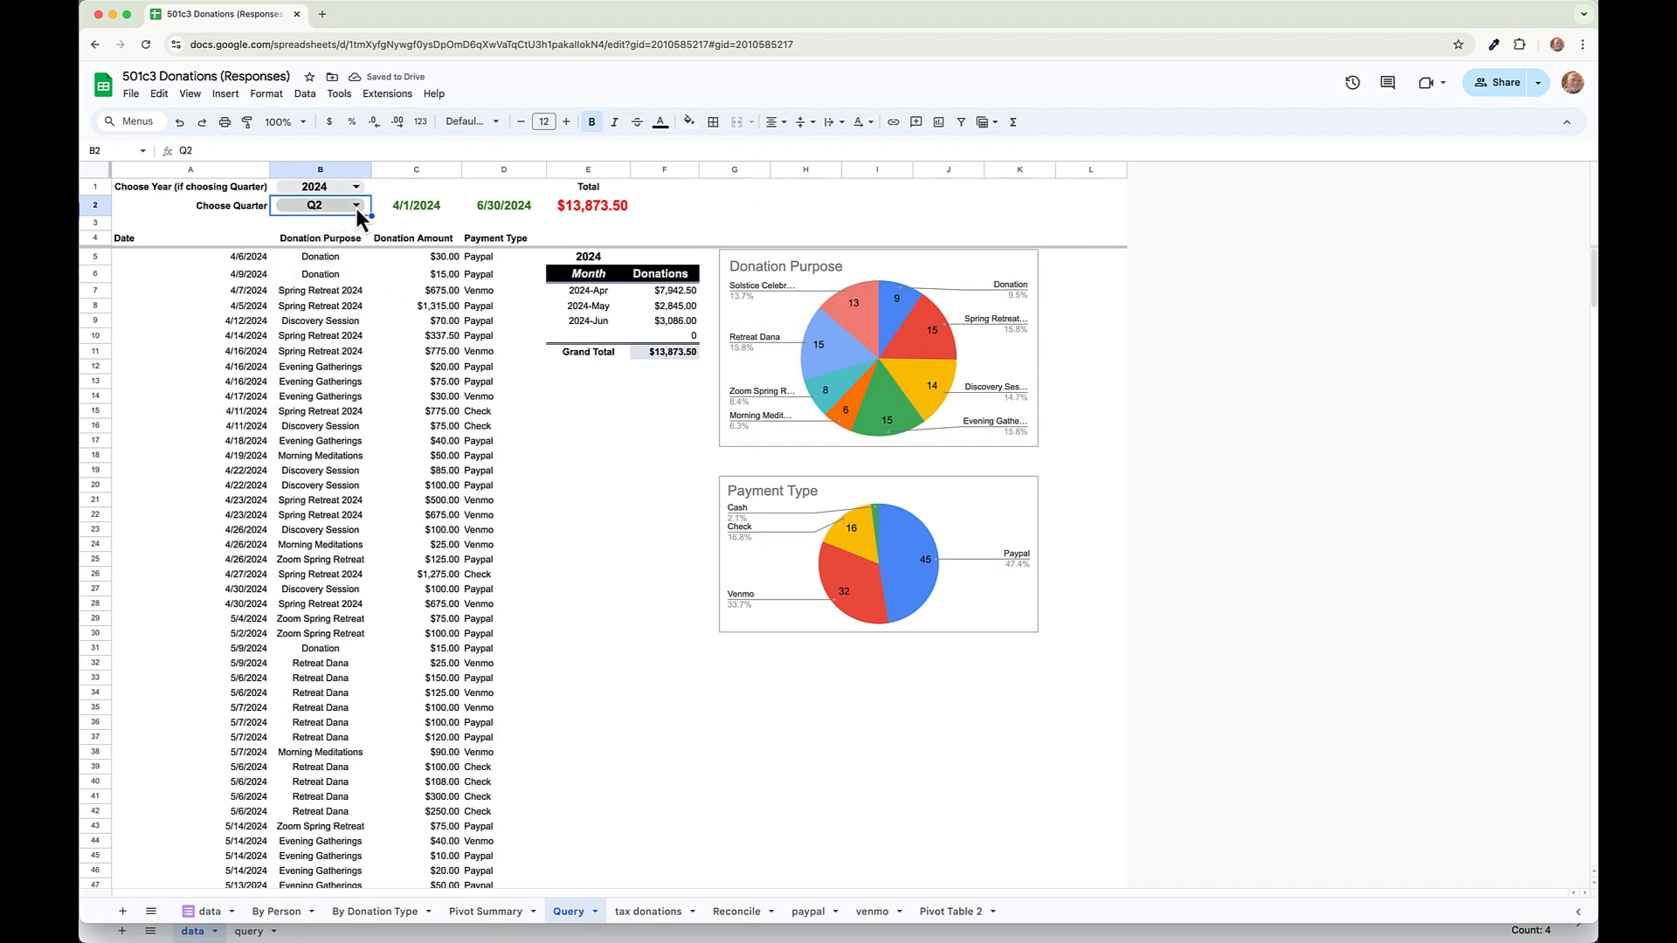
click(356, 208)
click(304, 278)
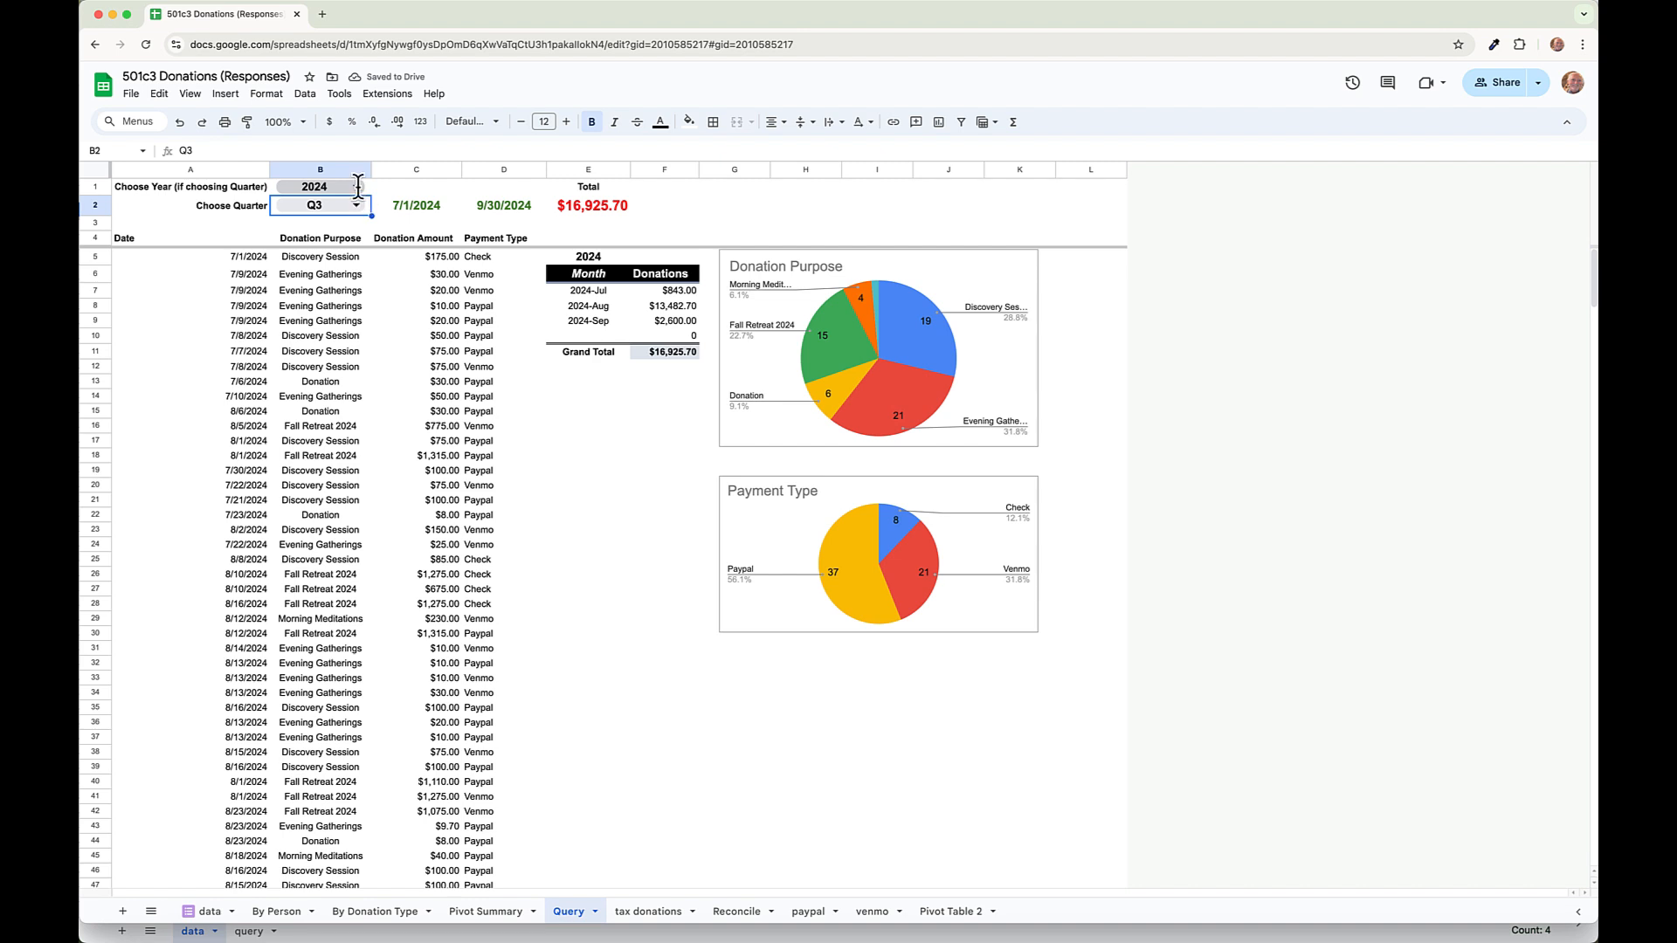
click(358, 186)
click(314, 226)
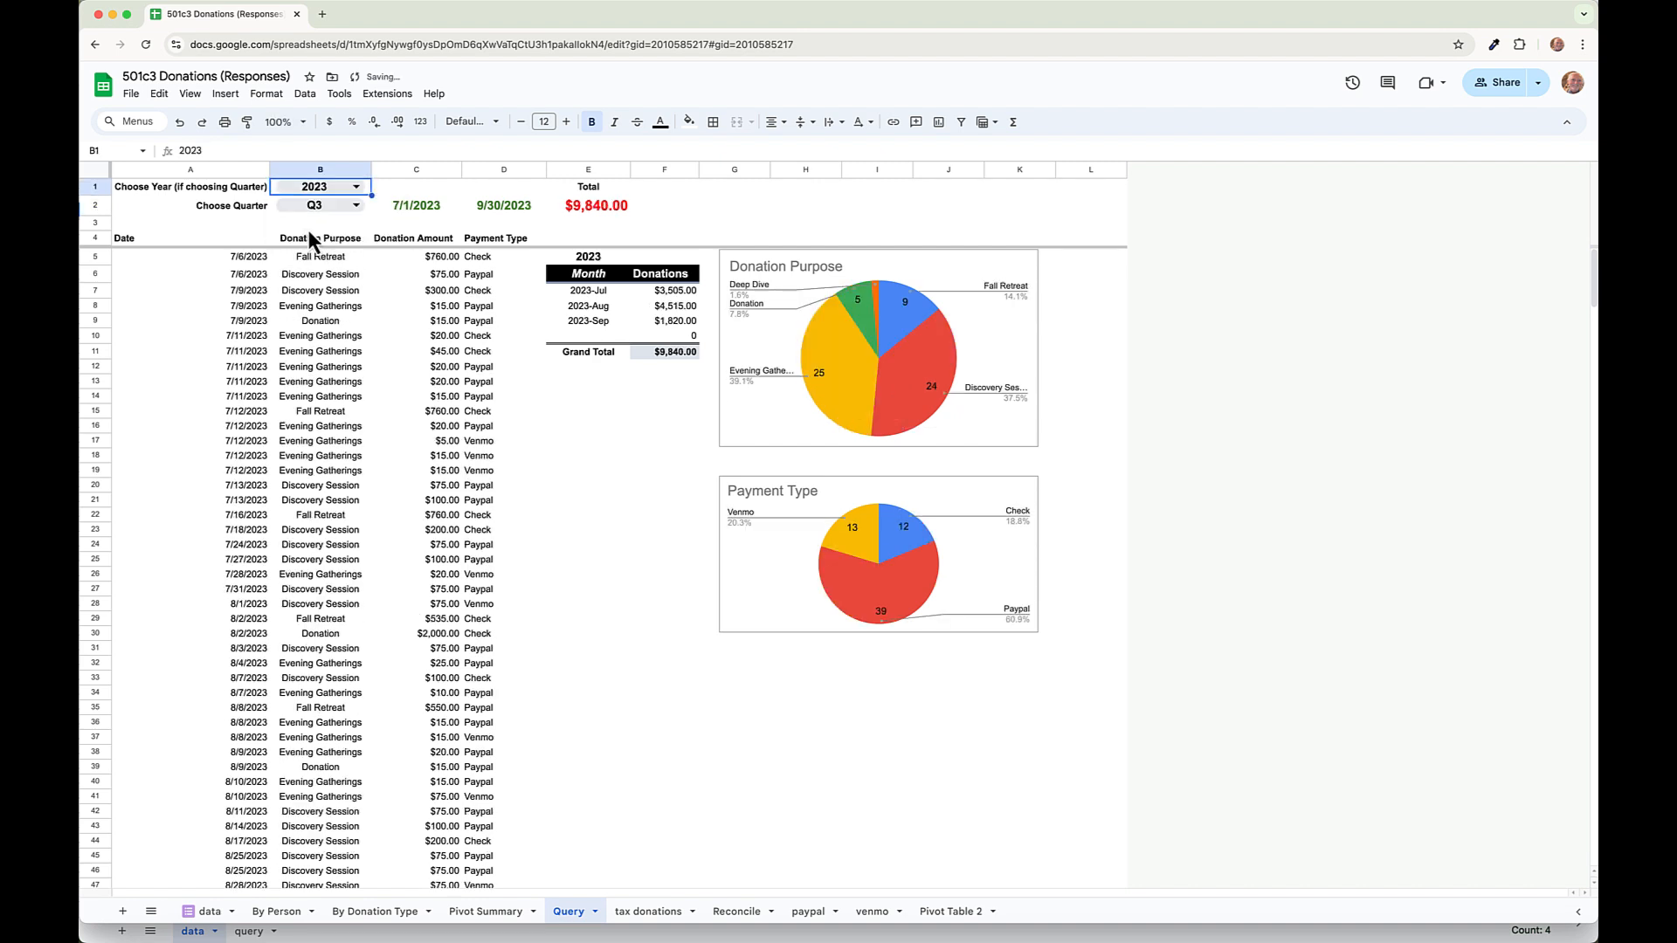
click(587, 208)
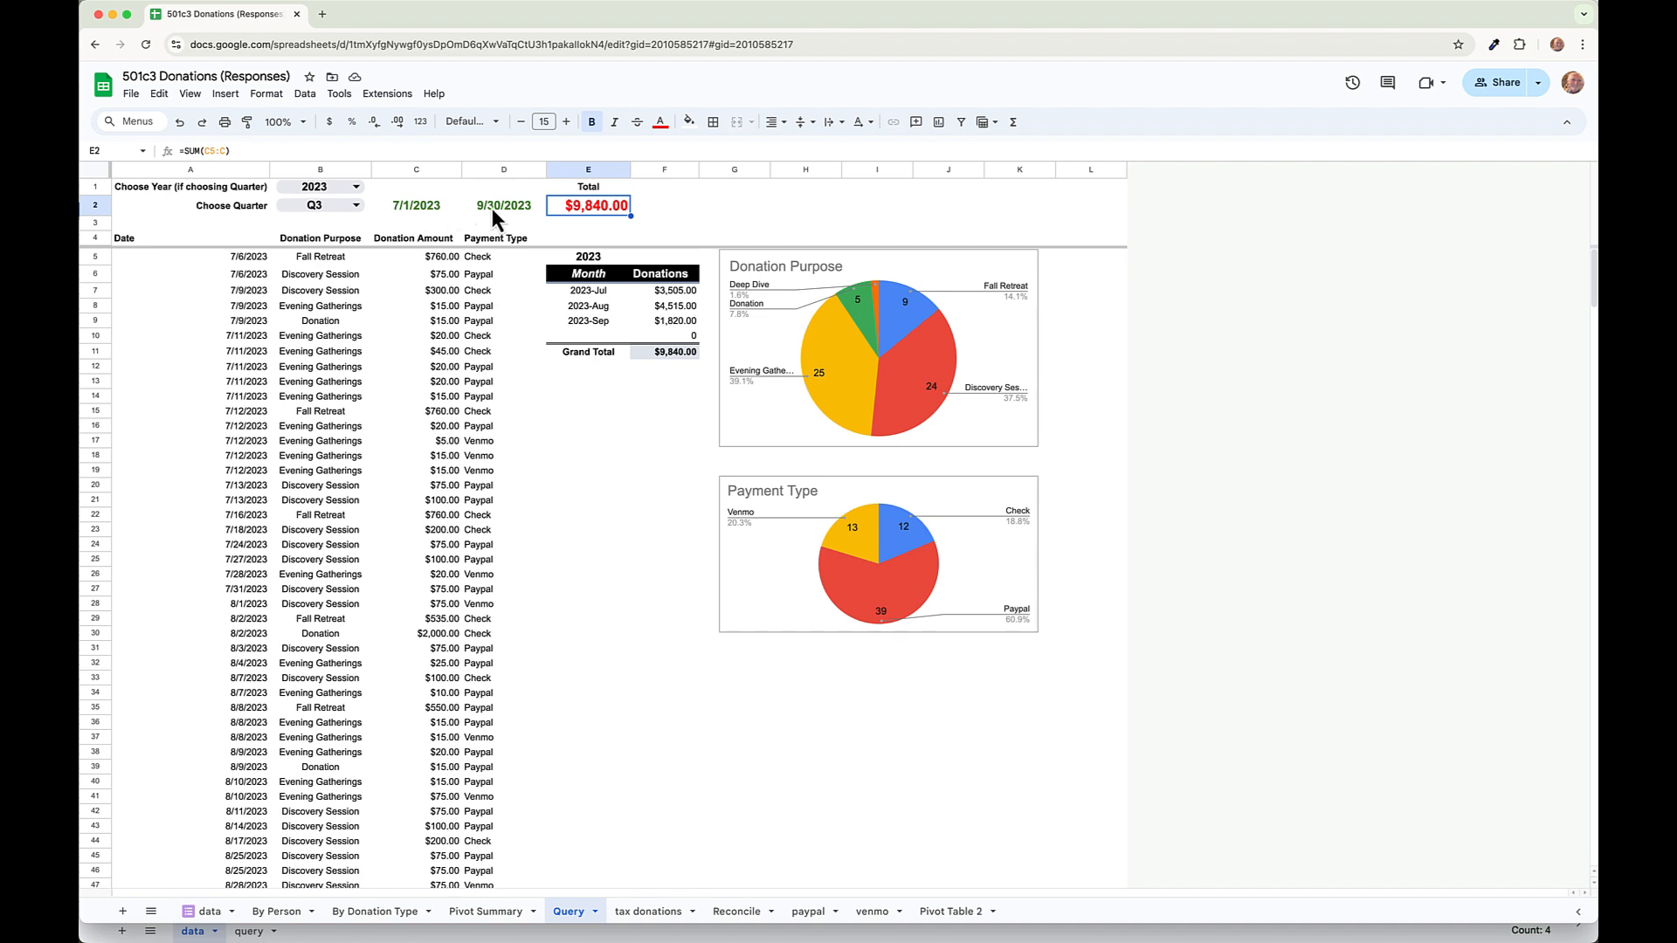
Return the donations report's year selection in B1 to 2024.
click(356, 186)
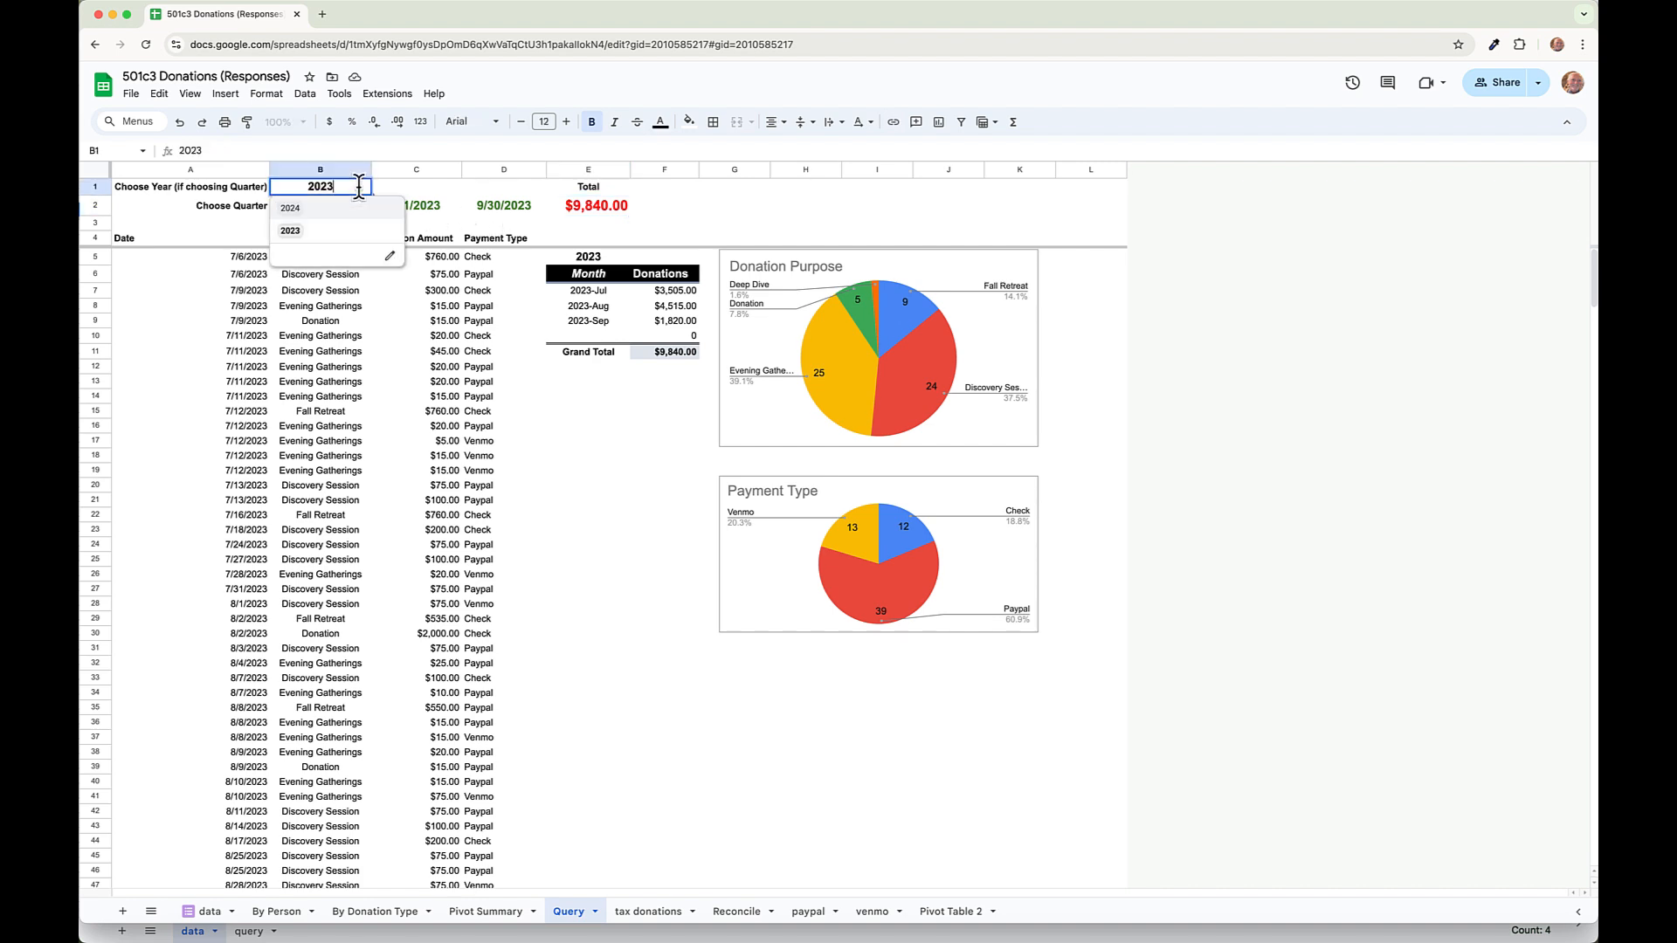
click(313, 233)
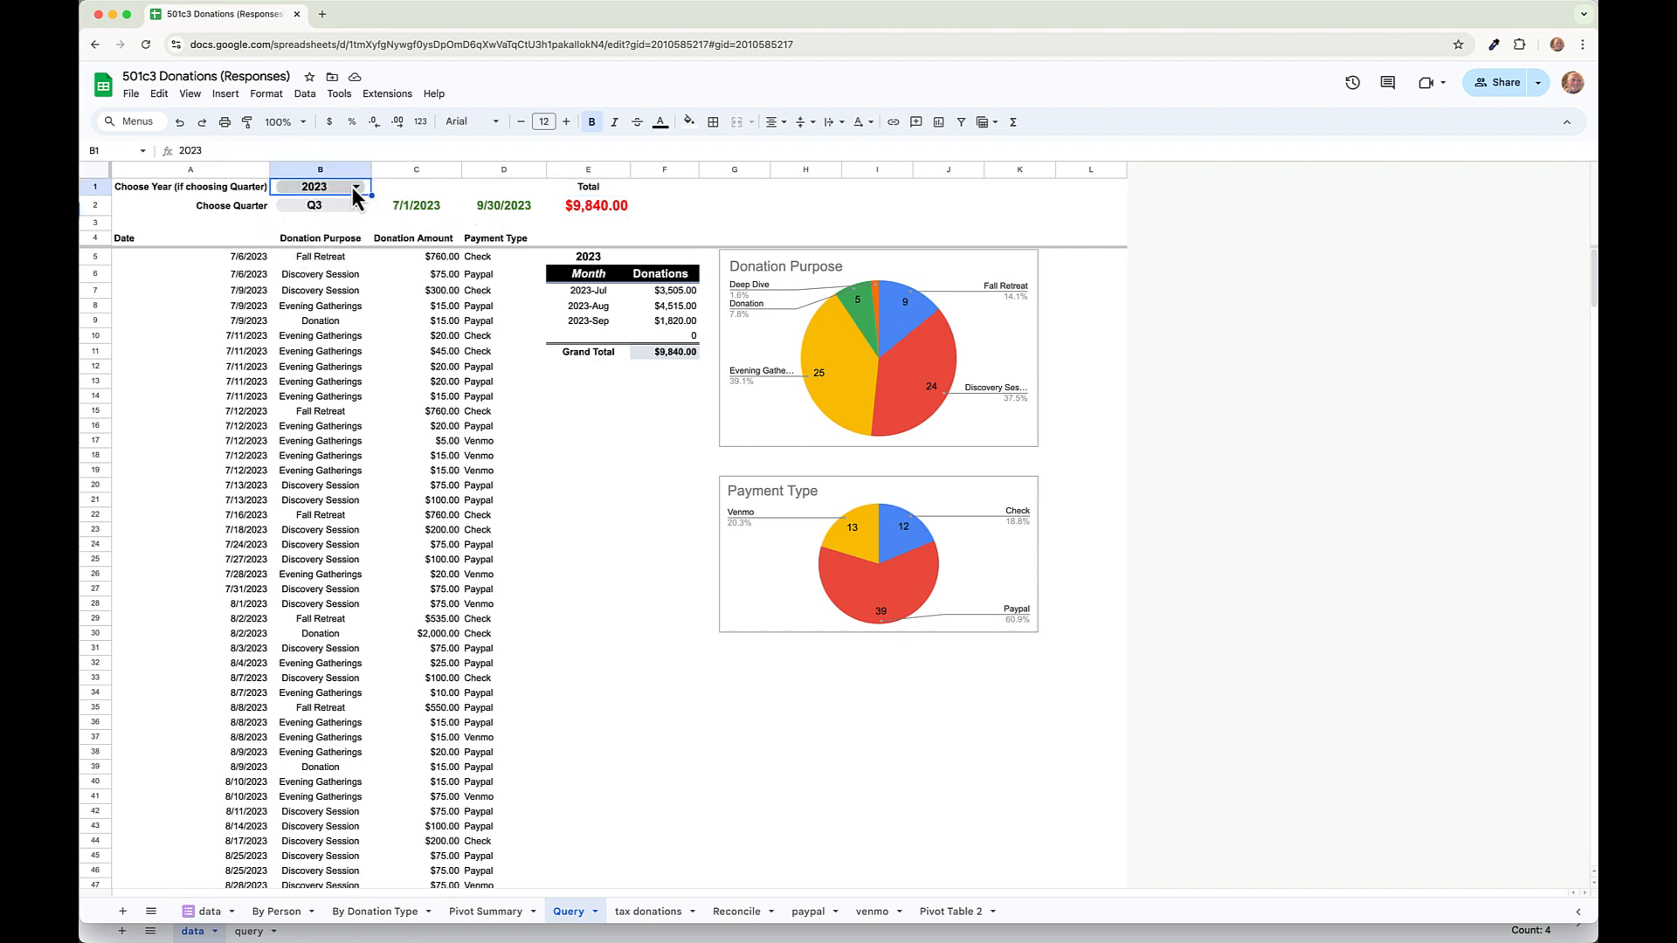
click(353, 187)
click(330, 210)
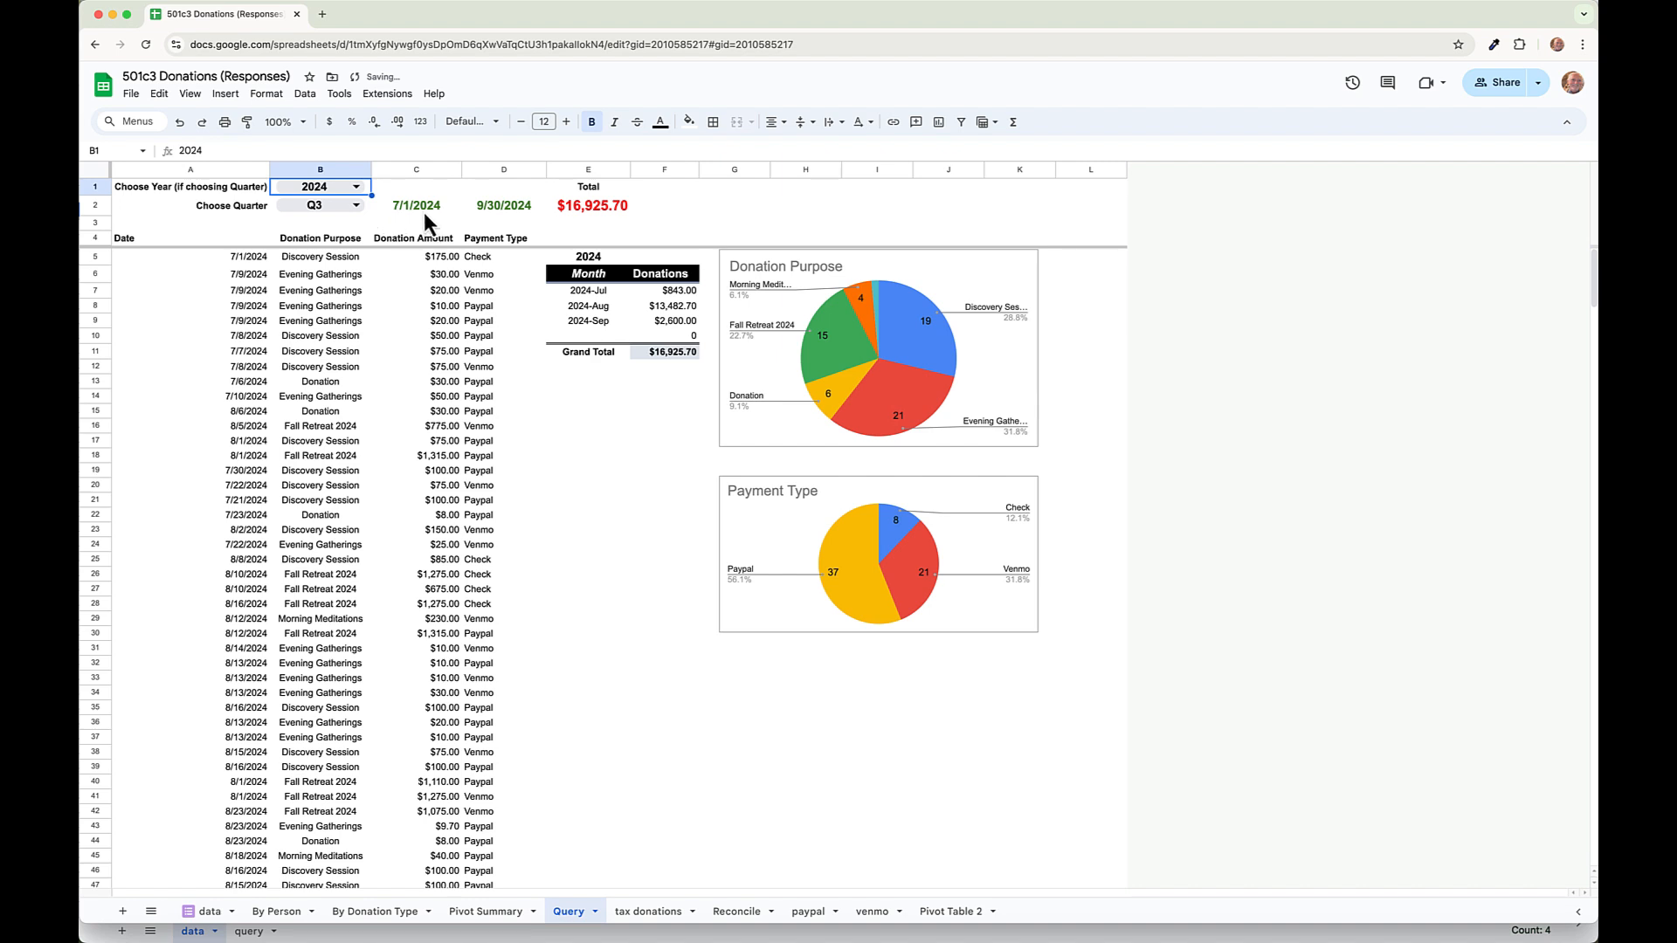
View the donations report for the This Year, Last Year and Total periods using the selector in B2.
click(356, 205)
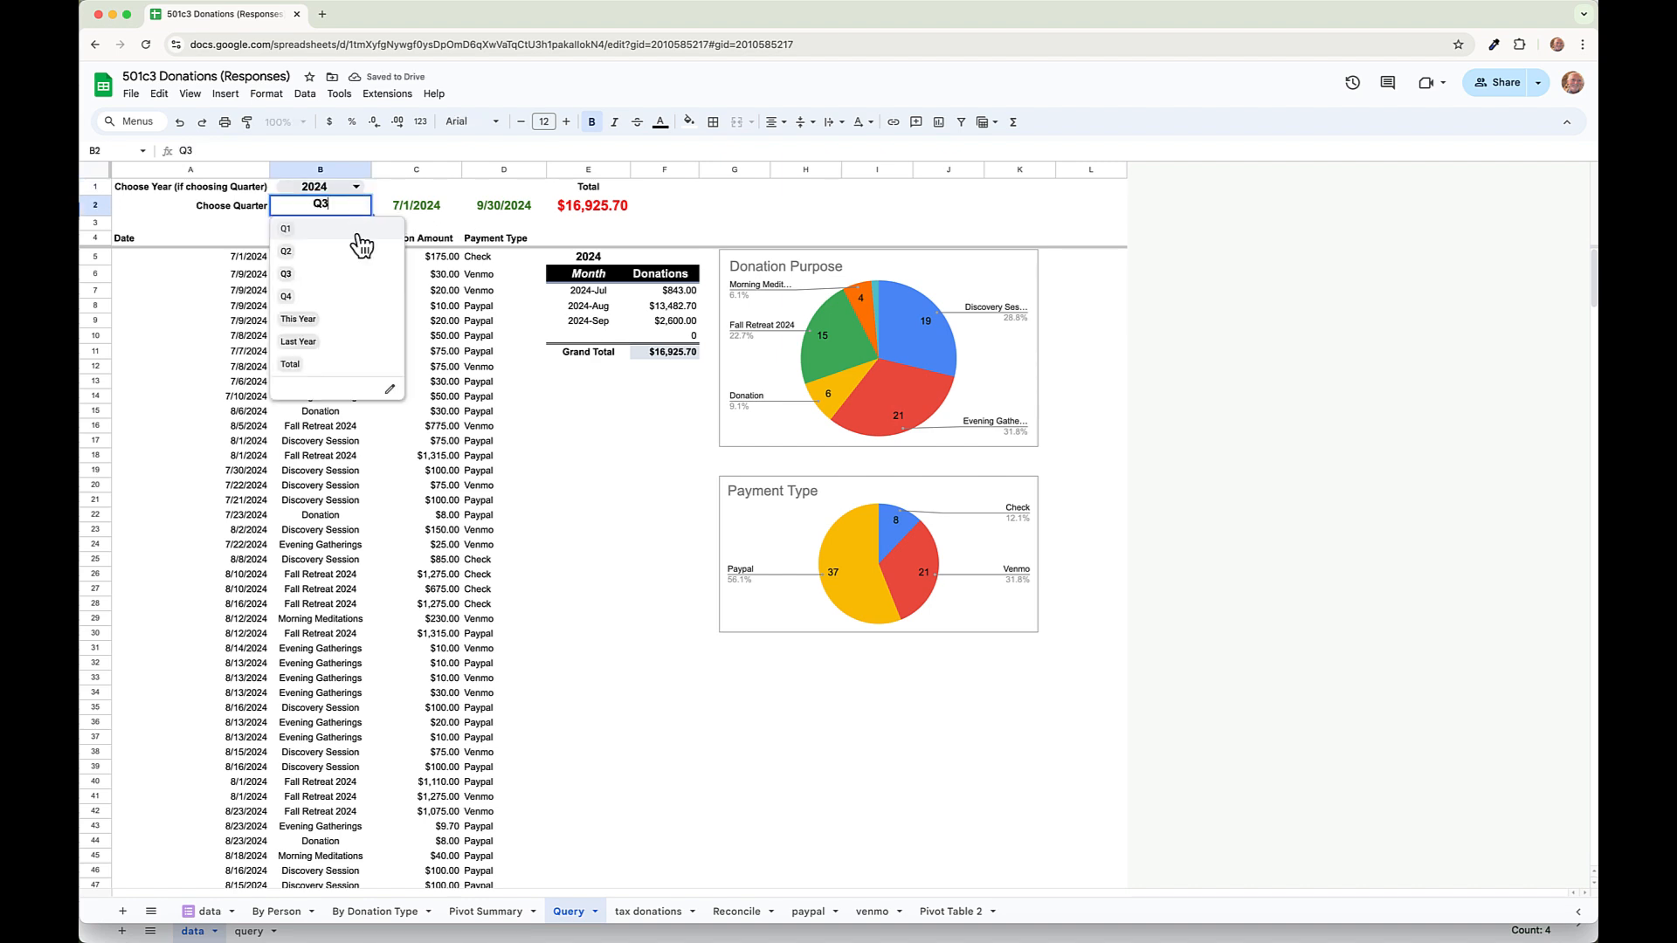
click(325, 324)
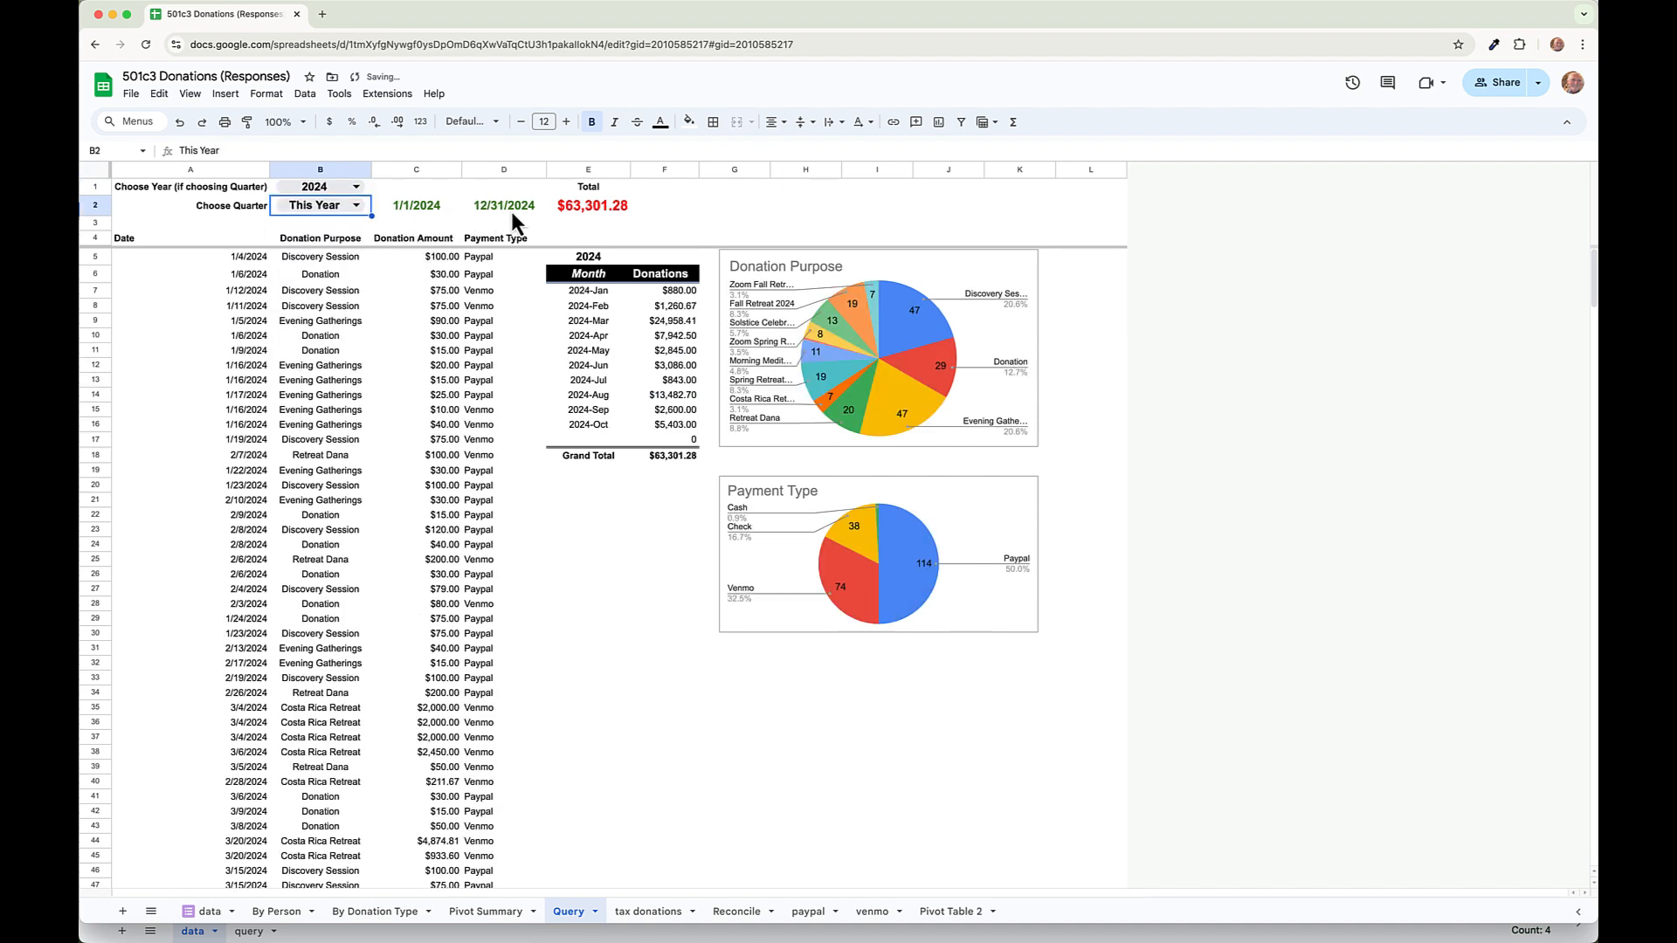
click(354, 207)
click(323, 347)
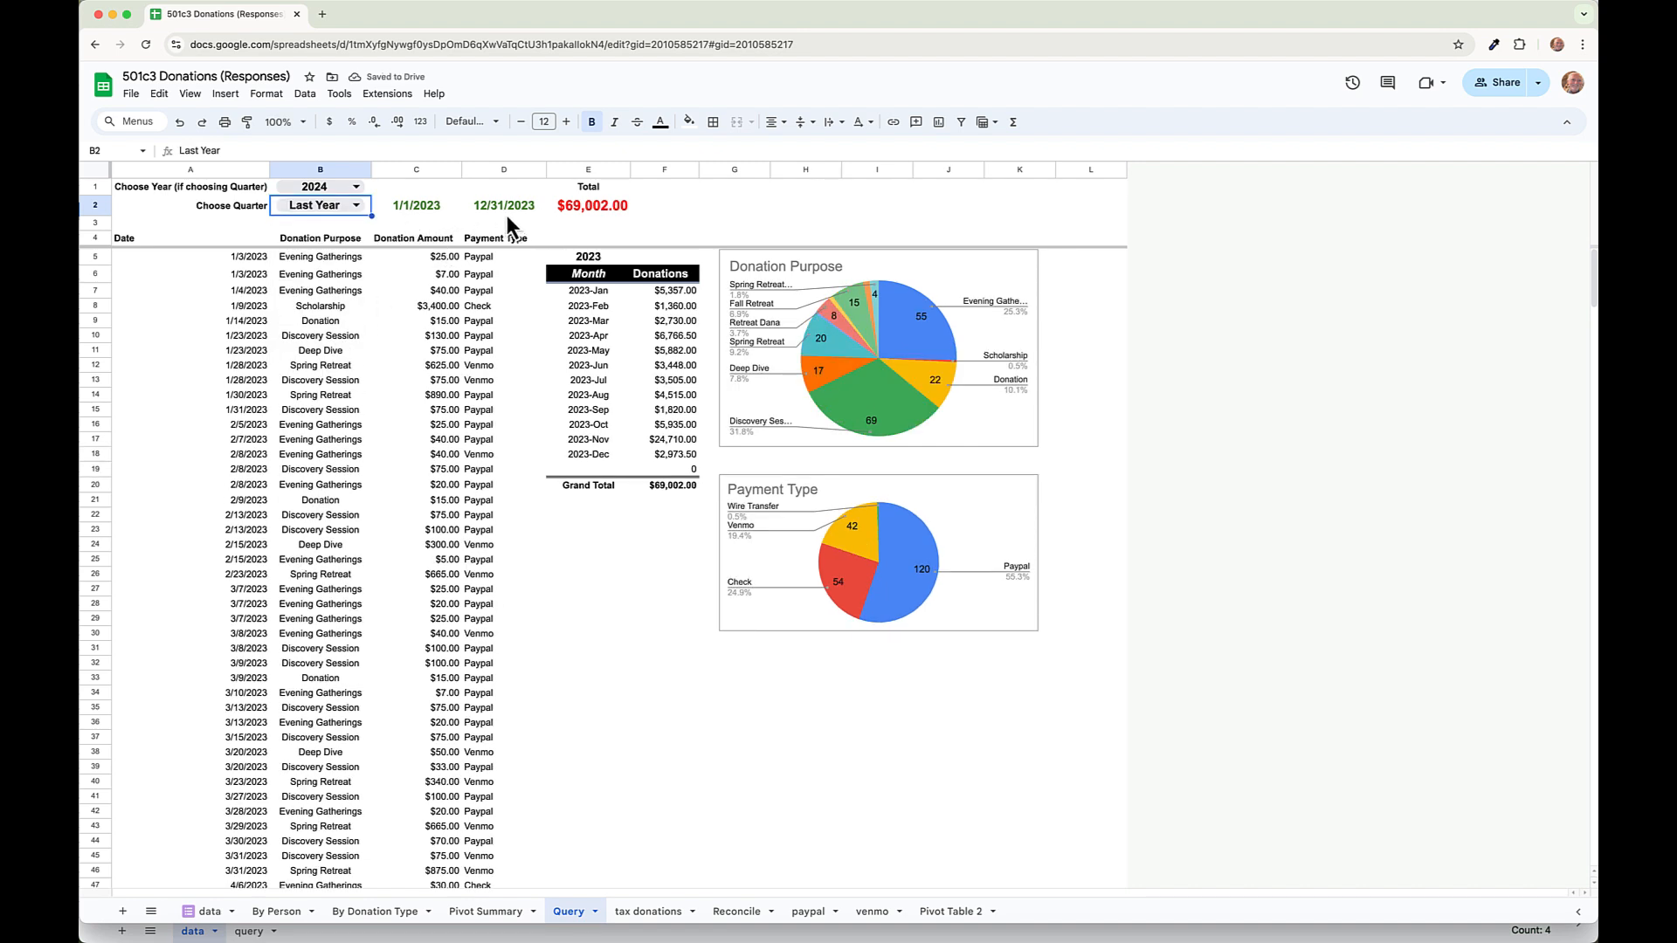
click(354, 211)
click(342, 355)
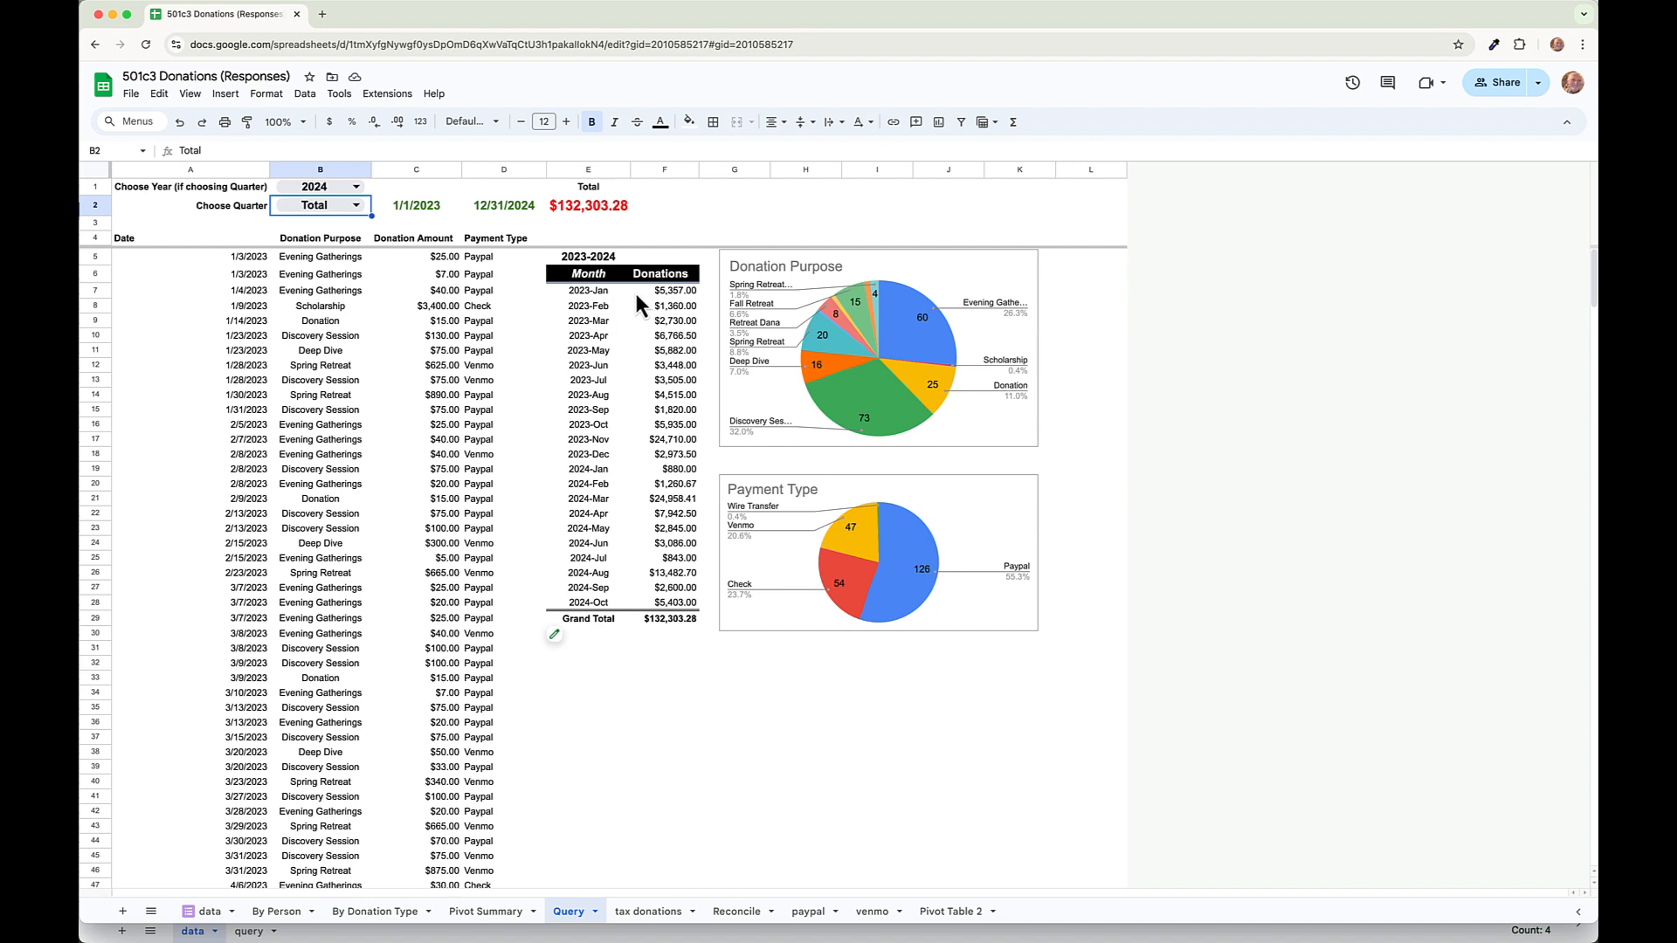
click(1496, 7)
click(1497, 27)
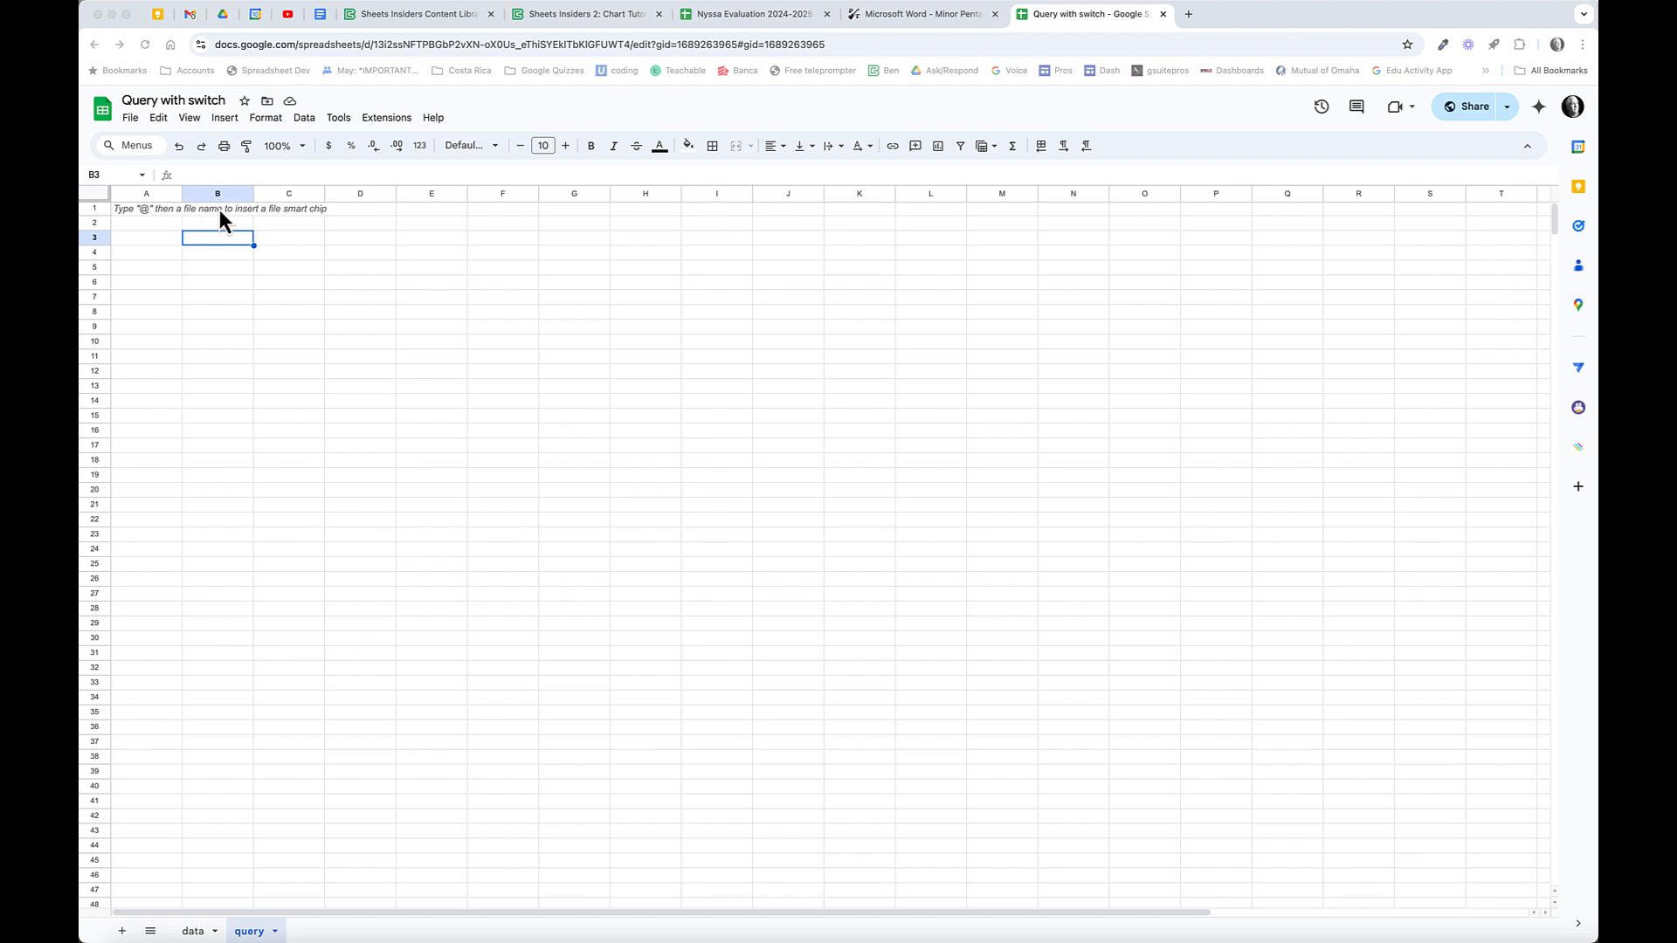
Create a dropdown data validation rule in cell B1 with the items 2023 and 2024, and choose 2023.
click(235, 212)
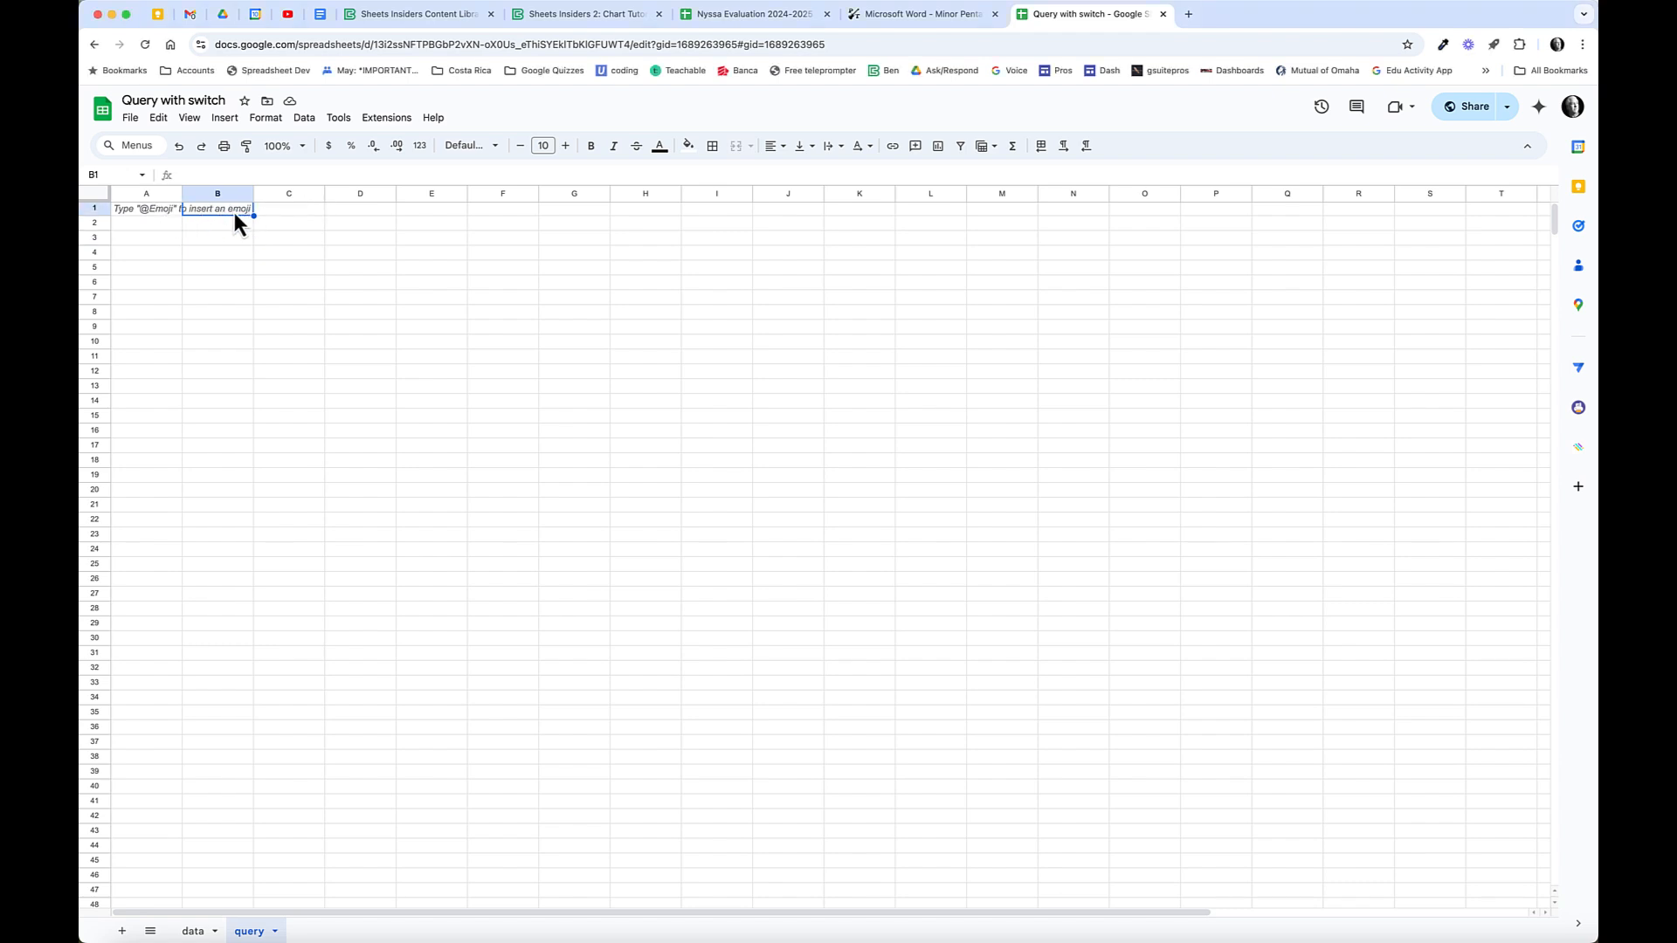
click(319, 127)
click(411, 430)
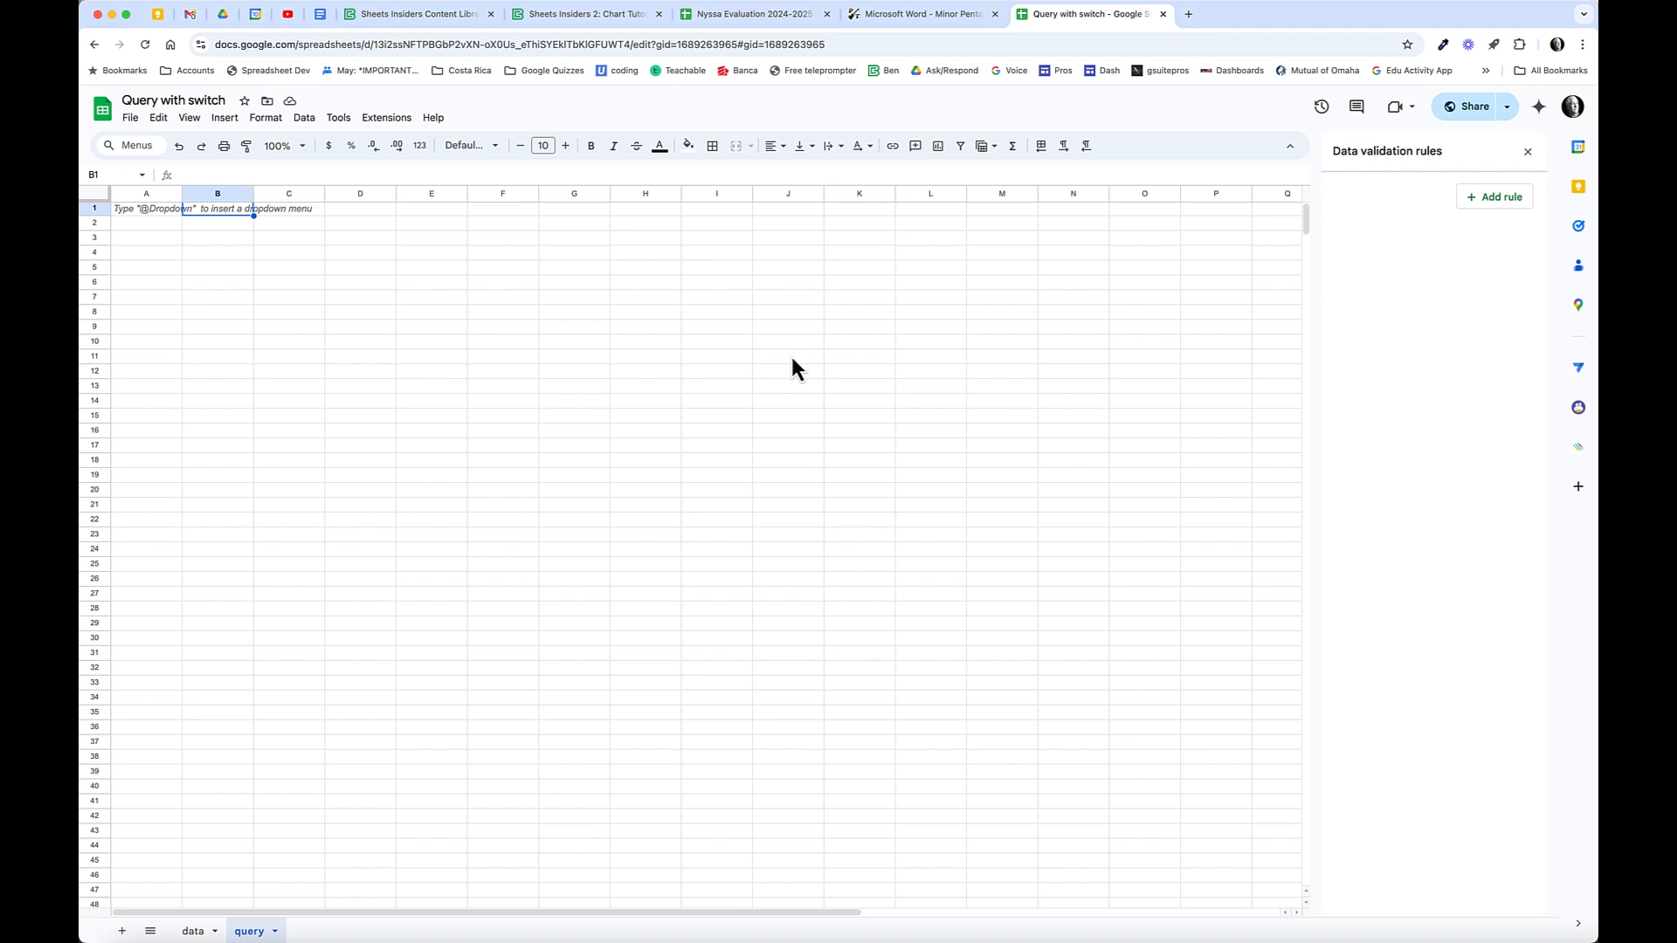
click(1511, 199)
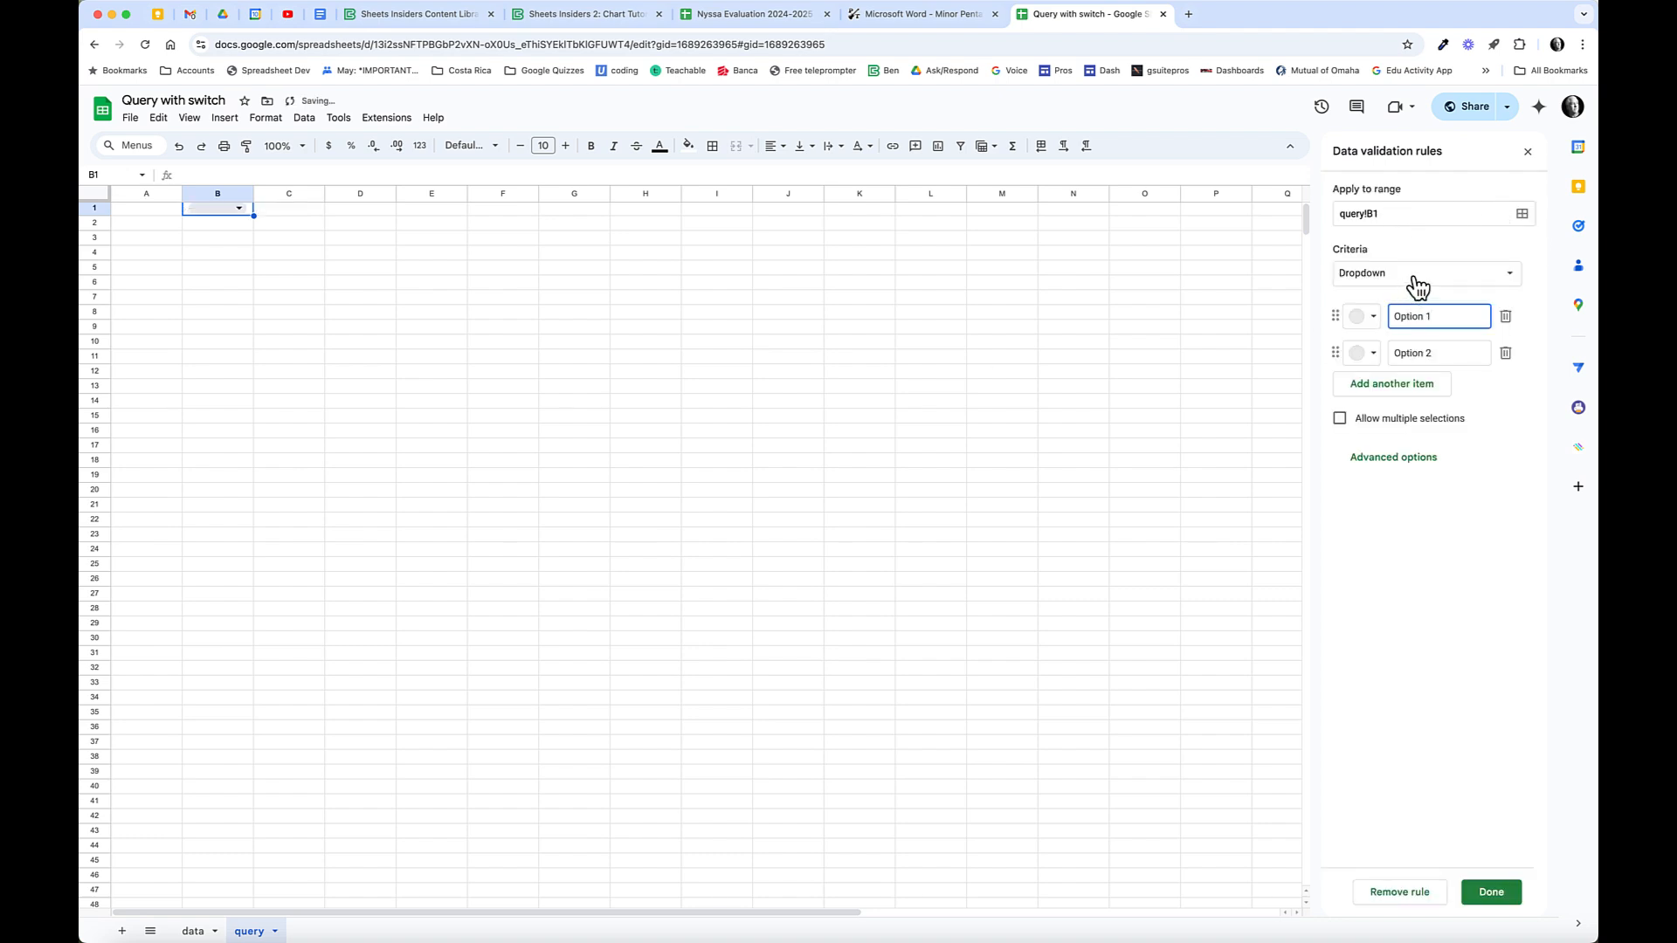
drag(1440, 318, 1391, 353)
text(2023)
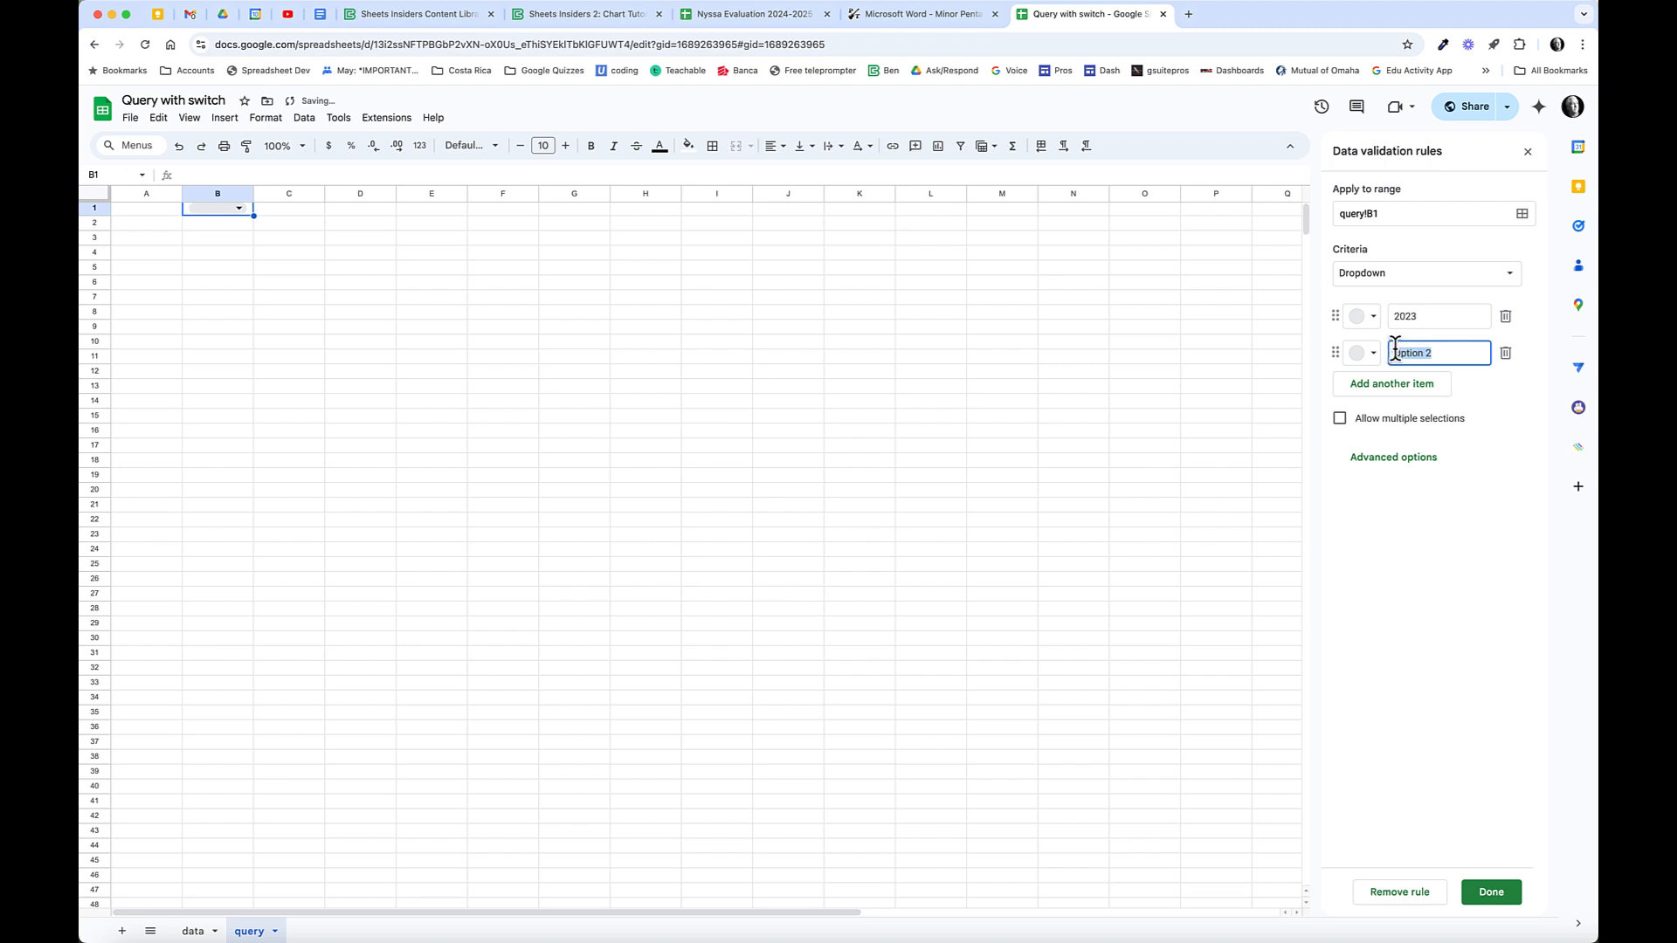
text(2024)
key(Return)
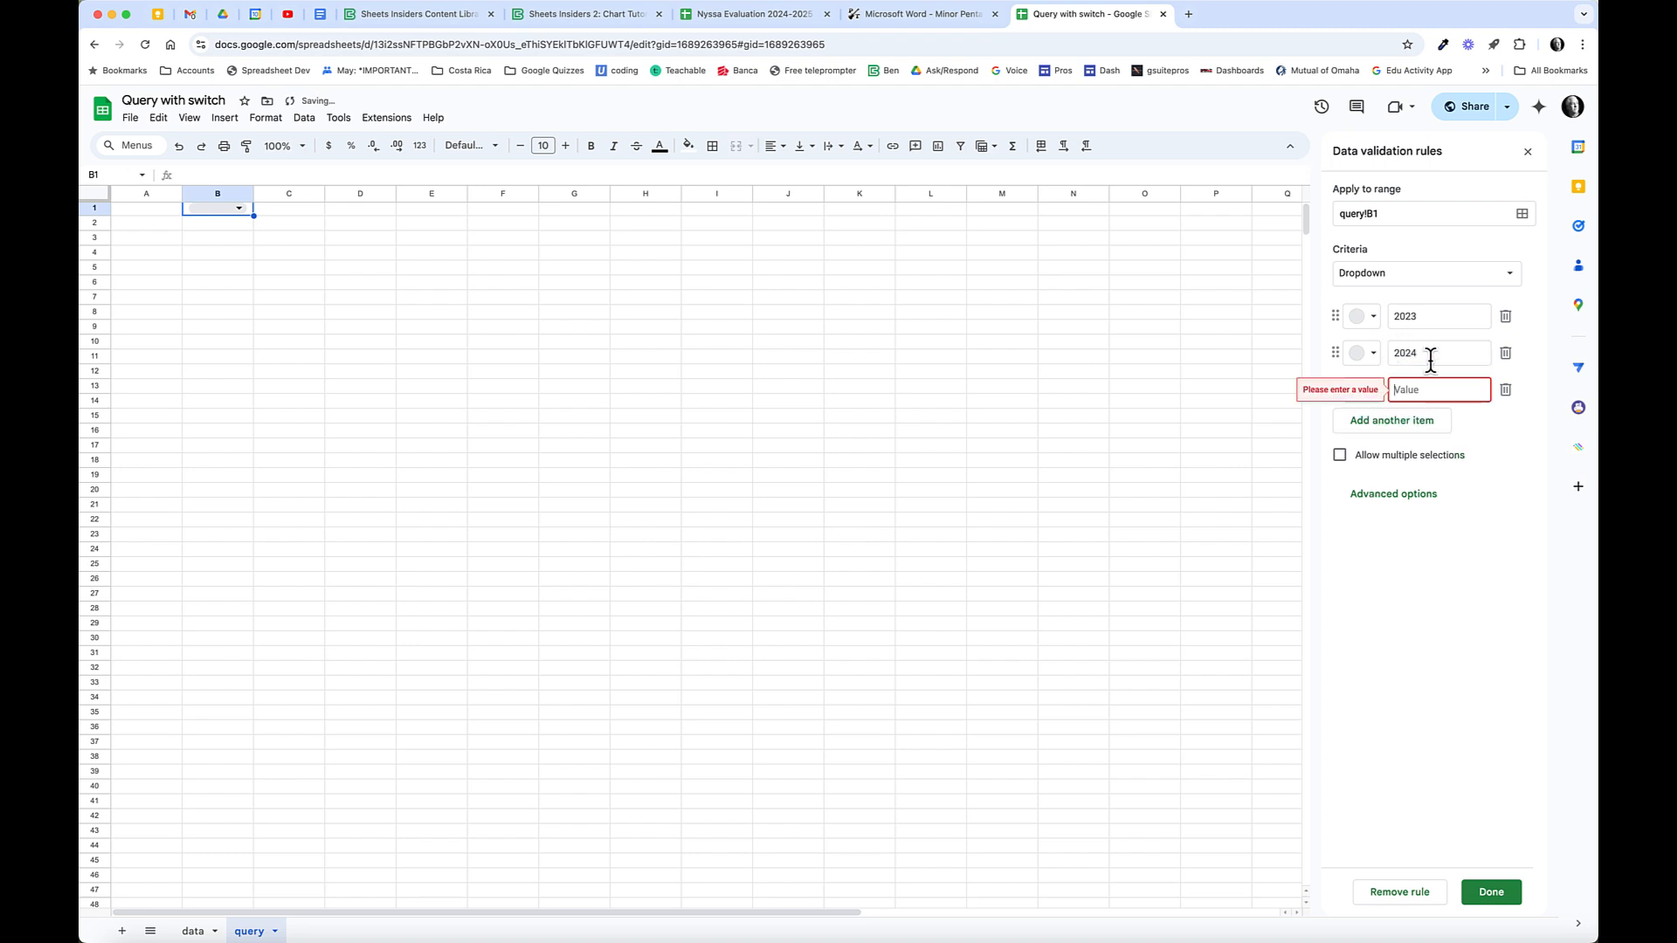
click(1506, 391)
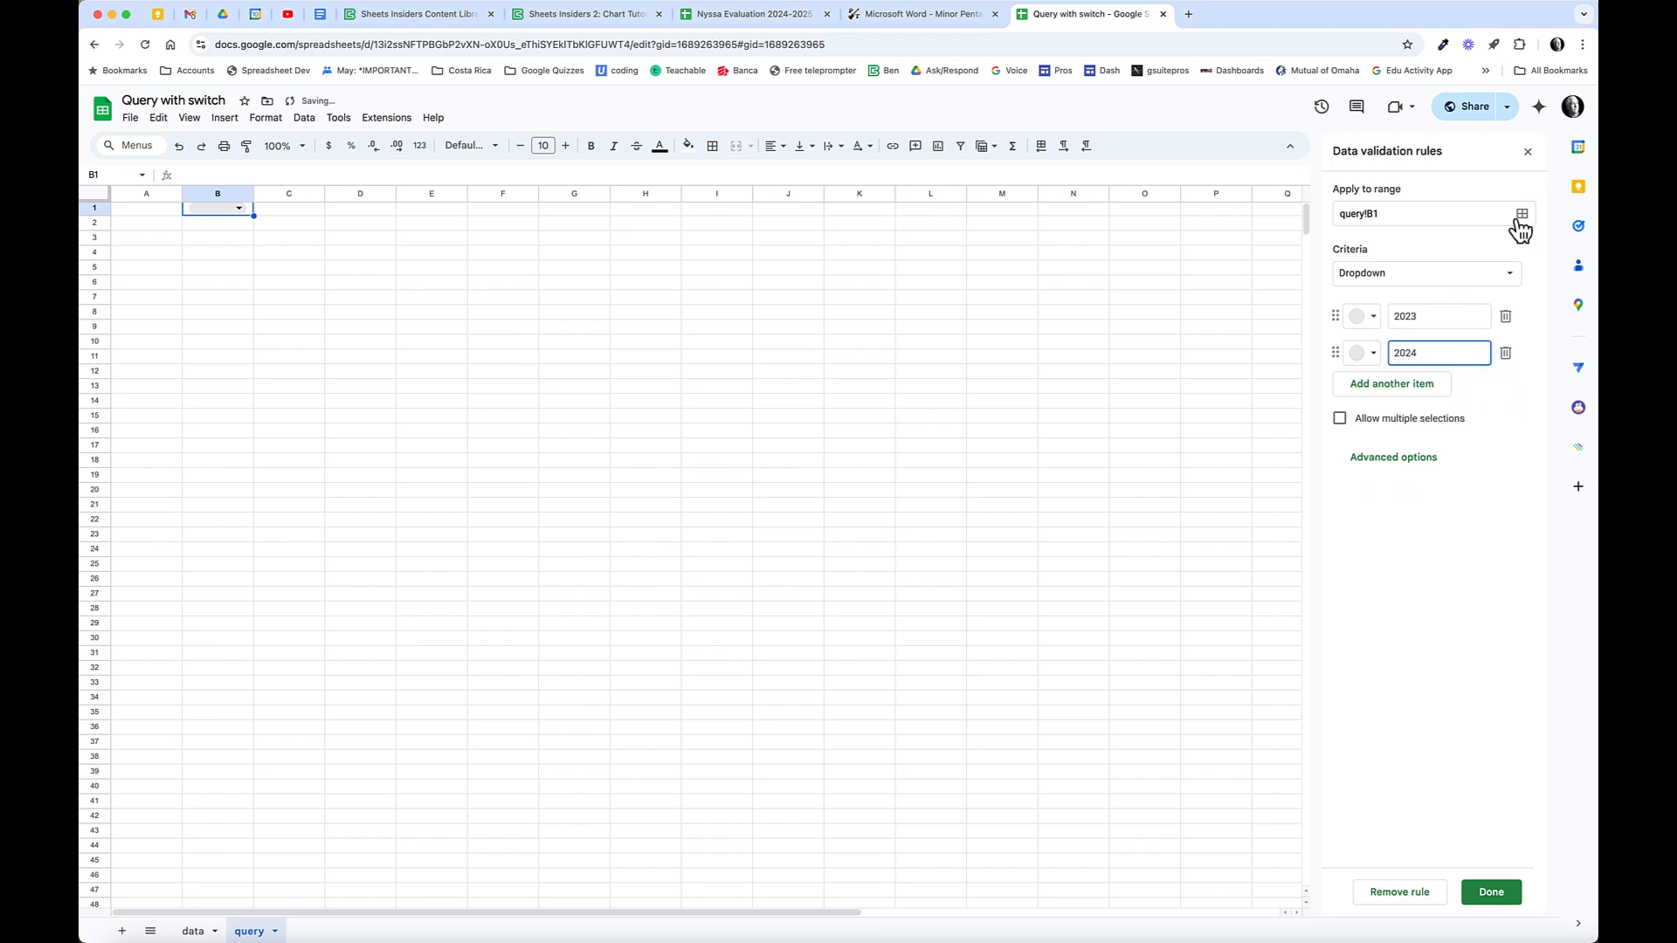
click(1491, 892)
click(239, 209)
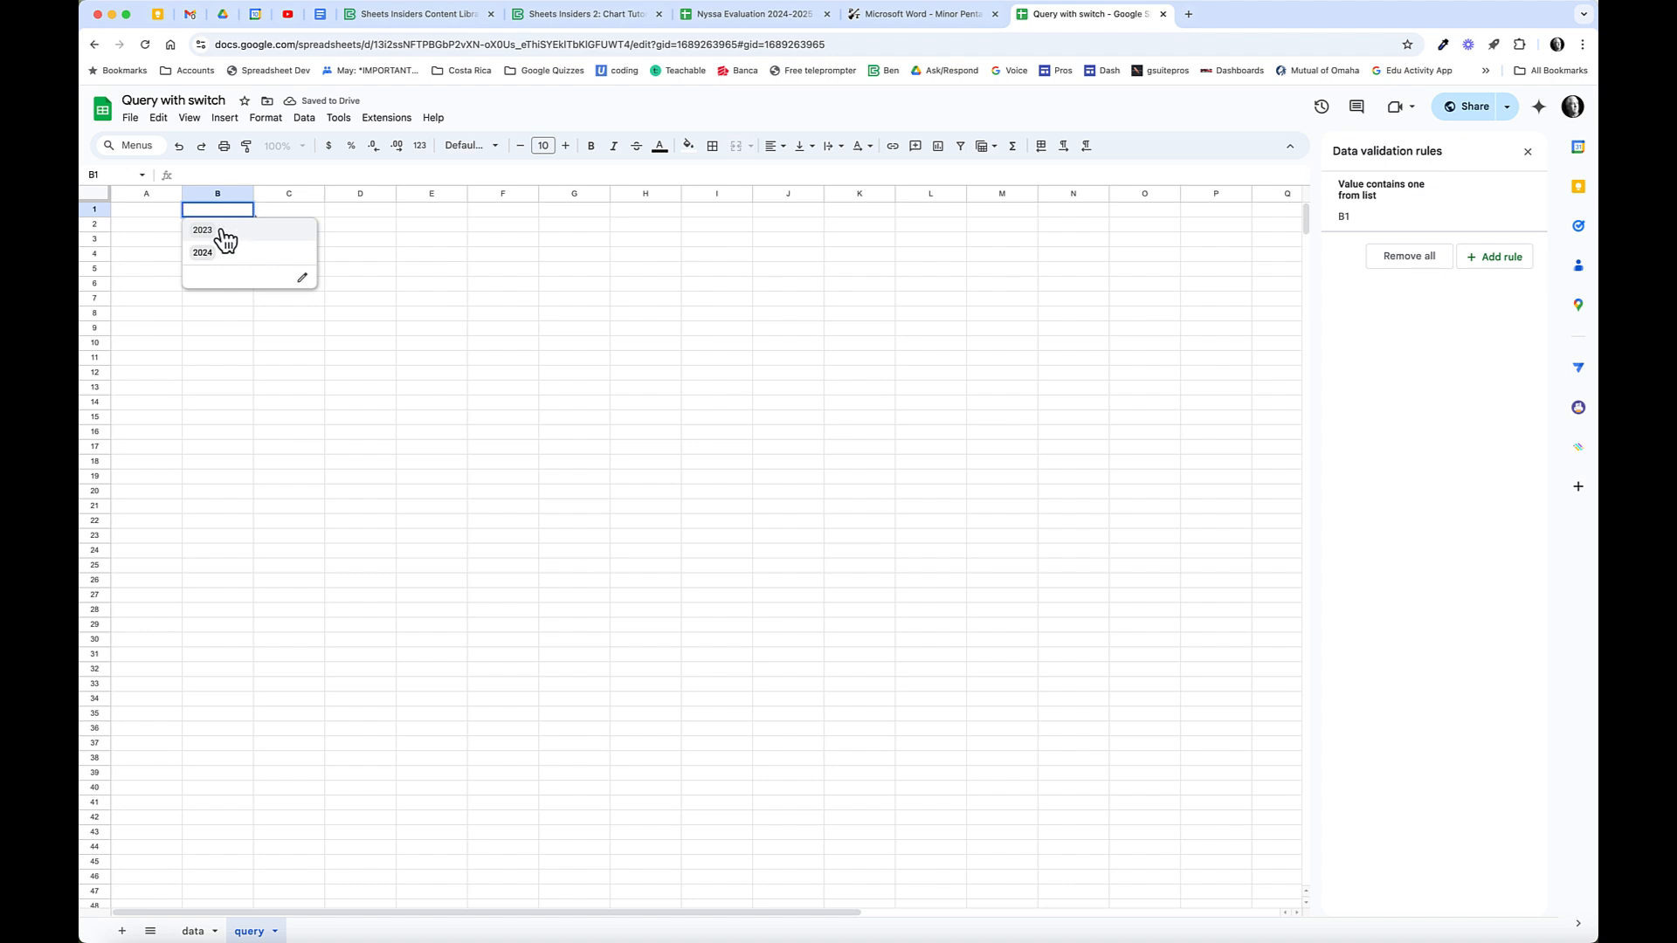
click(222, 231)
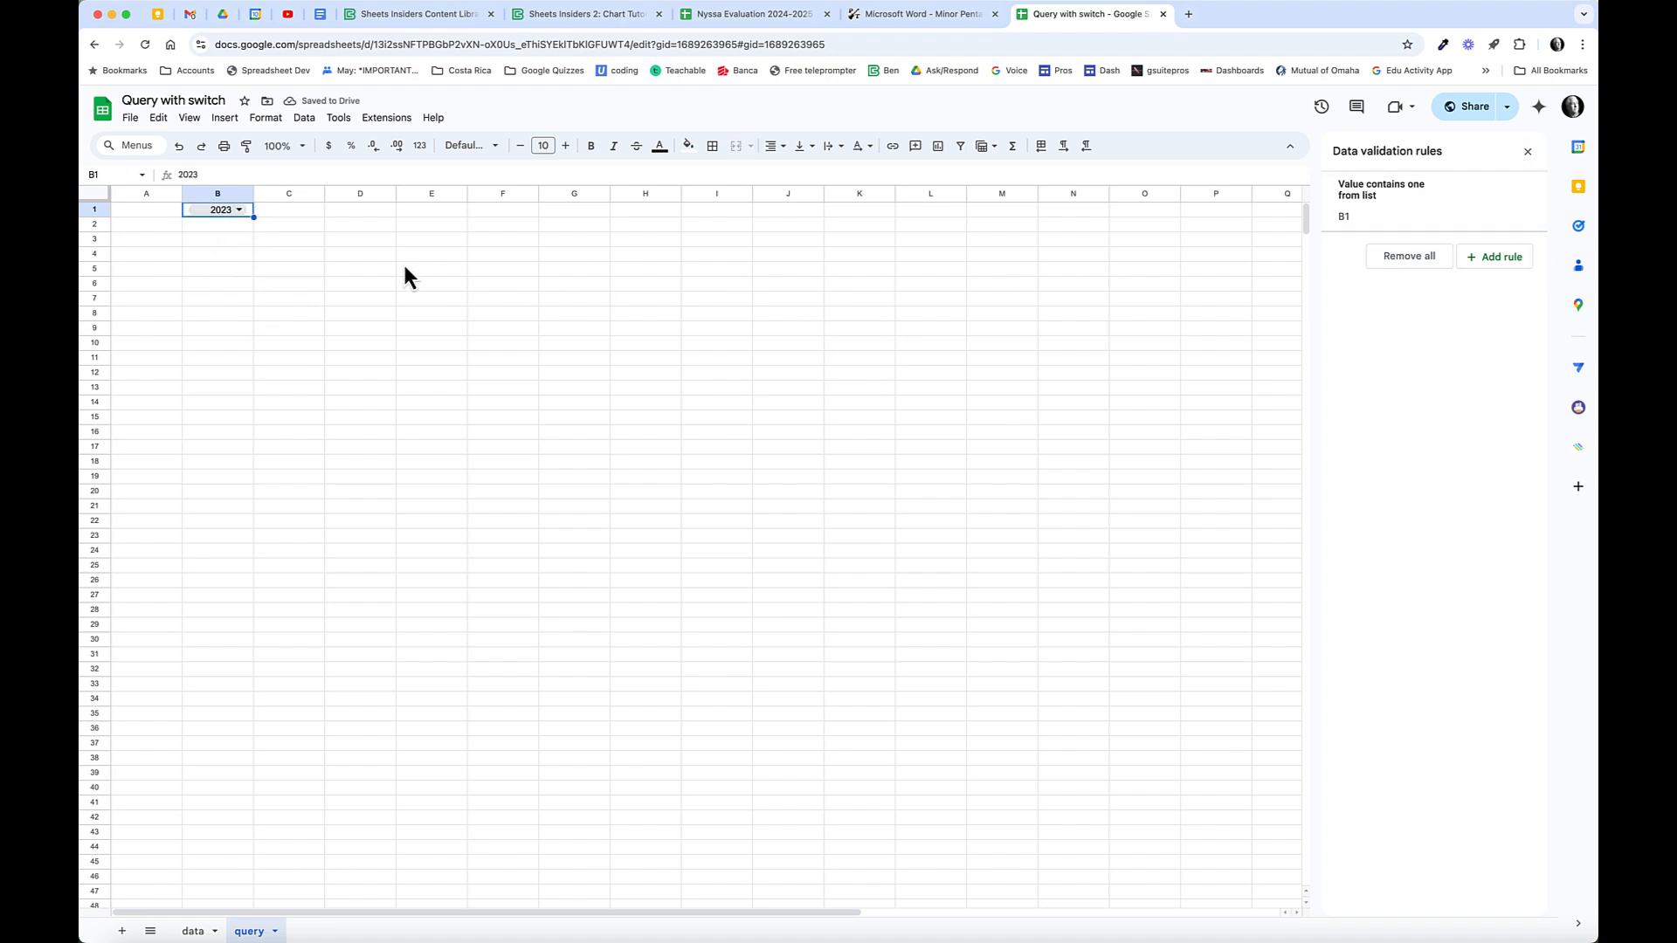
Create a dropdown data validation rule in cell B2 with the items Q1, Q2, Q3 and Q4, and choose Q1.
click(228, 229)
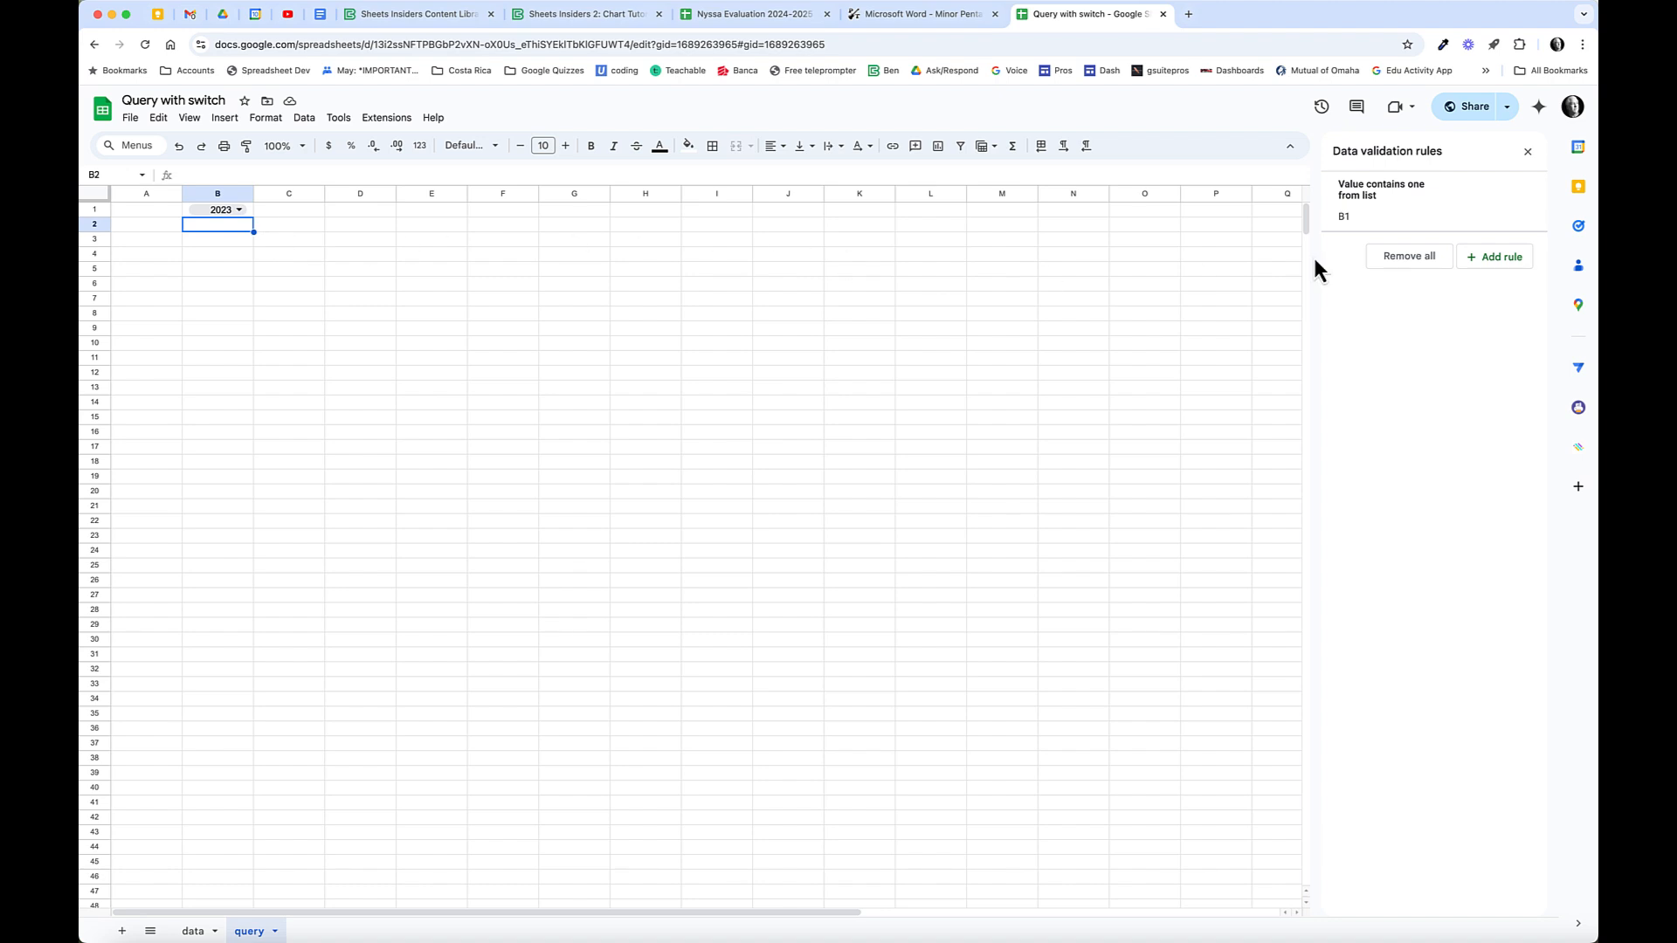
click(1516, 267)
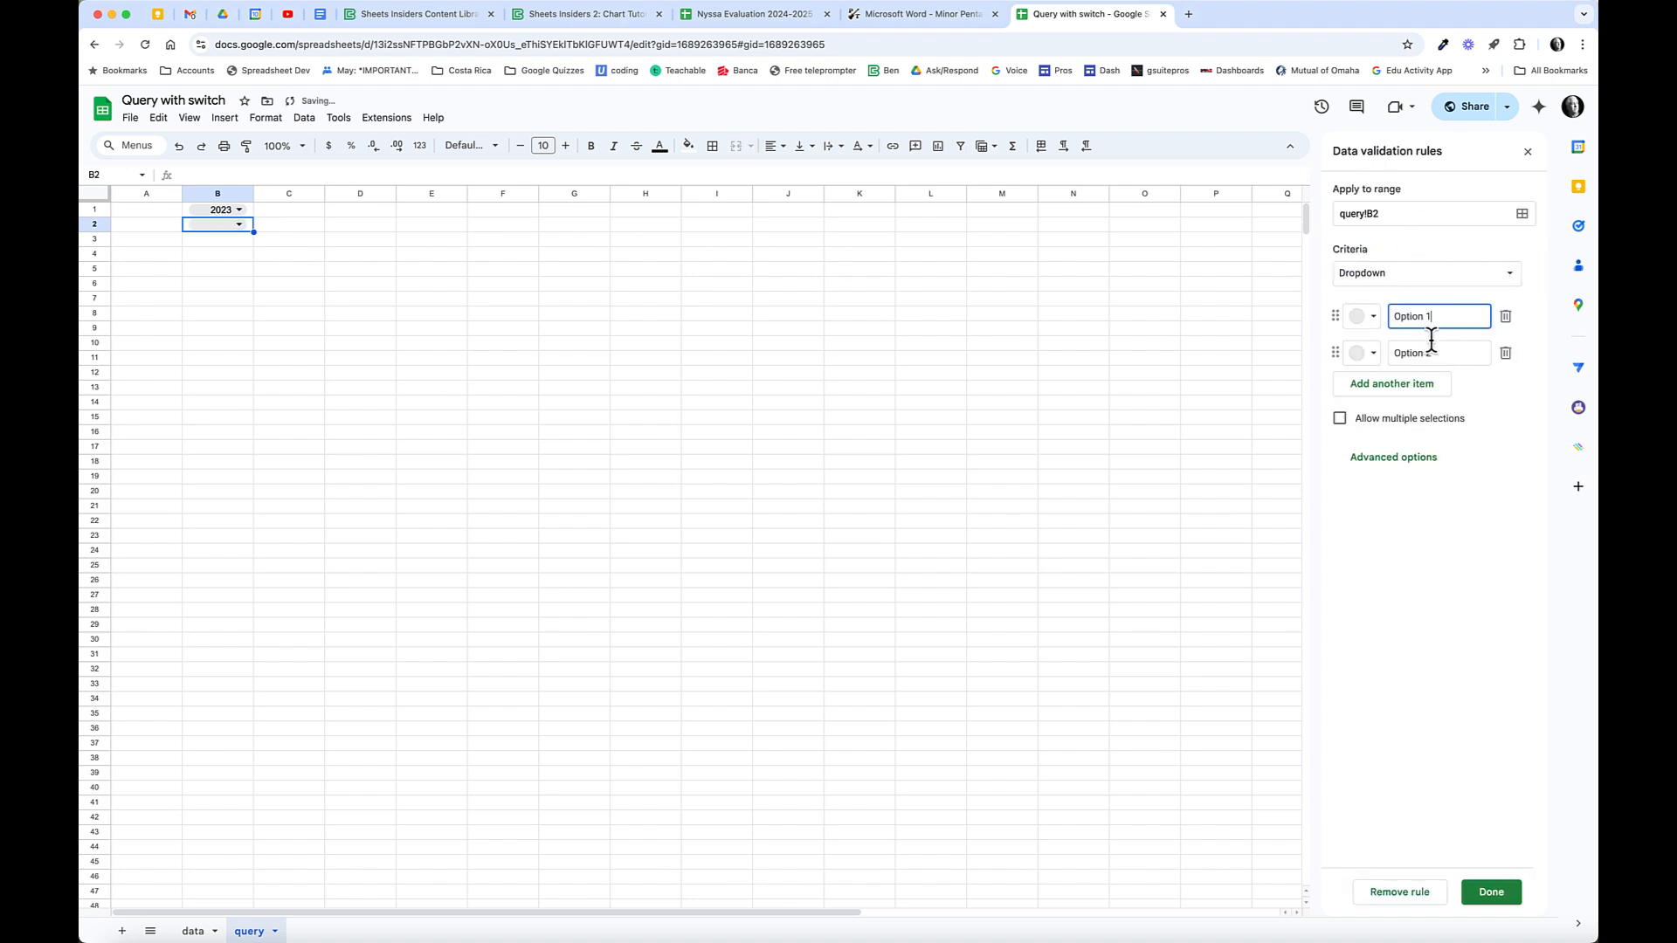
text(Q1)
click(1466, 351)
text(Q2)
click(1433, 385)
text(Q3)
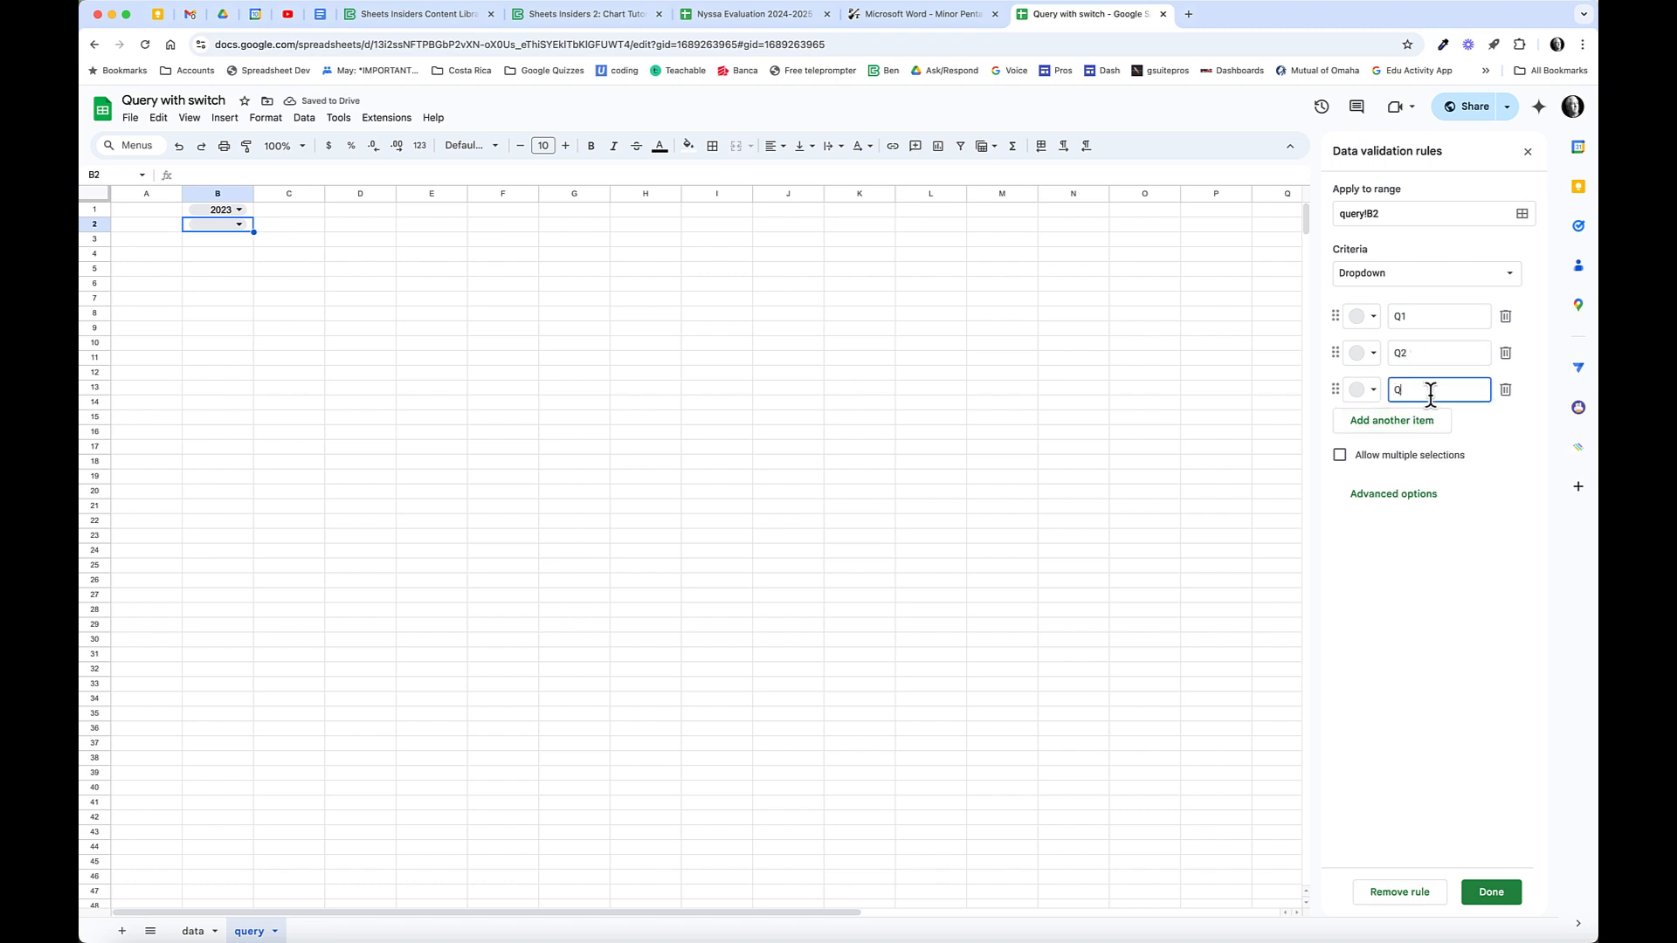
click(1437, 424)
text(Q)
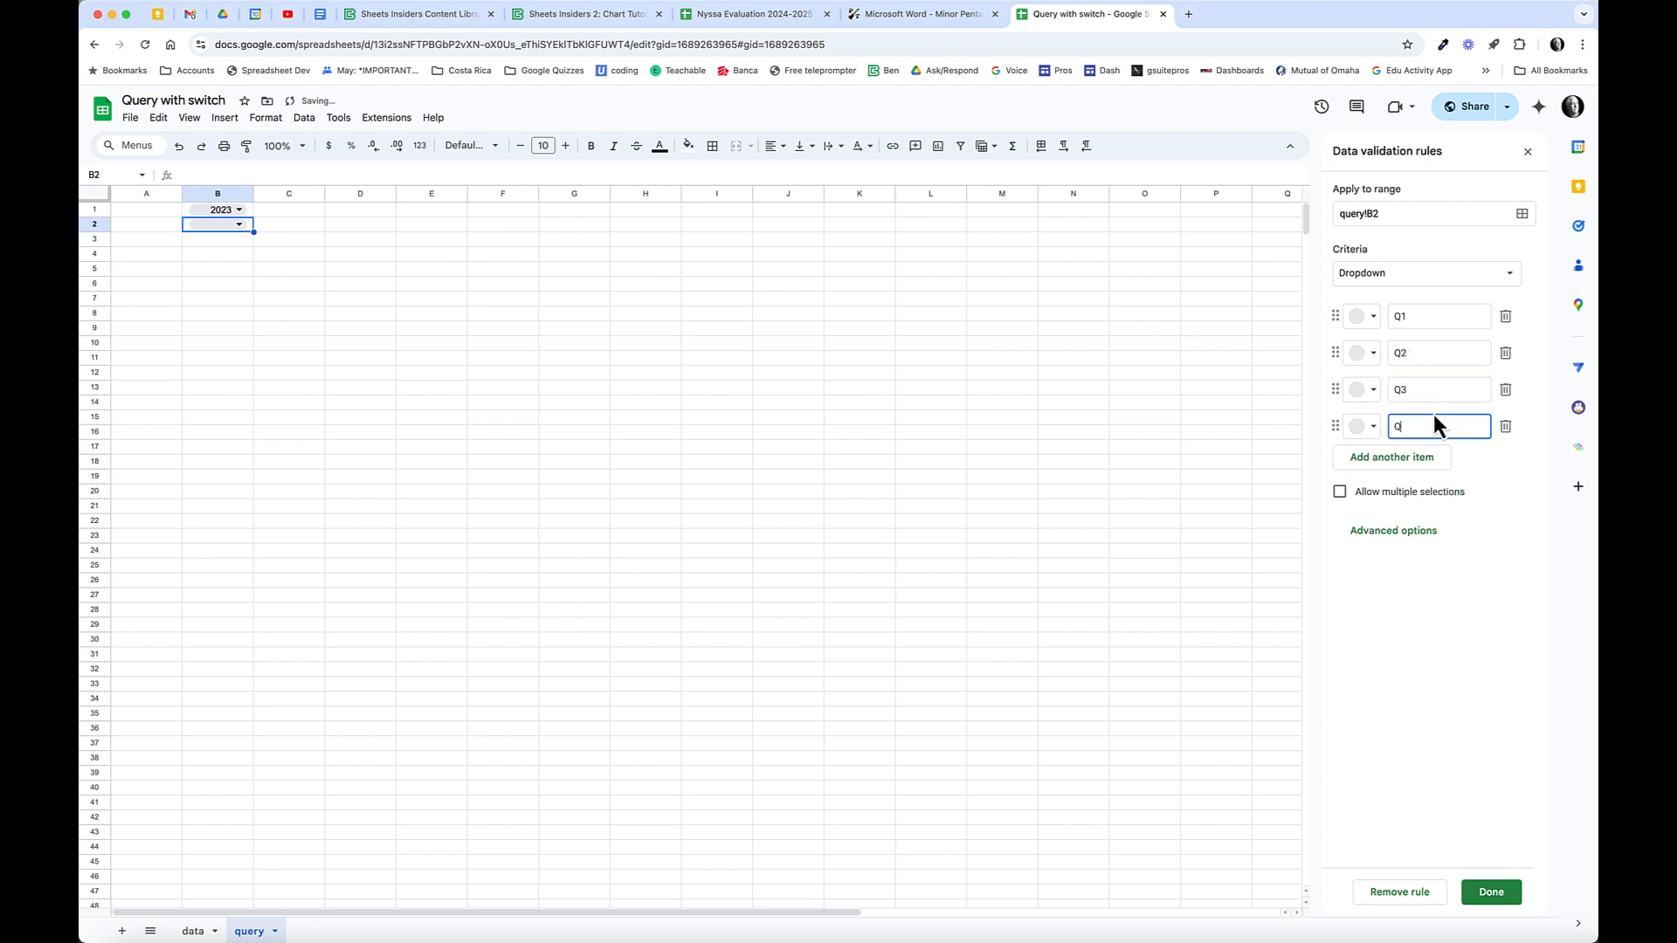
text(4)
click(1495, 893)
click(239, 225)
click(217, 252)
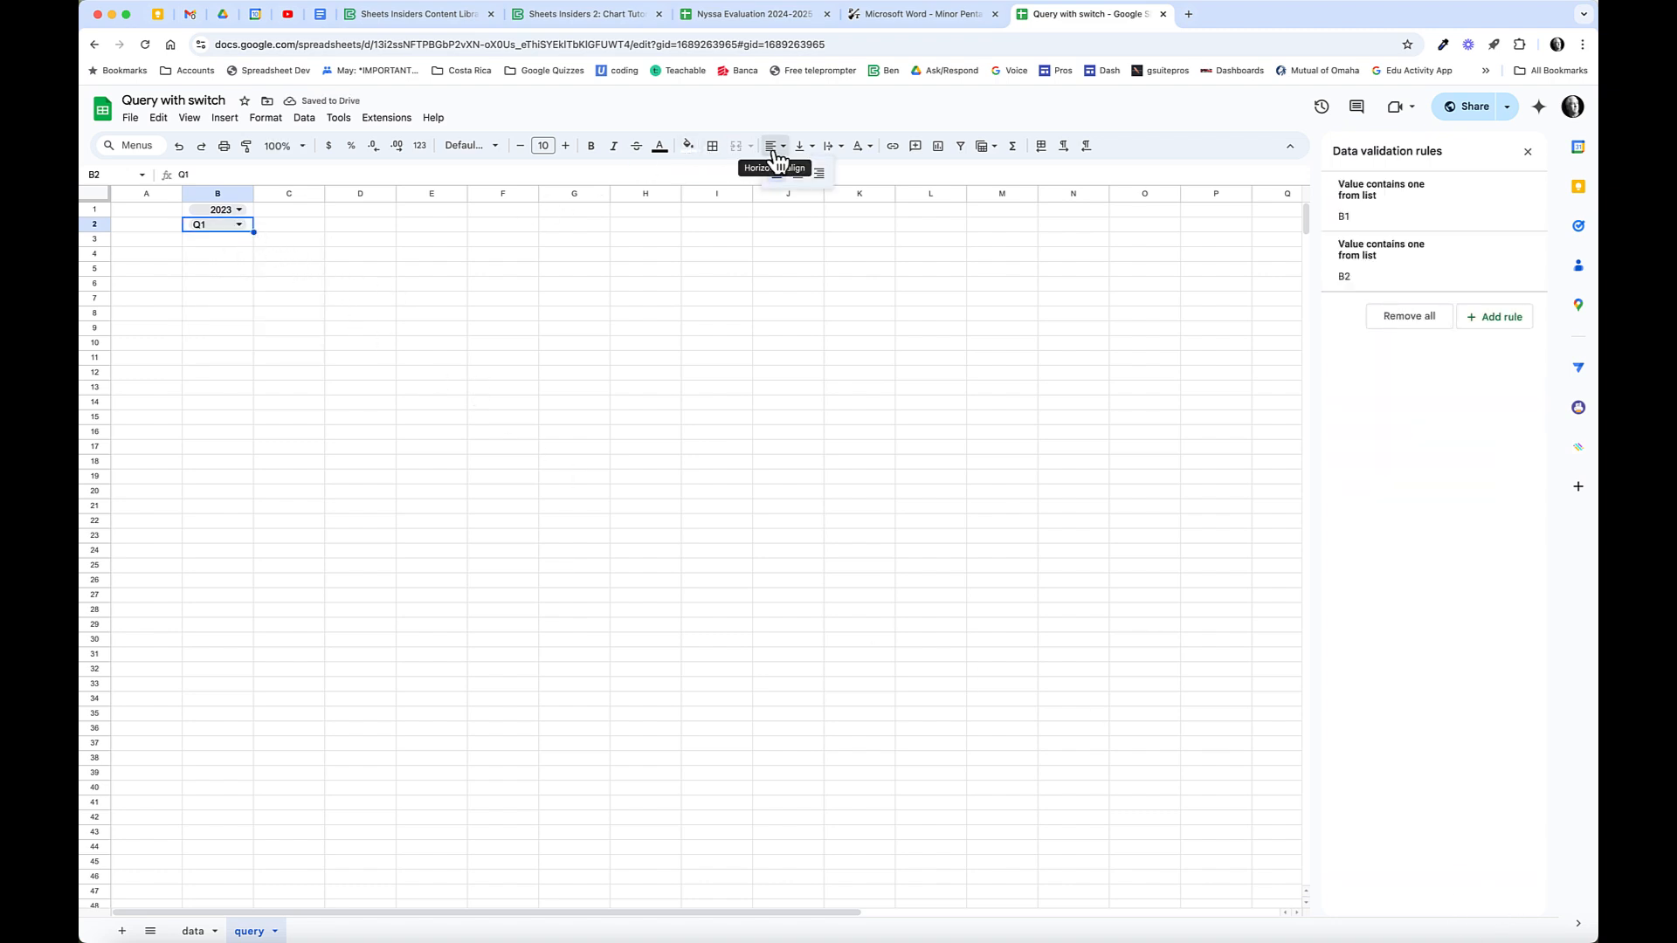
Centre the year dropdown in cell B1 horizontally to match the quarter dropdown below it.
click(250, 210)
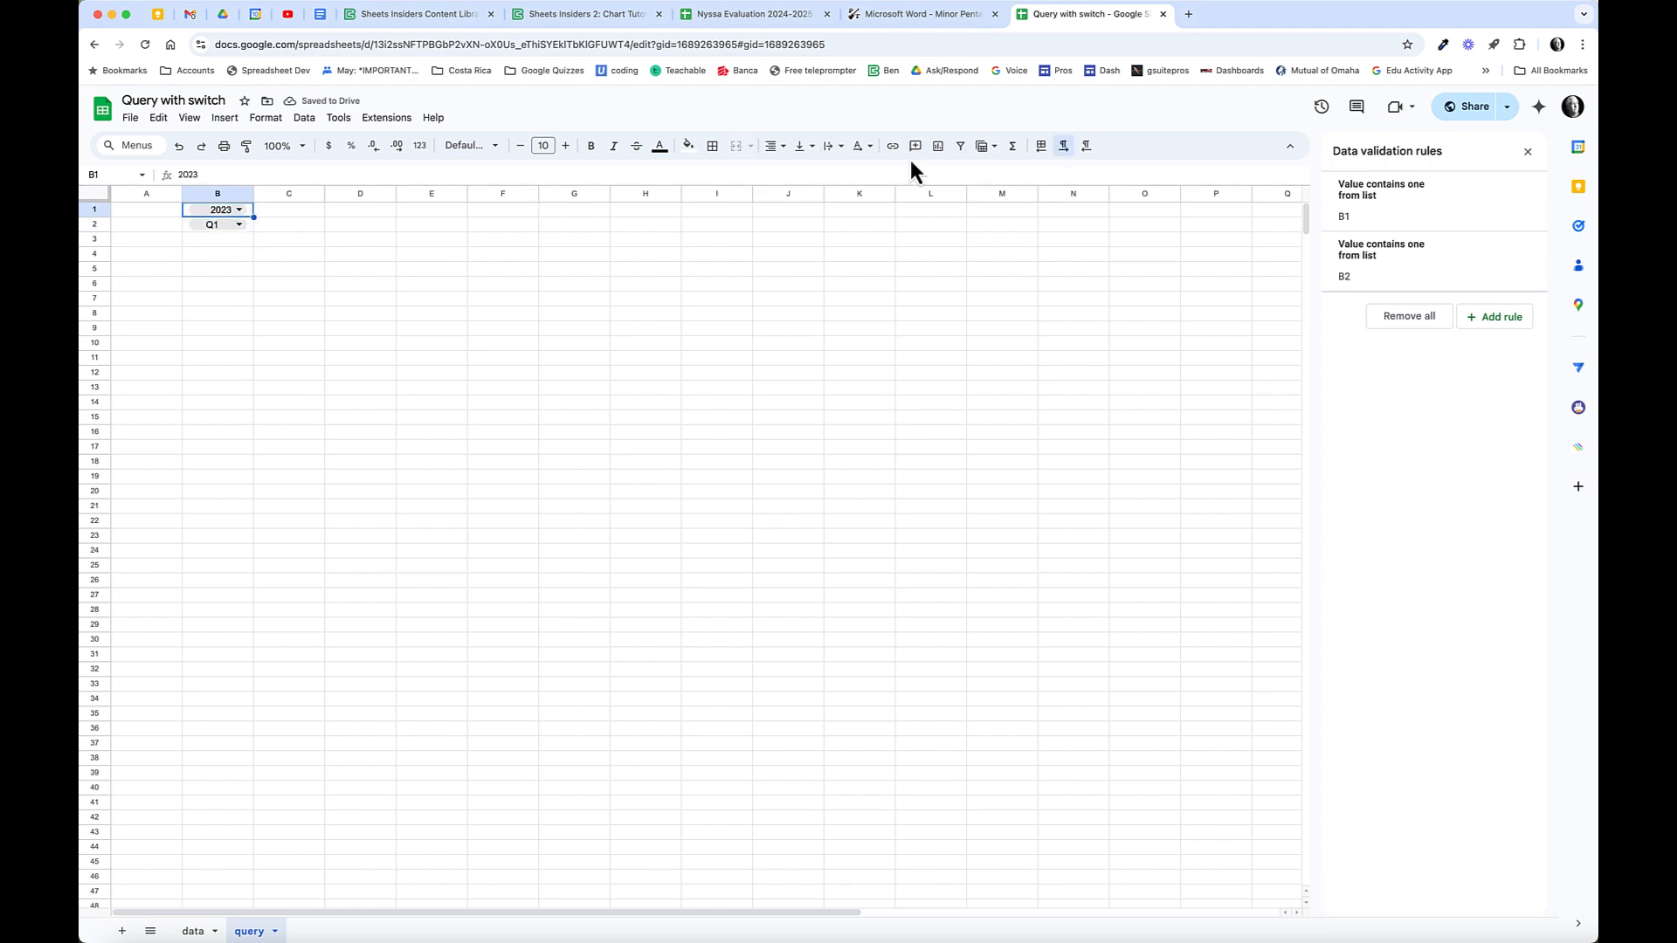
click(778, 149)
click(797, 171)
click(1475, 2)
click(1481, 27)
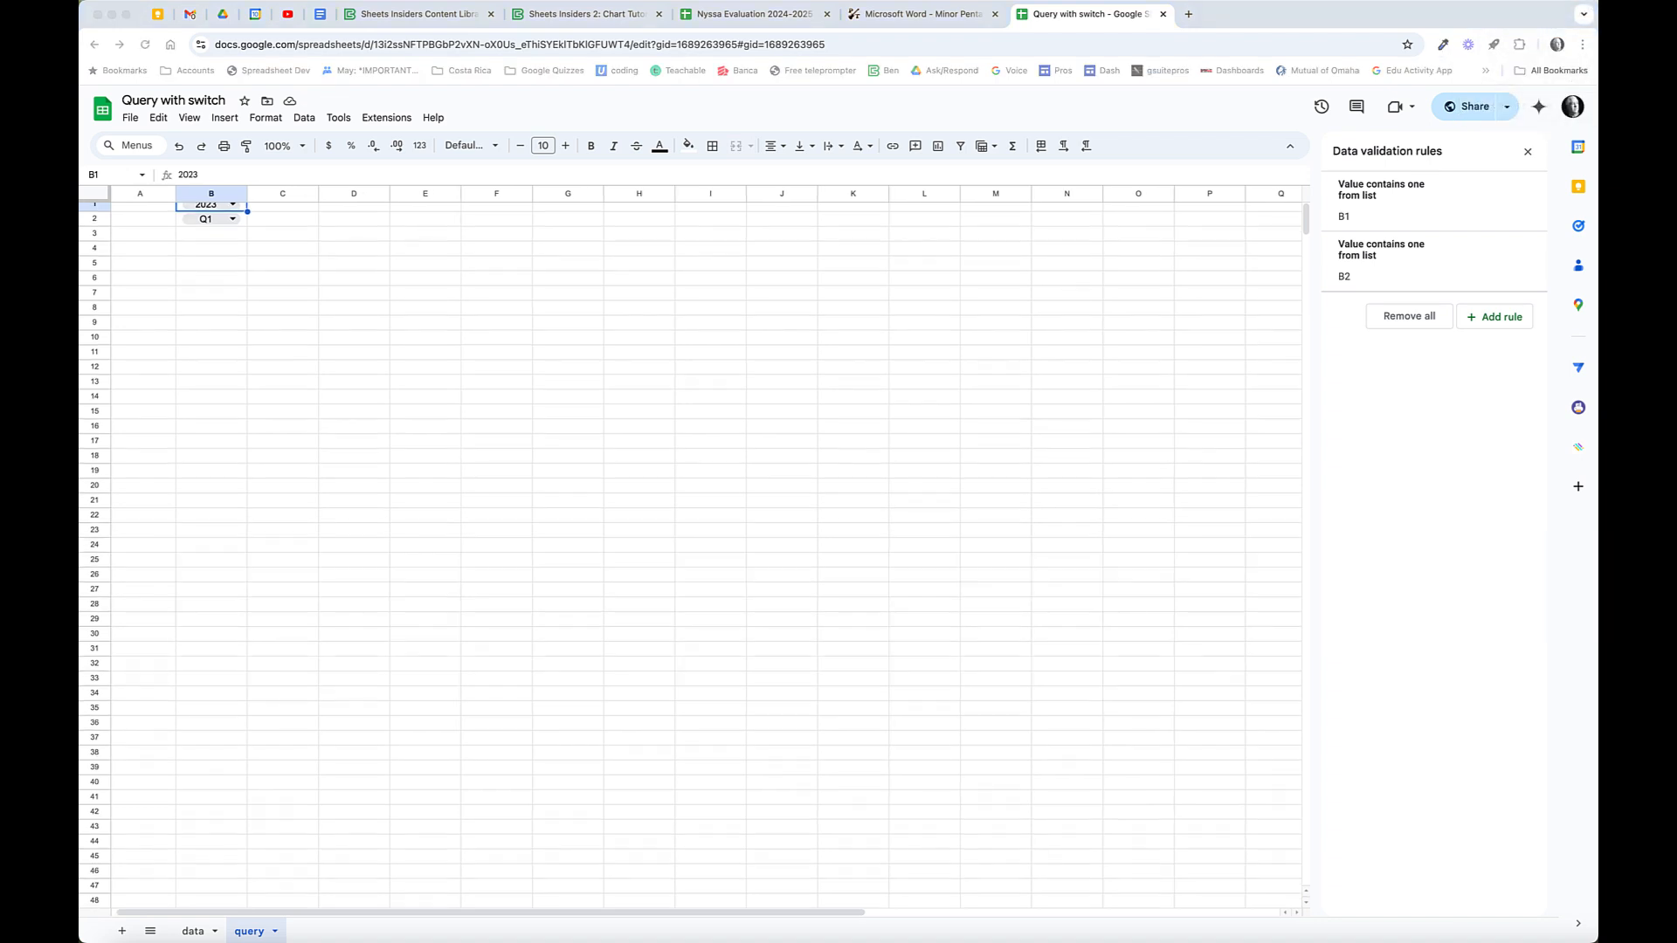
Begin a SWITCH formula in cell C2, entered as far as its opening parenthesis.
scroll(409, 368, up, 1)
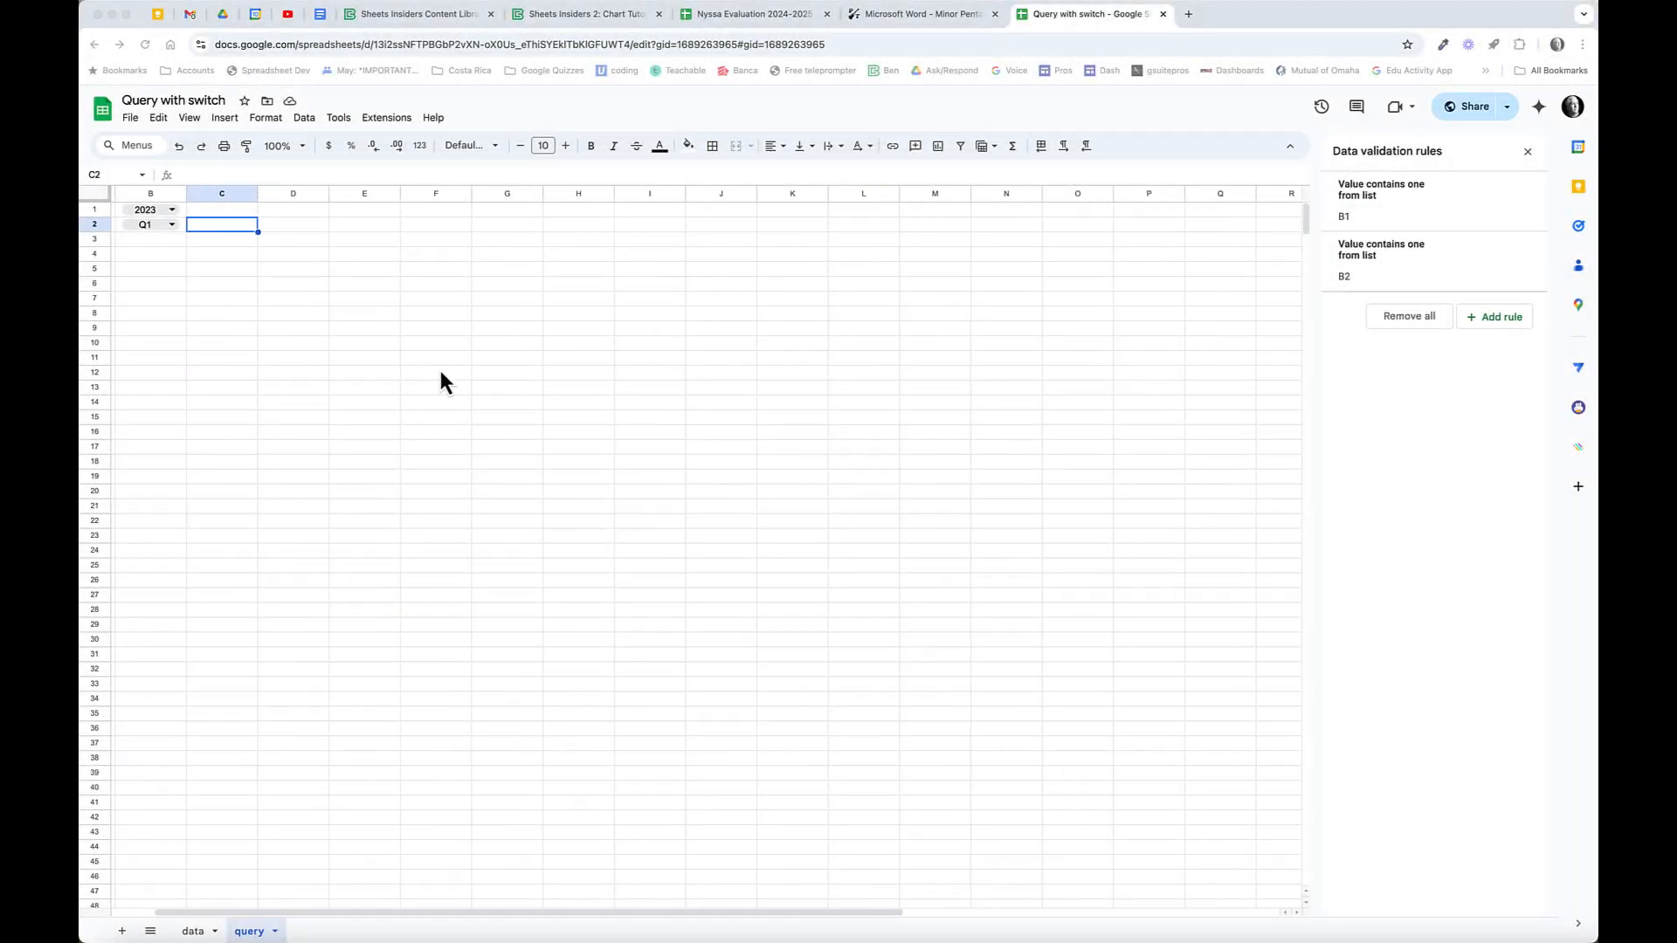
click(223, 176)
text(=swi)
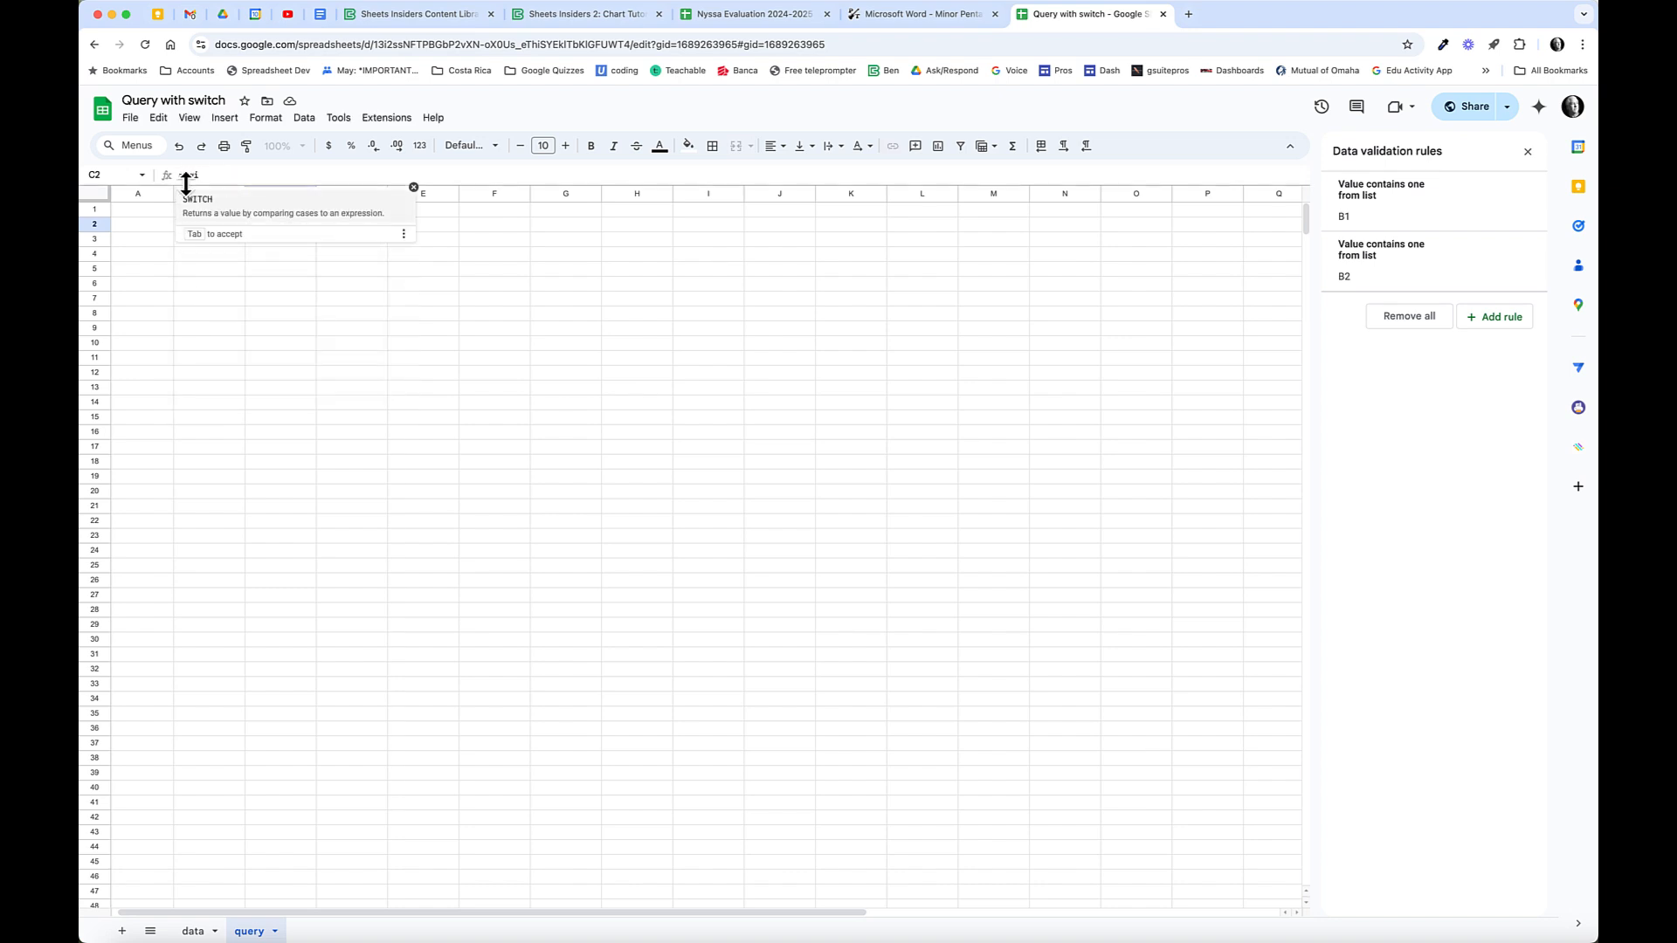
key(Tab)
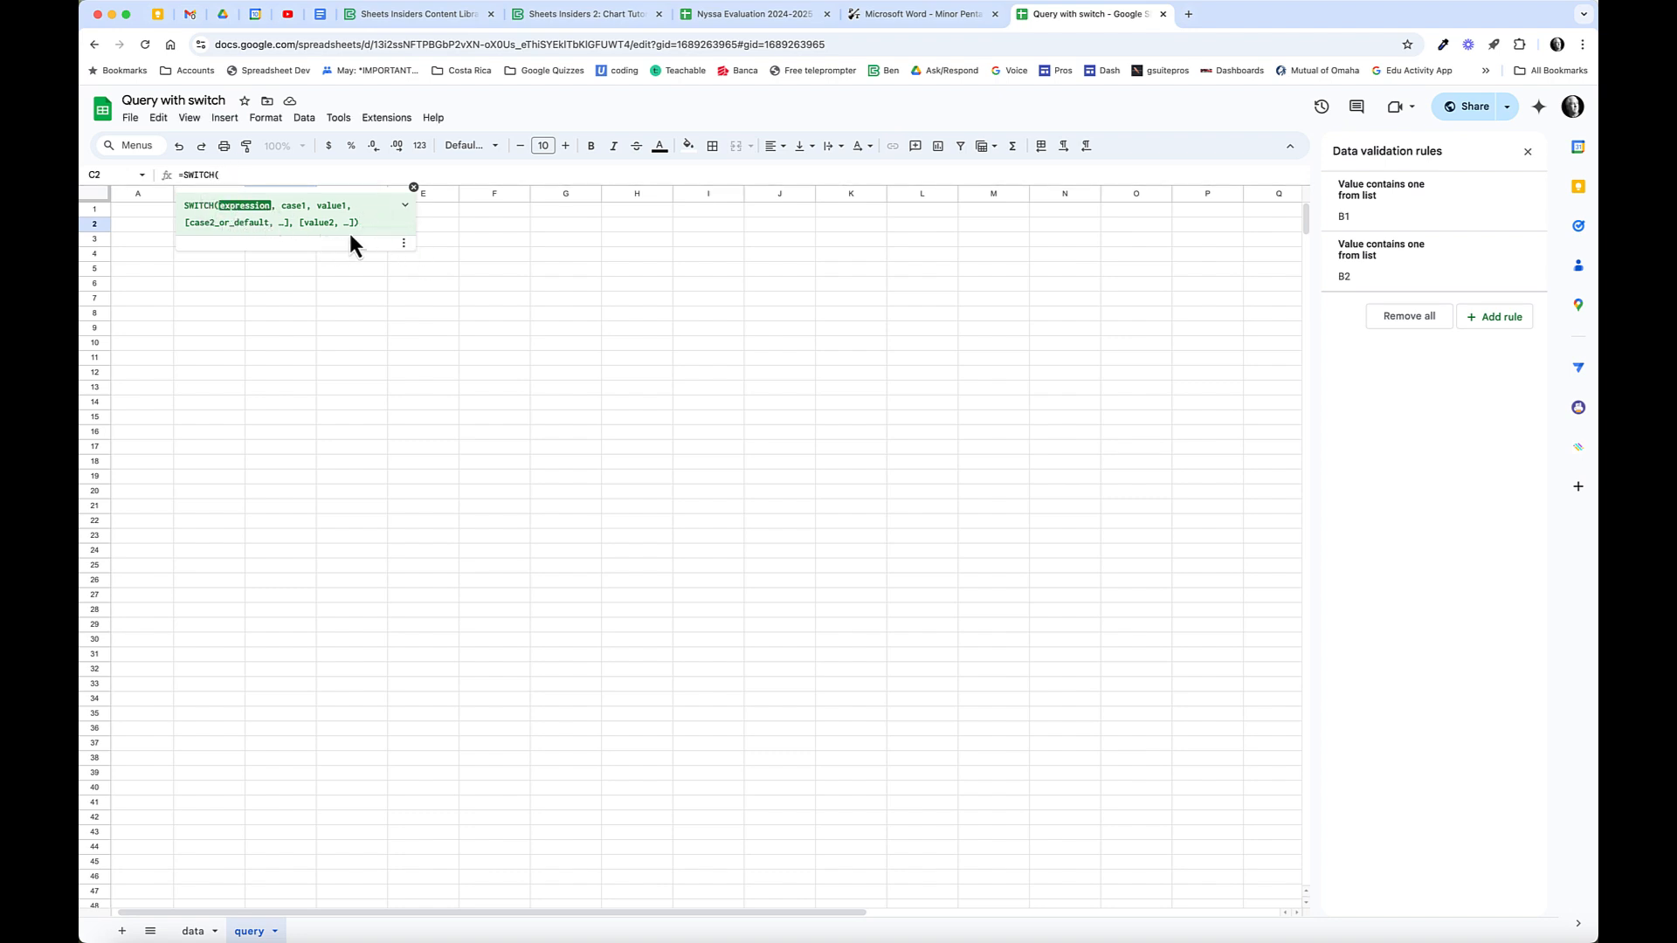
click(1483, 2)
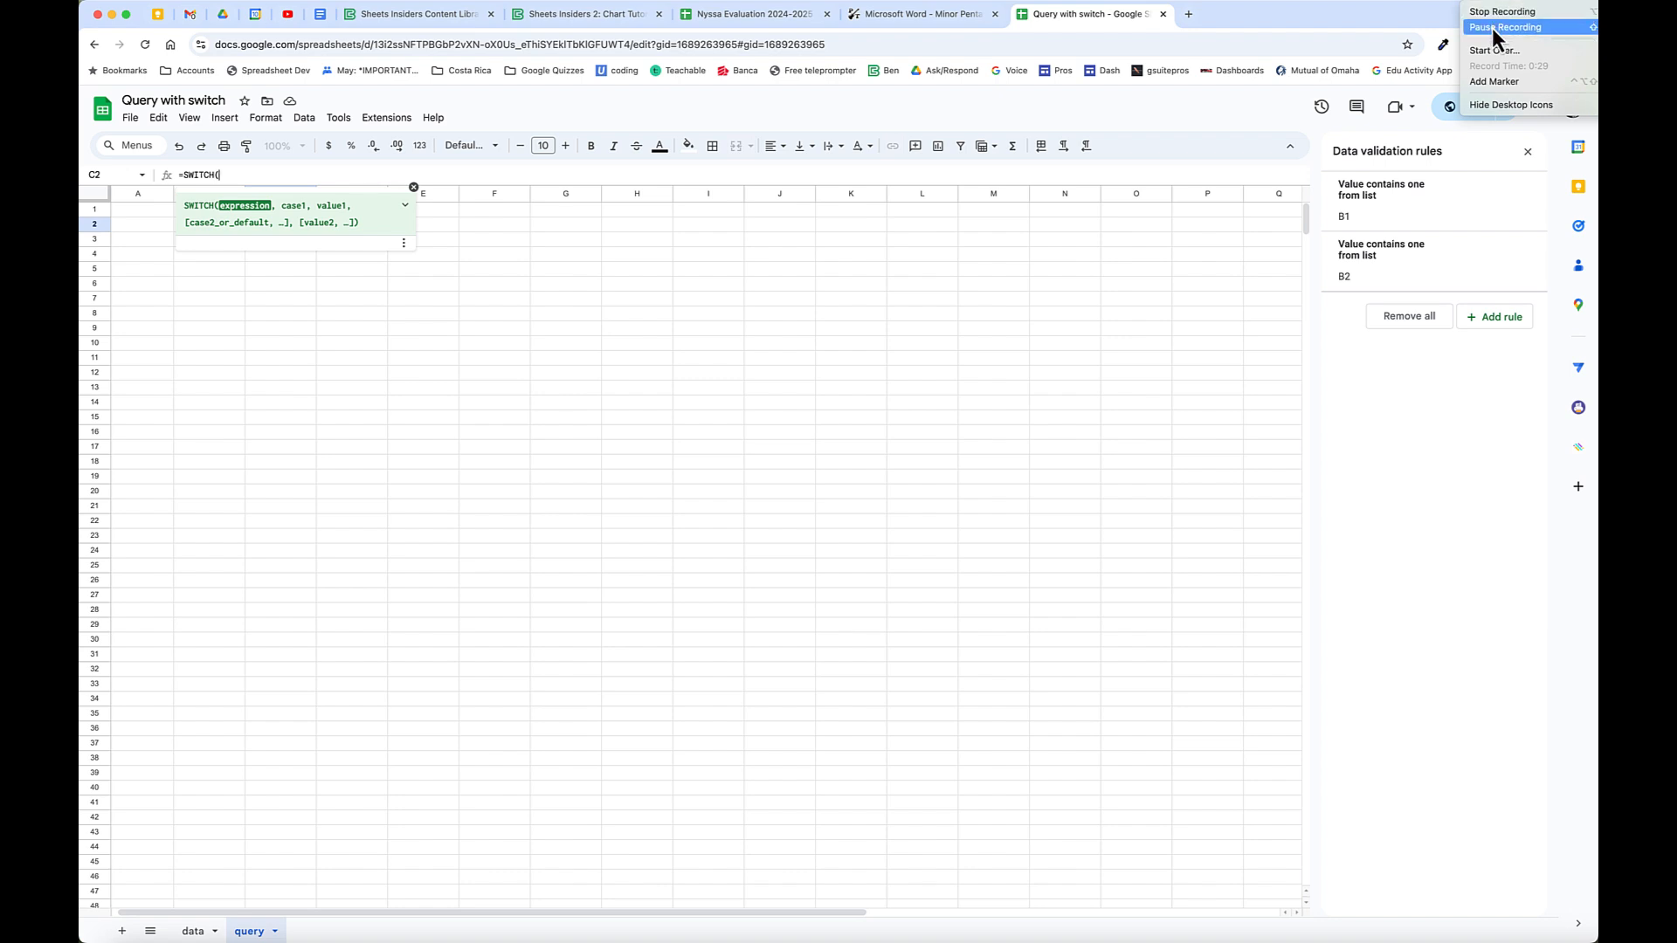
click(1492, 31)
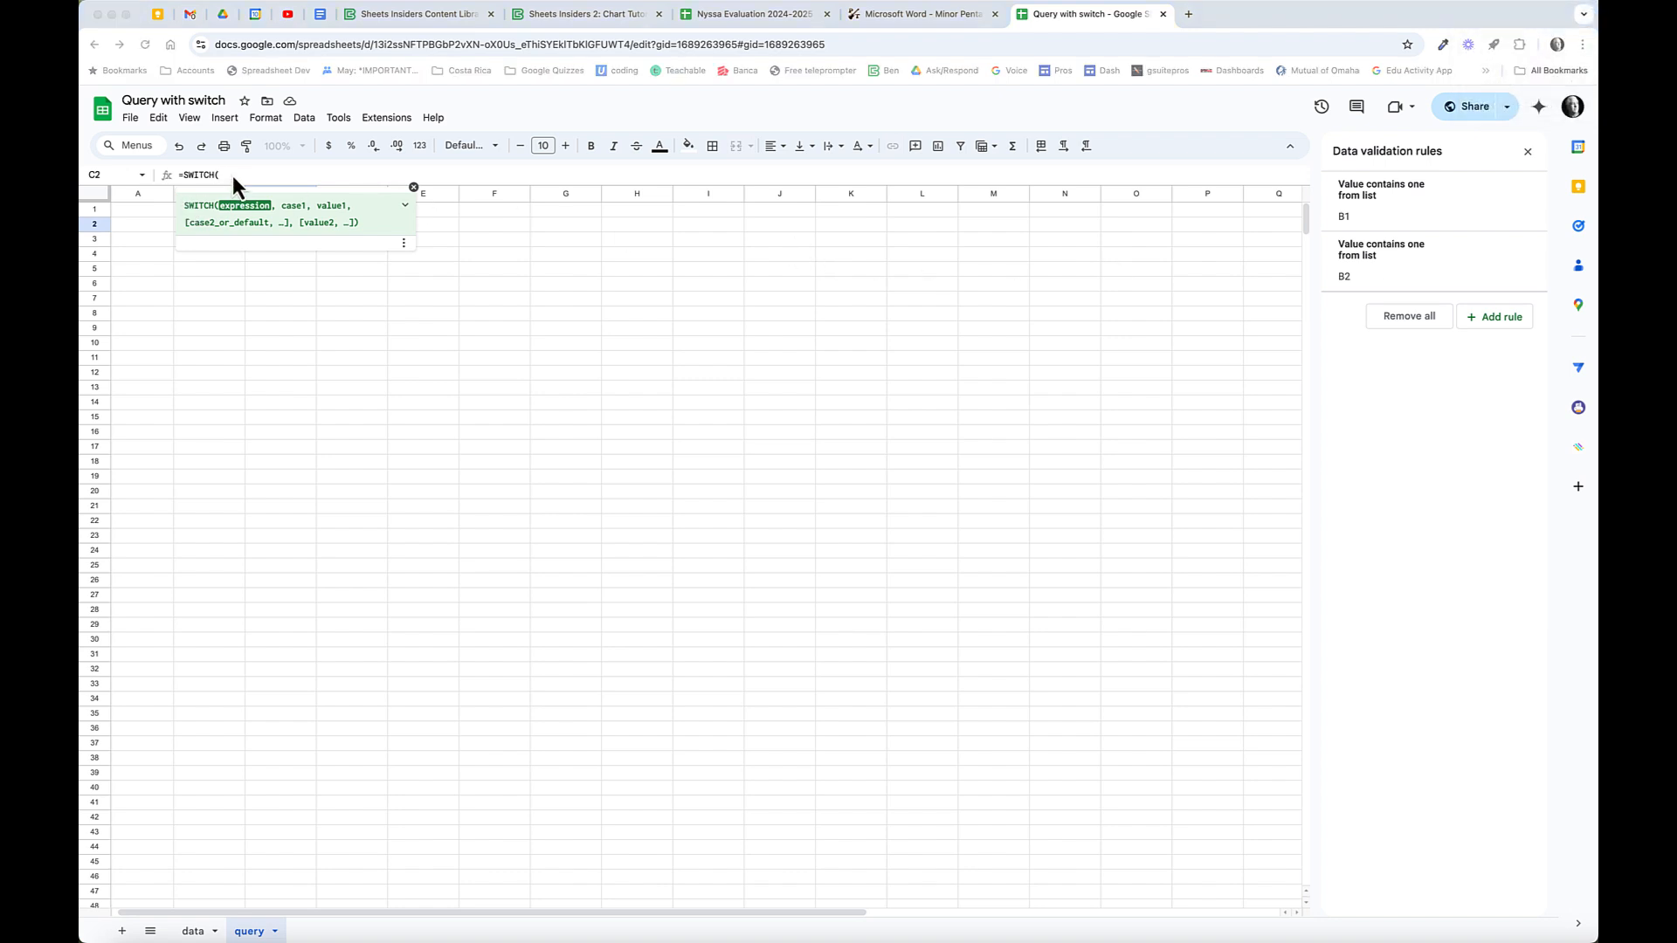
Complete the formula in cell C2 as =SWITCH(B2,"Q1","1/1/"&B1).
click(414, 188)
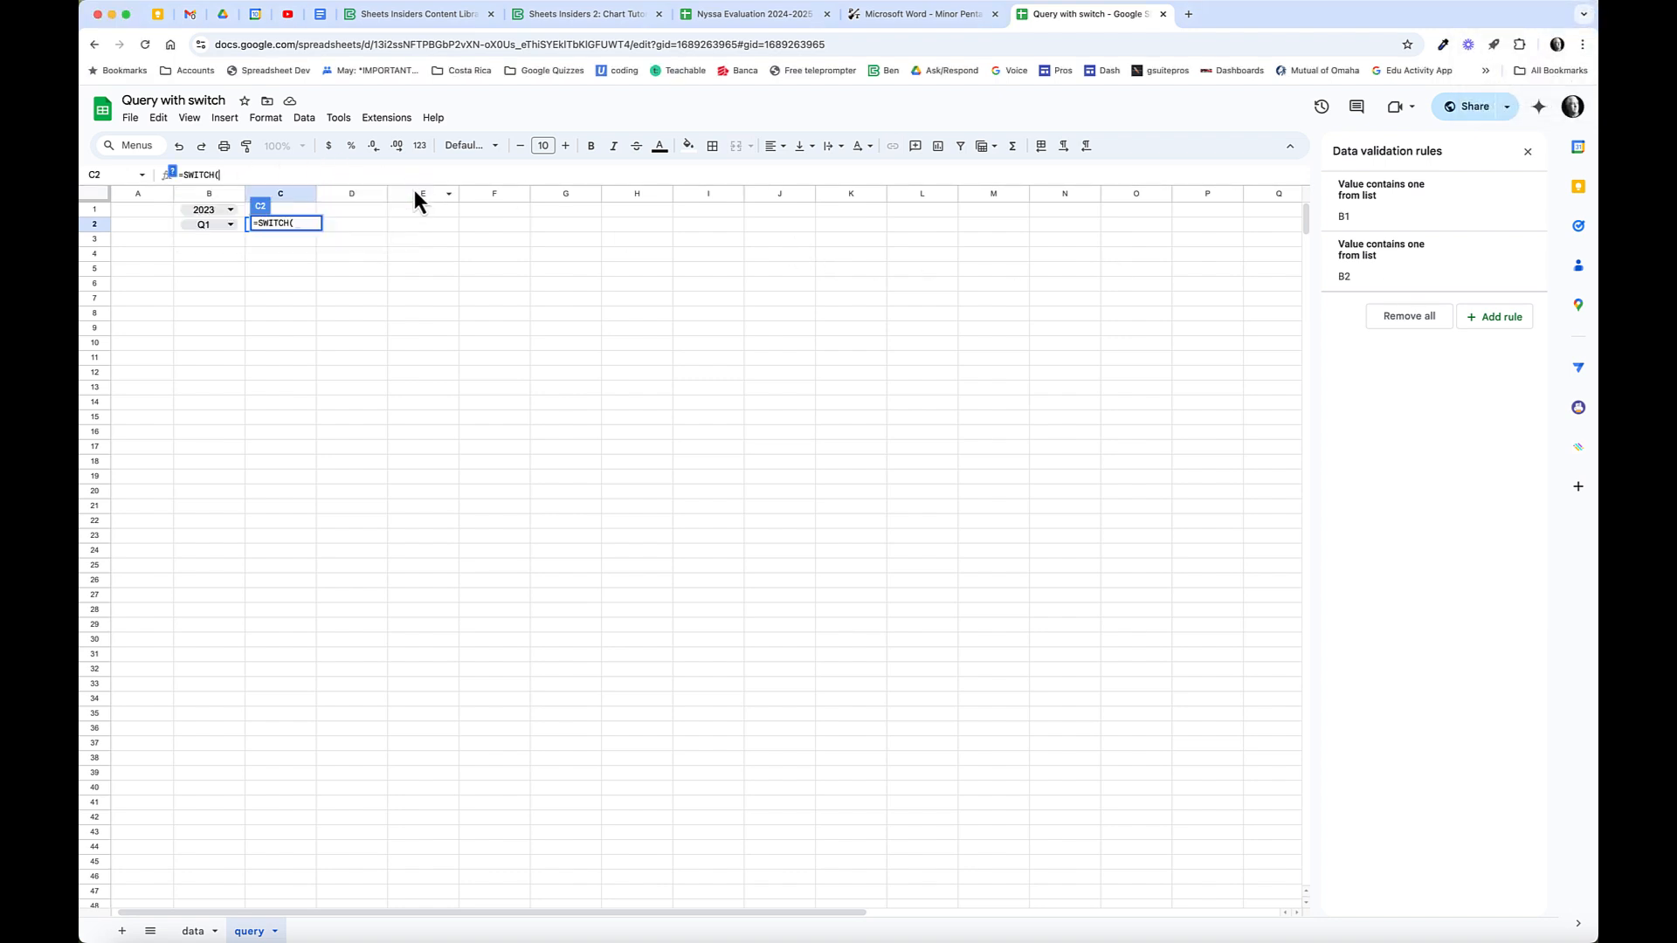
click(238, 227)
text(,)
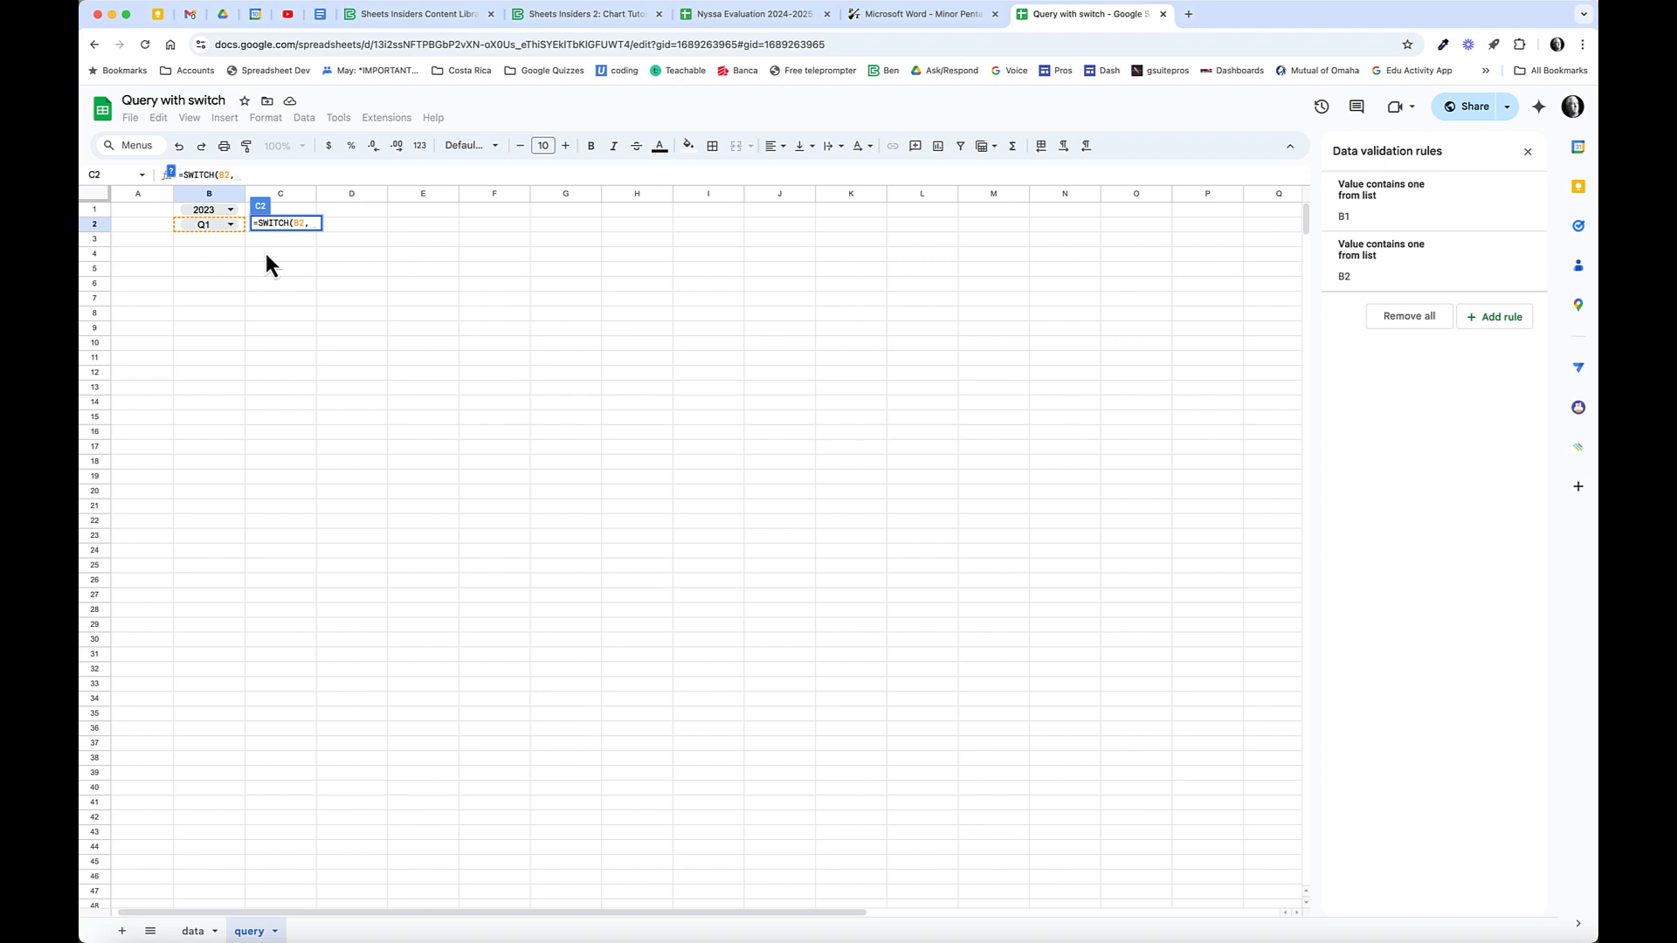
text("Q1)
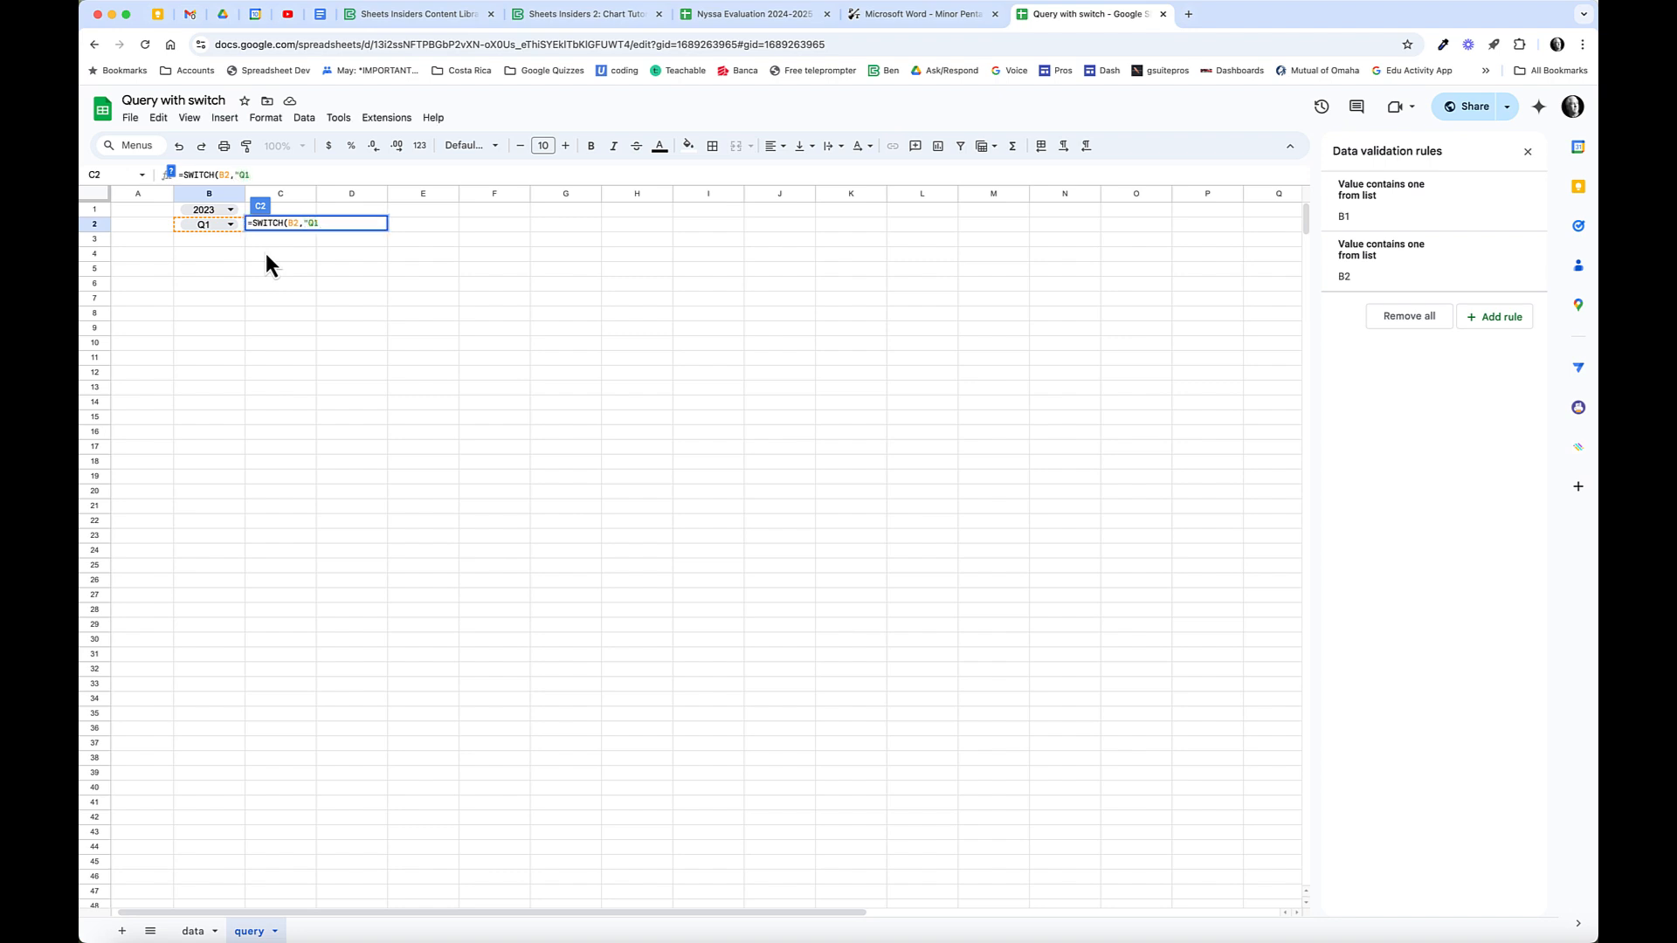
text(",)
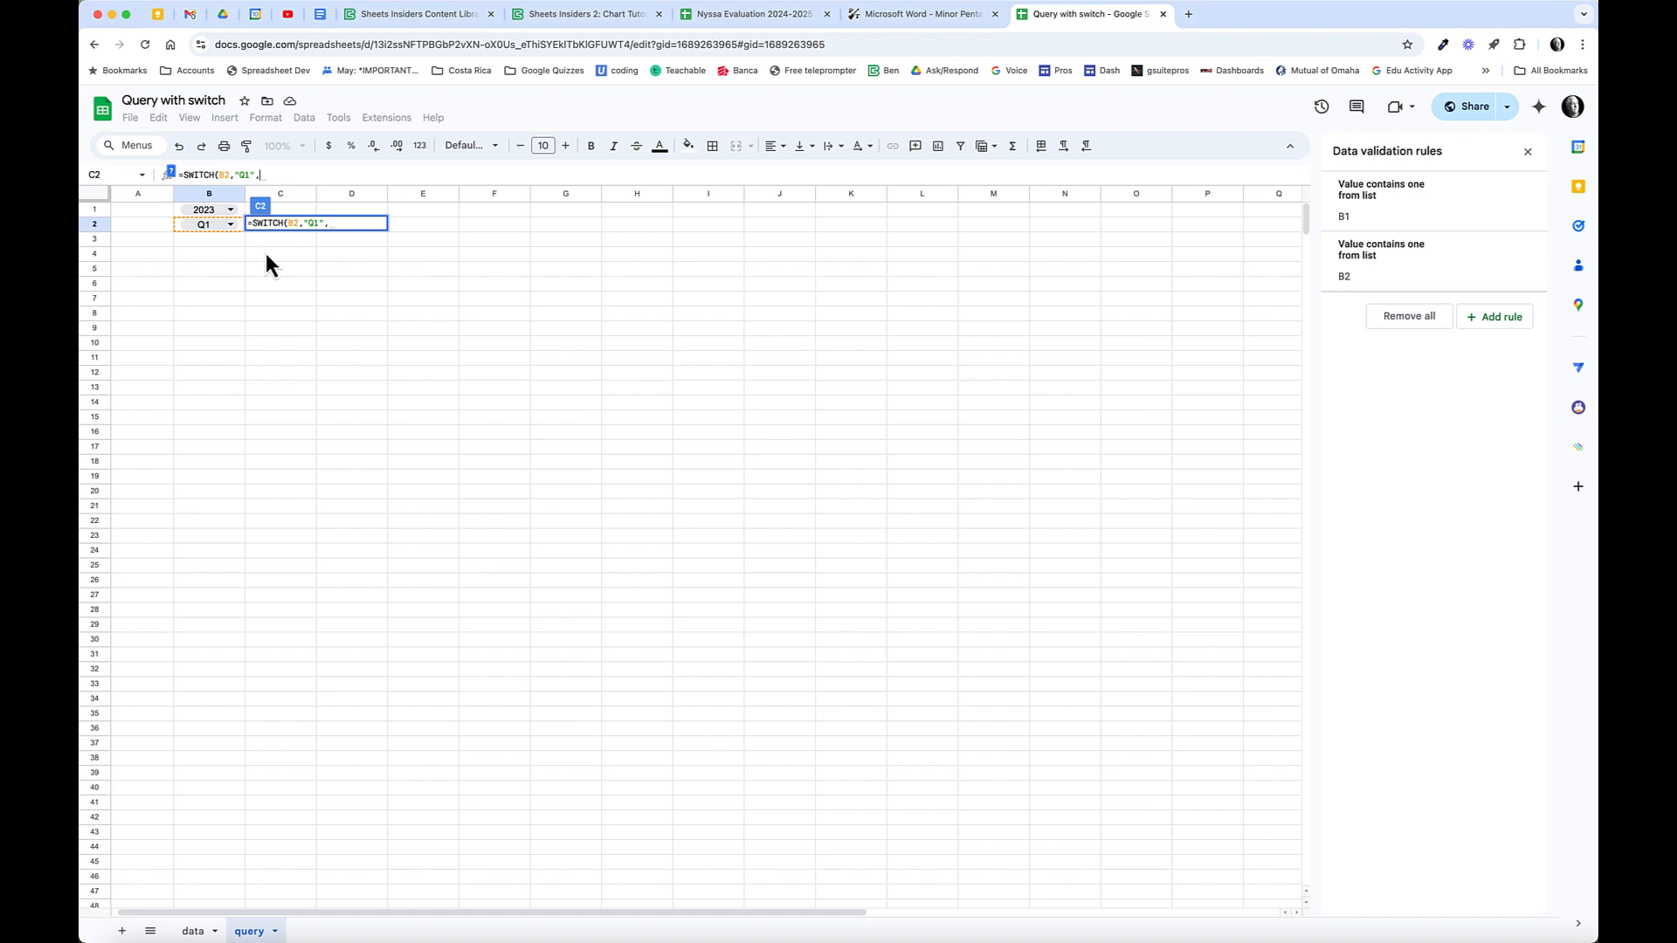
text("1)
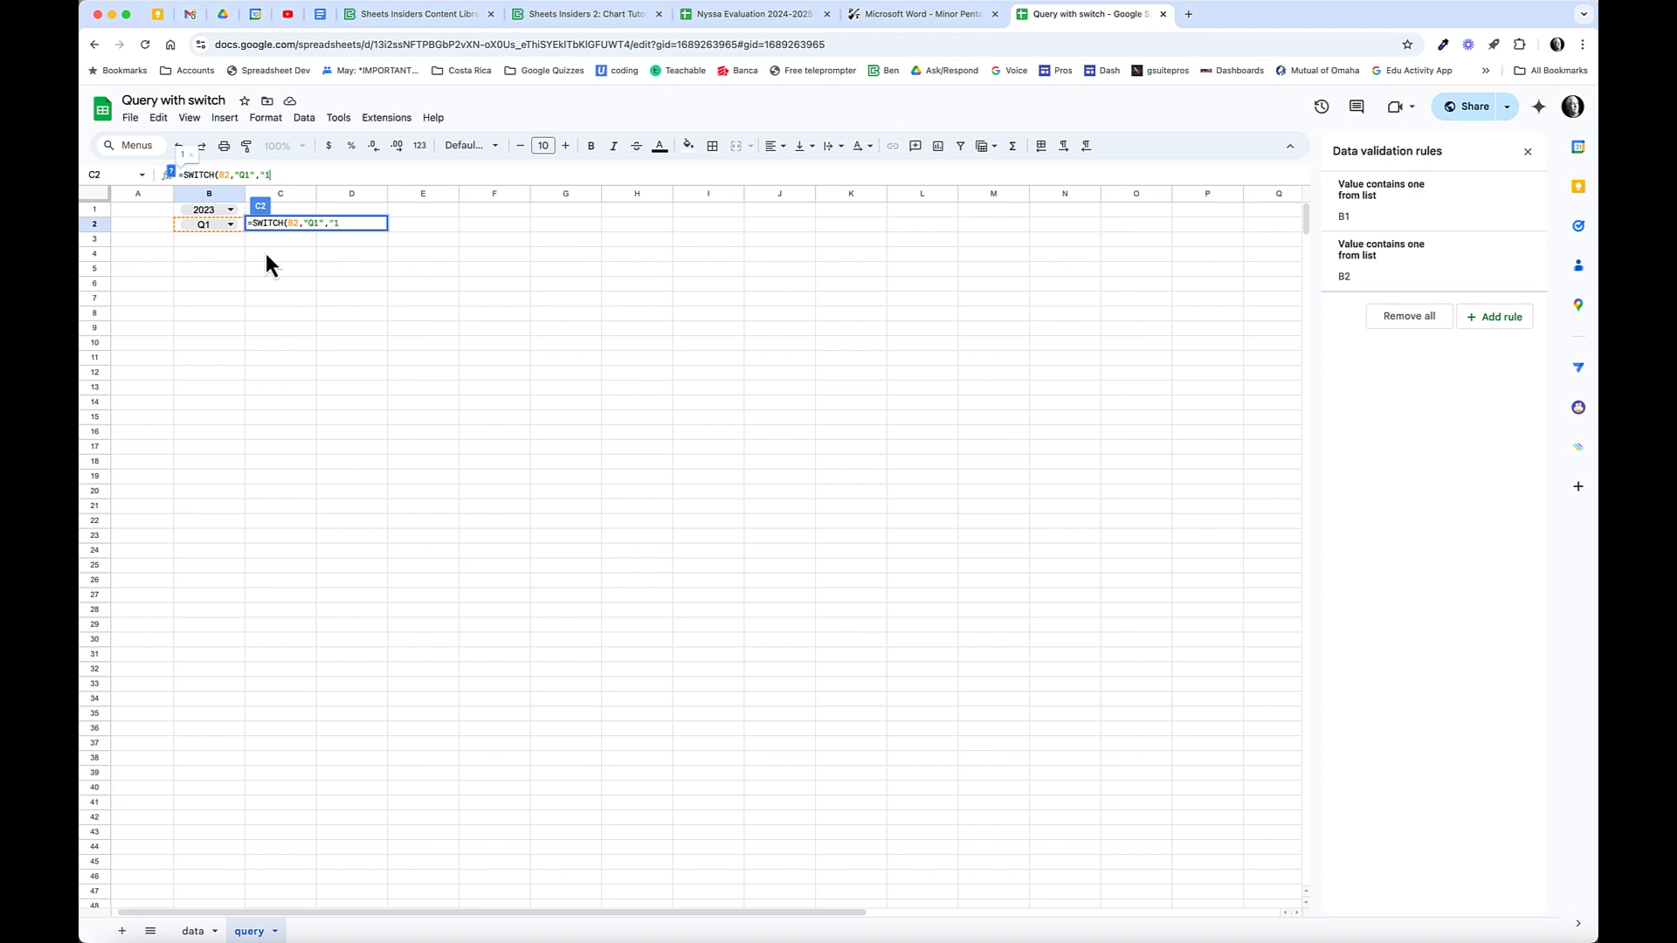
text(/1/"&)
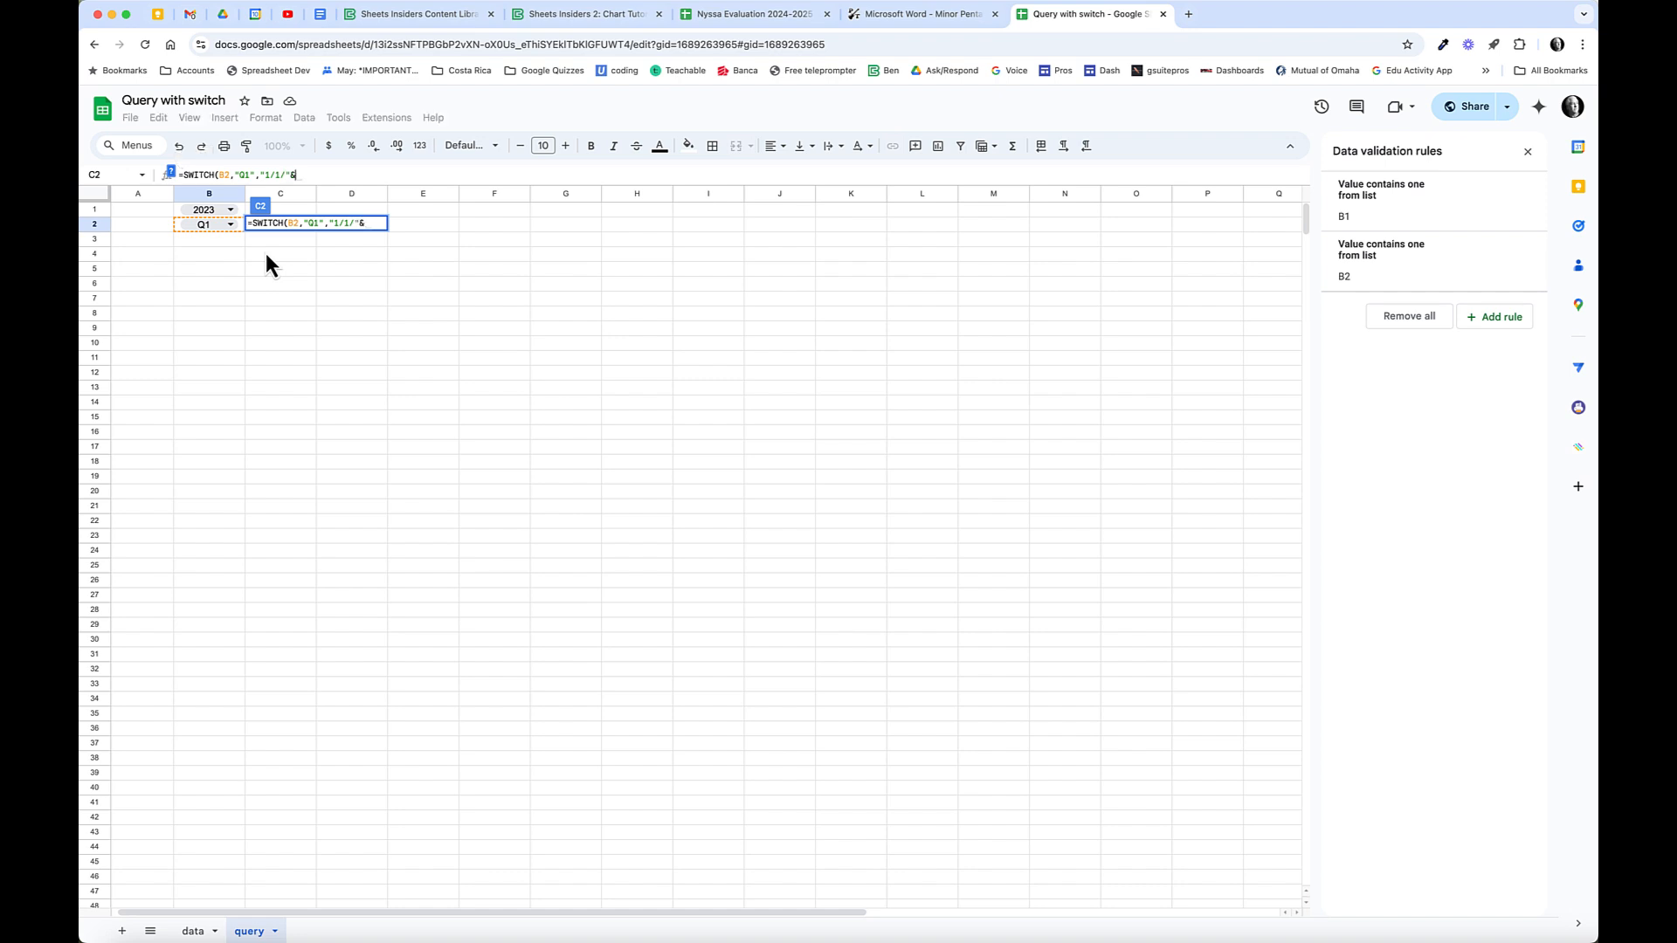
click(242, 209)
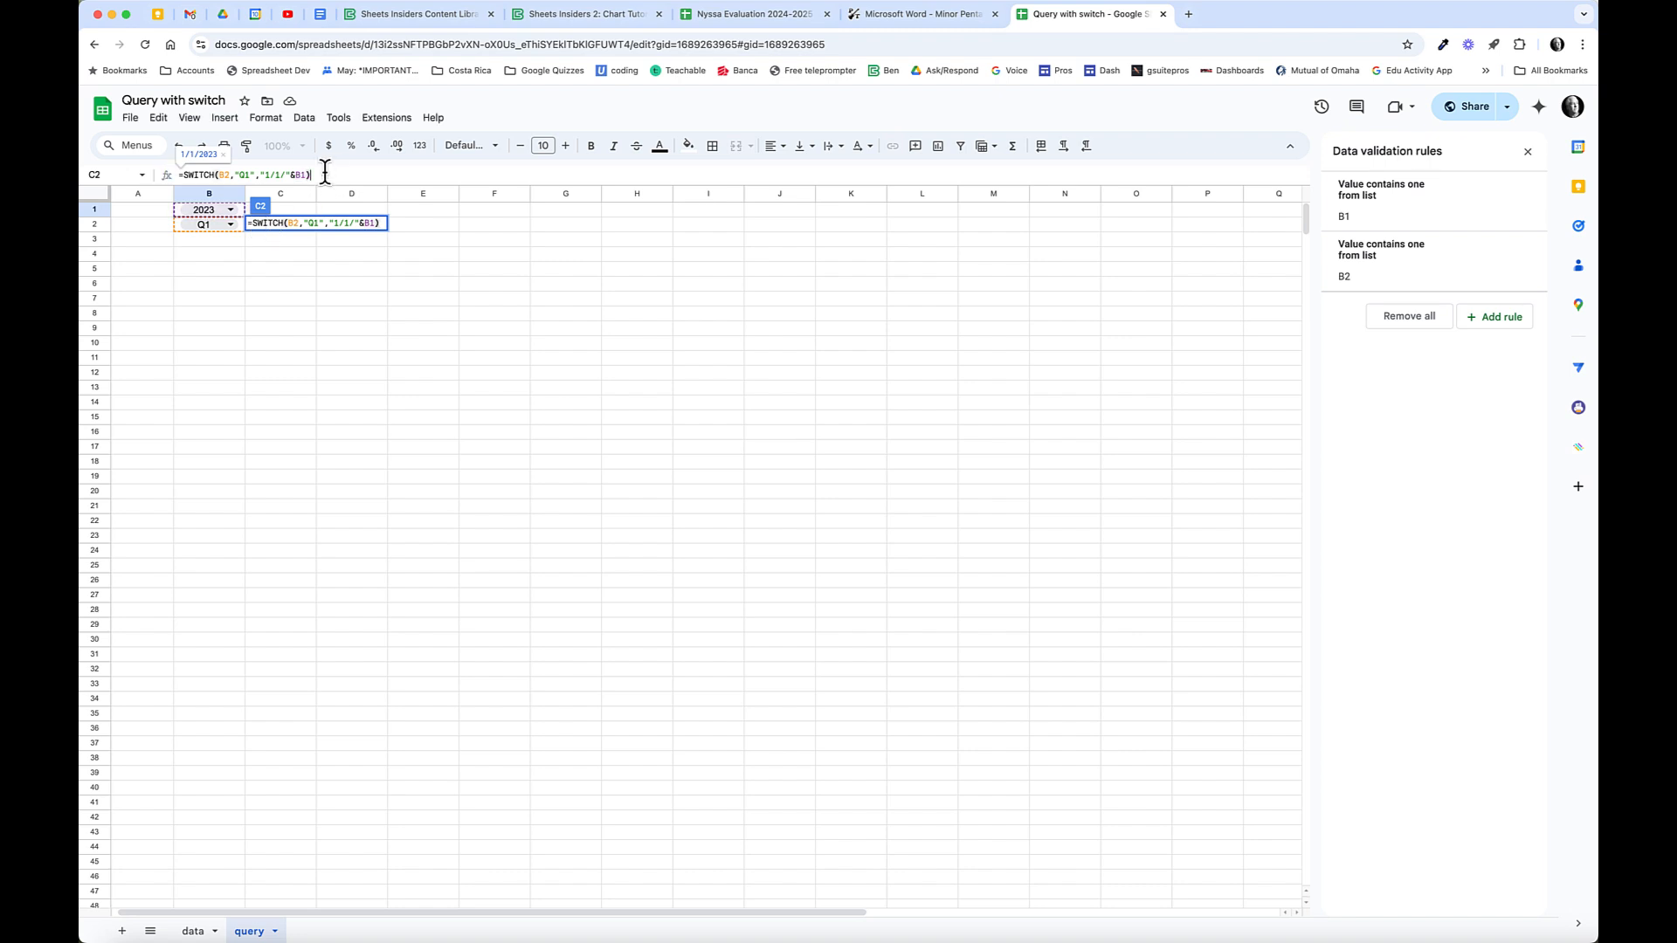
key(Return)
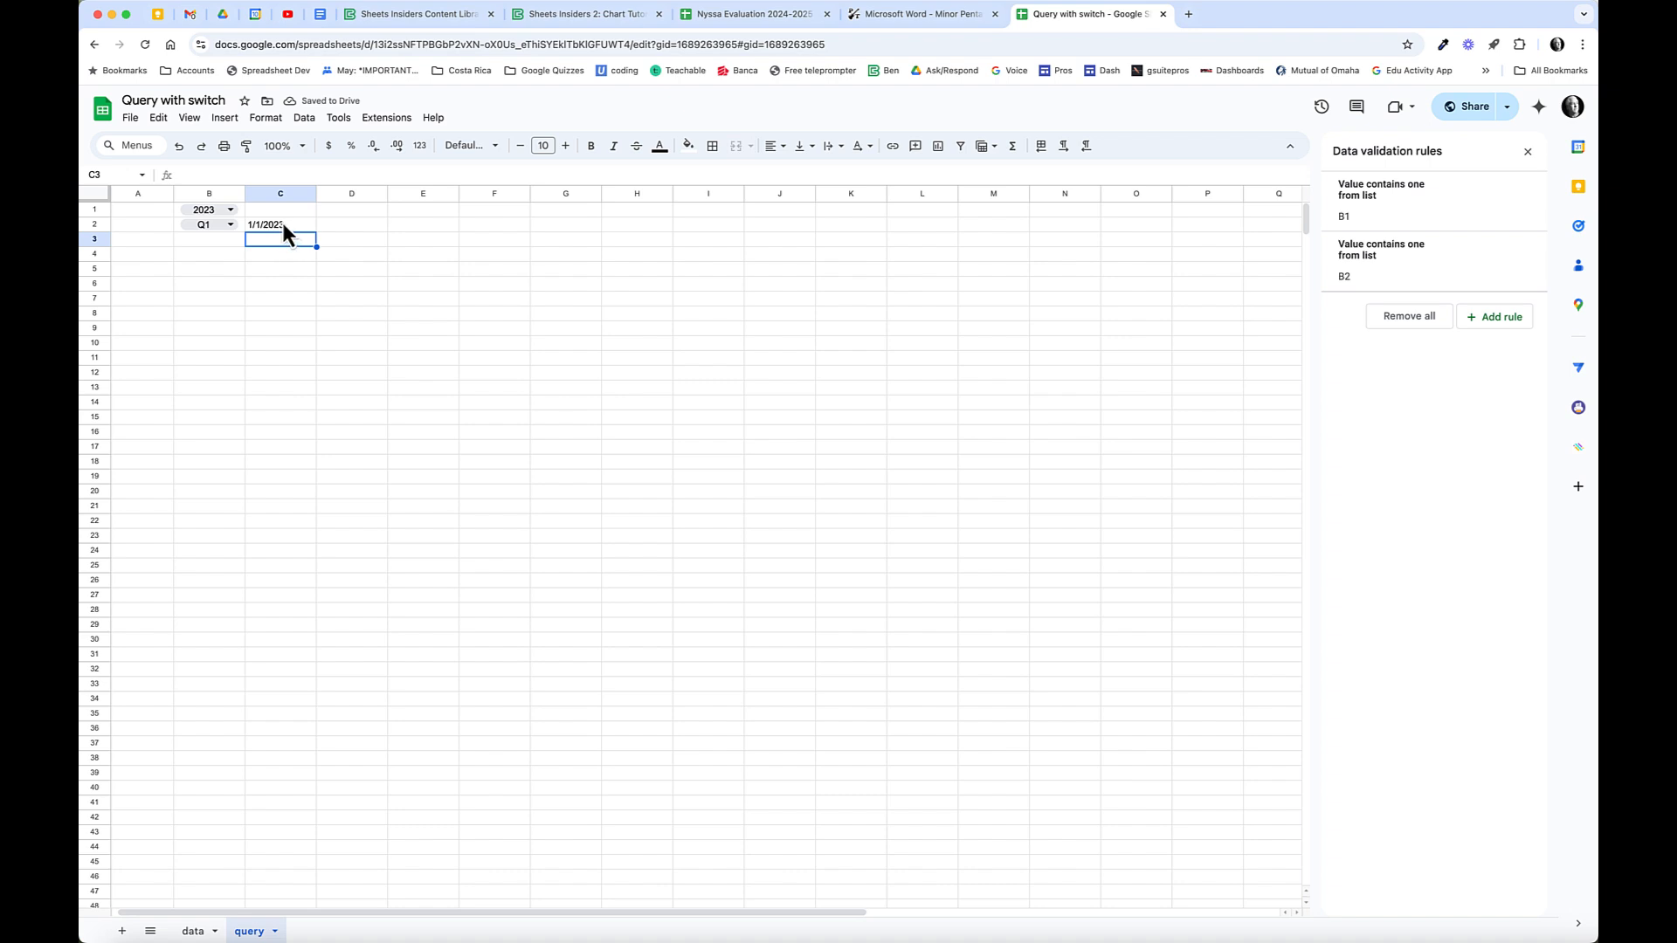
click(293, 227)
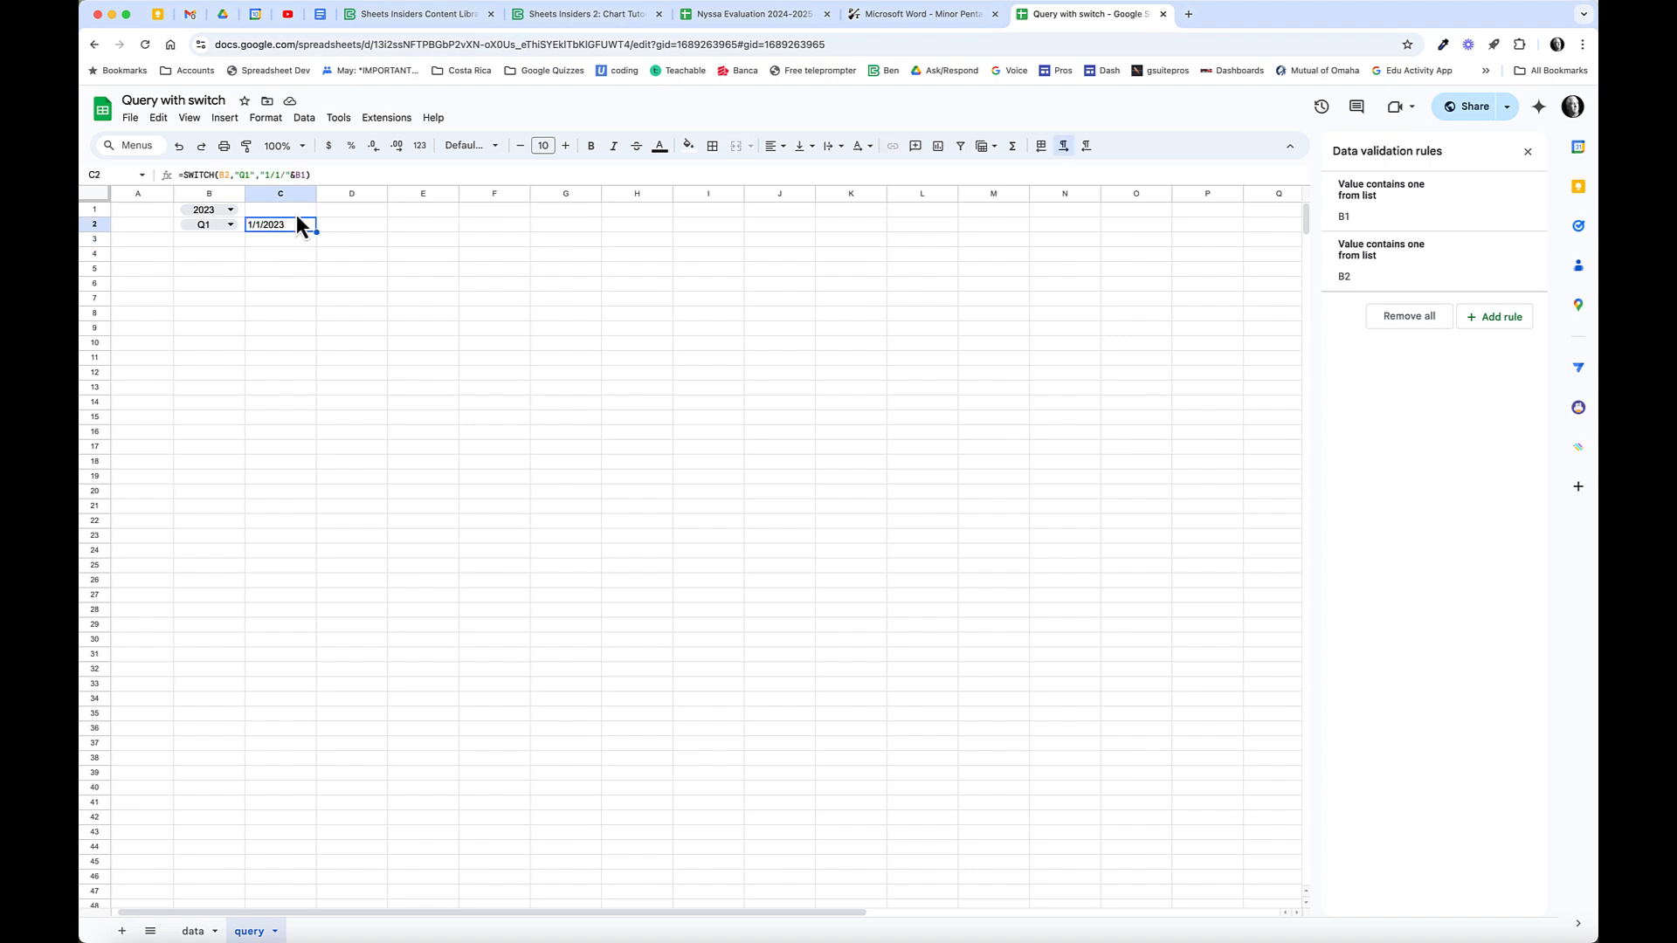
Enter the header "Beging Date" in cell C1 and "End Date" in cell D1.
click(297, 213)
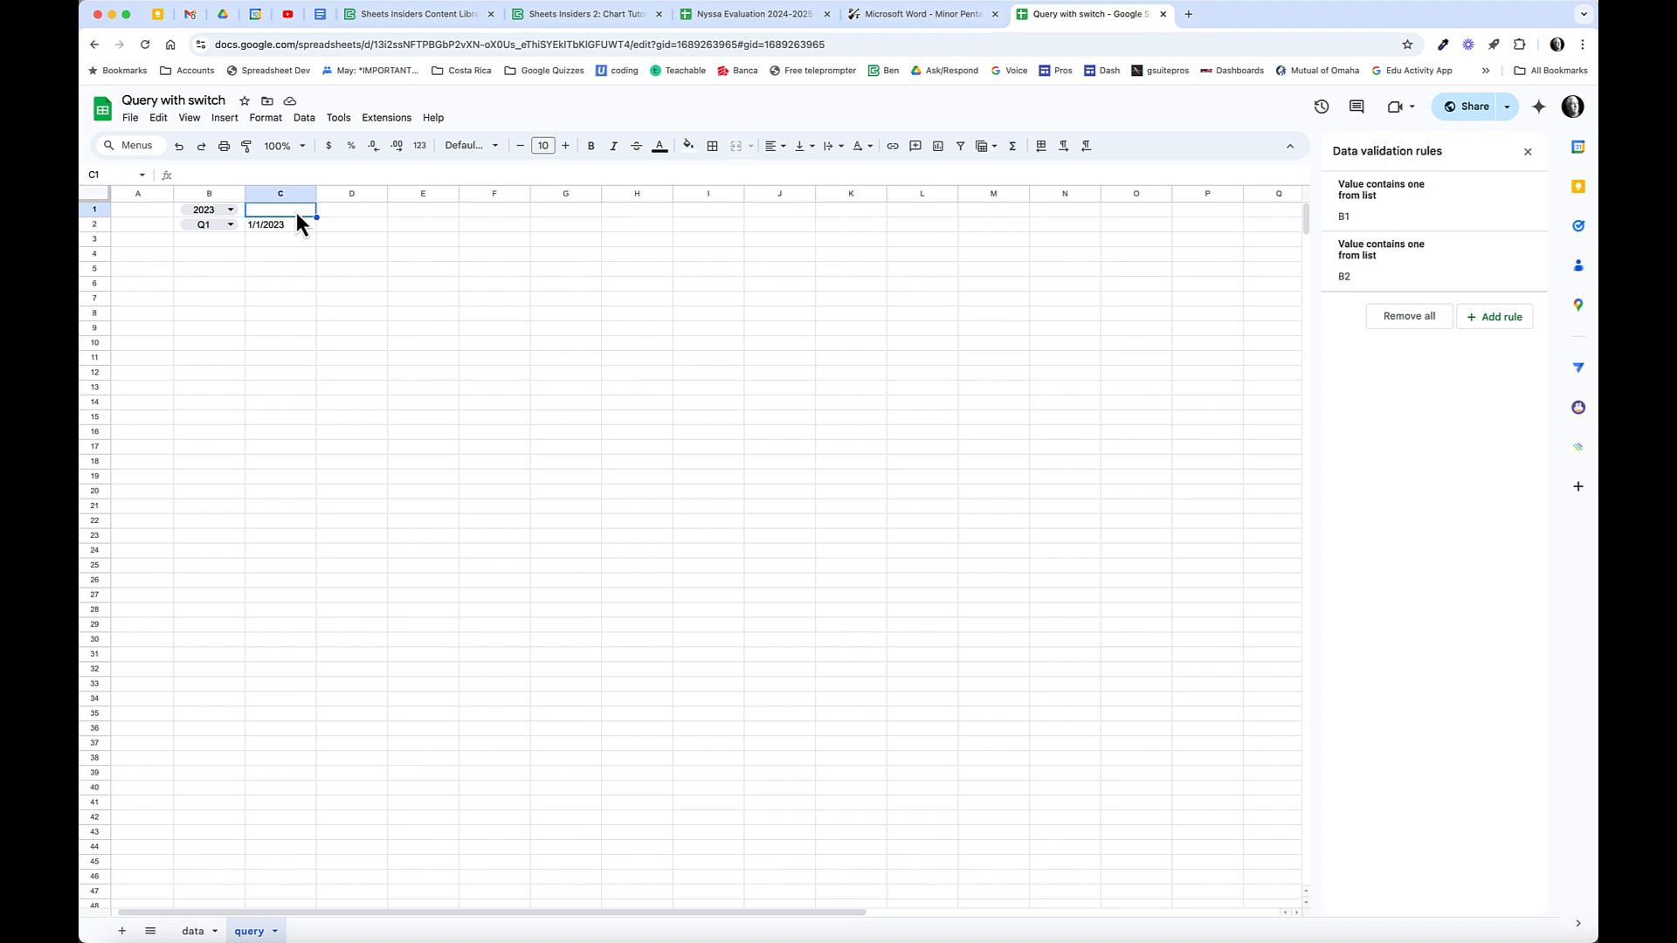
text(Beging Date)
key(Tab)
text(End Date)
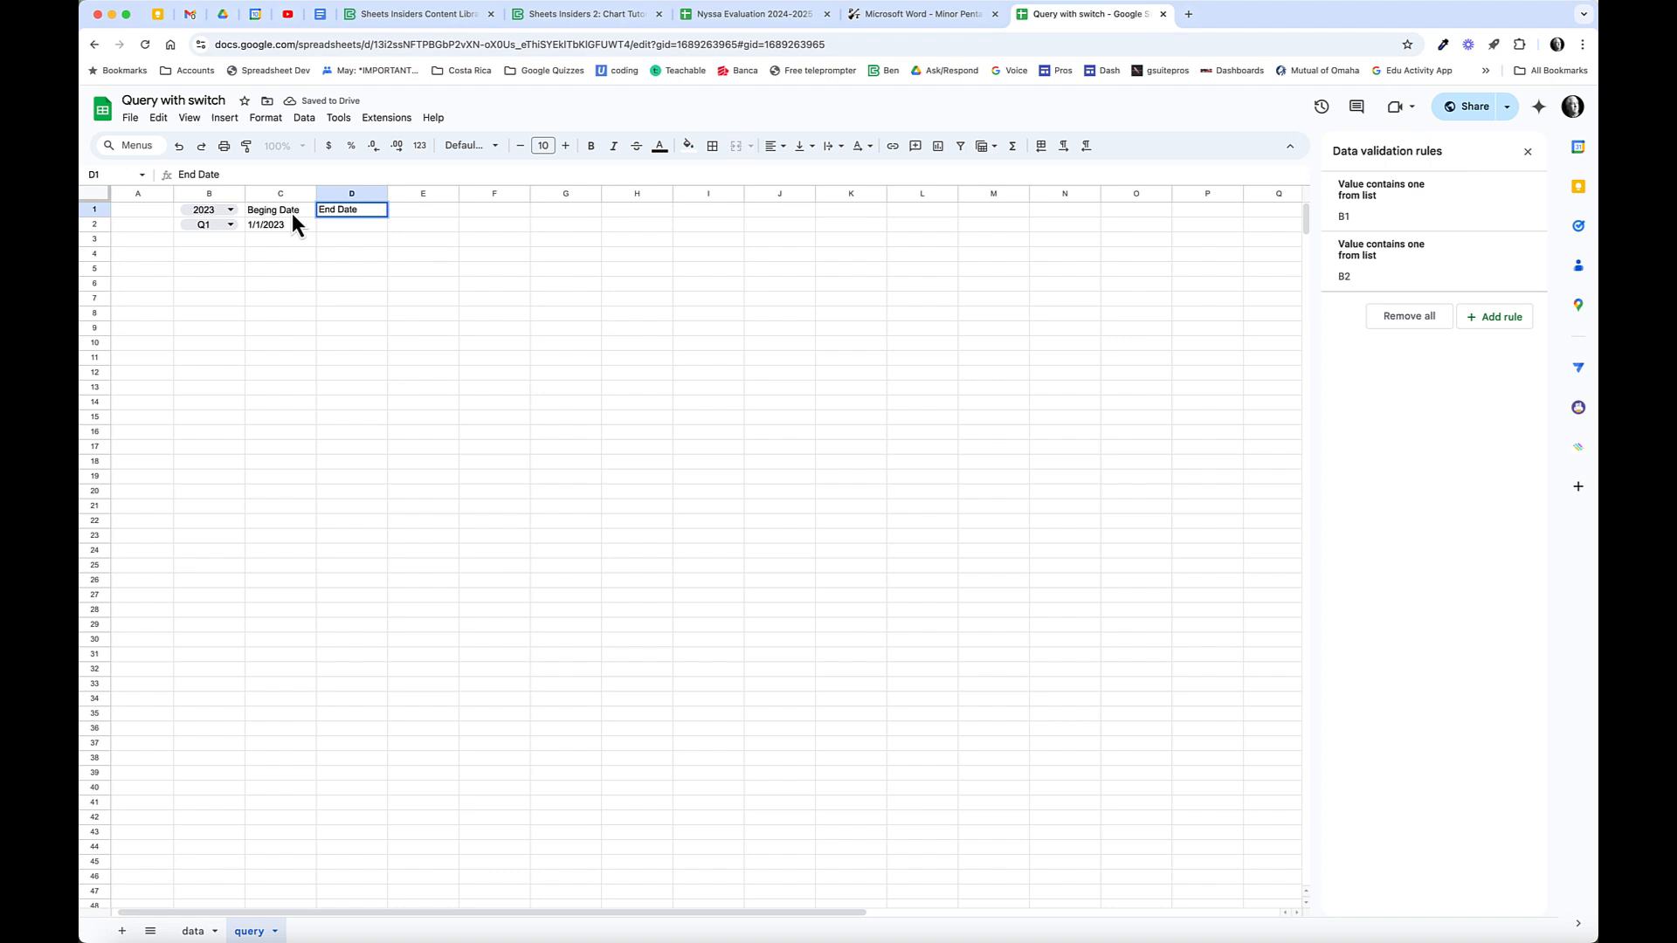
Copy the SWITCH formula text from cell C2 into cell D2 with its B1 and B2 references intact.
click(282, 223)
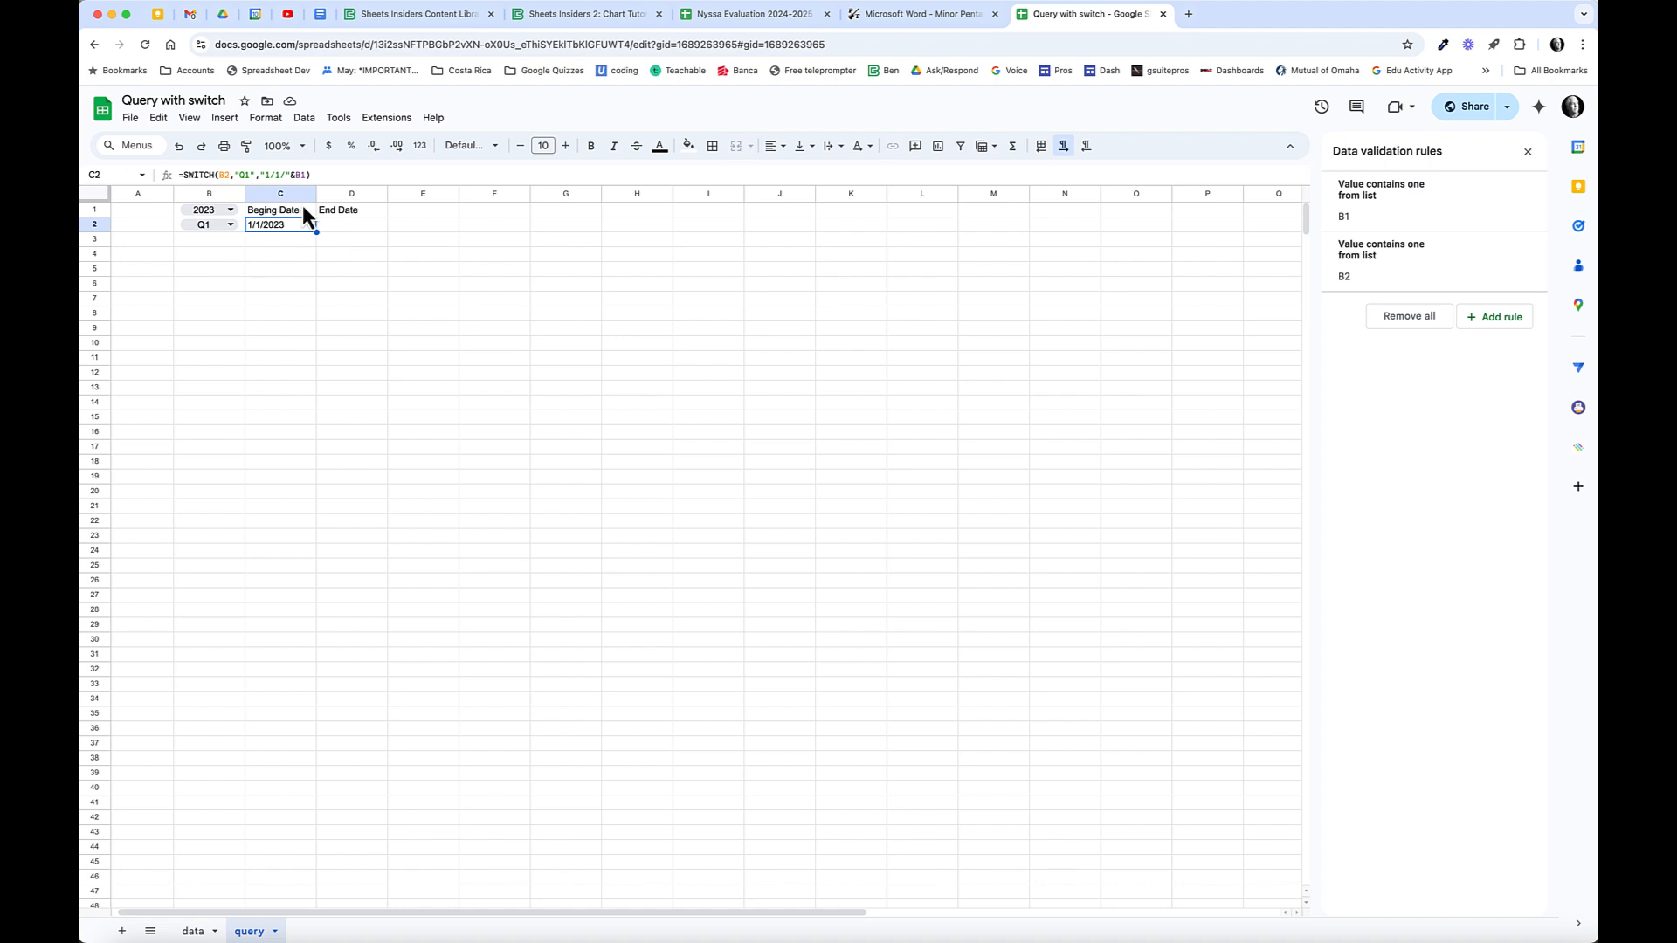
triple_click(322, 175)
key(ctrl+c)
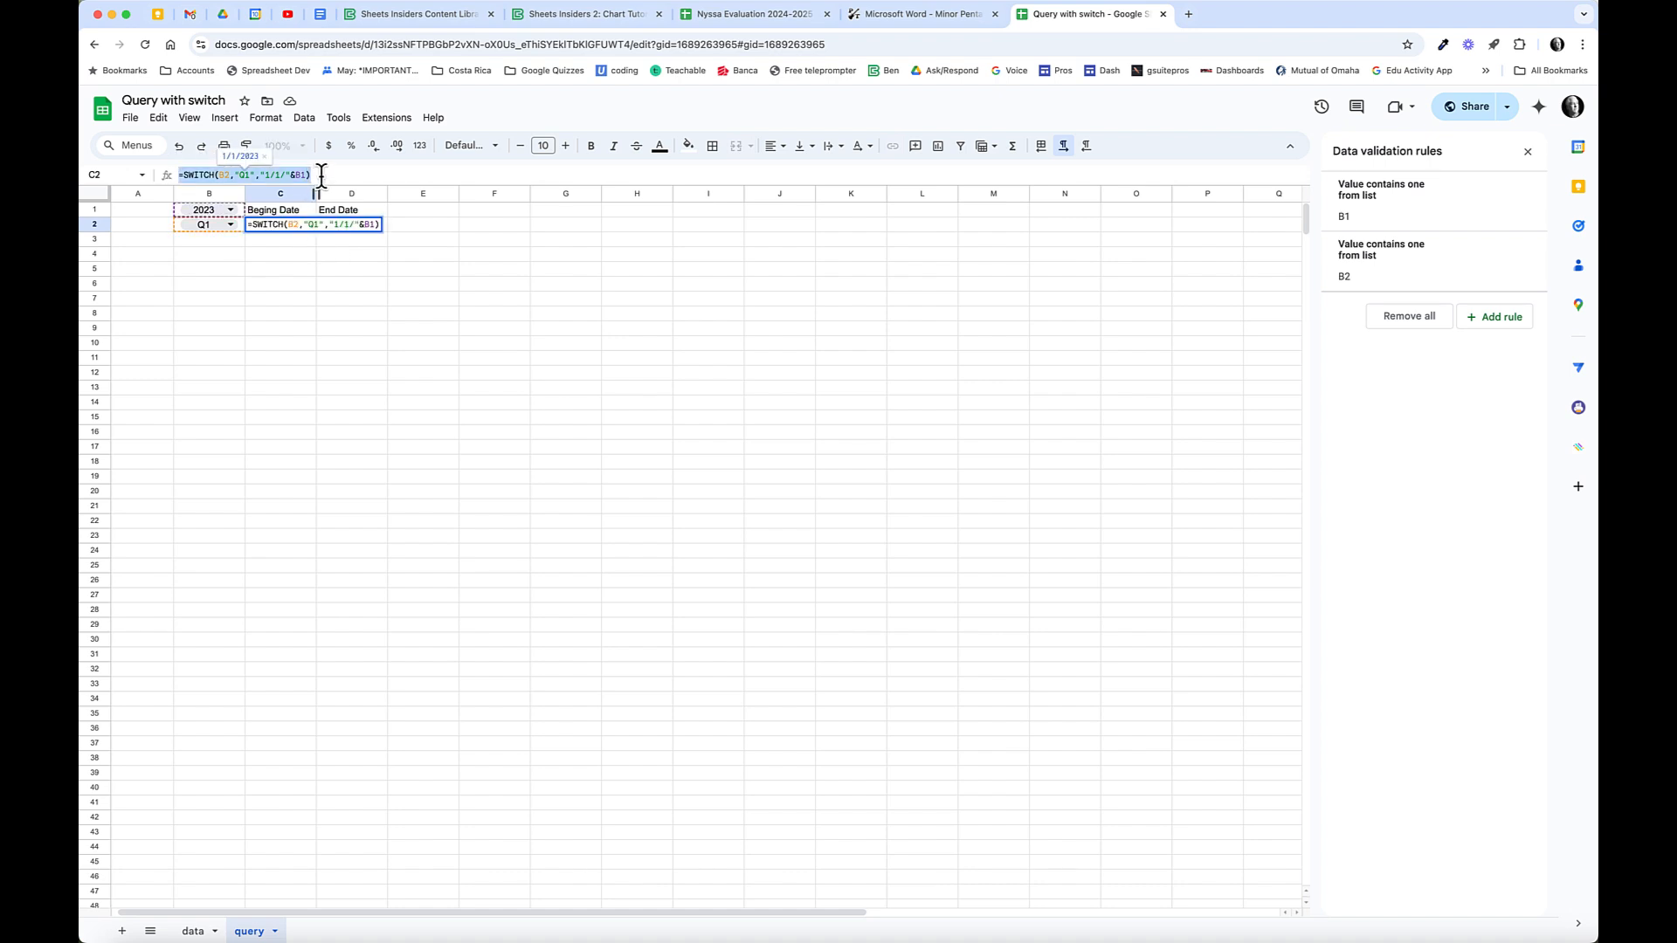
key(Return)
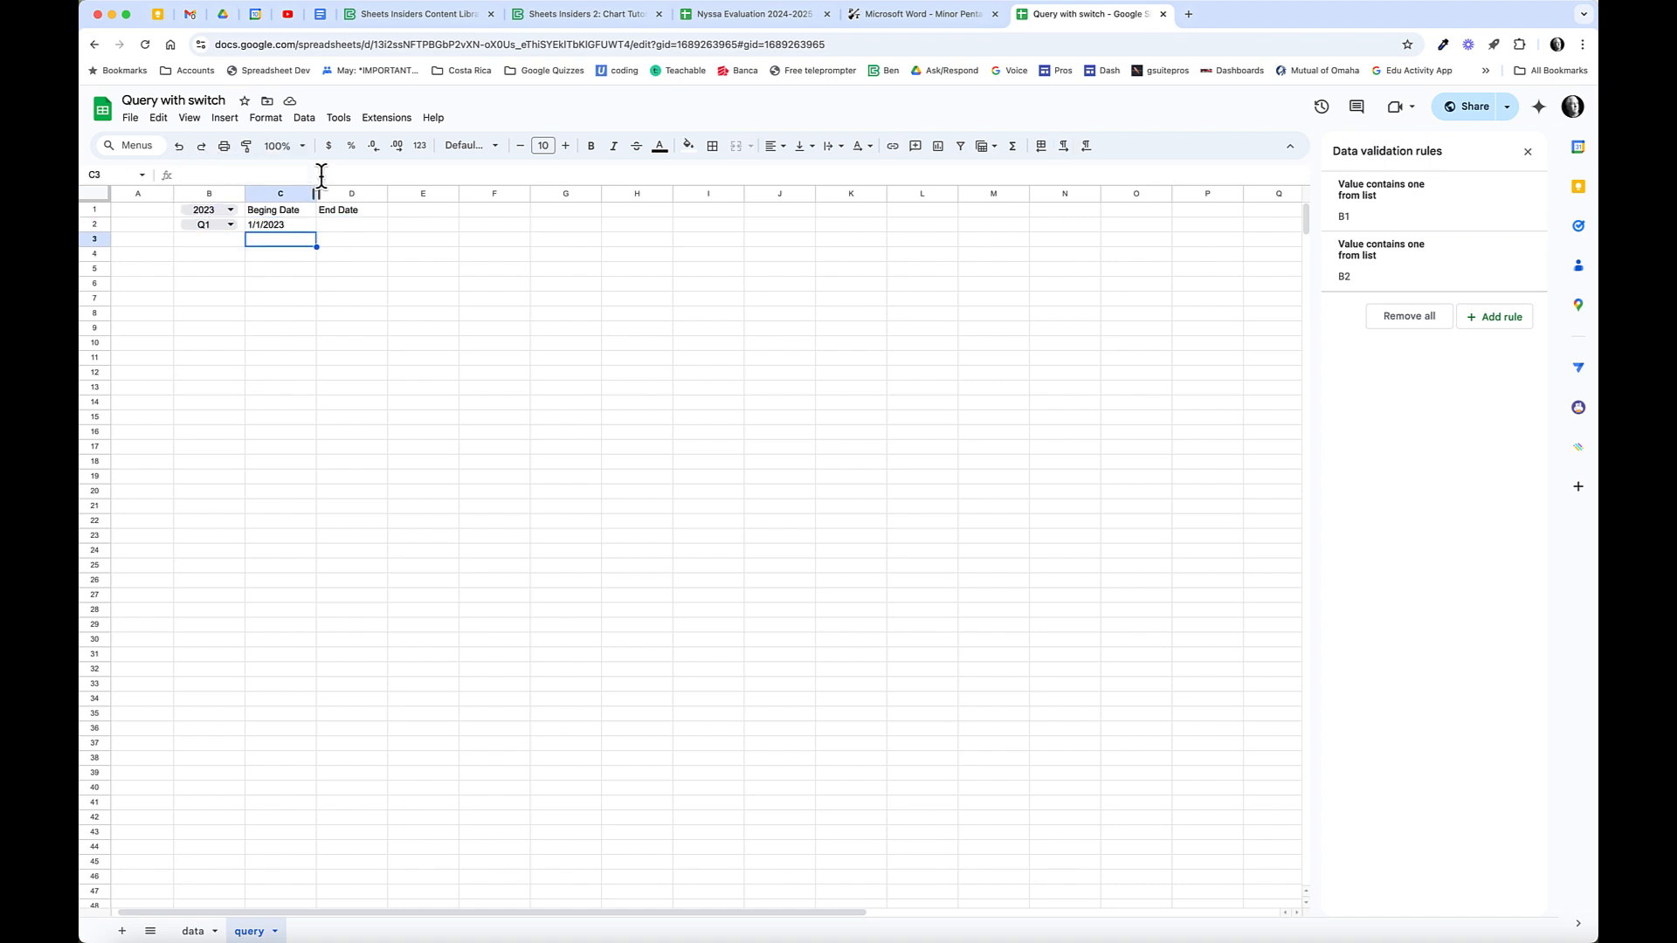
click(344, 225)
click(213, 175)
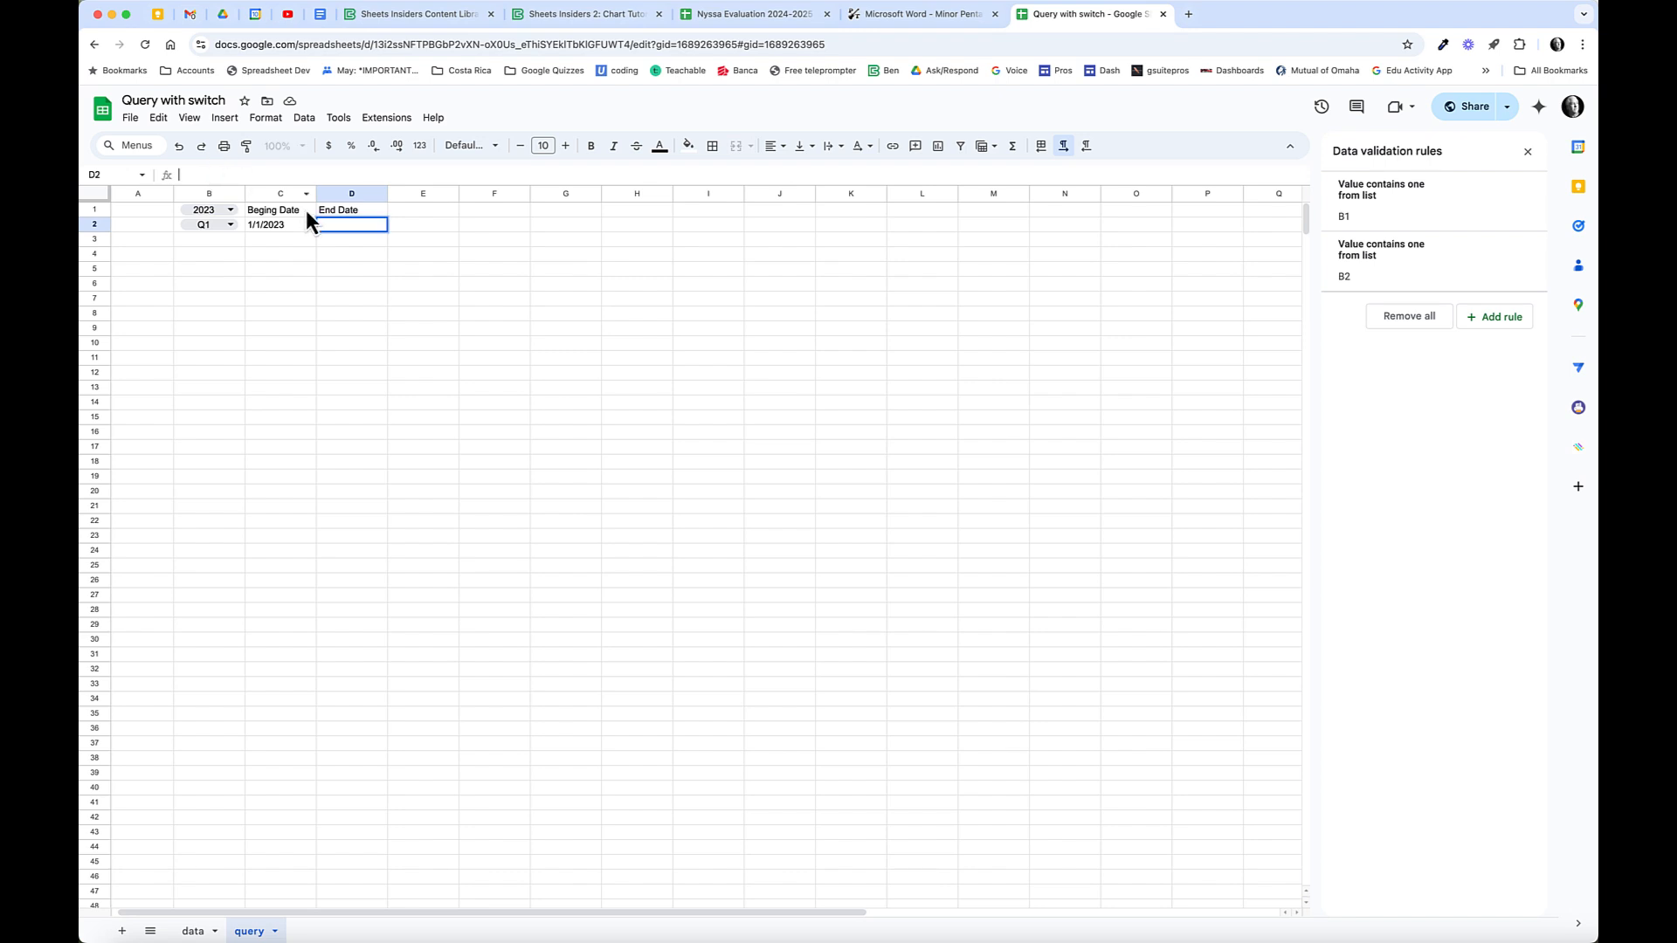
key(ctrl+v)
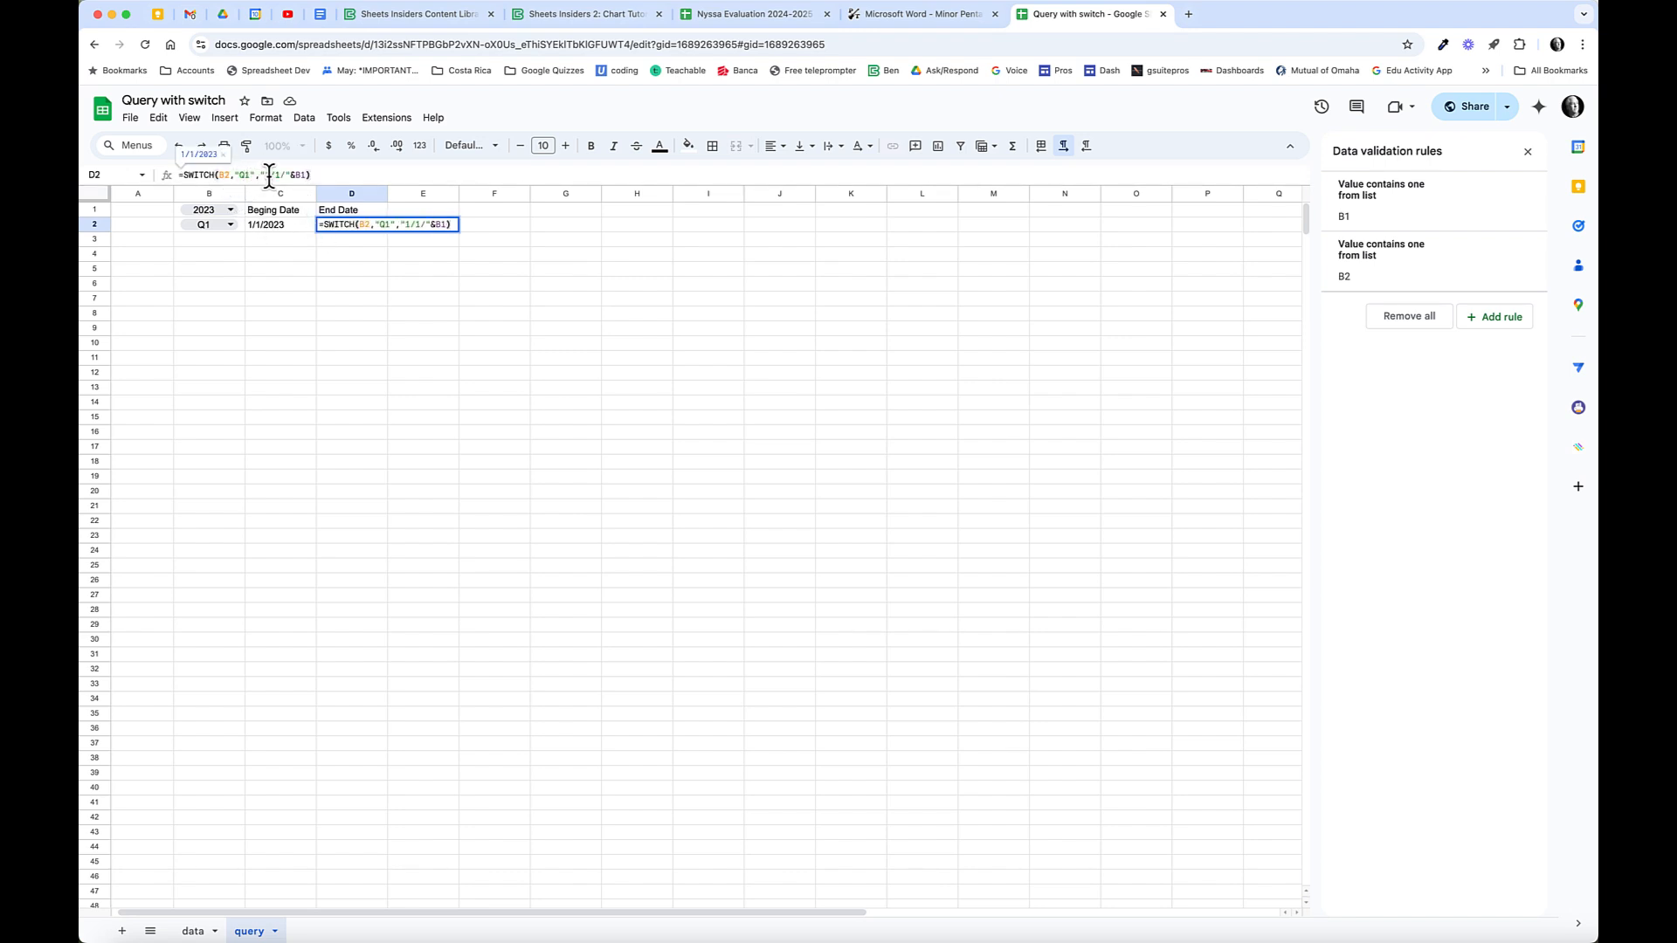
Change the Q1 date text in the D2 formula to "4/1/".
click(269, 175)
key(BackSpace)
text(4)
key(Return)
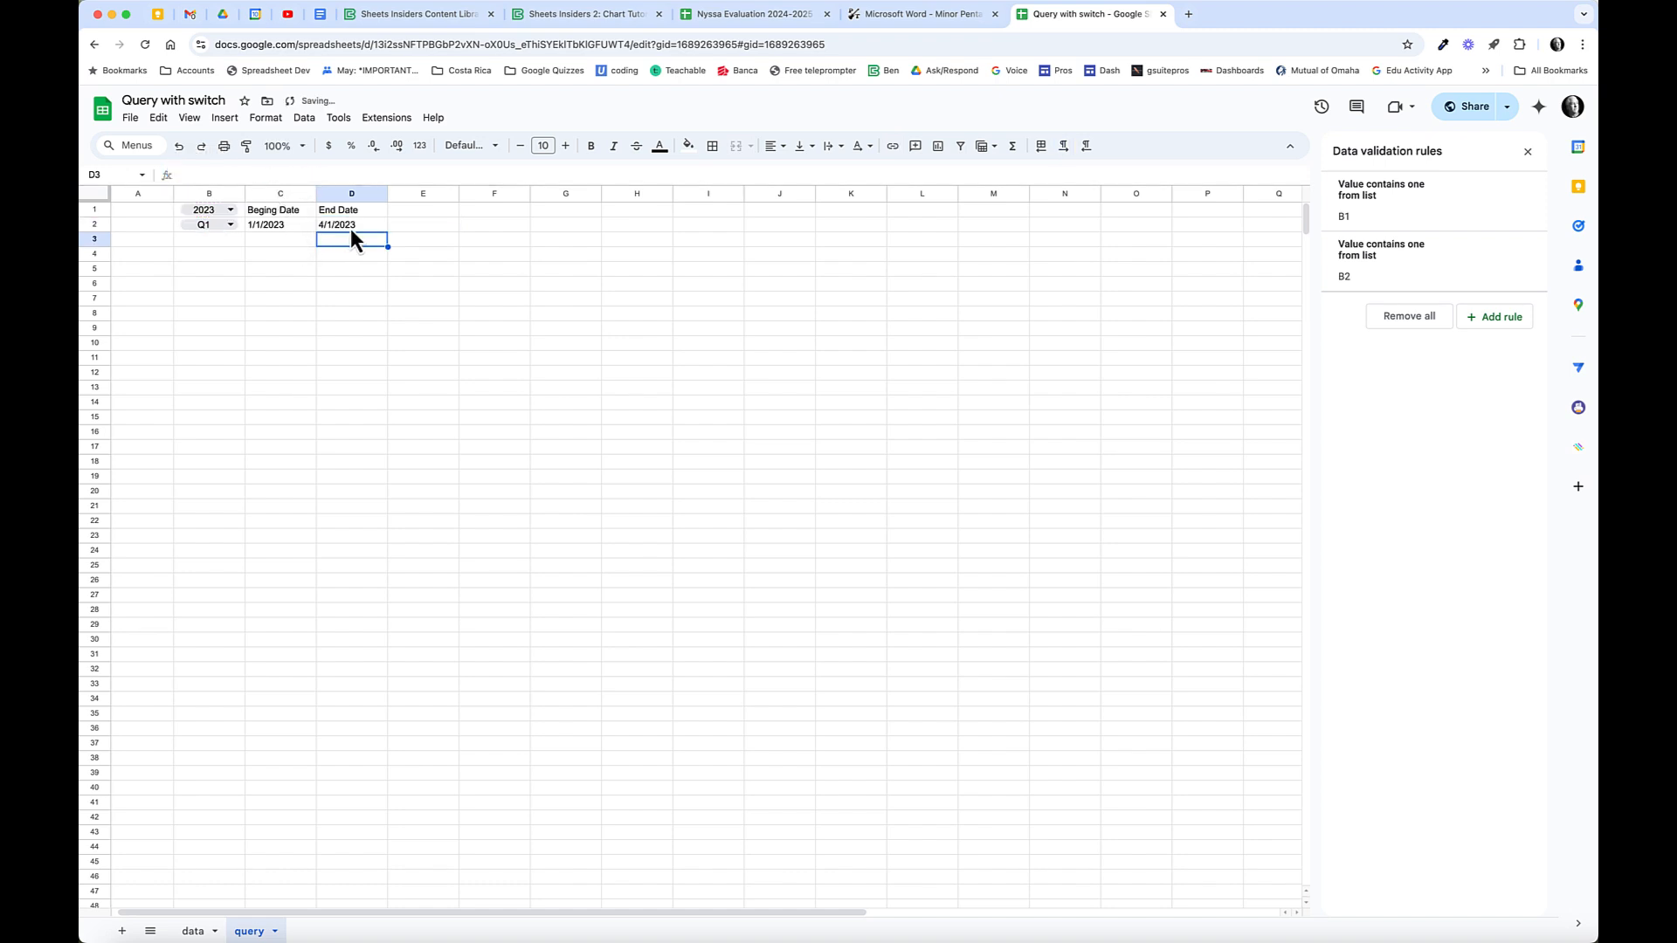
Choose Q2 in the quarter dropdown in cell B2 to test both date formulas.
click(229, 225)
click(207, 271)
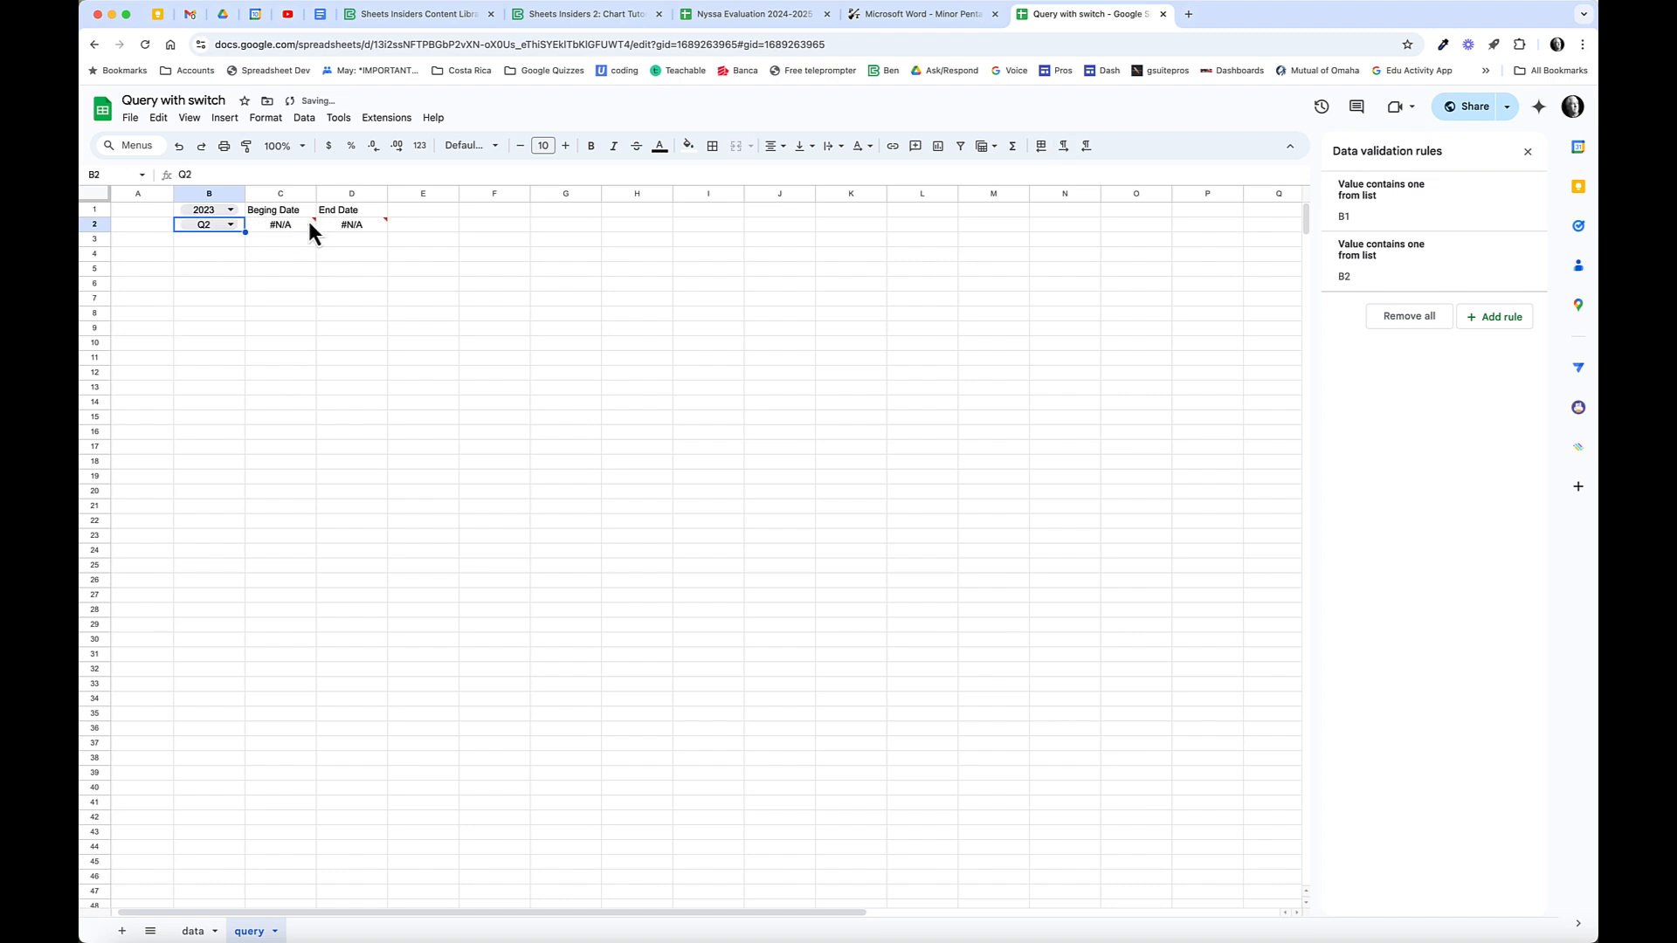
click(232, 226)
mouse_move(302, 227)
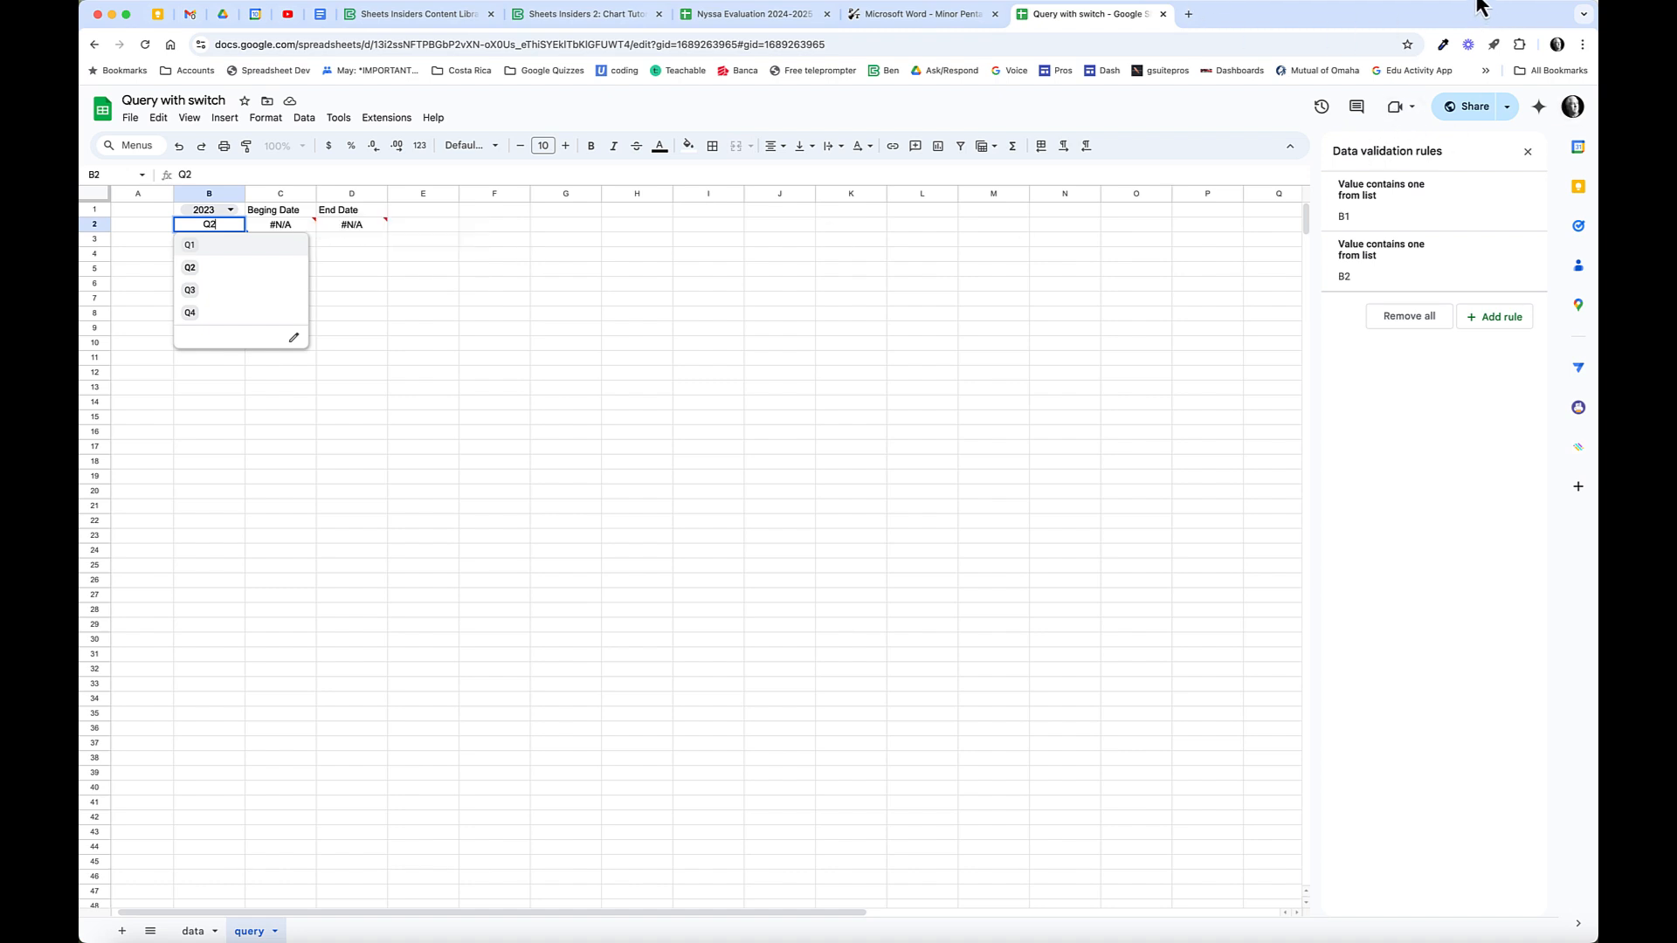
click(1496, 29)
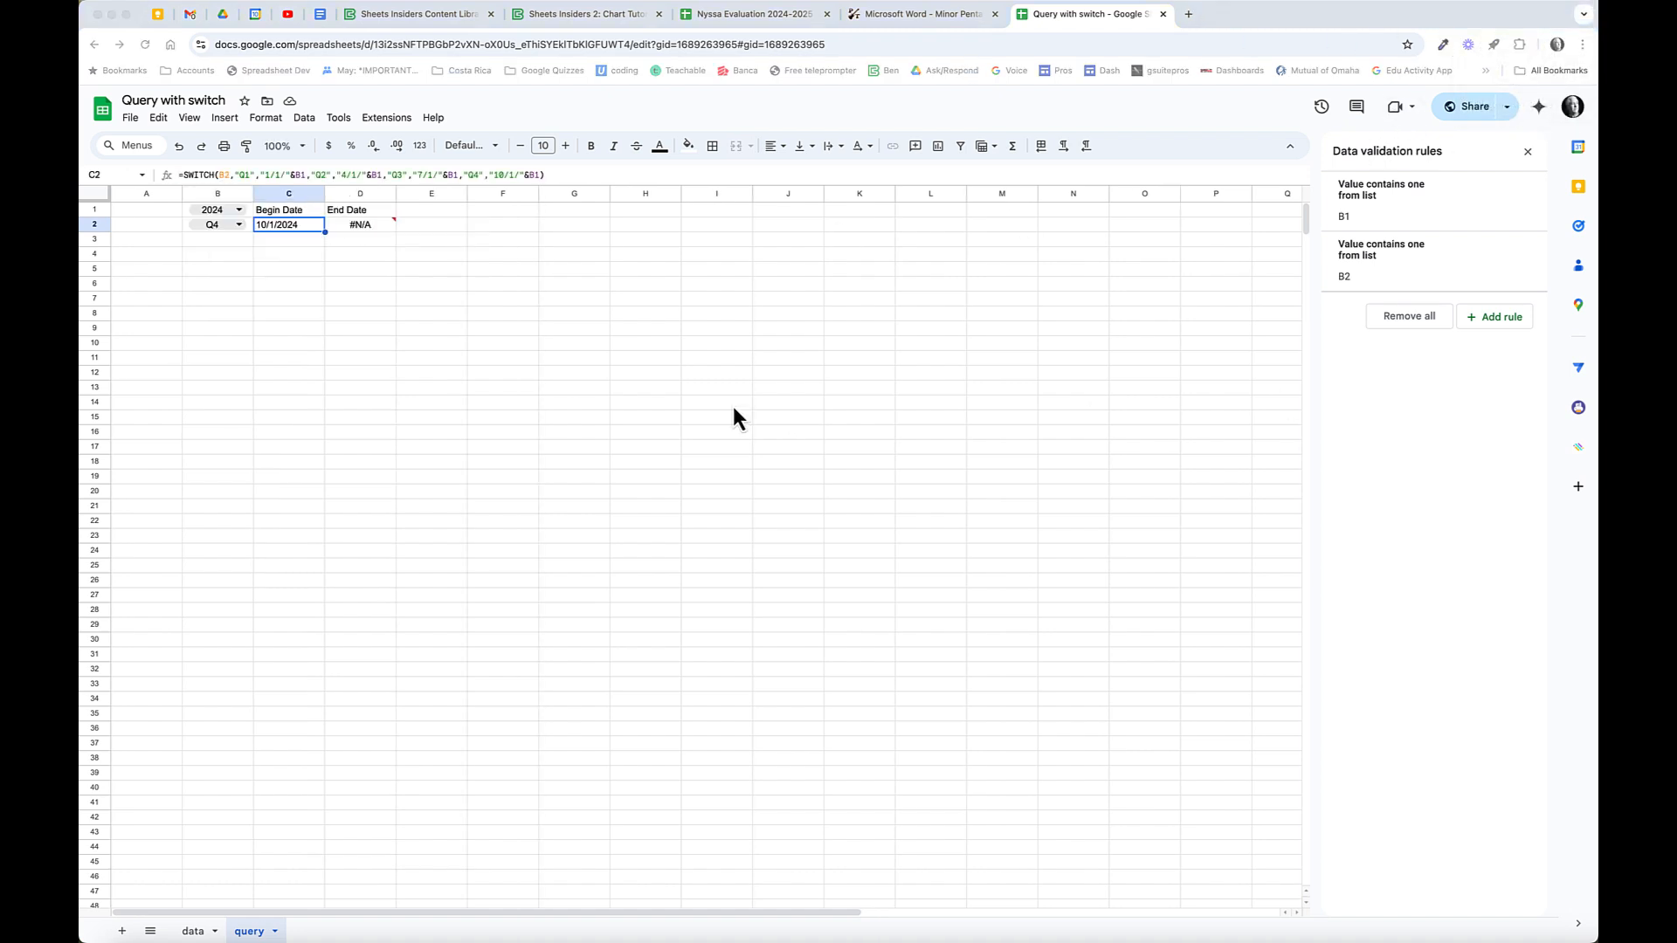
Copy the Q2, Q3 and Q4 cases from the SWITCH formula in C2 and append them to the formula in D2.
click(300, 233)
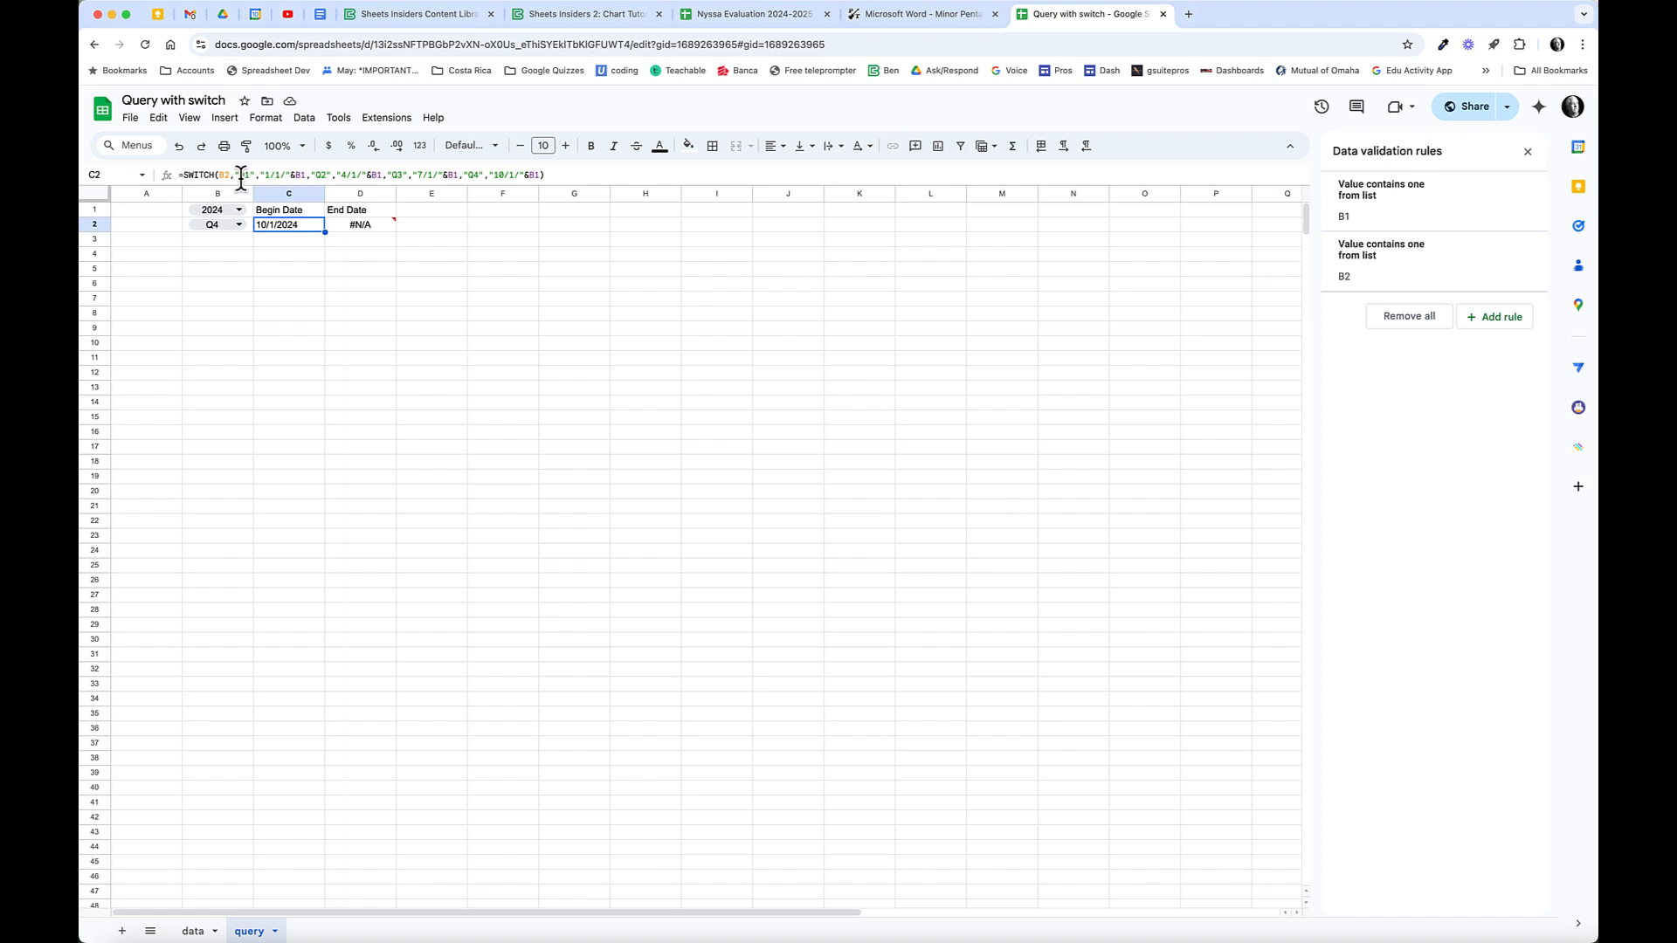
click(232, 229)
click(386, 228)
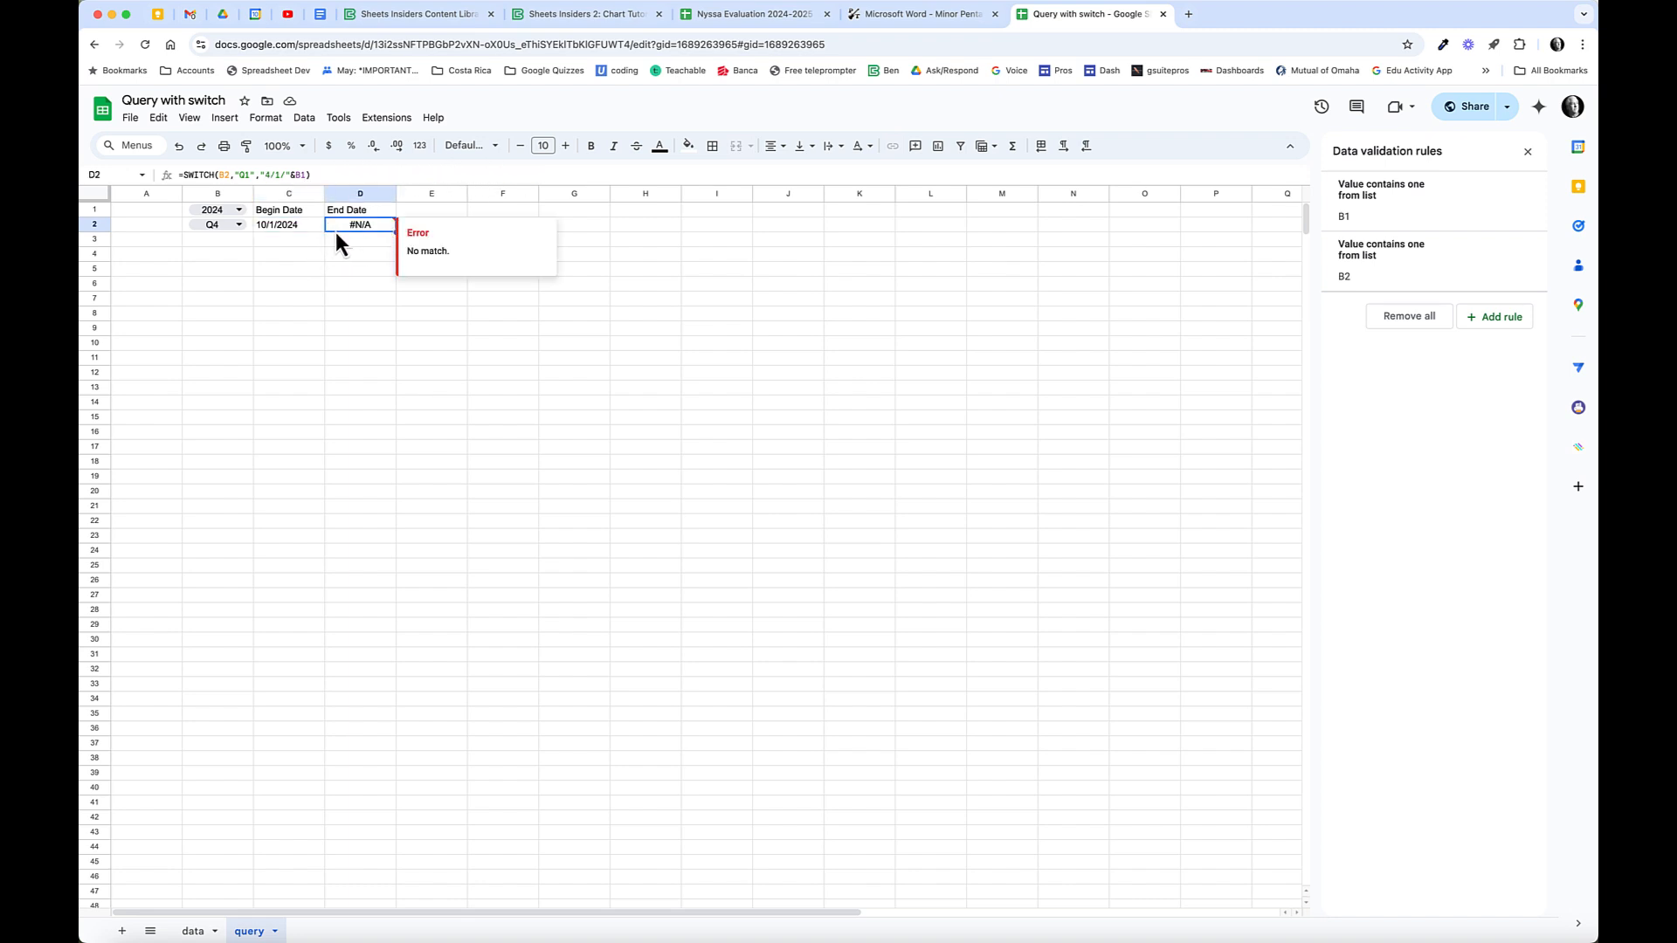
click(299, 228)
drag(312, 176, 540, 174)
key(Return)
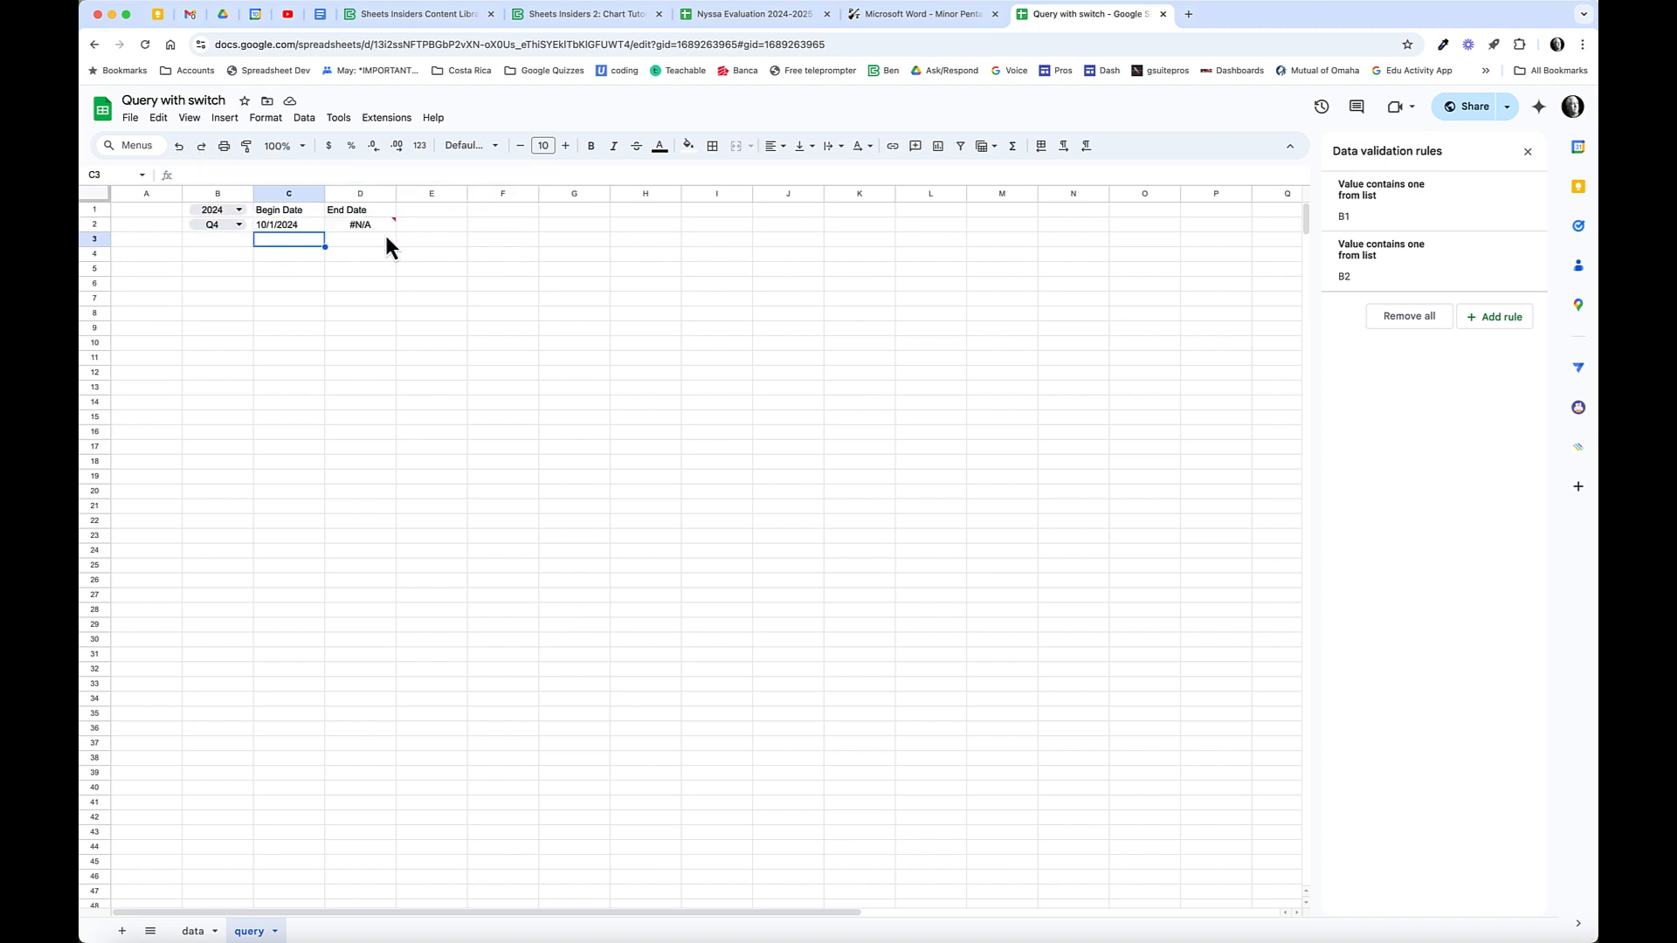
click(368, 228)
click(311, 177)
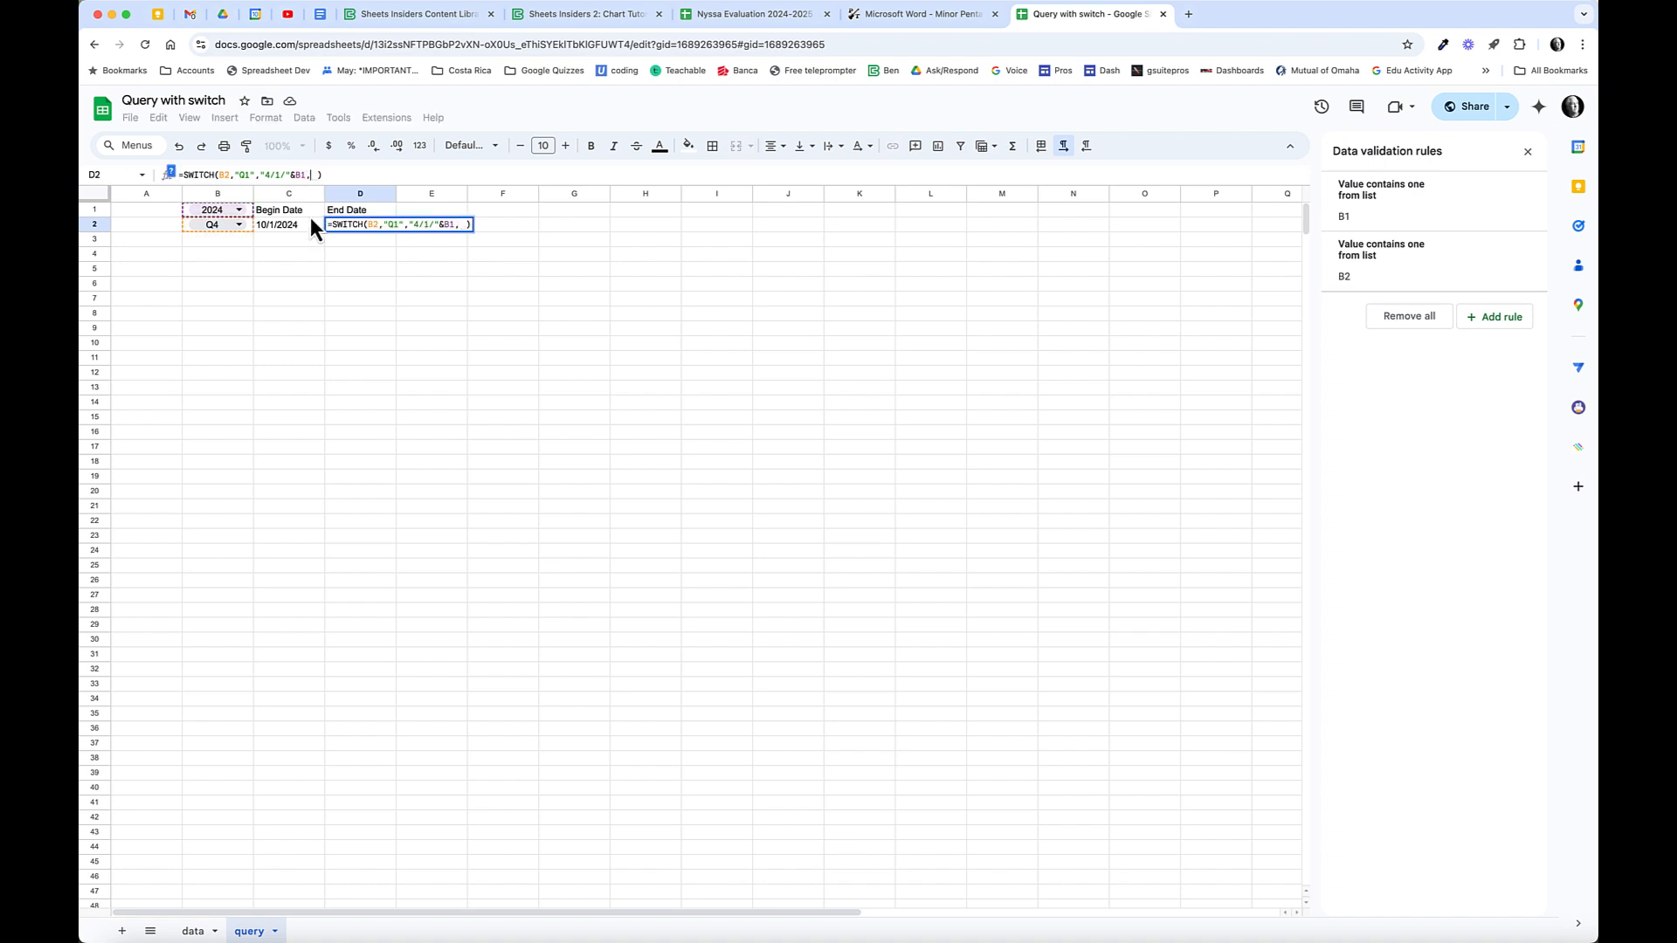
text(,"Q2","4/1/"&B1,"Q3","7/1/"&B1,"Q4","10/1/"&B1)
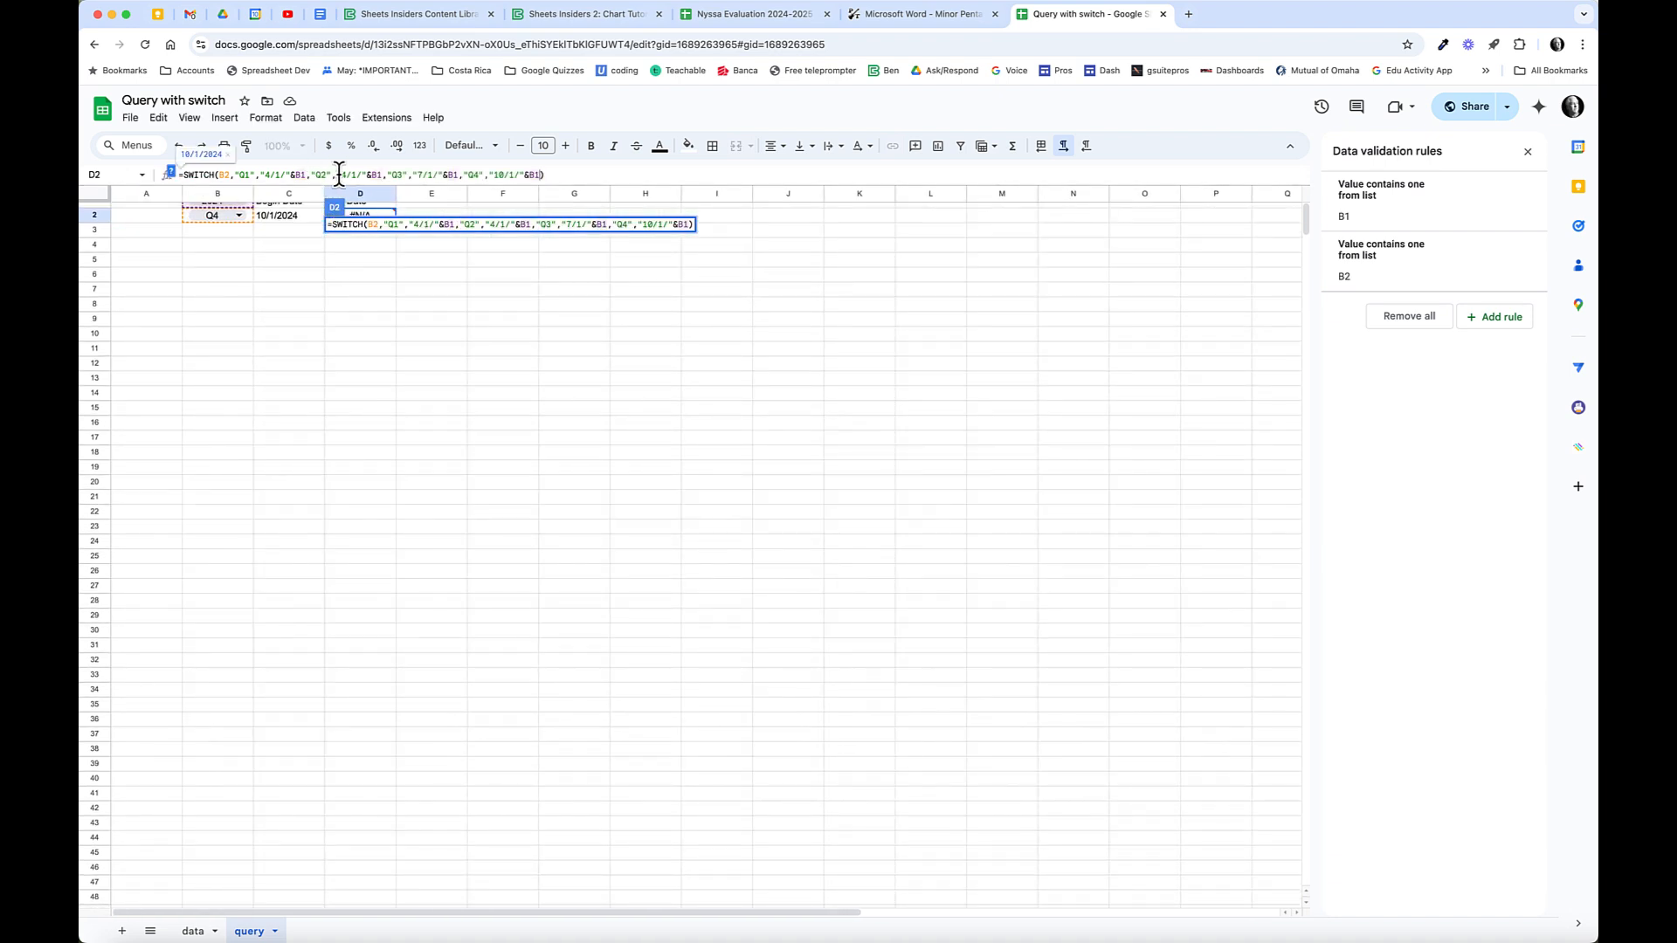
Set the Q1 end date to "3/31/" and the Q2 end date to "6/30/" in the D2 formula.
click(346, 175)
double_click(275, 174)
key(BackSpace)
key(BackSpace)
key(BackSpace)
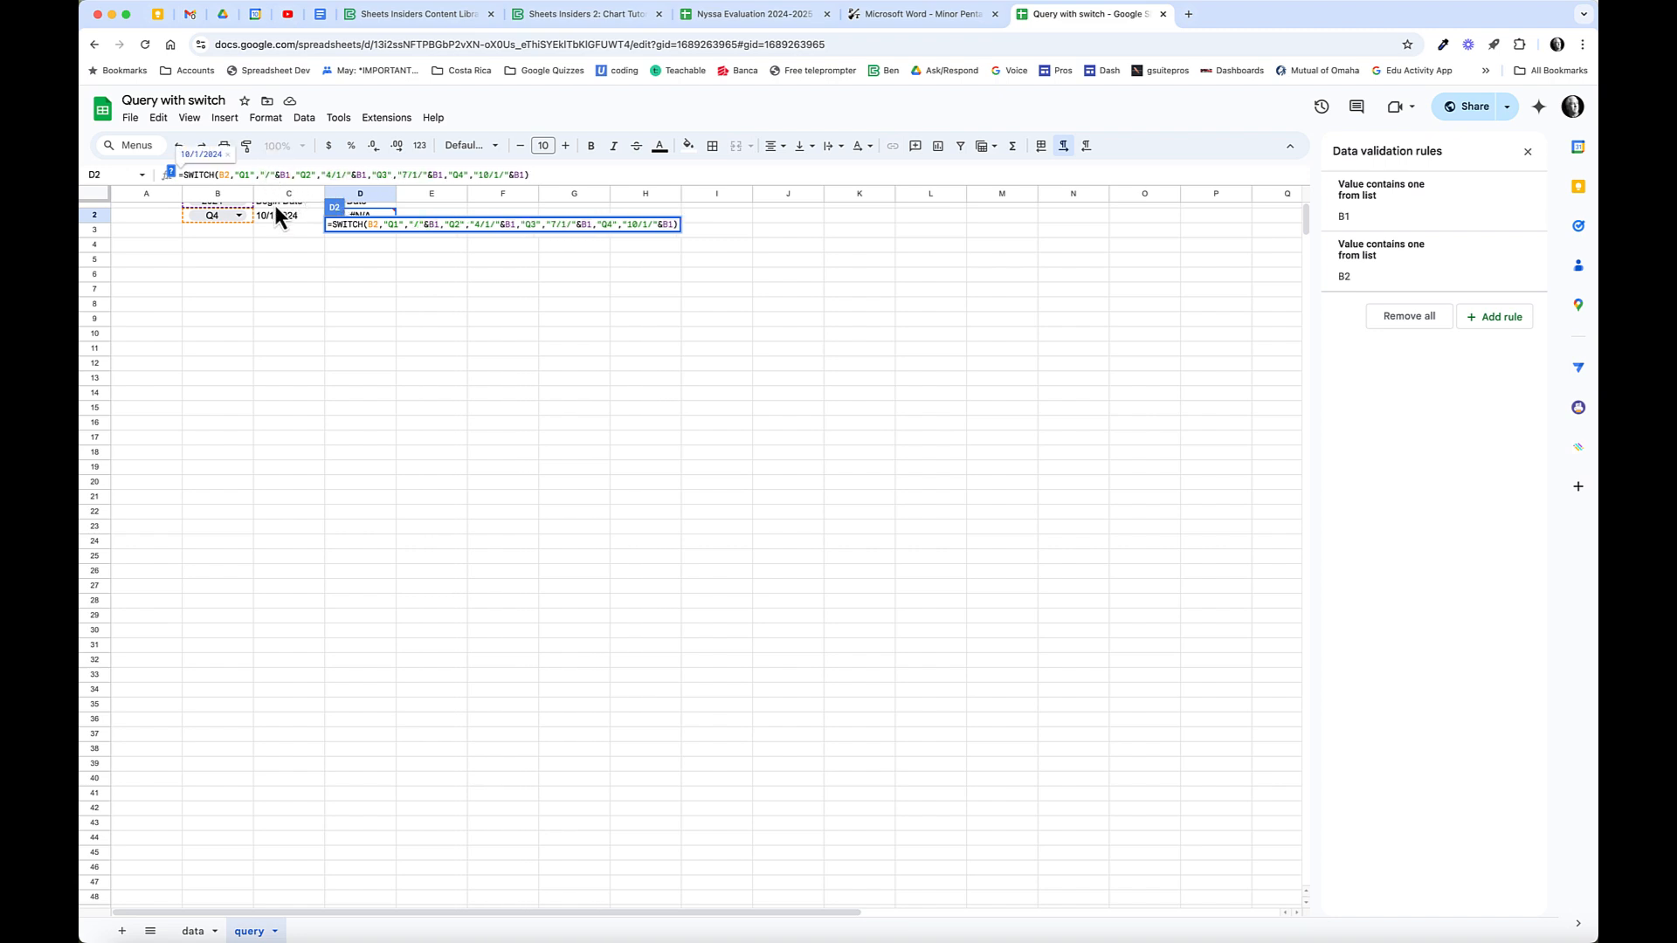
text(3/31)
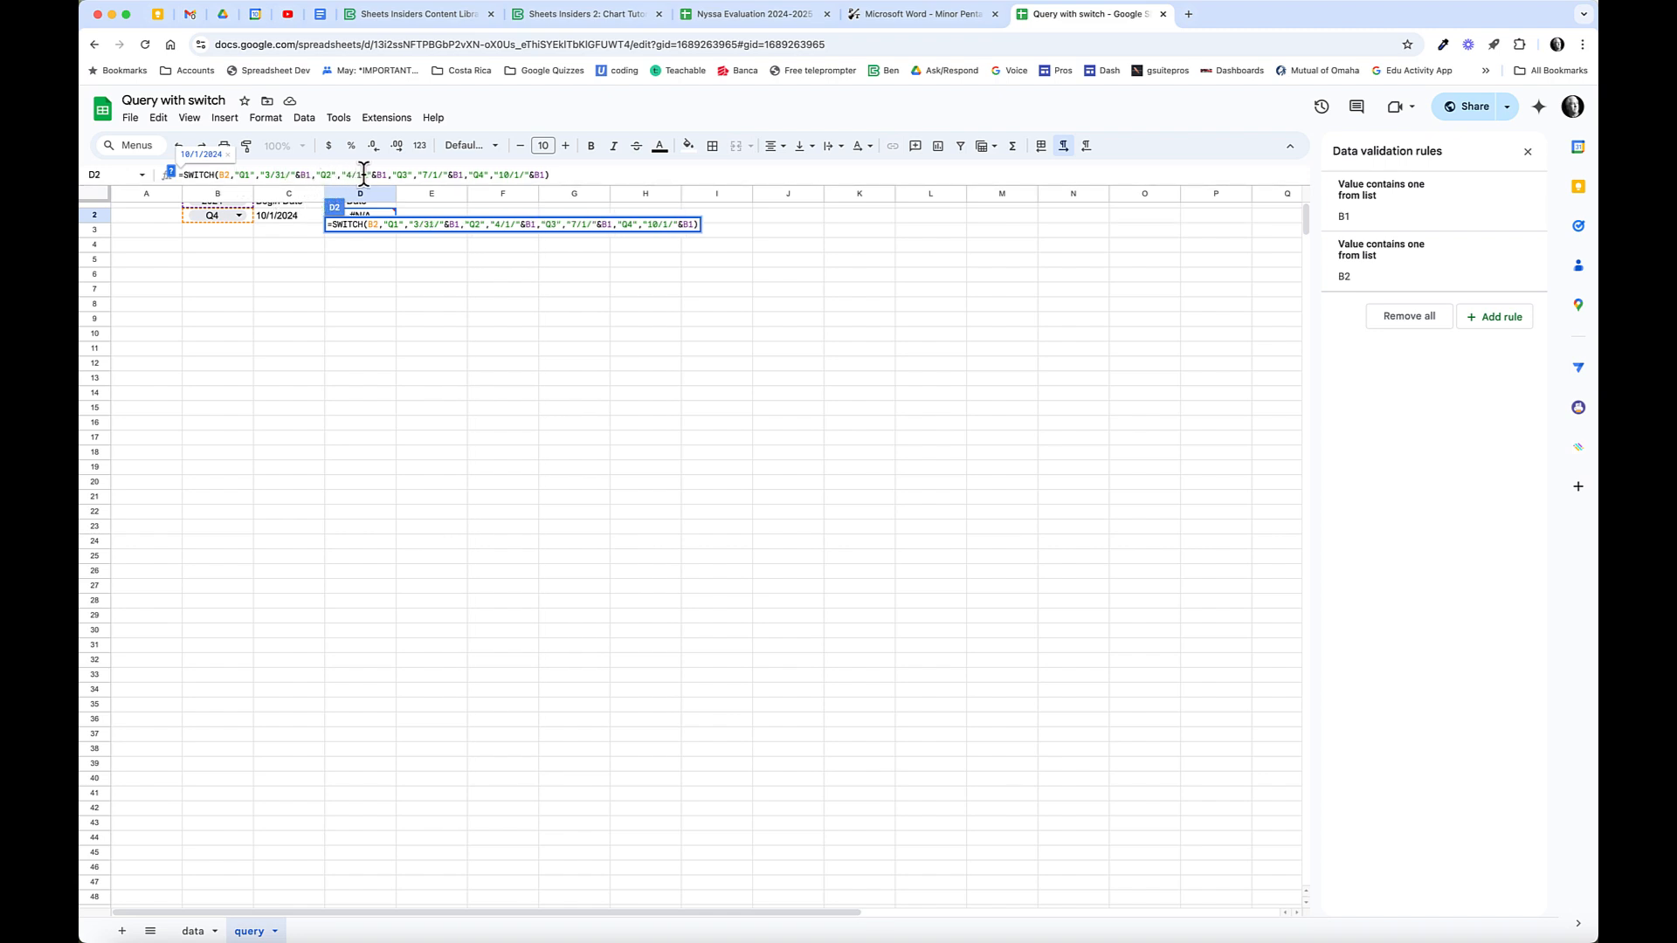
double_click(348, 175)
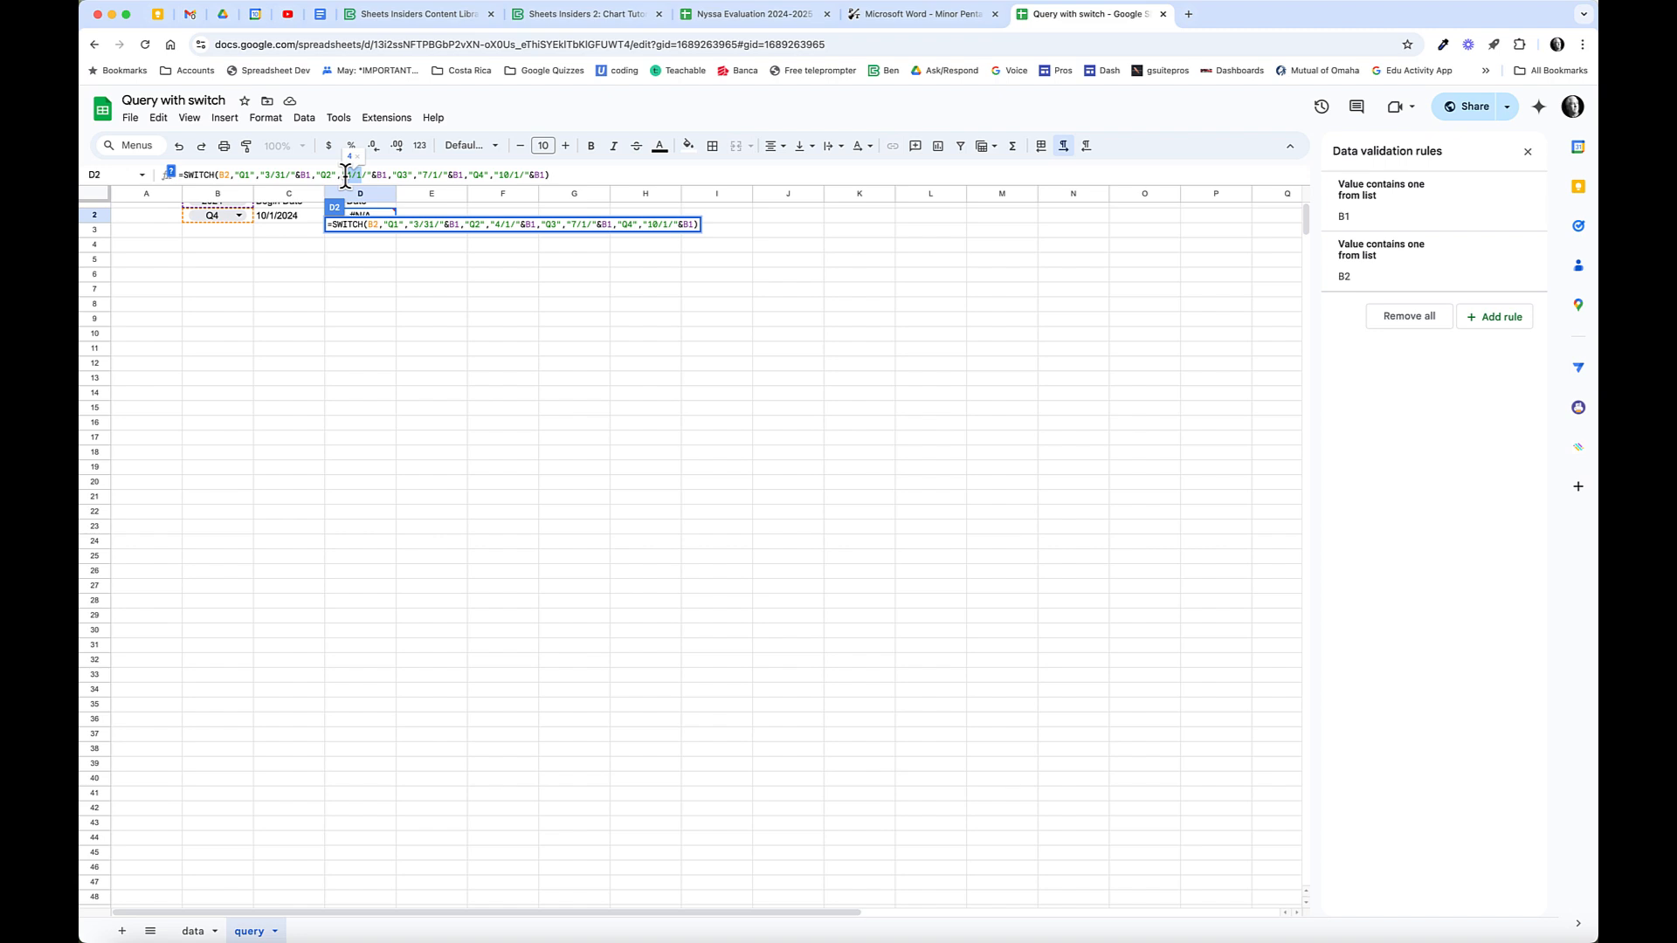
text(6/30)
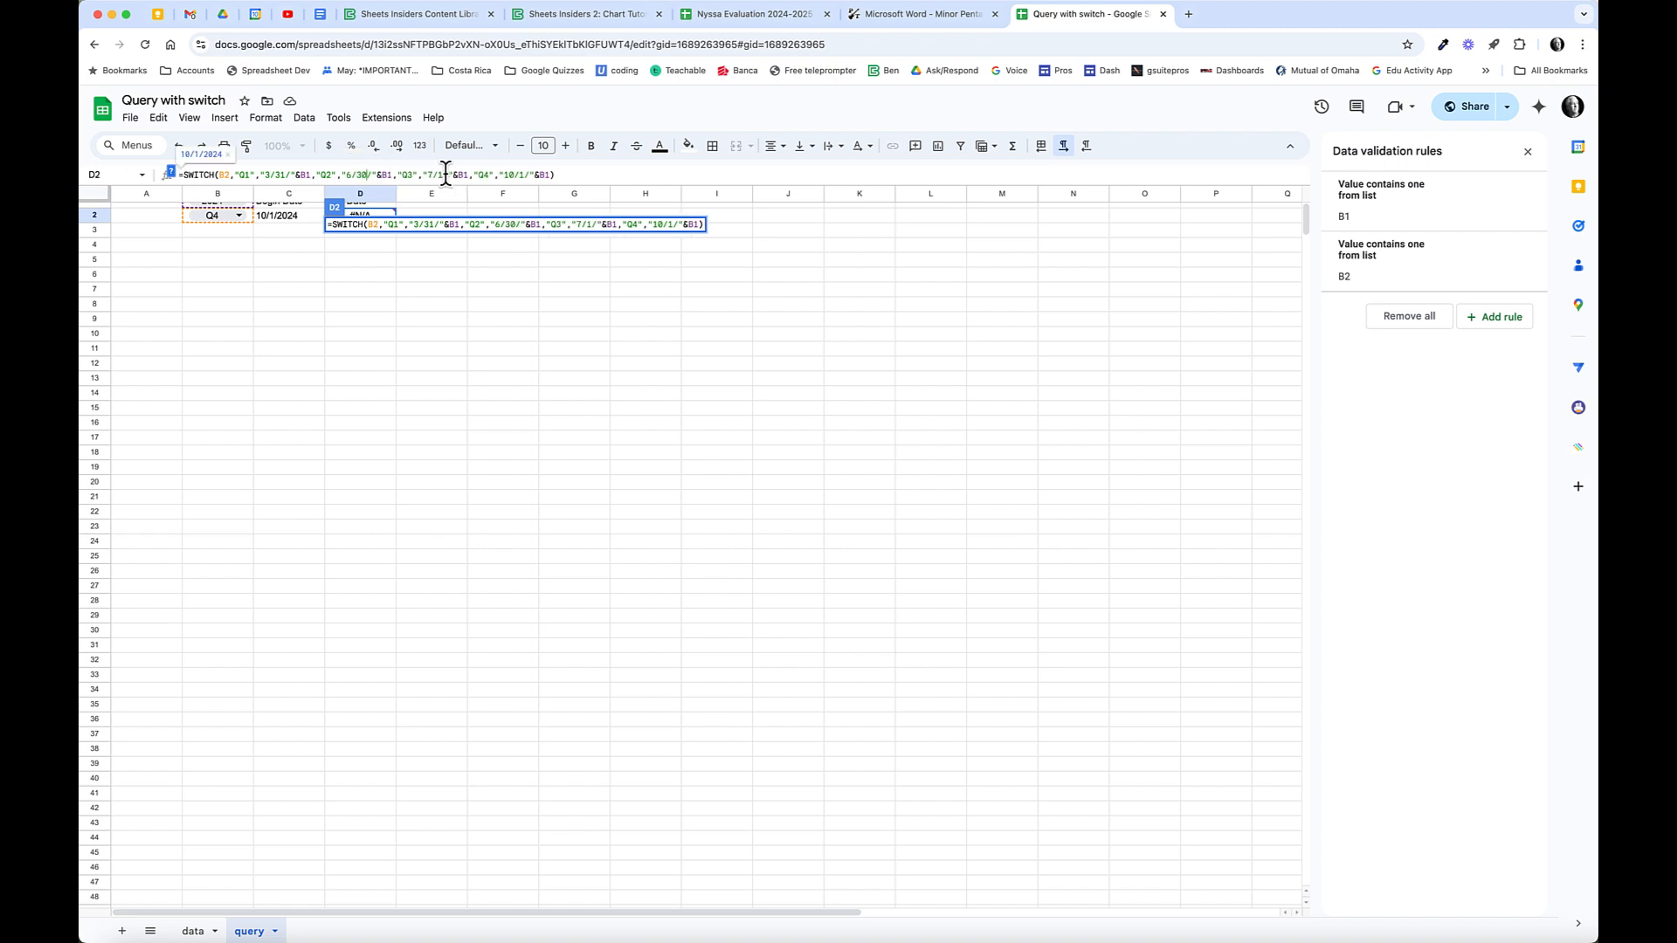
Set the Q3 end date to "9/30/" and the Q4 end date to "12/31/" in the D2 formula.
drag(445, 174, 428, 175)
text(9/30)
text(3)
click(521, 179)
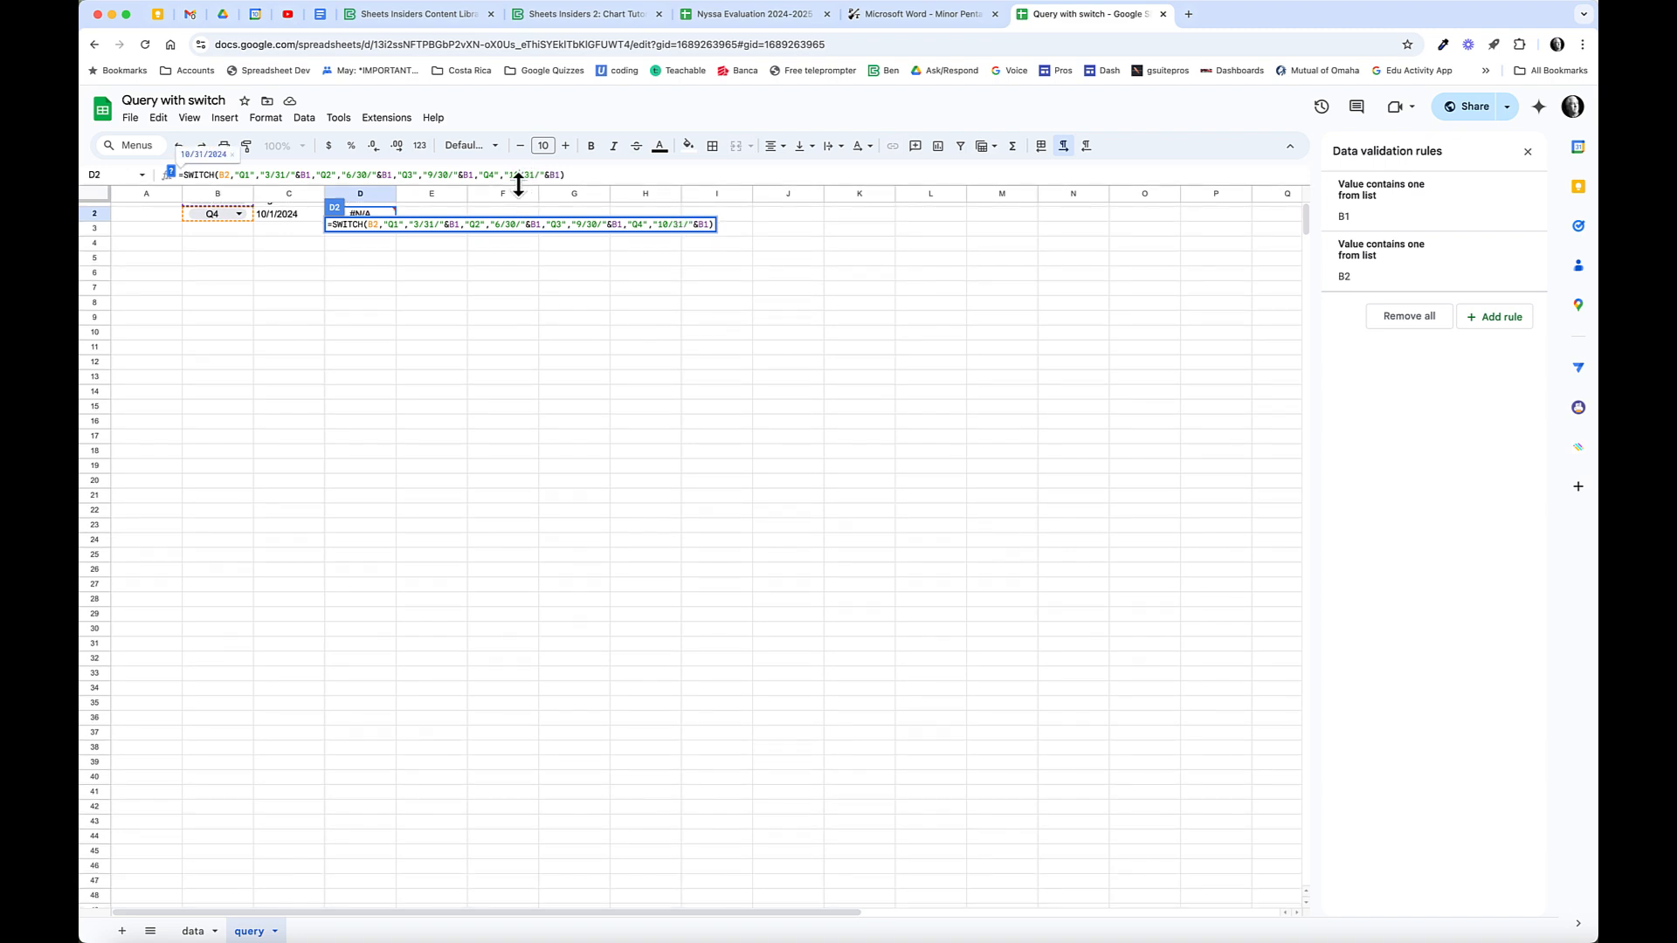
key(BackSpace)
text(2)
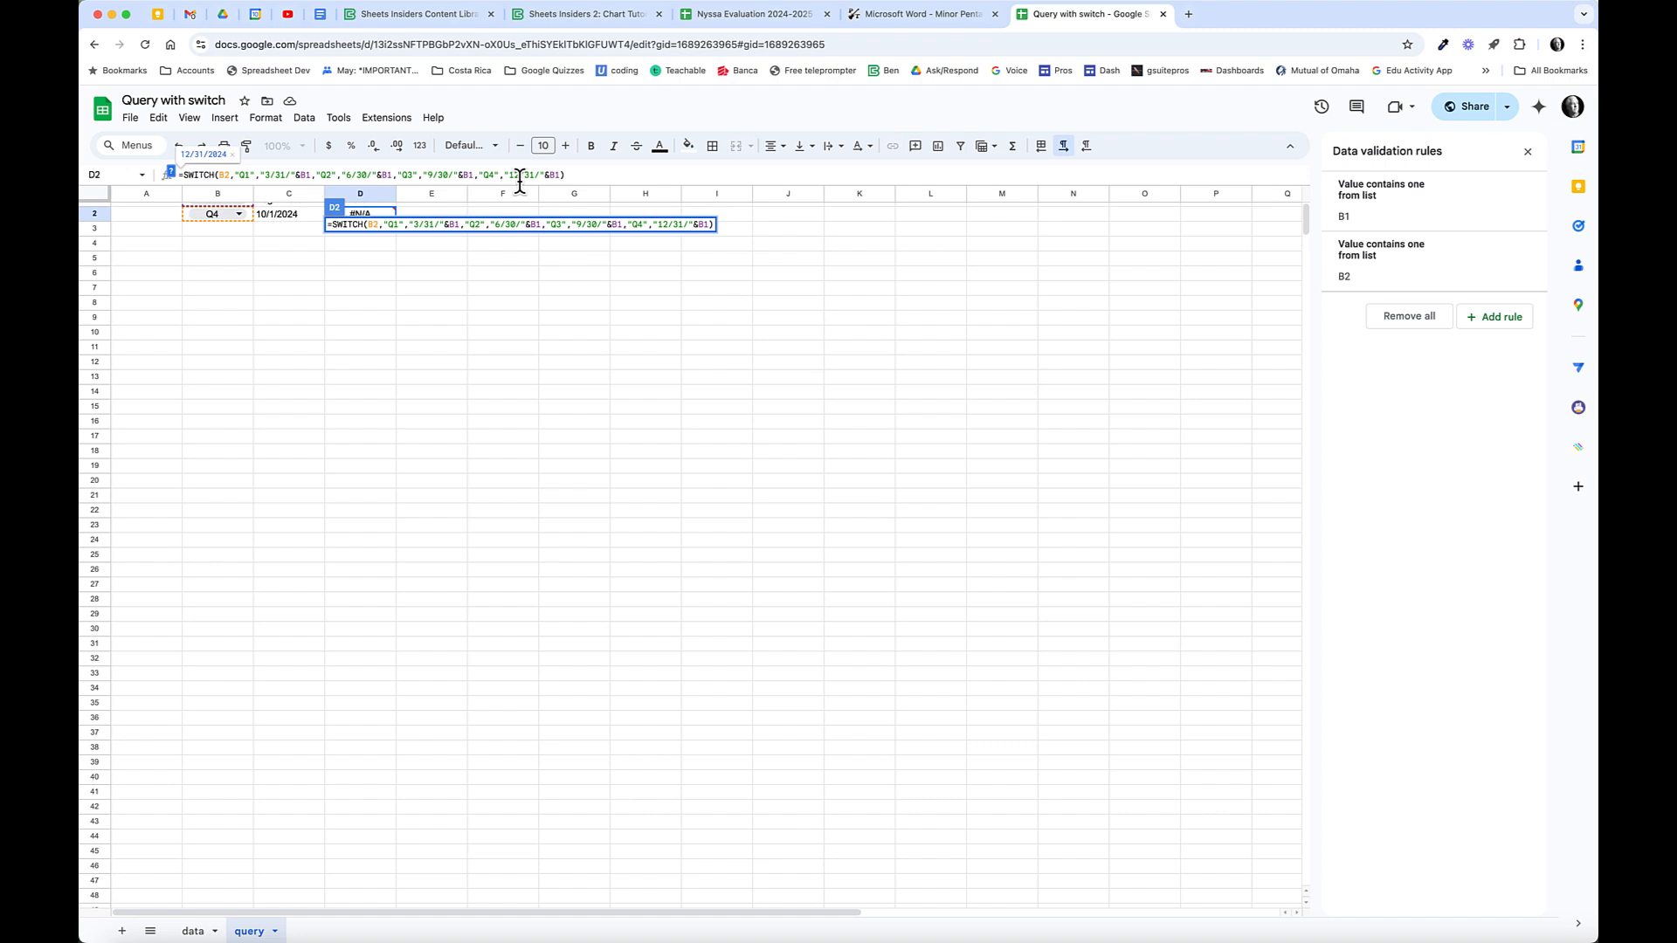
key(Return)
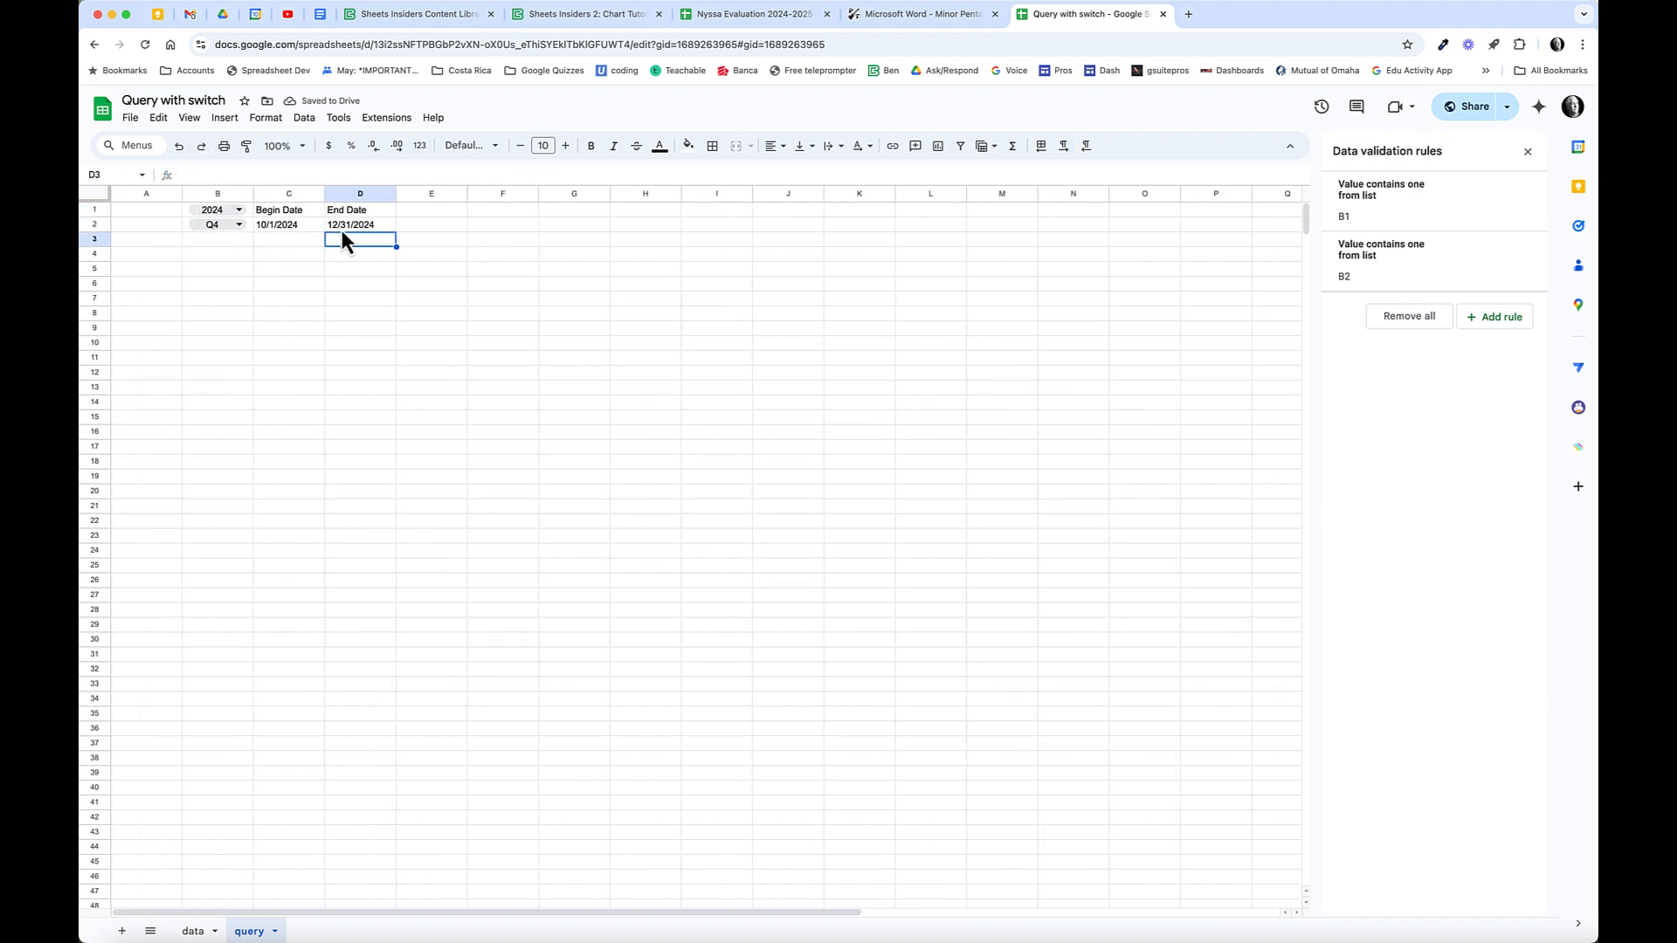
Test the begin and end date formulas by choosing Q3 and then Q2 in the quarter dropdown in B2.
click(232, 225)
click(214, 290)
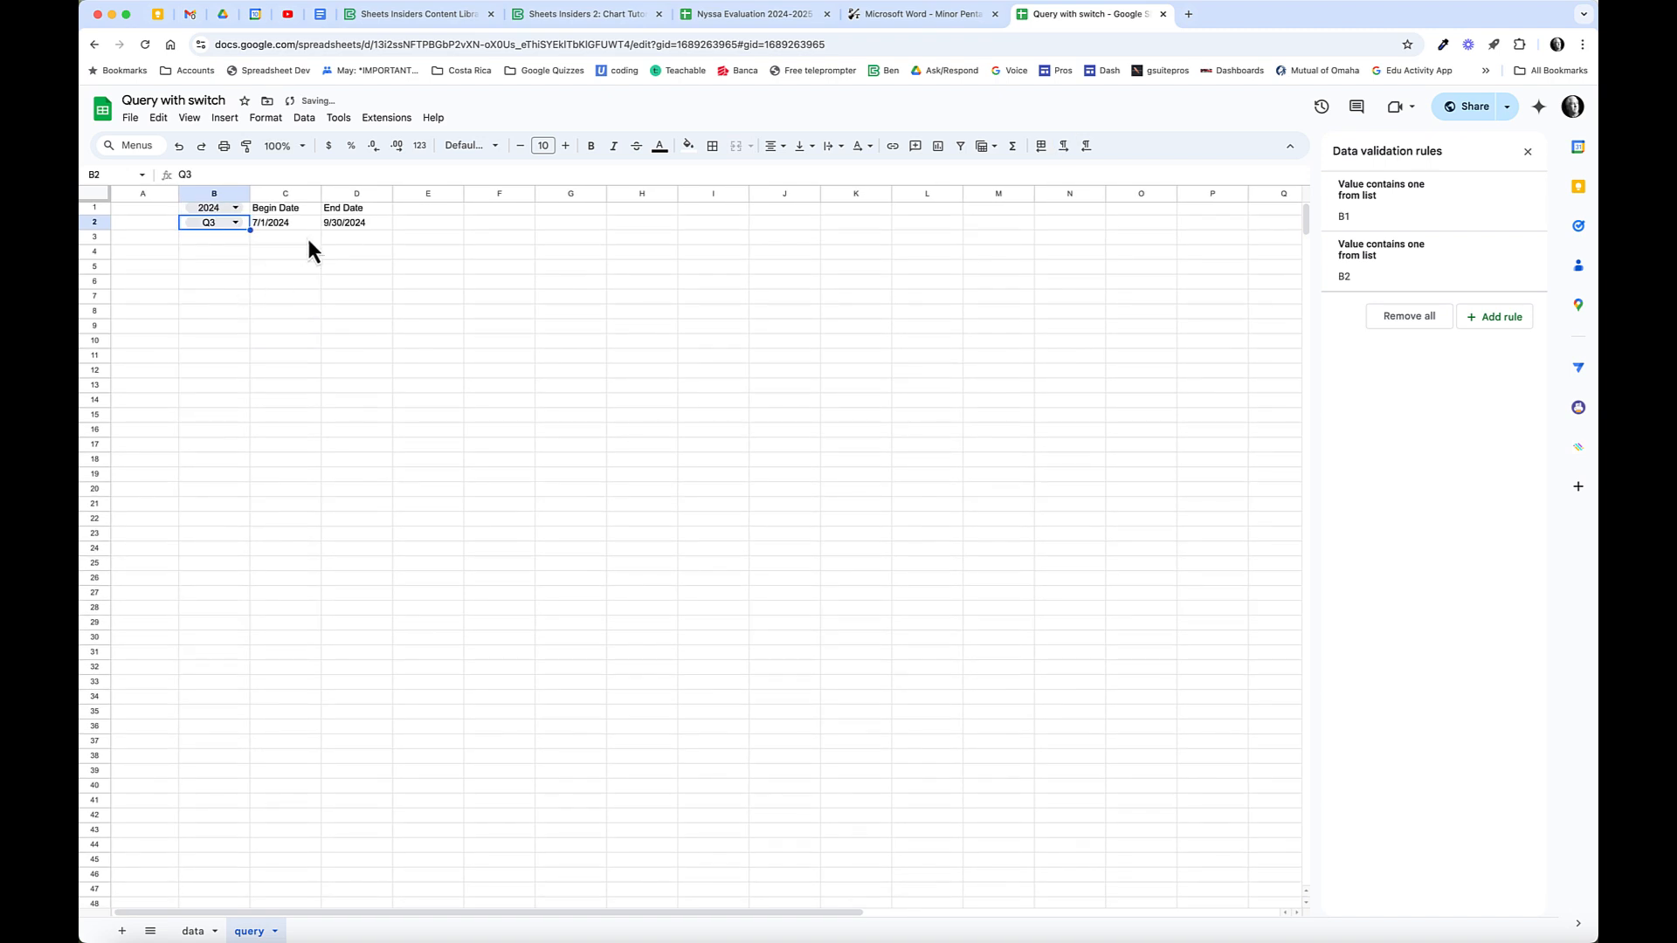
scroll(288, 234, right, 1)
scroll(260, 231, left, 1)
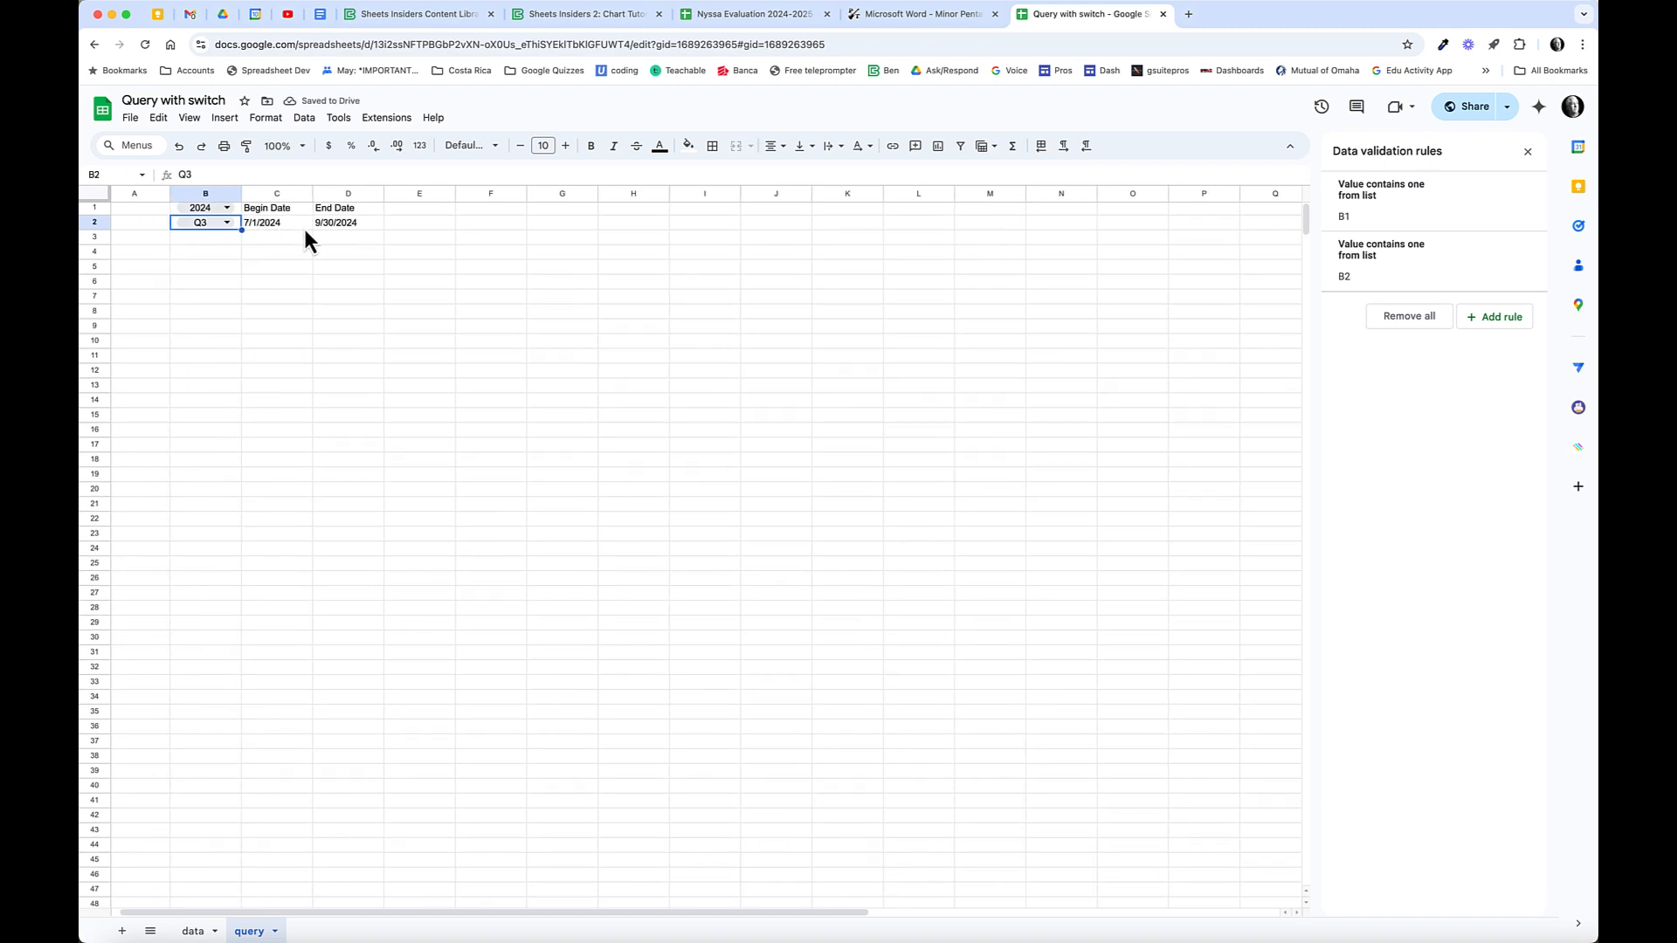
click(227, 224)
click(210, 273)
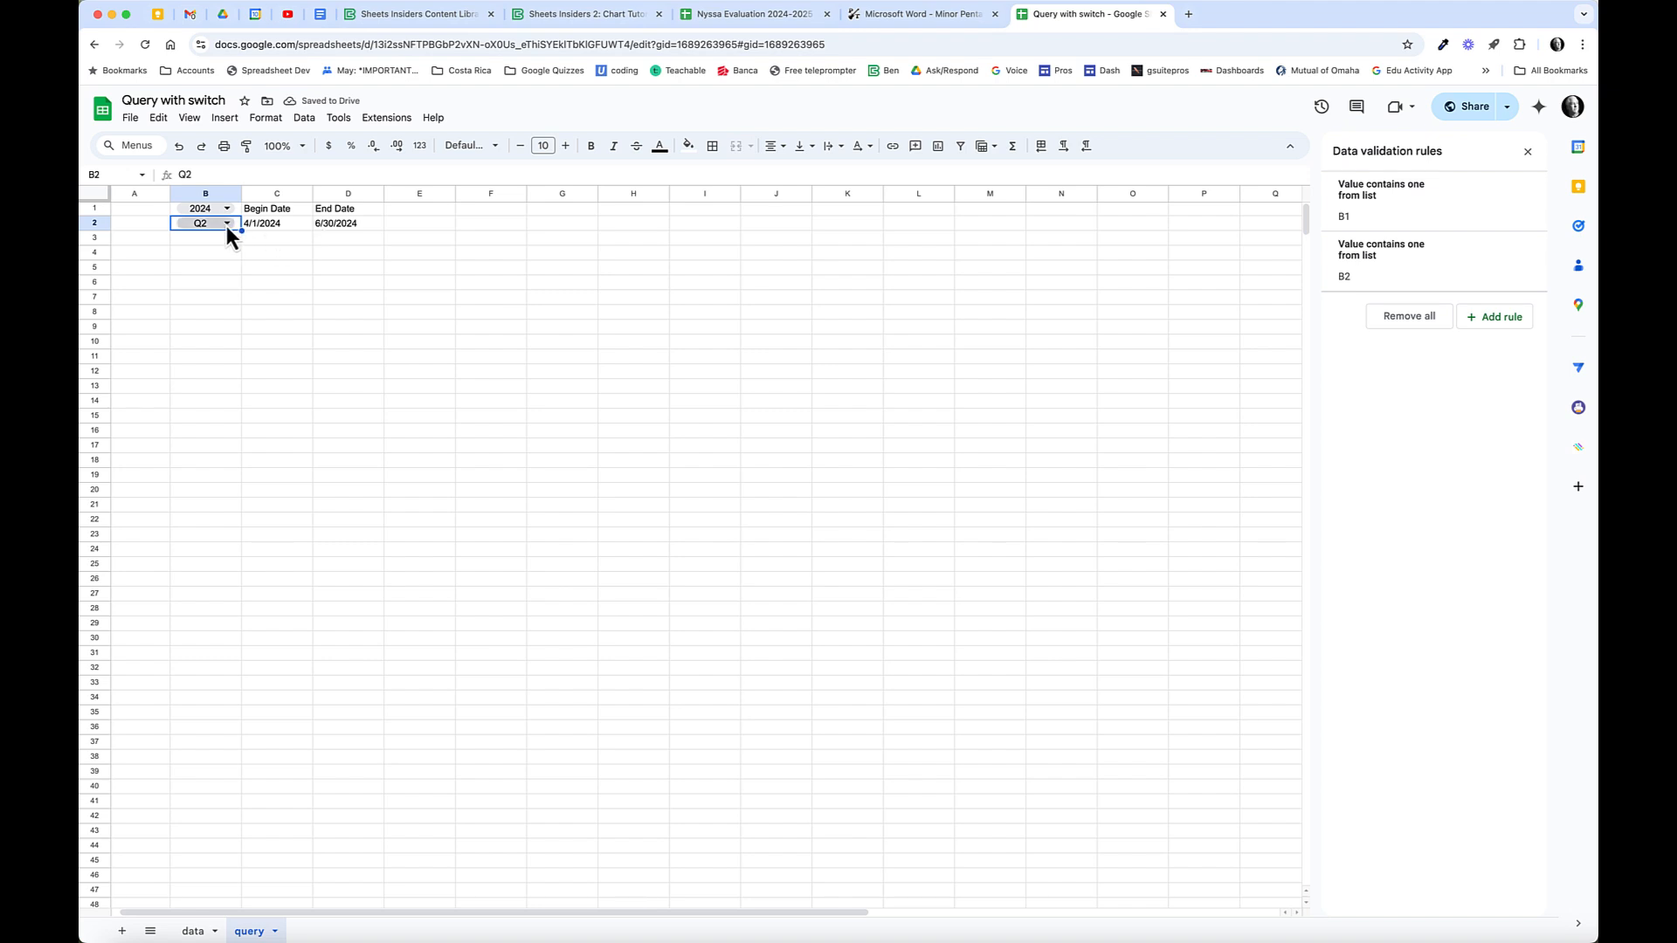
Choose Q1 in the B2 dropdown and add the items "Last Year", "This Year" and "Total" to its list.
double_click(222, 224)
click(205, 245)
click(229, 225)
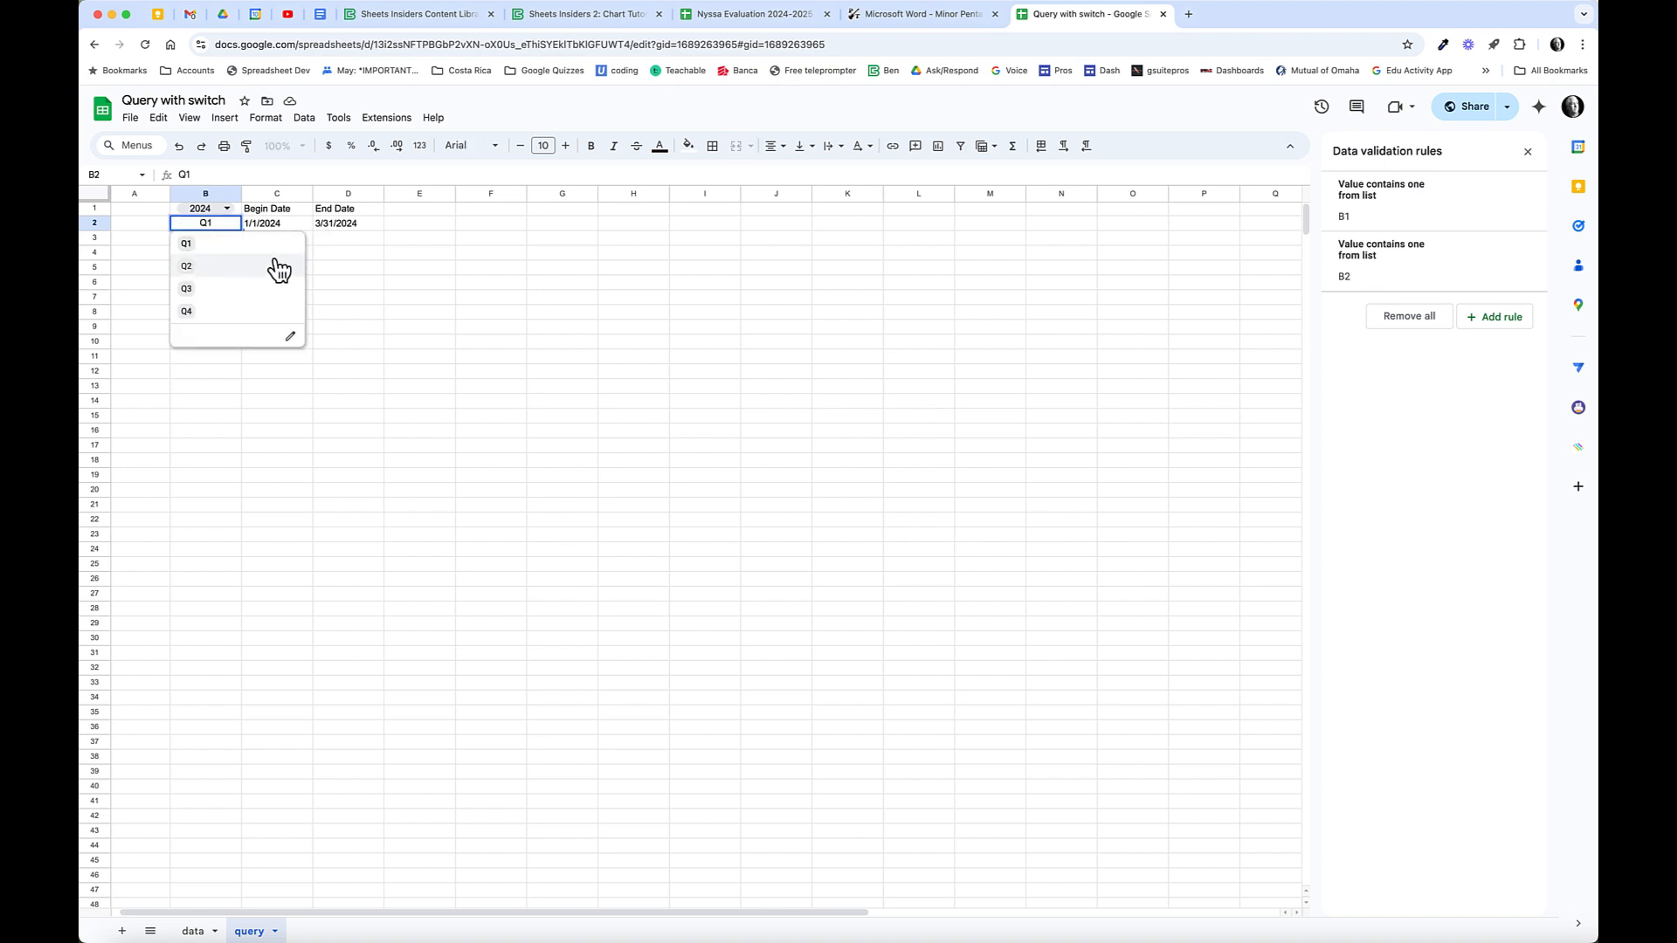
click(290, 337)
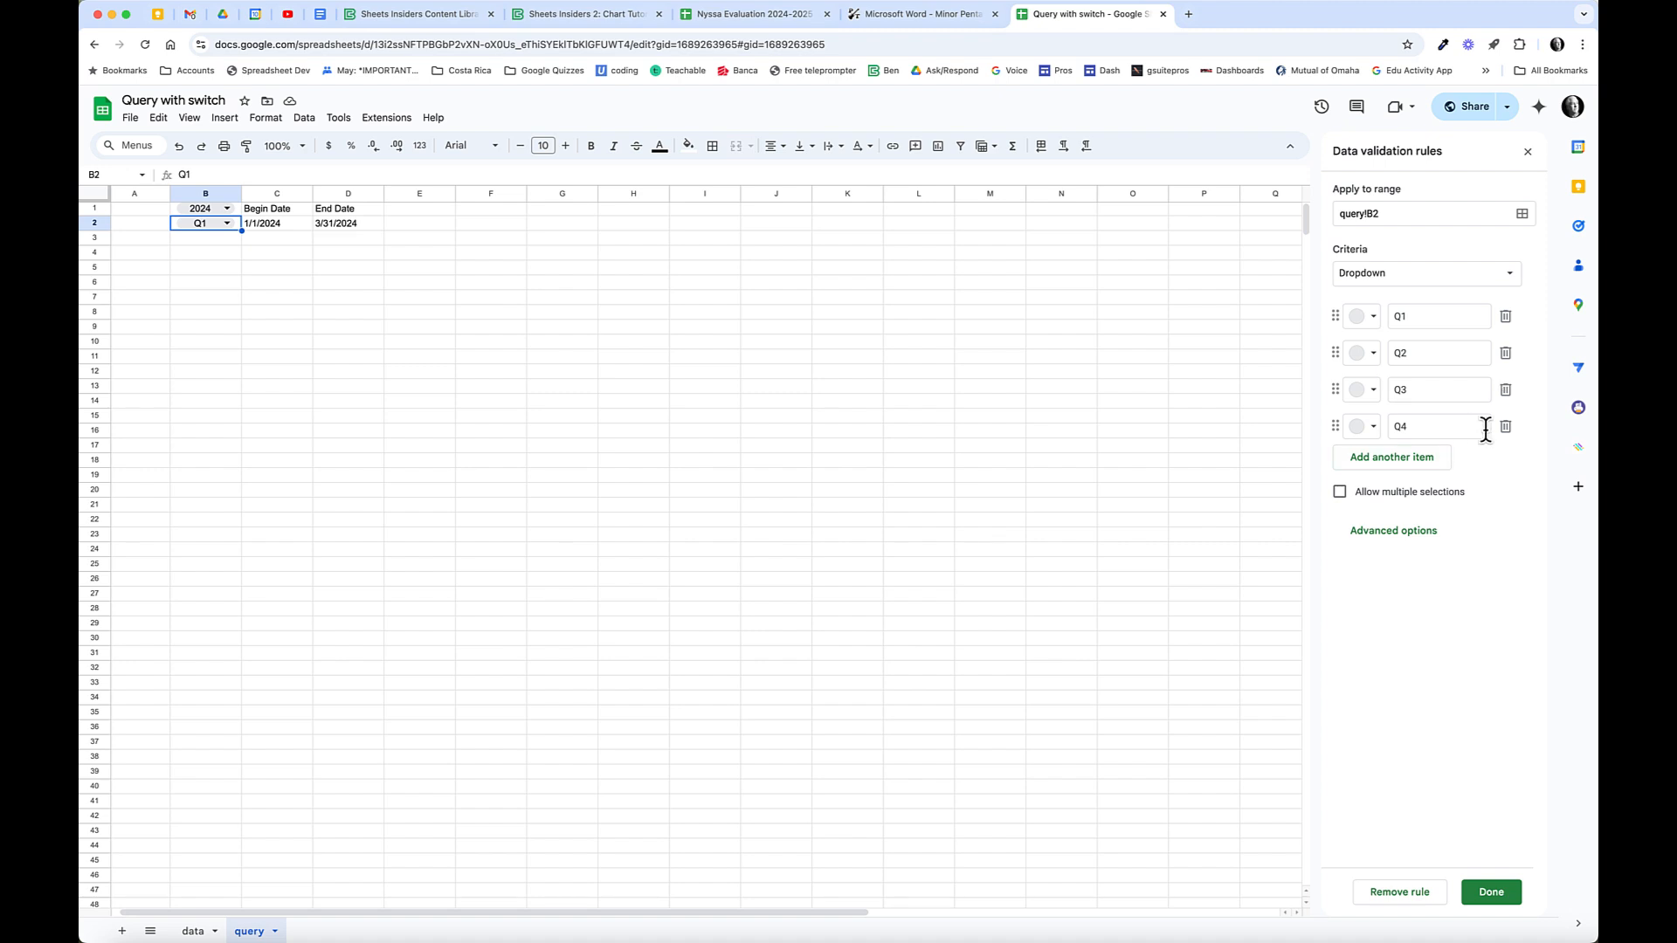
click(1433, 456)
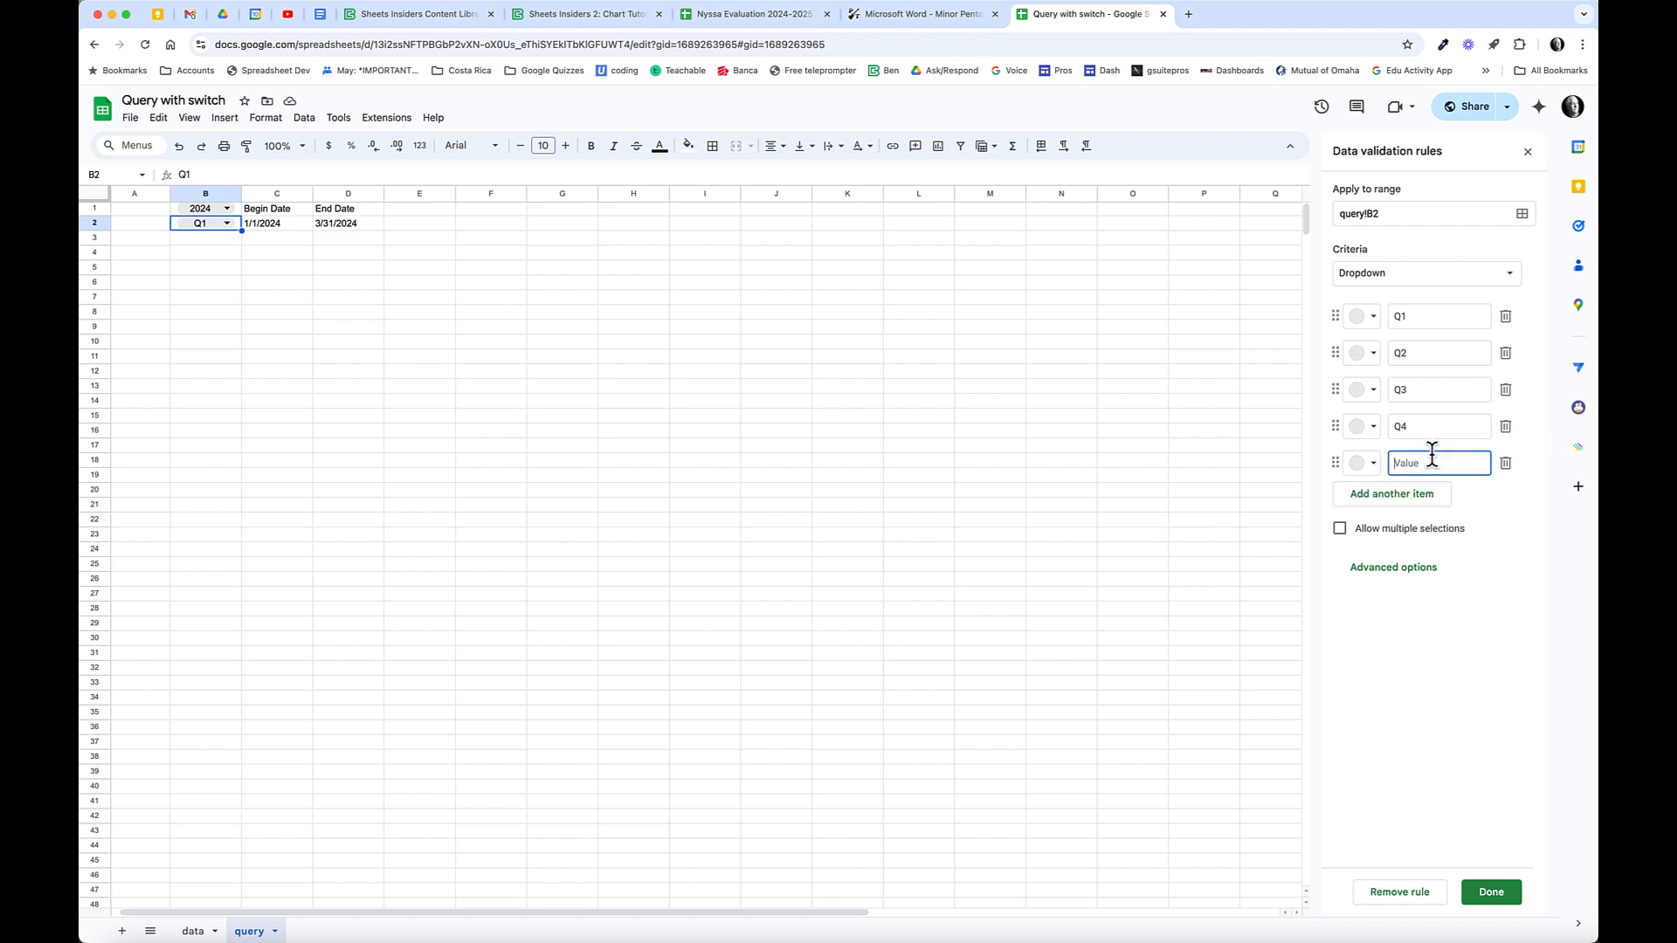
text(Last Year)
key(Return)
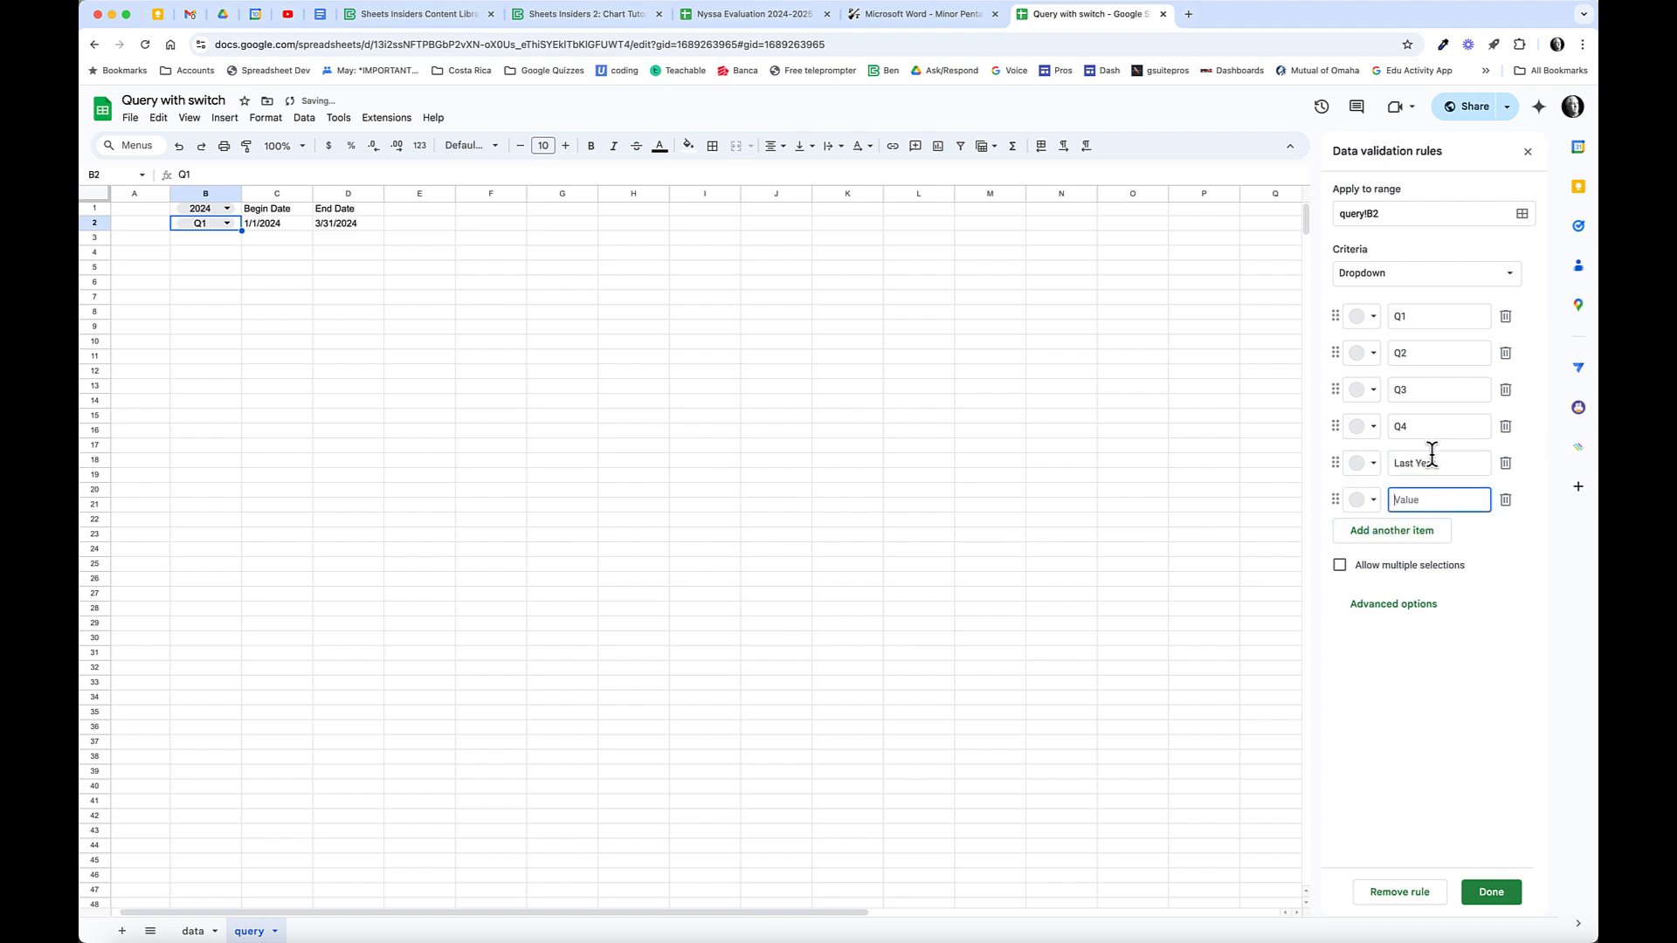
text(This Year)
key(Return)
text(Total)
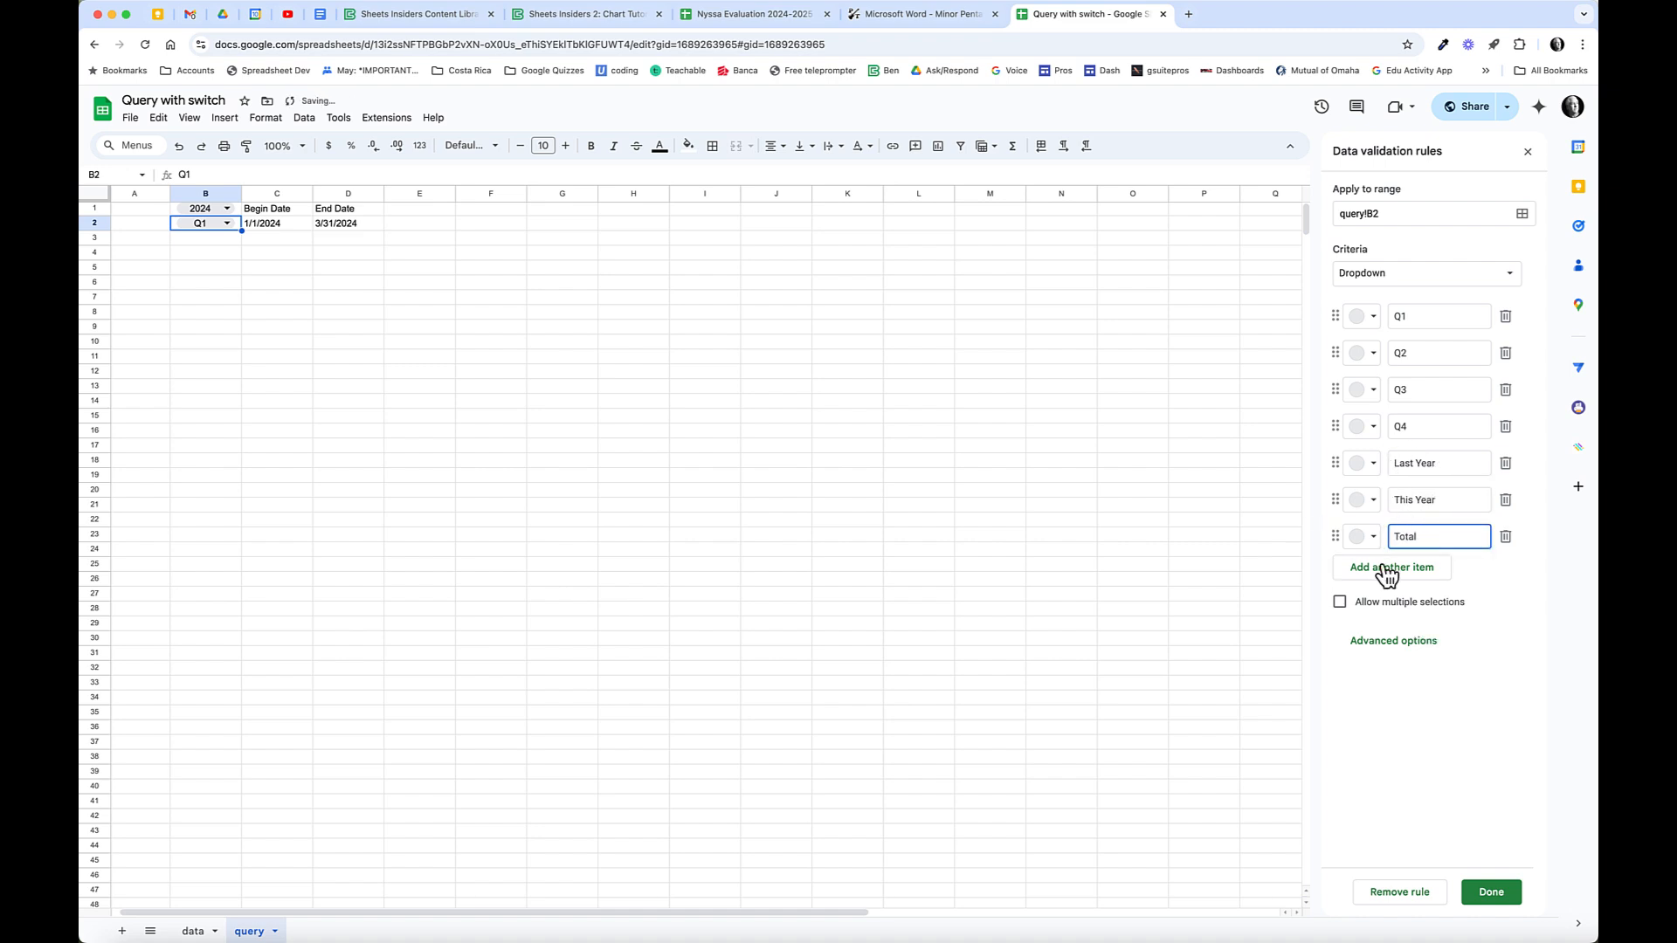
click(1491, 893)
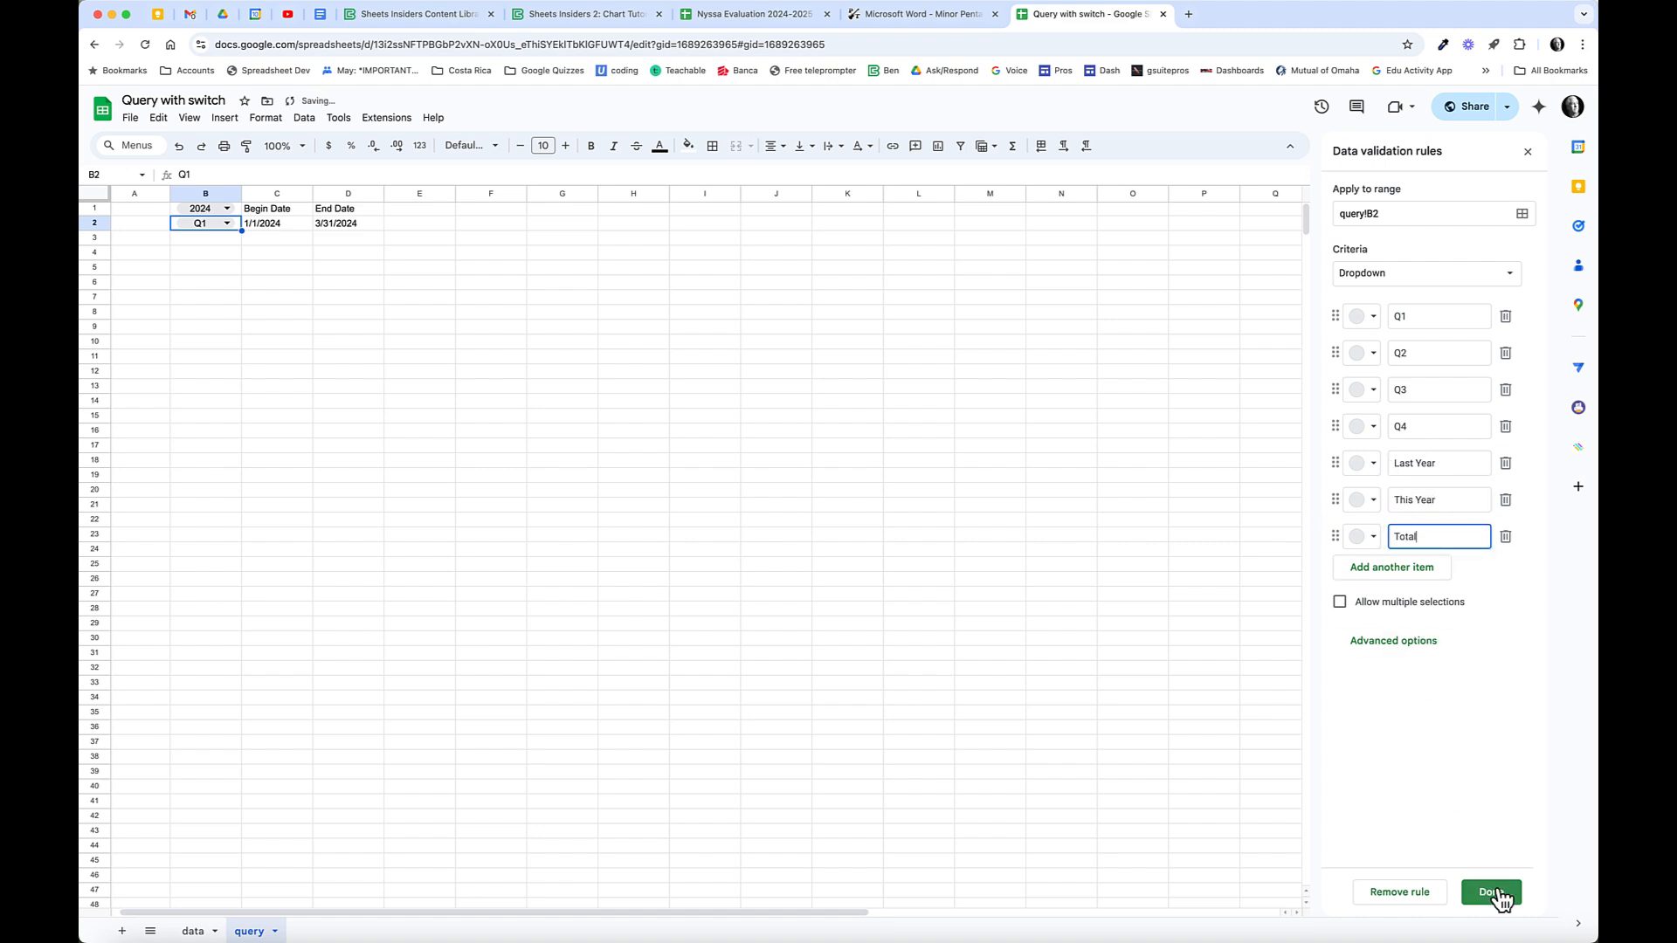
Choose Last Year in B2 and append a Last Year case returning 1/1/ joined with B1 to the SWITCH formula in C2.
click(229, 229)
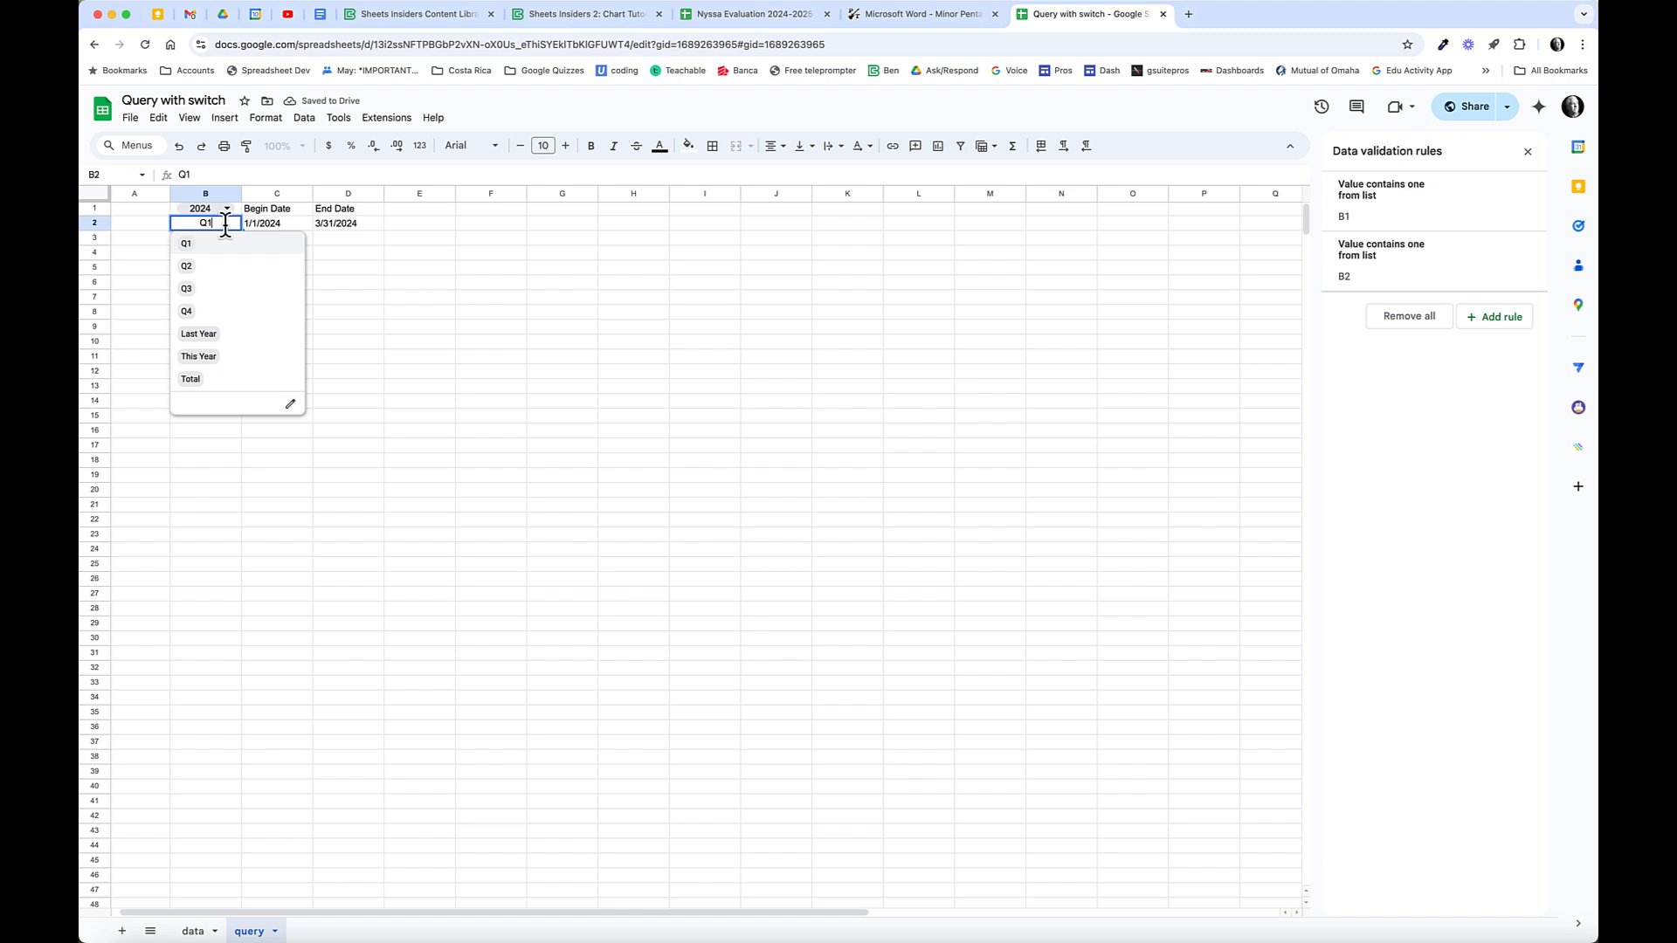
click(219, 334)
click(289, 220)
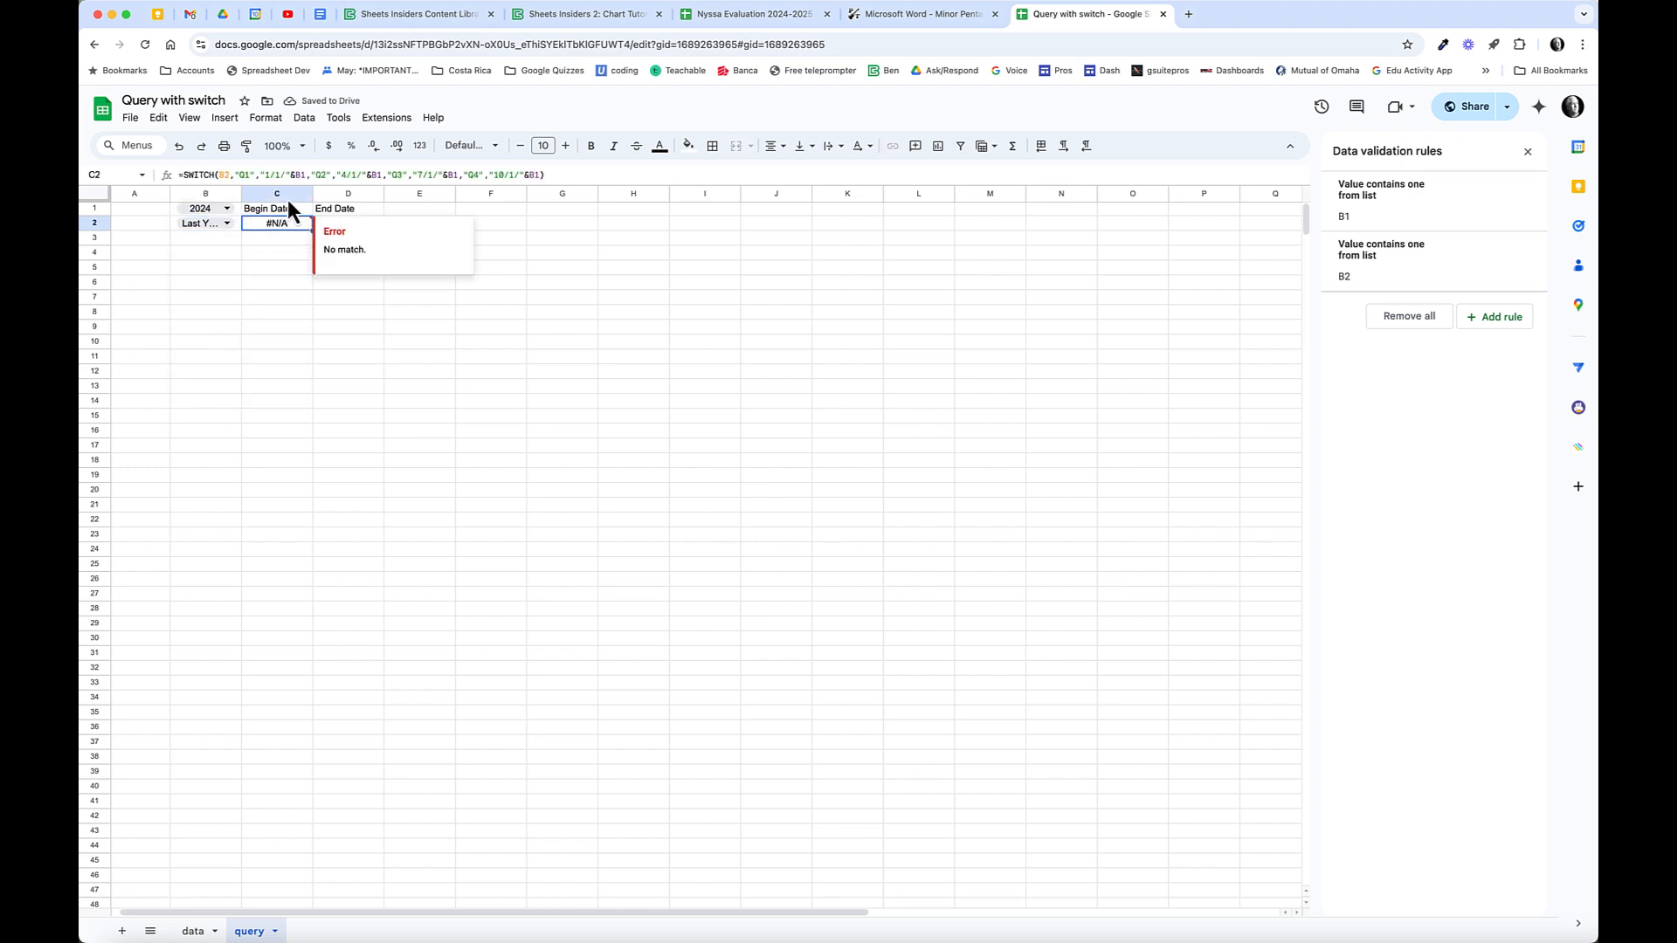
click(542, 175)
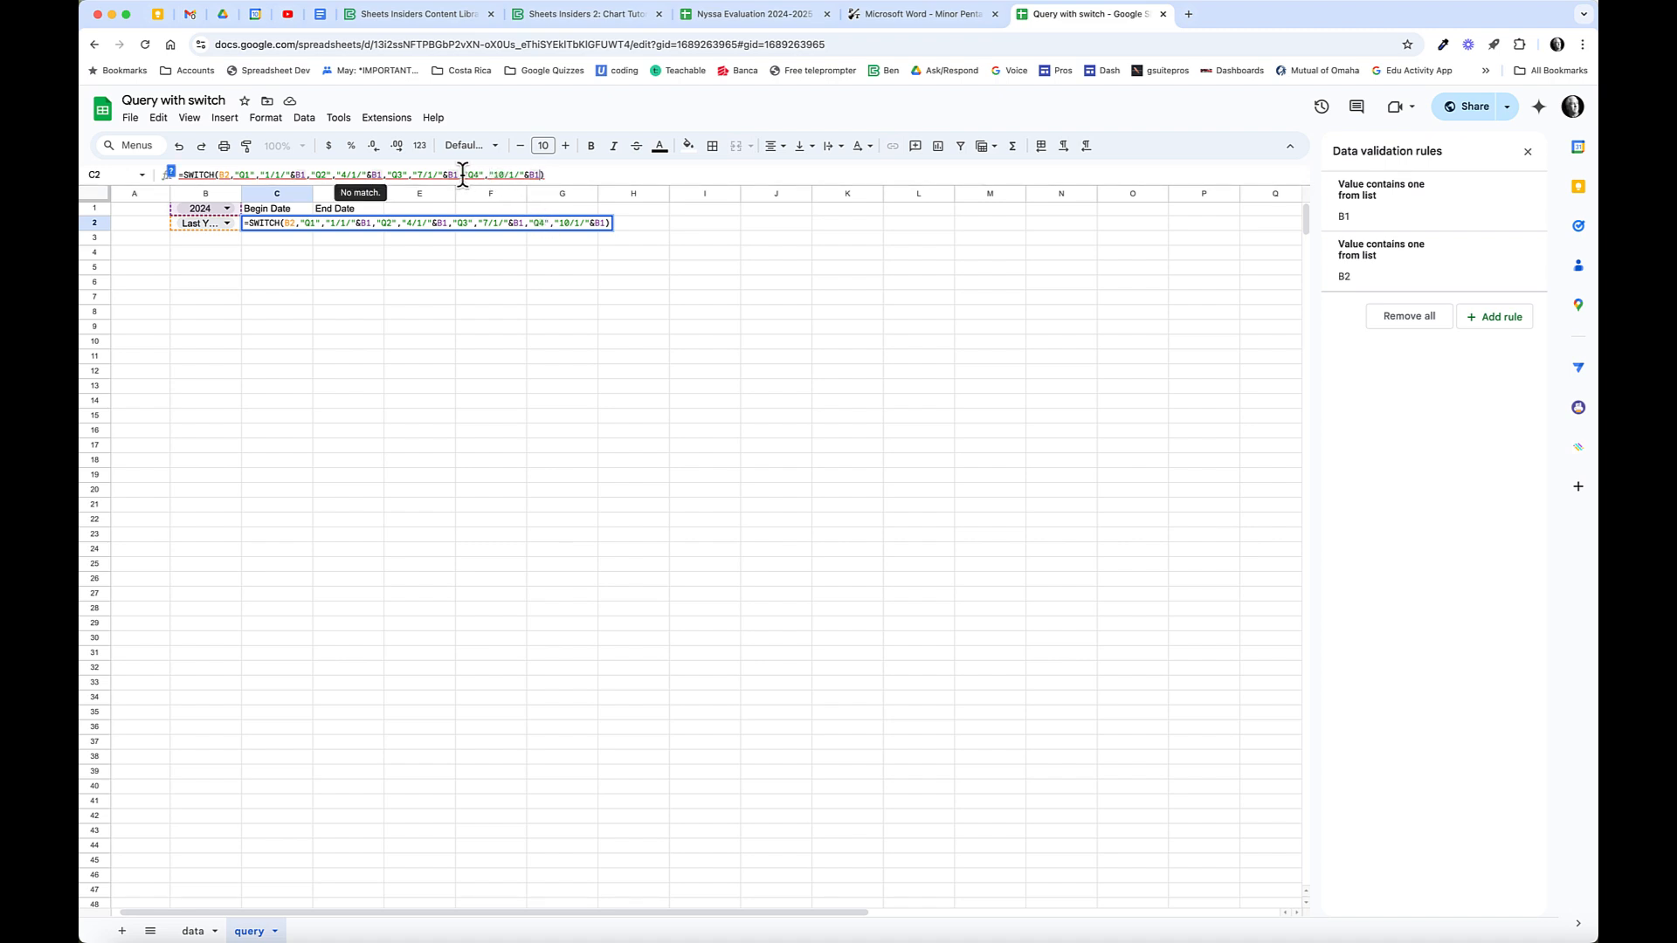
drag(486, 174, 537, 175)
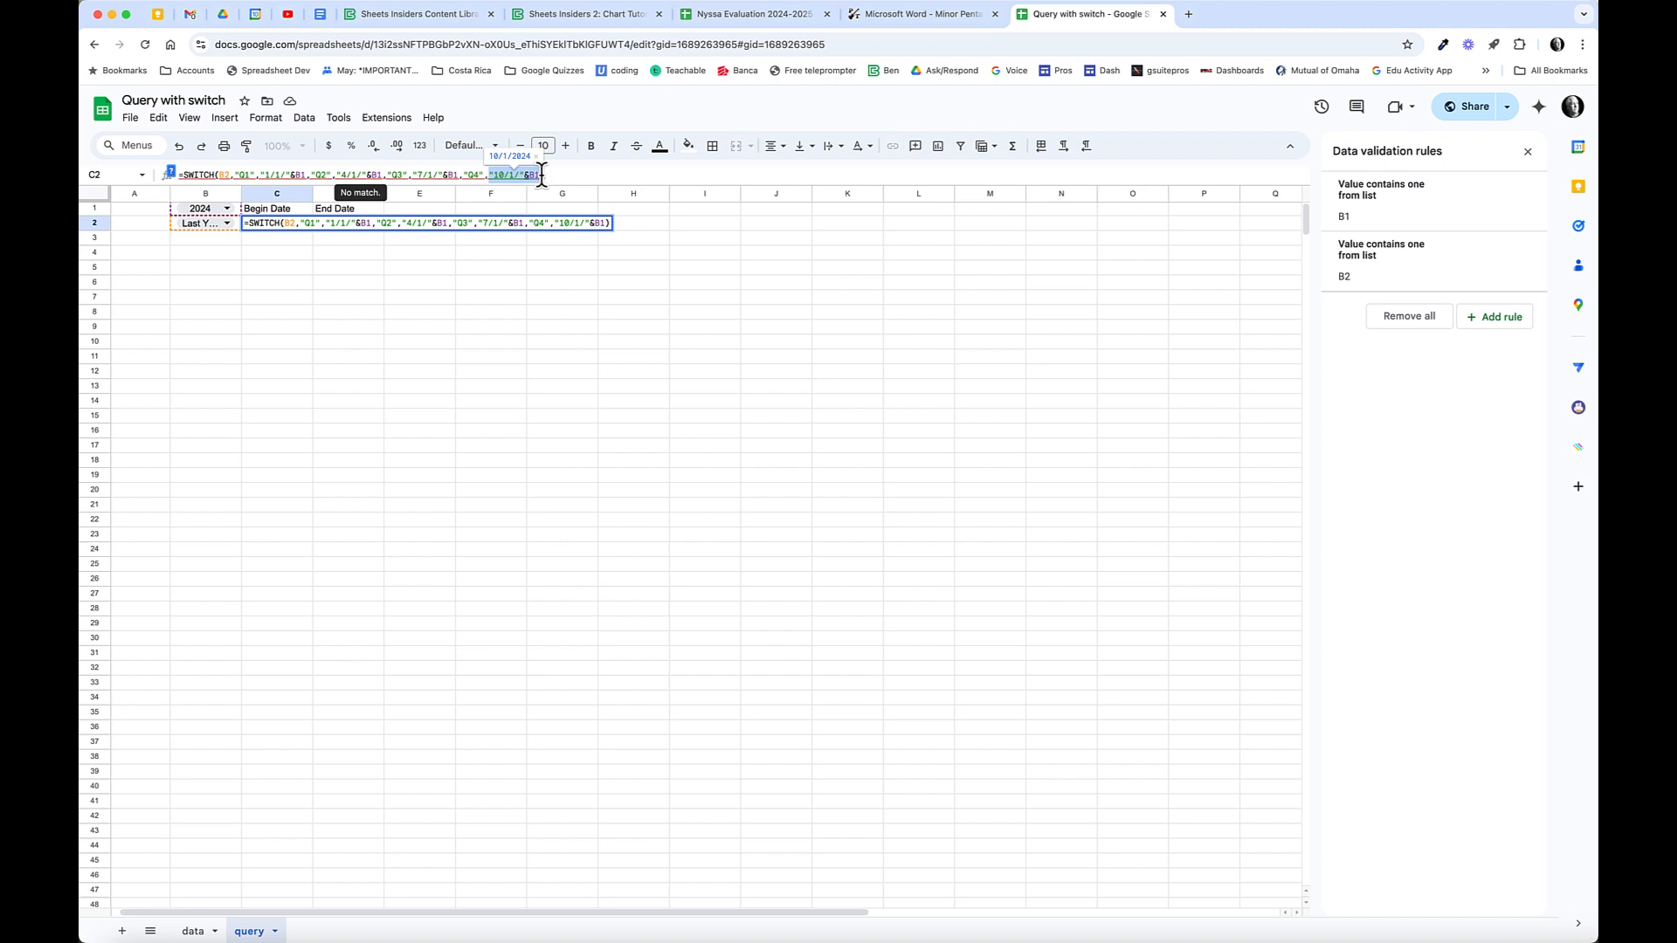
click(540, 177)
text(, )
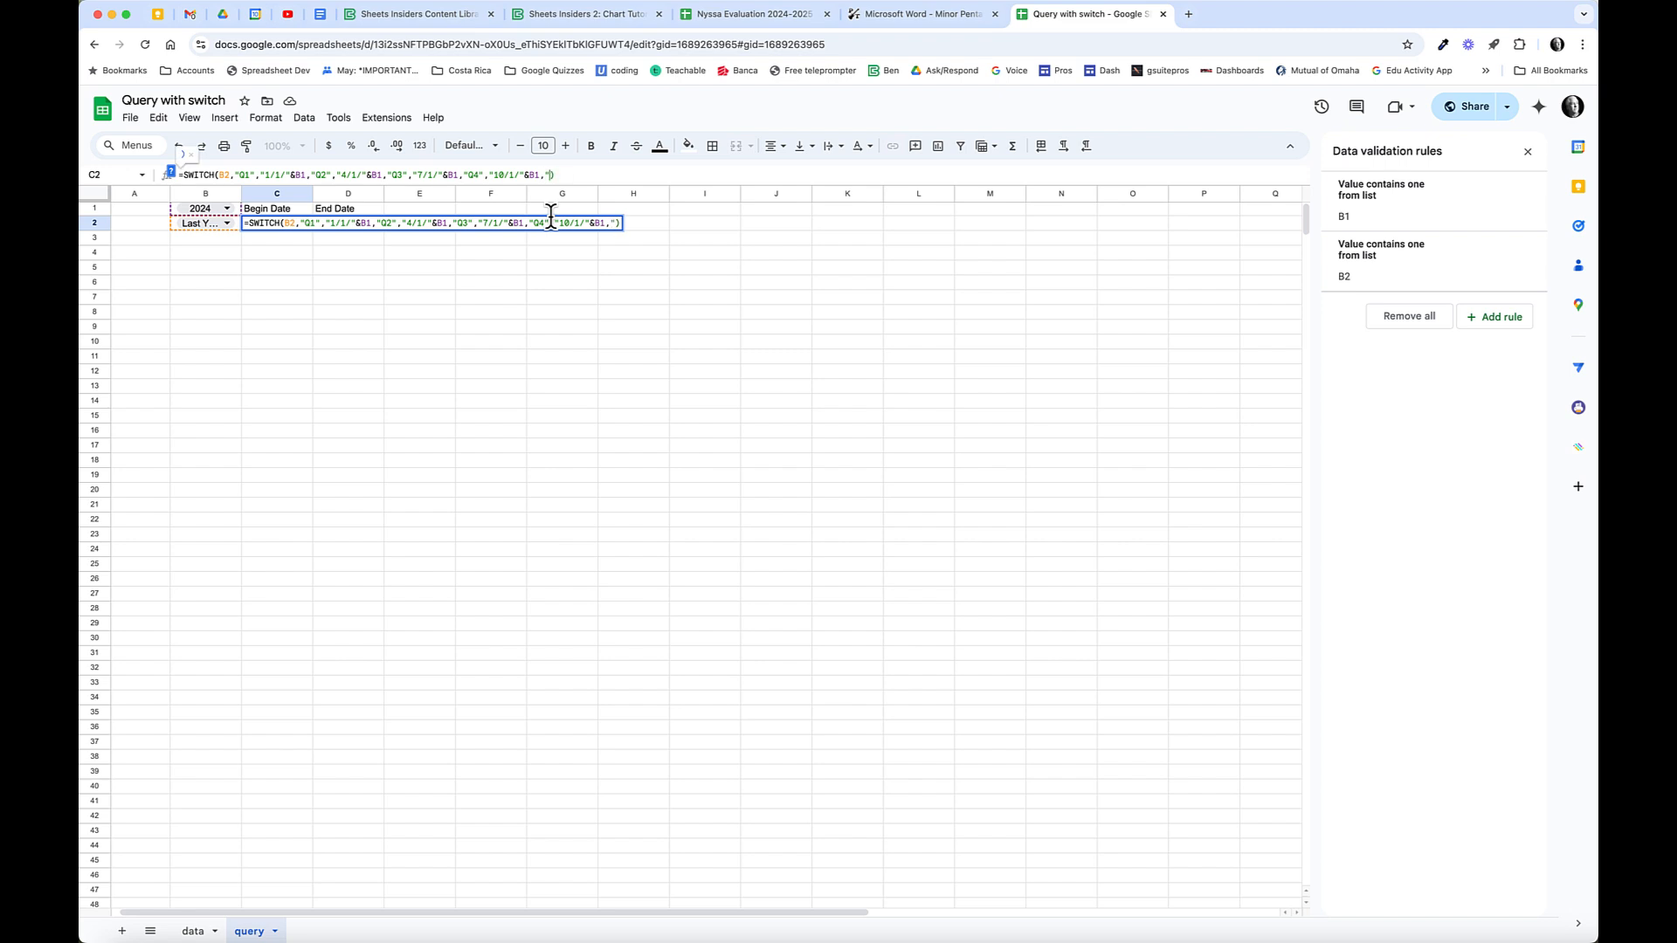
text("Last Year)
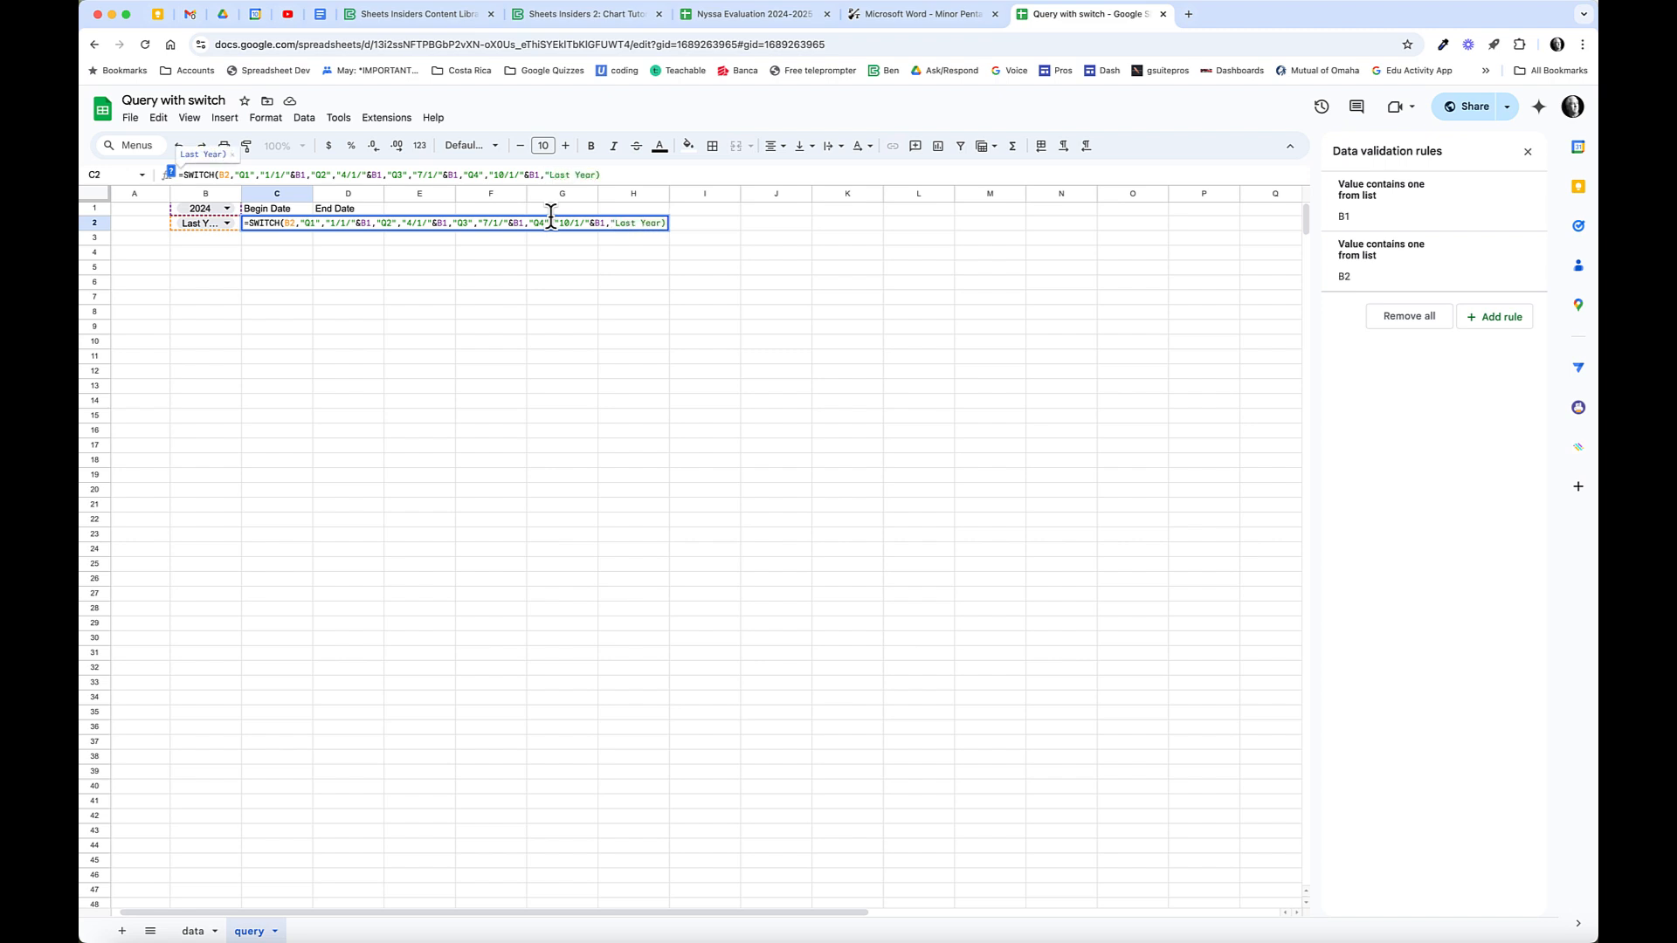
text(,"1/)
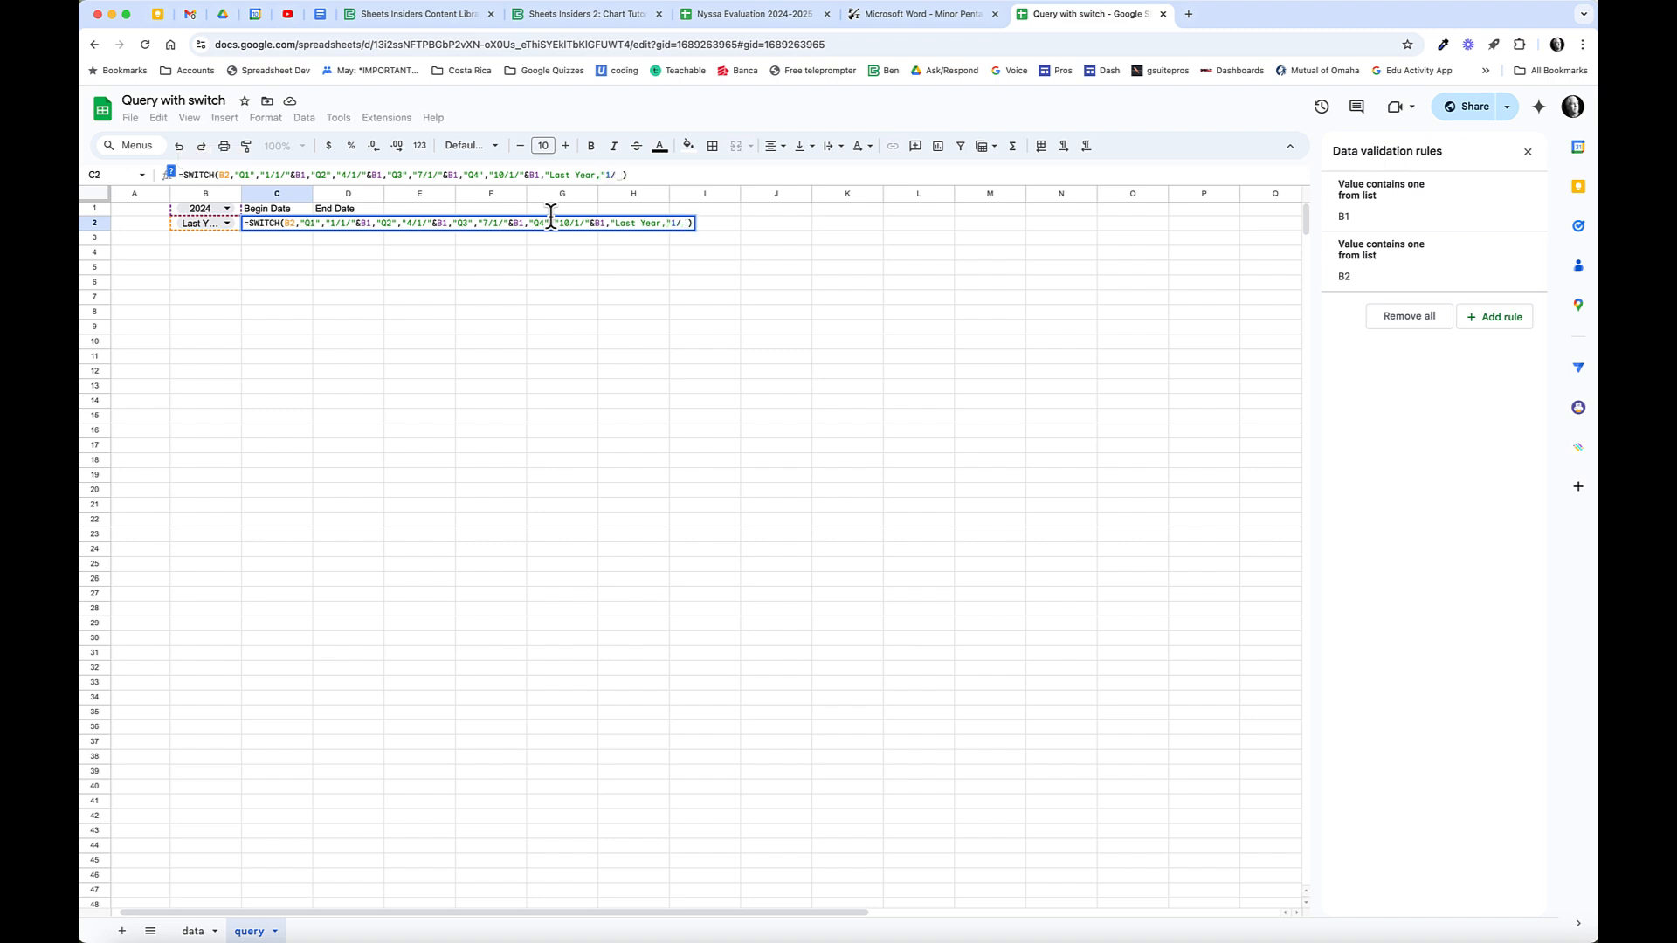
text(1/&B1)
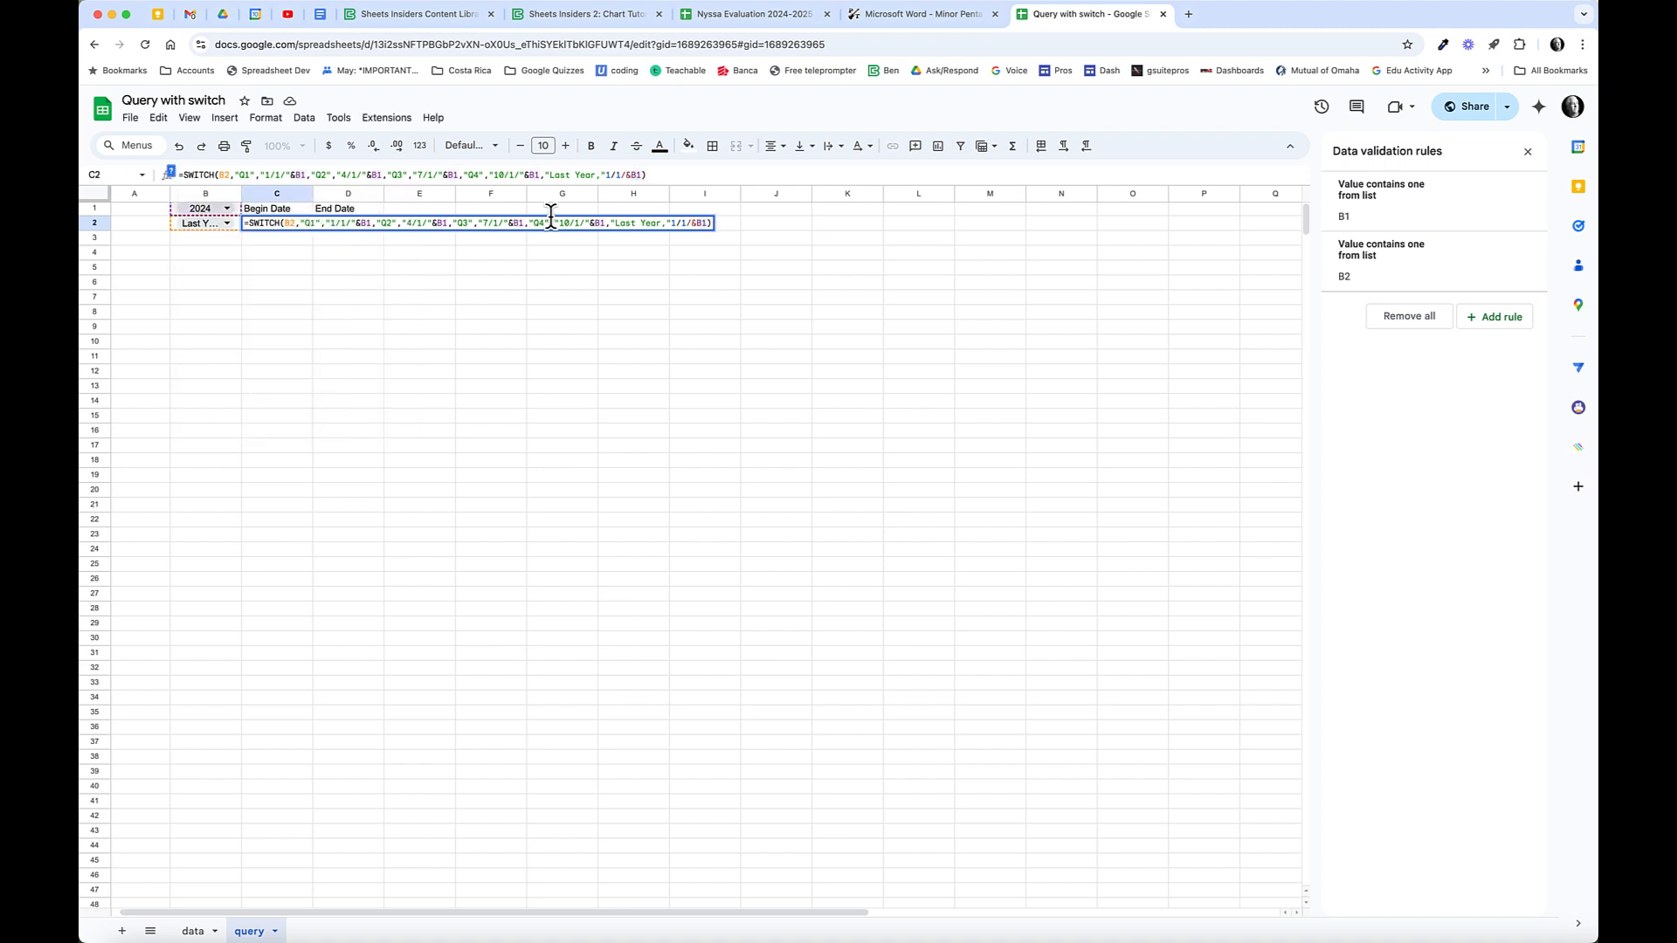
key(Return)
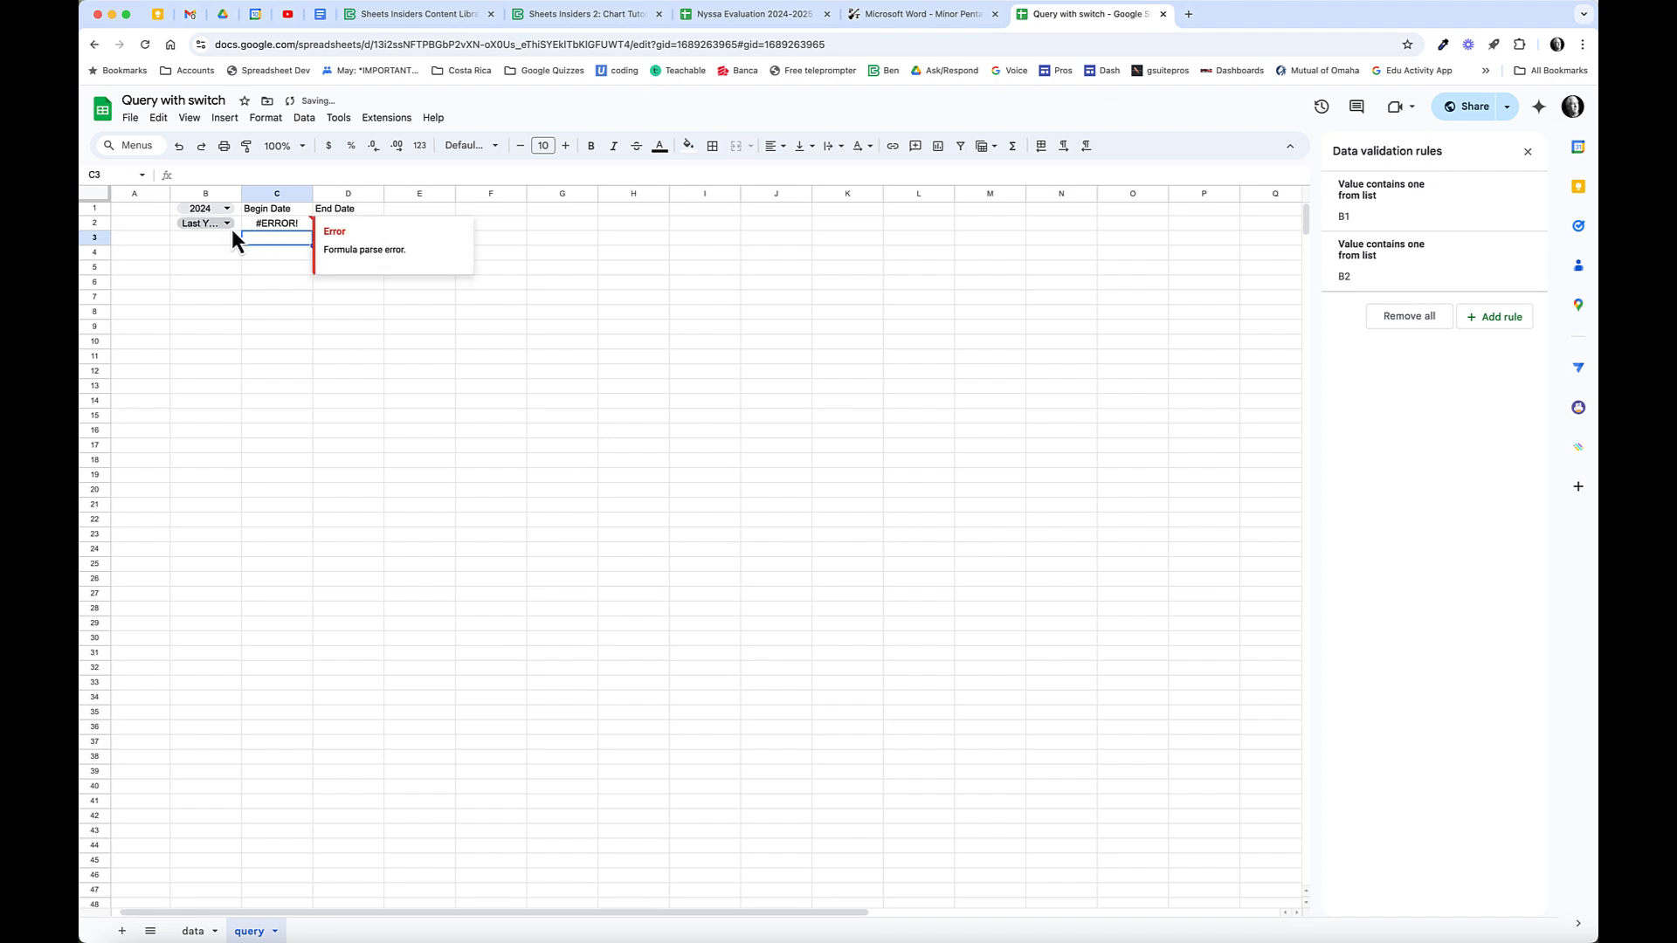
Add the missing closing quotes after Last Year and 1/1/ in the C2 formula, and fit column B to its contents.
click(306, 223)
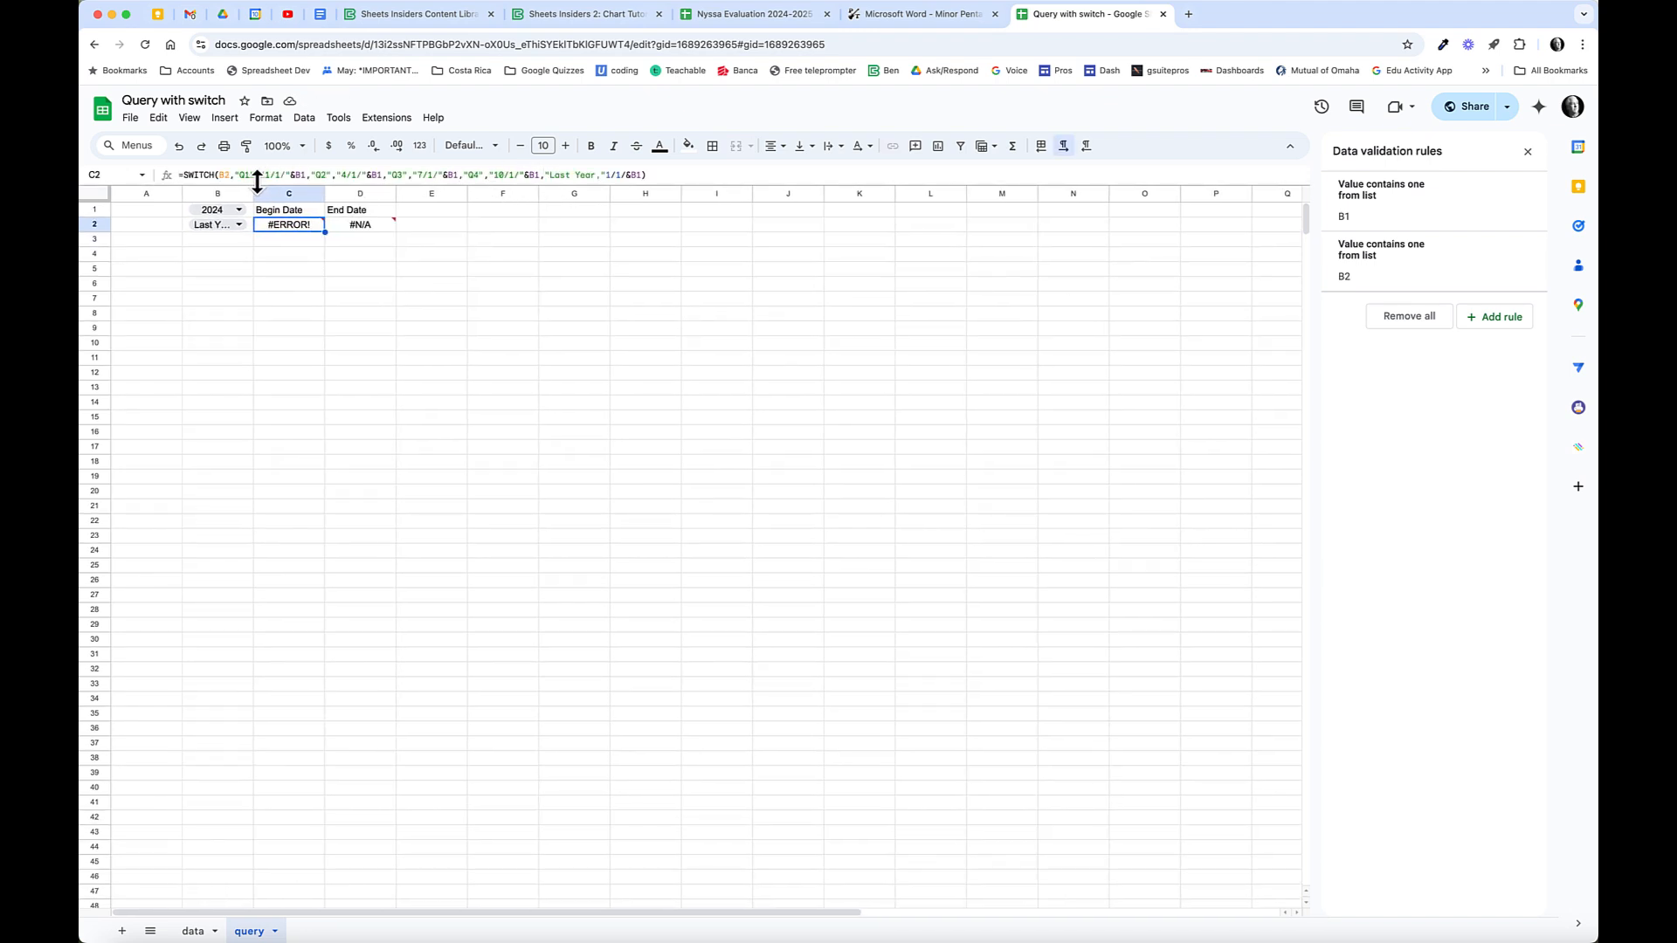
click(1478, 3)
click(1483, 28)
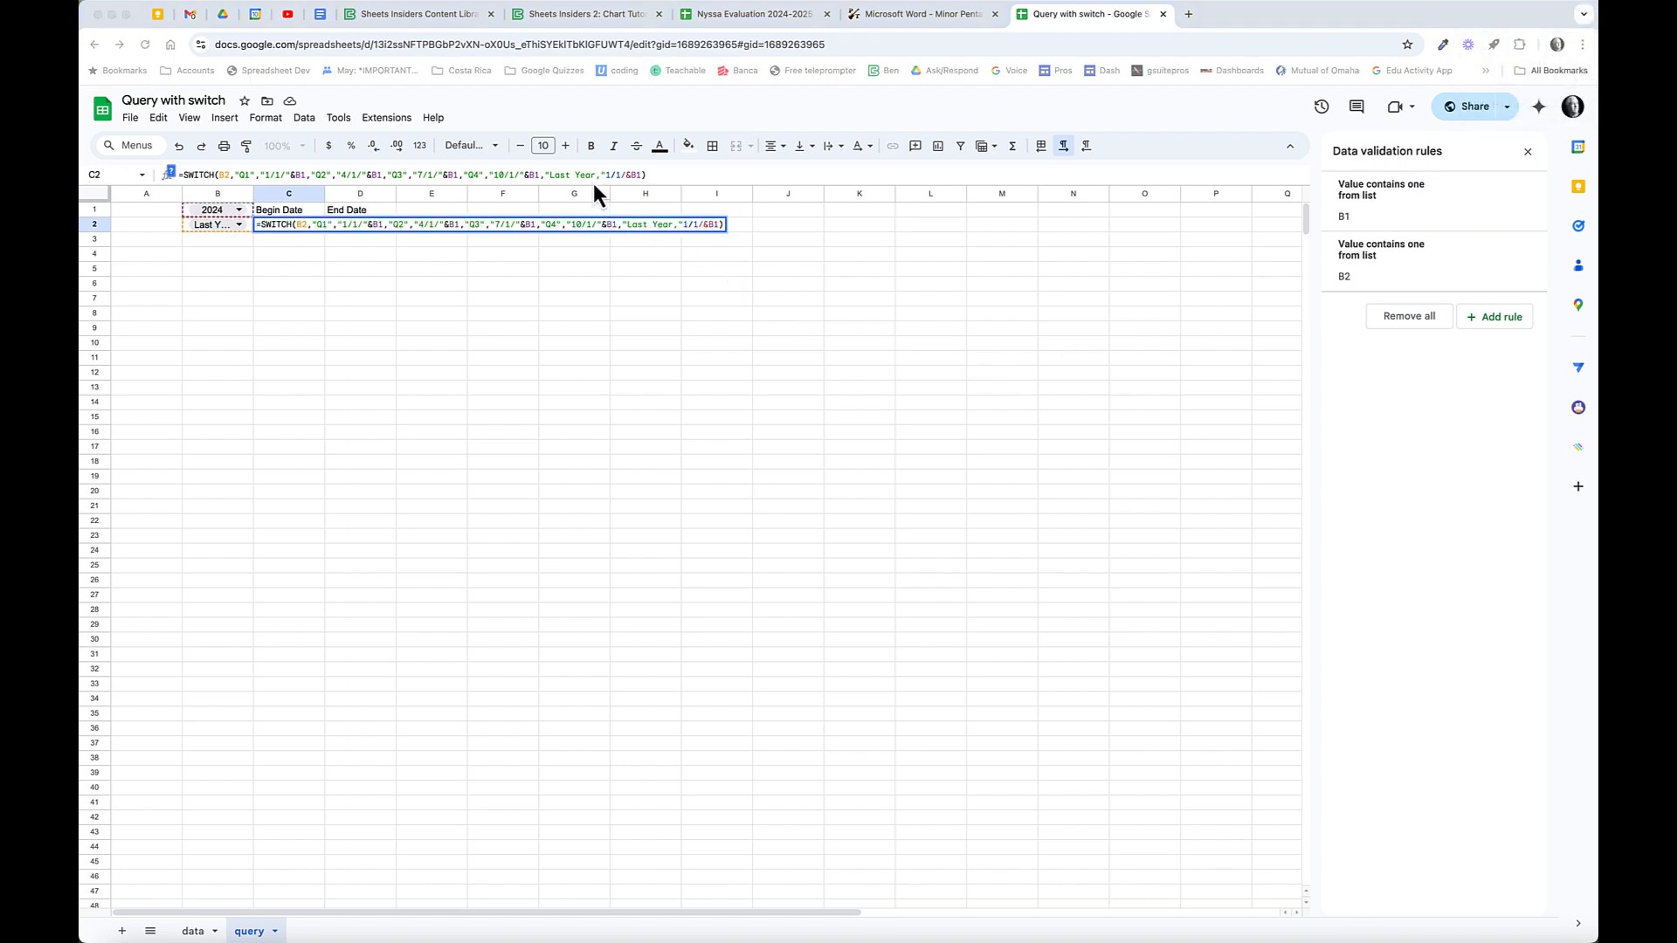
click(595, 174)
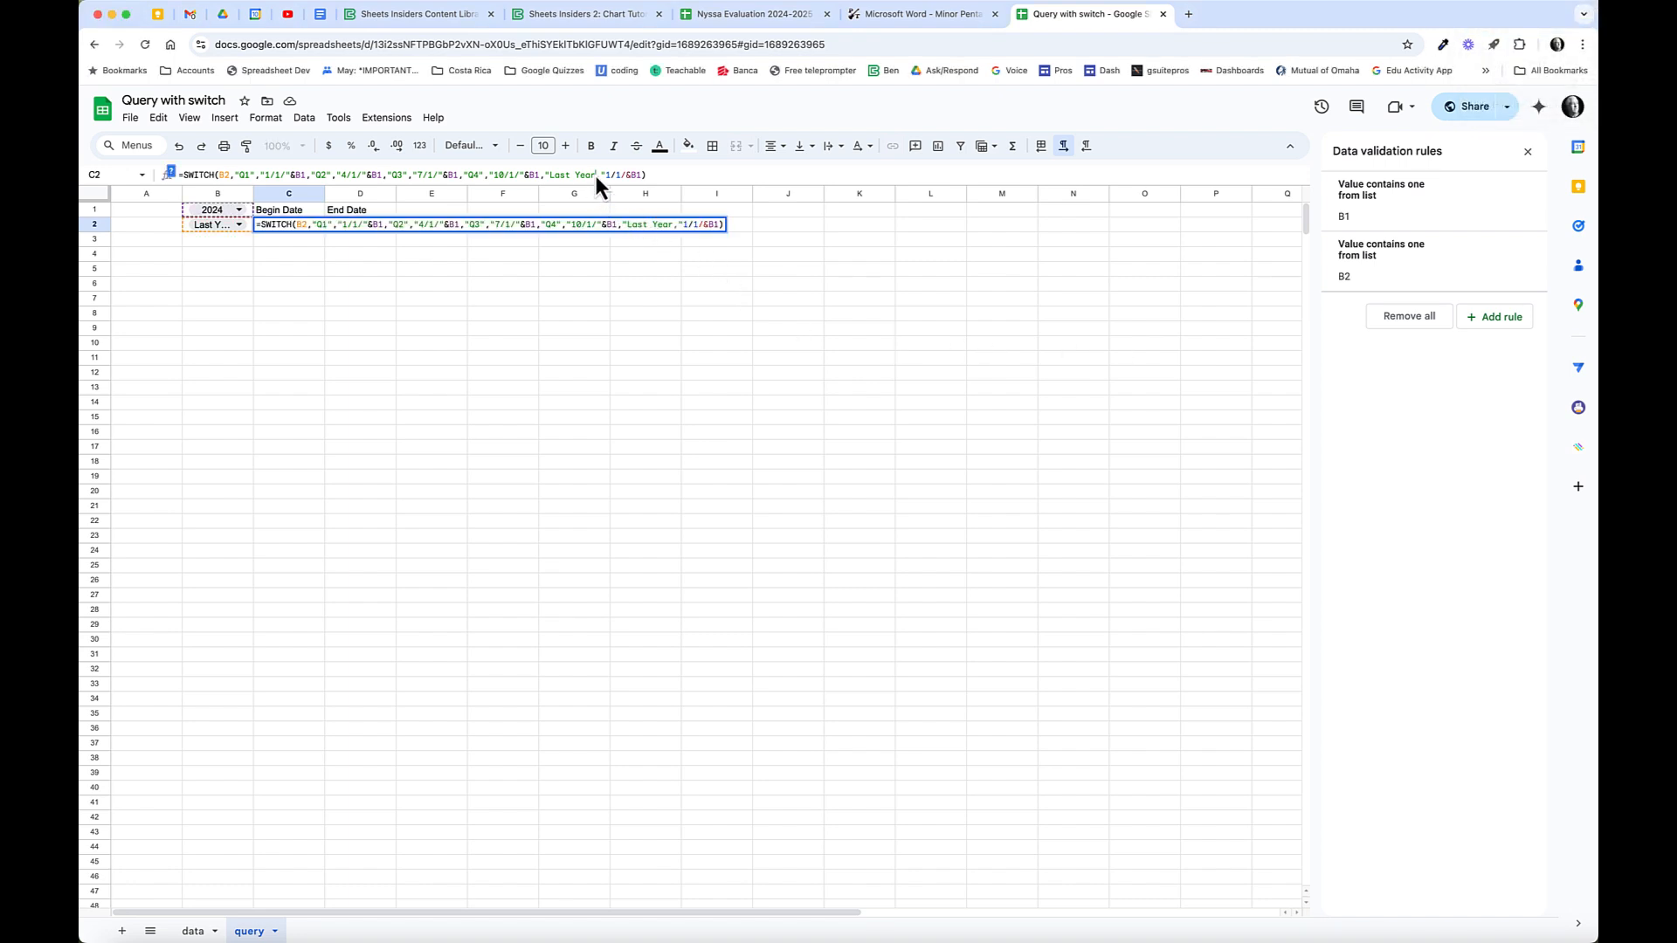
text(")
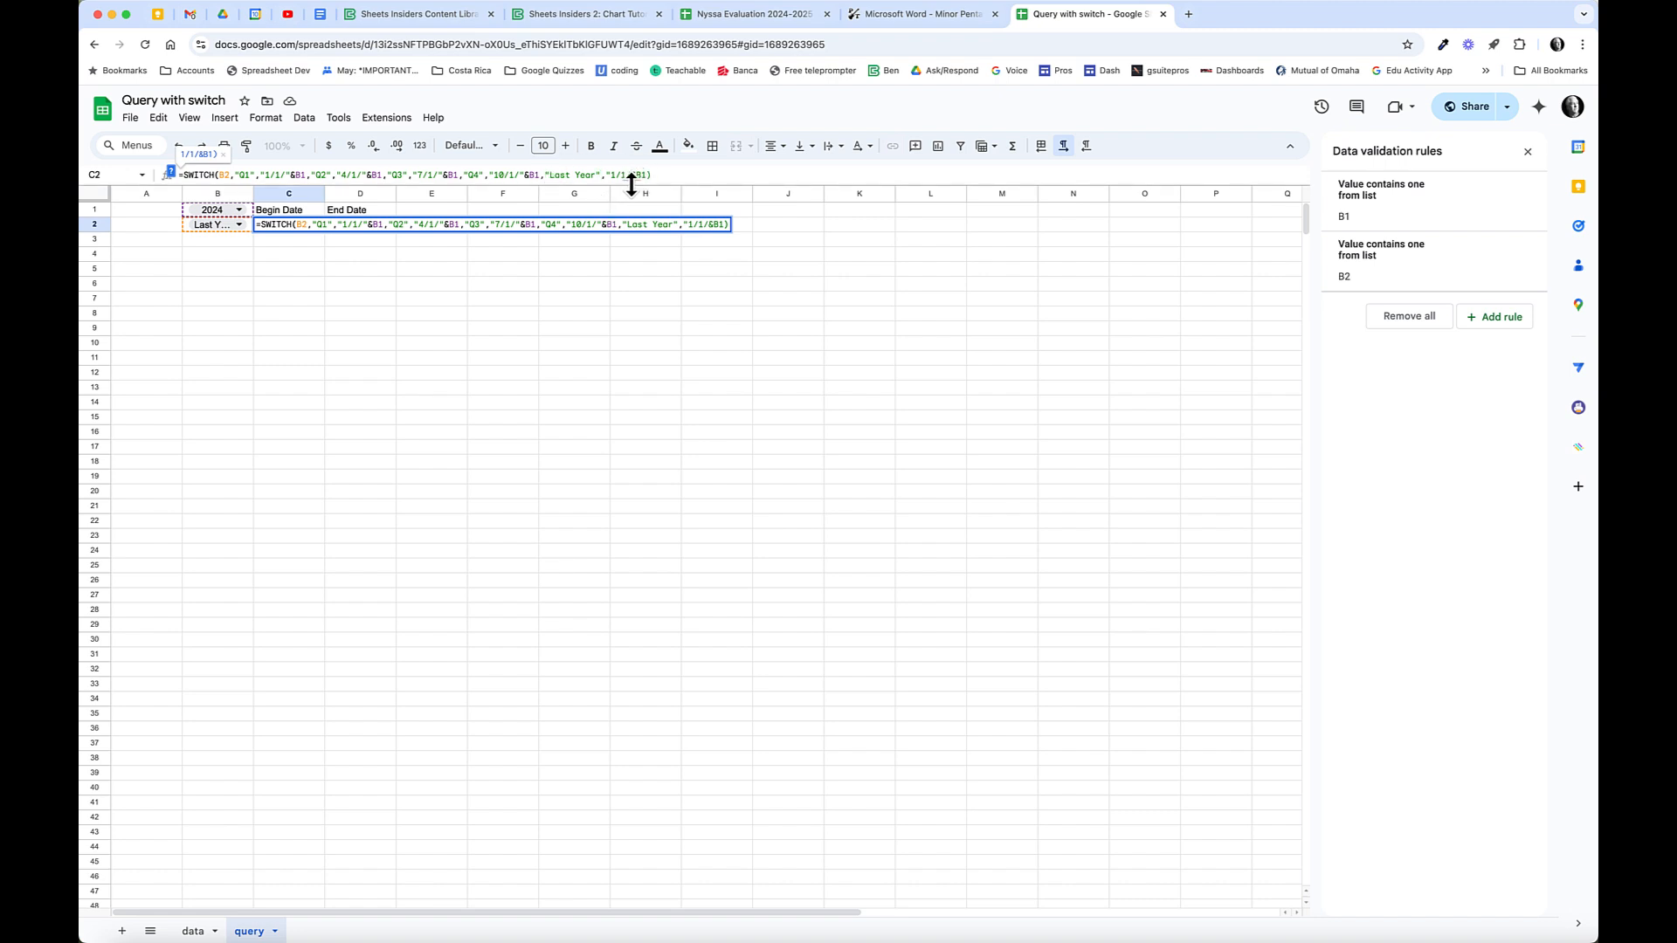
key(Return)
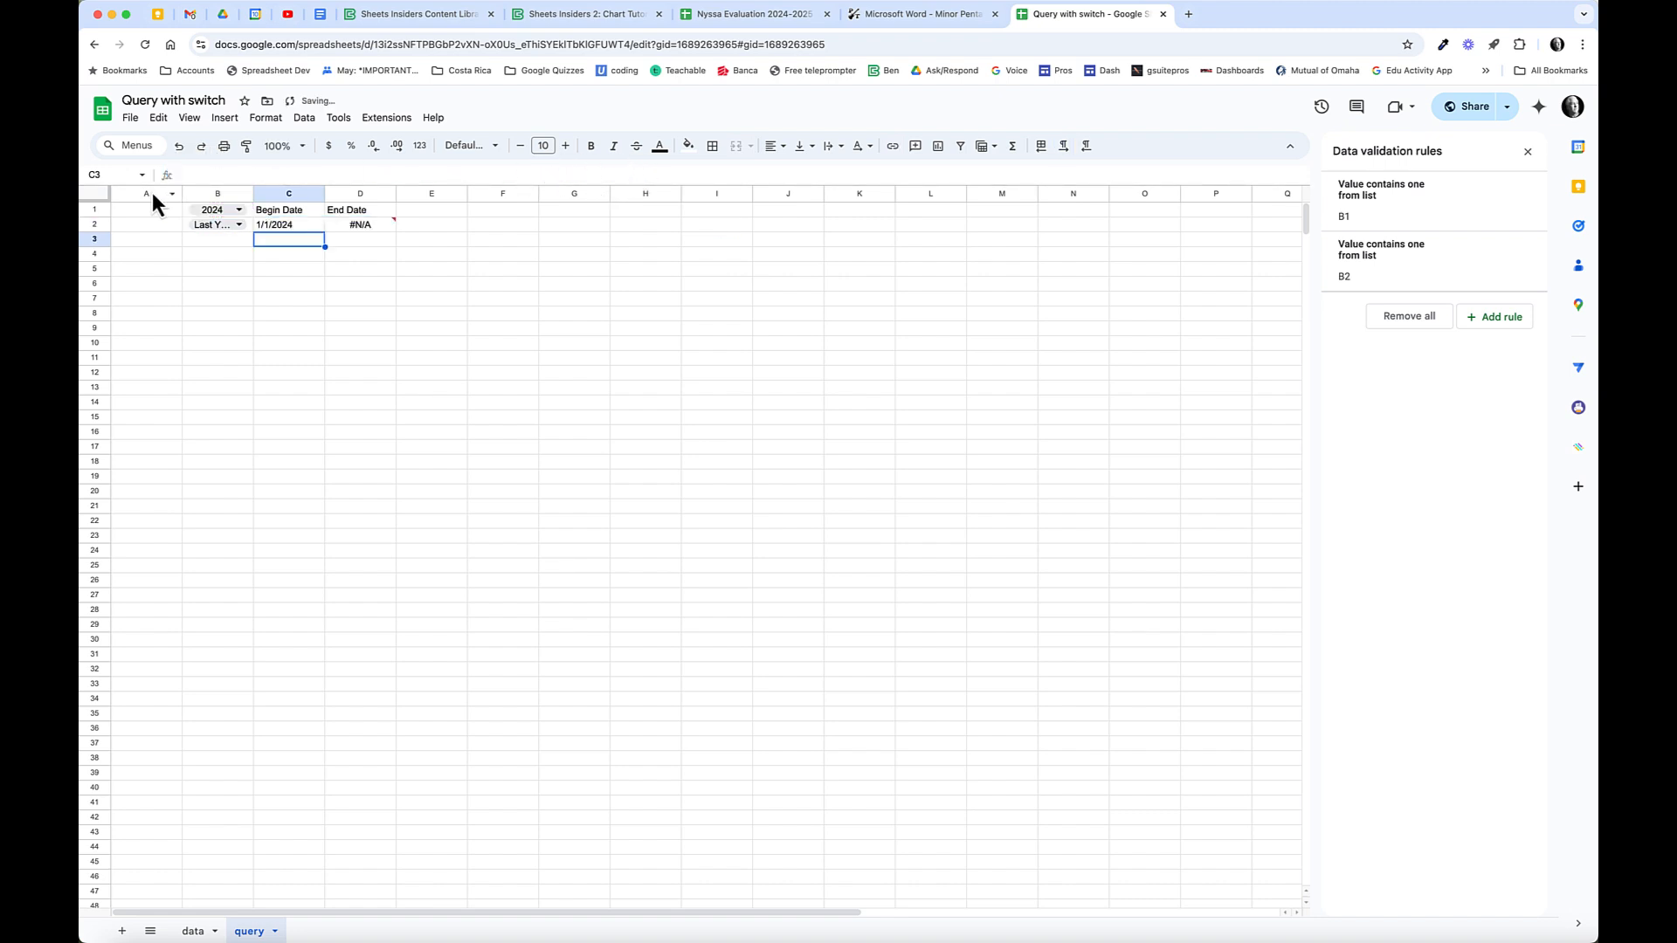
double_click(254, 193)
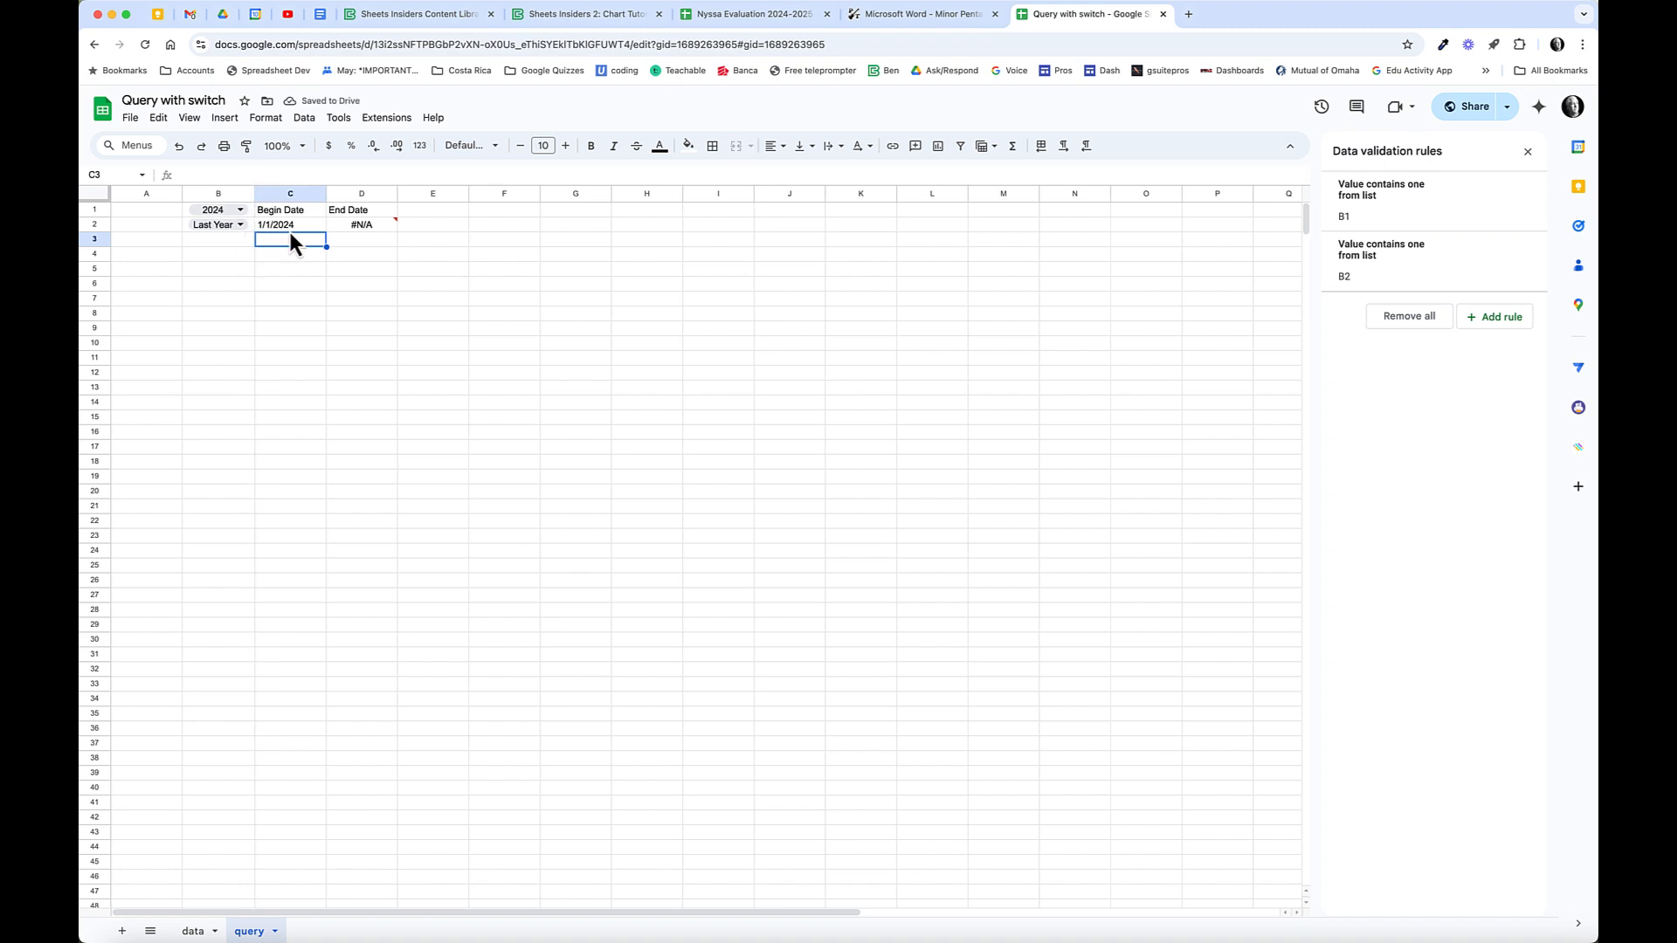
Replace the Last Year begin date in the C2 formula with the fixed date "1/1/2023".
click(303, 226)
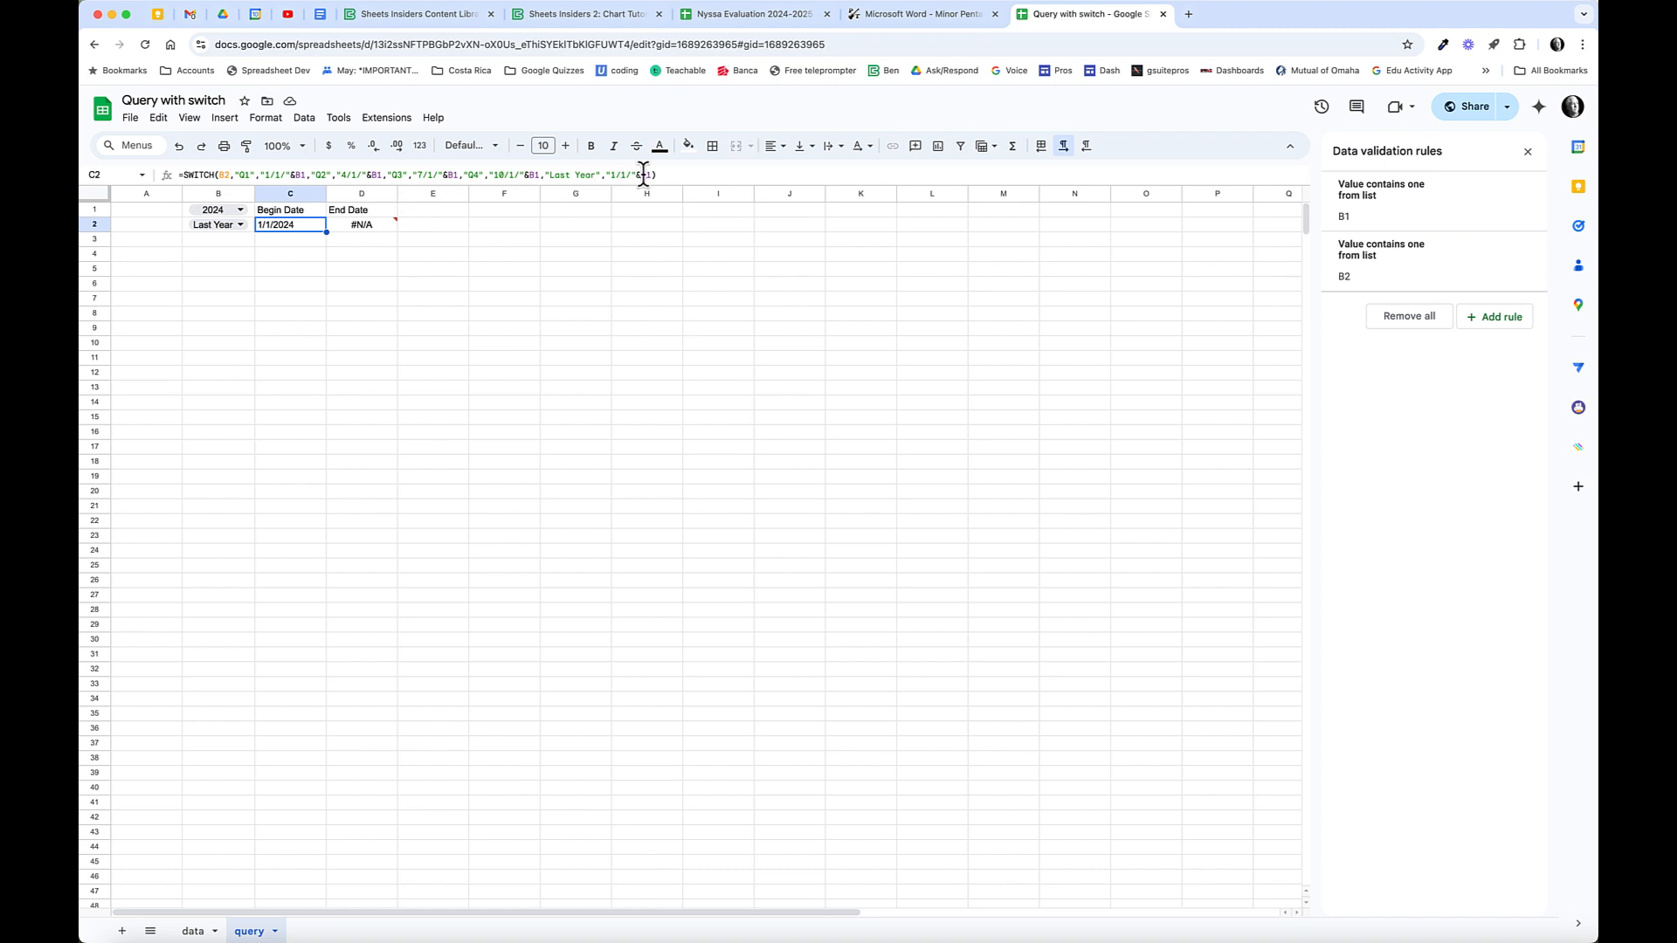
drag(630, 174, 652, 175)
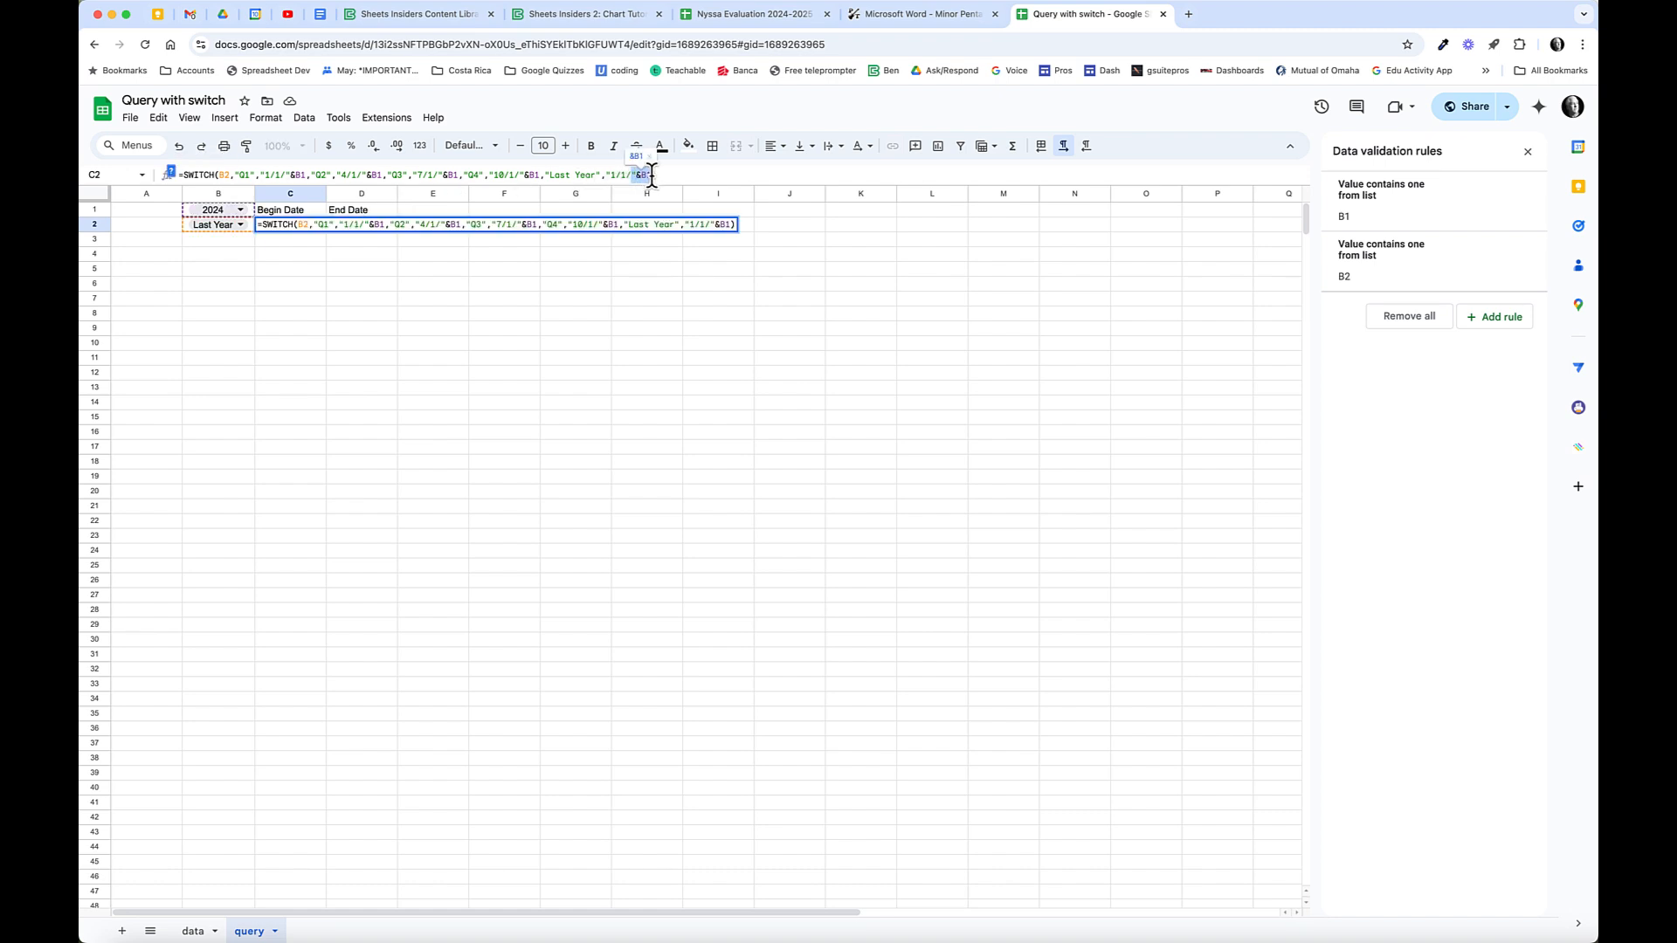
text(2023")
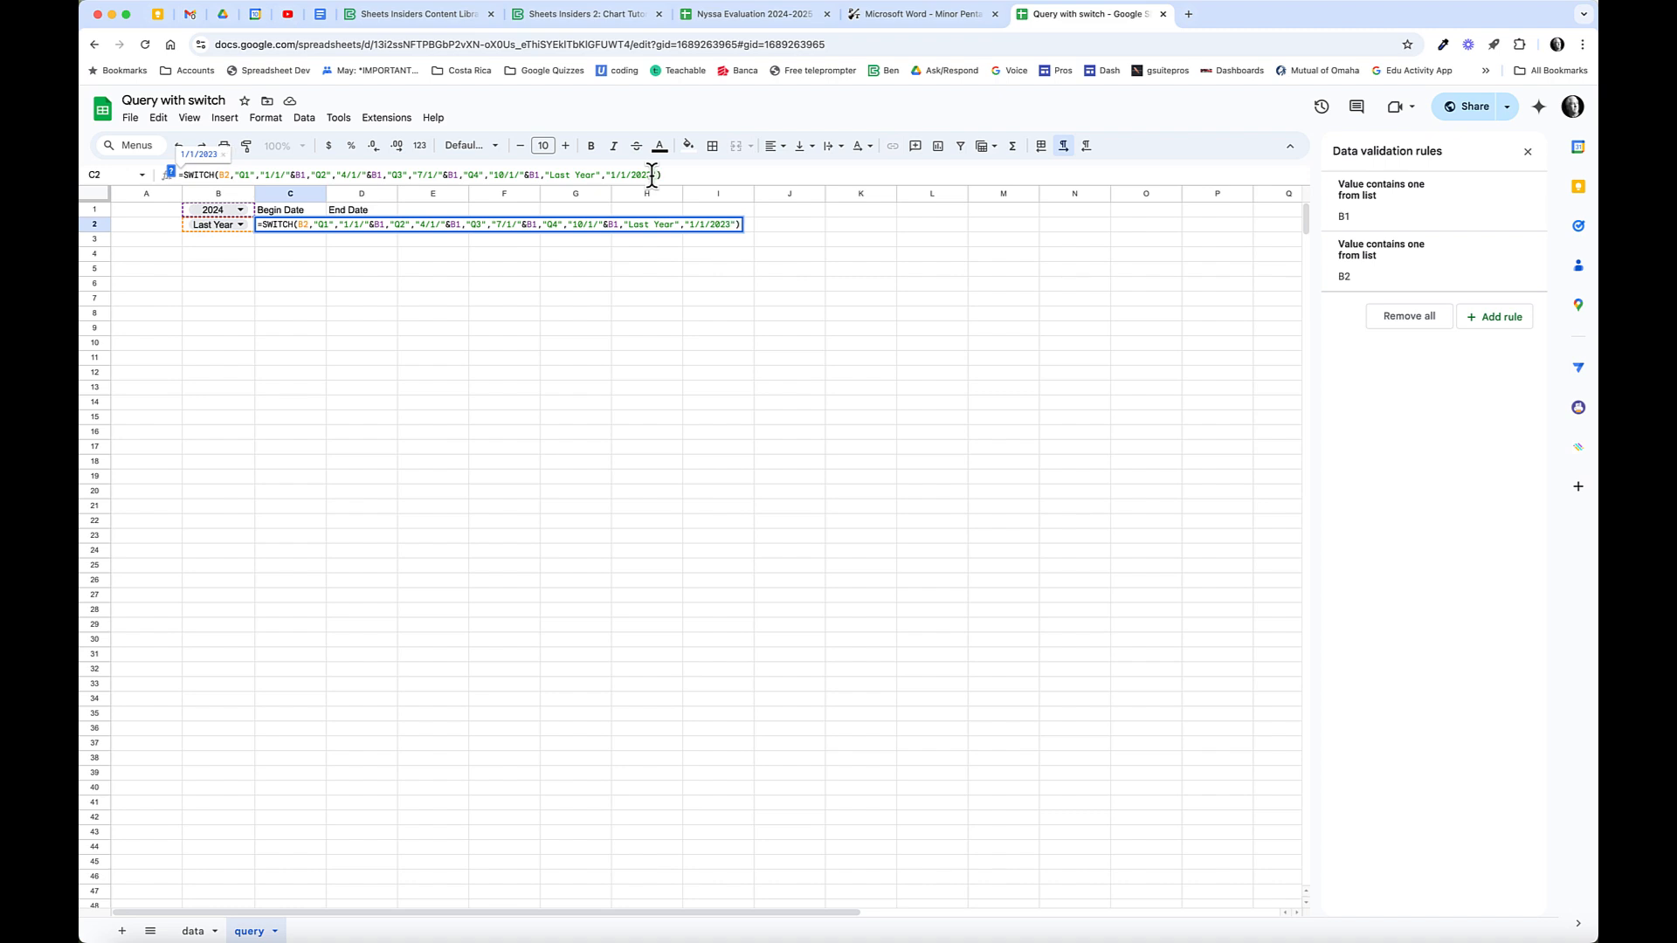
key(Return)
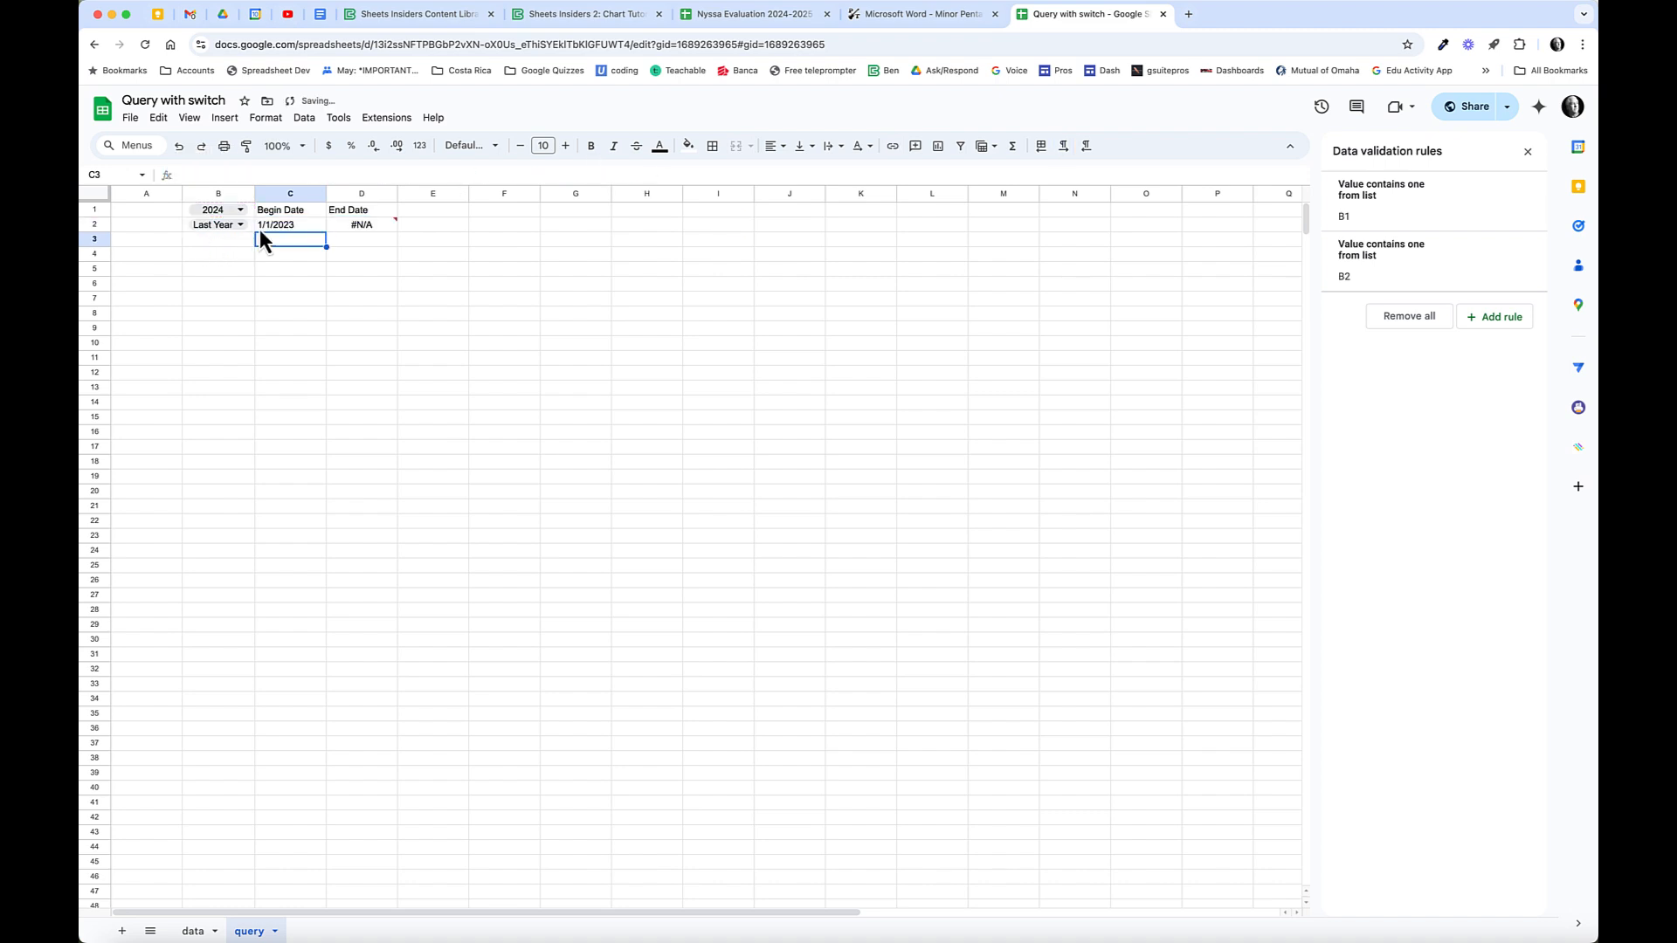
Copy the Last Year case from the C2 formula and append it to the SWITCH formula in D2.
click(331, 225)
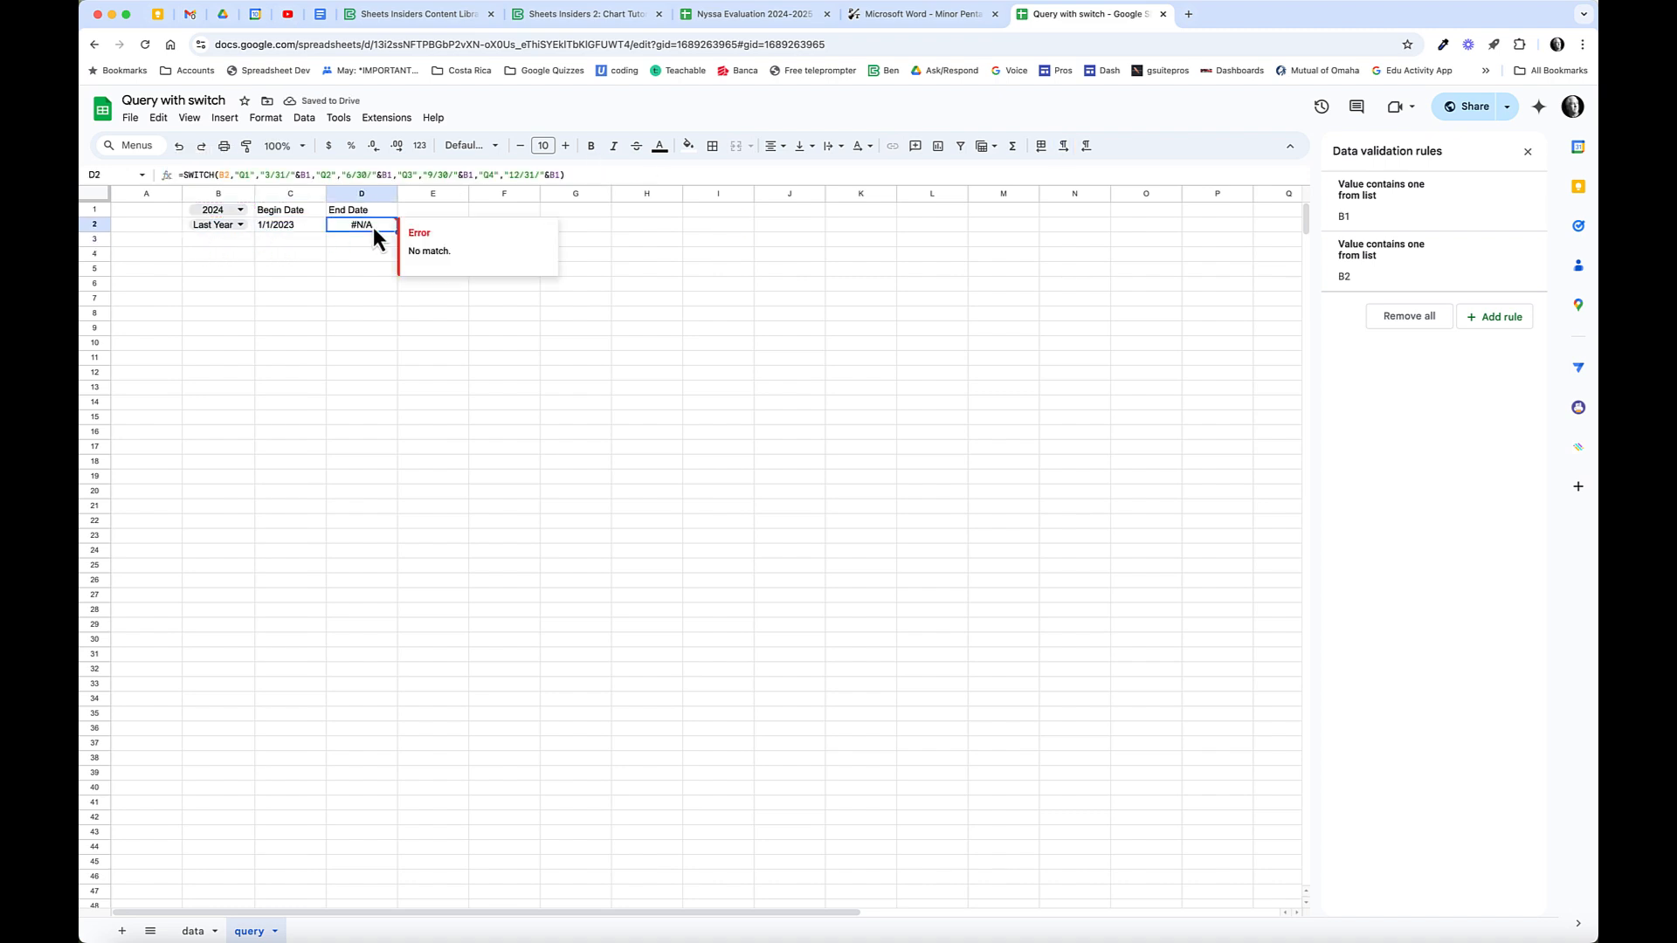
click(290, 226)
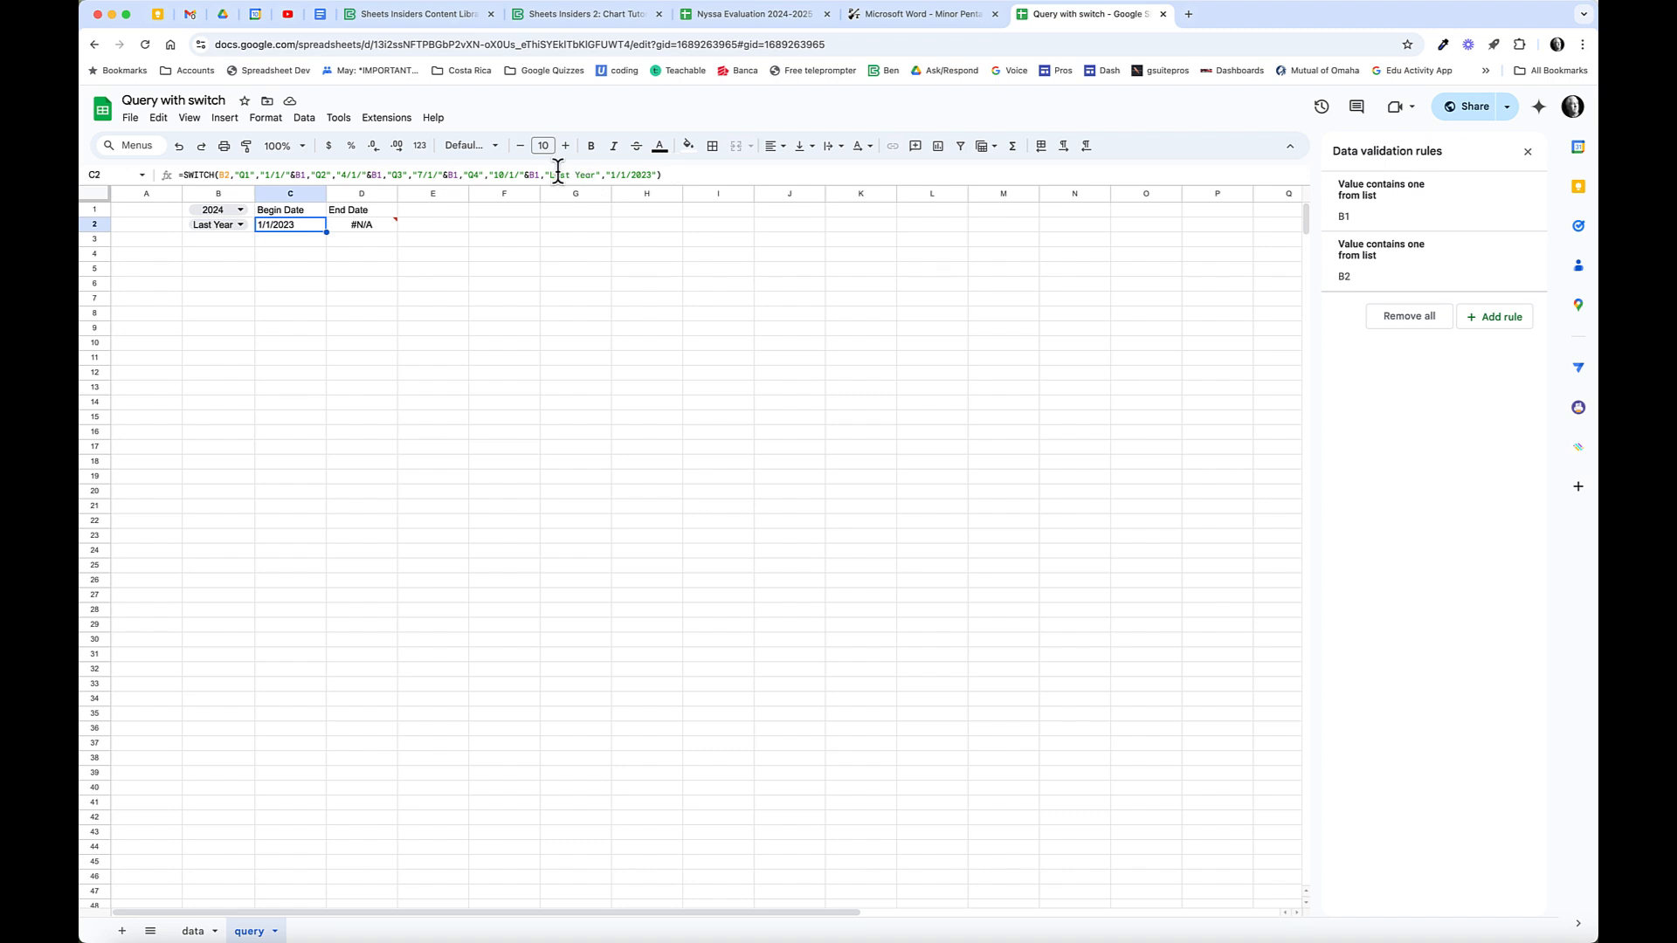
drag(543, 175, 650, 170)
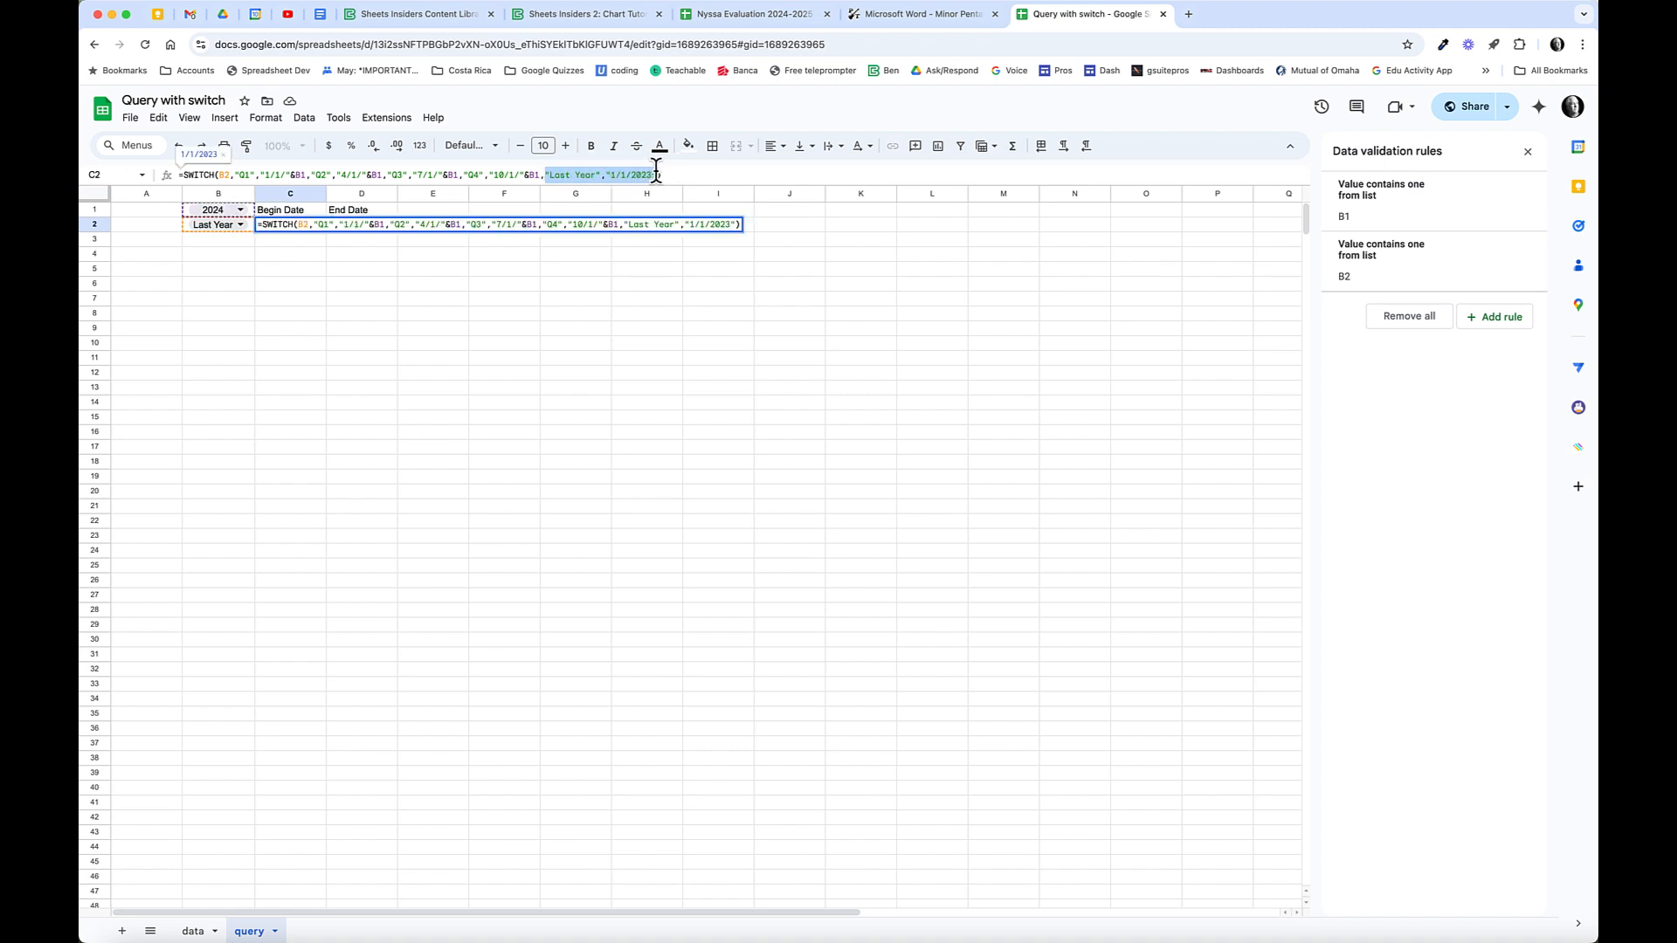
key(Return)
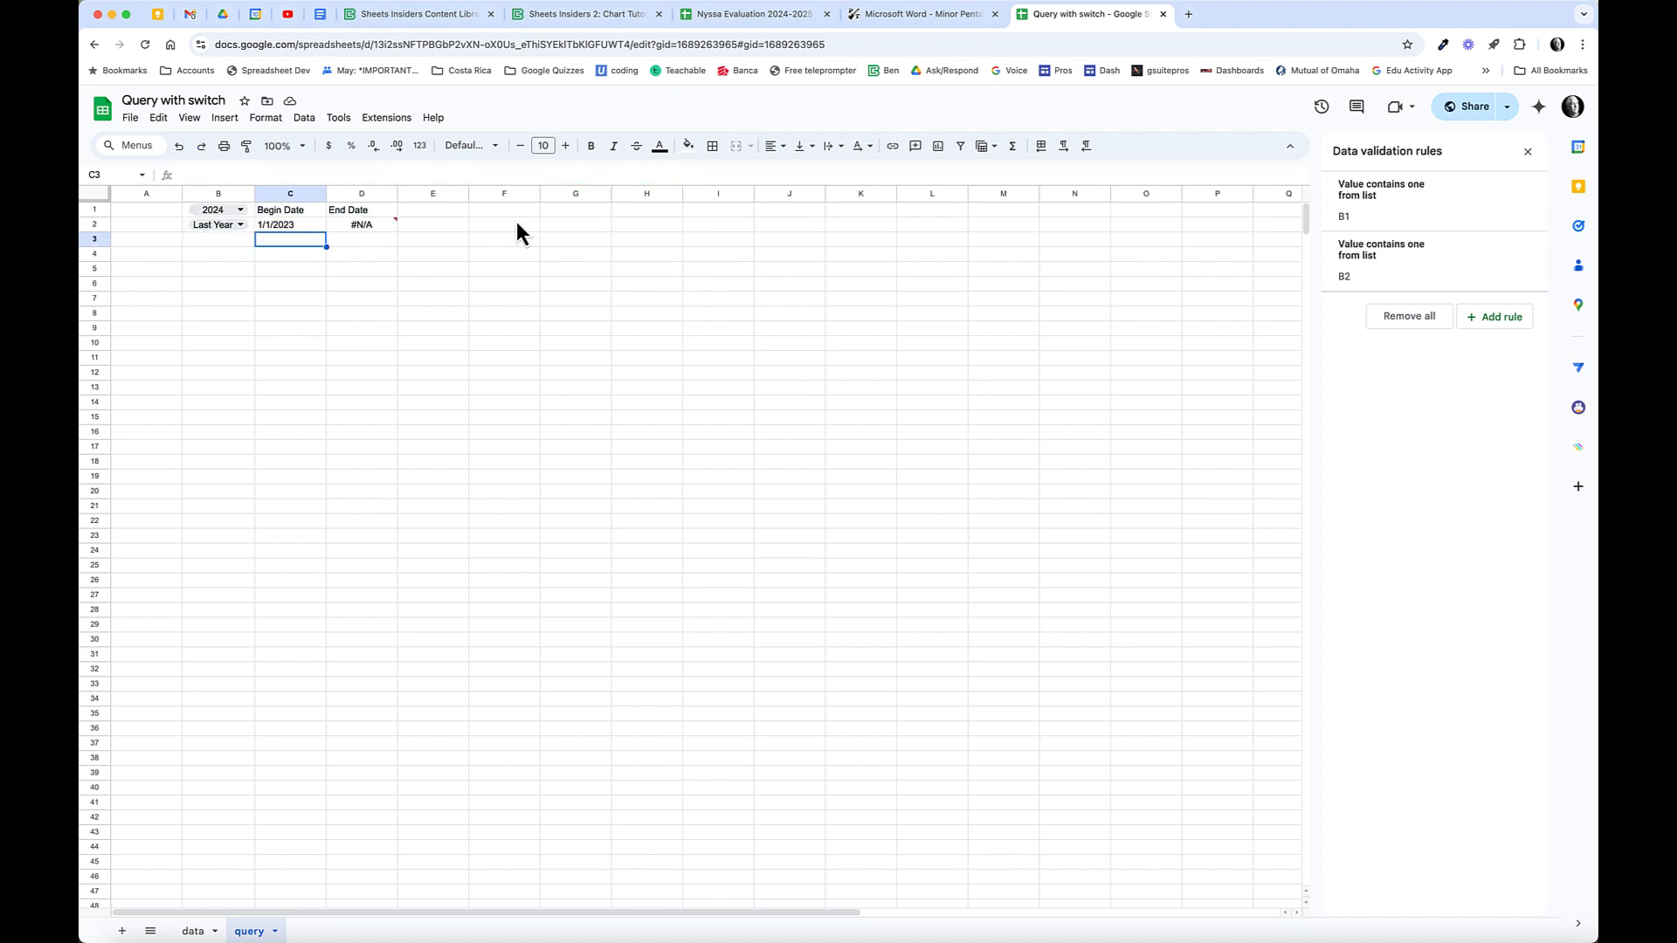
click(388, 228)
click(559, 174)
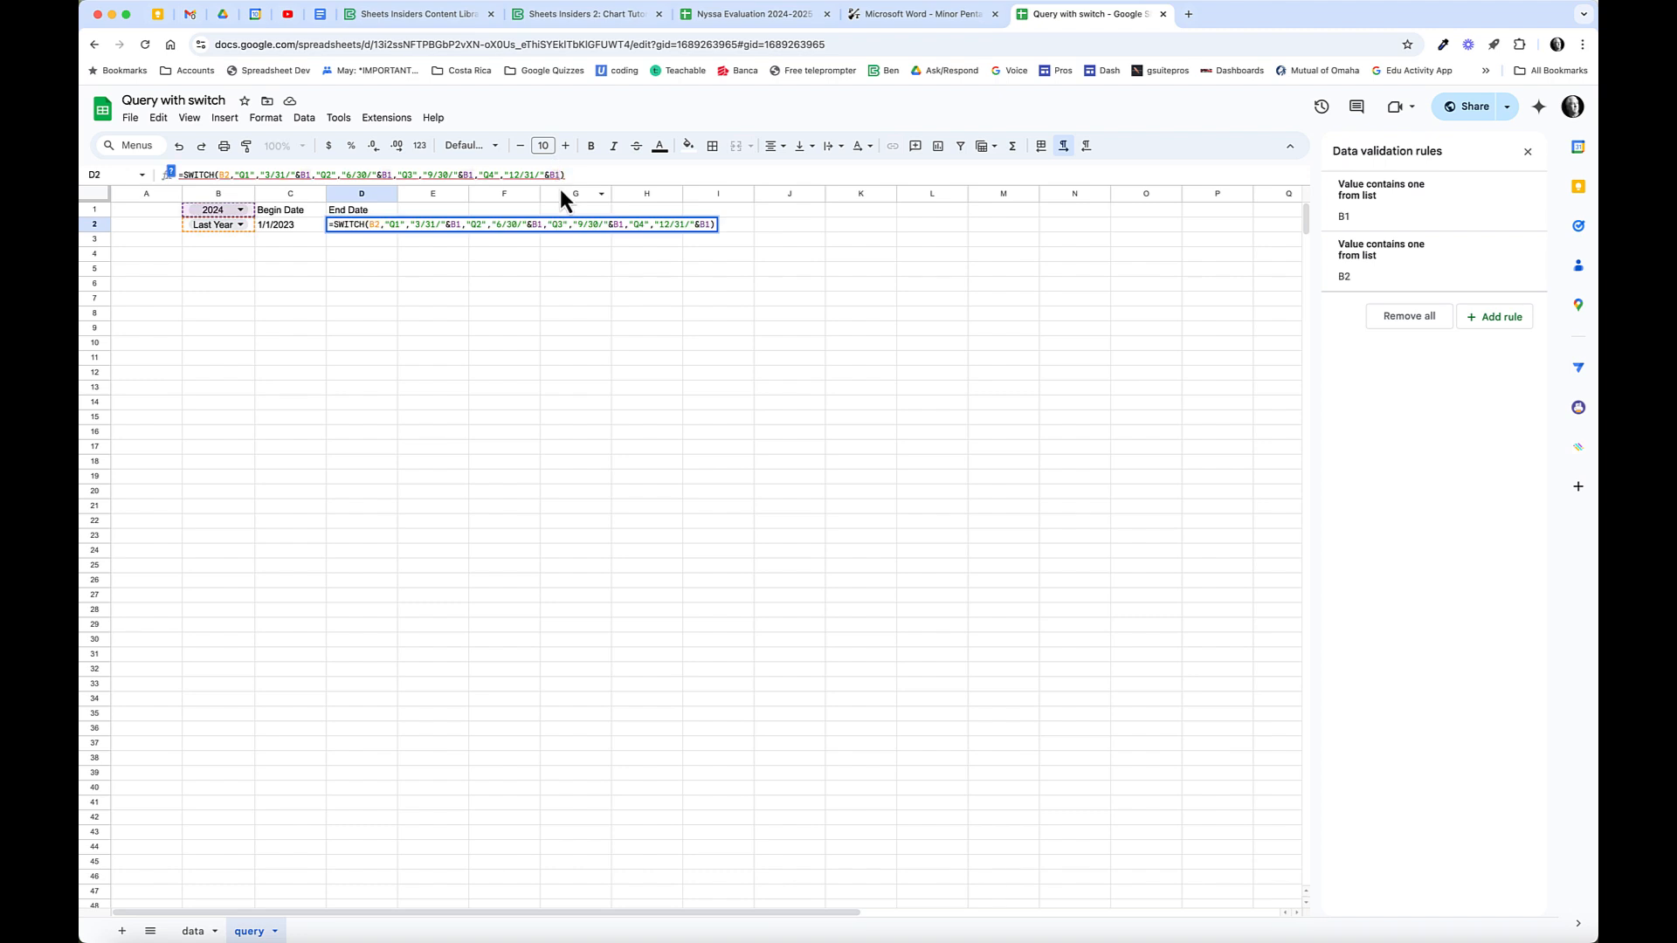
text("Last Year","1/1/2023")
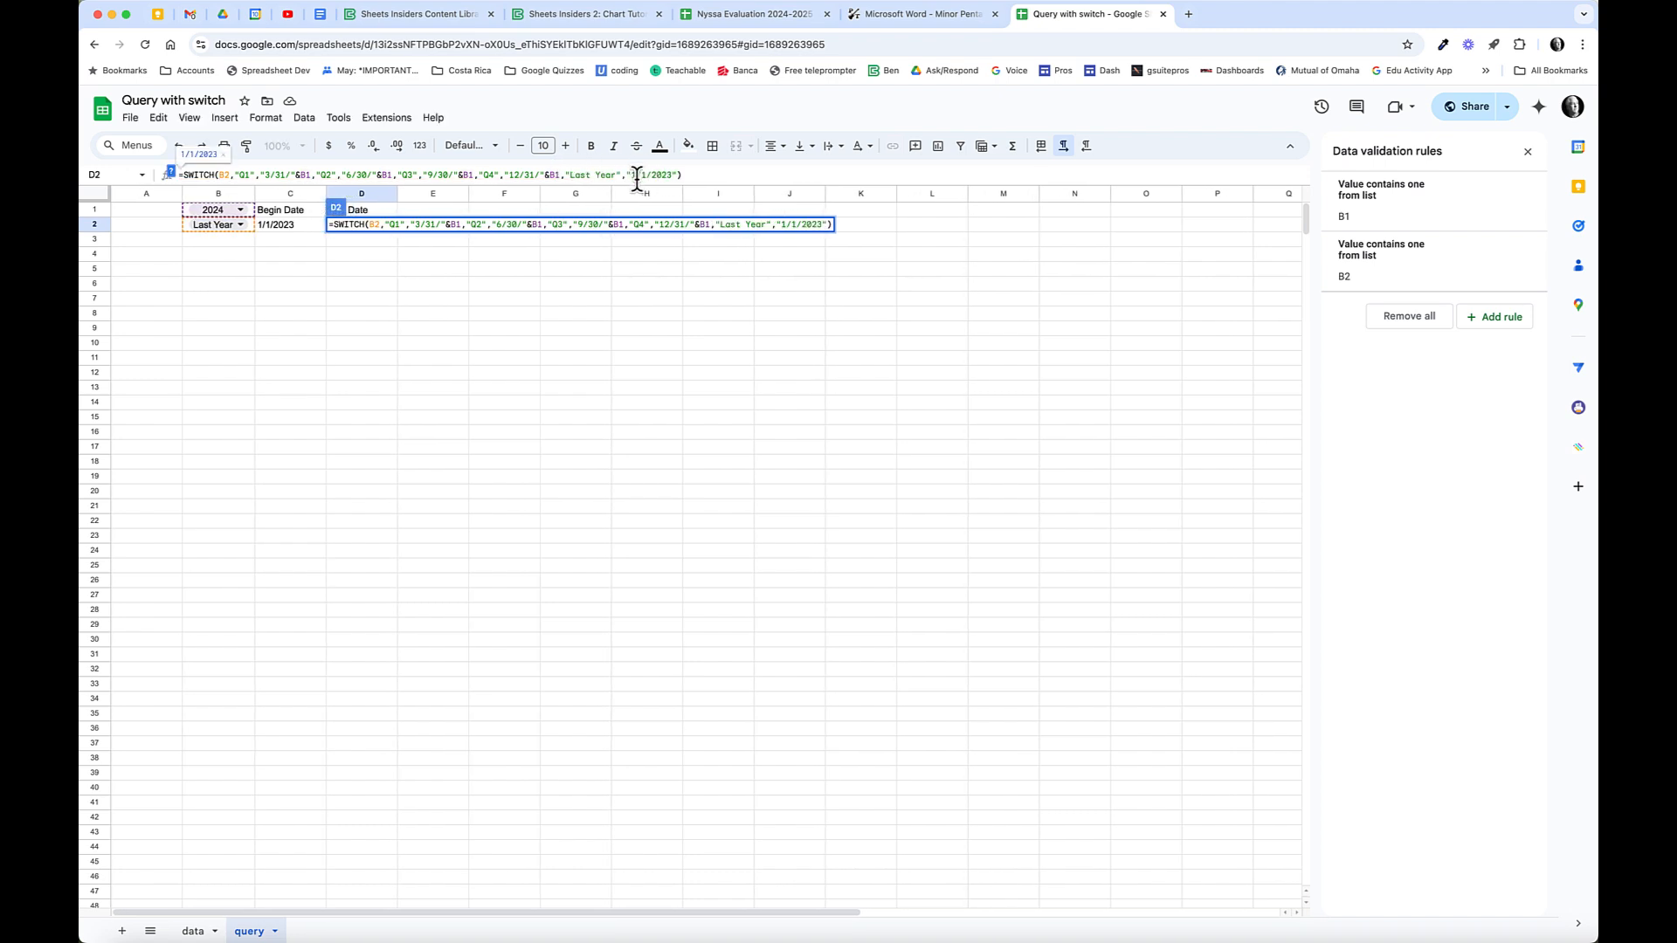
Set the Last Year end date in the D2 formula to "12/31/2023".
click(637, 174)
text(23)
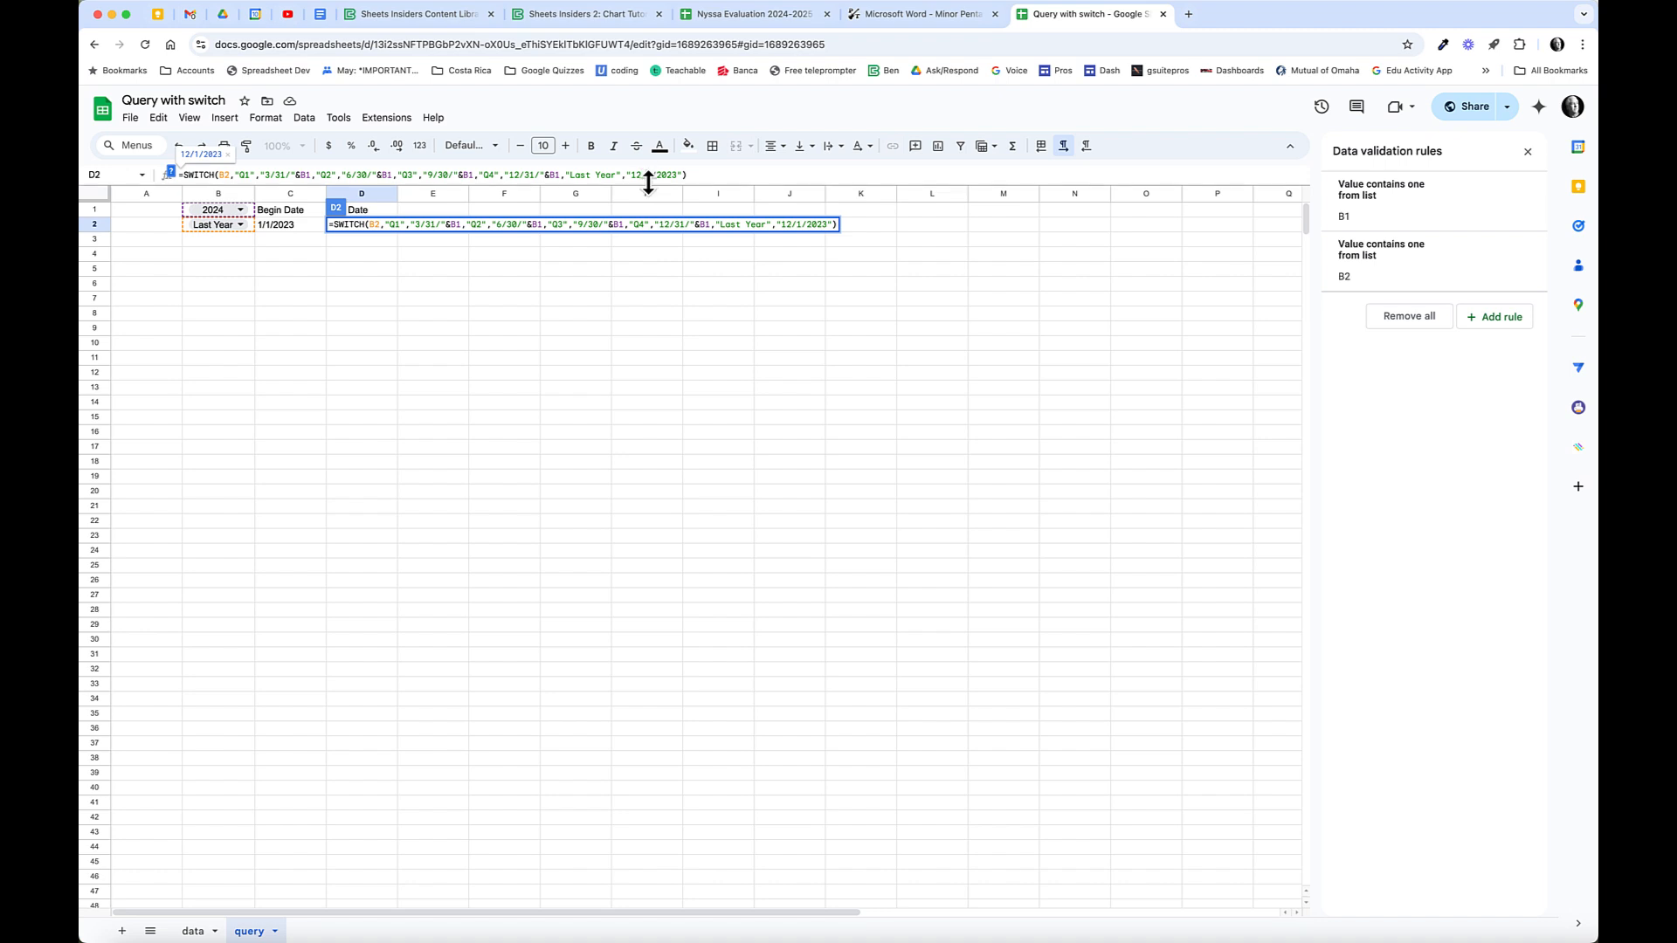
key(Return)
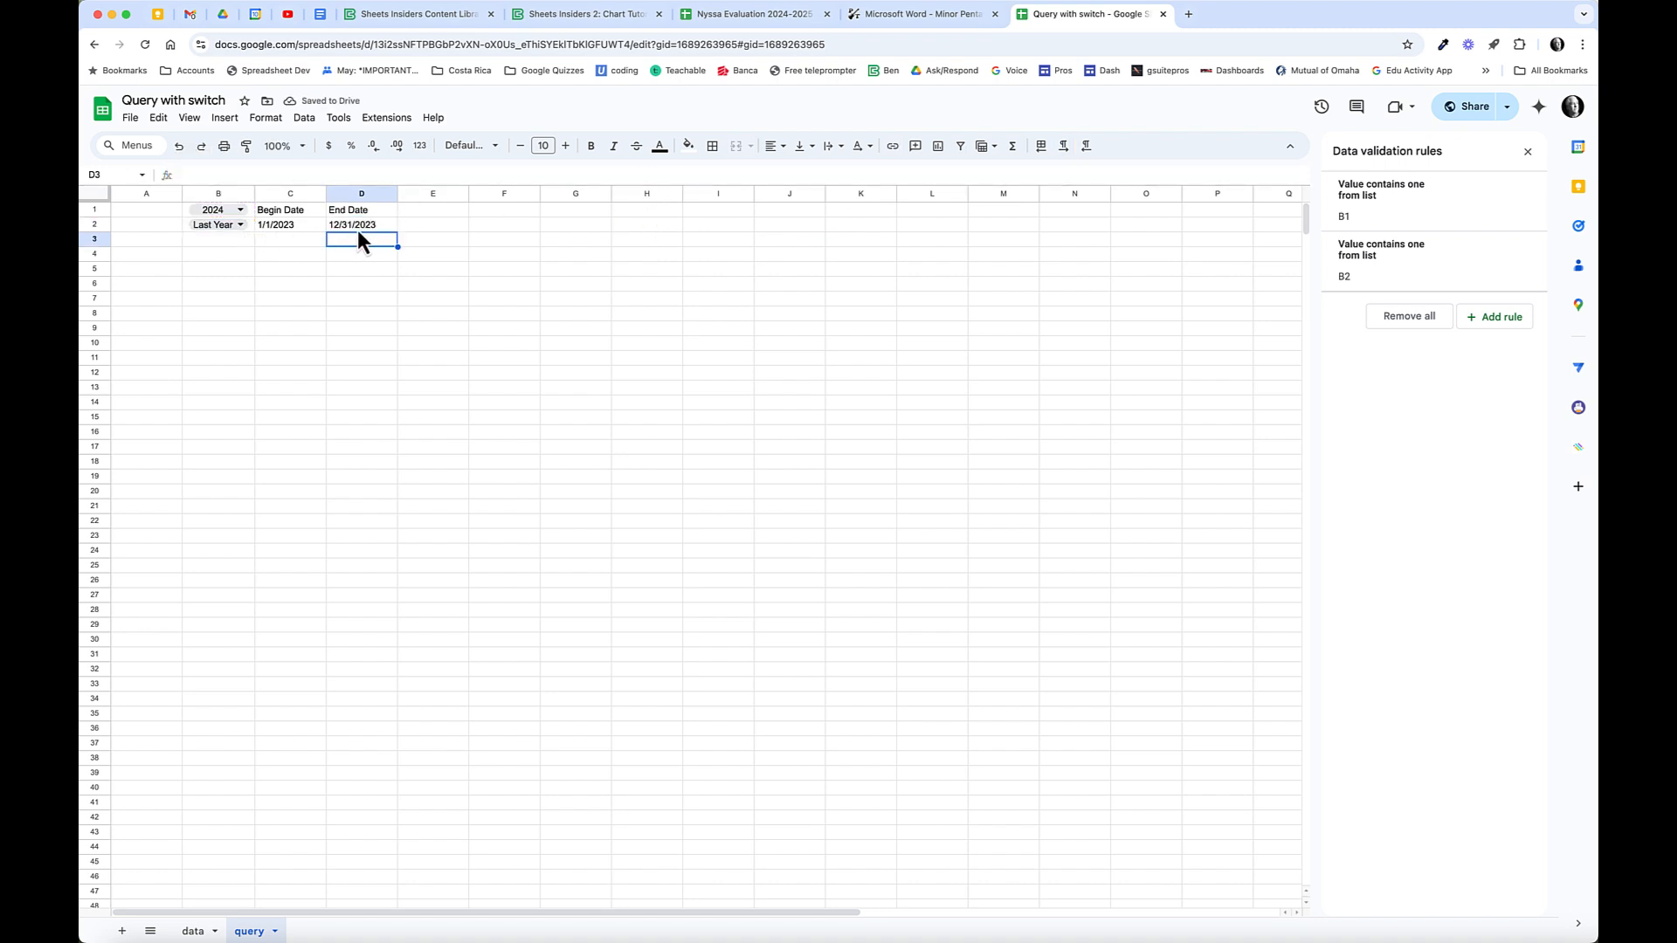
Copy the Last Year case in the C2 formula and append the copy to the end of the same SWITCH formula.
click(1496, 3)
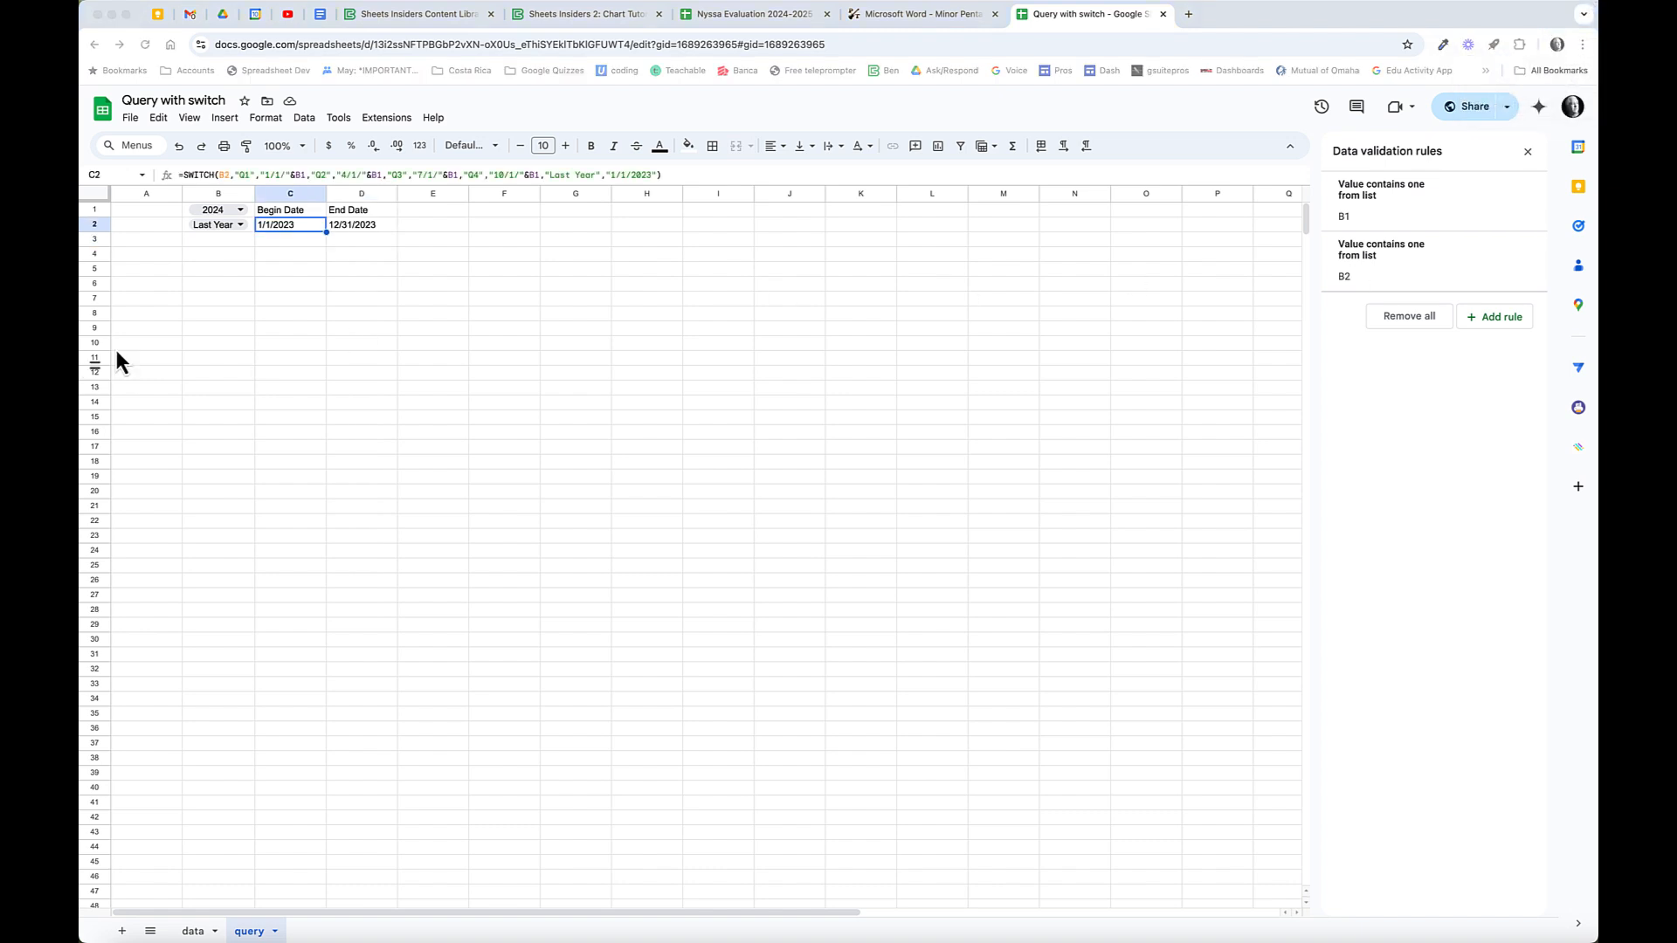
click(311, 229)
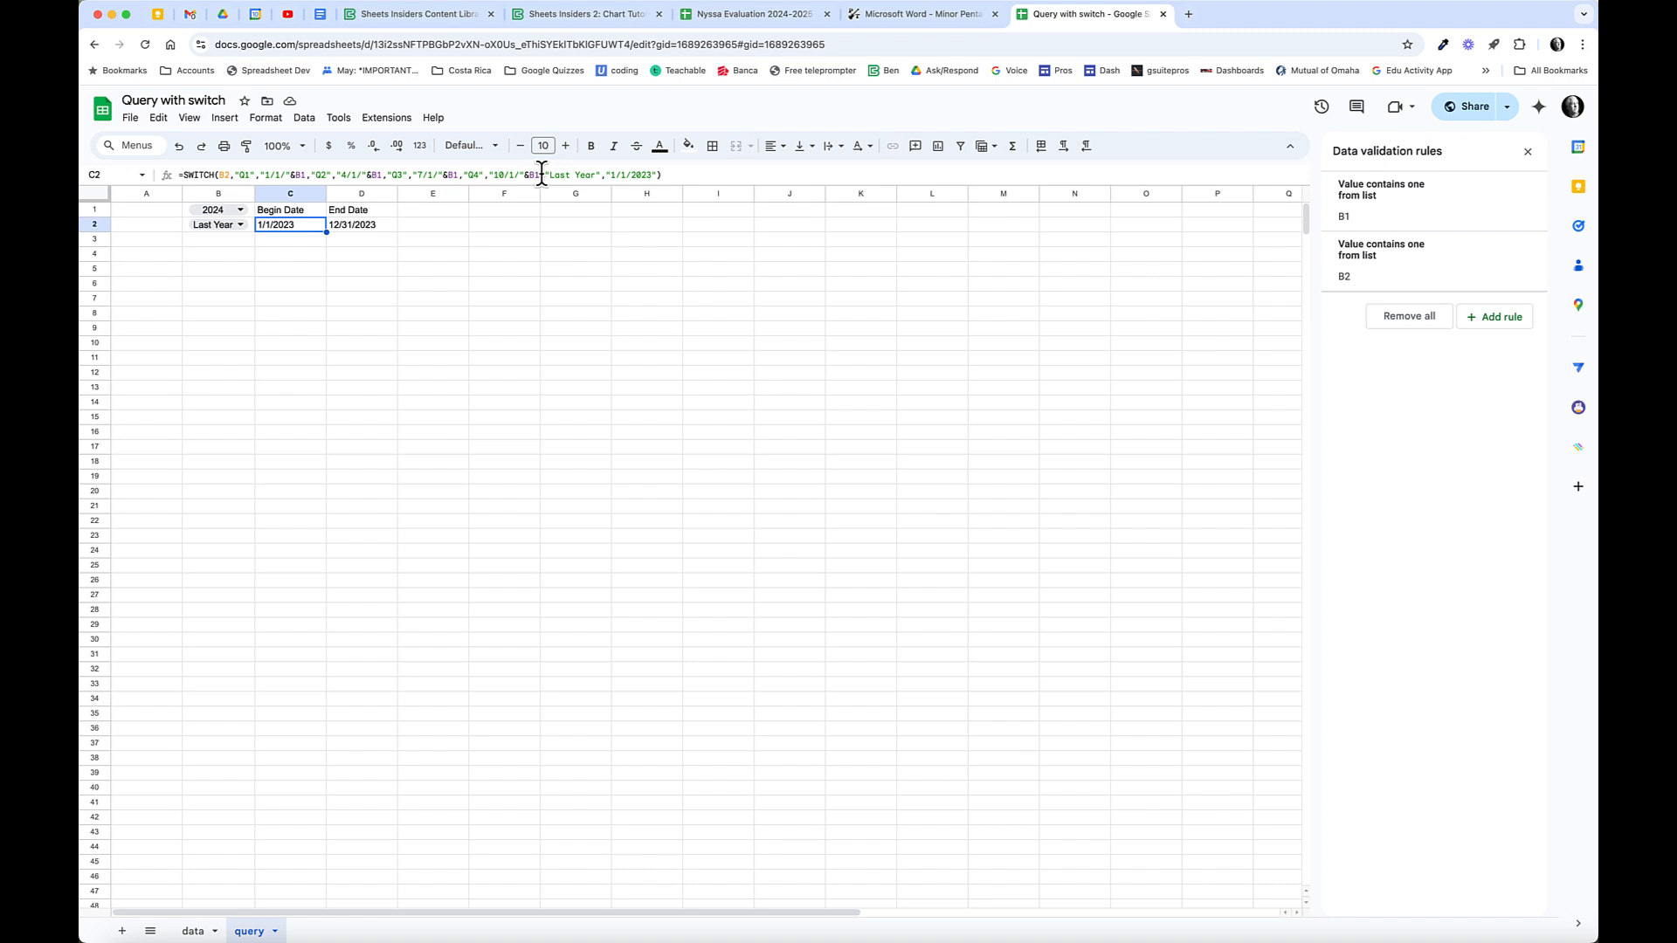
drag(546, 175, 655, 175)
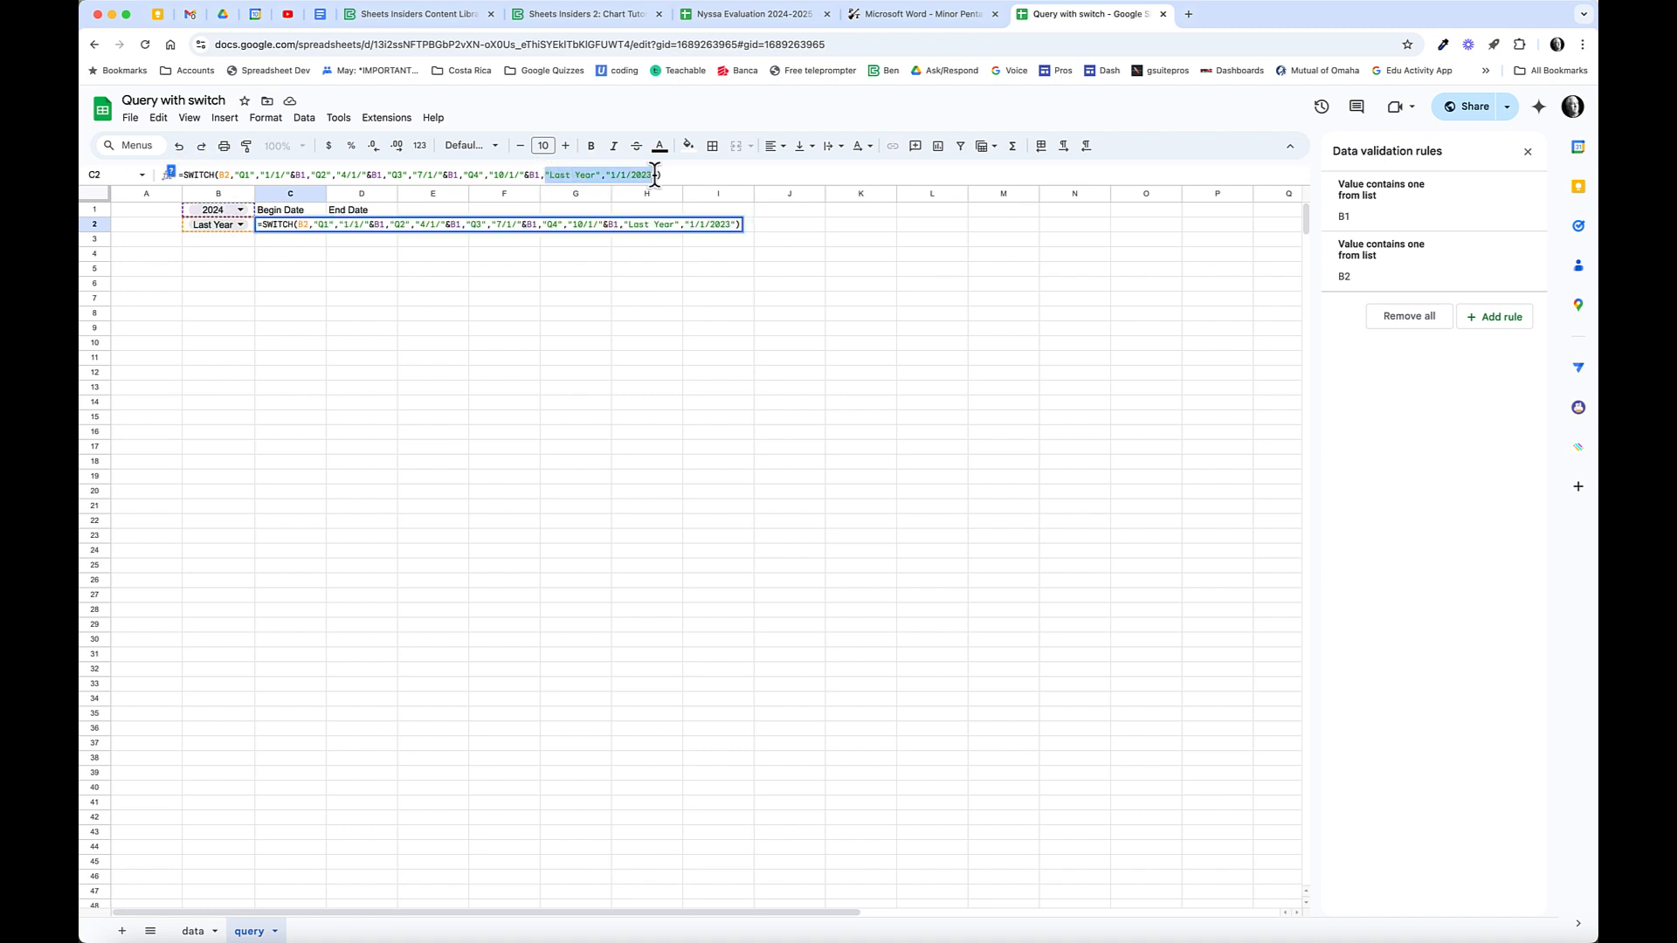
click(656, 174)
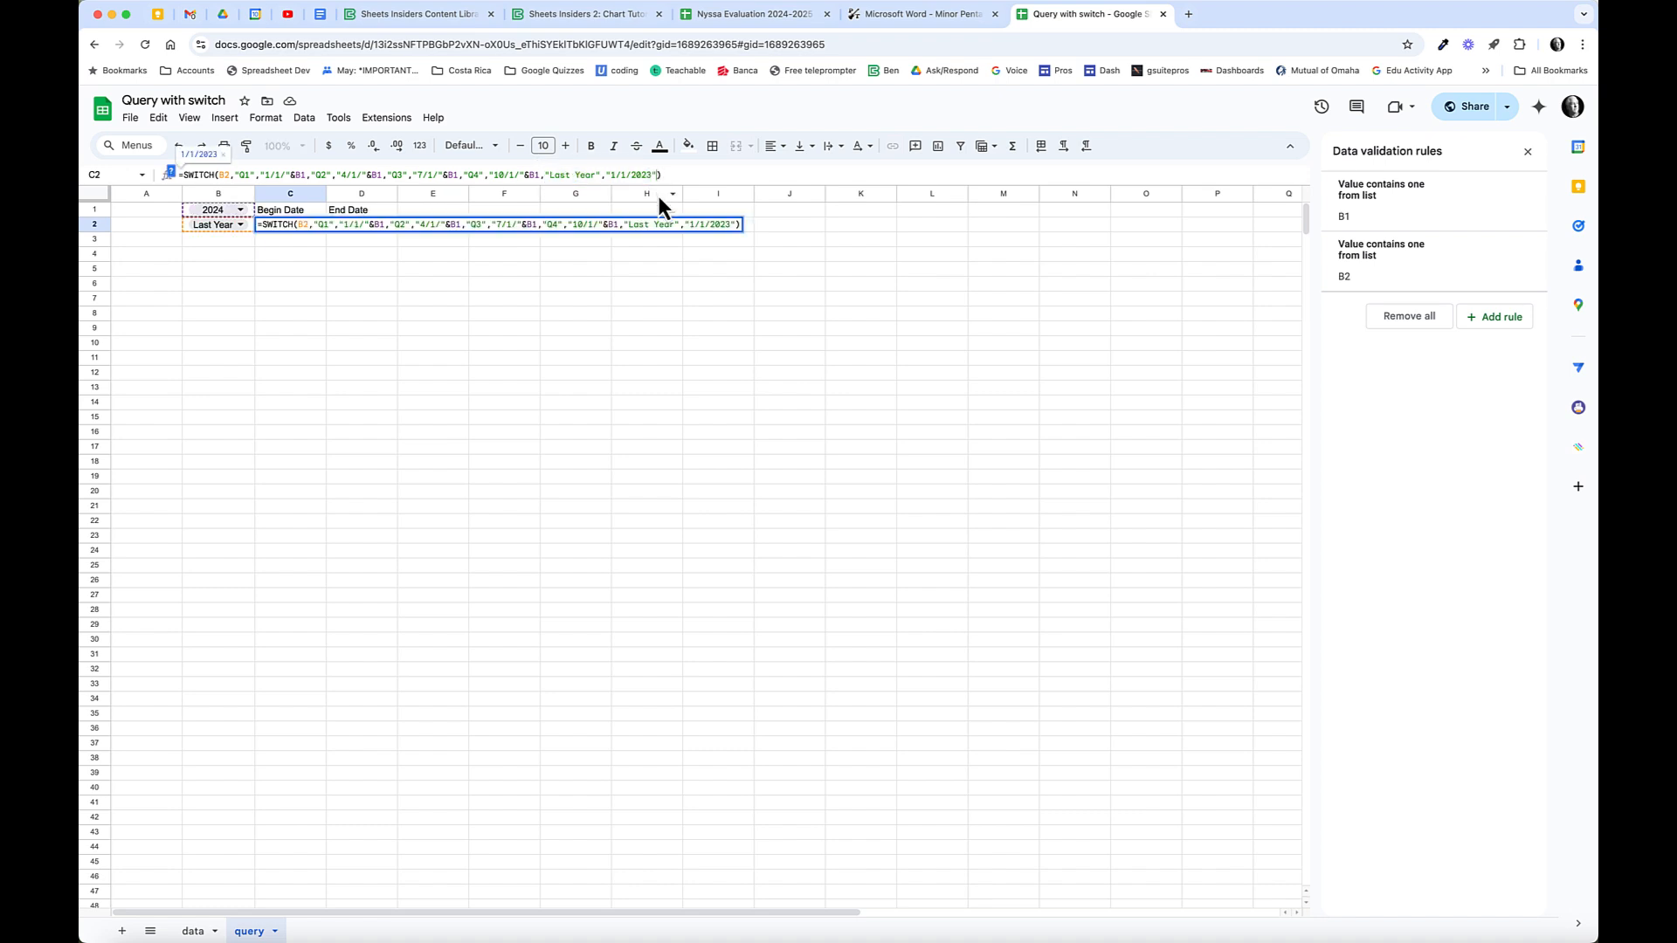
text(,)
text("Last Year","1/1/2023")
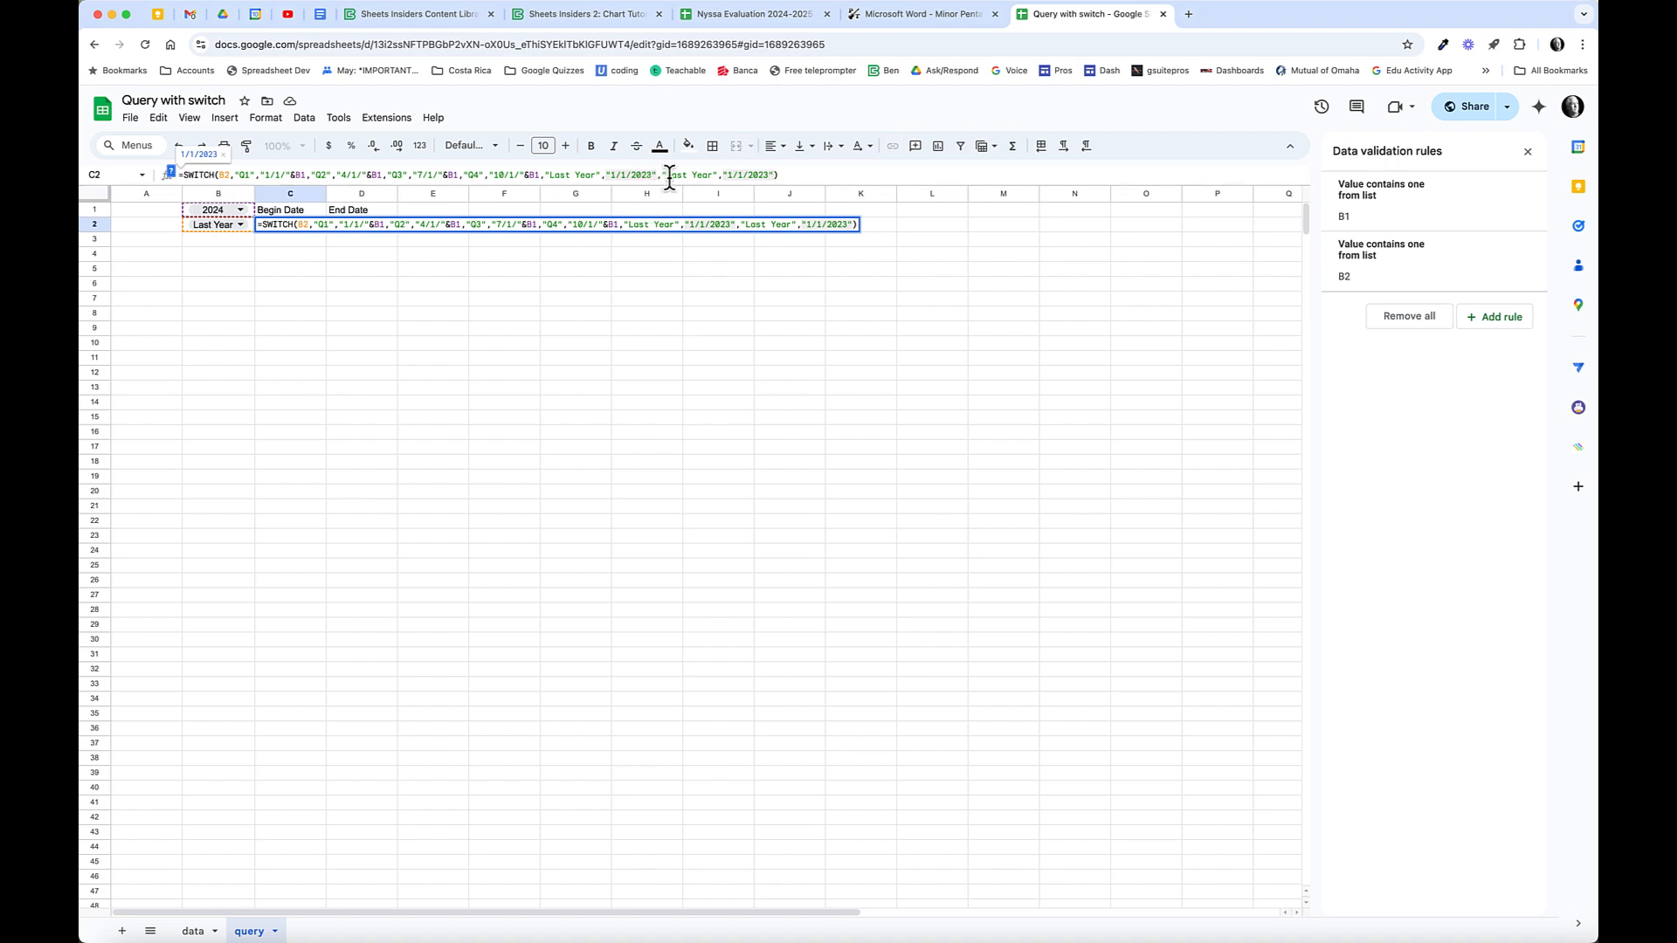
Change the appended case in the C2 formula to "This Year" with the begin date "1/1/2024".
double_click(671, 177)
text(This)
key(BackSpace)
text(4)
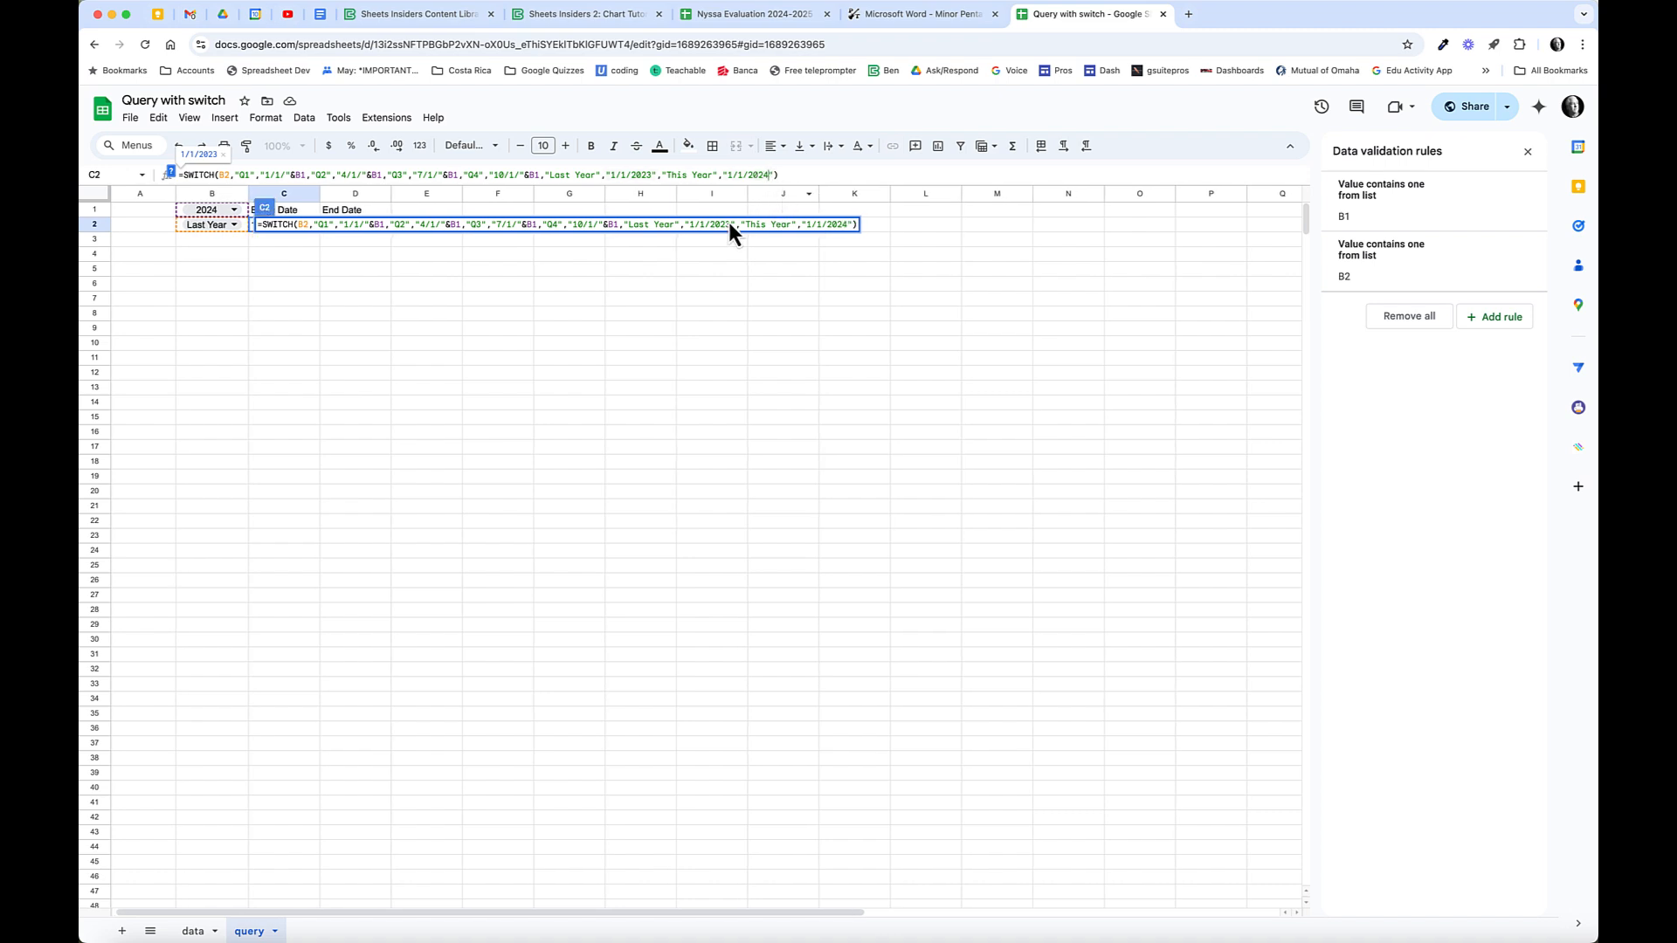
key(Return)
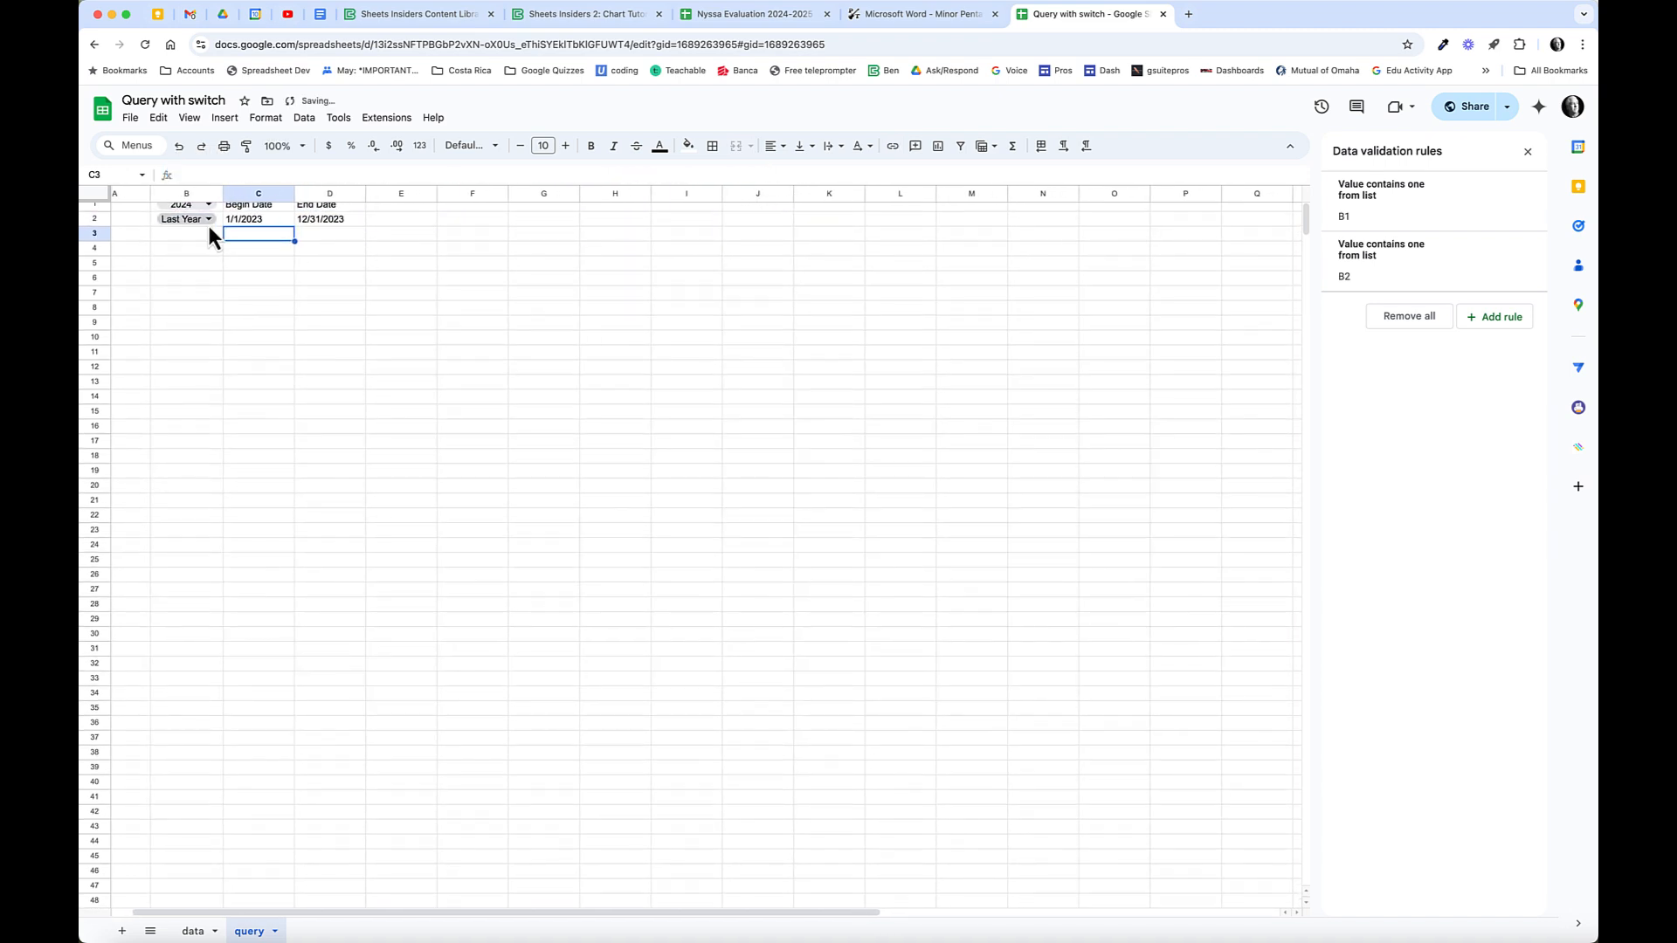
Select This Year as the period in B2 and append the copied Last Year case to the D2 SWITCH formula.
click(208, 222)
click(202, 354)
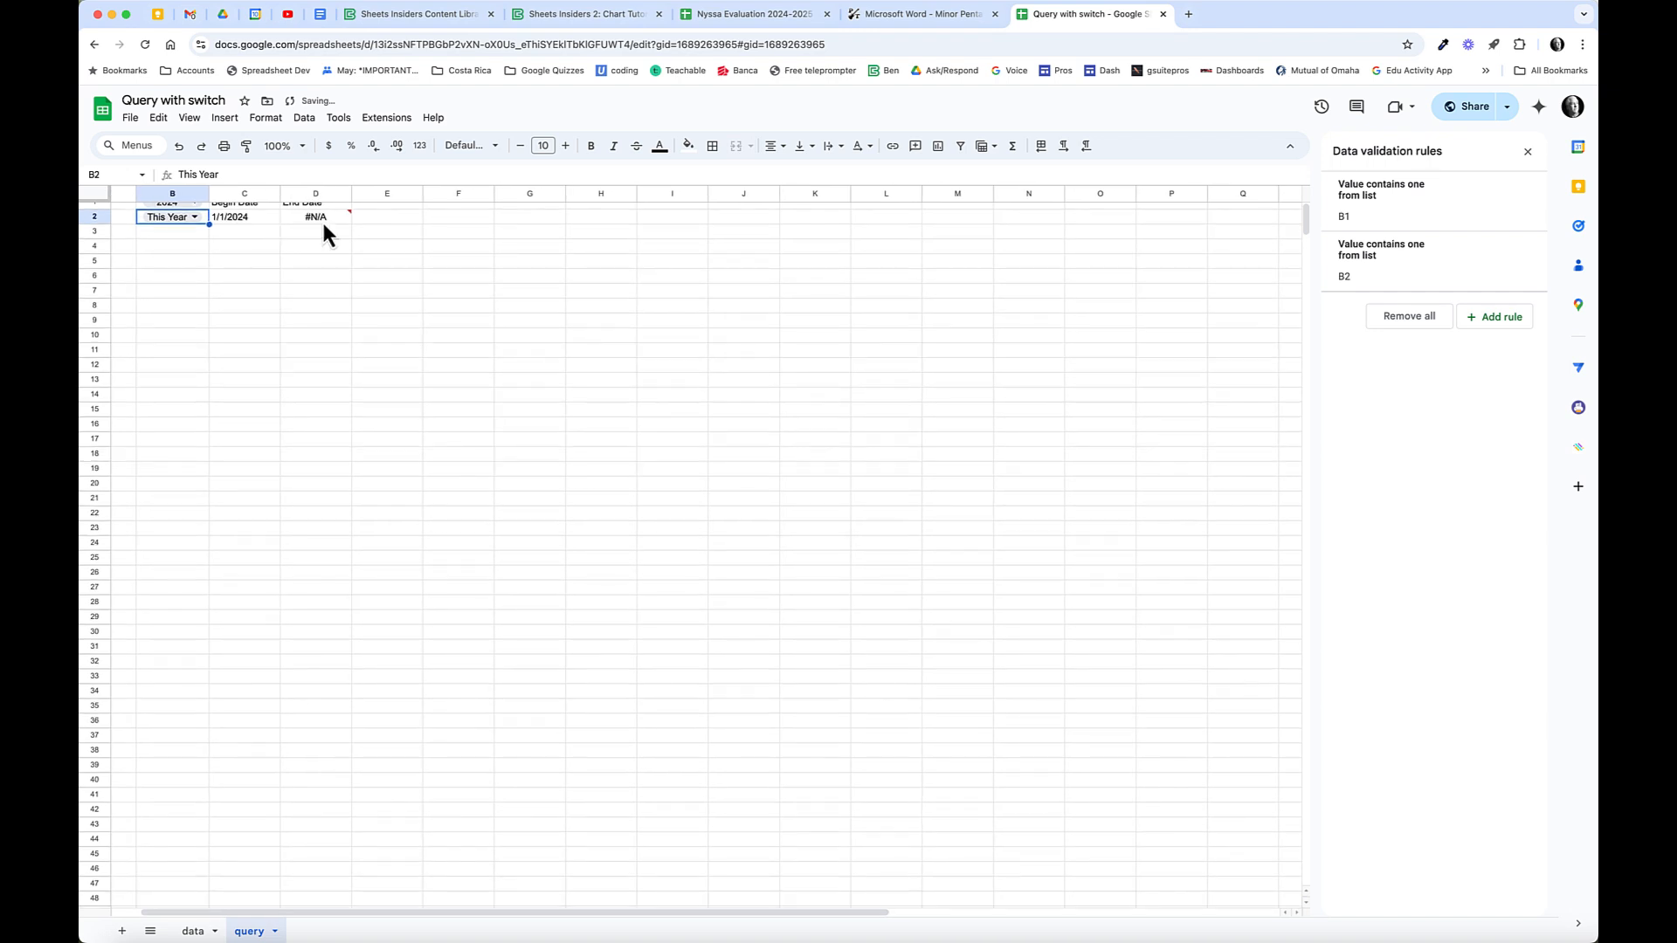
click(321, 221)
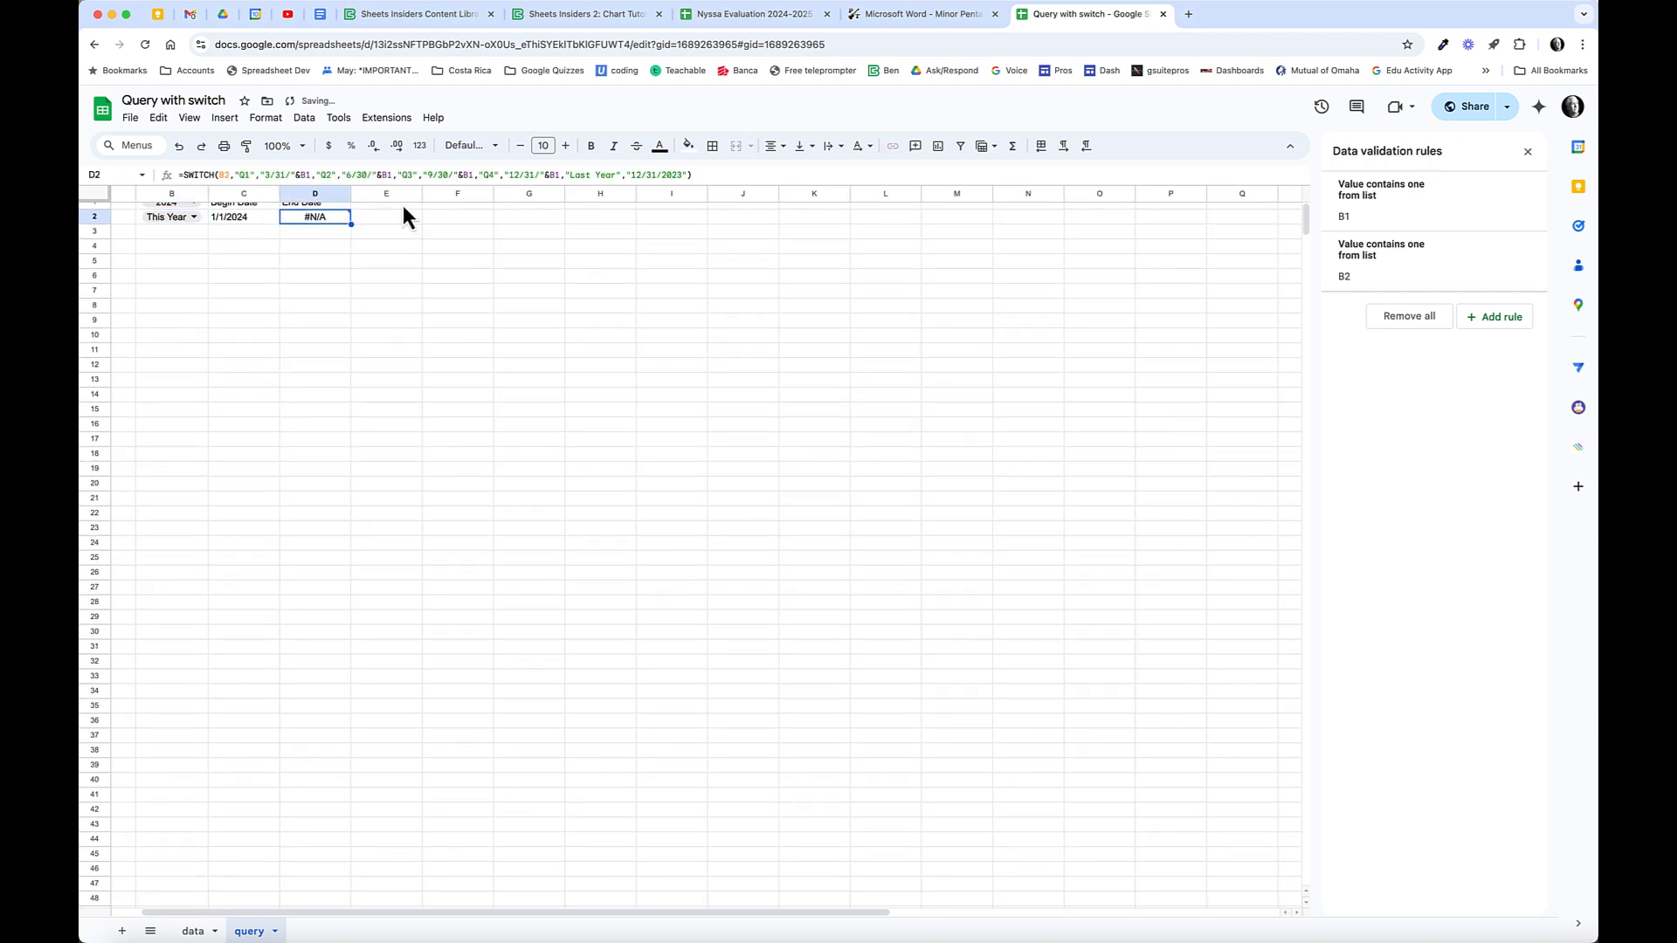
click(684, 174)
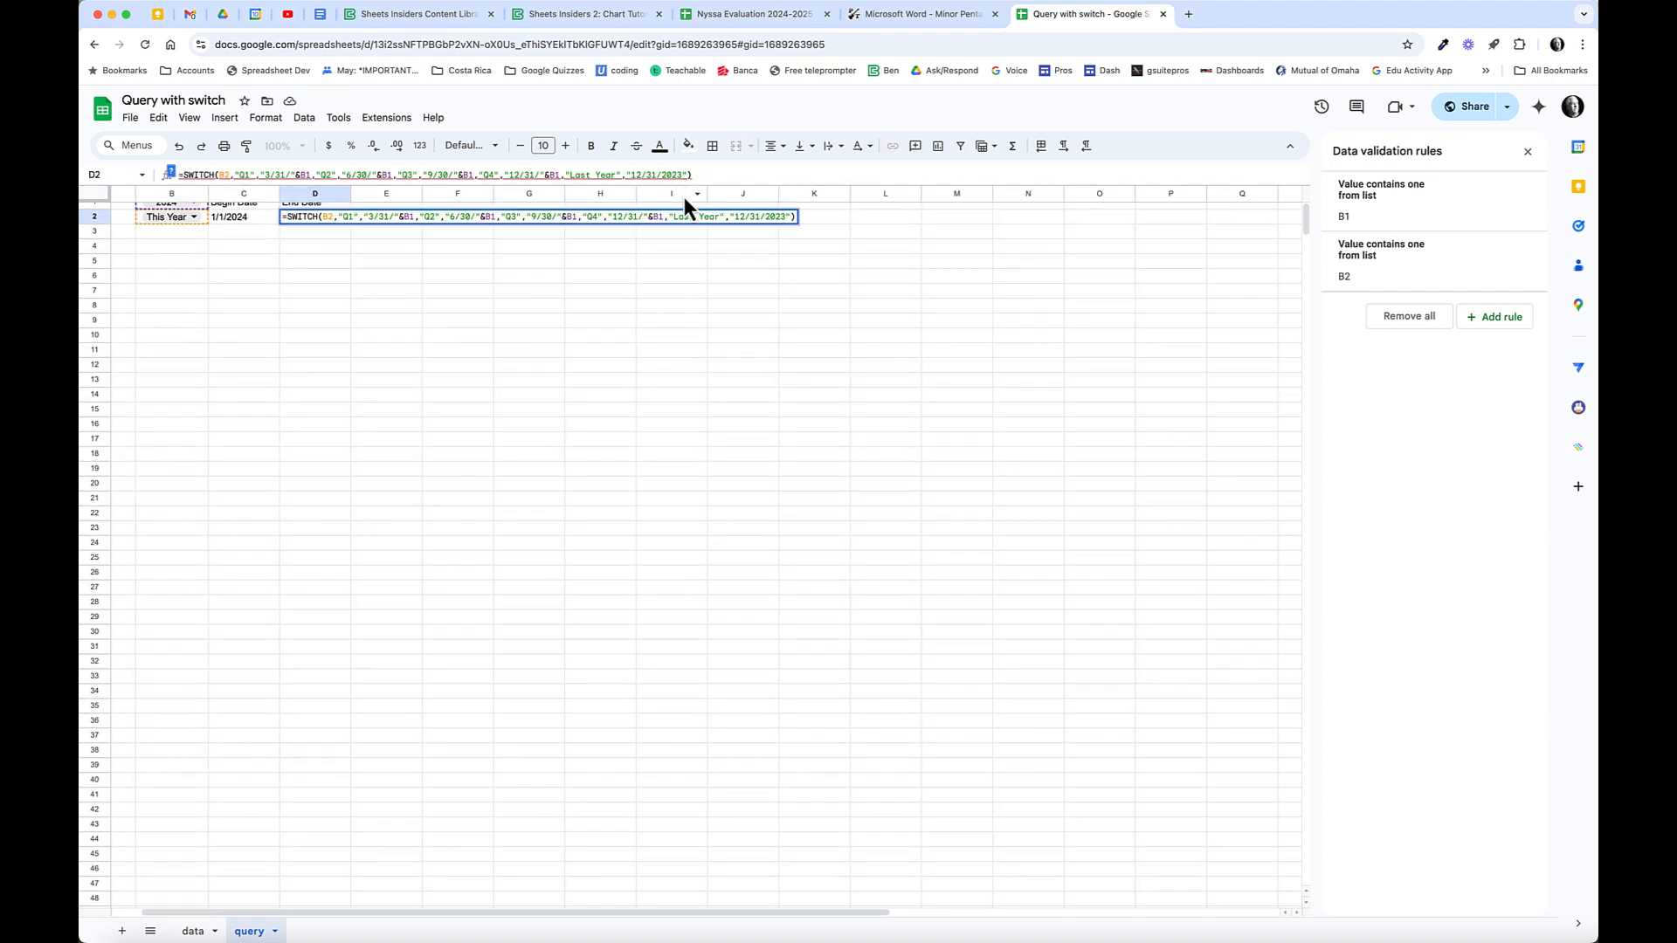
text(,)
text("Last Year","1/1/2023")
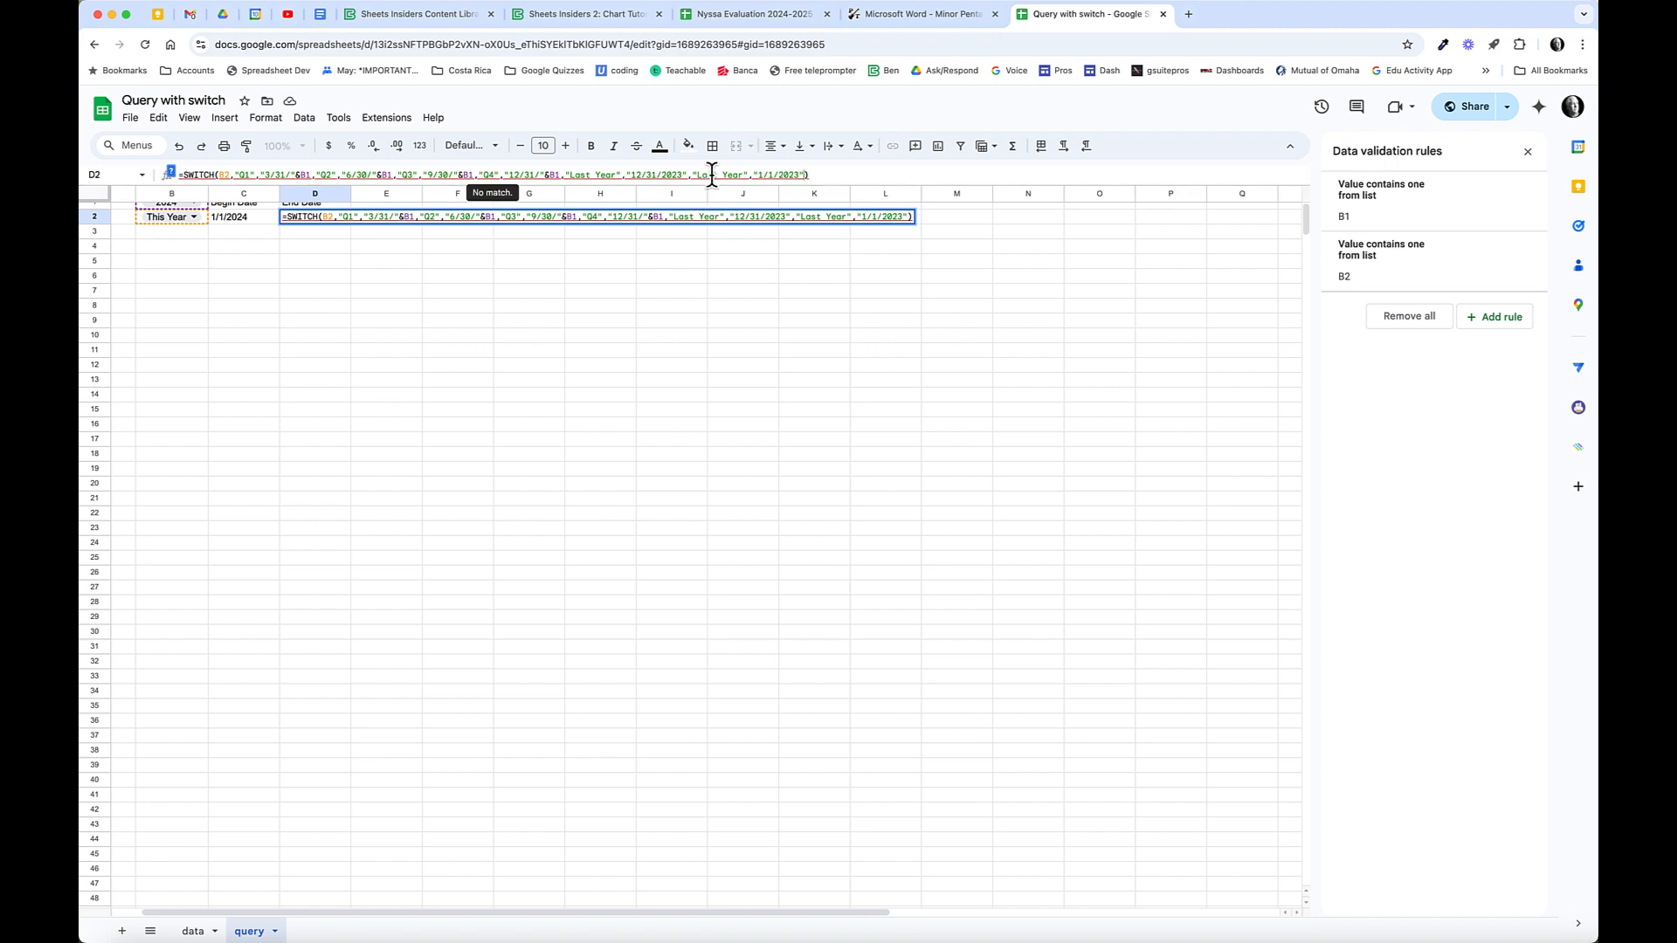
Change the appended case in the D2 formula to "This Year" with the end date "12/31/2024".
double_click(702, 175)
text(This)
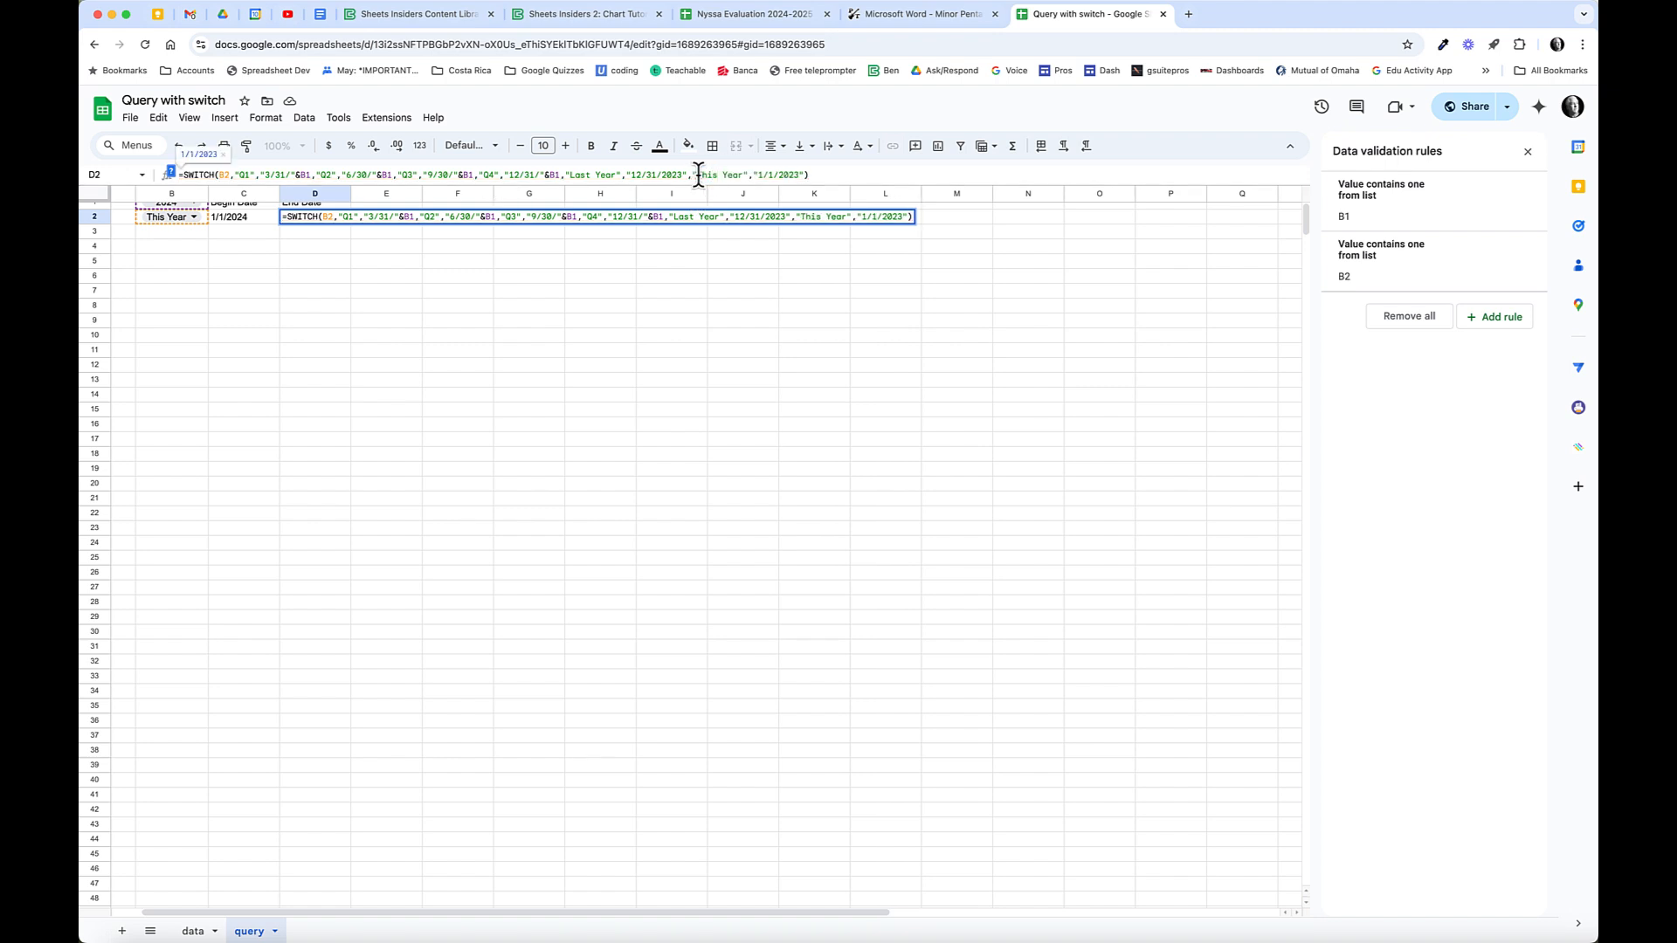
click(774, 175)
text(2)
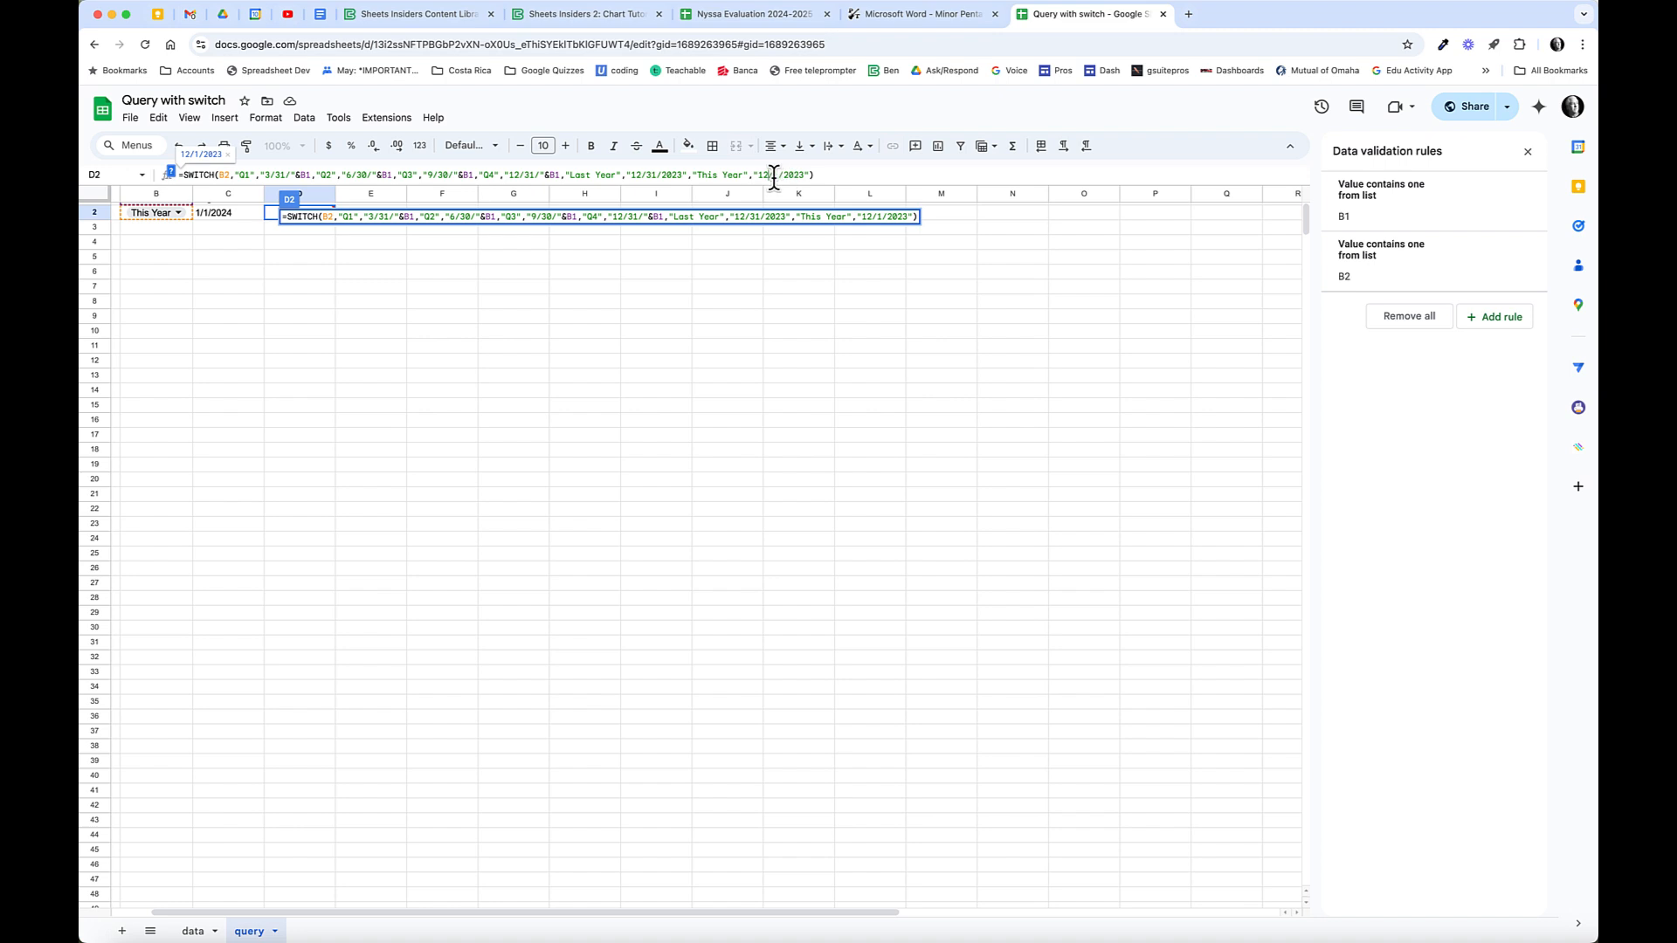
key(Return)
click(808, 192)
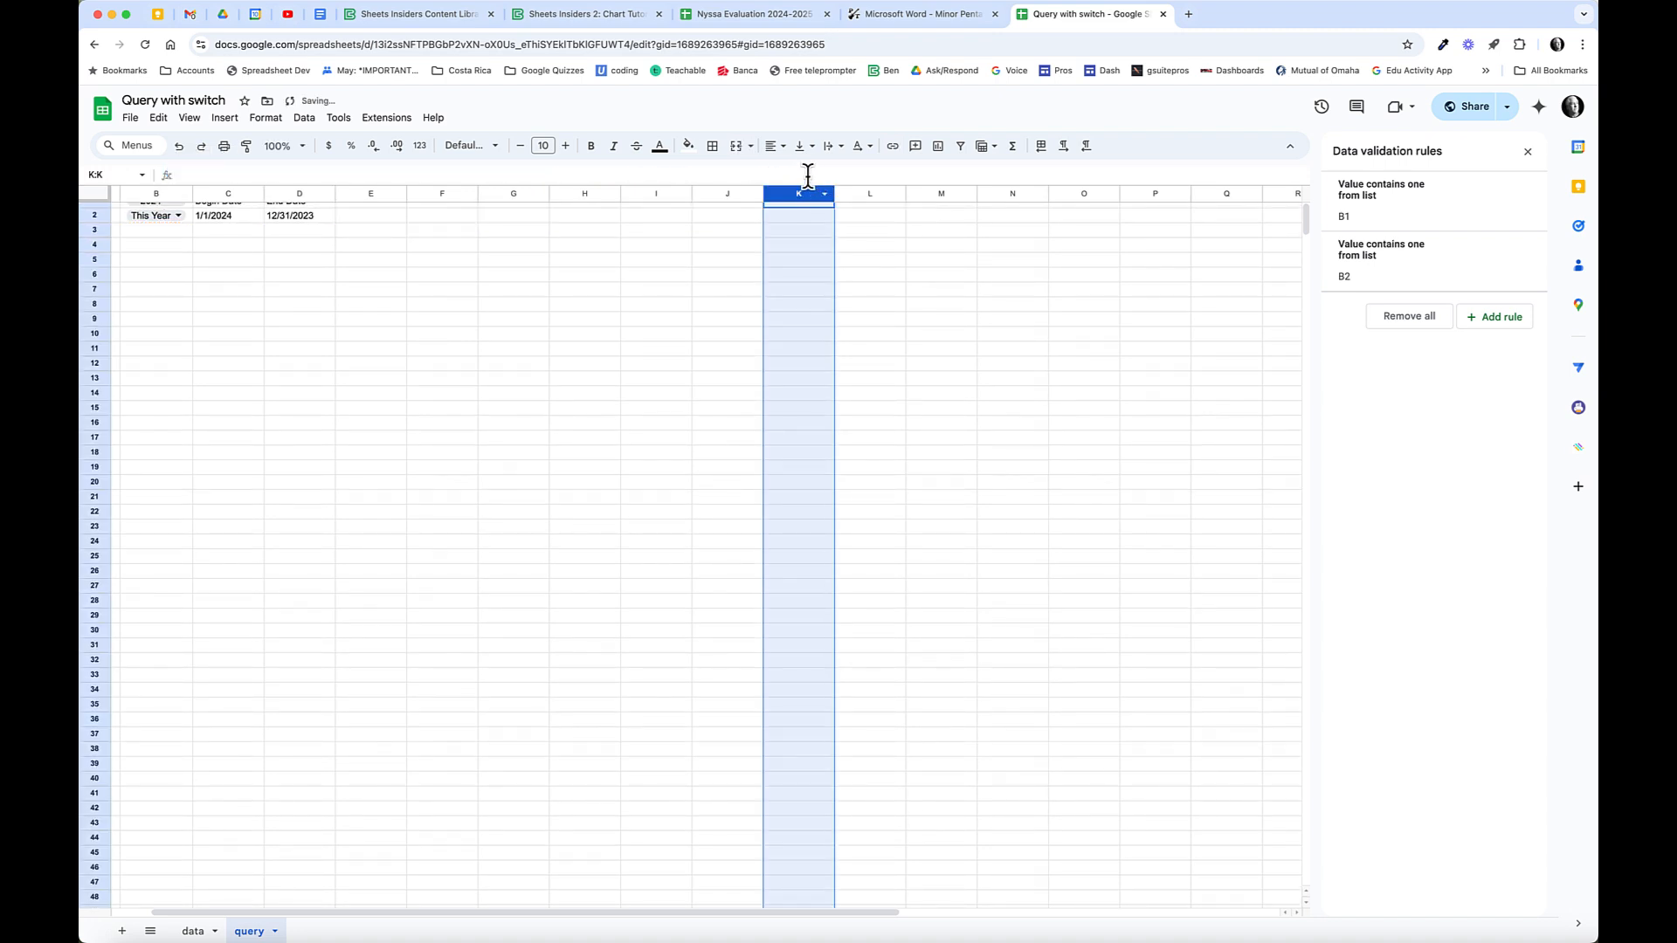
click(313, 218)
click(812, 175)
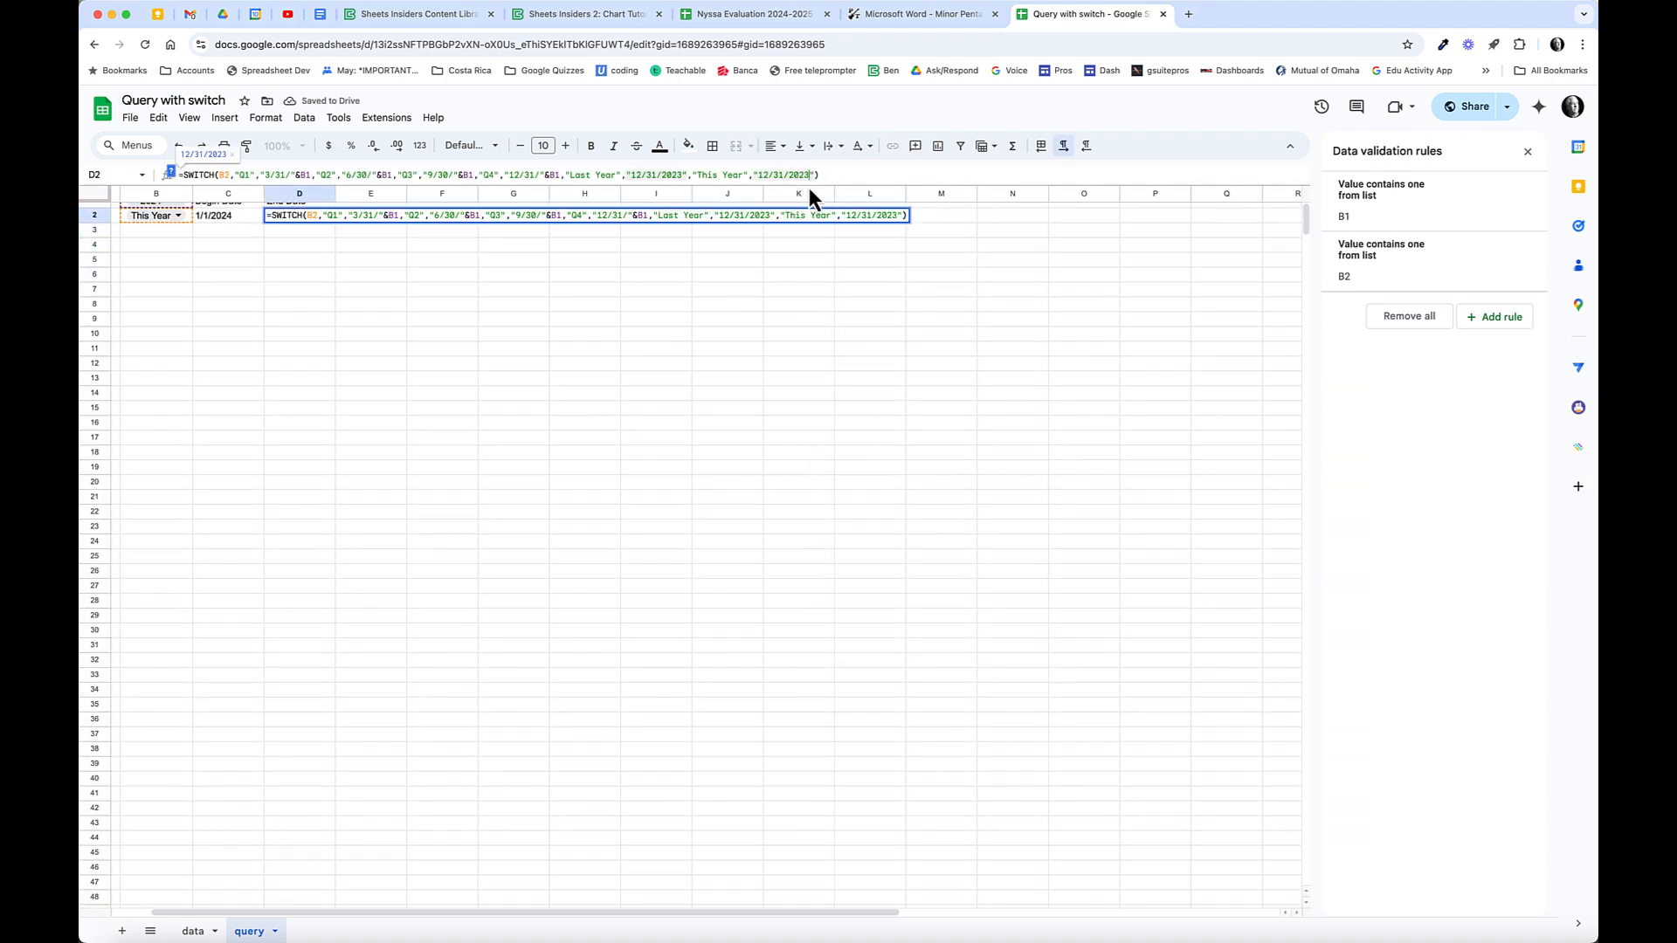
key(Return)
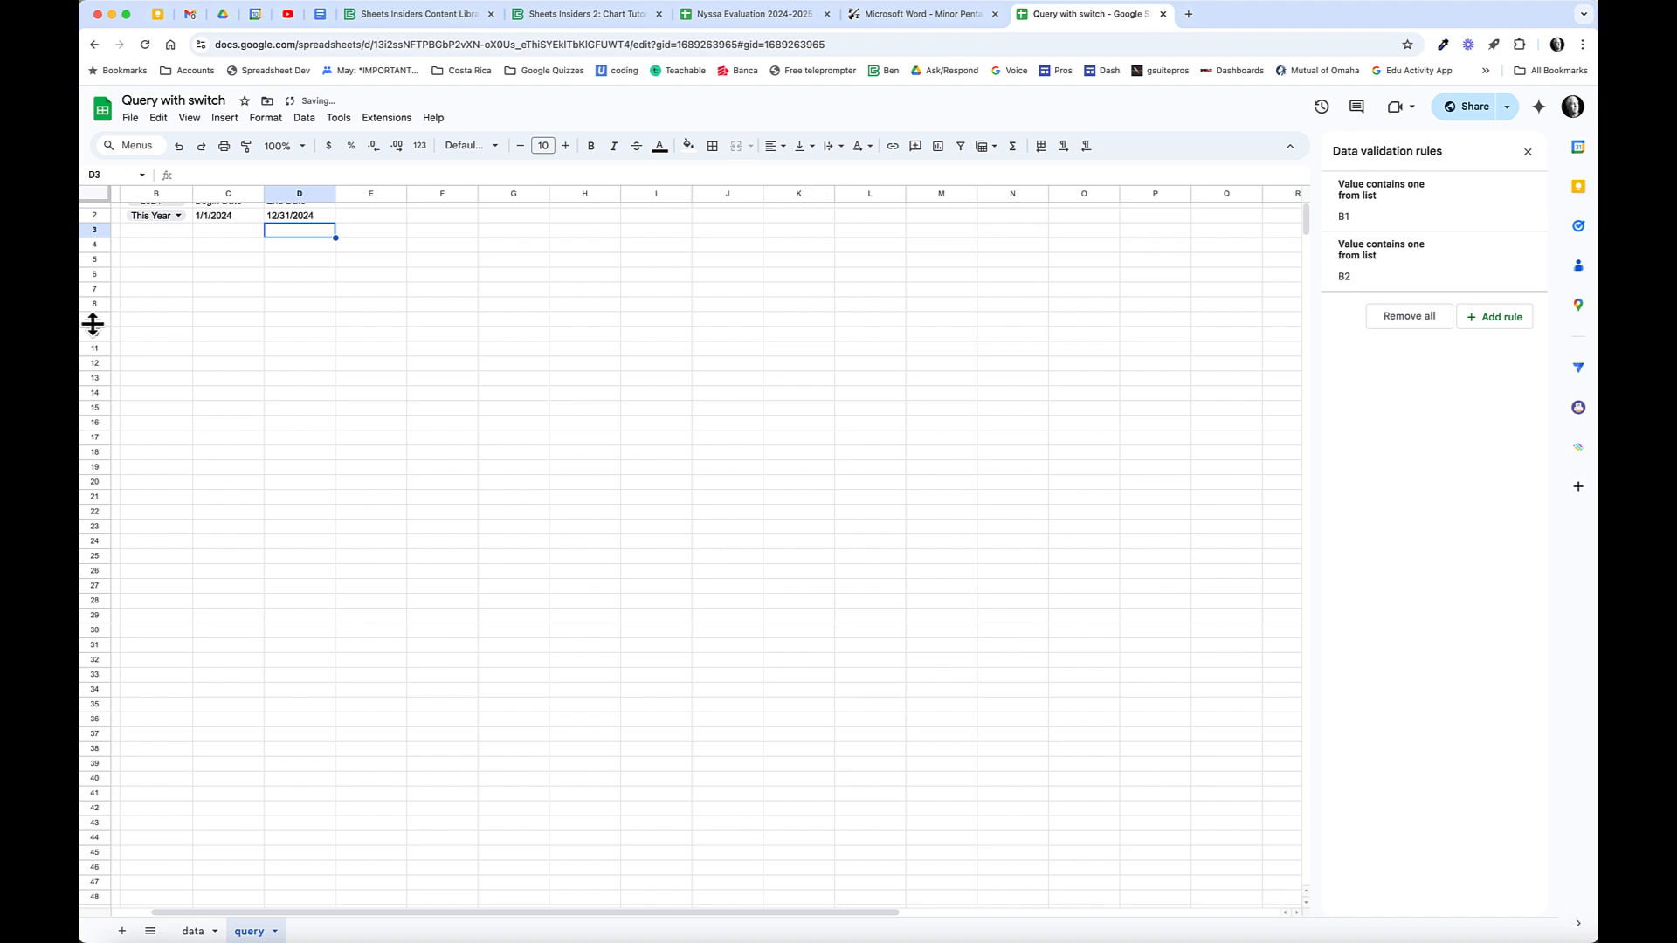
Test the date formulas with period Q1, switch the year to 2023, and test Q4.
scroll(279, 226, left, 1)
scroll(279, 225, up, 1)
click(225, 226)
click(198, 250)
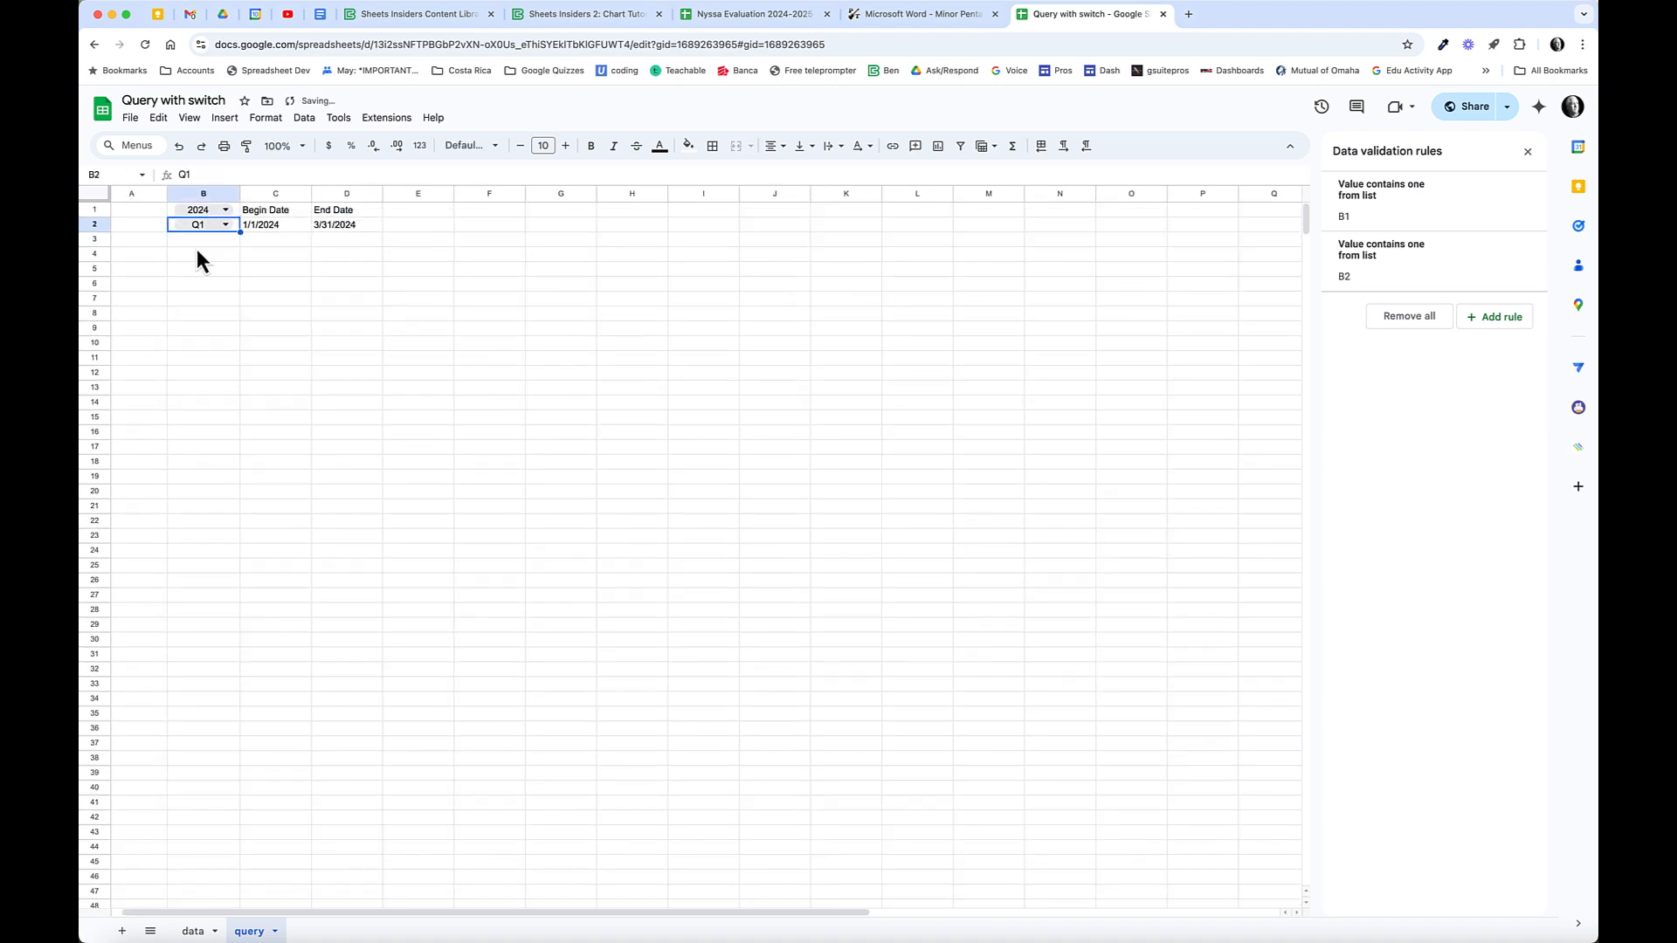
click(227, 212)
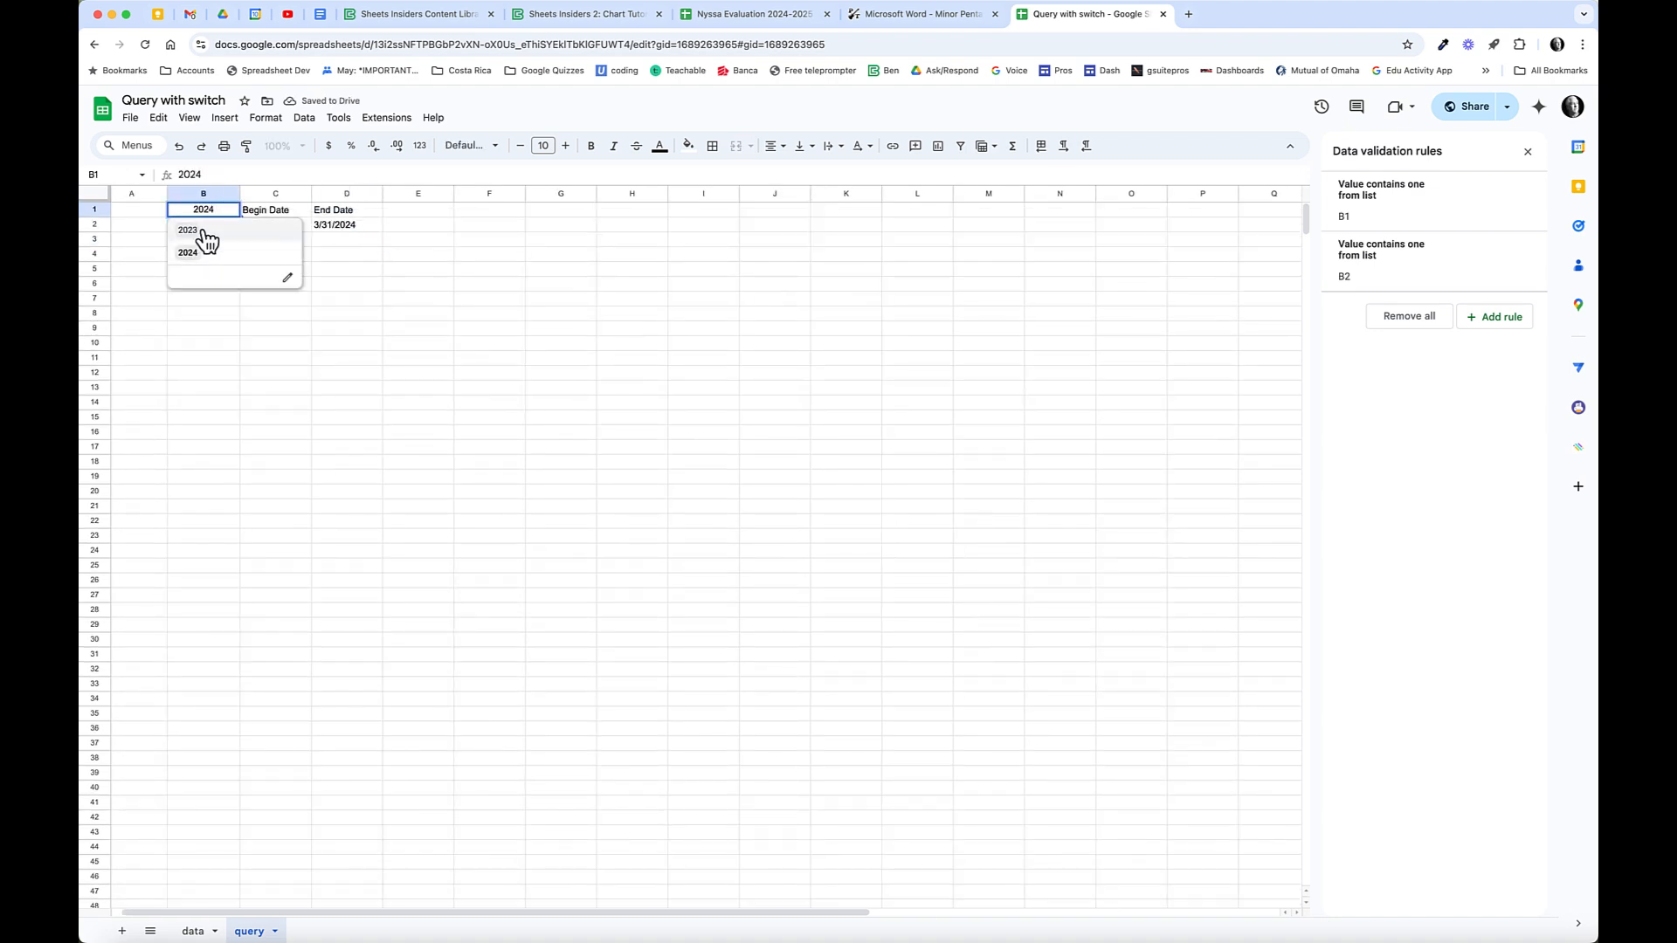
click(206, 246)
click(226, 225)
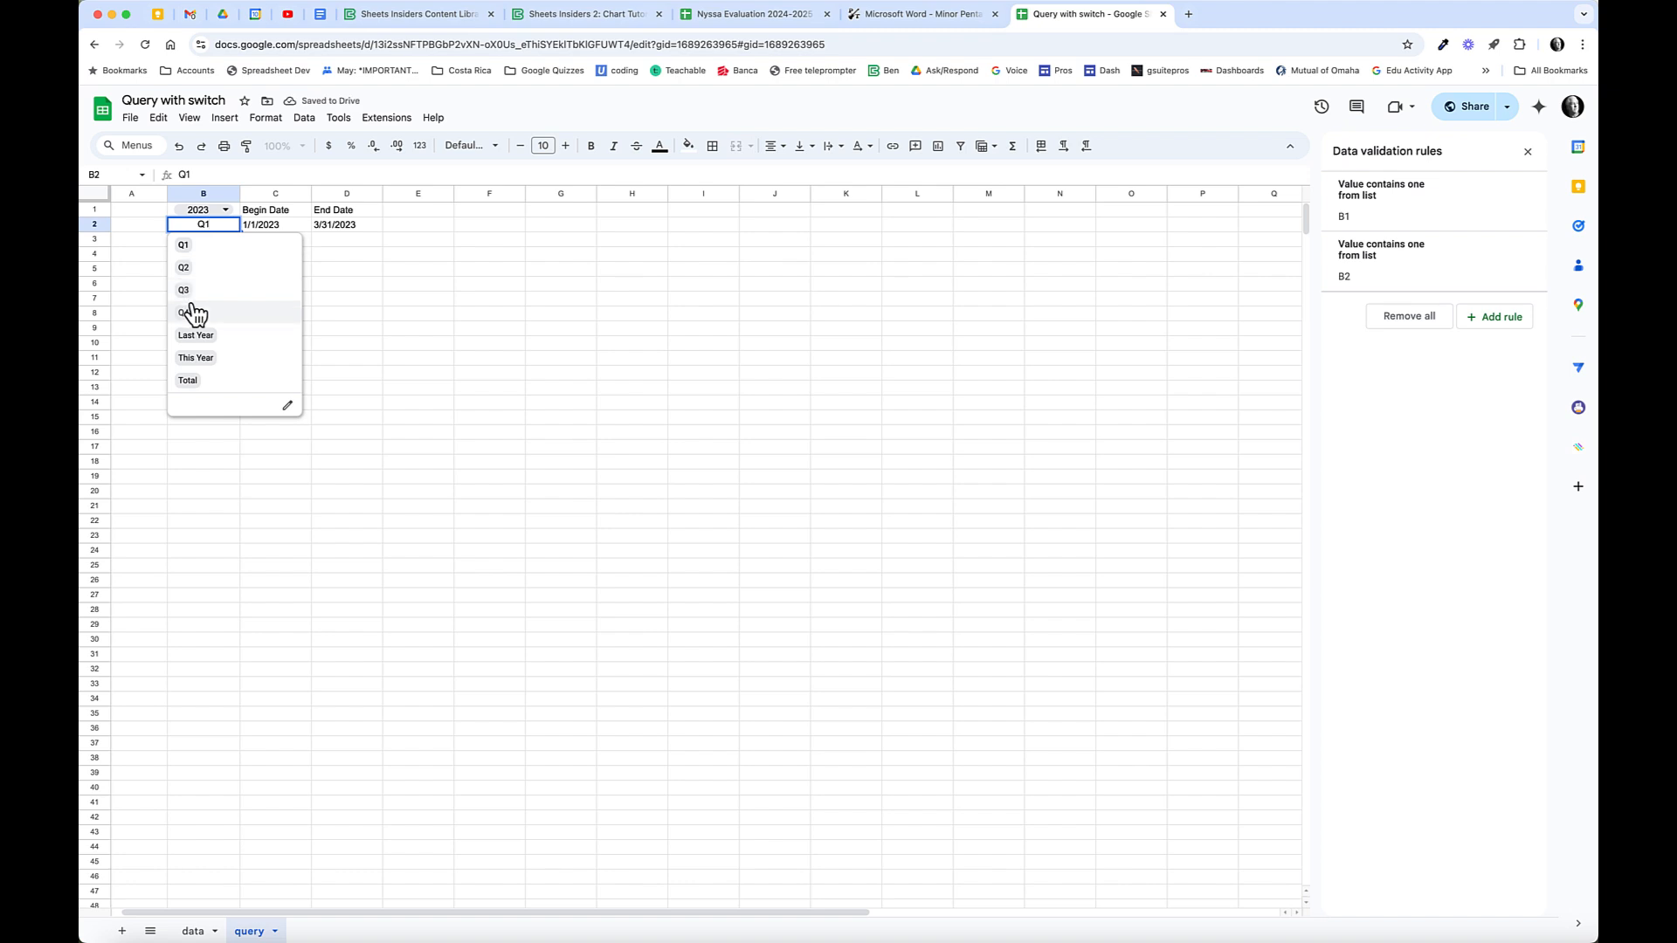
click(196, 313)
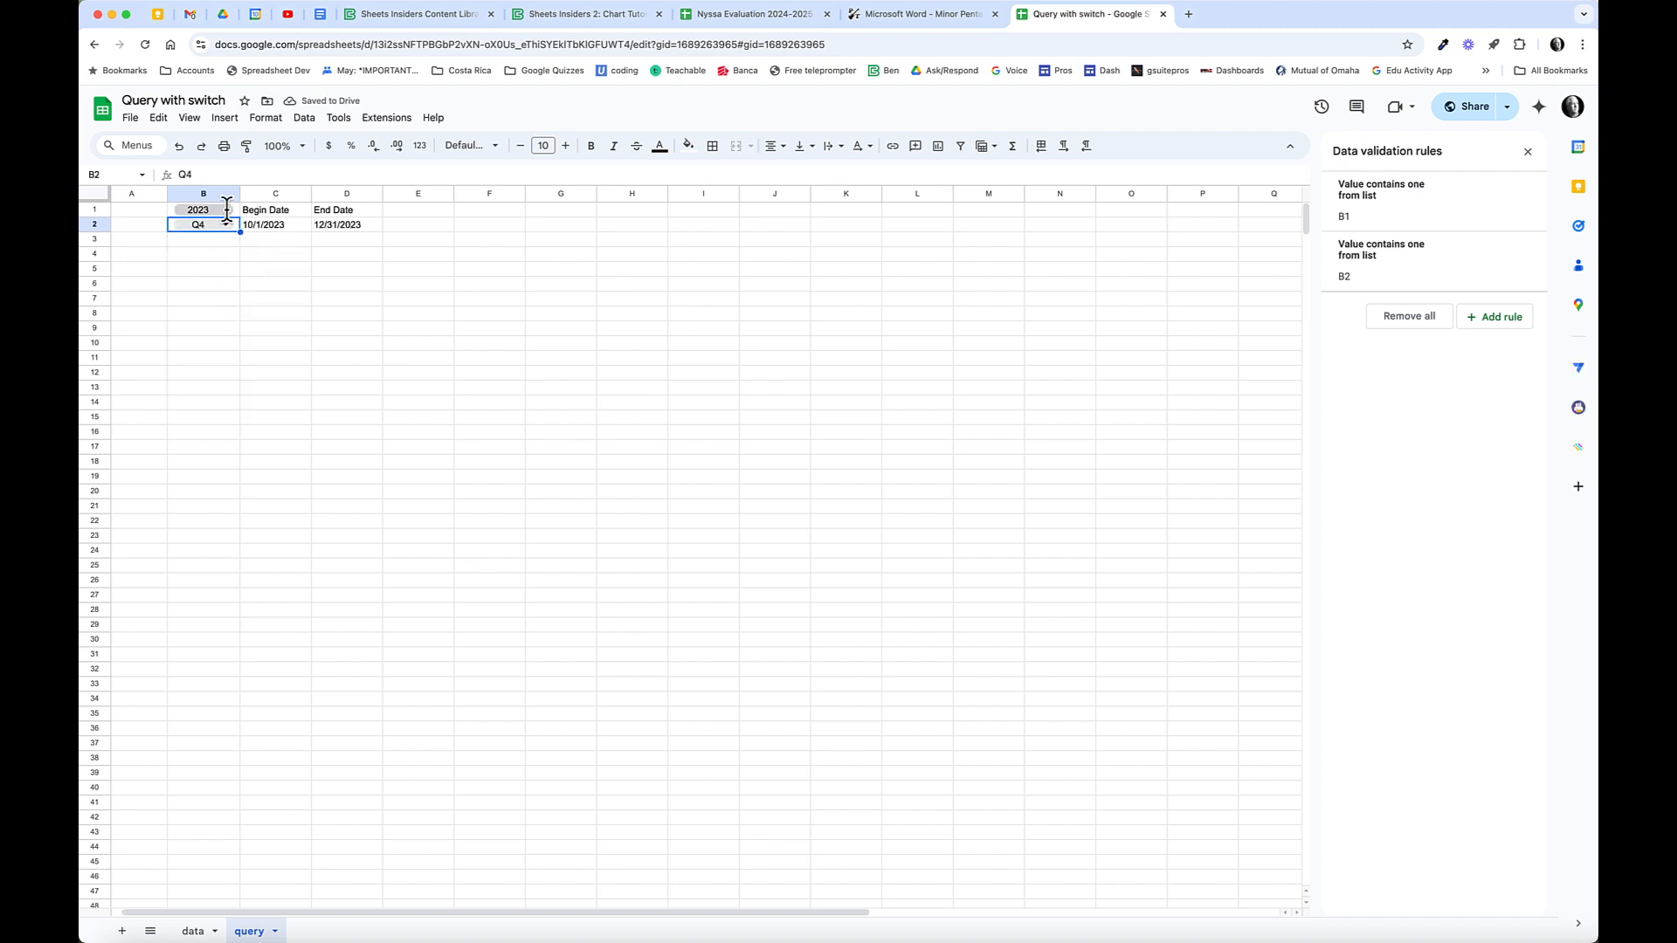
Set the year back to 2024 and test the date formulas with the Last Year and This Year periods.
click(226, 211)
click(194, 254)
click(227, 226)
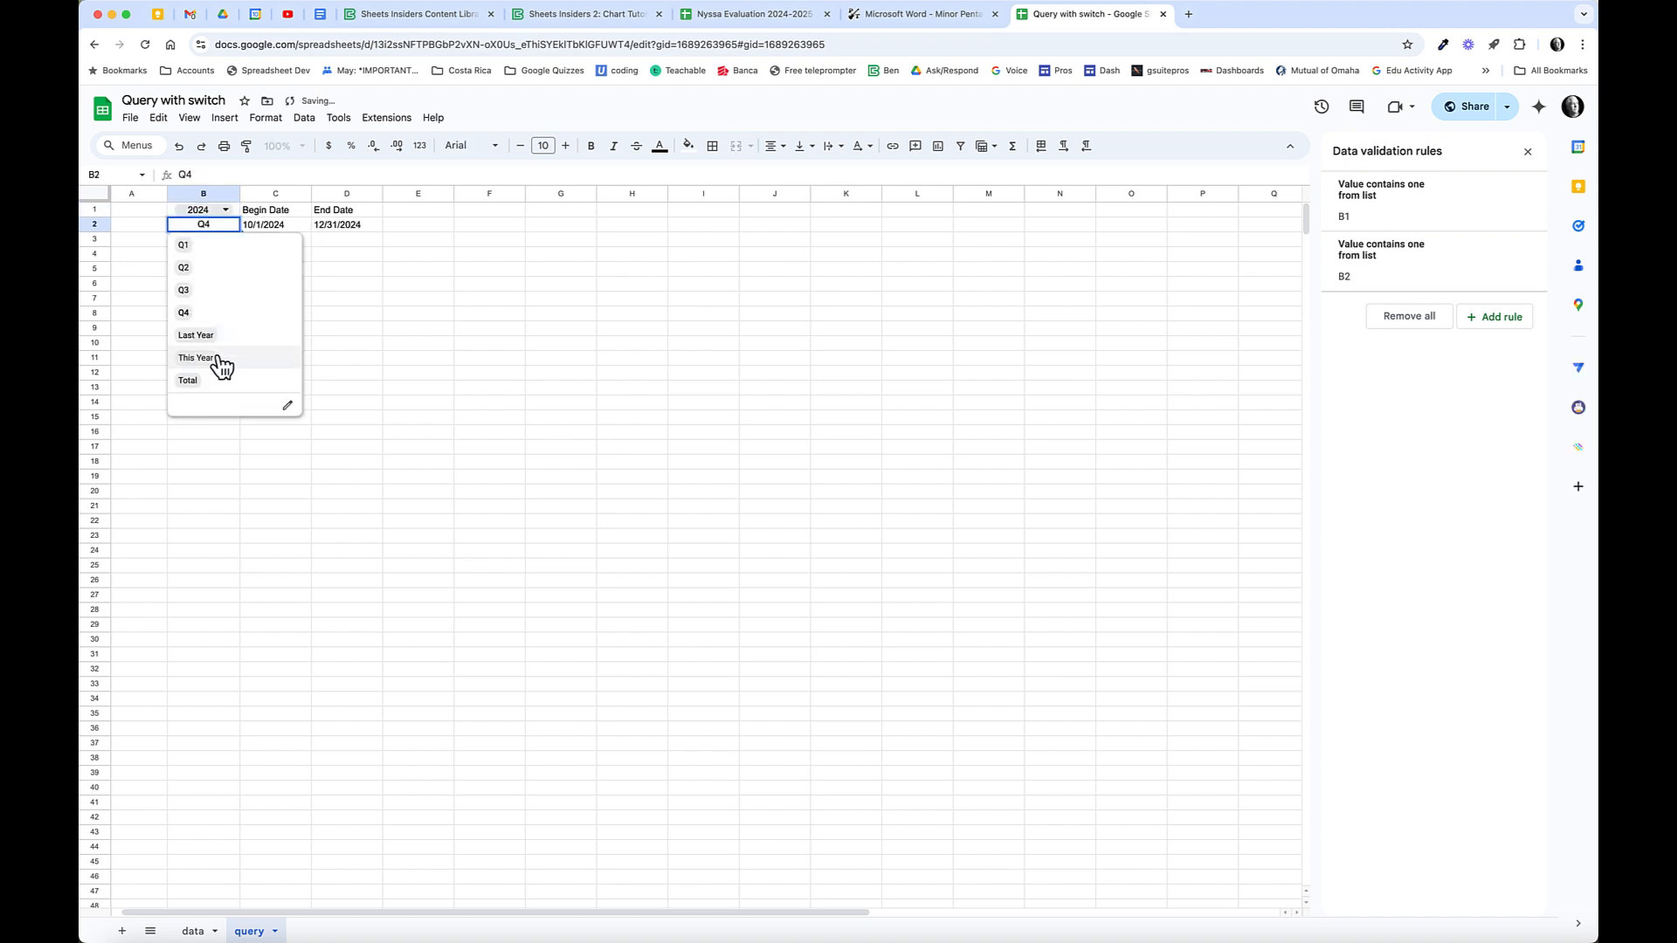
click(218, 334)
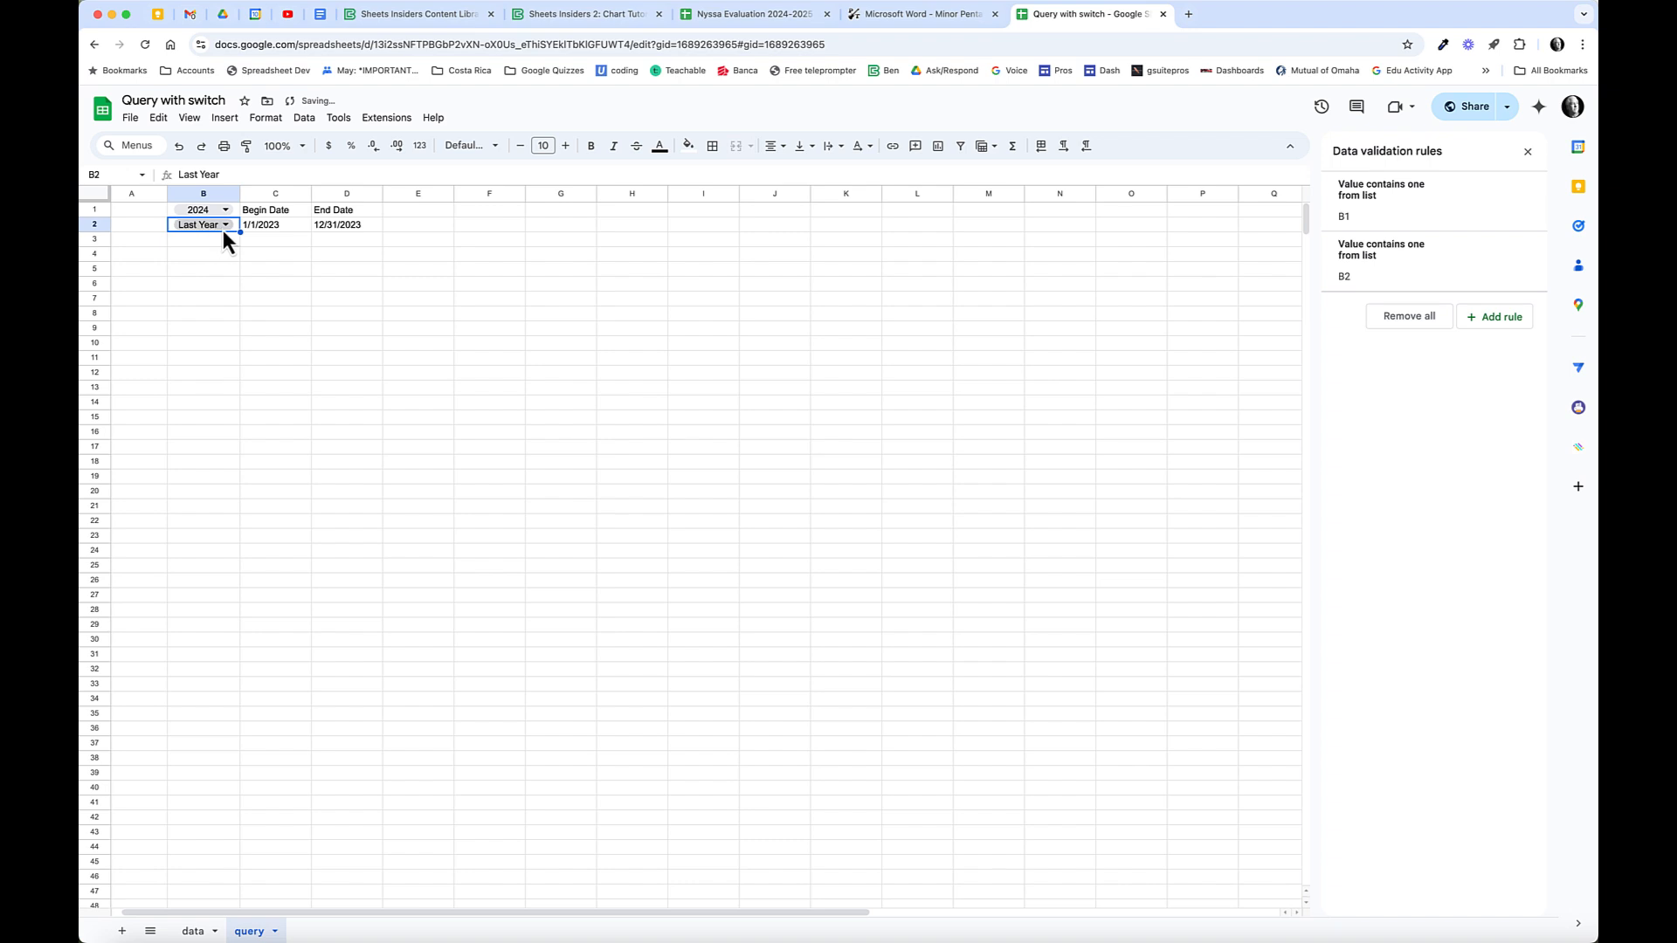
click(225, 226)
click(198, 358)
Select Total as the period in B2 and append the copied Last Year case to the C2 SWITCH formula.
click(225, 226)
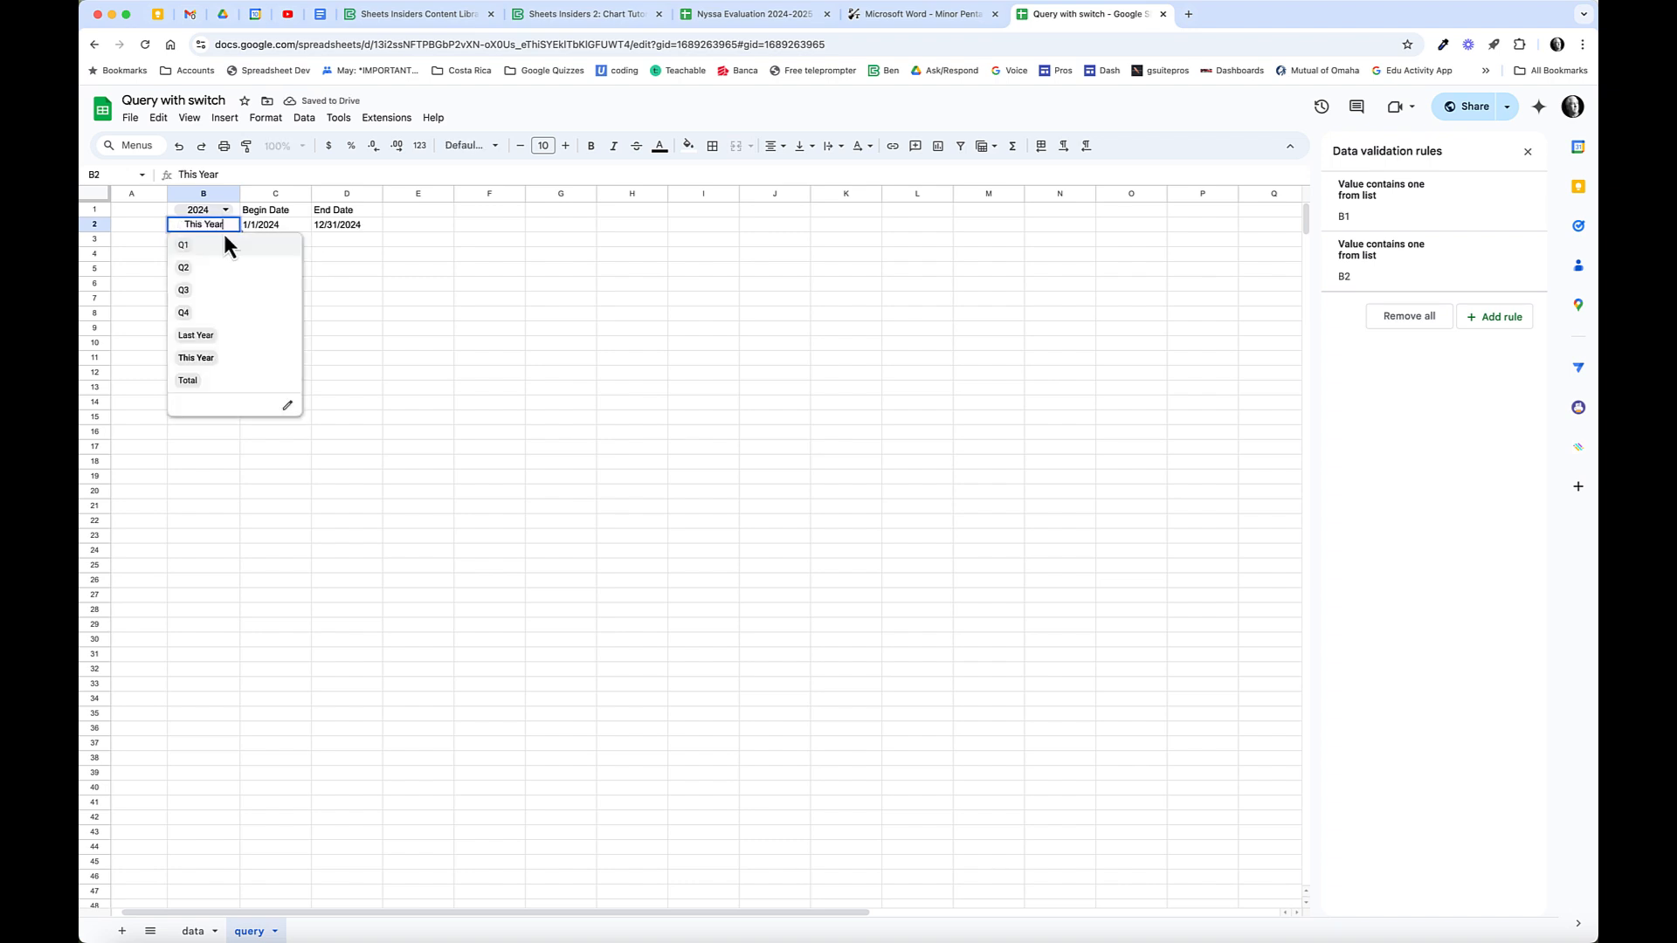
click(217, 385)
click(291, 228)
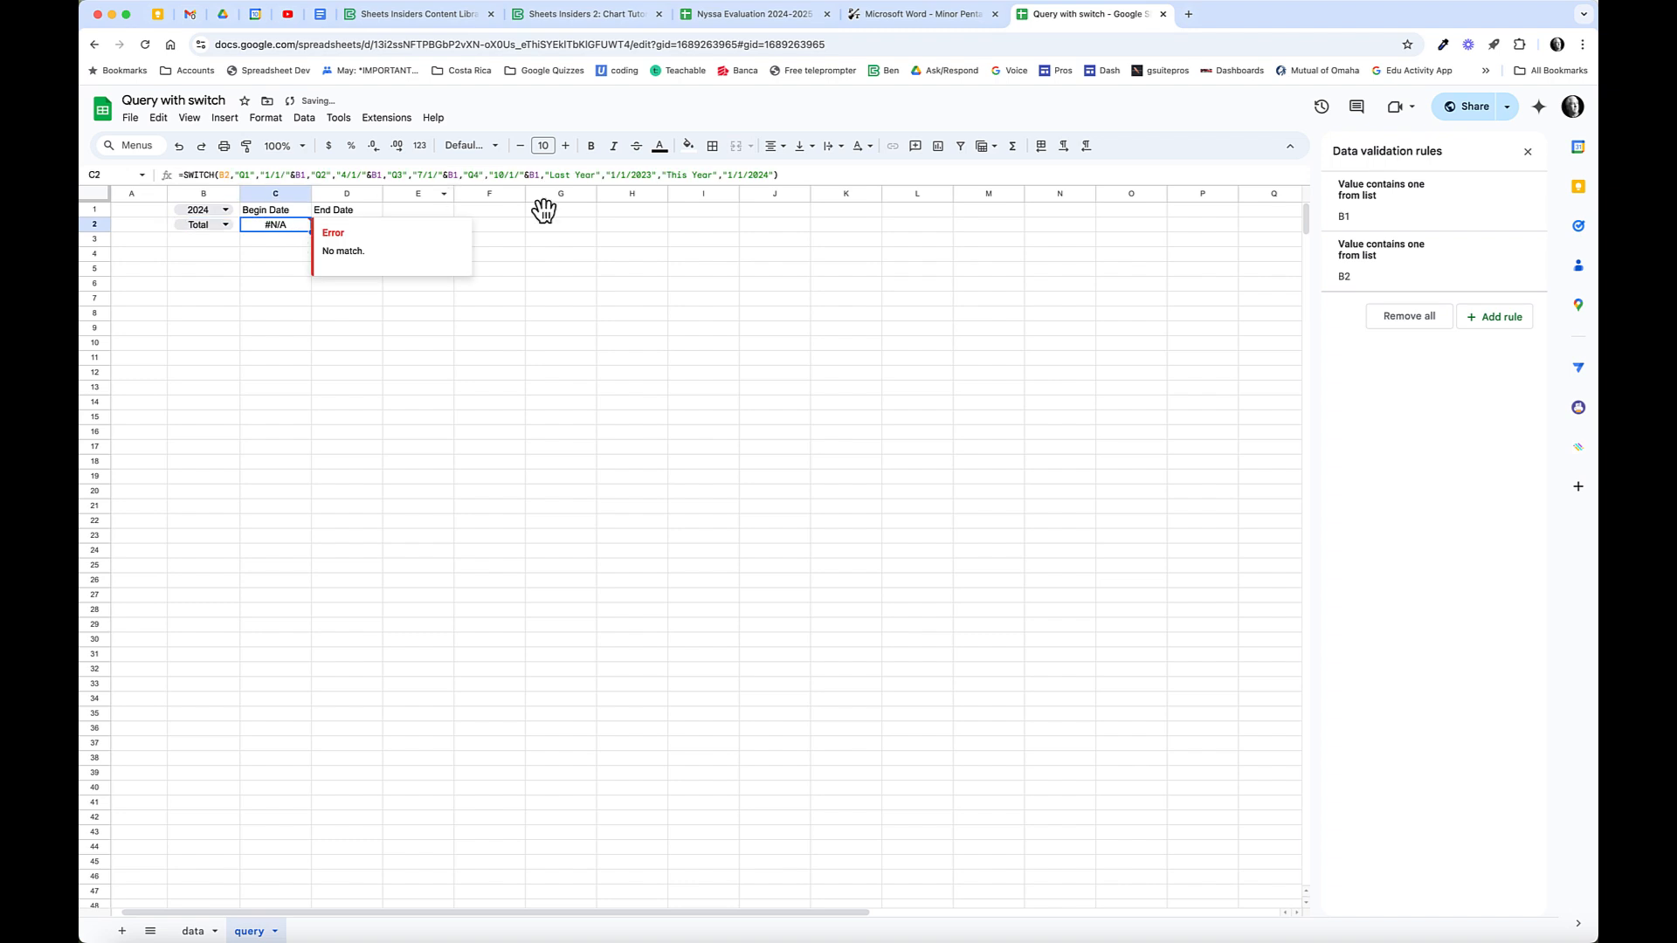
click(774, 175)
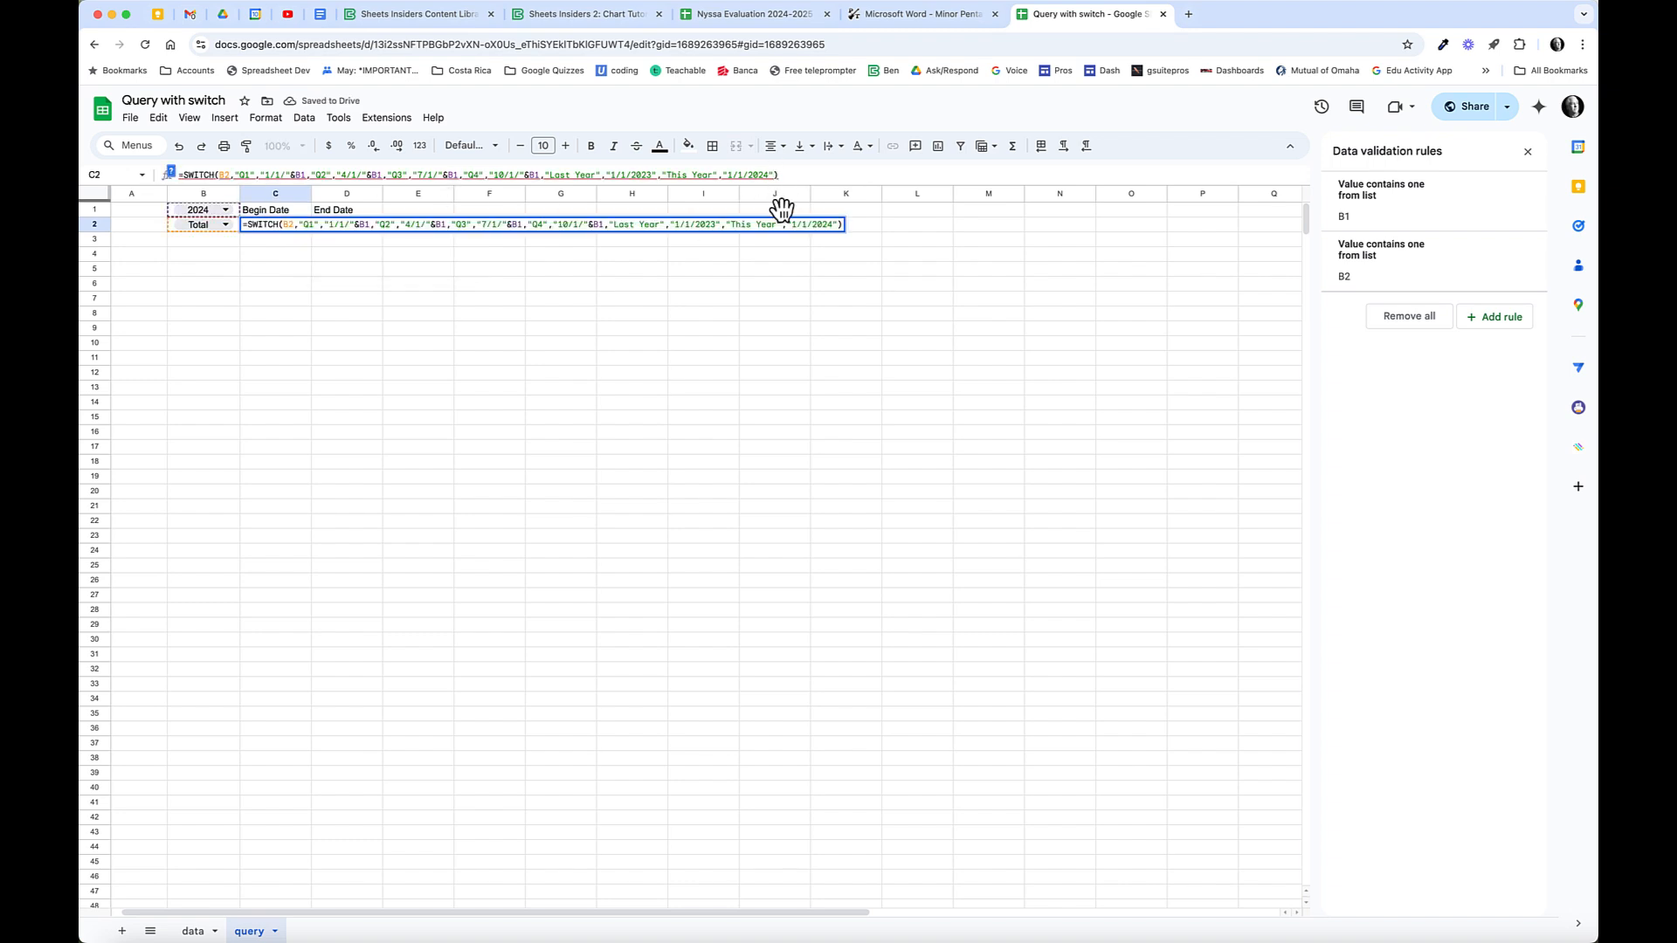
text(,)
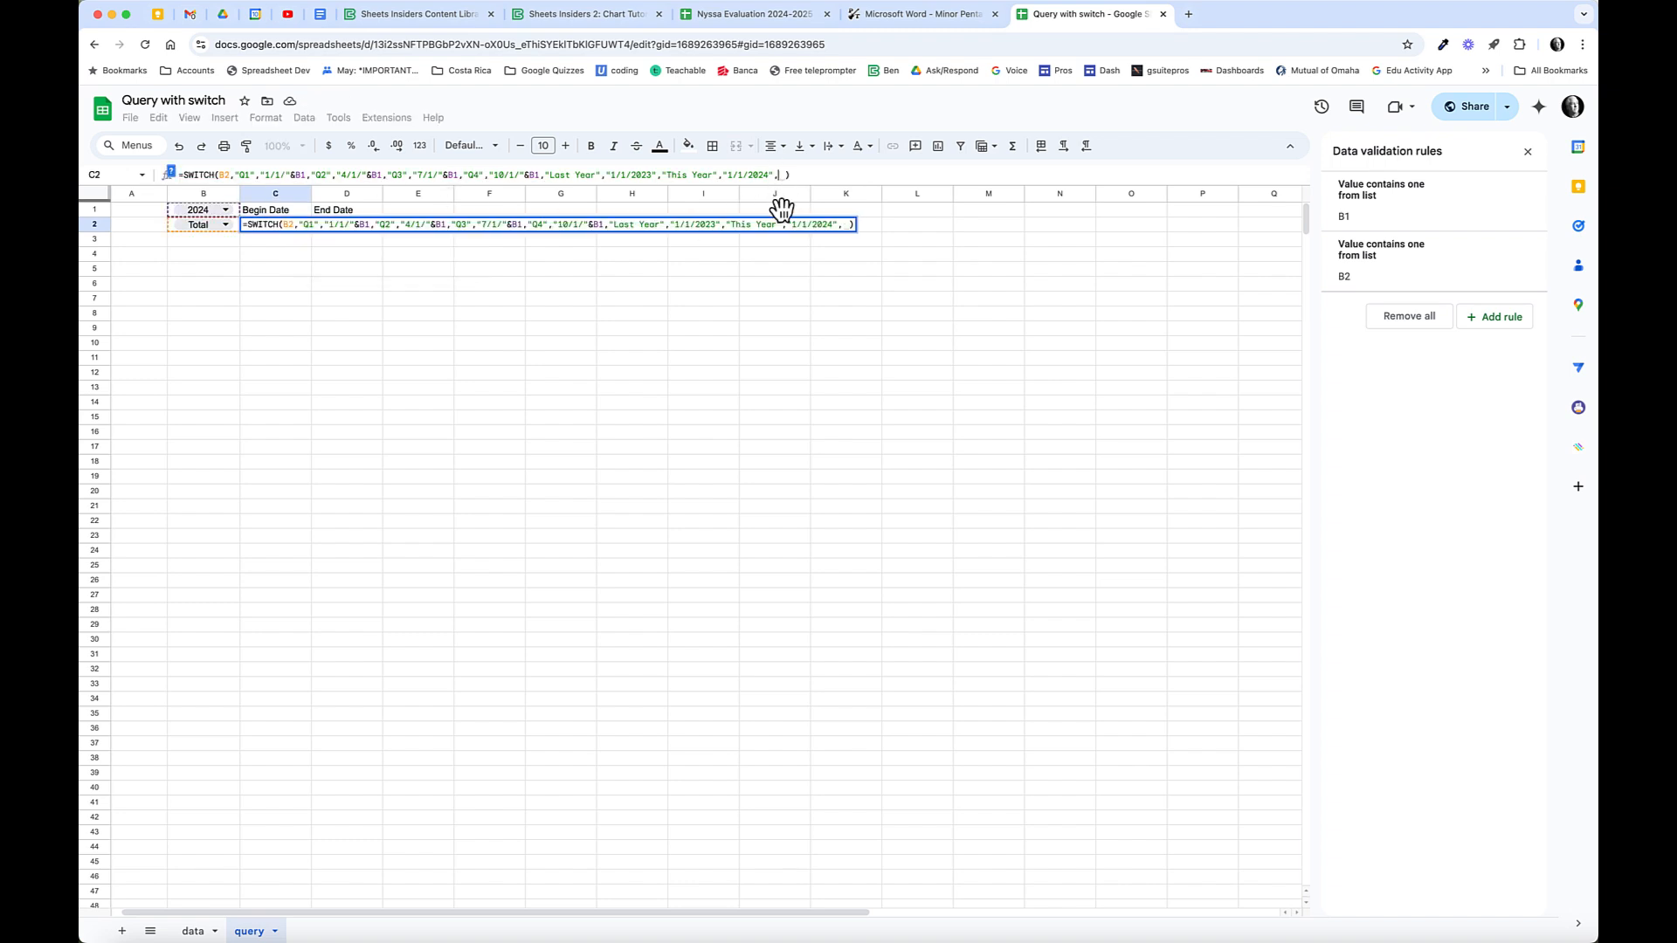
text("Last Year","1/1/2023")
scroll(778, 208, down, 1)
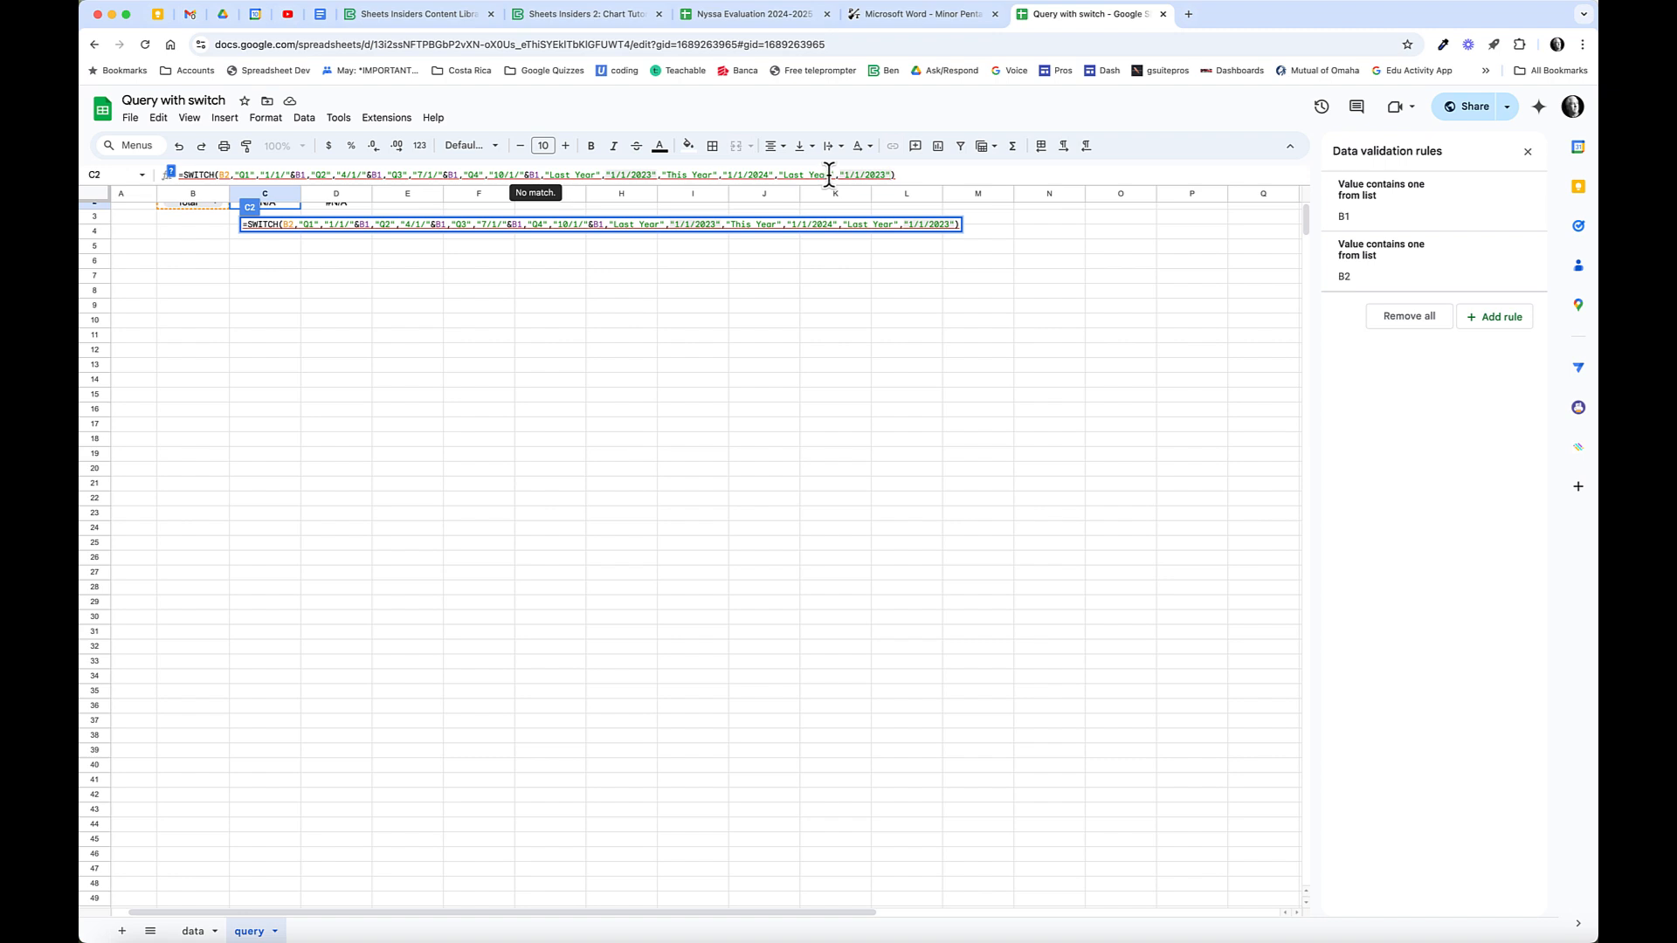
Rename the last case in the C2 formula to "Total", keeping the begin date "1/1/2023".
drag(830, 174, 781, 175)
text(Tot)
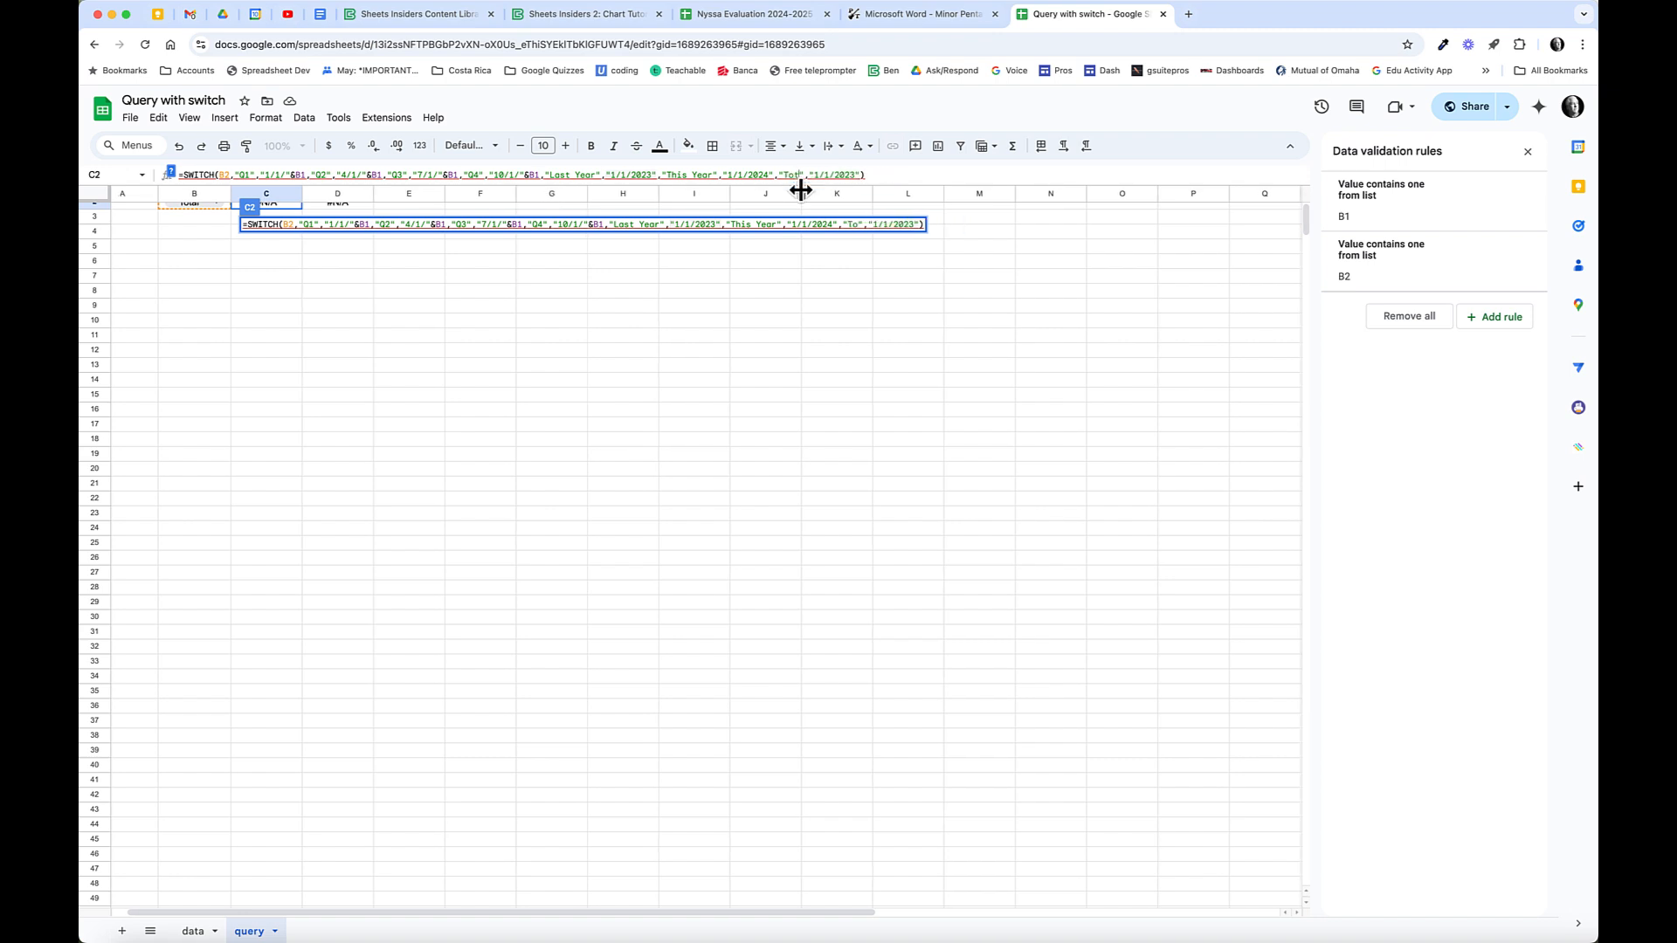
text(al)
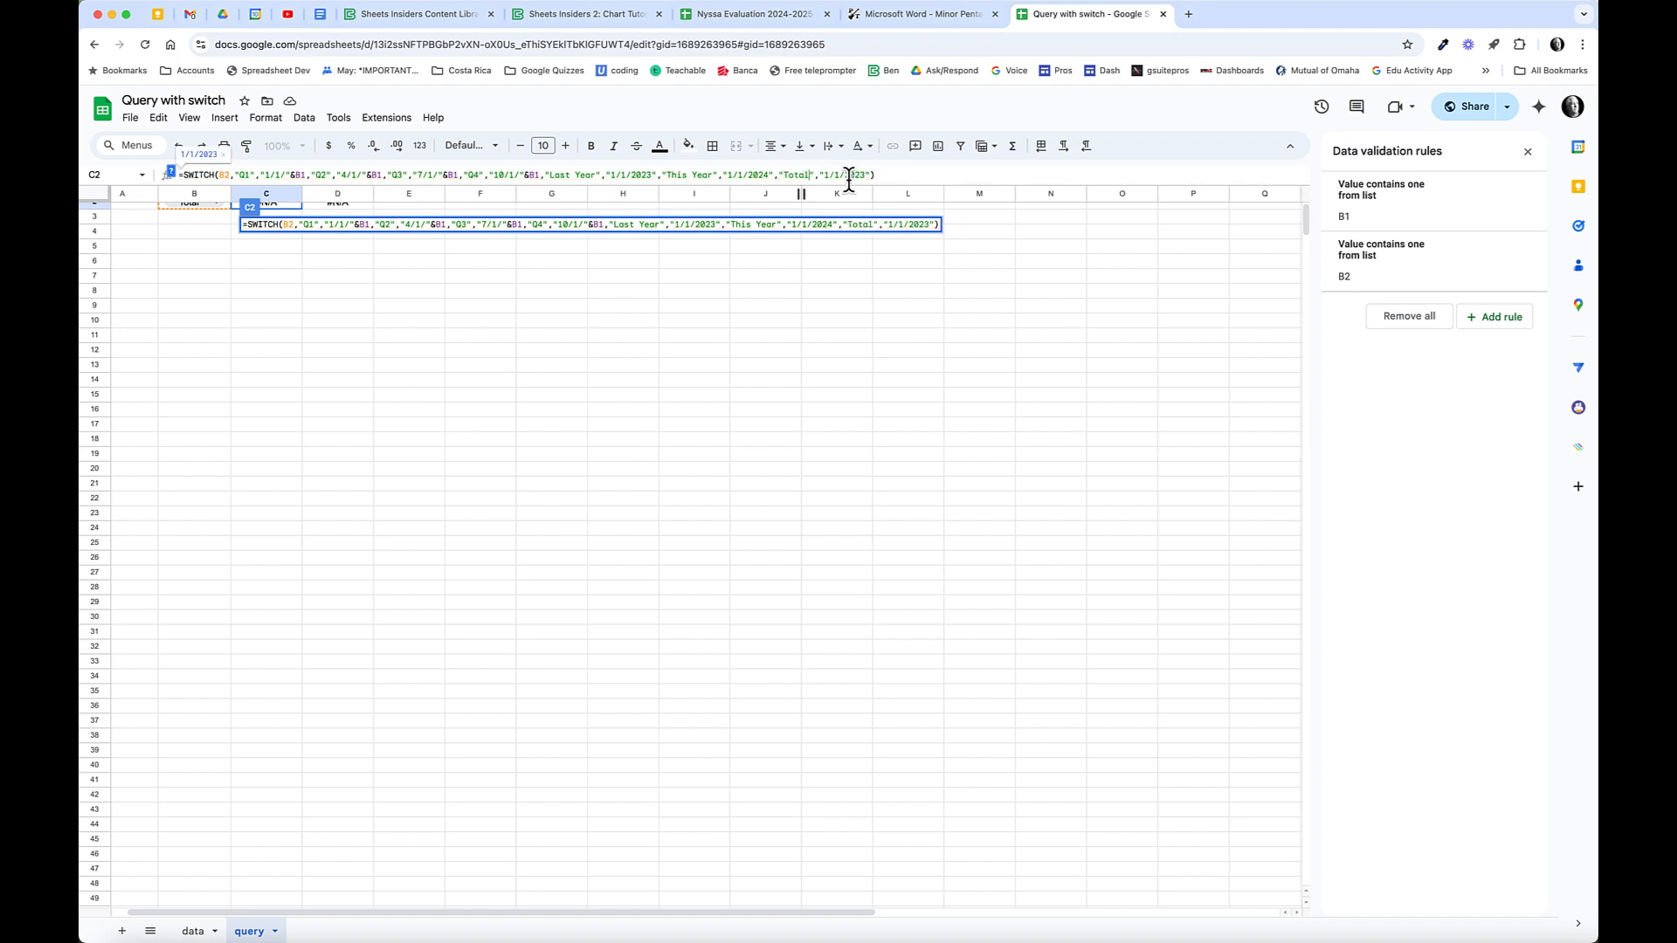
key(Return)
Append the copied Last Year case with its 1/1/2023 date to the end of the D2 SWITCH formula.
scroll(232, 295, up, 1)
scroll(236, 218, right, 2)
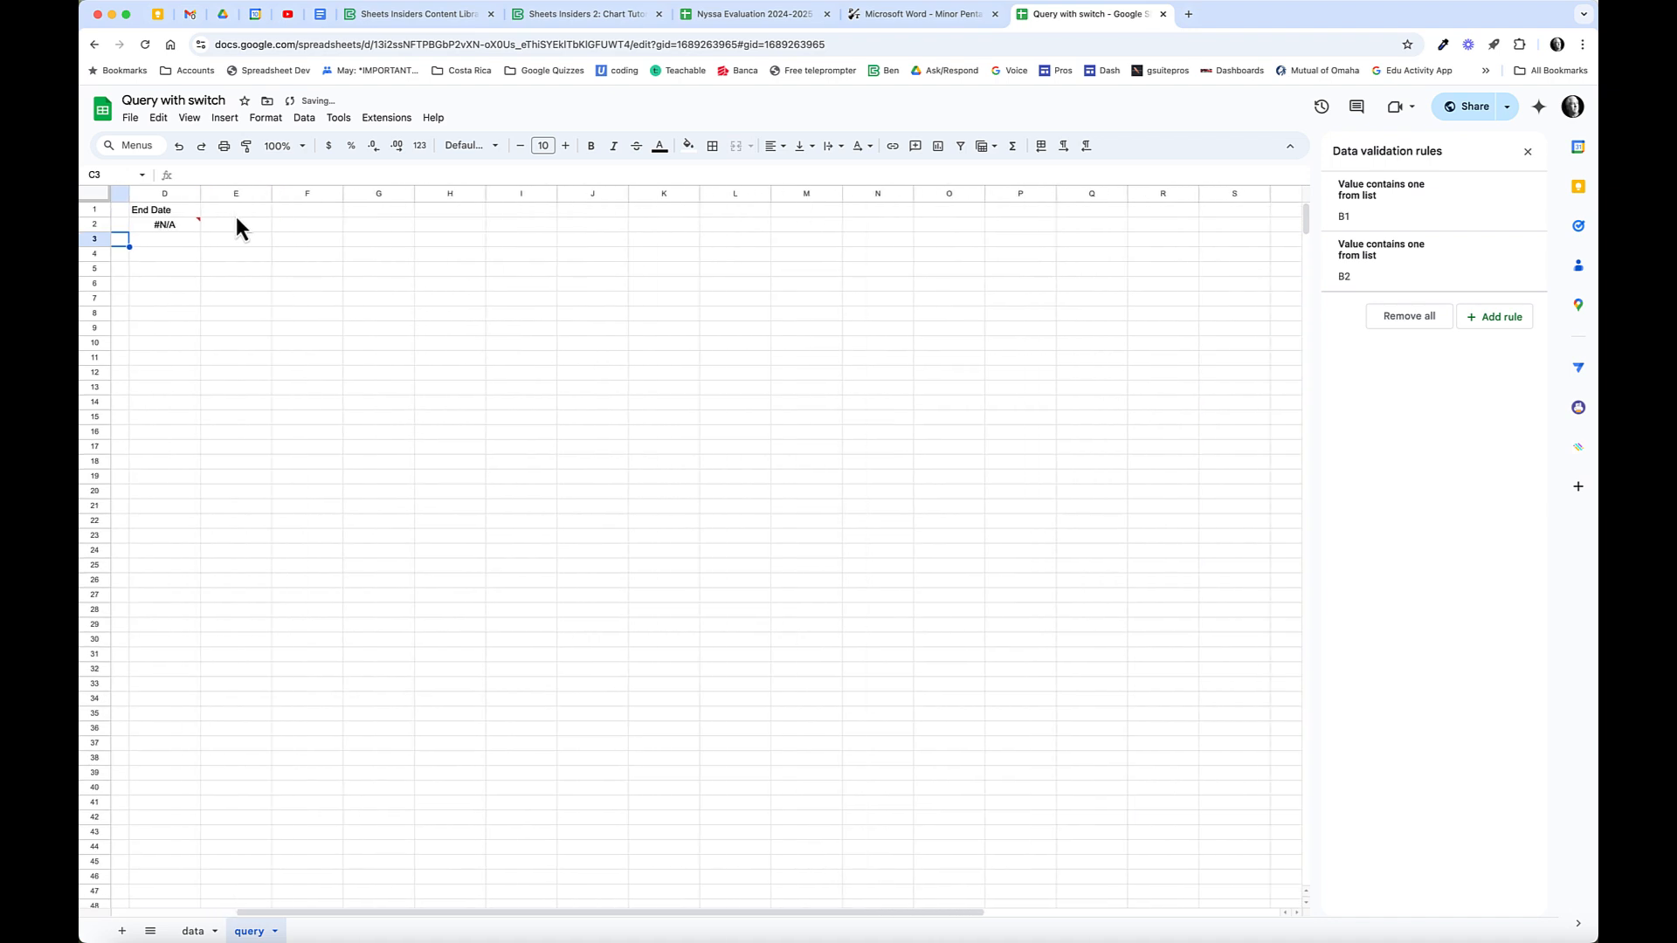
scroll(236, 216, left, 2)
click(355, 225)
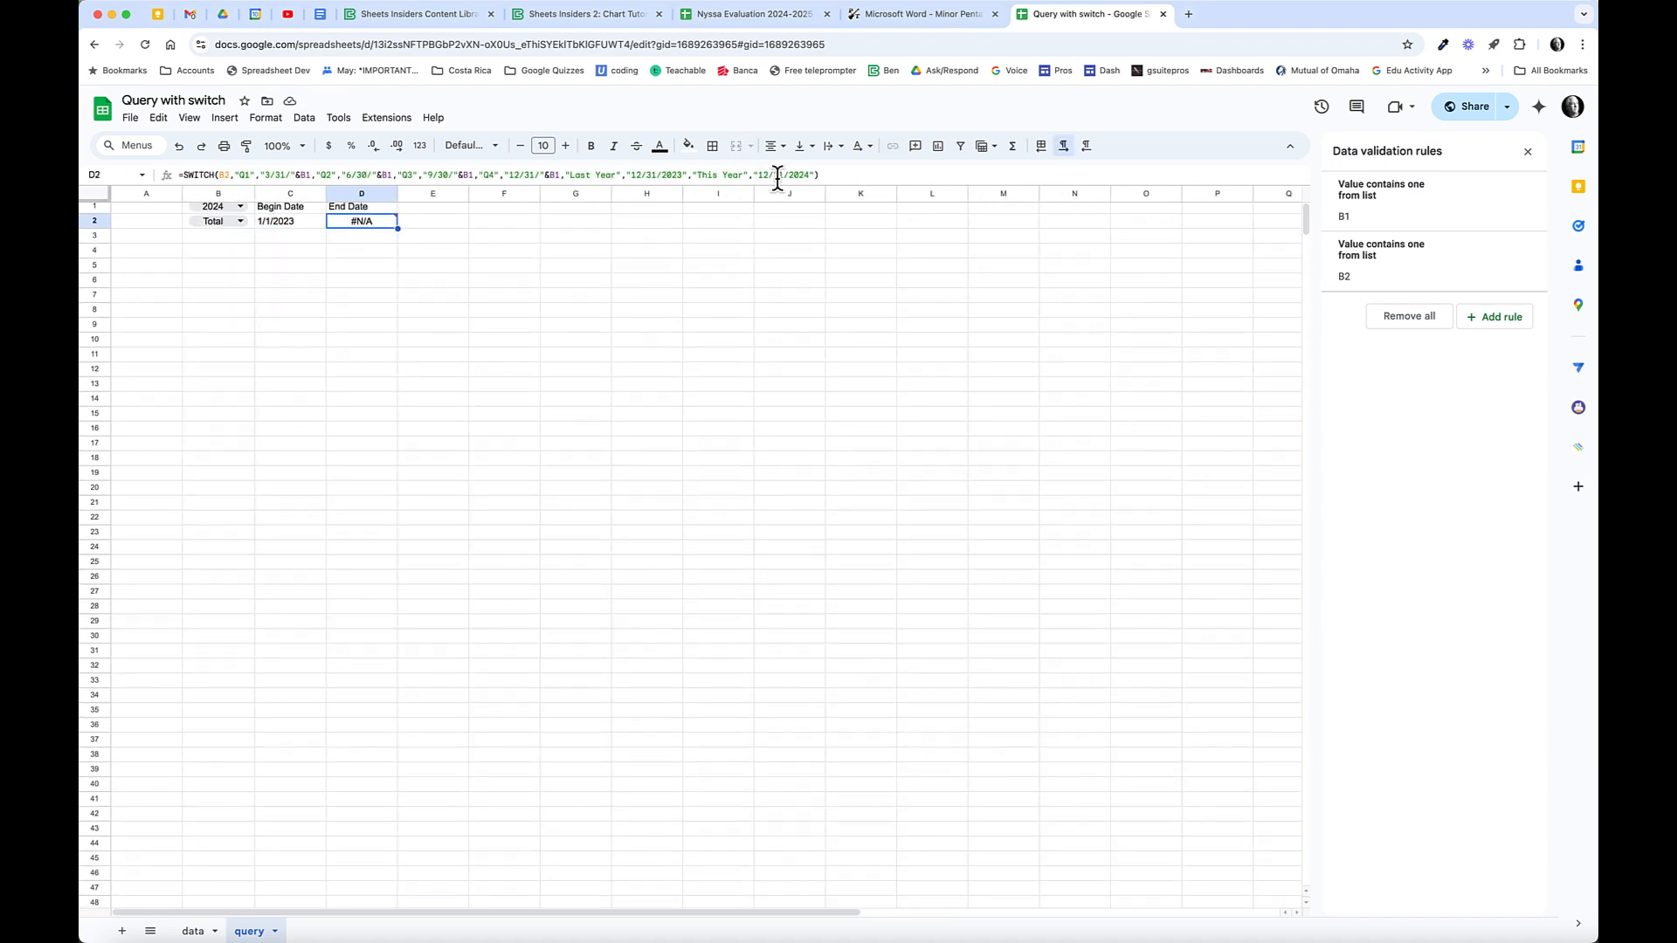
click(815, 174)
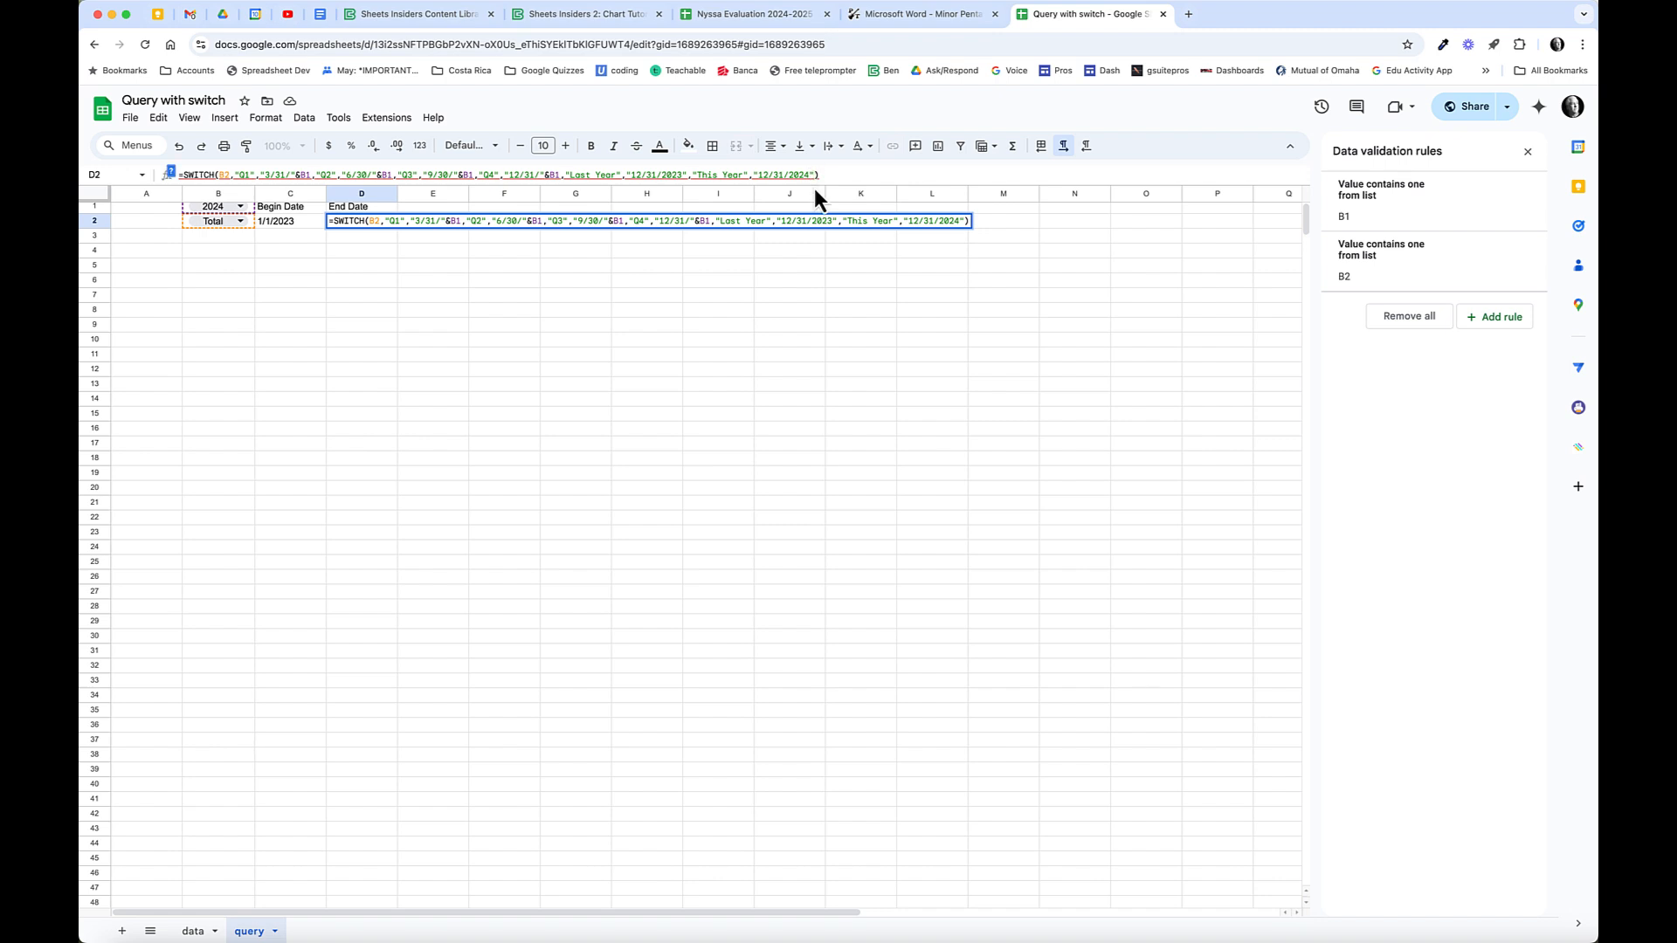
text(,)
text("Last Year","1/1/2023")
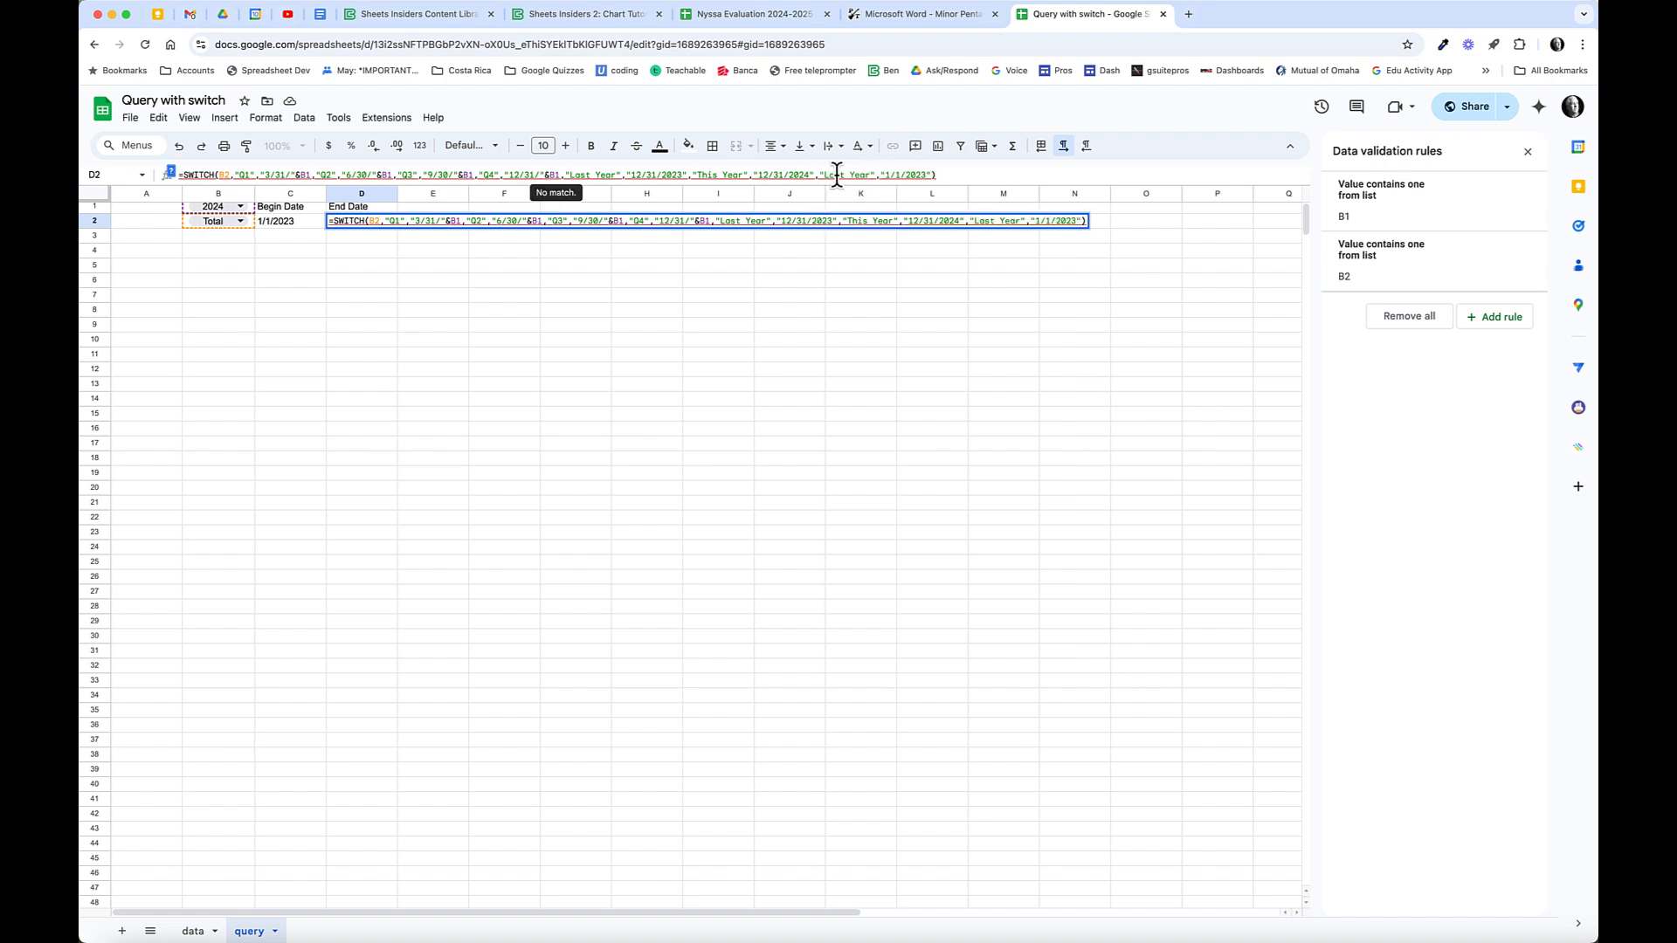
Rename the last case in the D2 SWITCH formula to Total and set its date to 1/1/2024.
drag(844, 174, 824, 173)
text(This)
click(925, 177)
key(BackSpace)
text(4)
scroll(923, 196, right, 1)
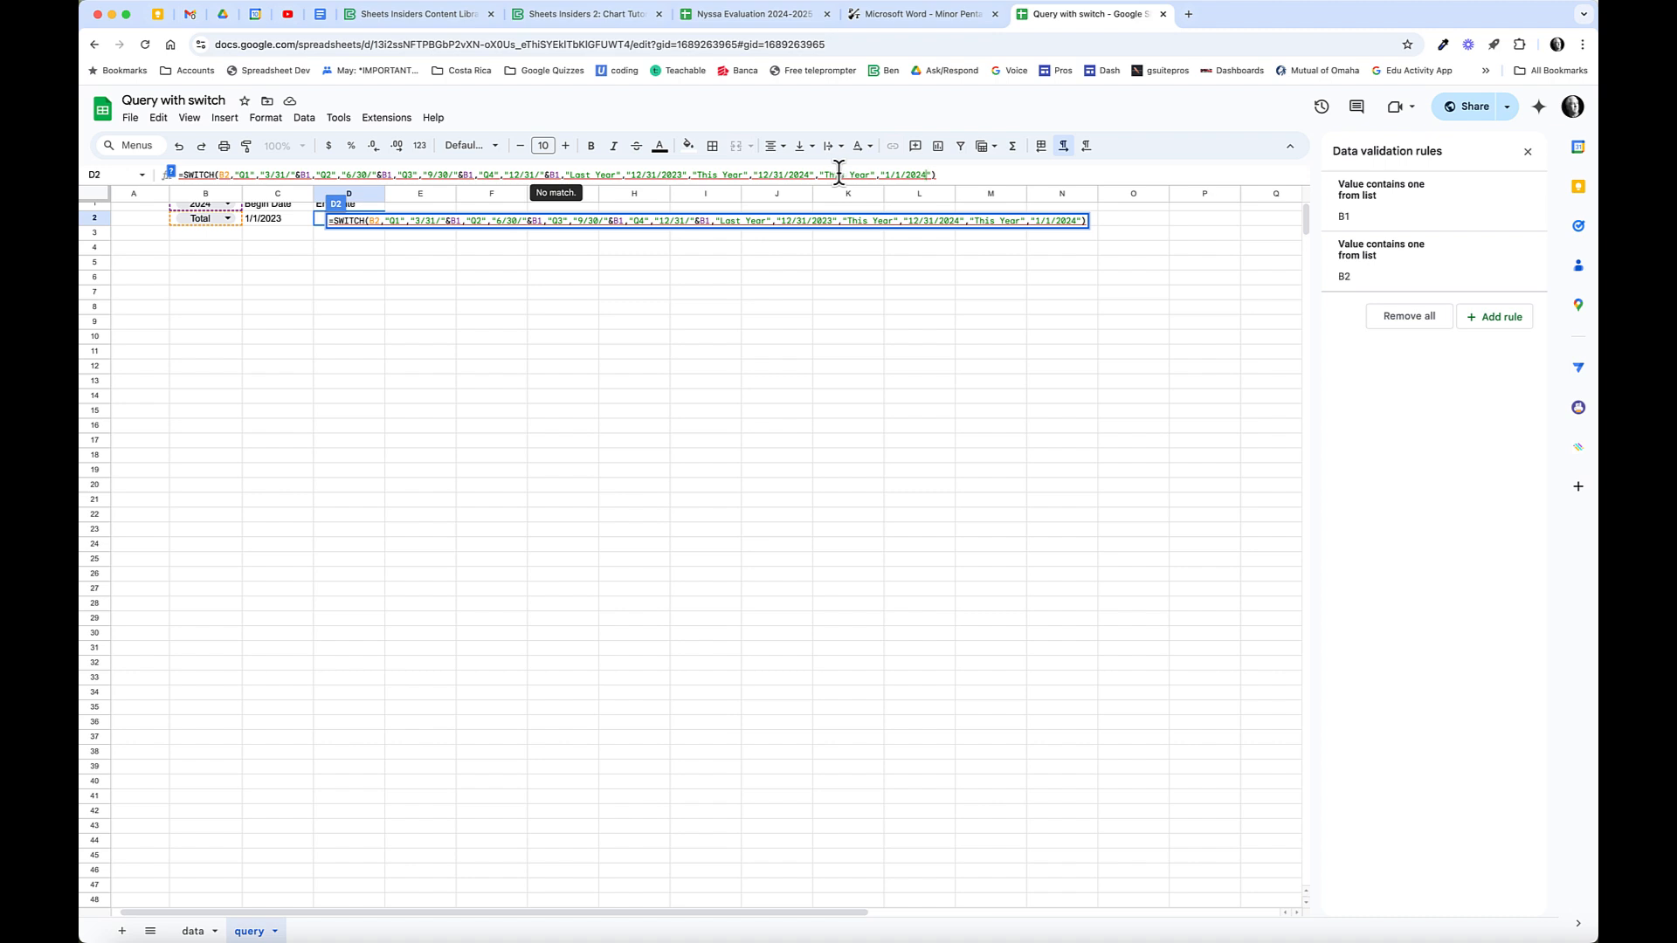
drag(873, 174, 823, 175)
text(Total)
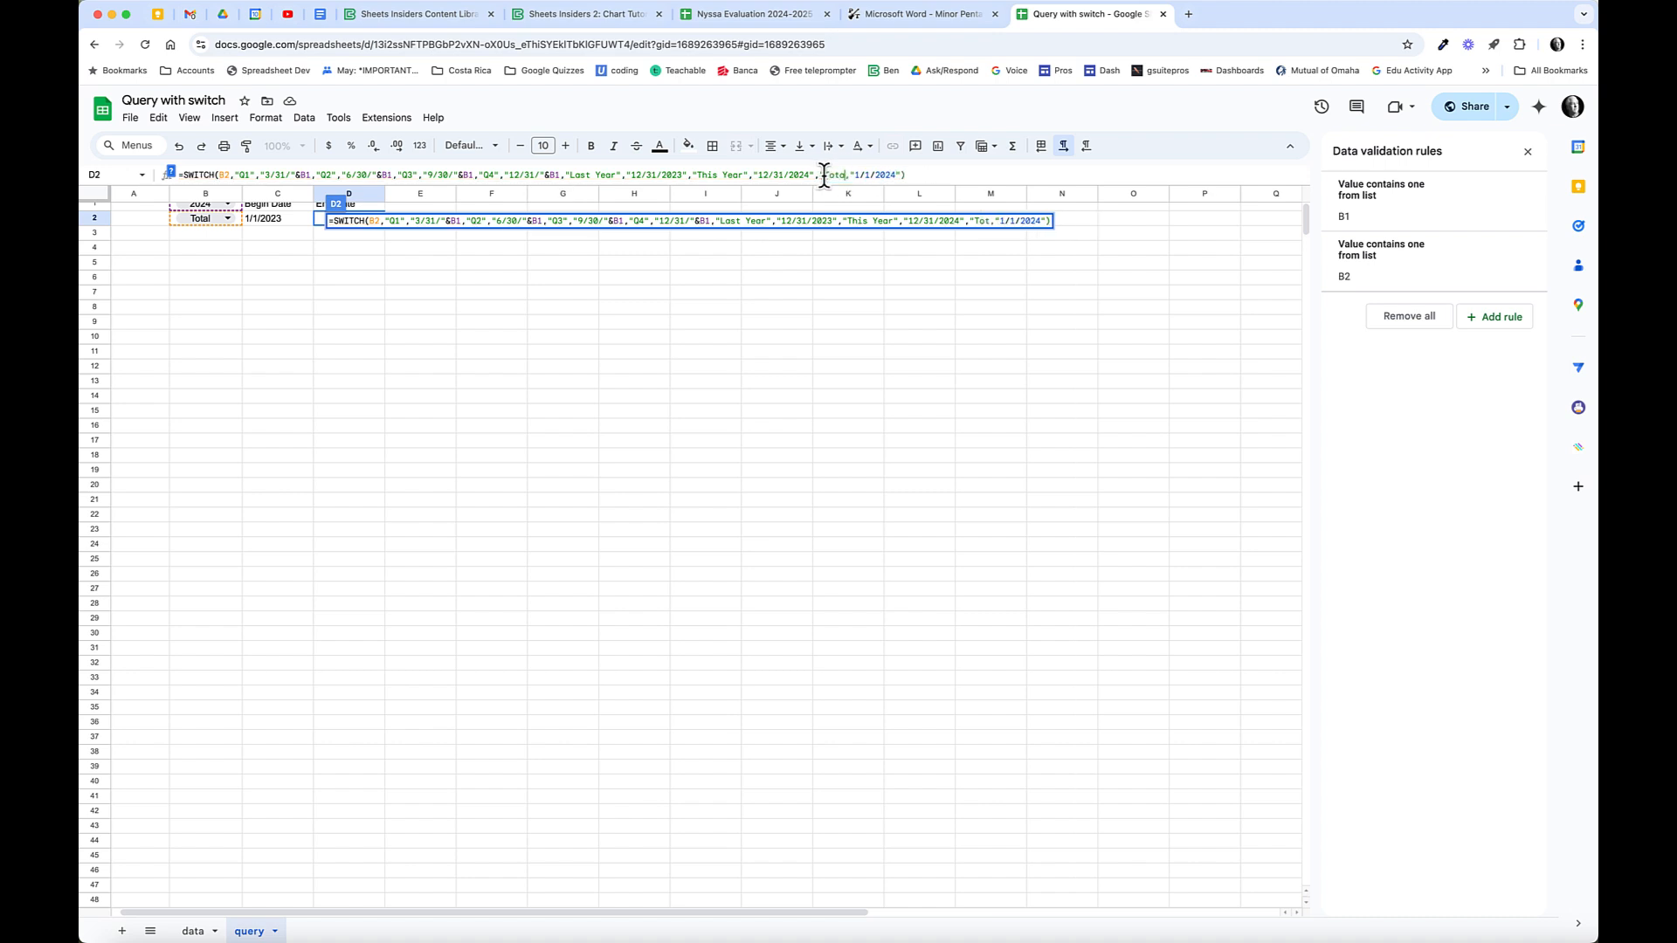
key(Return)
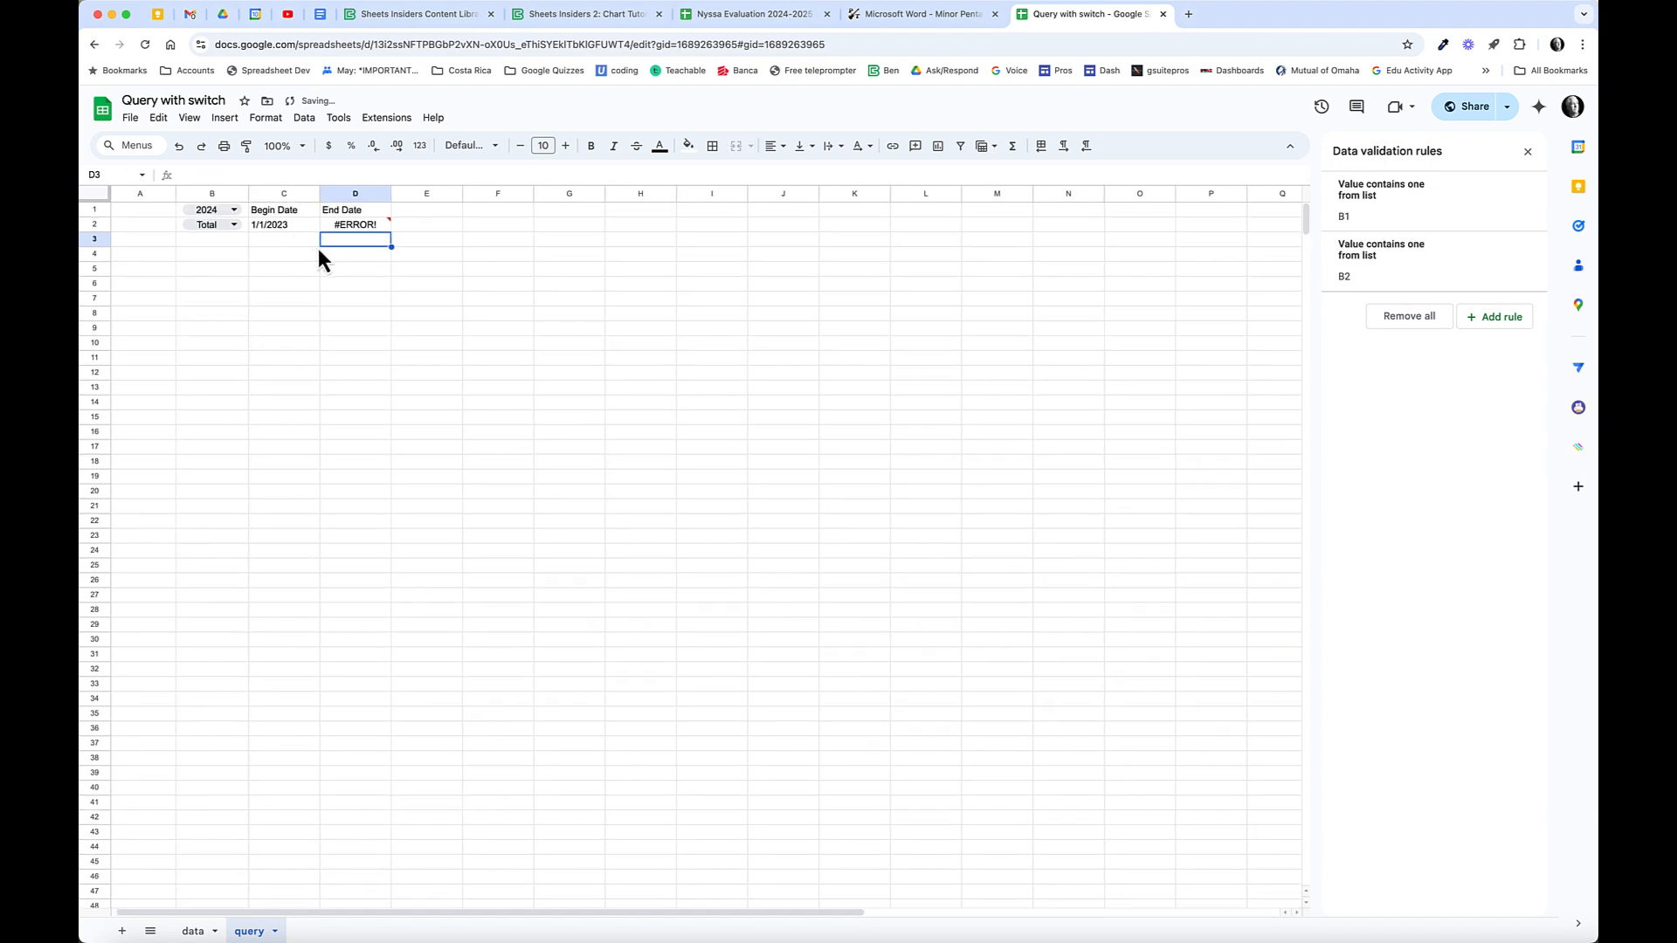
Set the Total case's end date in the D2 SWITCH formula to 12/31/2024.
click(281, 225)
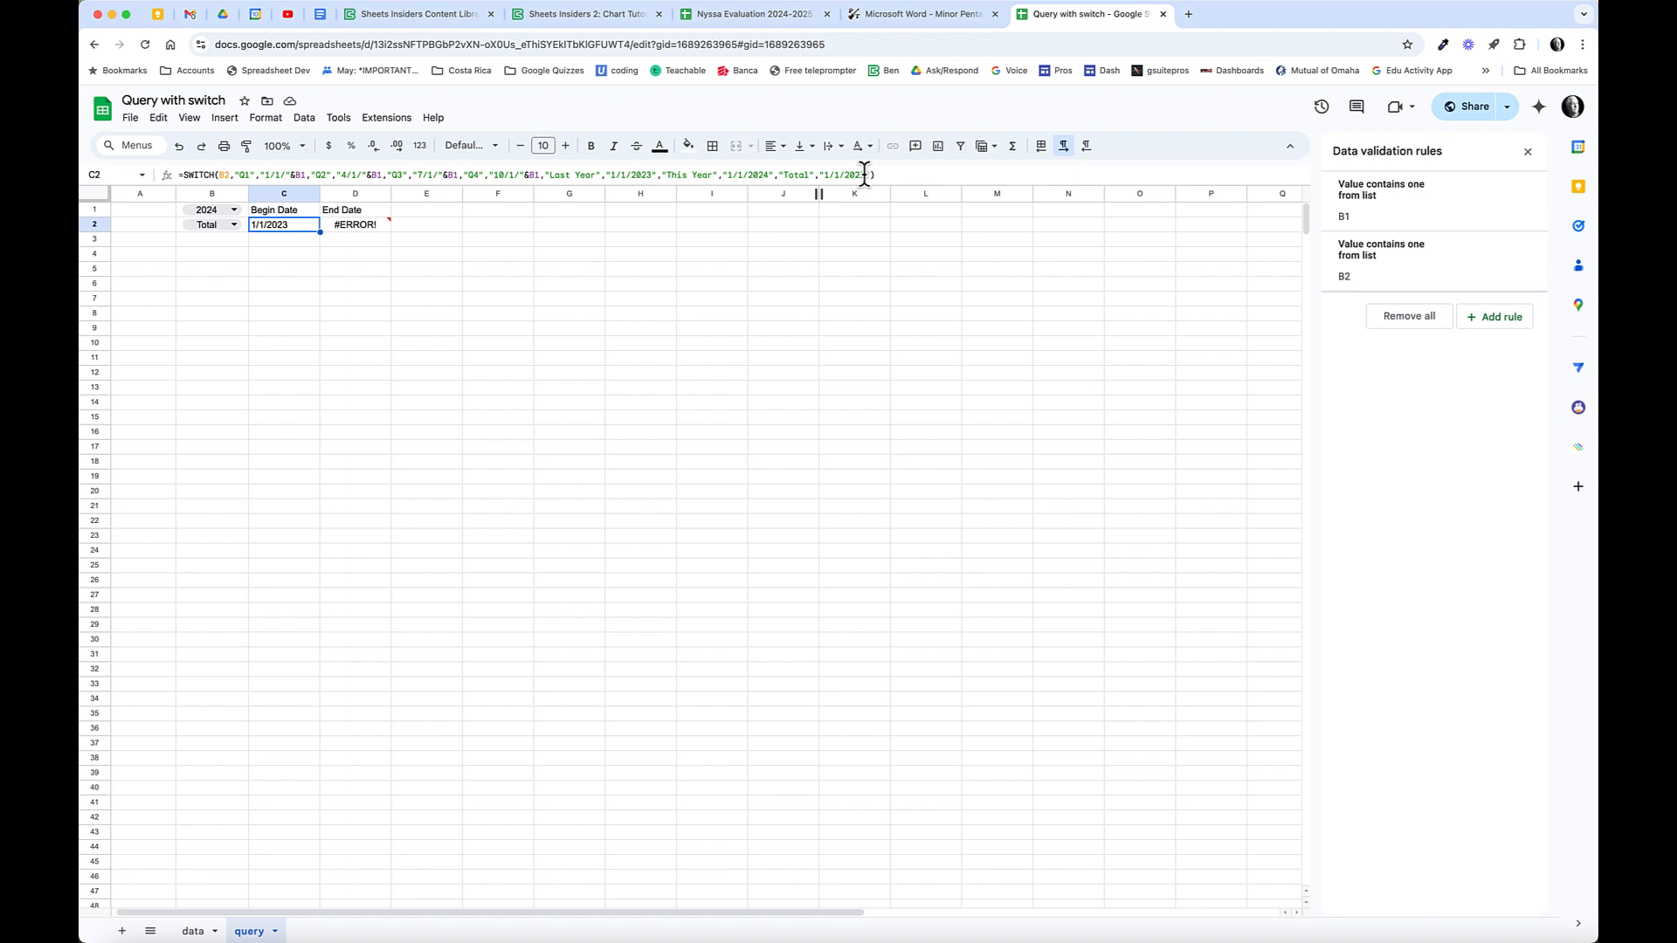
click(370, 225)
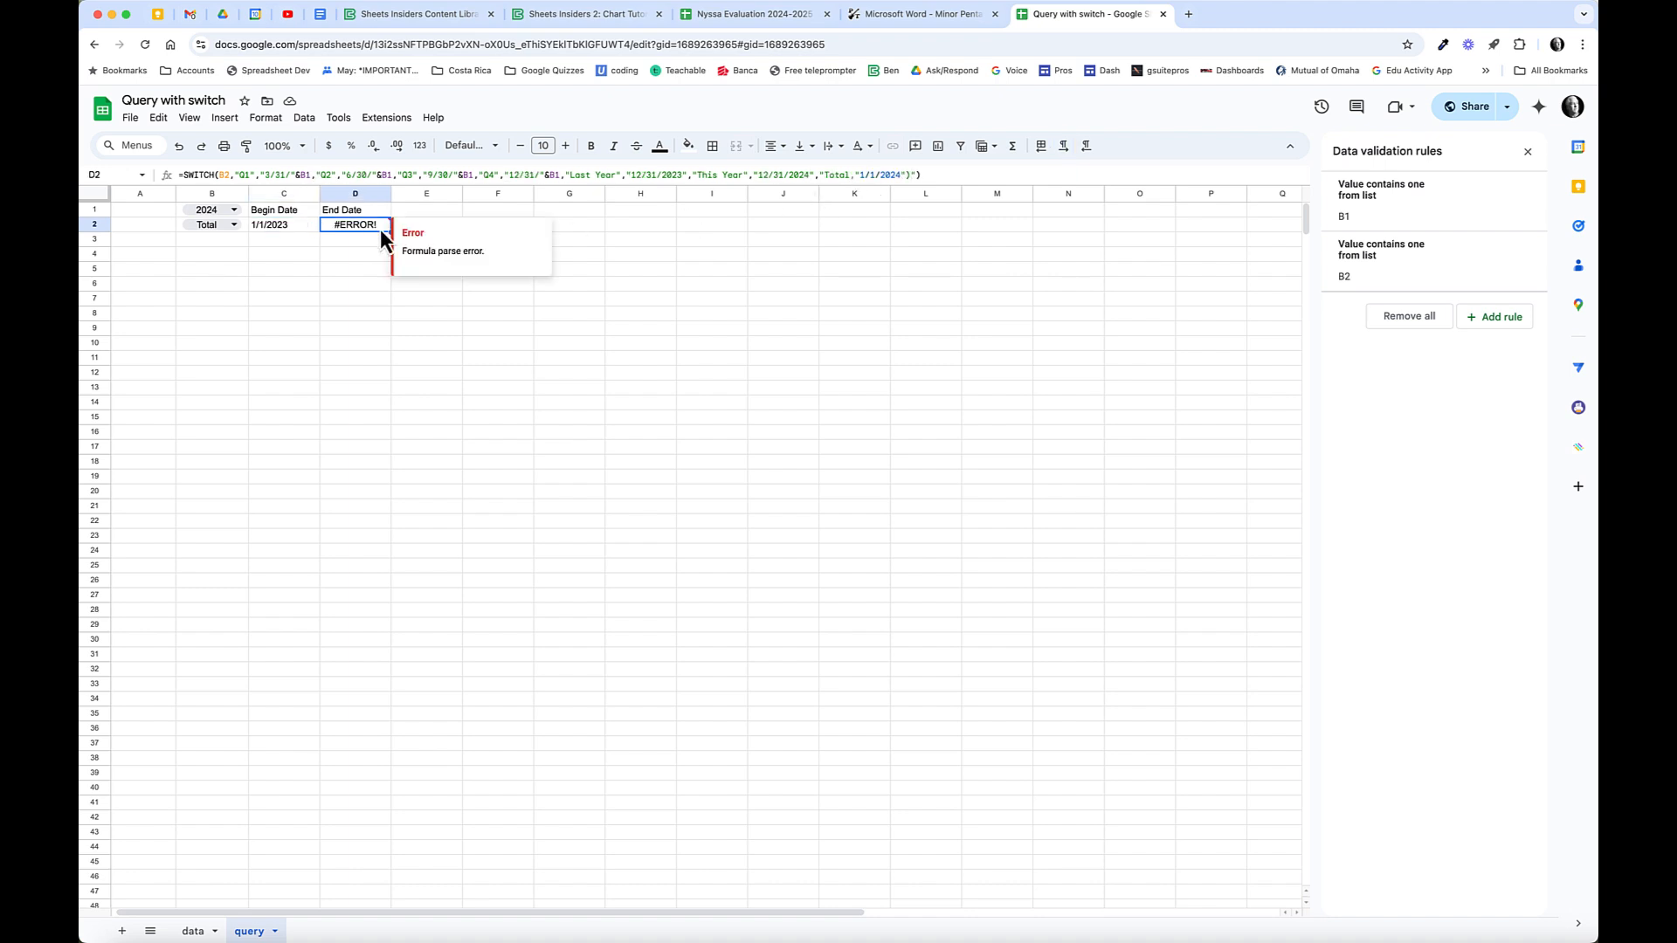
click(864, 175)
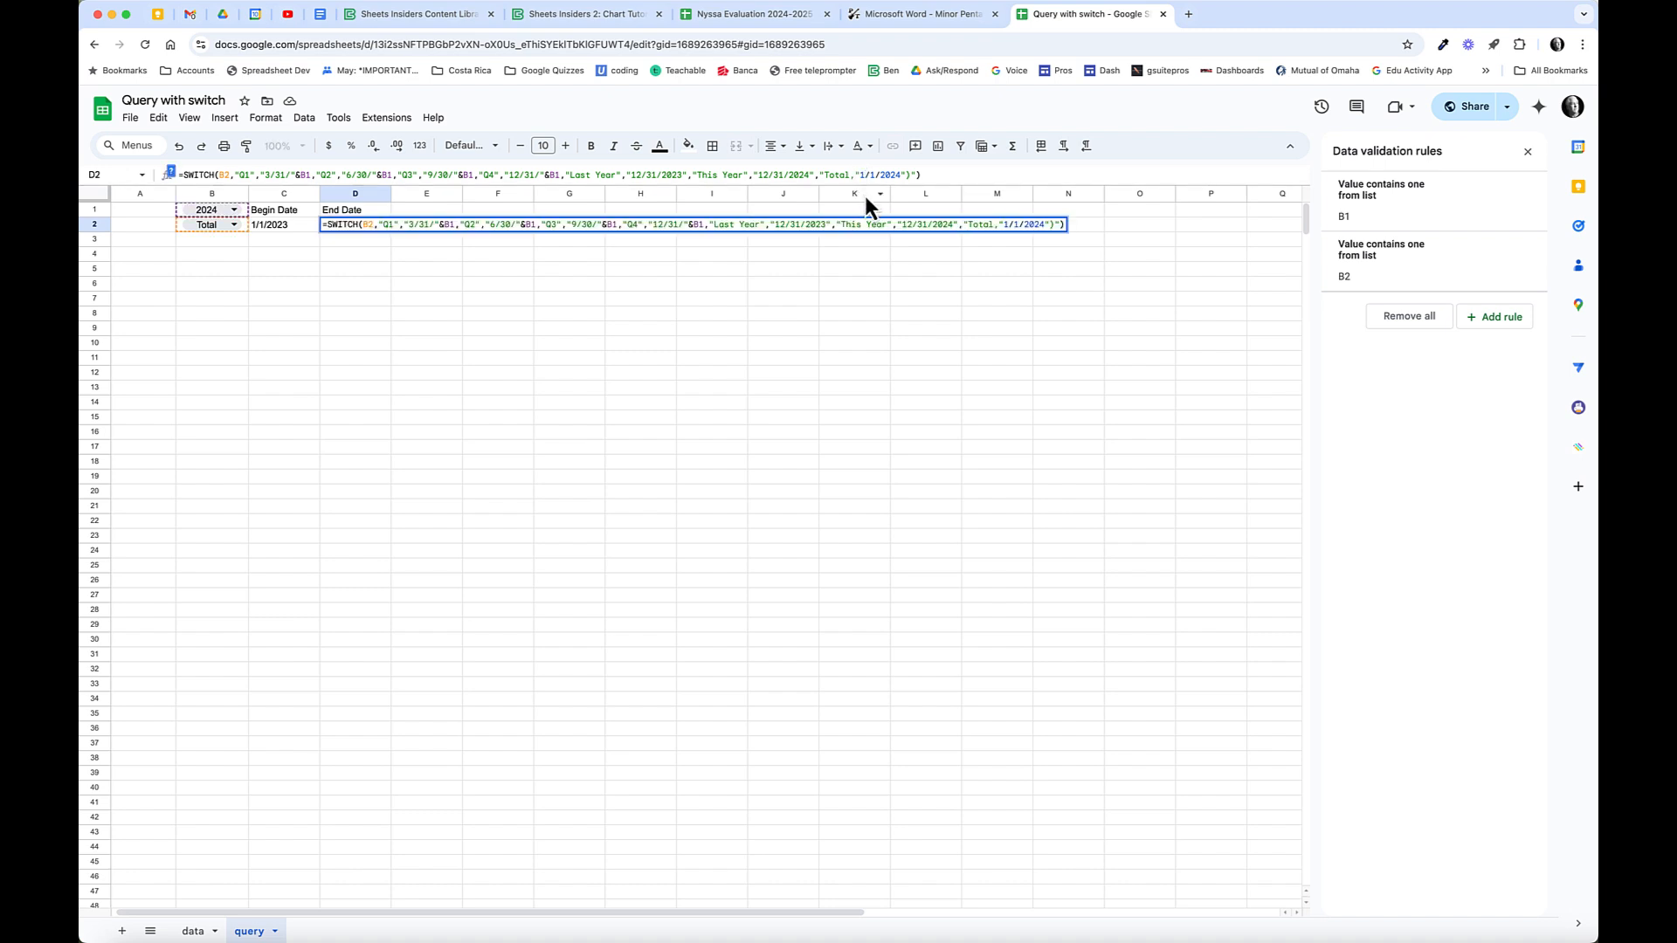
text(2)
key(Right)
text(3)
key(Return)
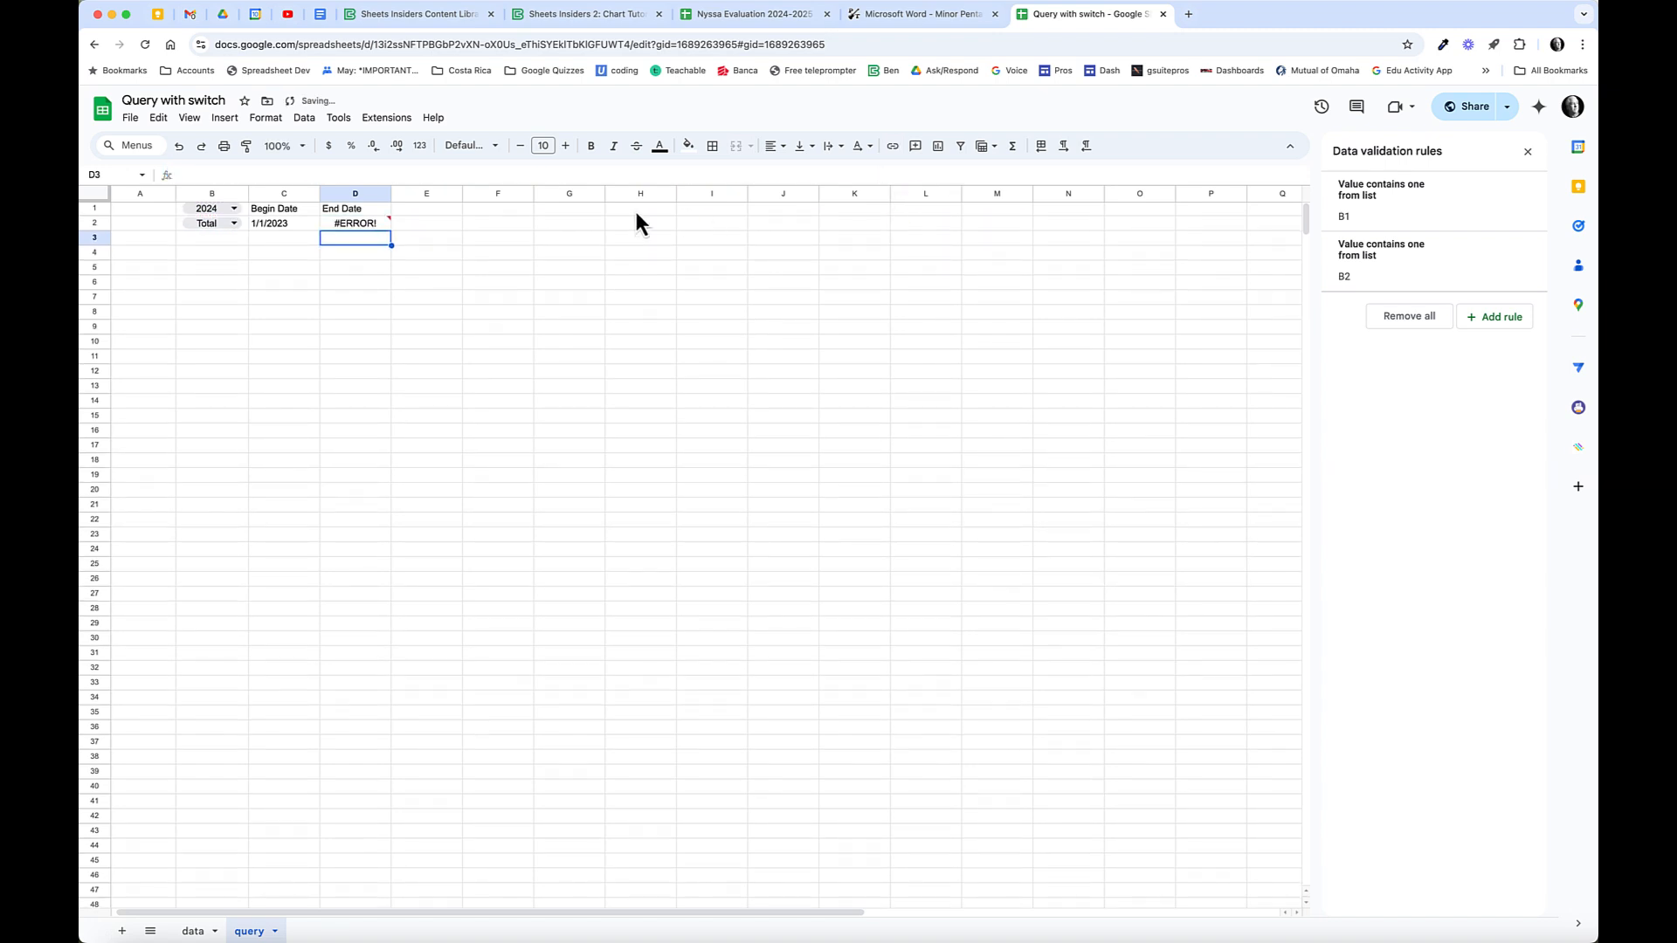
Correct the quotation marks in the D2 formula by closing the quote after Total and removing the stray one at the end.
click(336, 222)
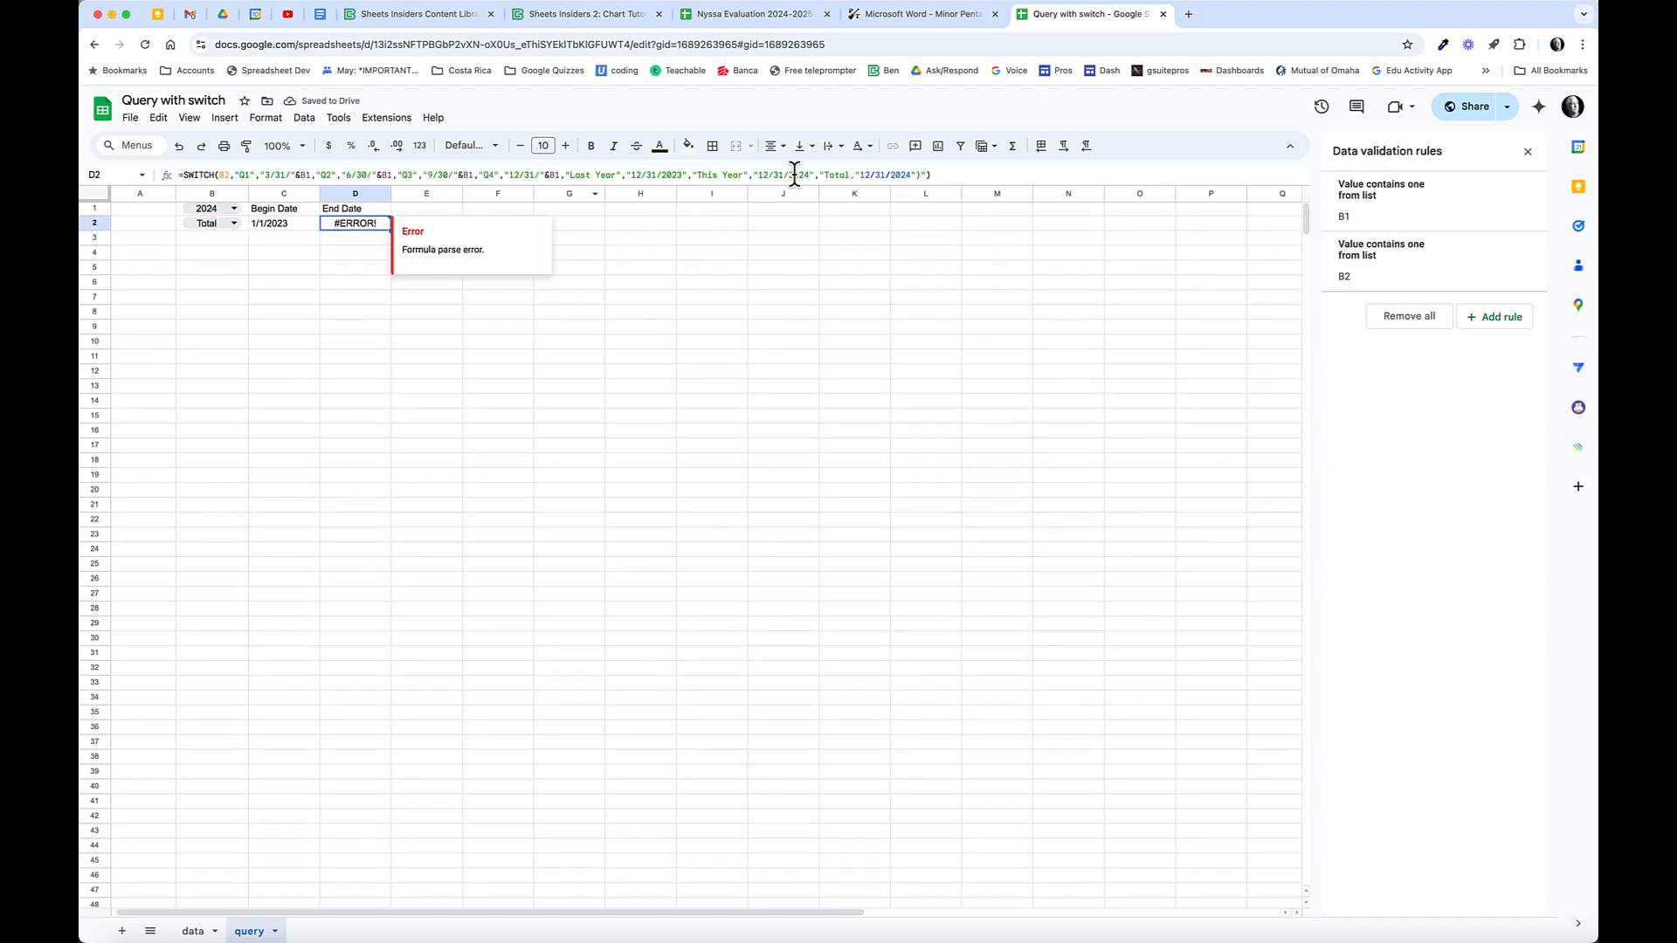
click(932, 174)
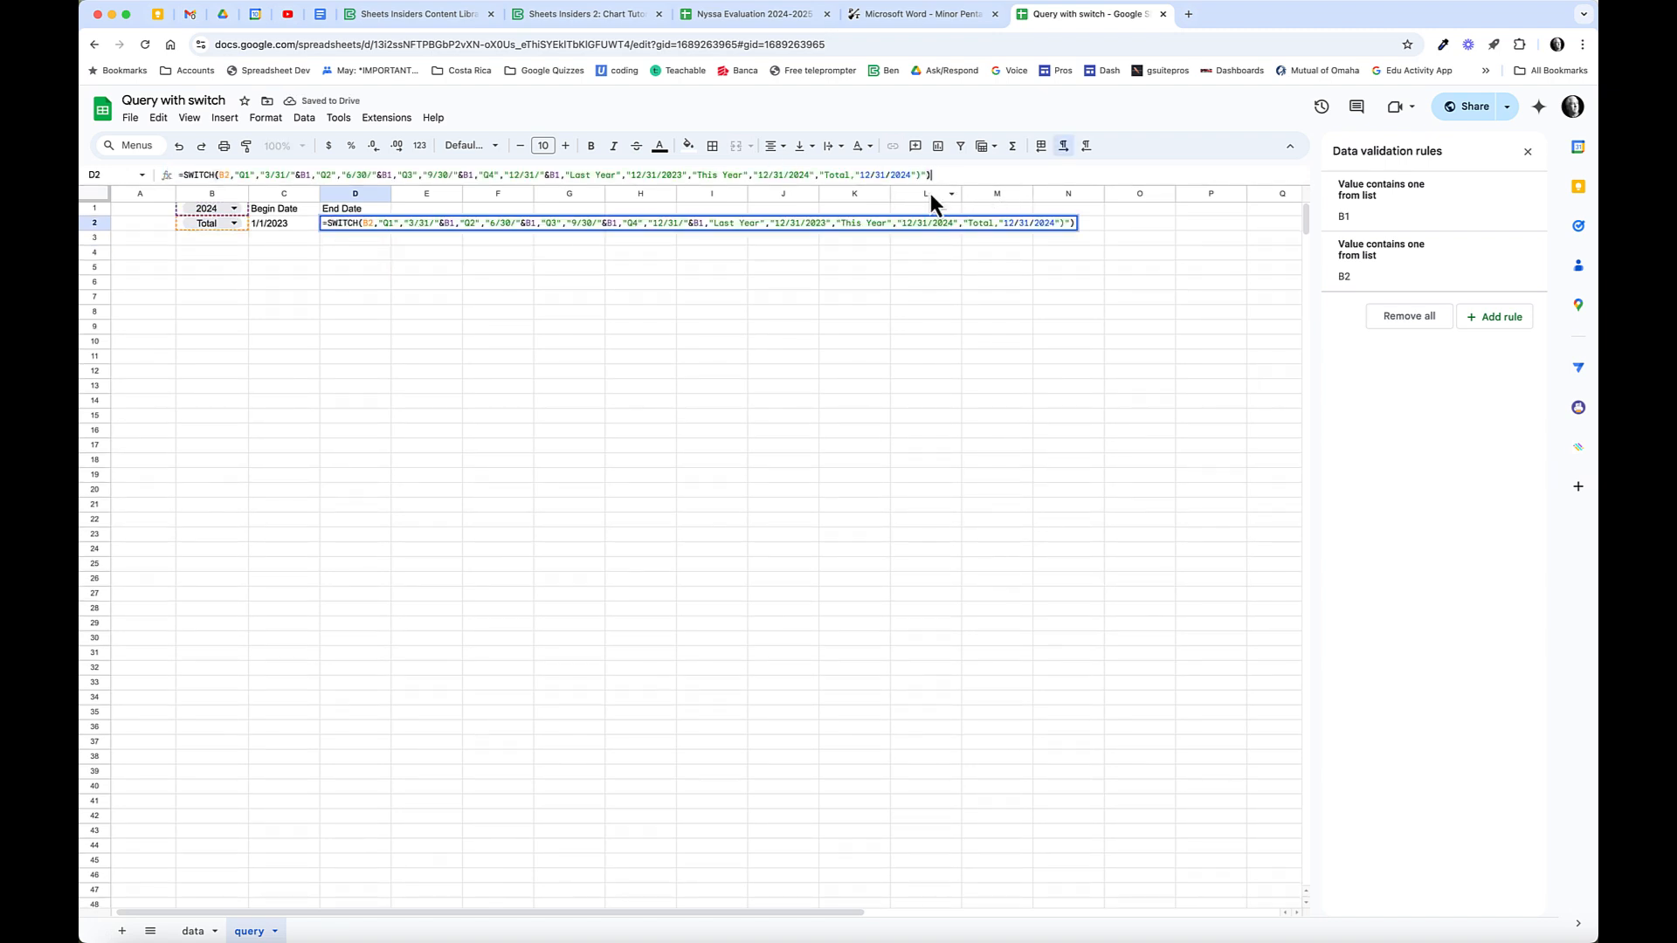
click(847, 175)
text(")
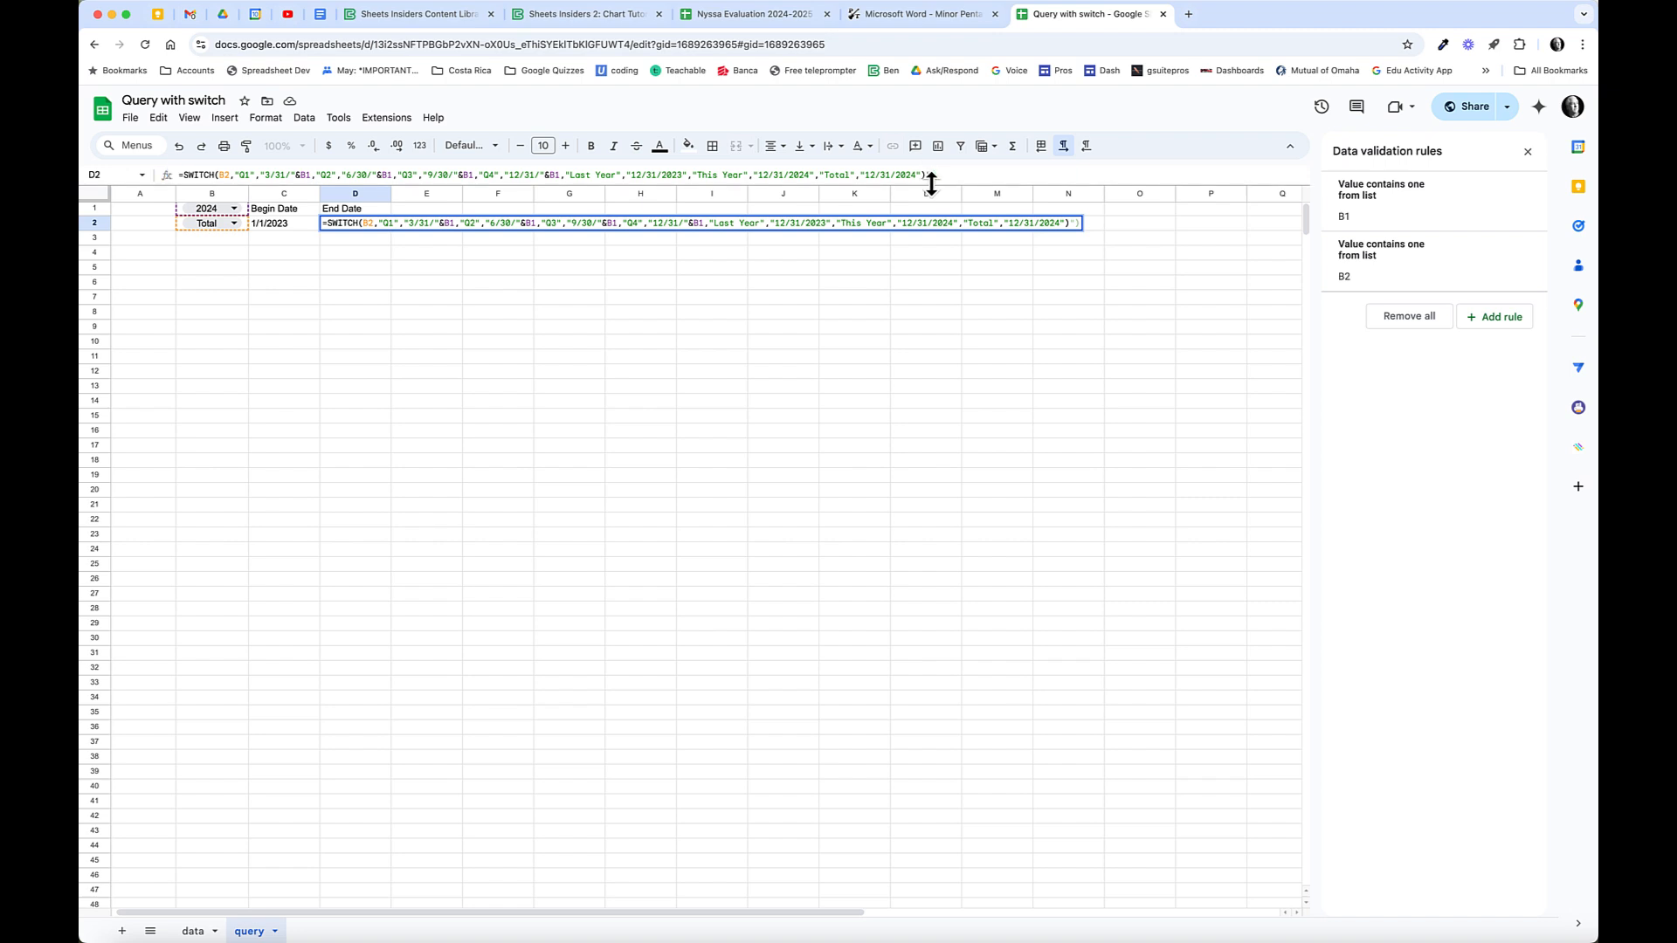
key(Return)
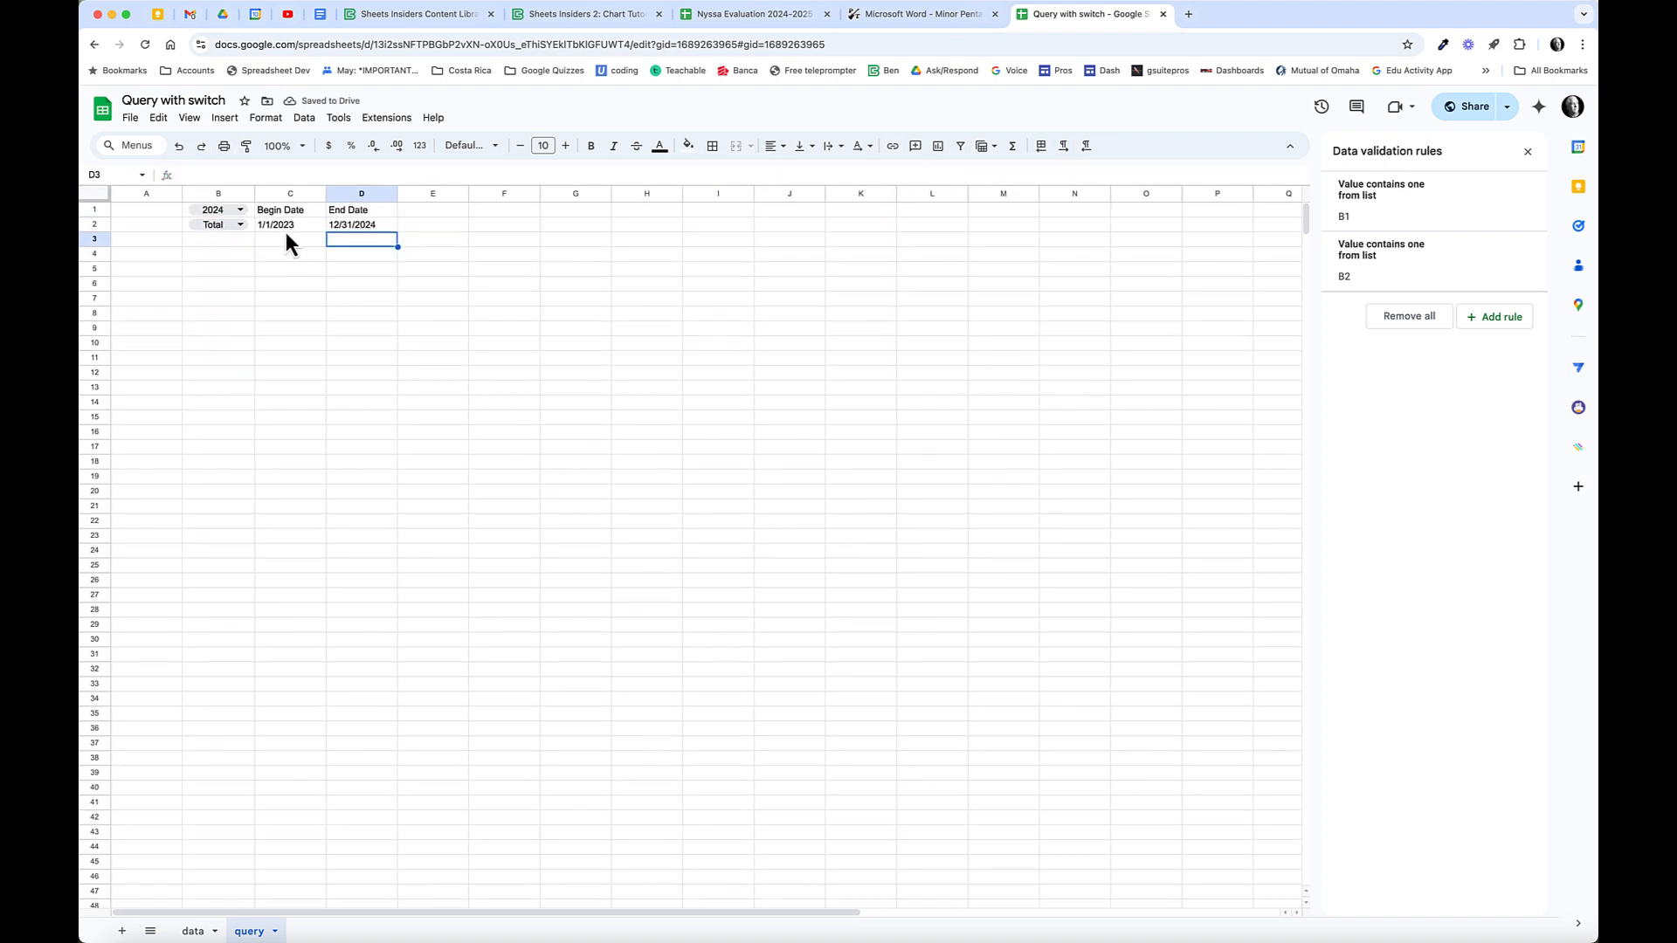
Test the This Year and Last Year periods in B2, set the period to Q1, and review the C2 and D2 formulas.
click(233, 224)
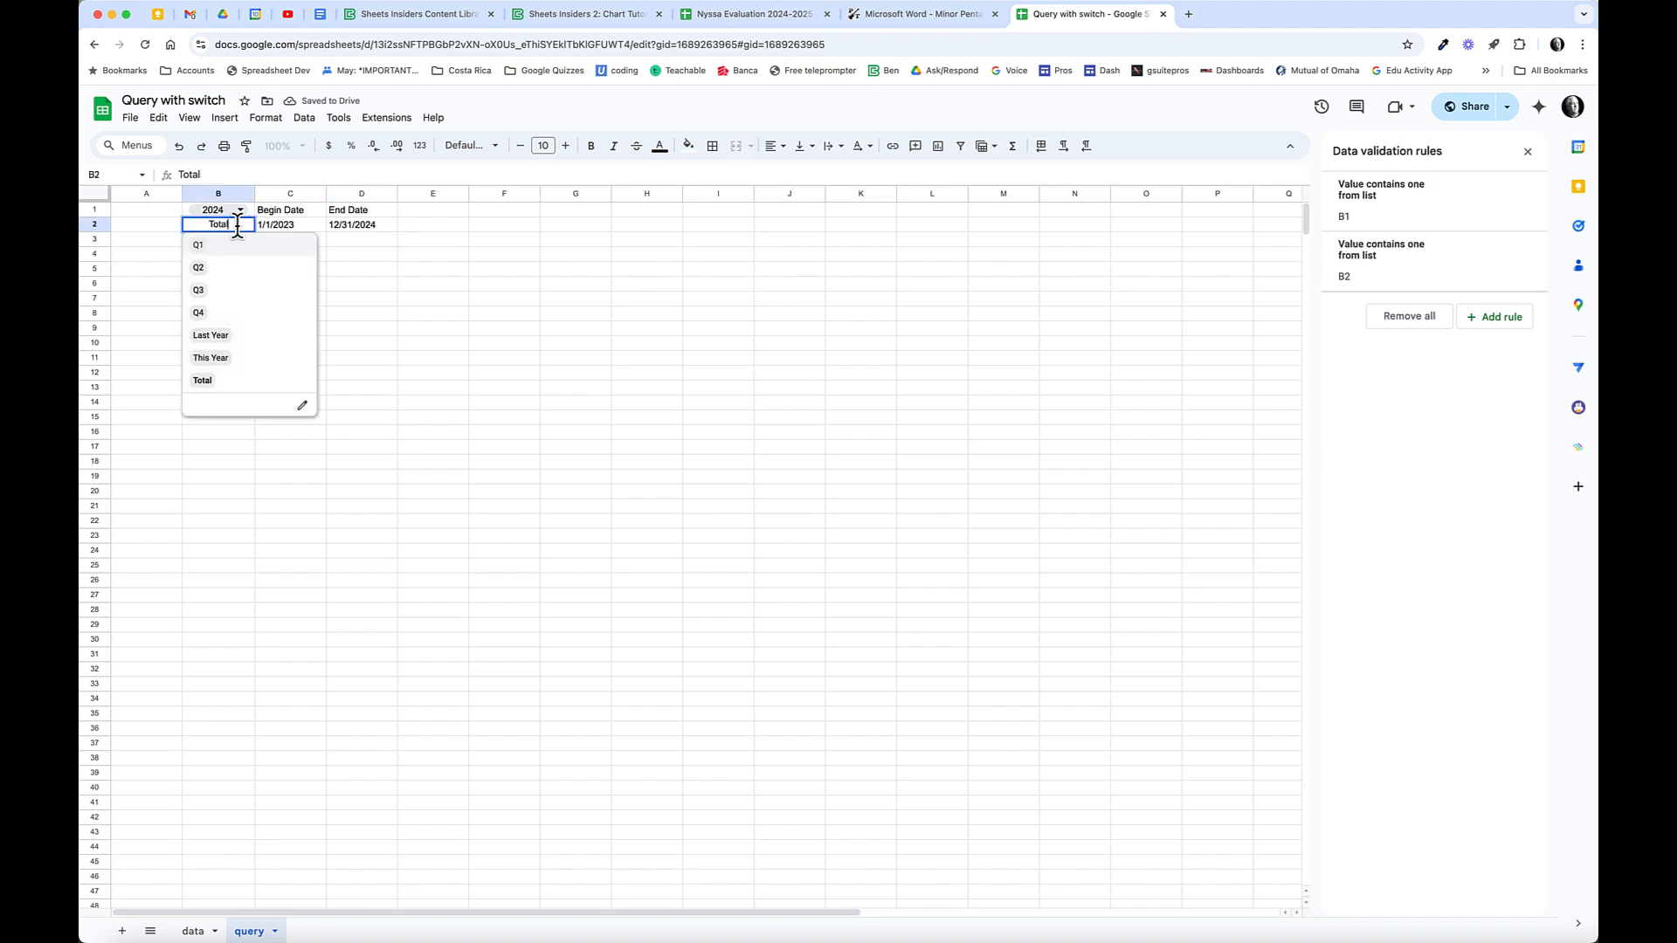
click(232, 362)
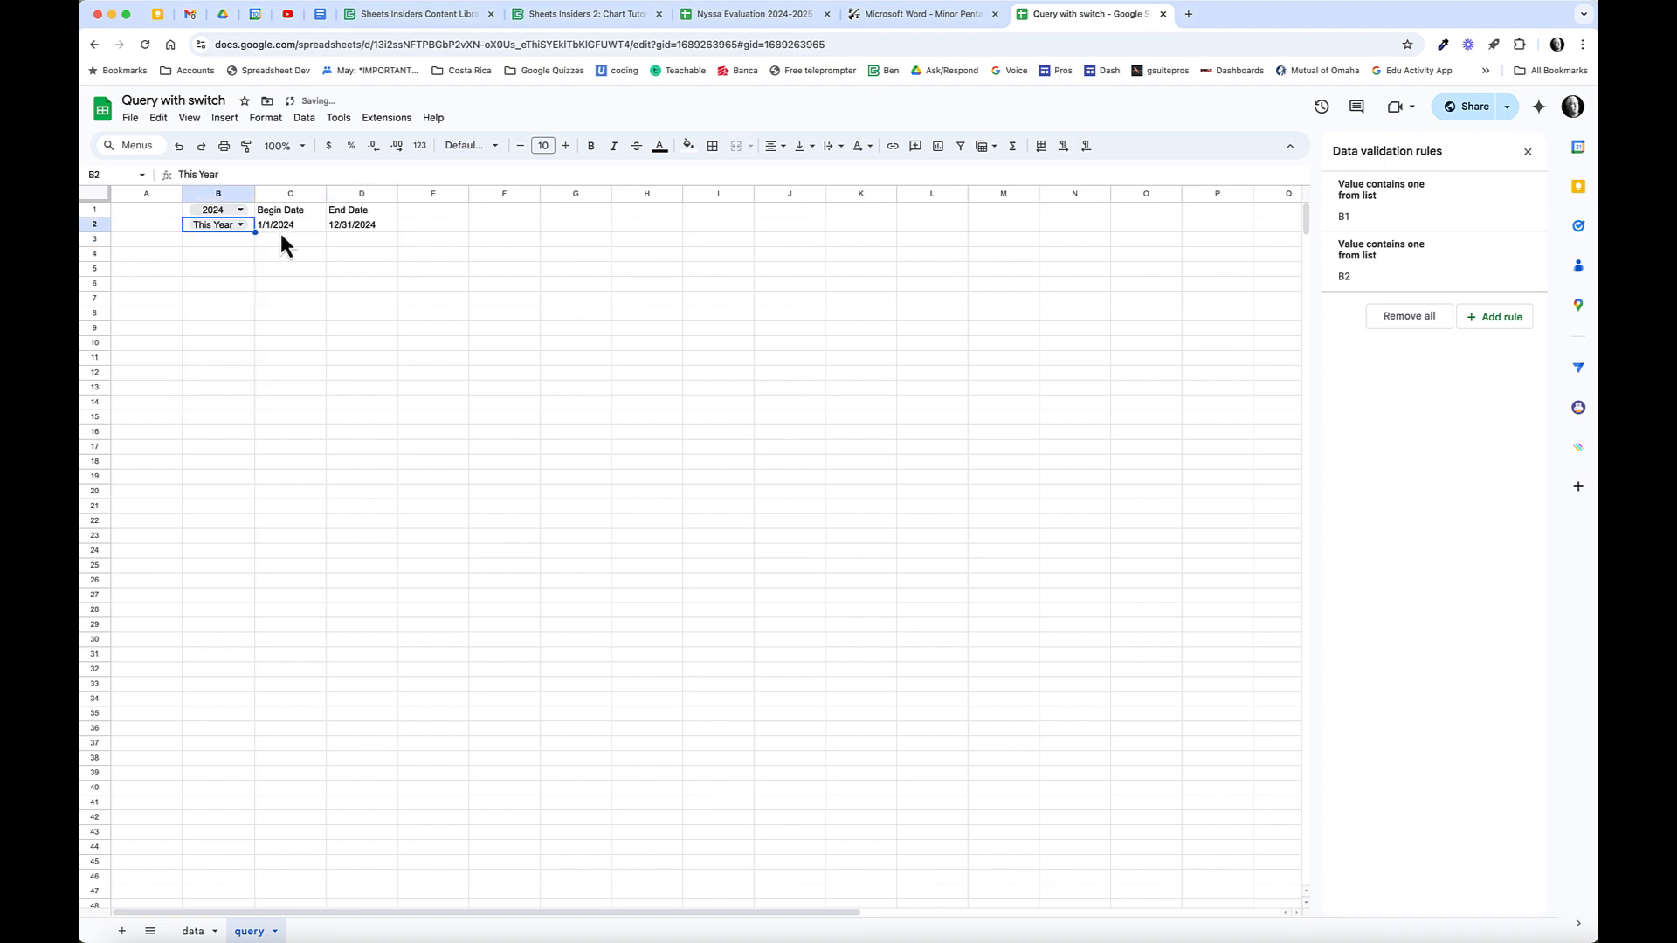
click(237, 227)
click(212, 335)
click(241, 225)
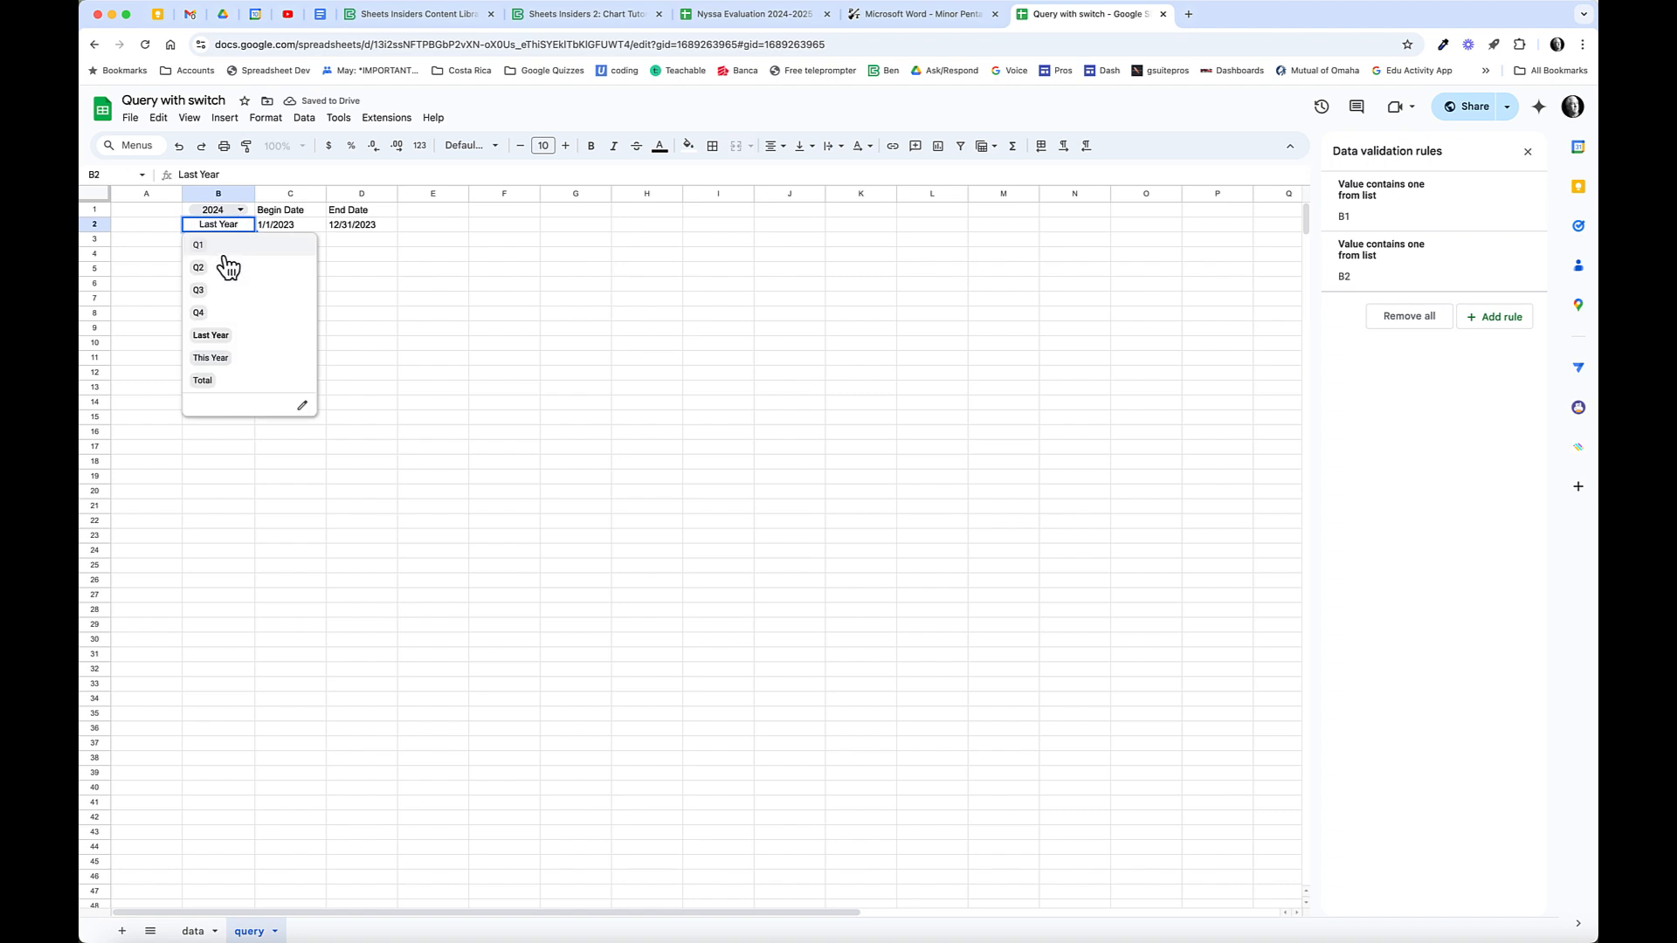
click(248, 242)
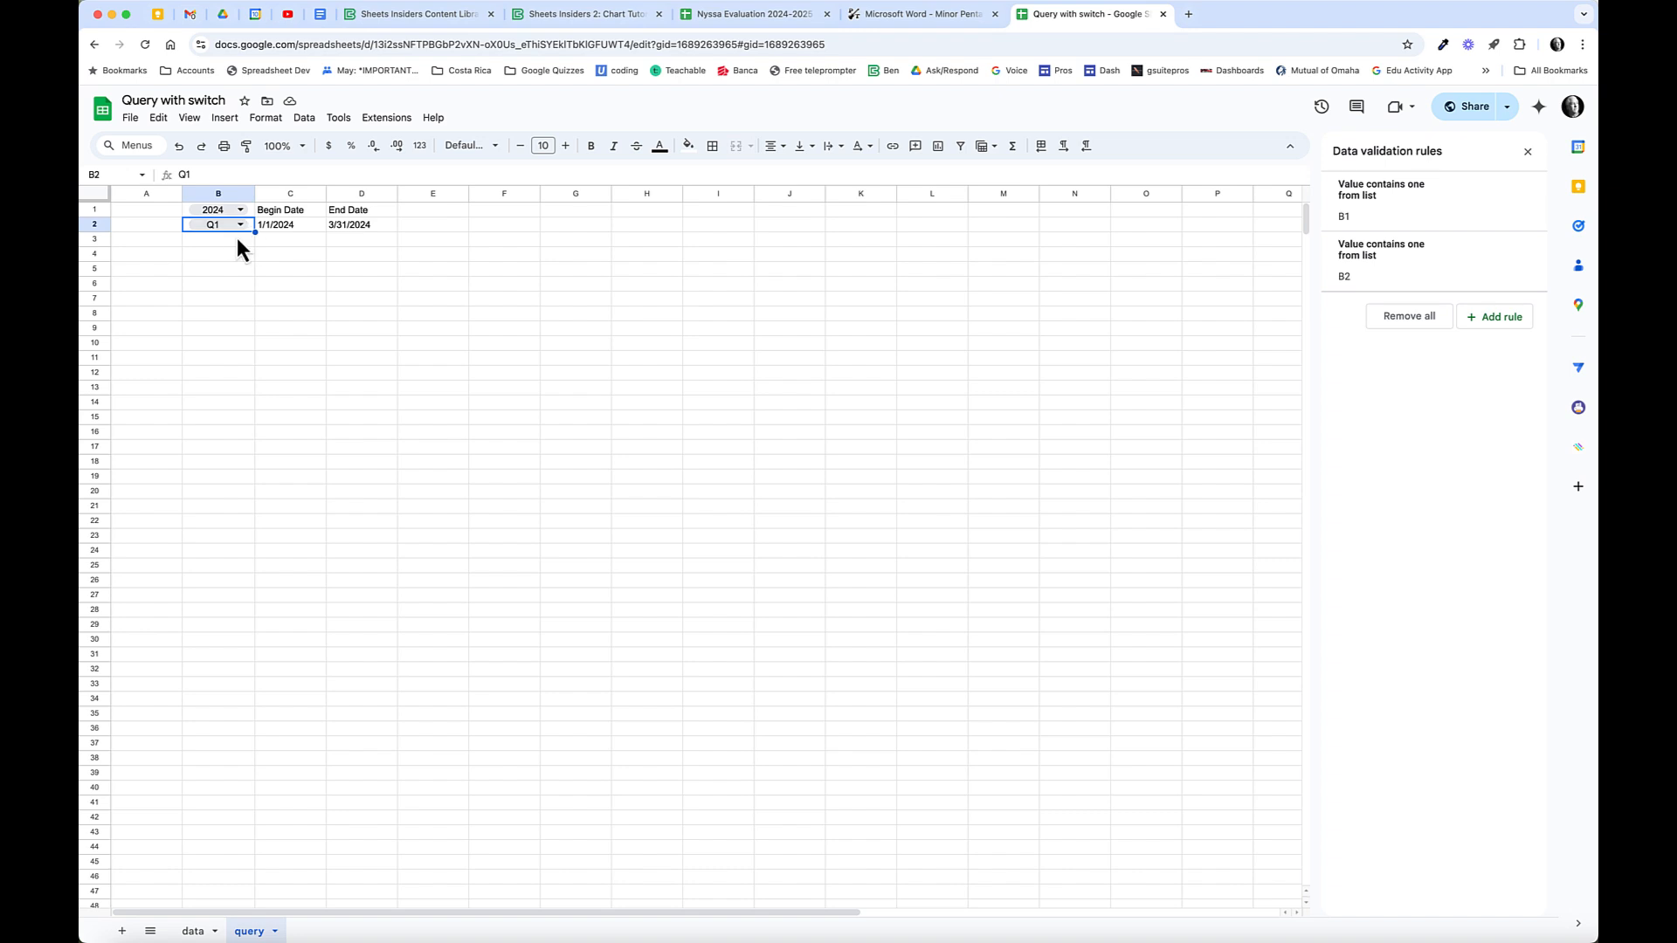
click(285, 224)
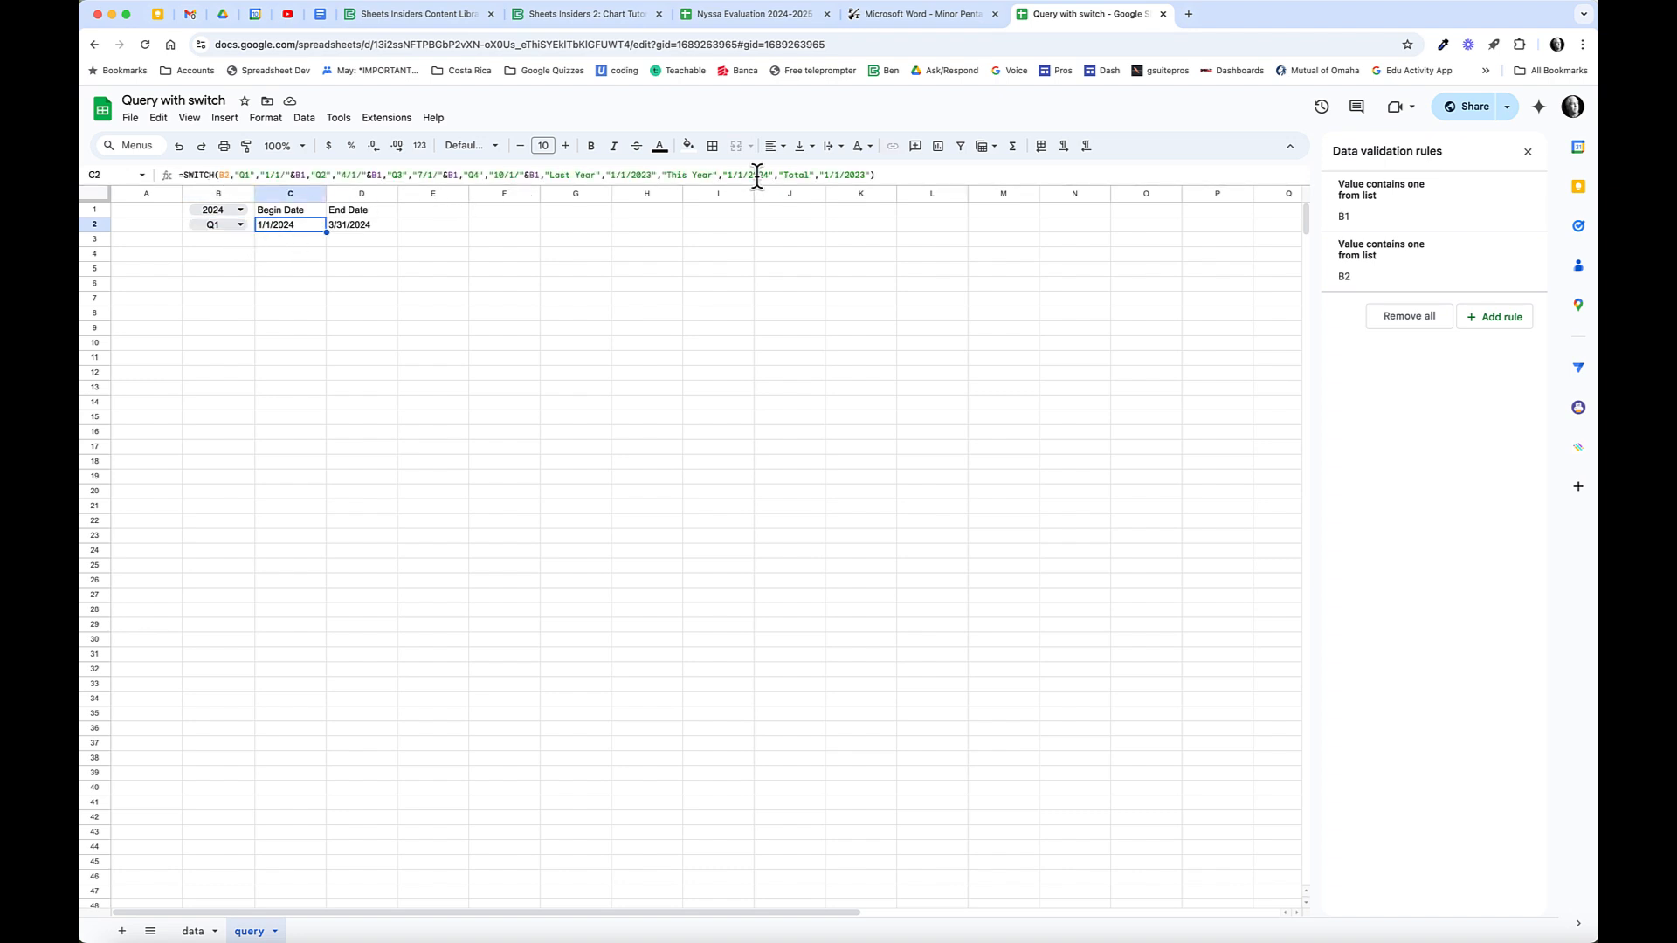
click(370, 223)
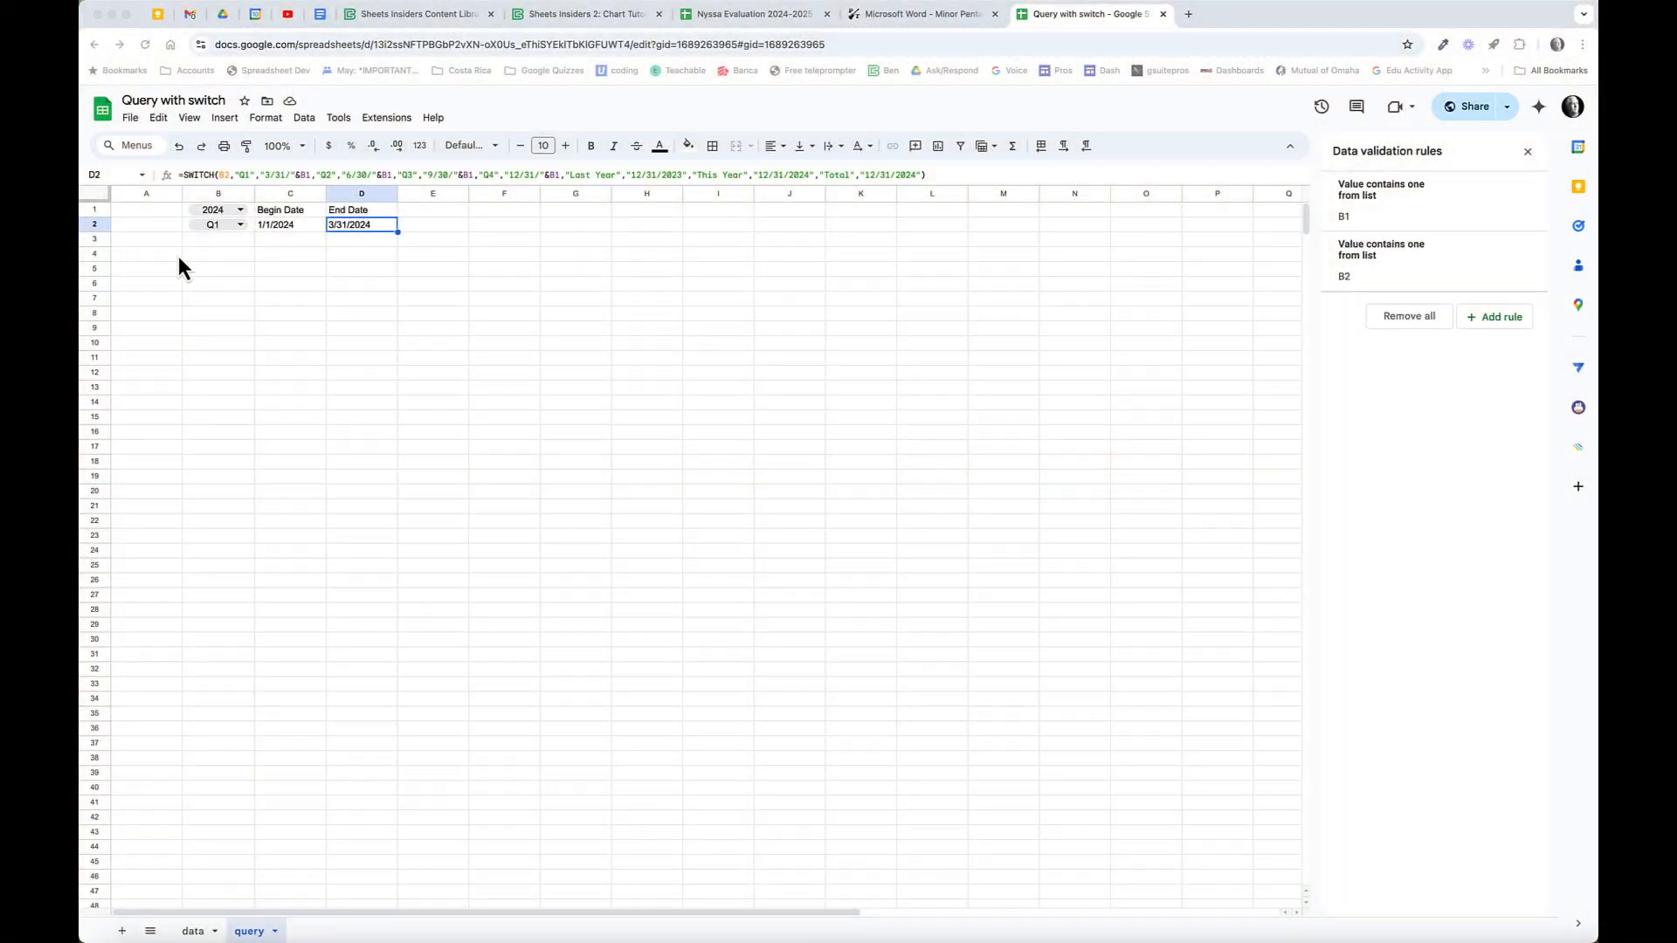
Enter a QUERY formula in A4 of the query sheet that selects all columns from data!A:D using "select *".
click(166, 255)
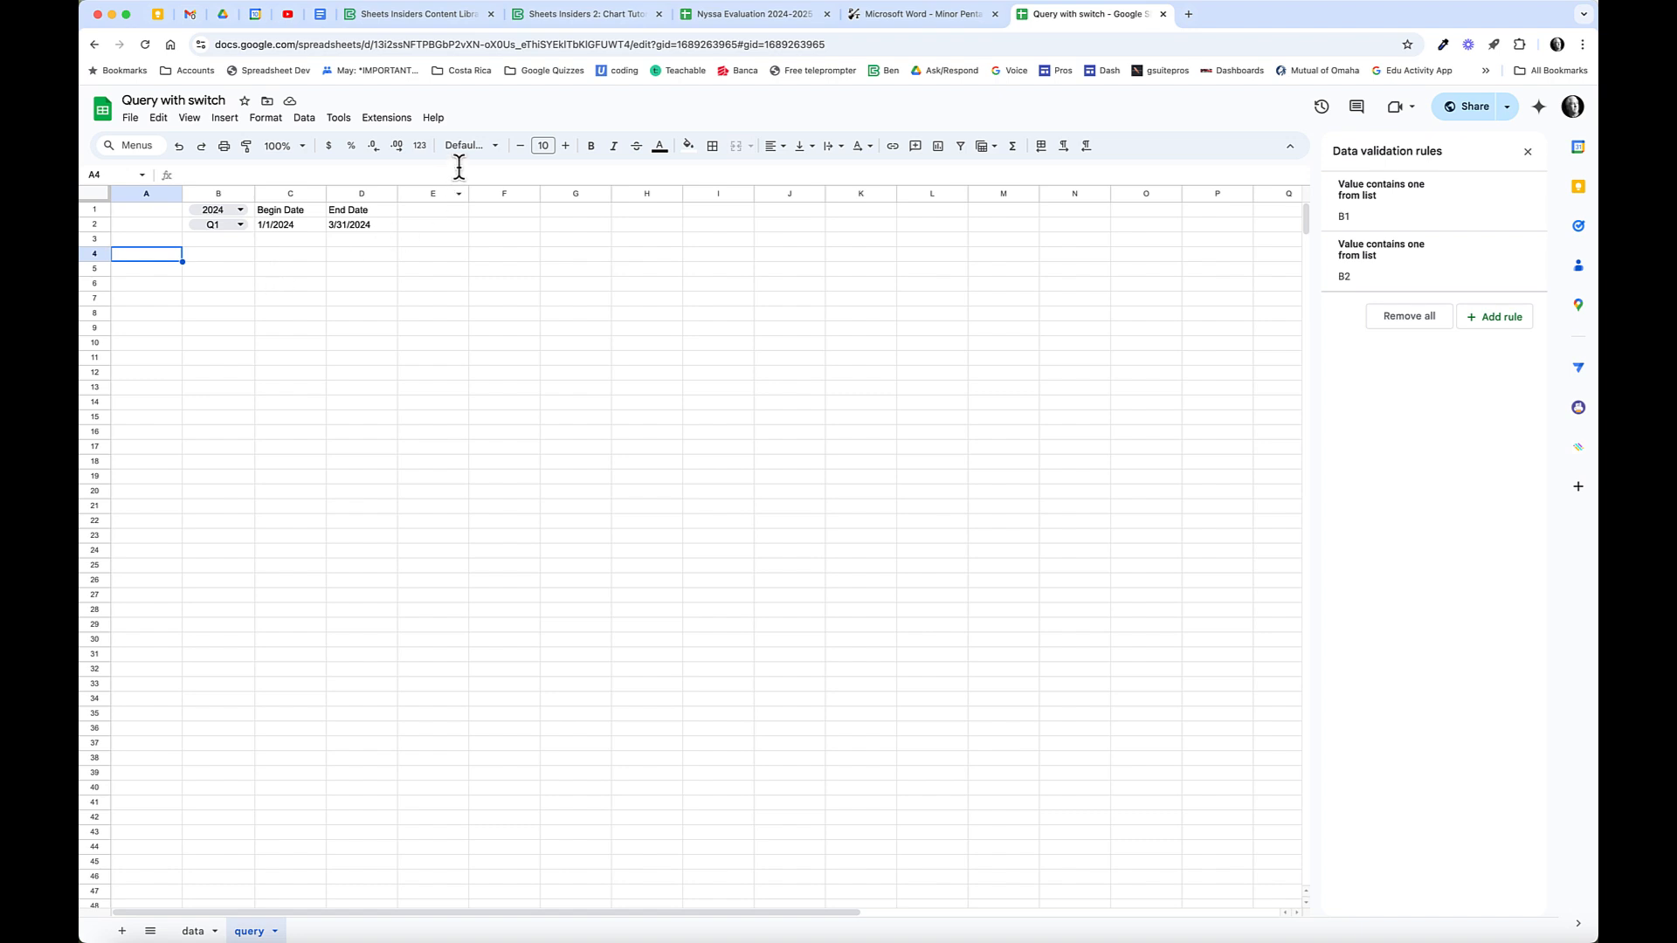
text(=qu)
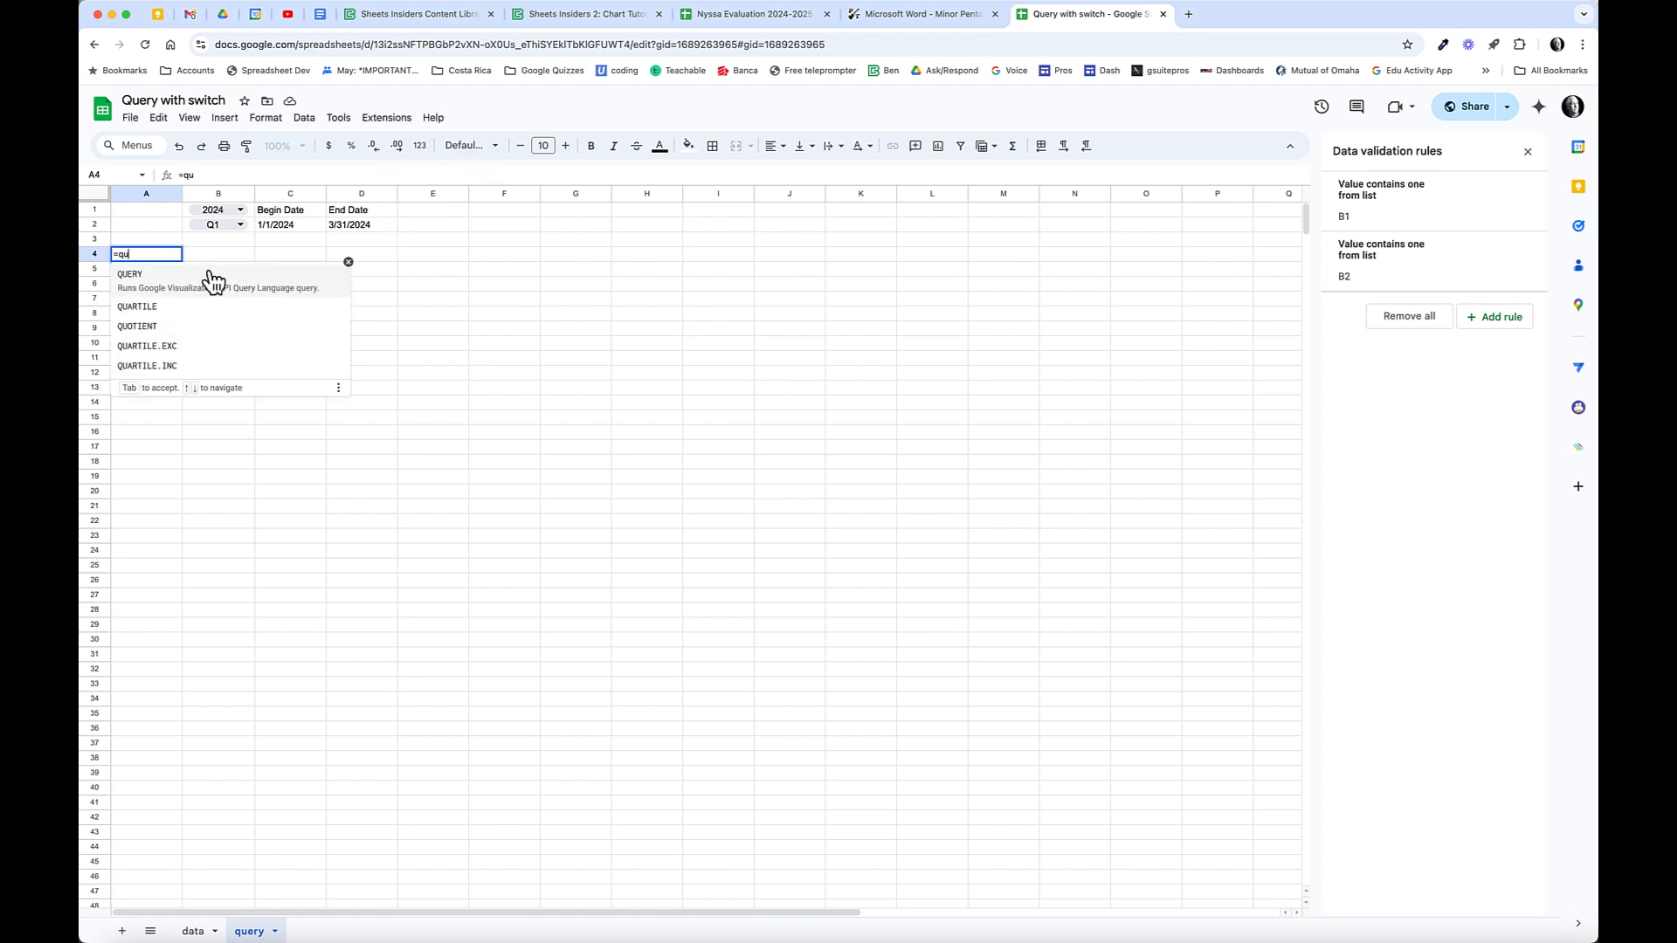
key(Tab)
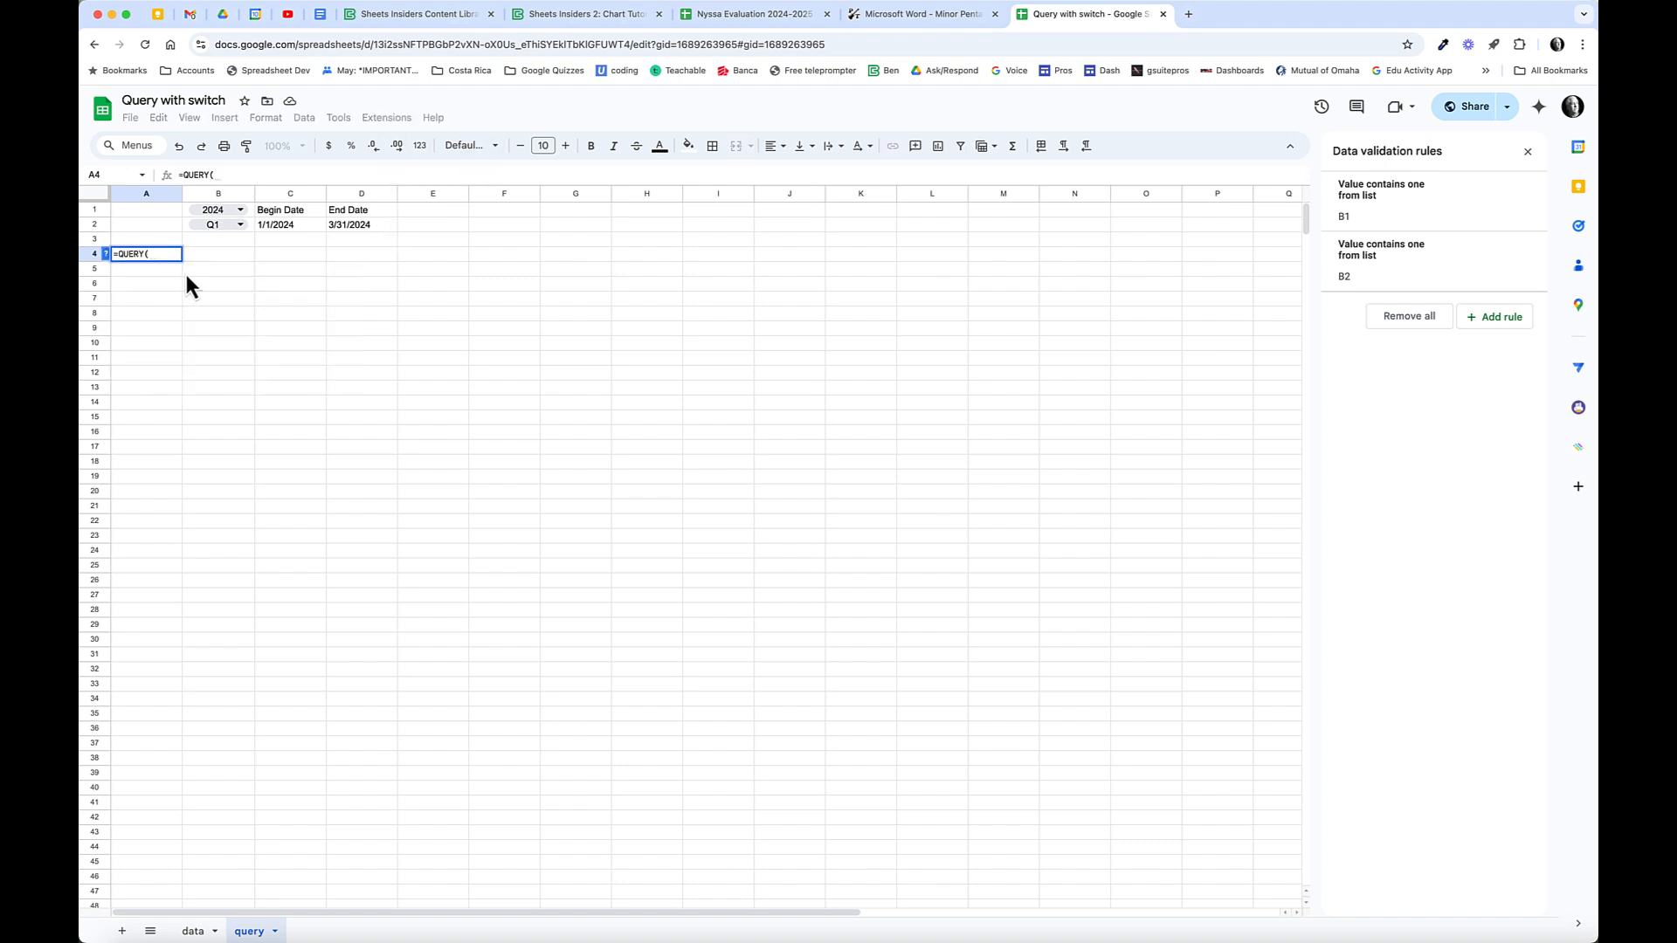
click(194, 932)
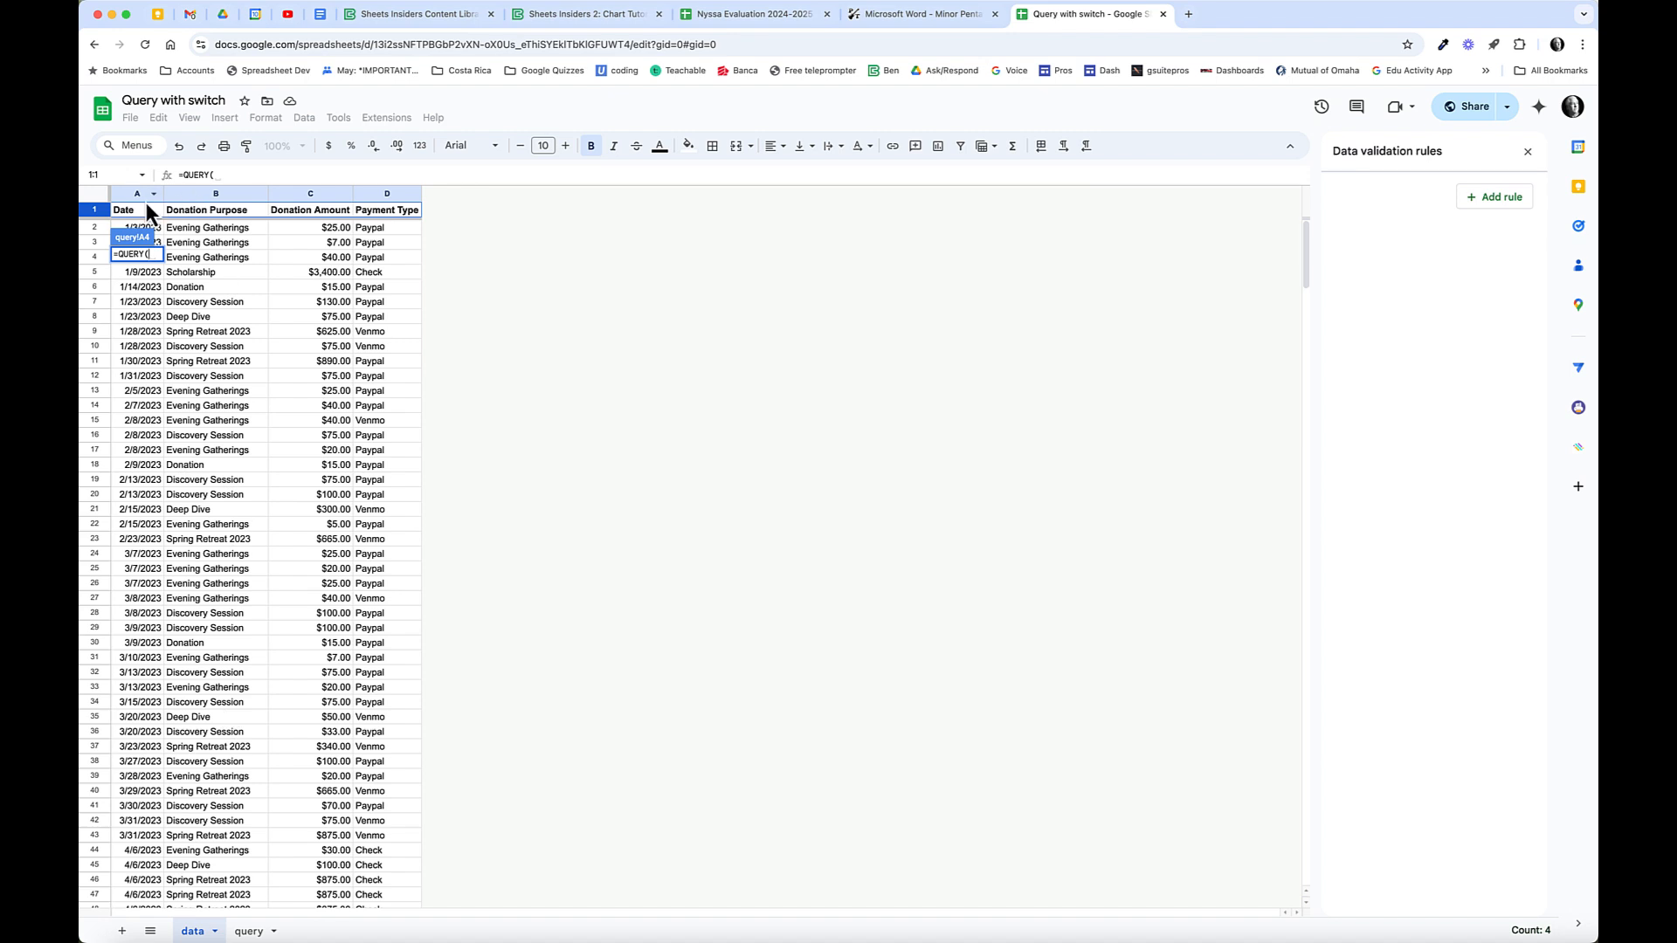
drag(146, 194, 356, 189)
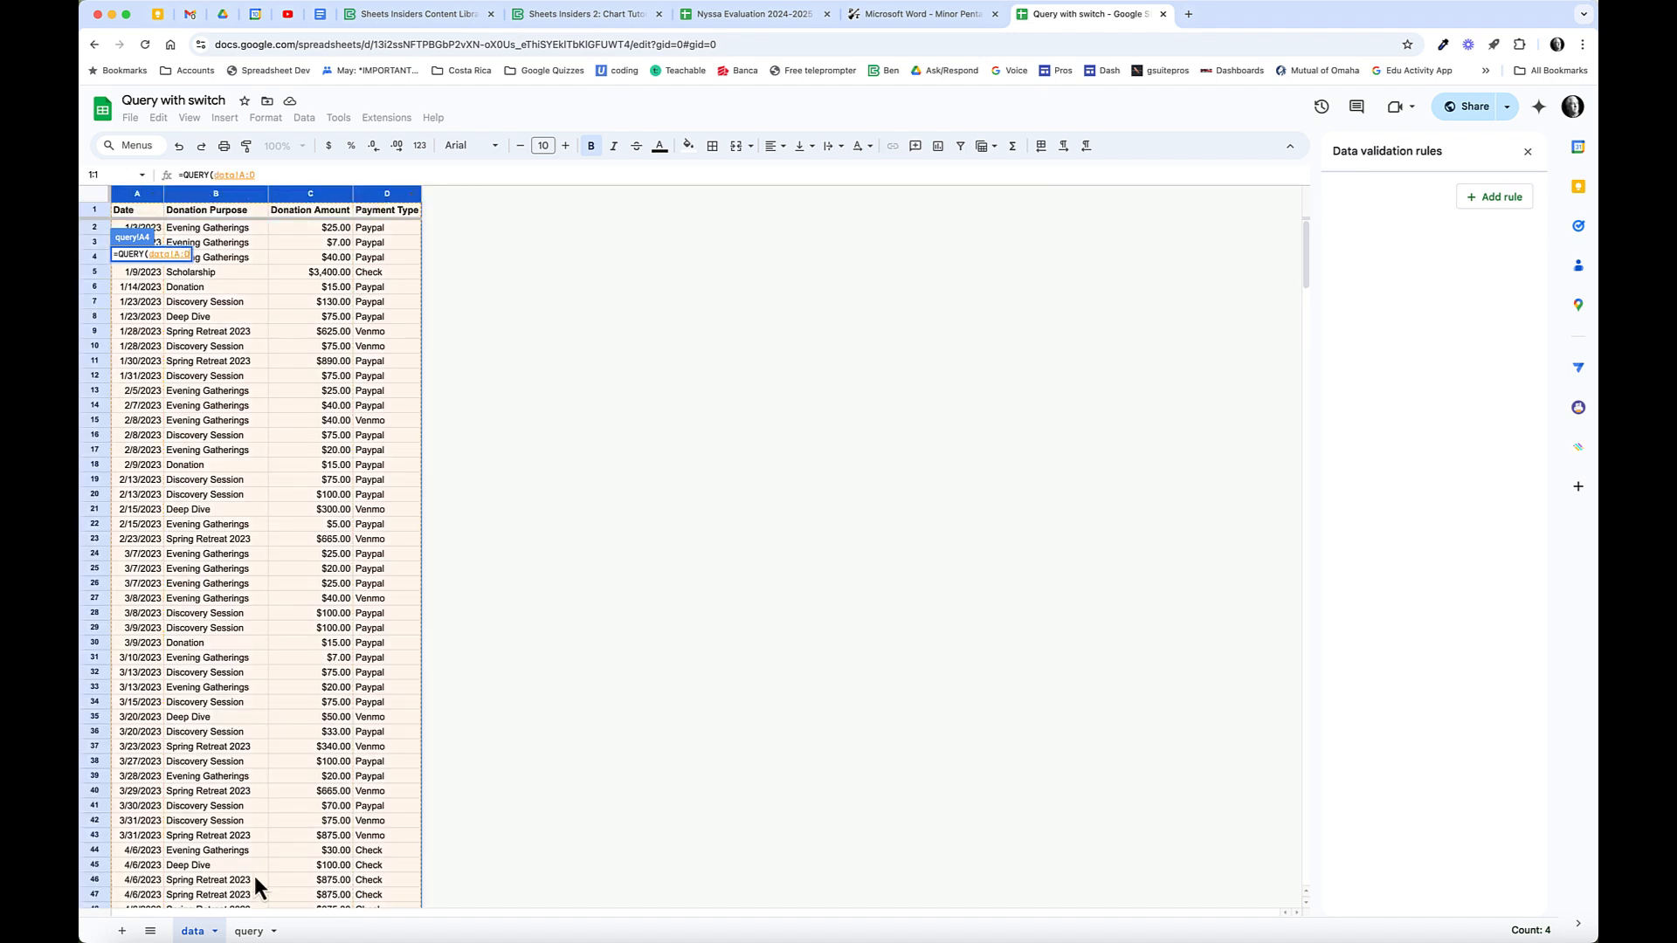
click(249, 931)
text(,)
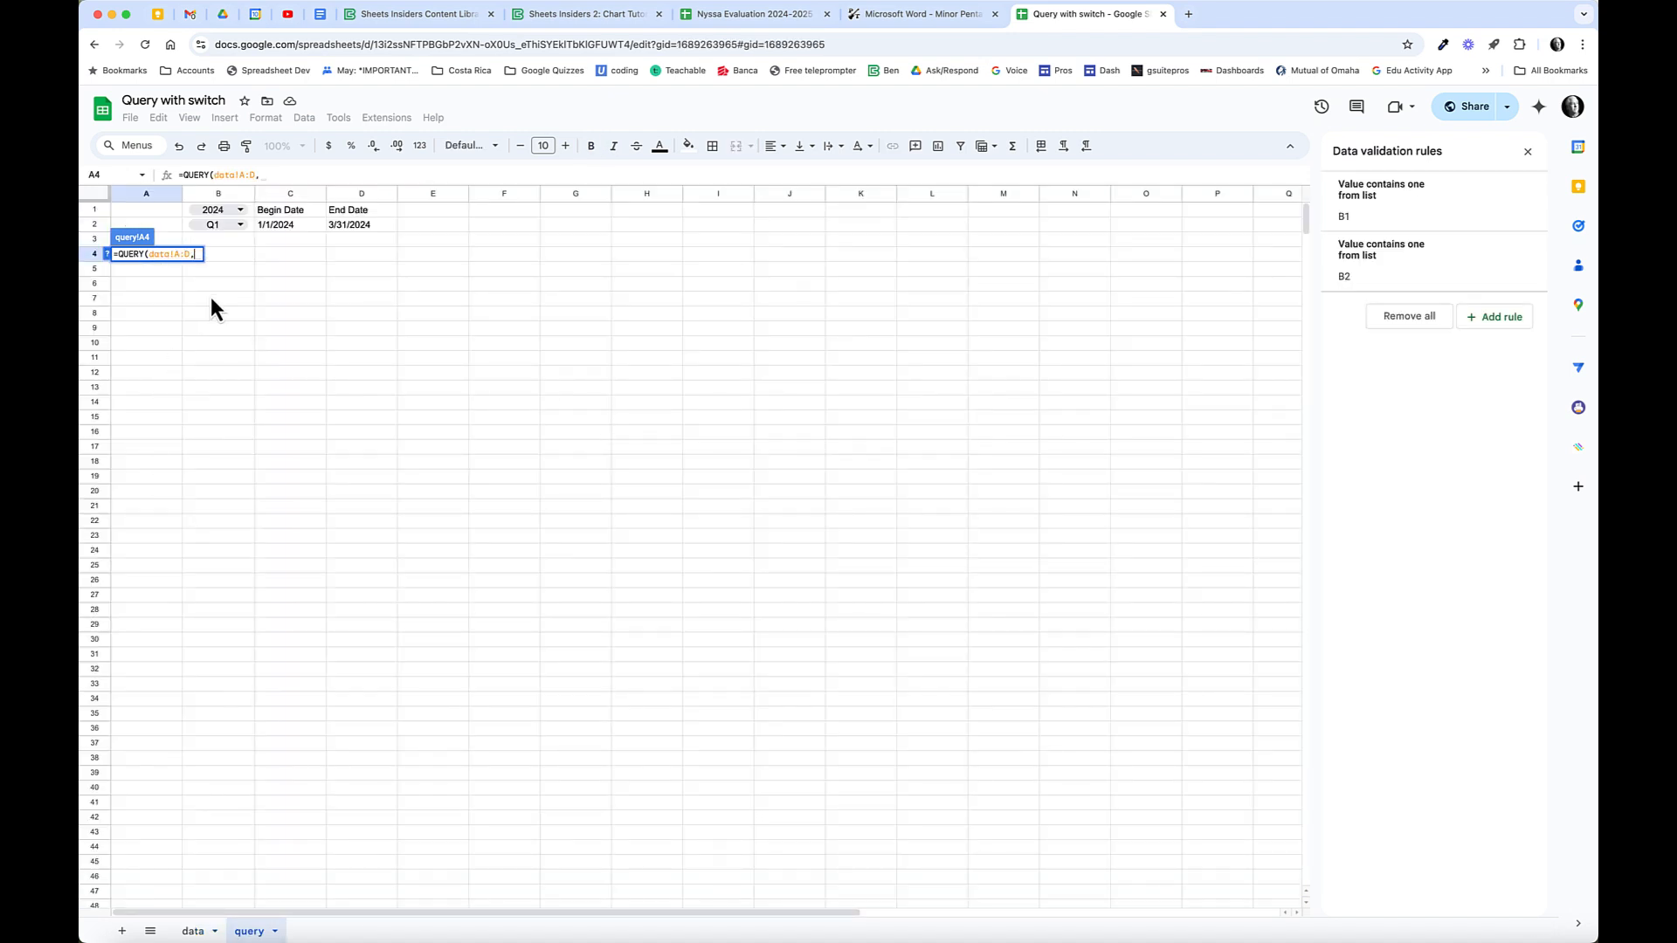
text(")
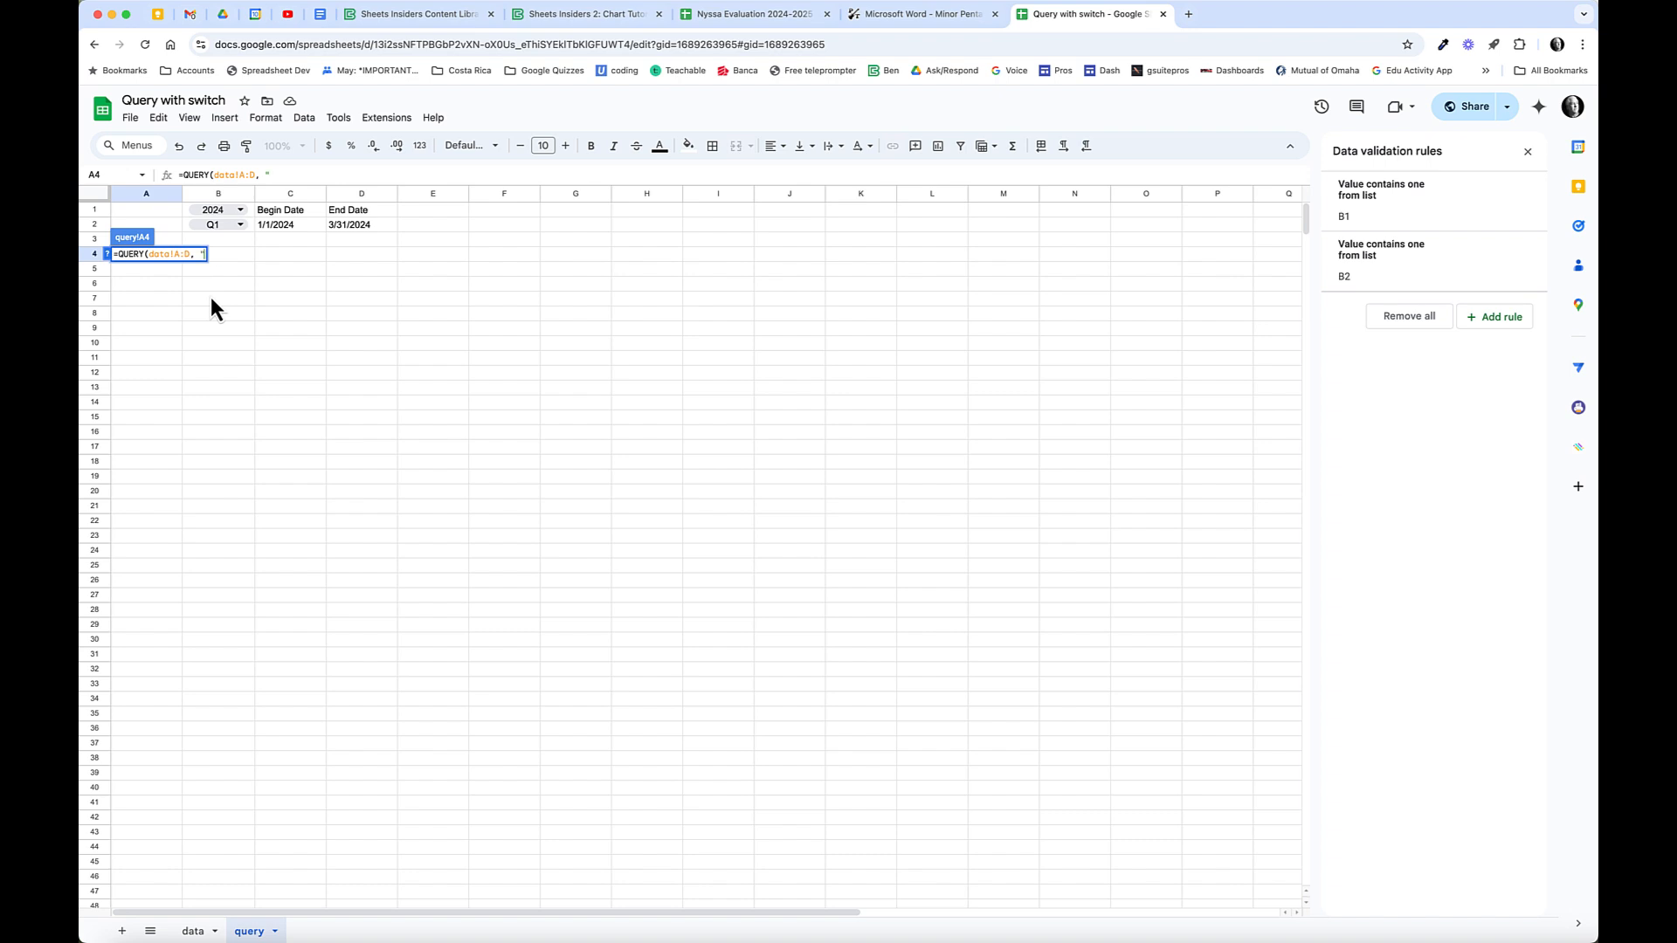
text(select *")
key(Return)
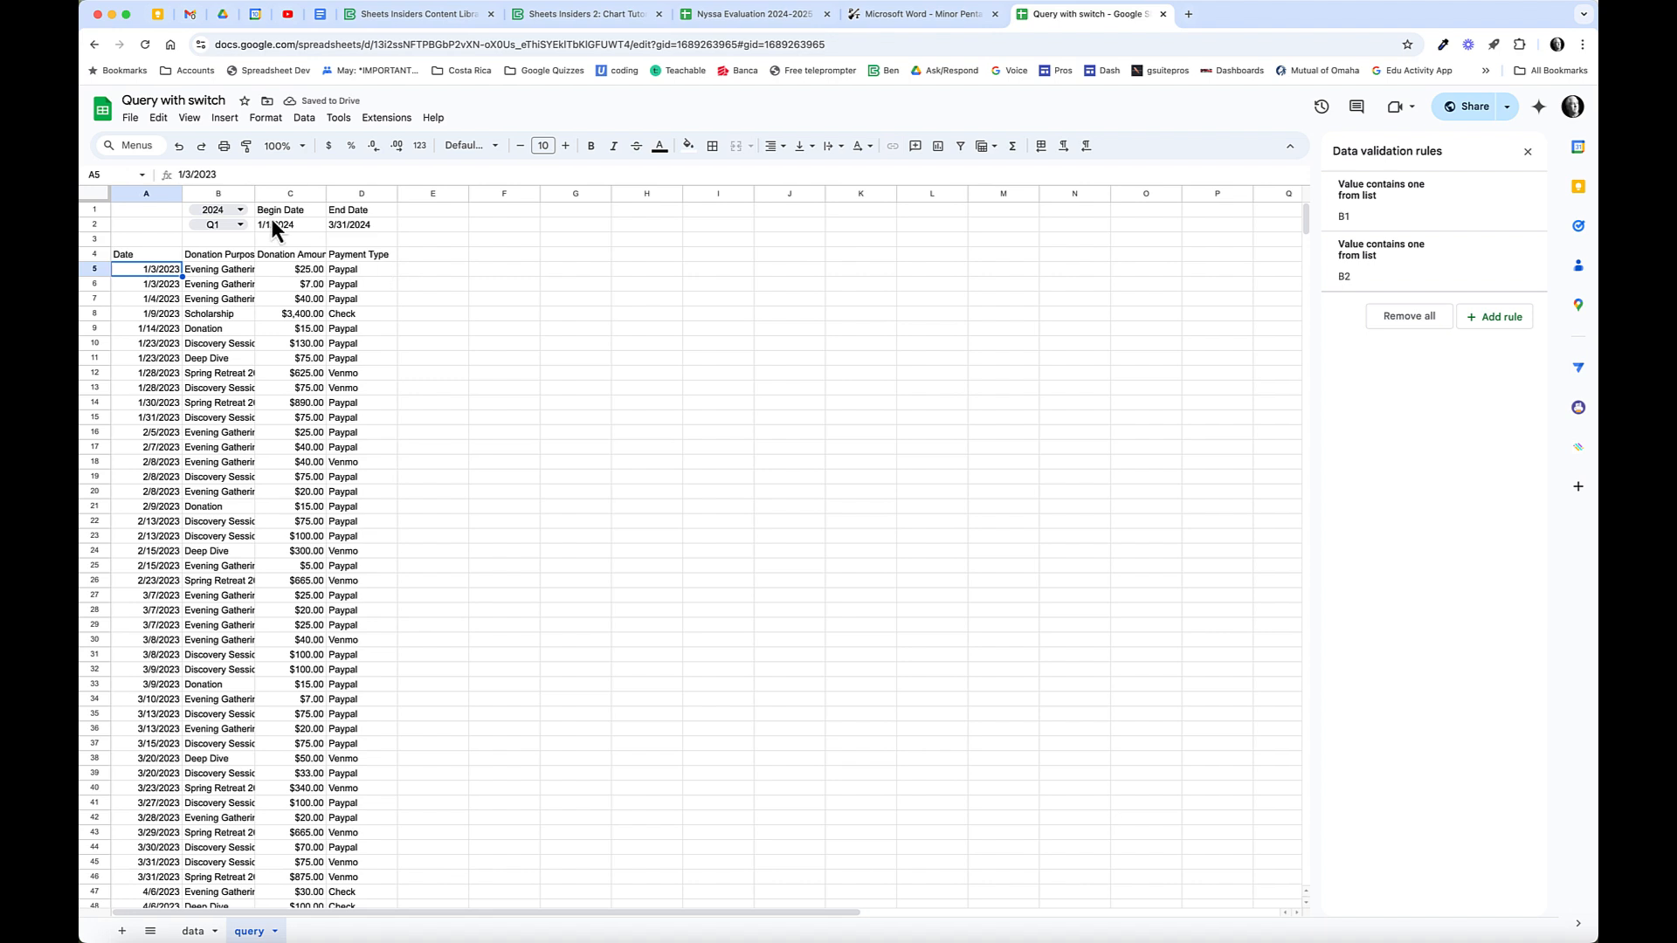
Freeze the query sheet's rows through row 4 and make the header row 4 bold.
drag(171, 203, 169, 262)
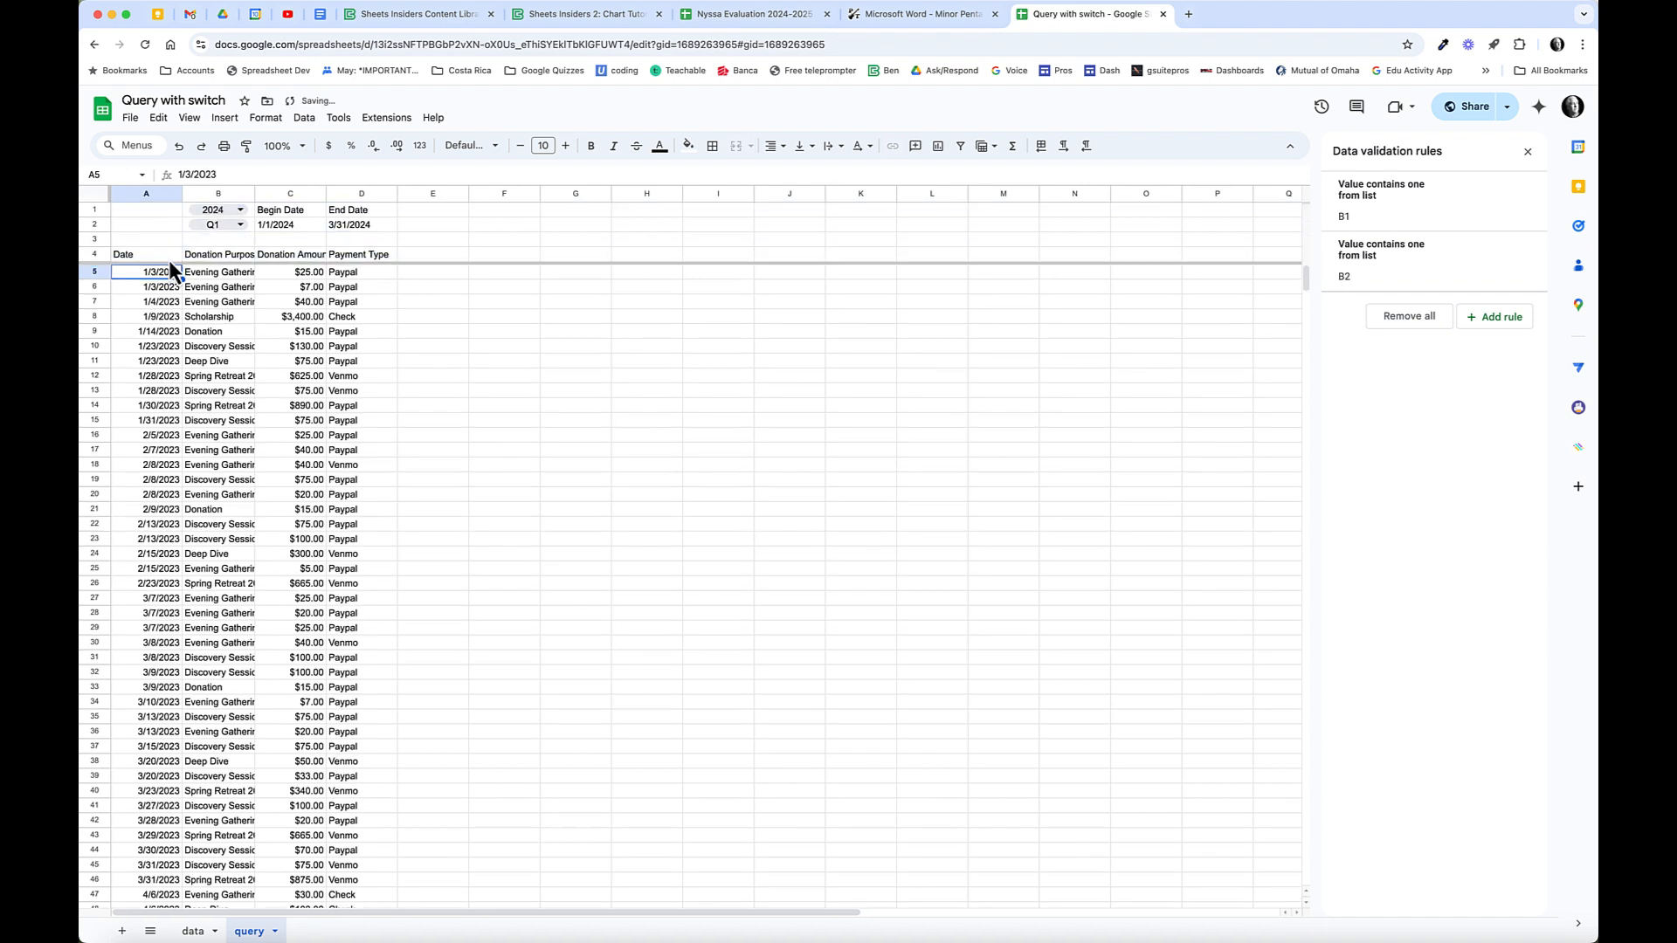
click(96, 254)
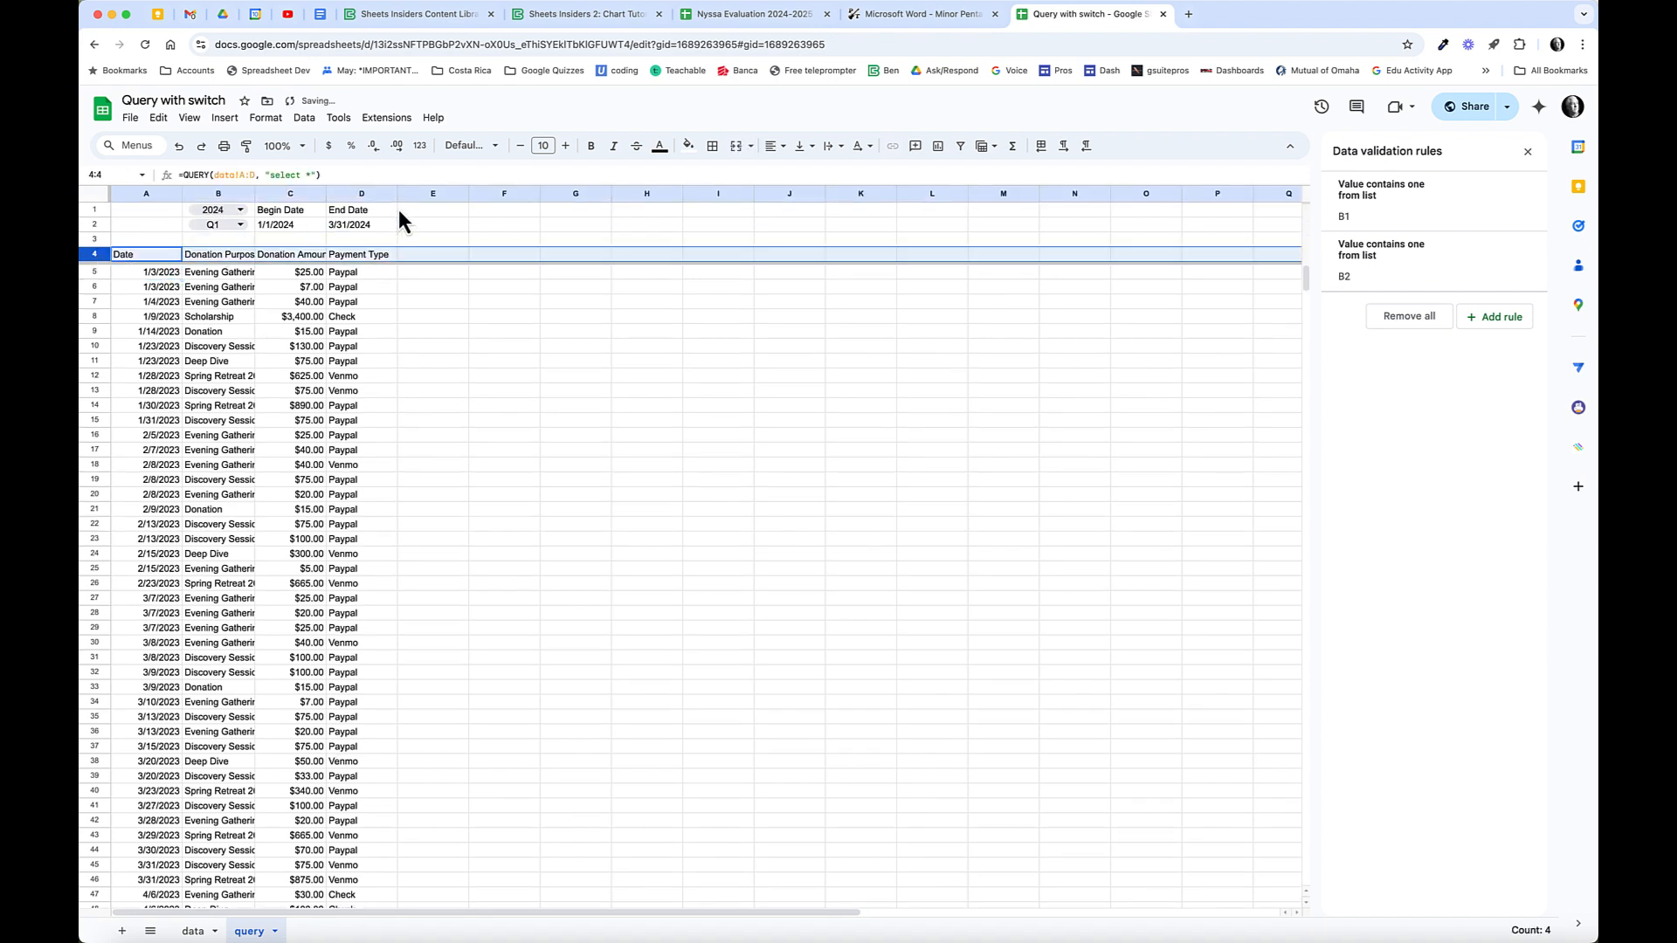
click(592, 146)
Auto-fit the widths of columns A through D to their contents.
drag(145, 193, 353, 195)
double_click(326, 193)
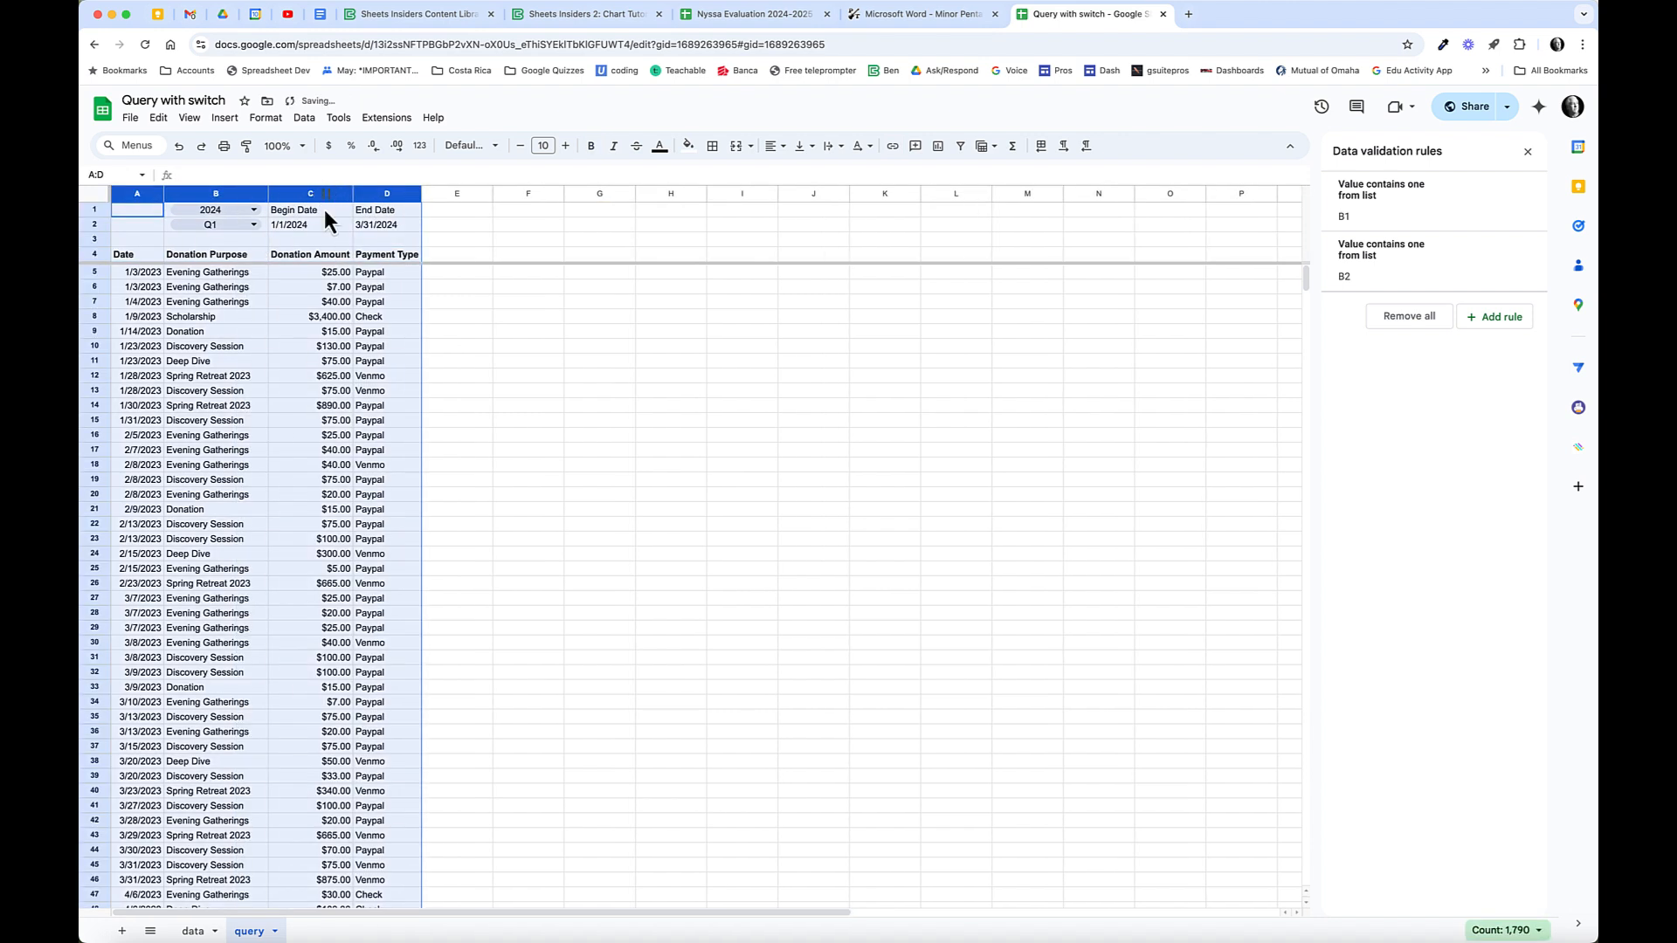
click(485, 272)
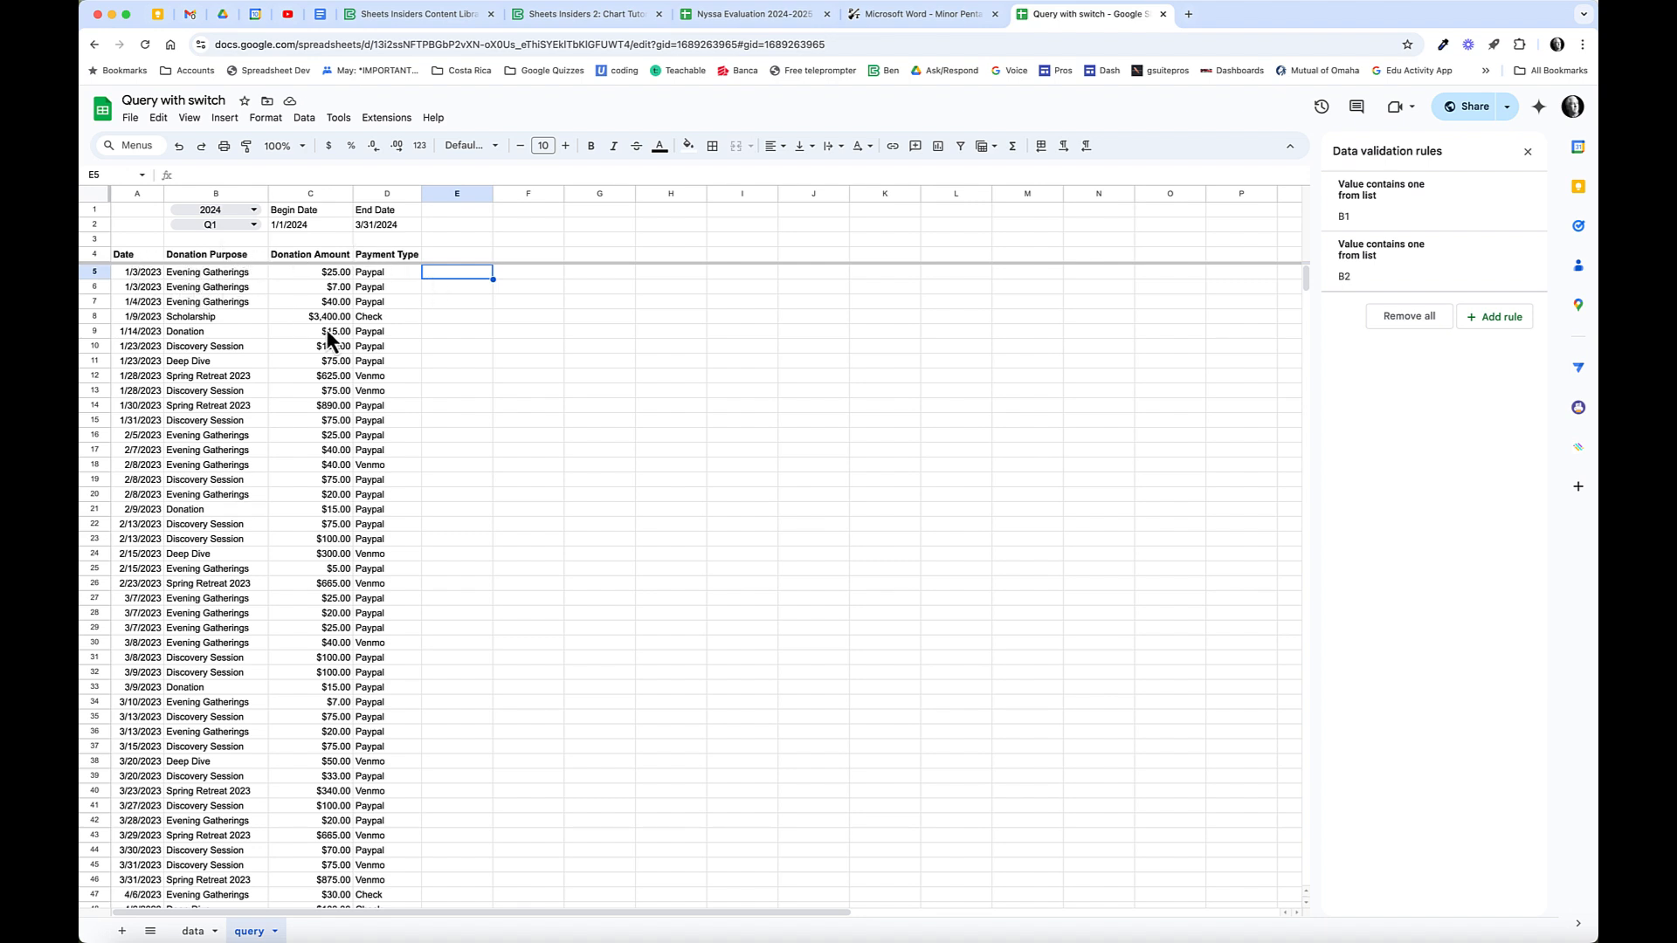
click(150, 260)
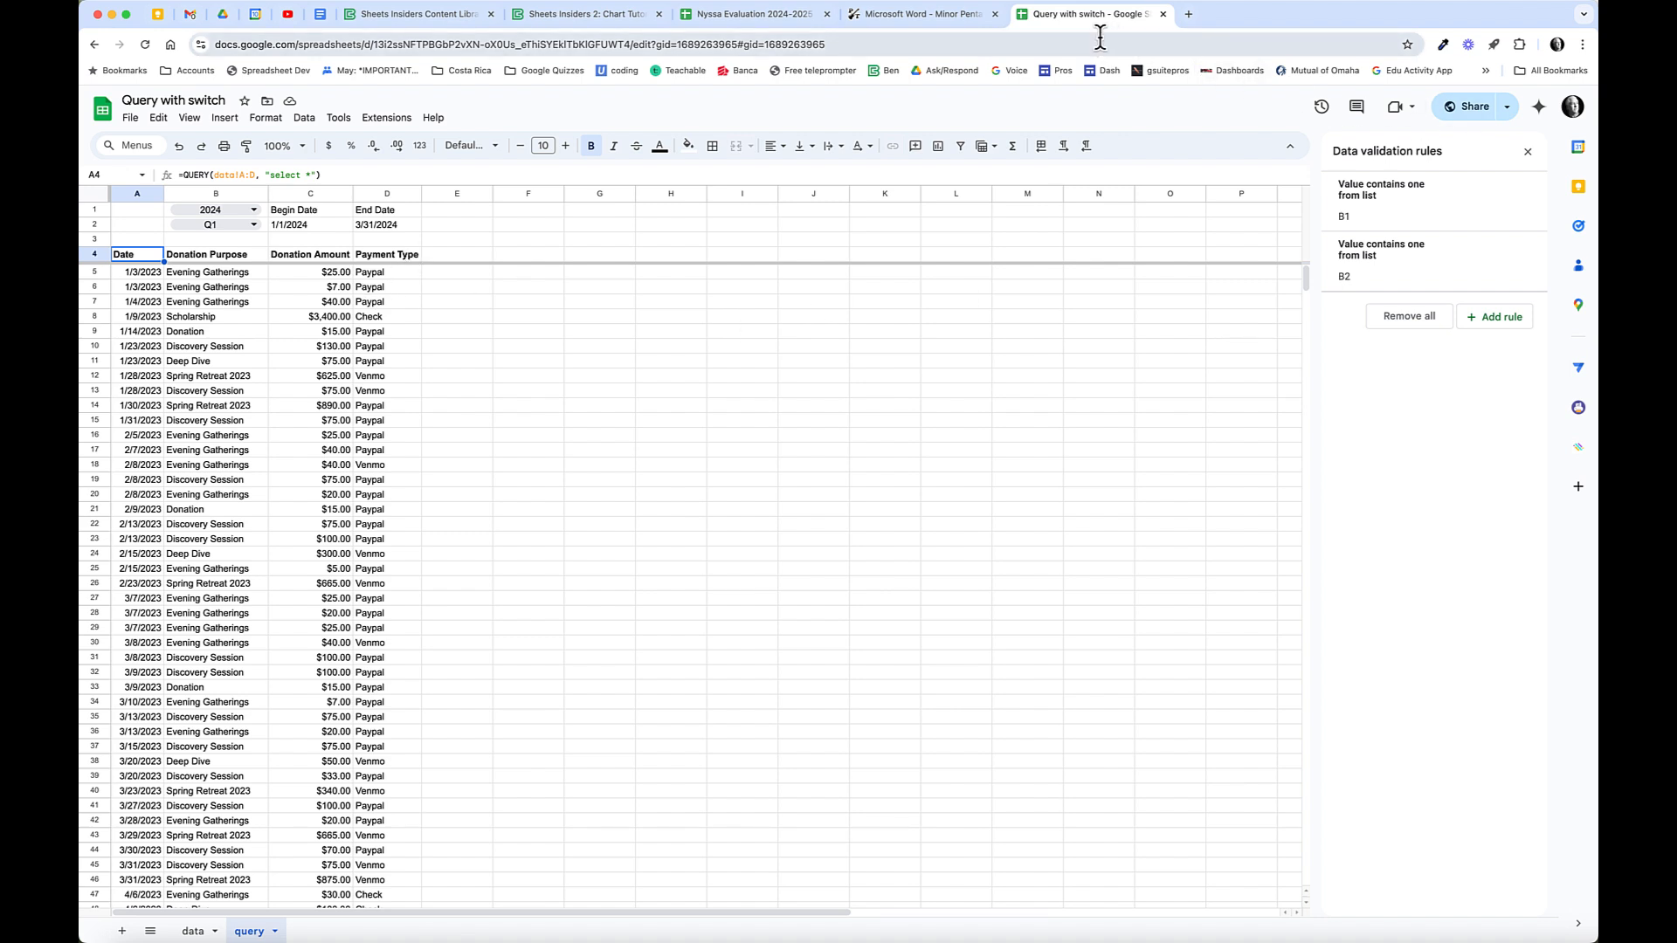
click(1496, 7)
click(1495, 27)
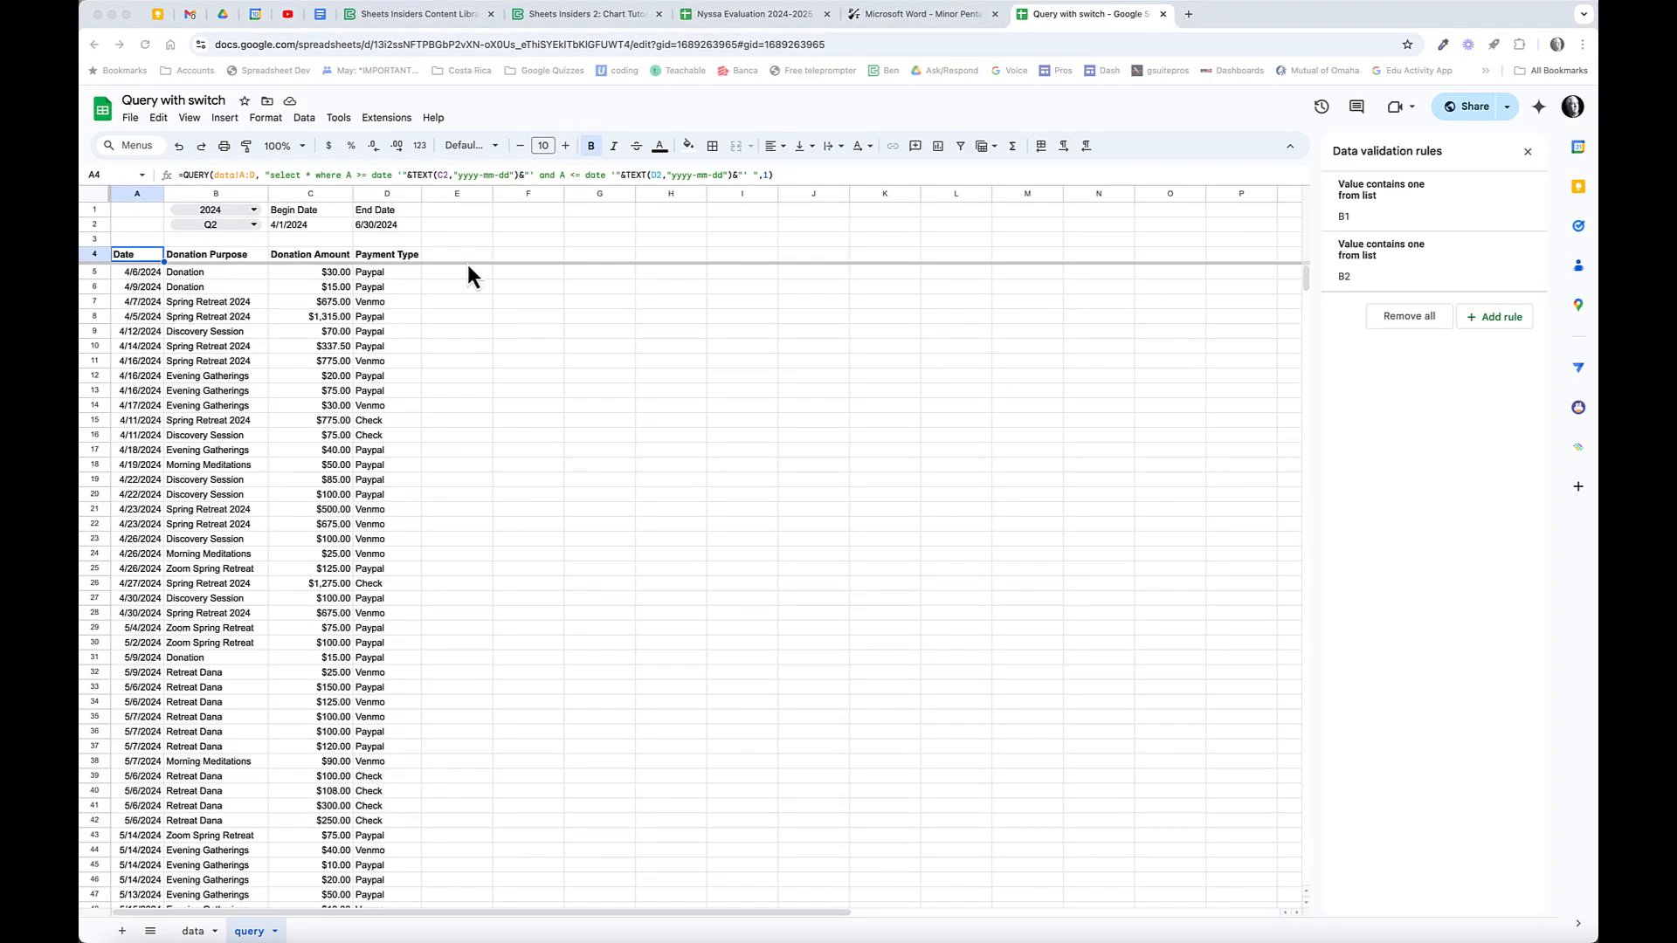
Confirm the date-filtered QUERY formula in A4 and test it by setting the period in B2 to Q1.
click(841, 175)
key(Return)
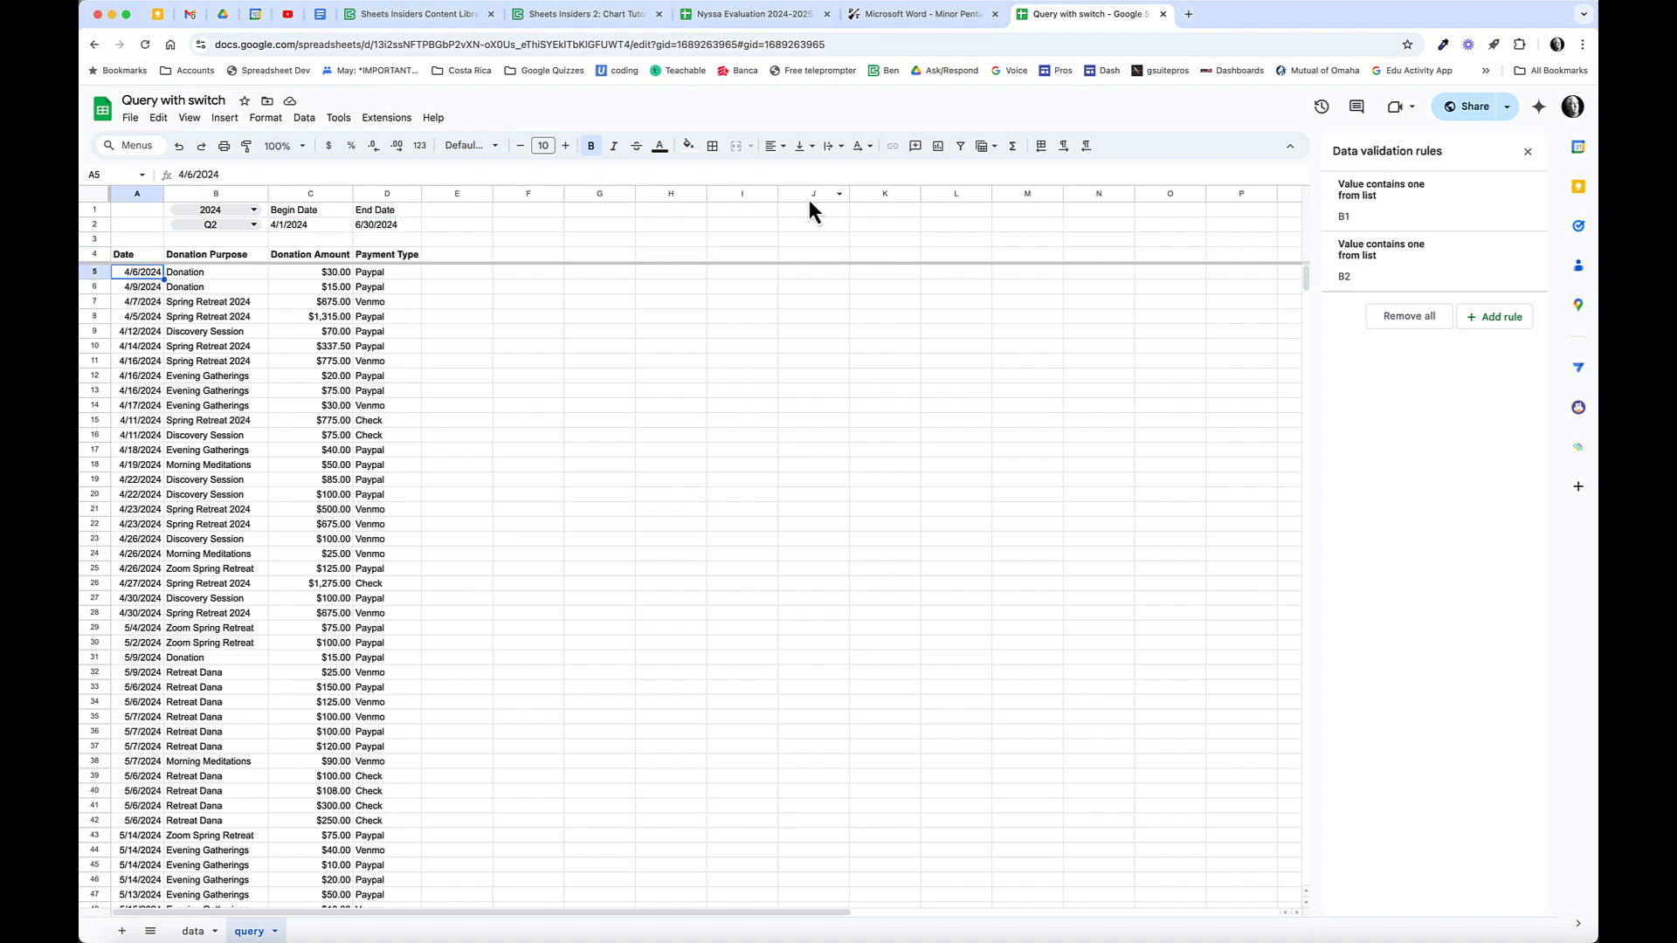
click(214, 225)
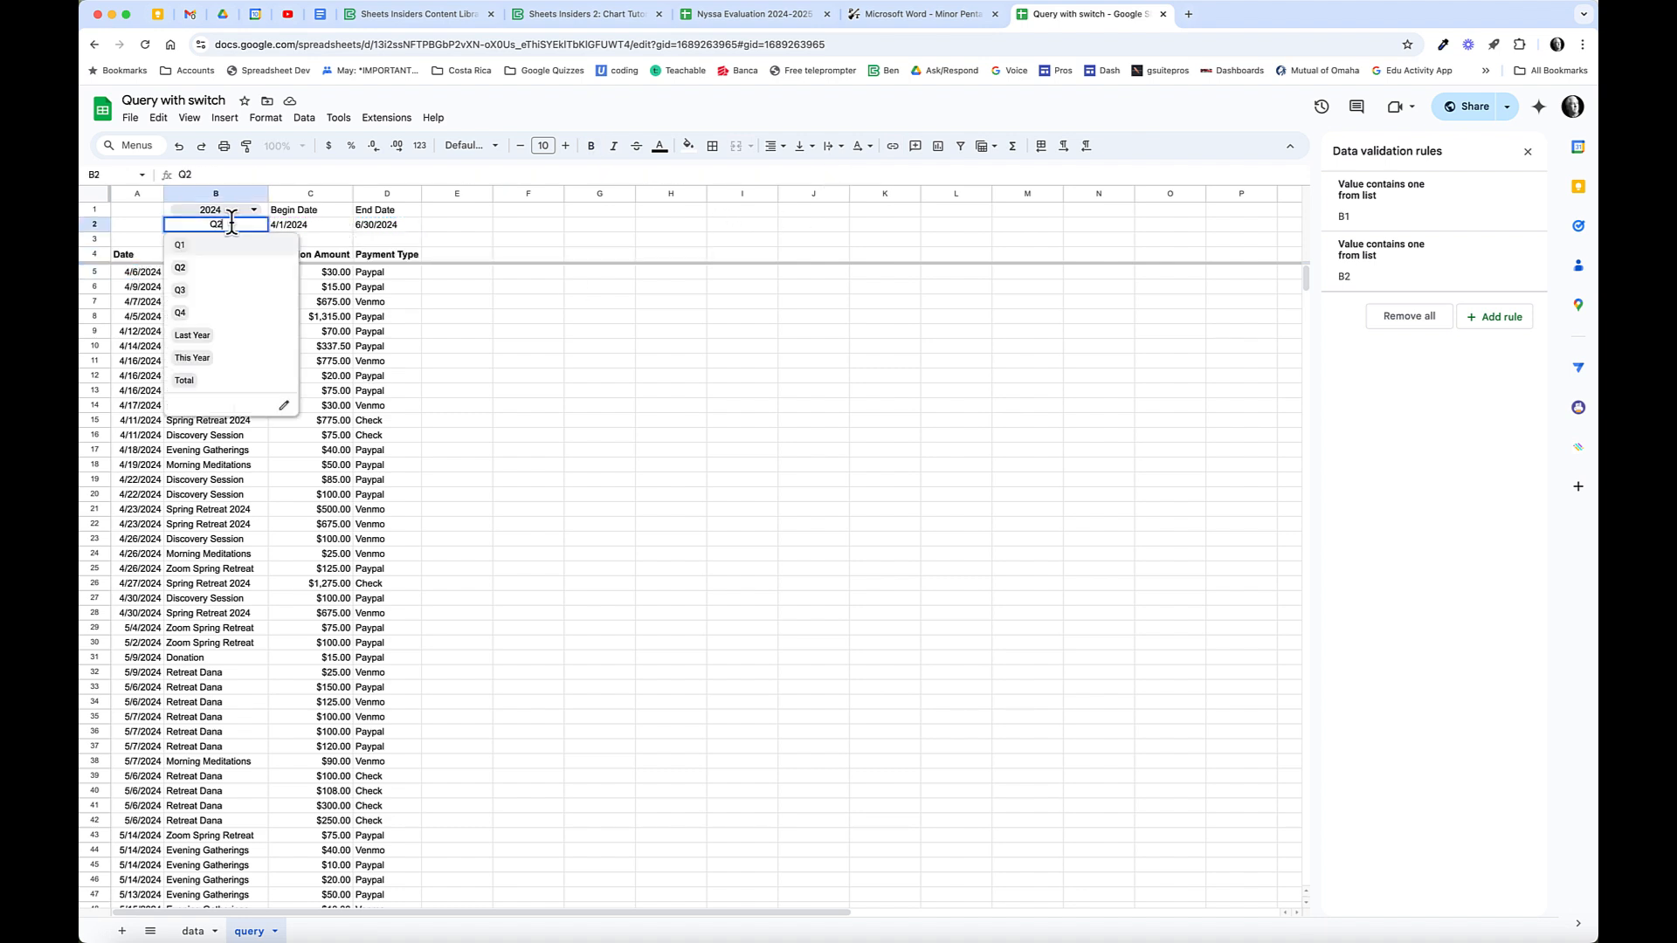
click(210, 251)
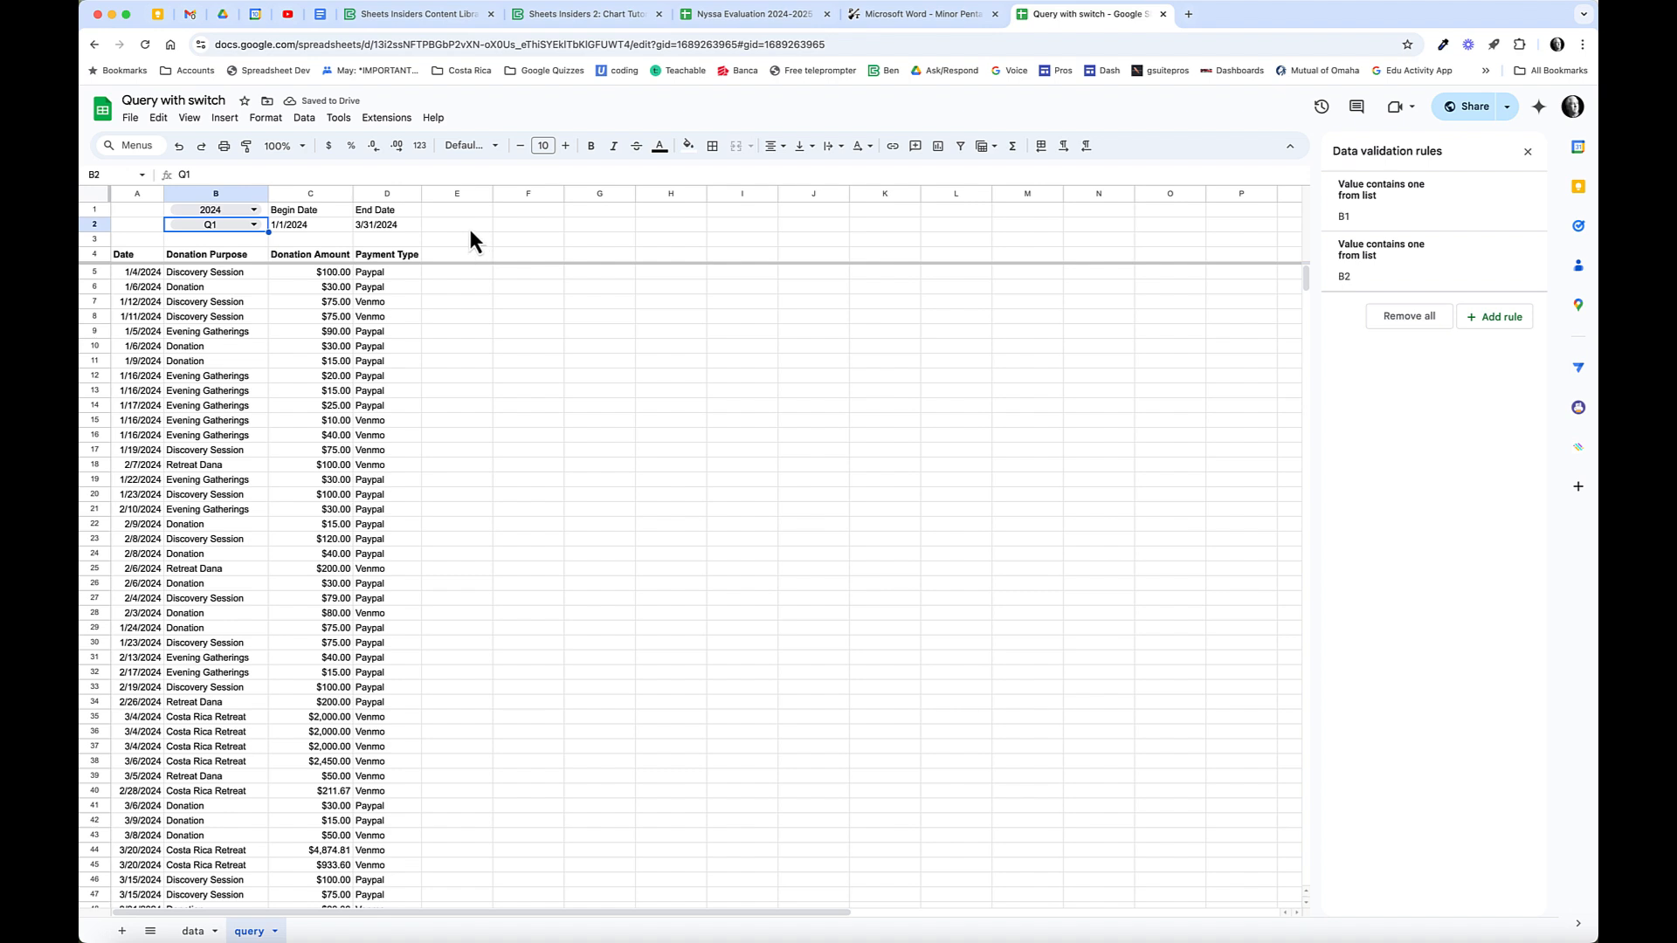
click(528, 229)
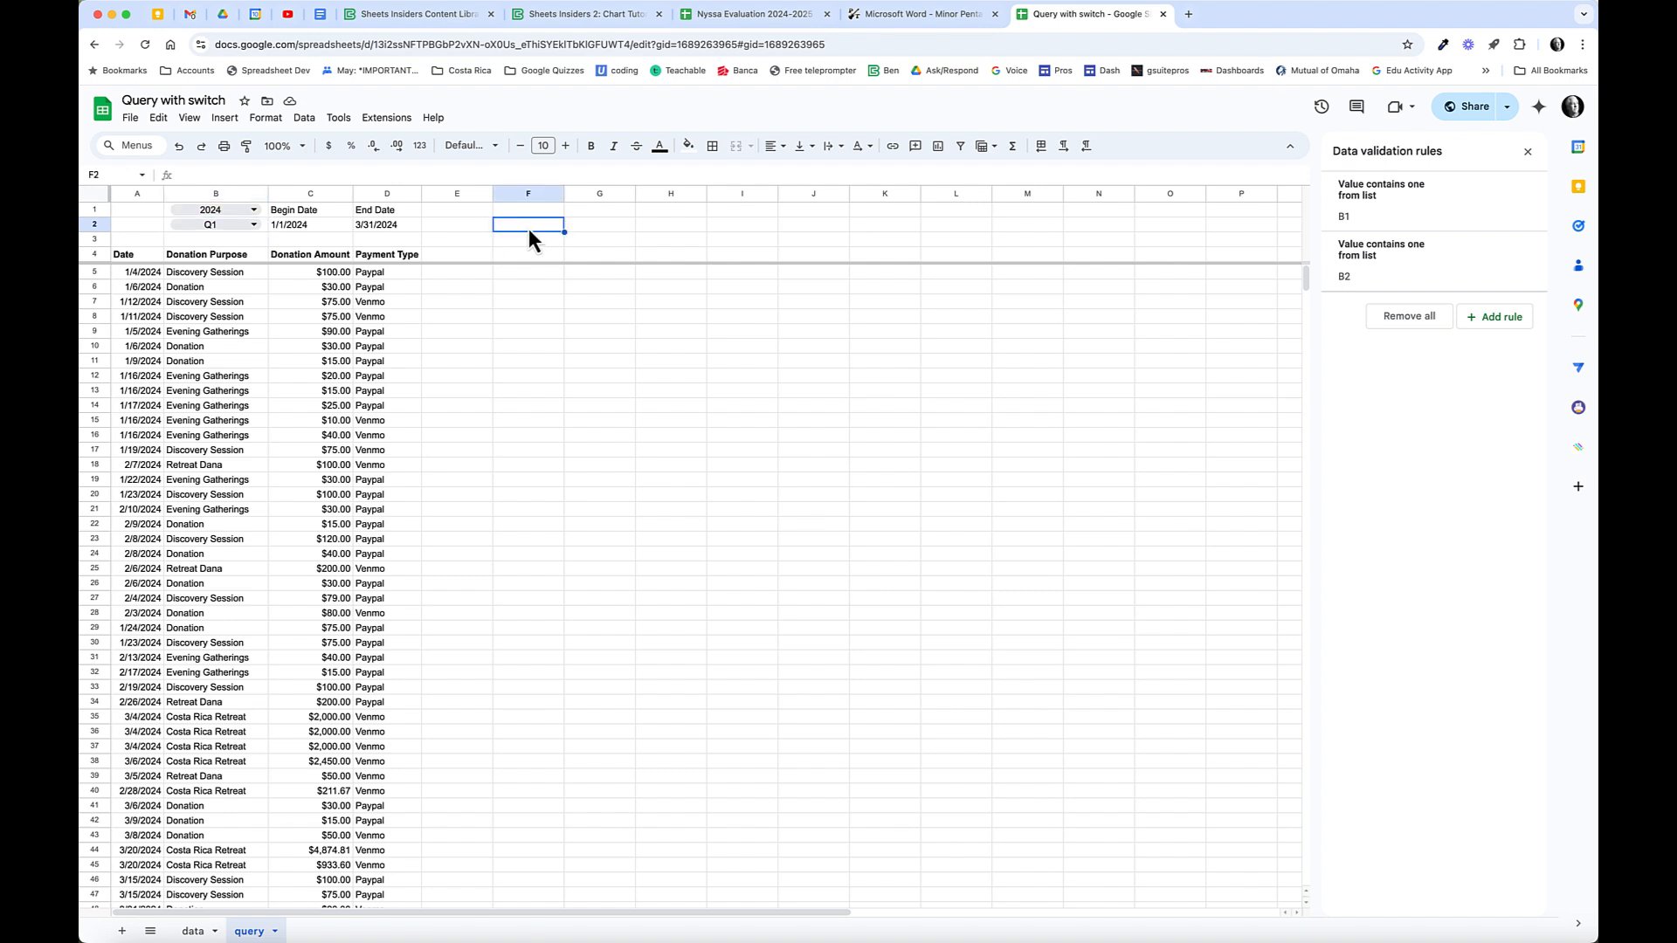
Enter a SUM formula in F2 that totals the donation amounts over the open-ended range C5:C.
click(1012, 148)
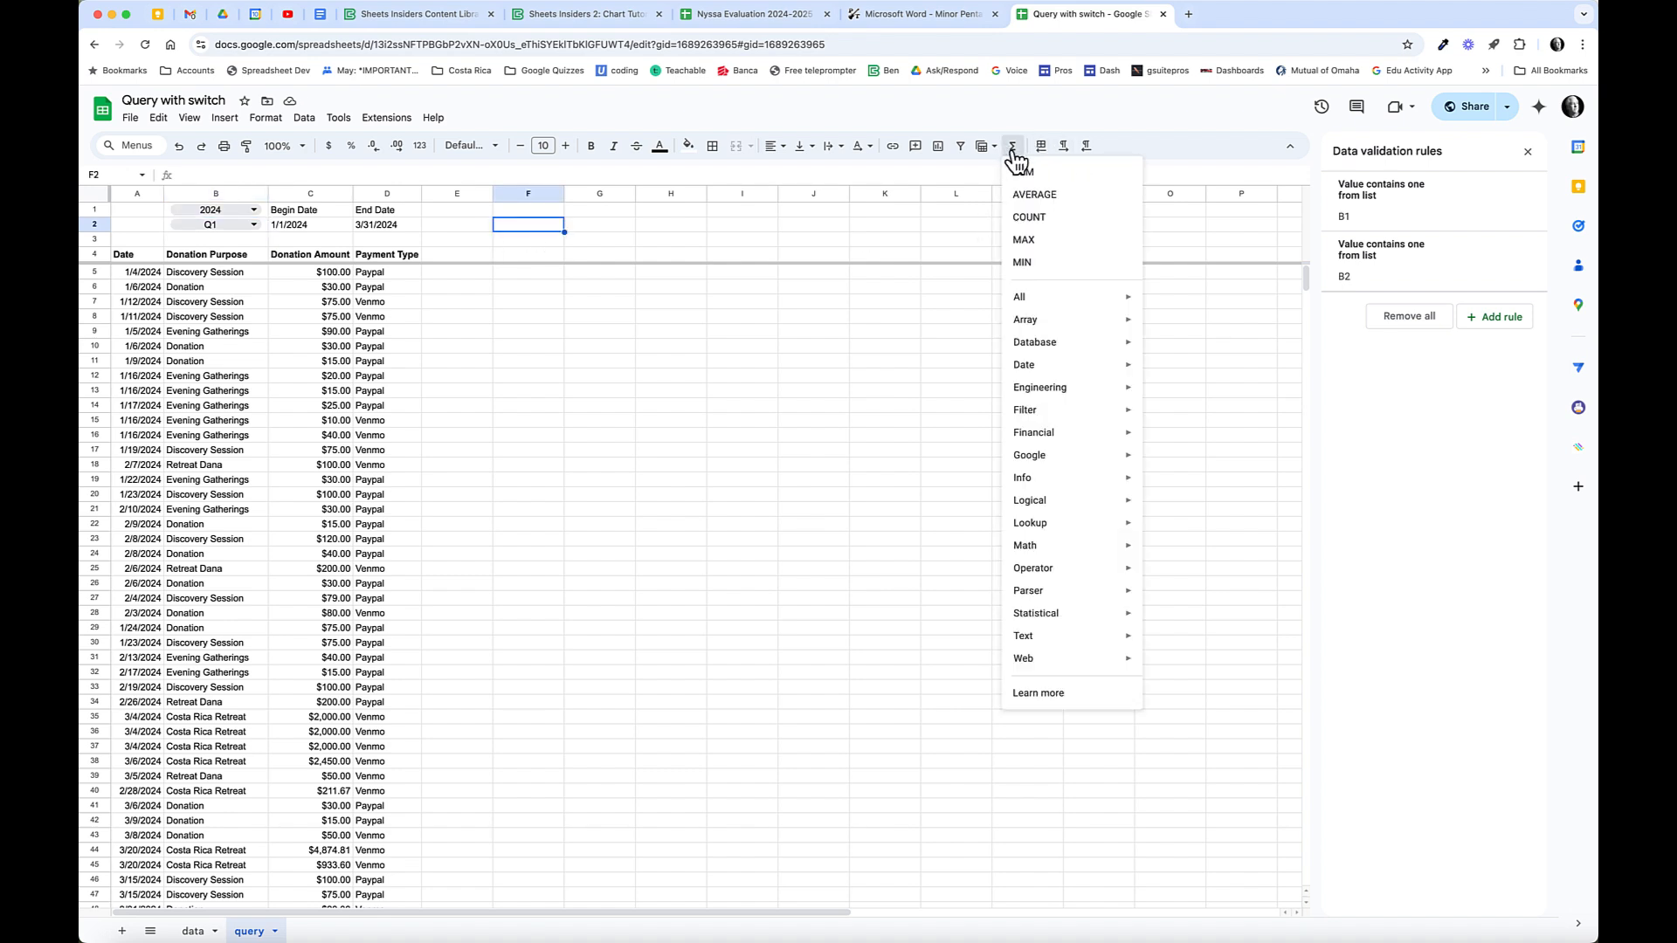
click(1022, 187)
click(337, 274)
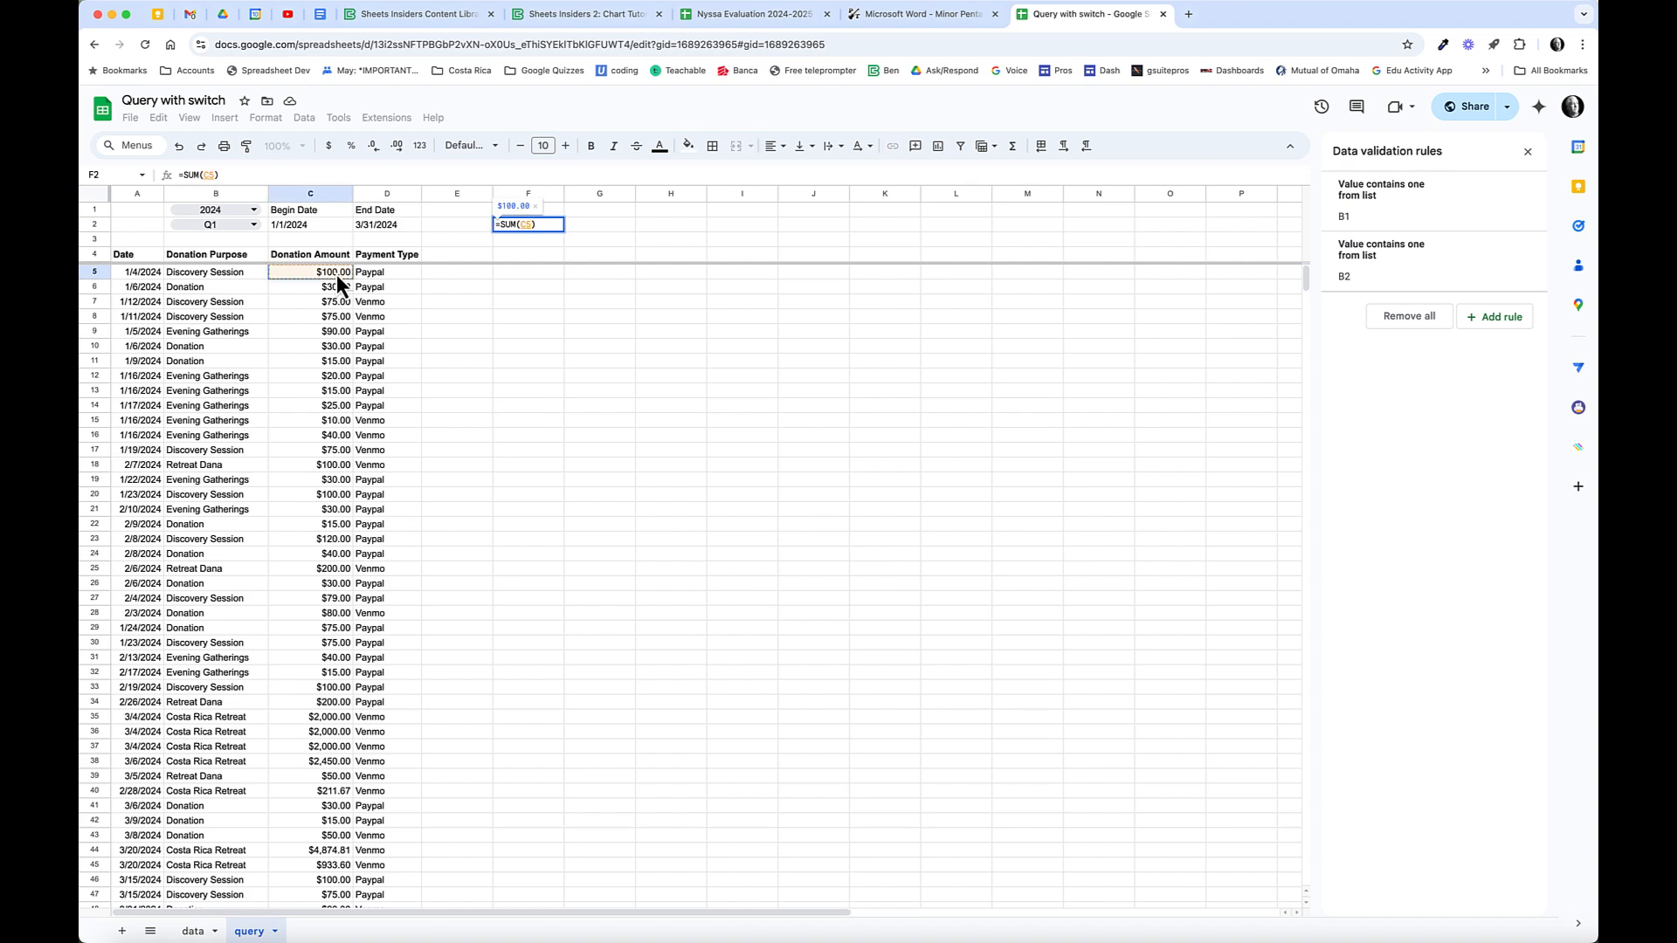
key(ctrl+shift+Down)
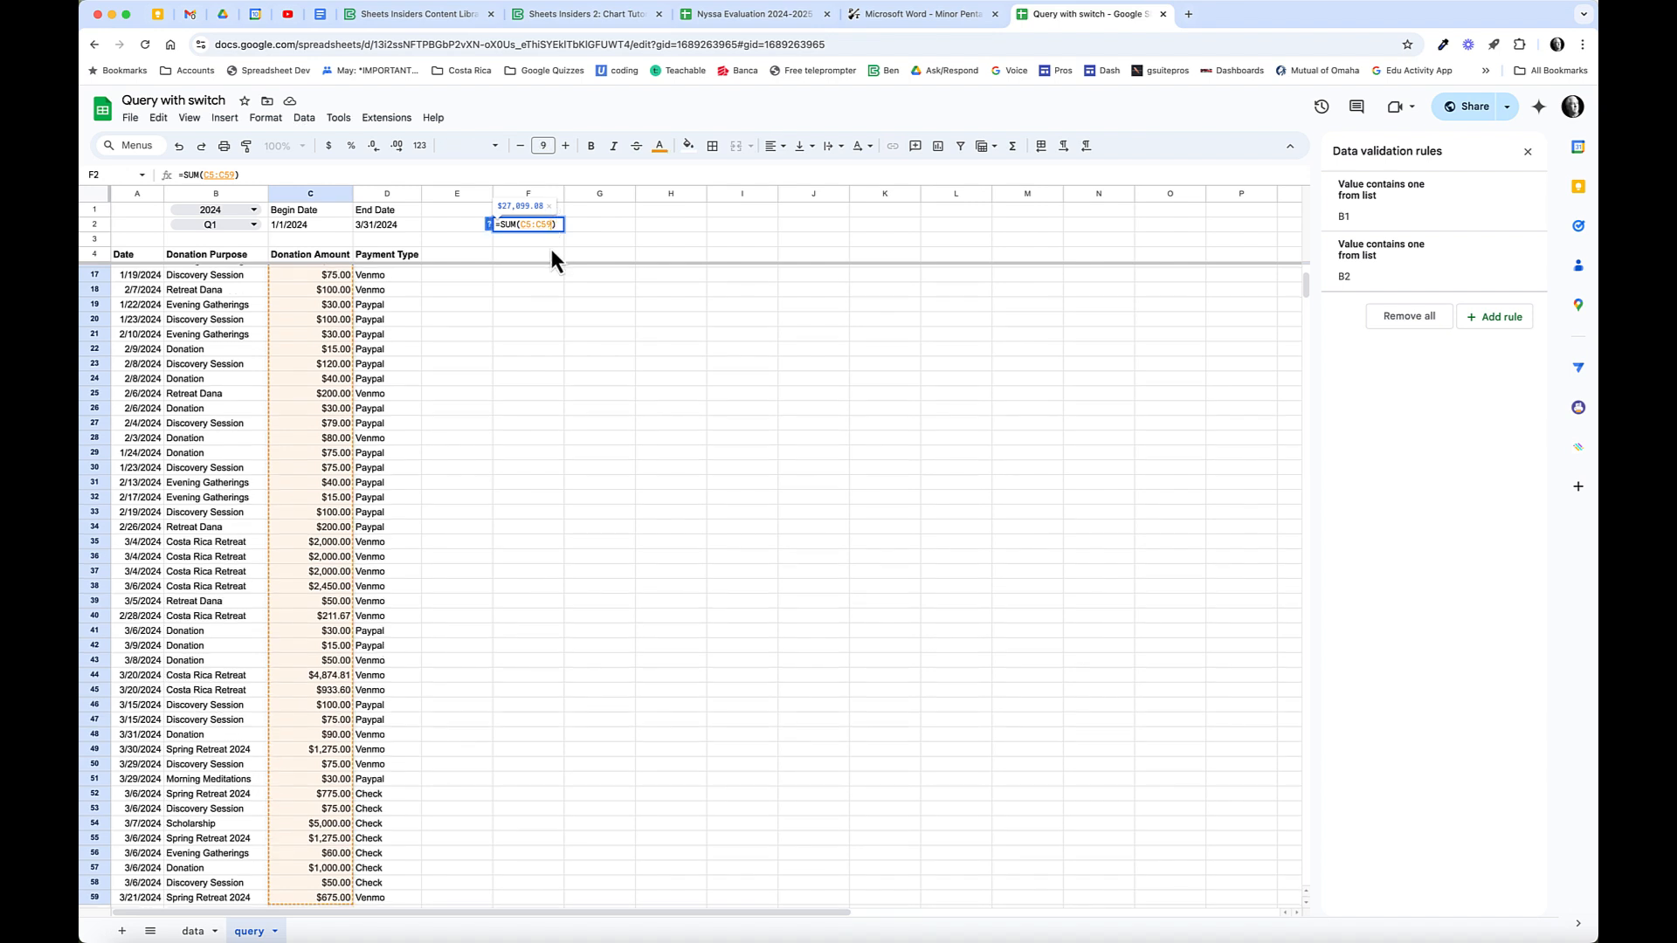
key(BackSpace)
key(BackSpace)
key(Return)
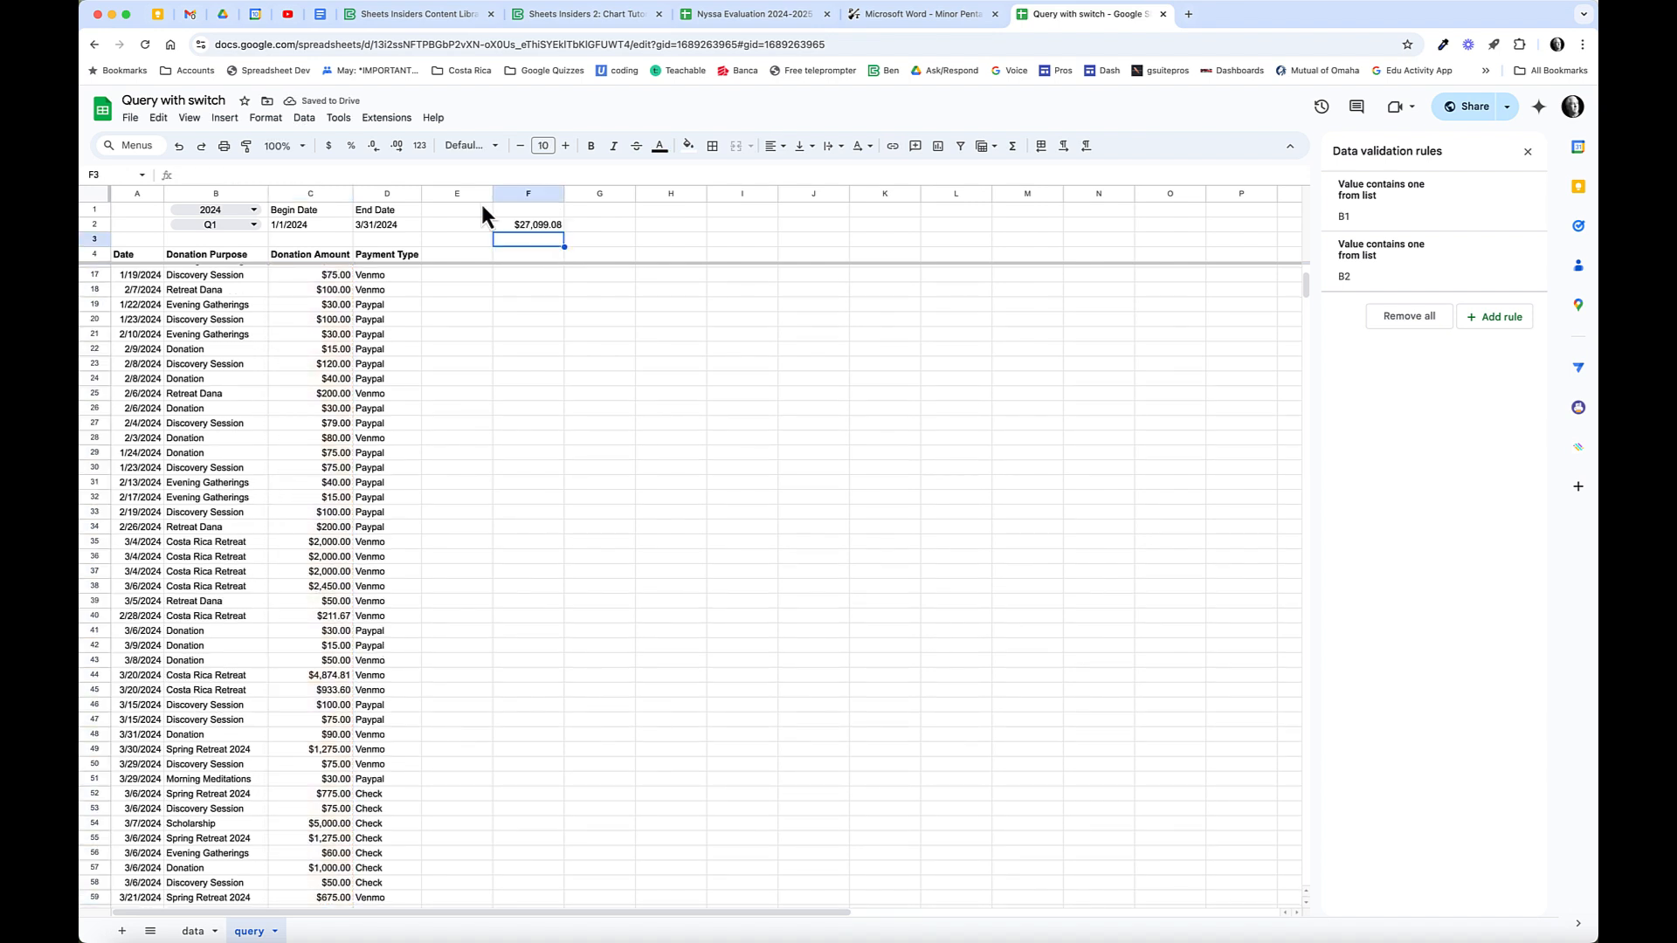
Format the donation total in F2 as 12-point bold red text.
click(537, 225)
click(566, 146)
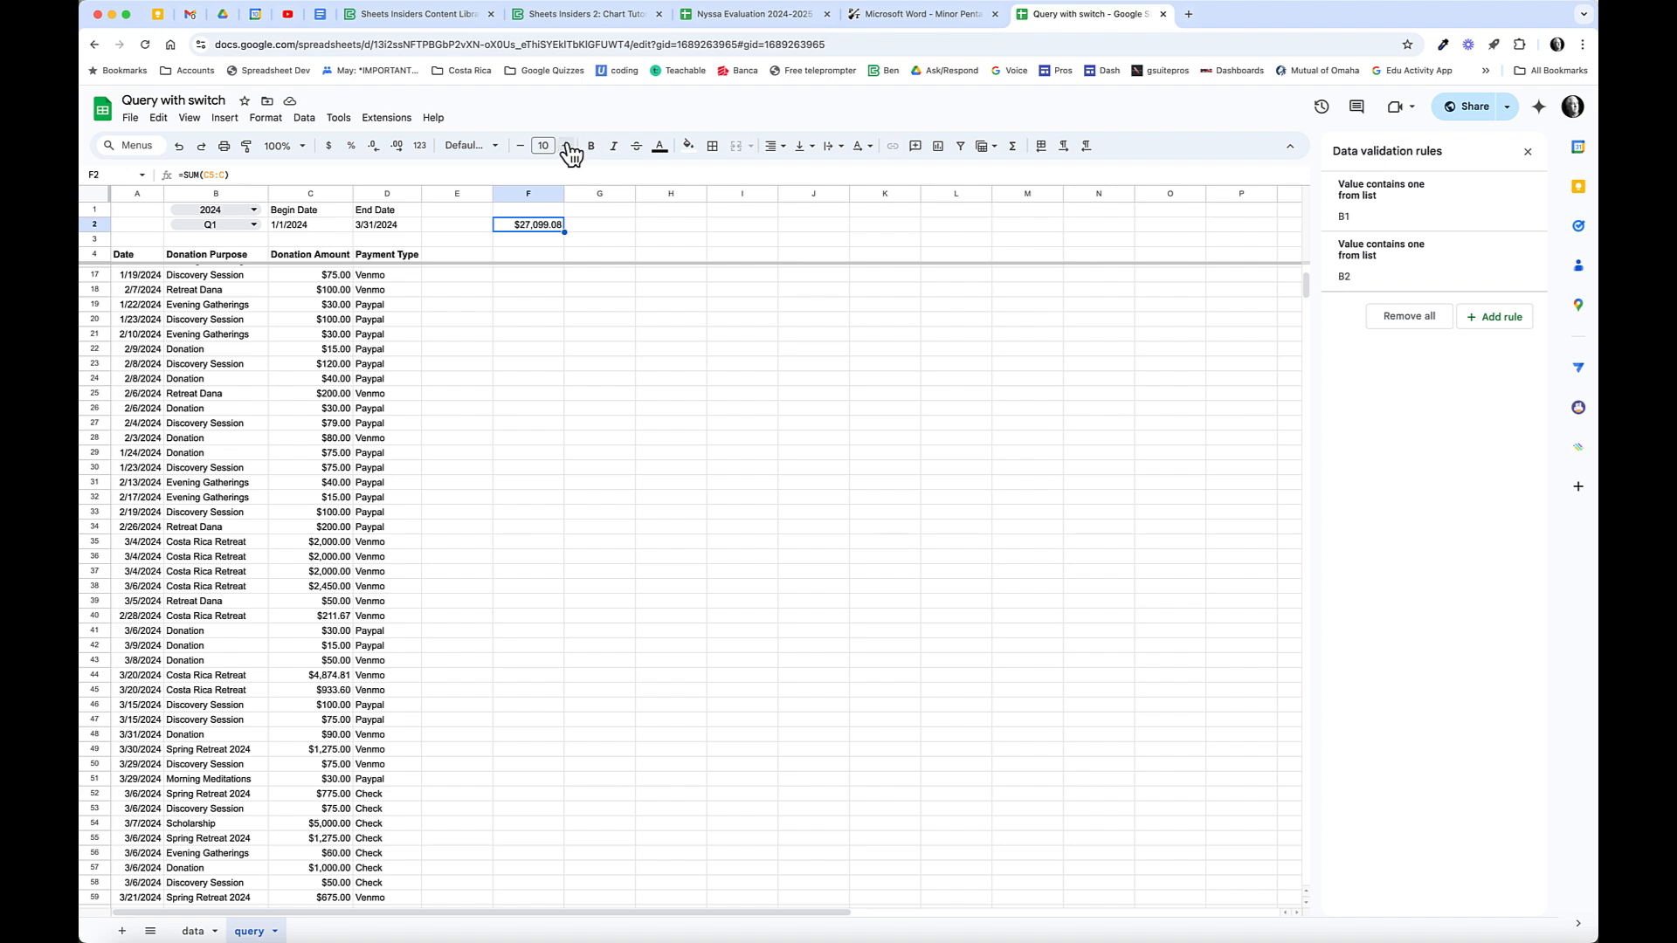
click(566, 146)
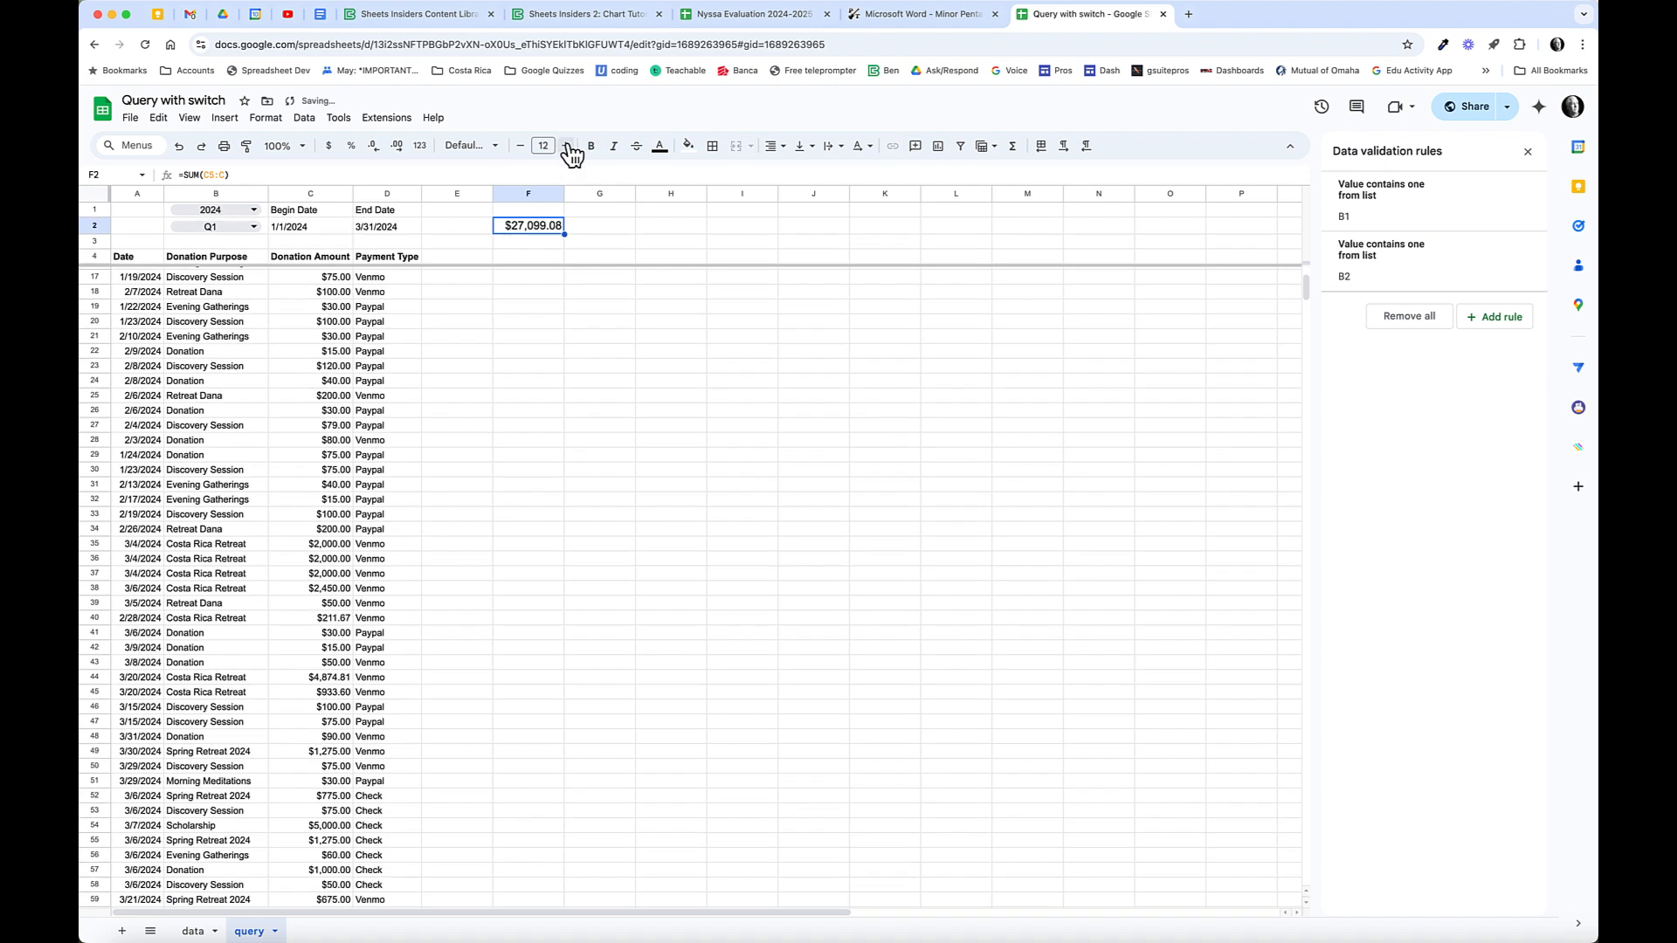
click(661, 146)
click(680, 211)
Test the query and total by setting the period in B2 to Q2, Q3, Total, This Year and Last Year in turn.
click(253, 226)
click(194, 275)
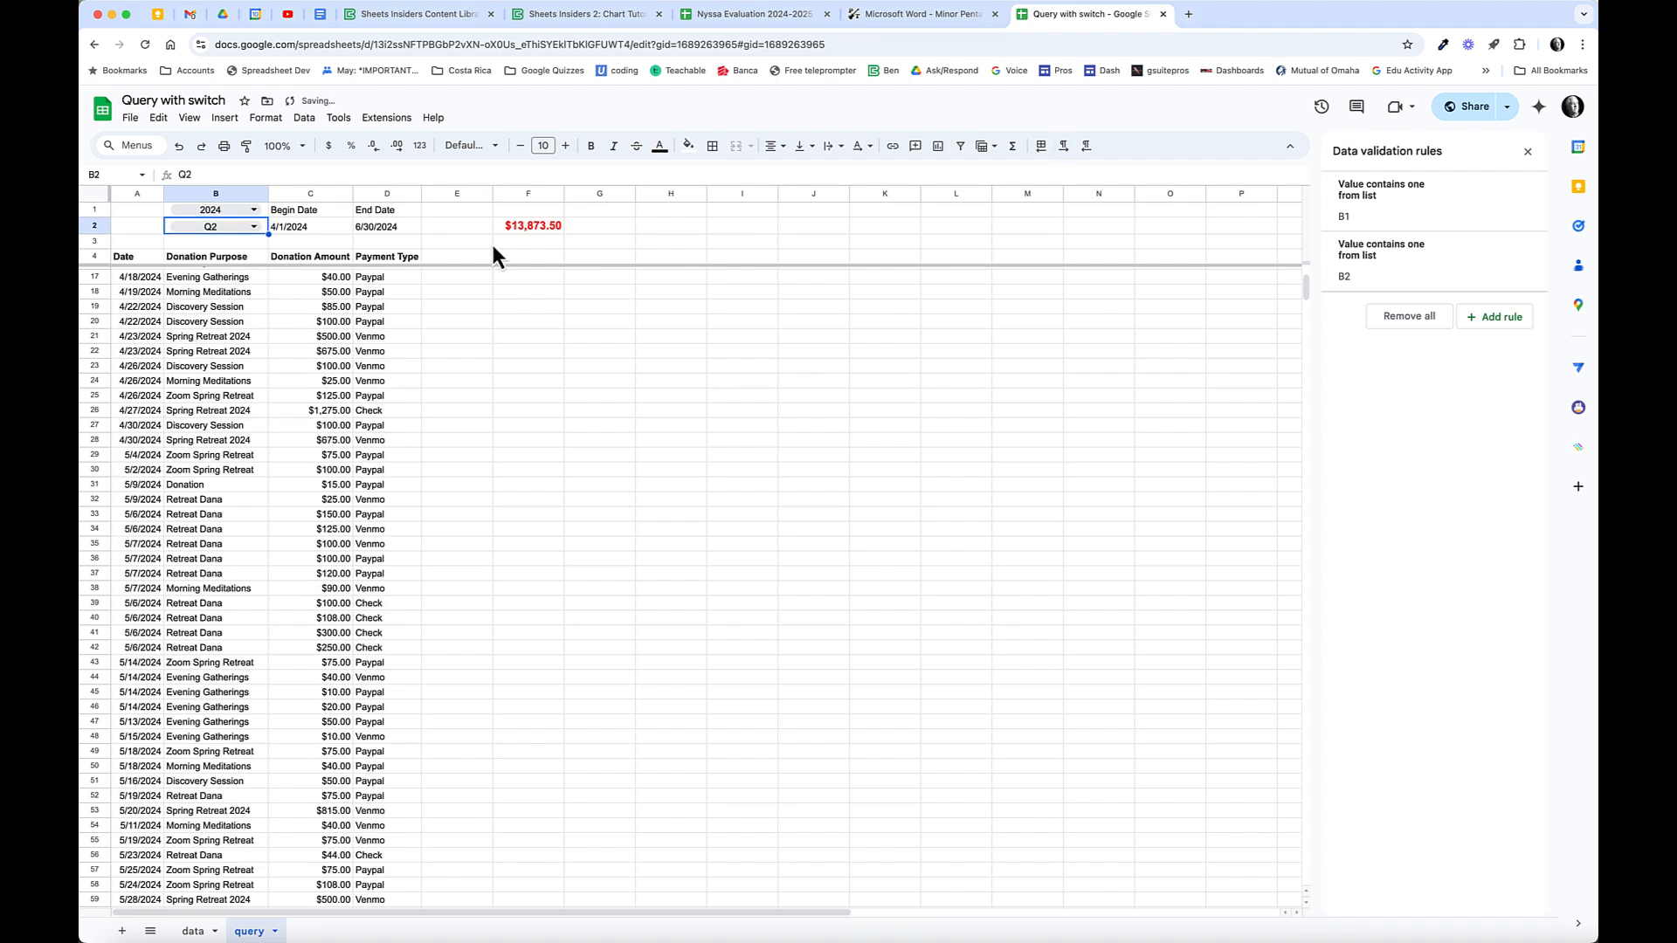
click(254, 226)
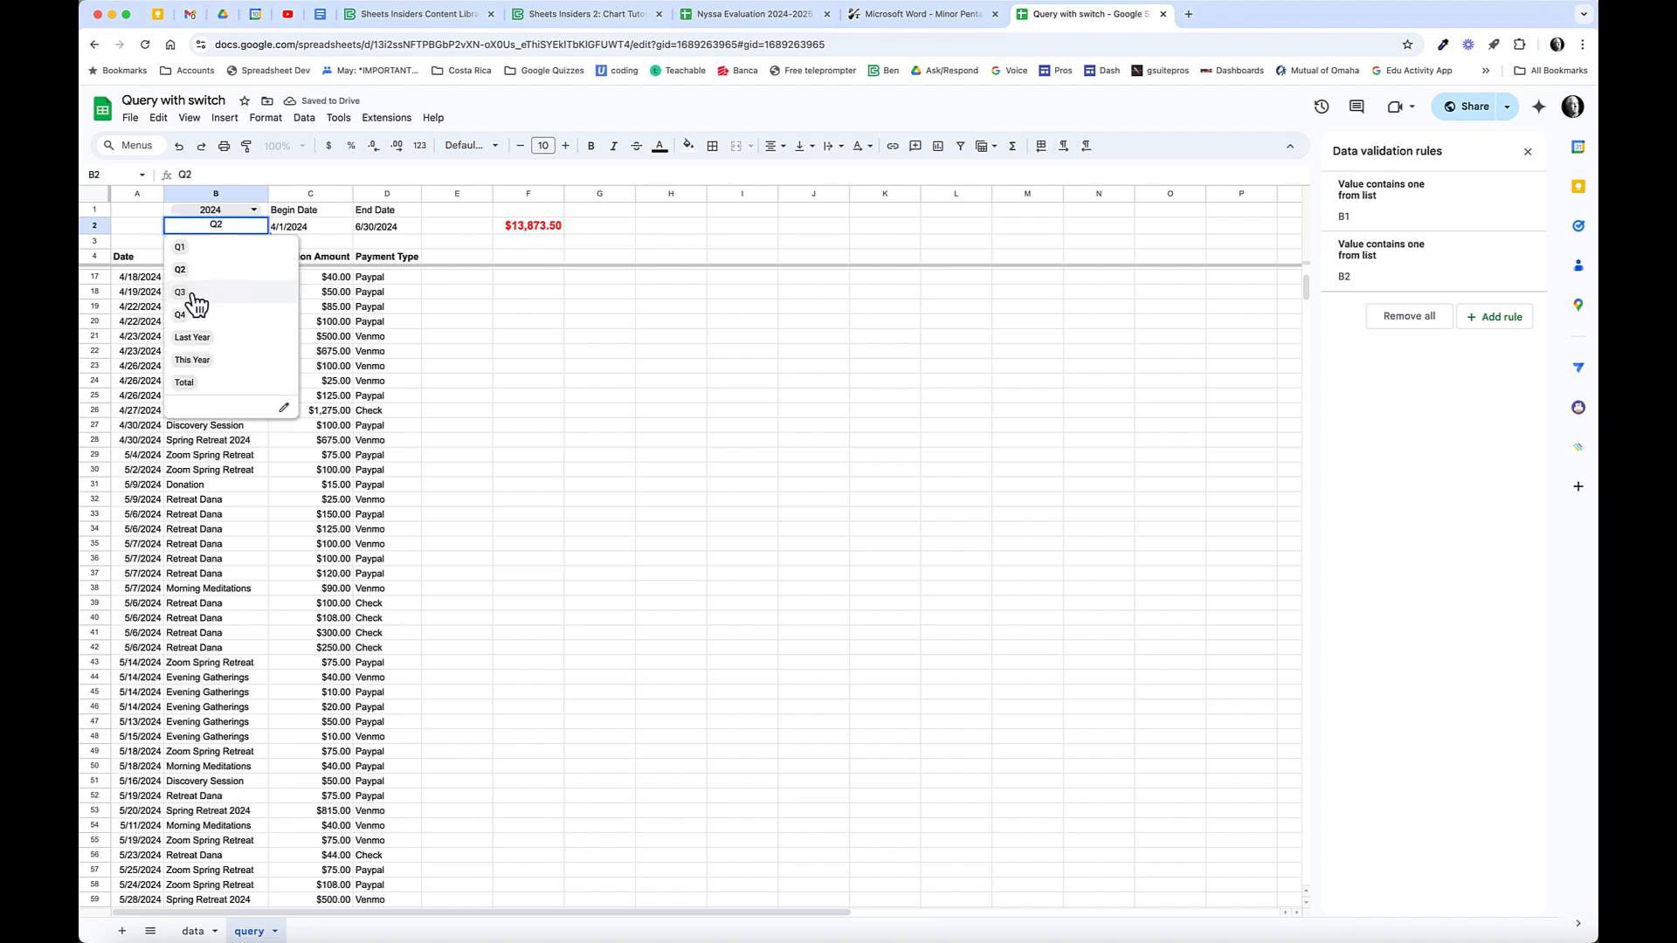
click(194, 304)
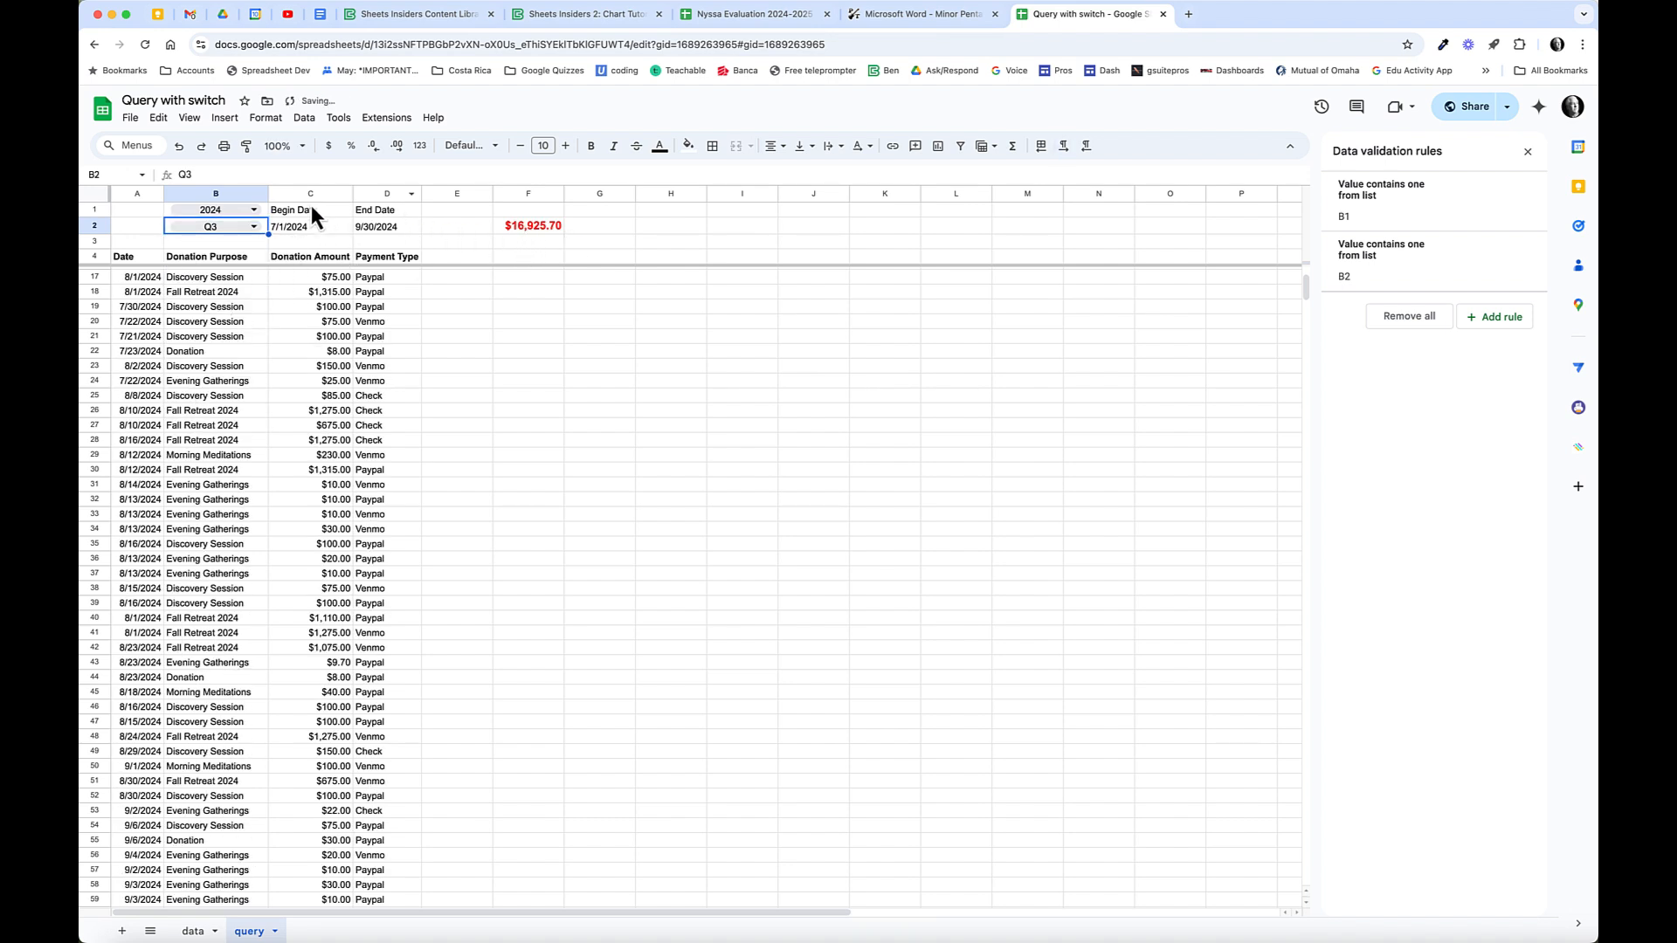
click(255, 226)
click(190, 384)
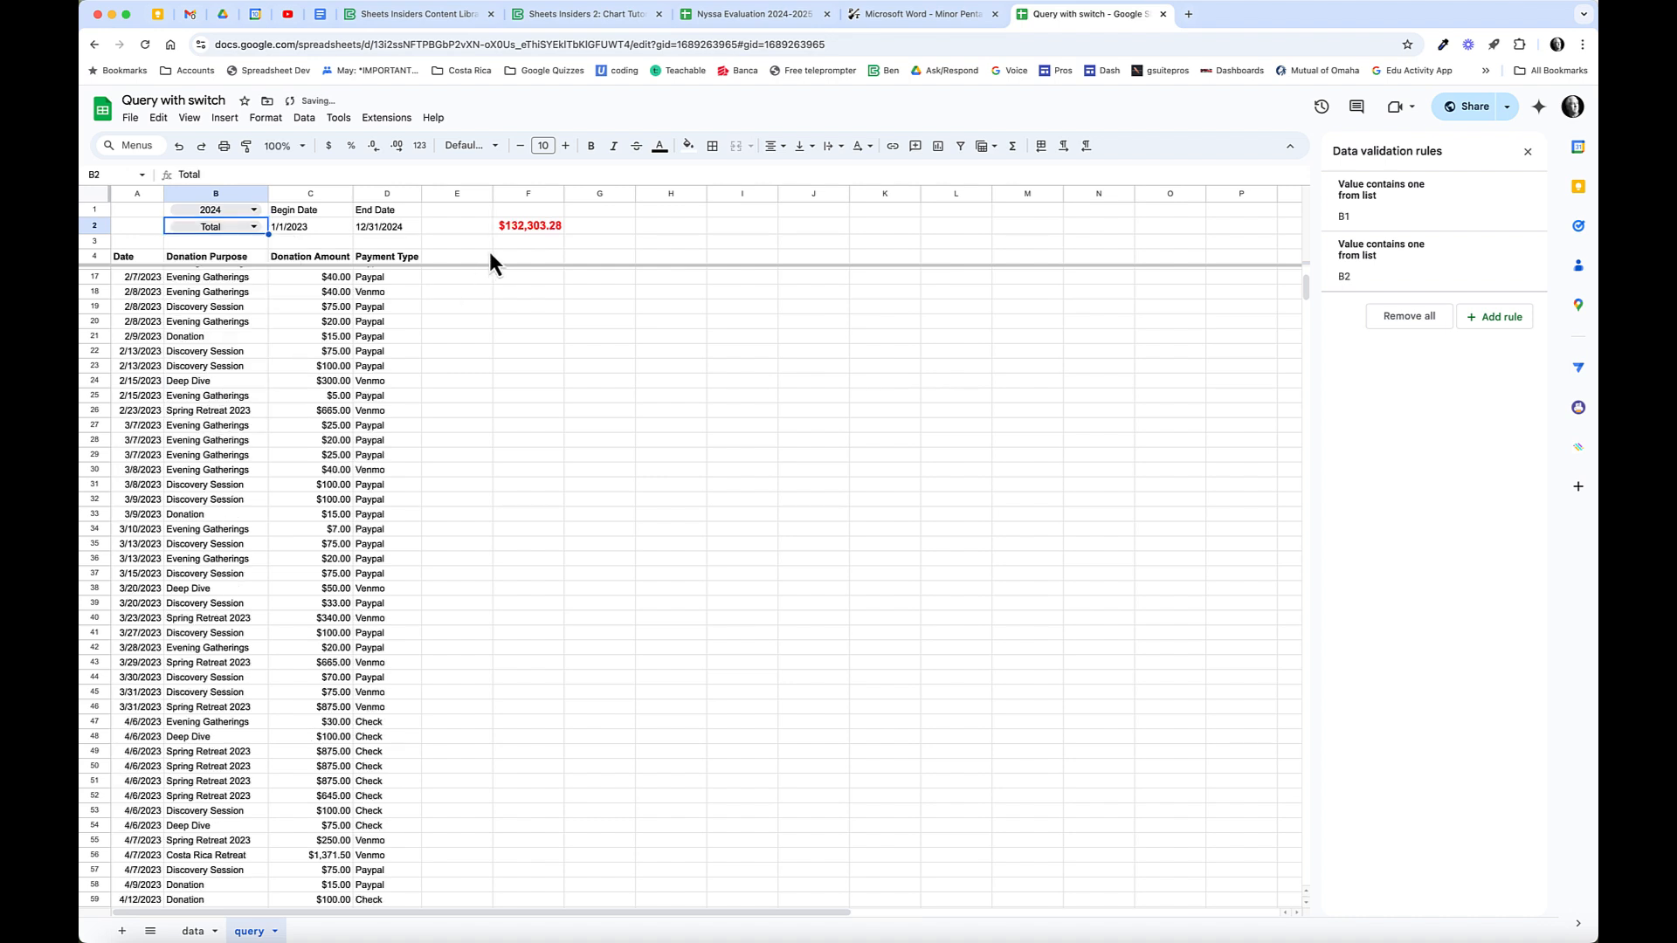
click(254, 226)
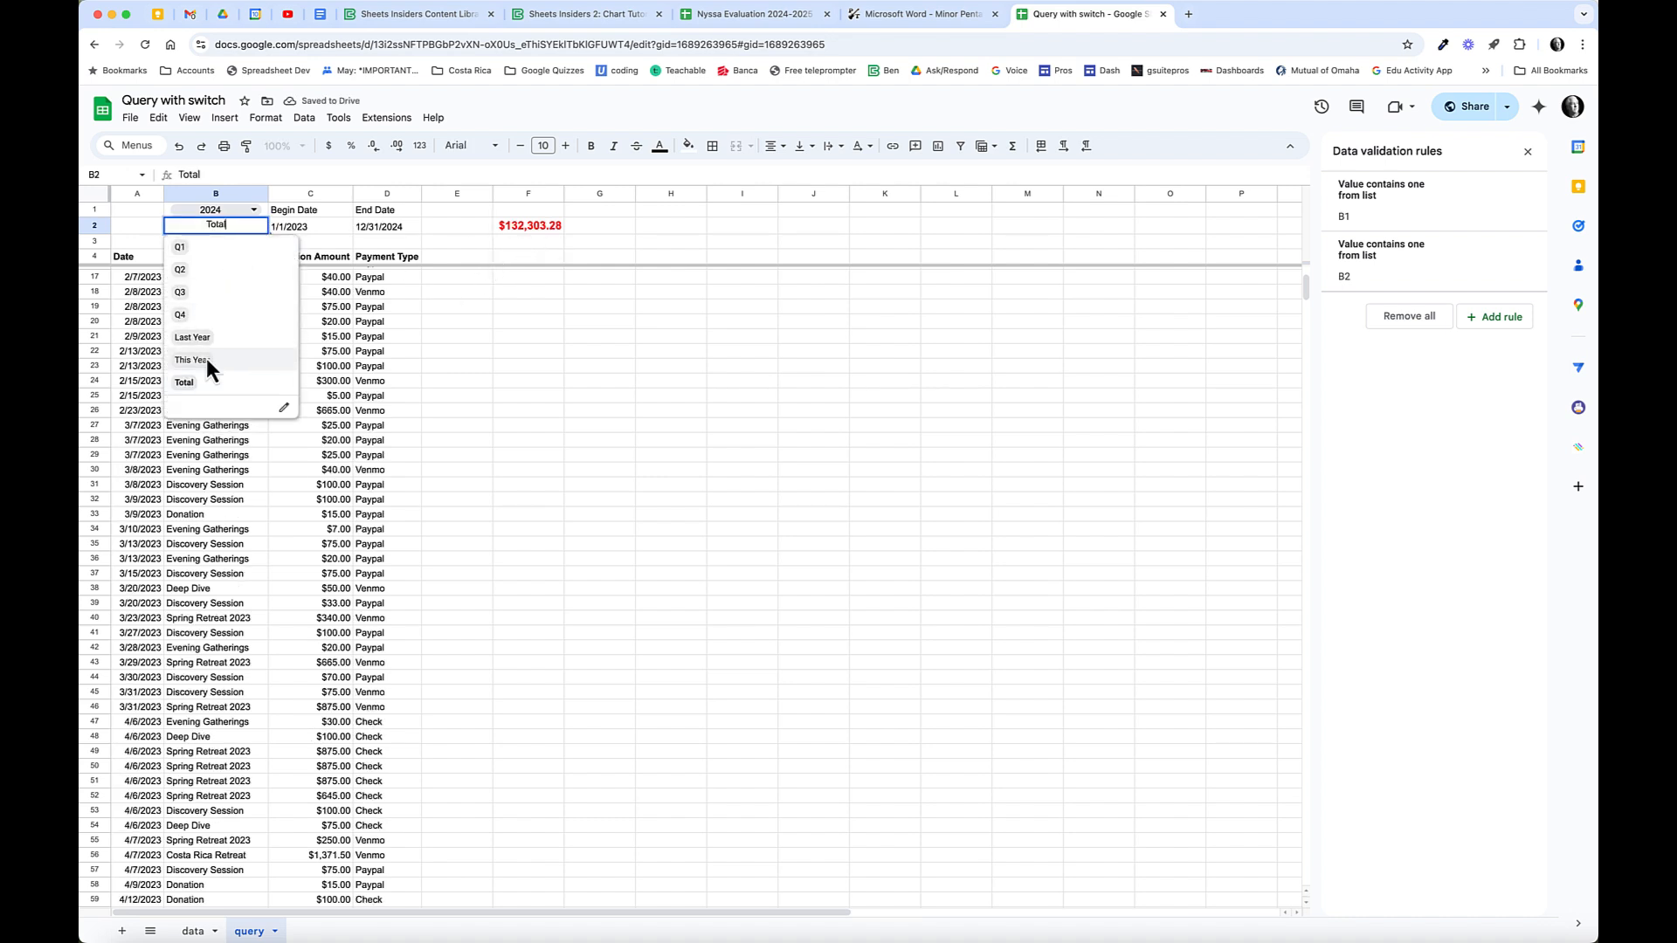
click(206, 358)
click(259, 227)
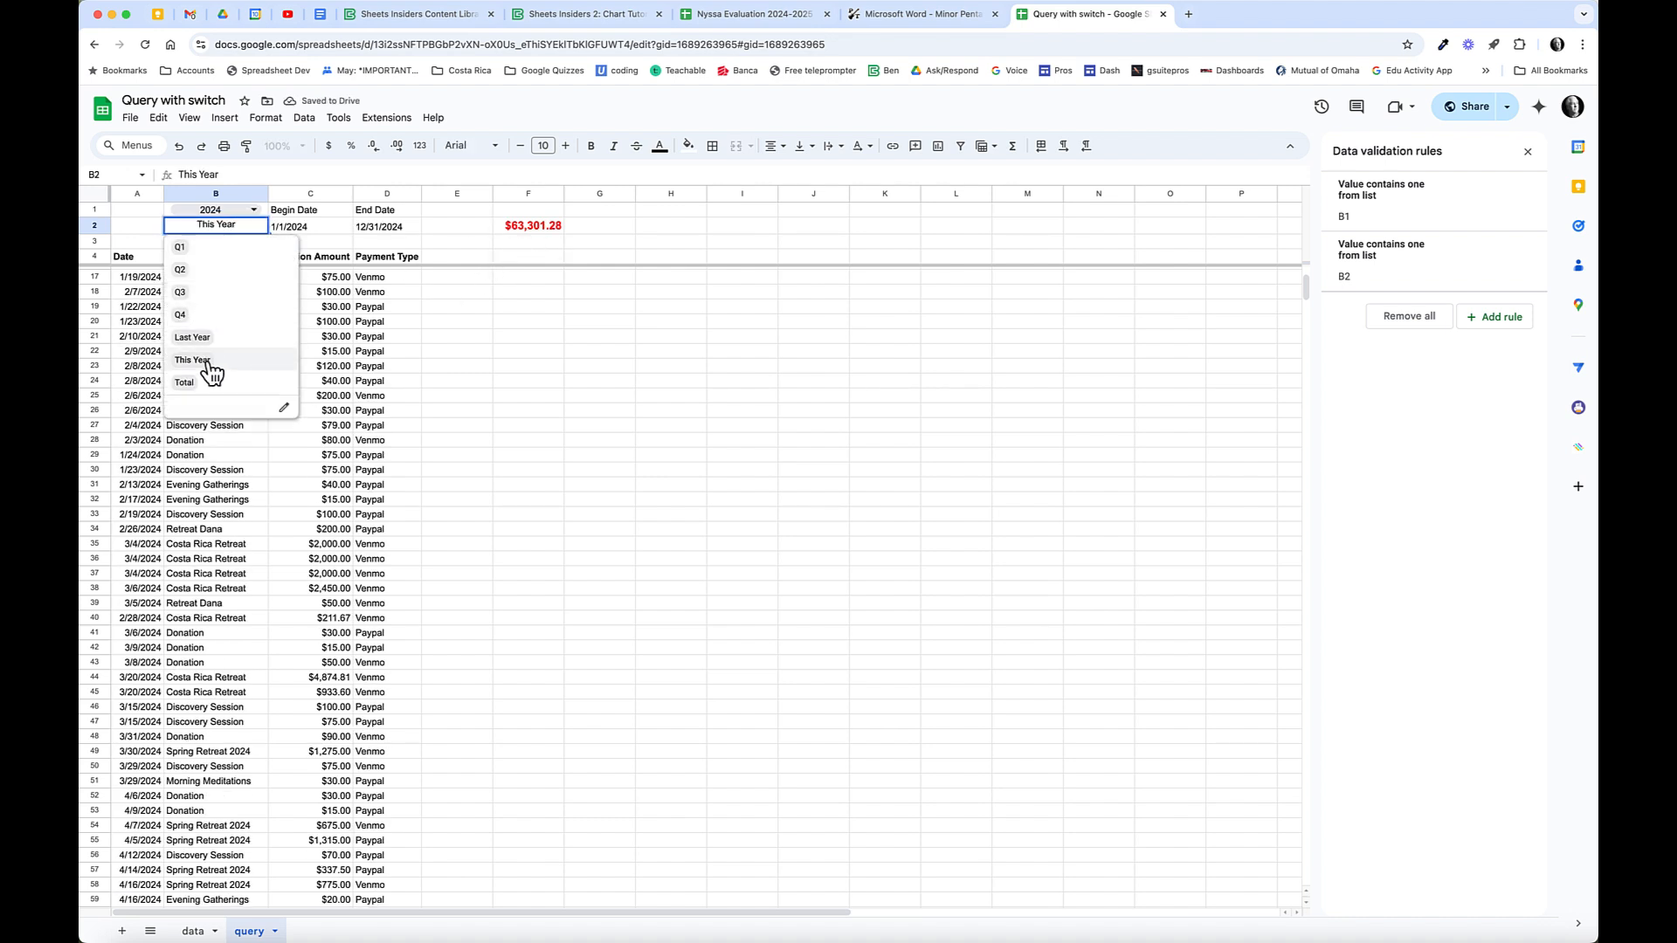
click(197, 338)
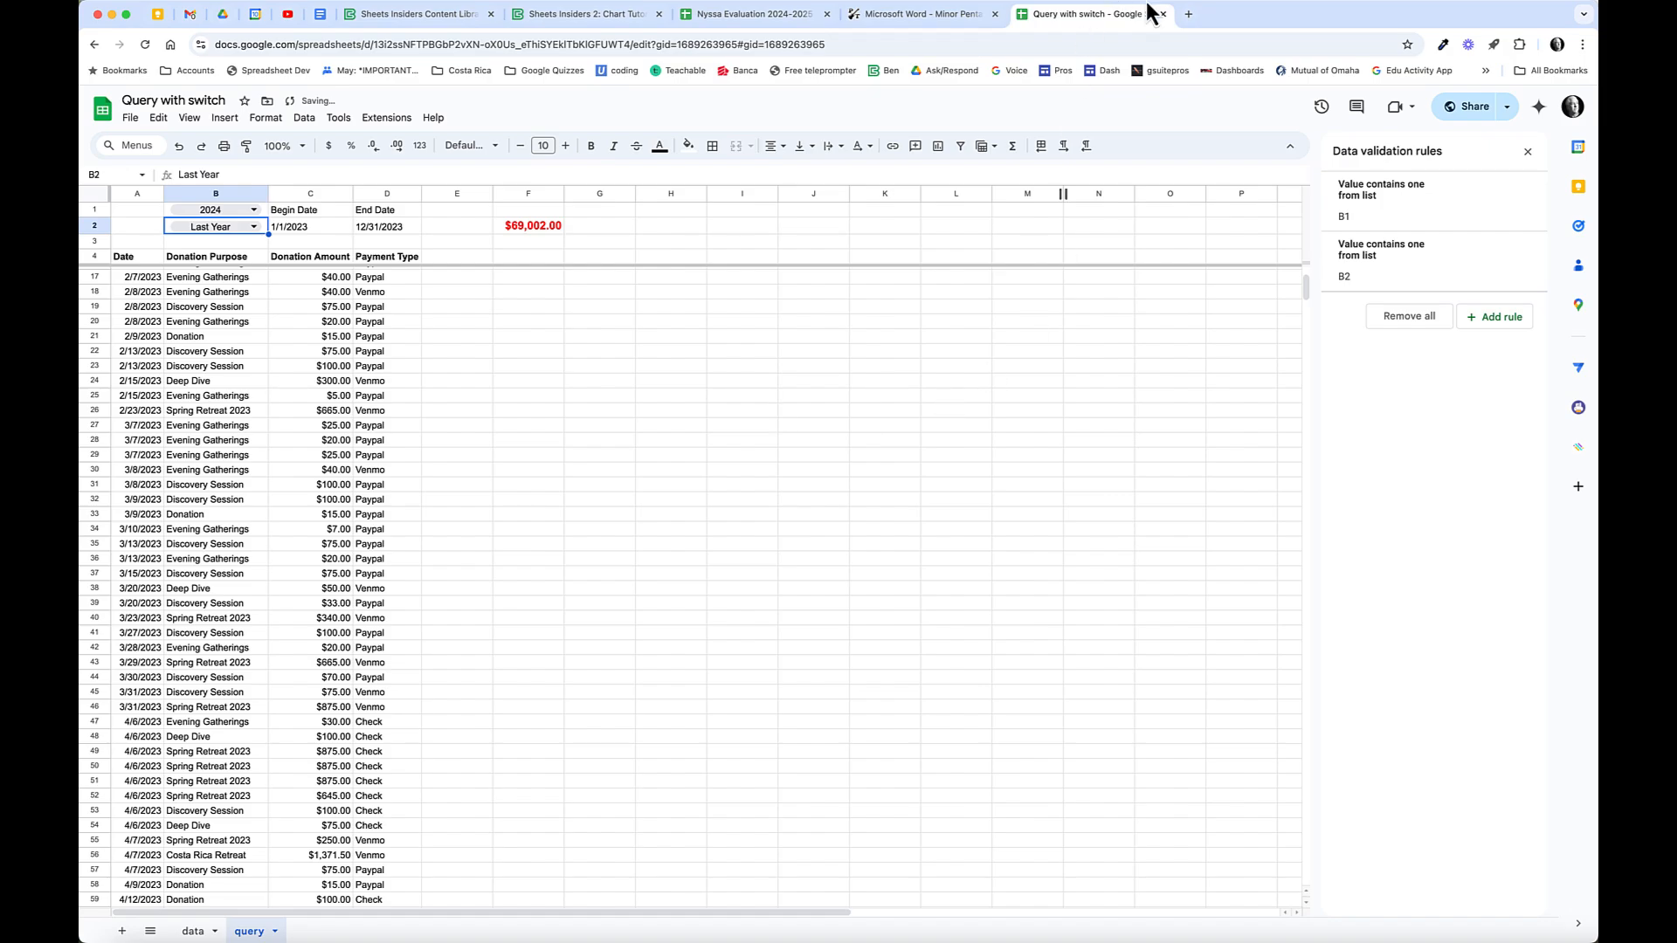
click(1485, 9)
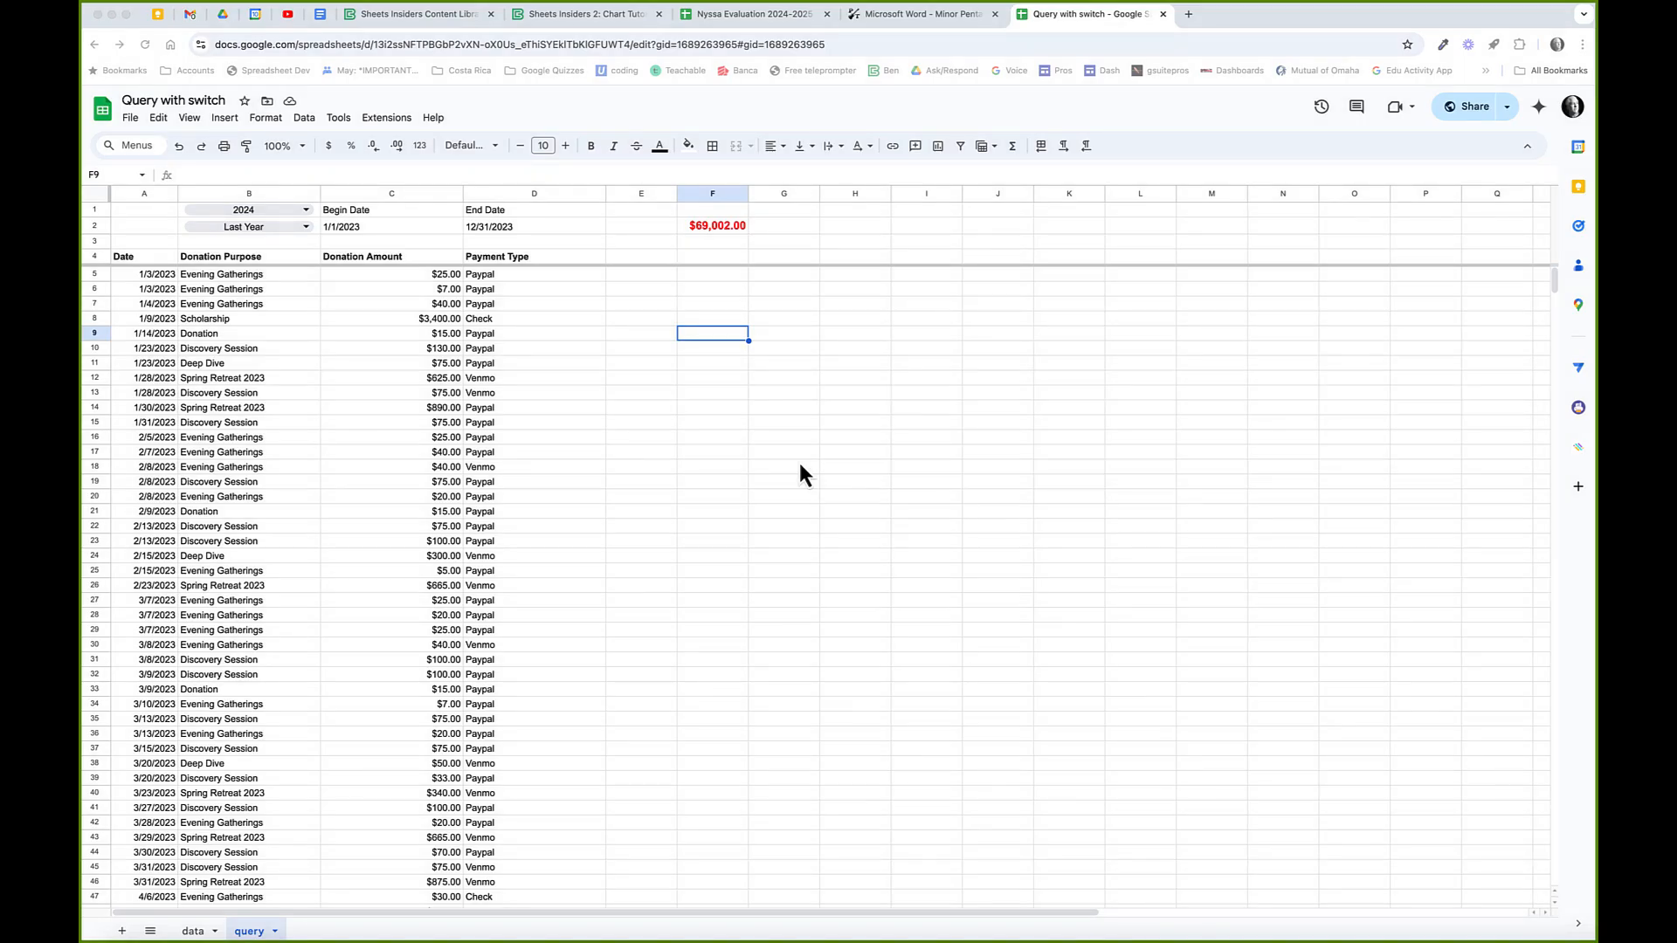
scroll(613, 429, left, 1)
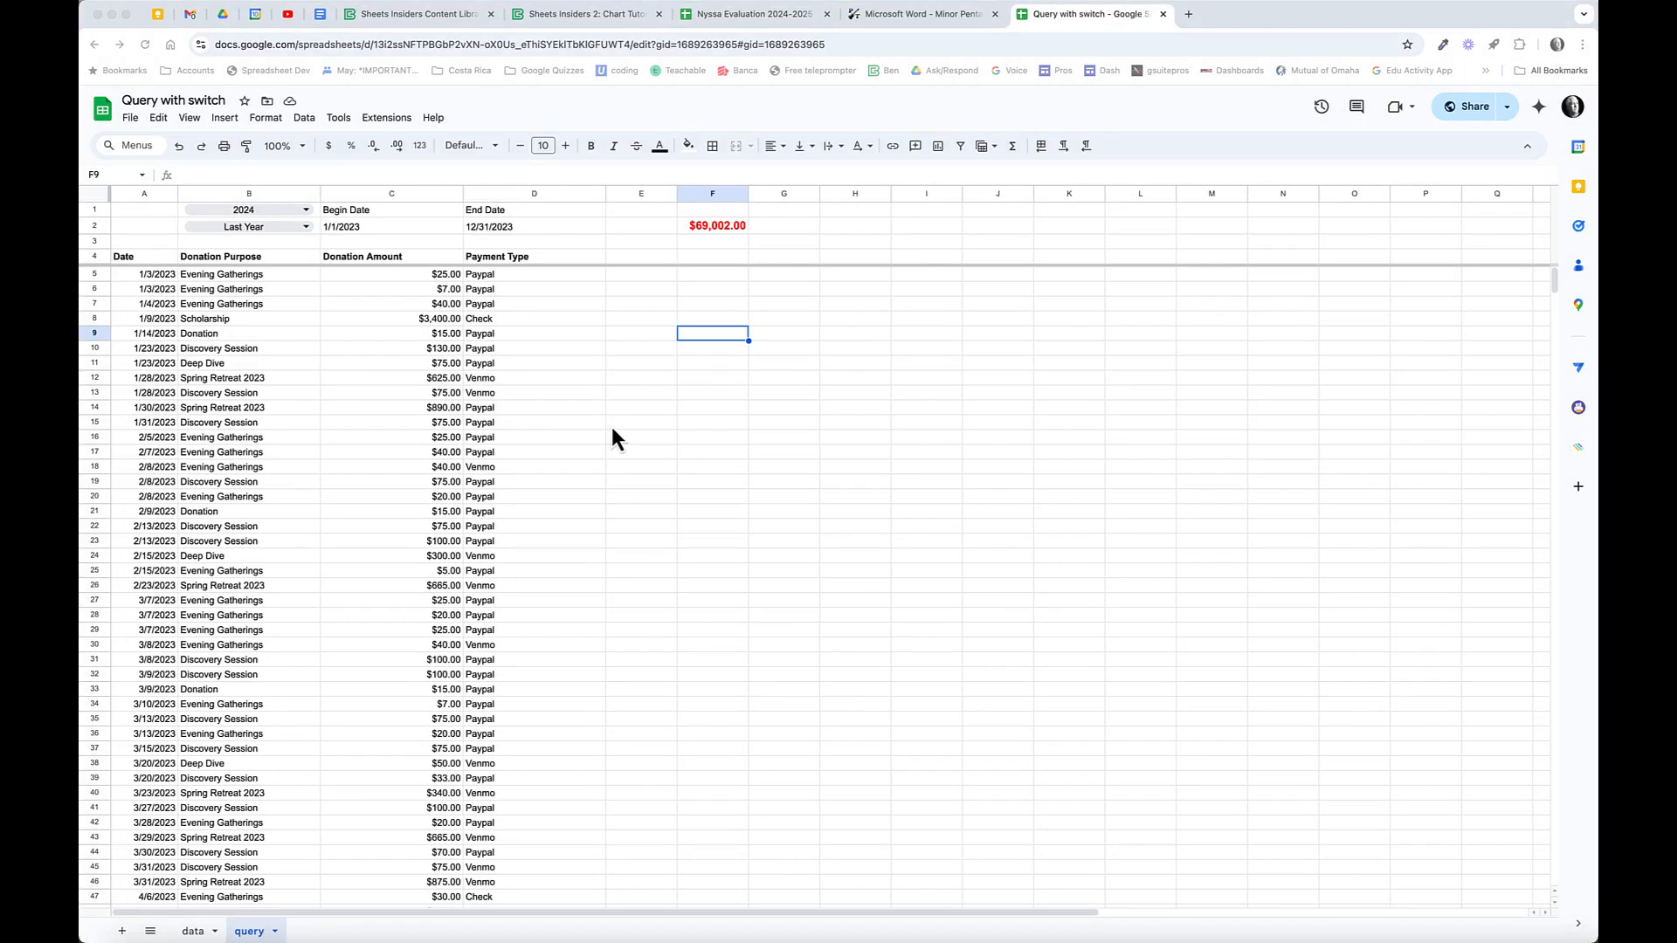
click(391, 232)
click(147, 260)
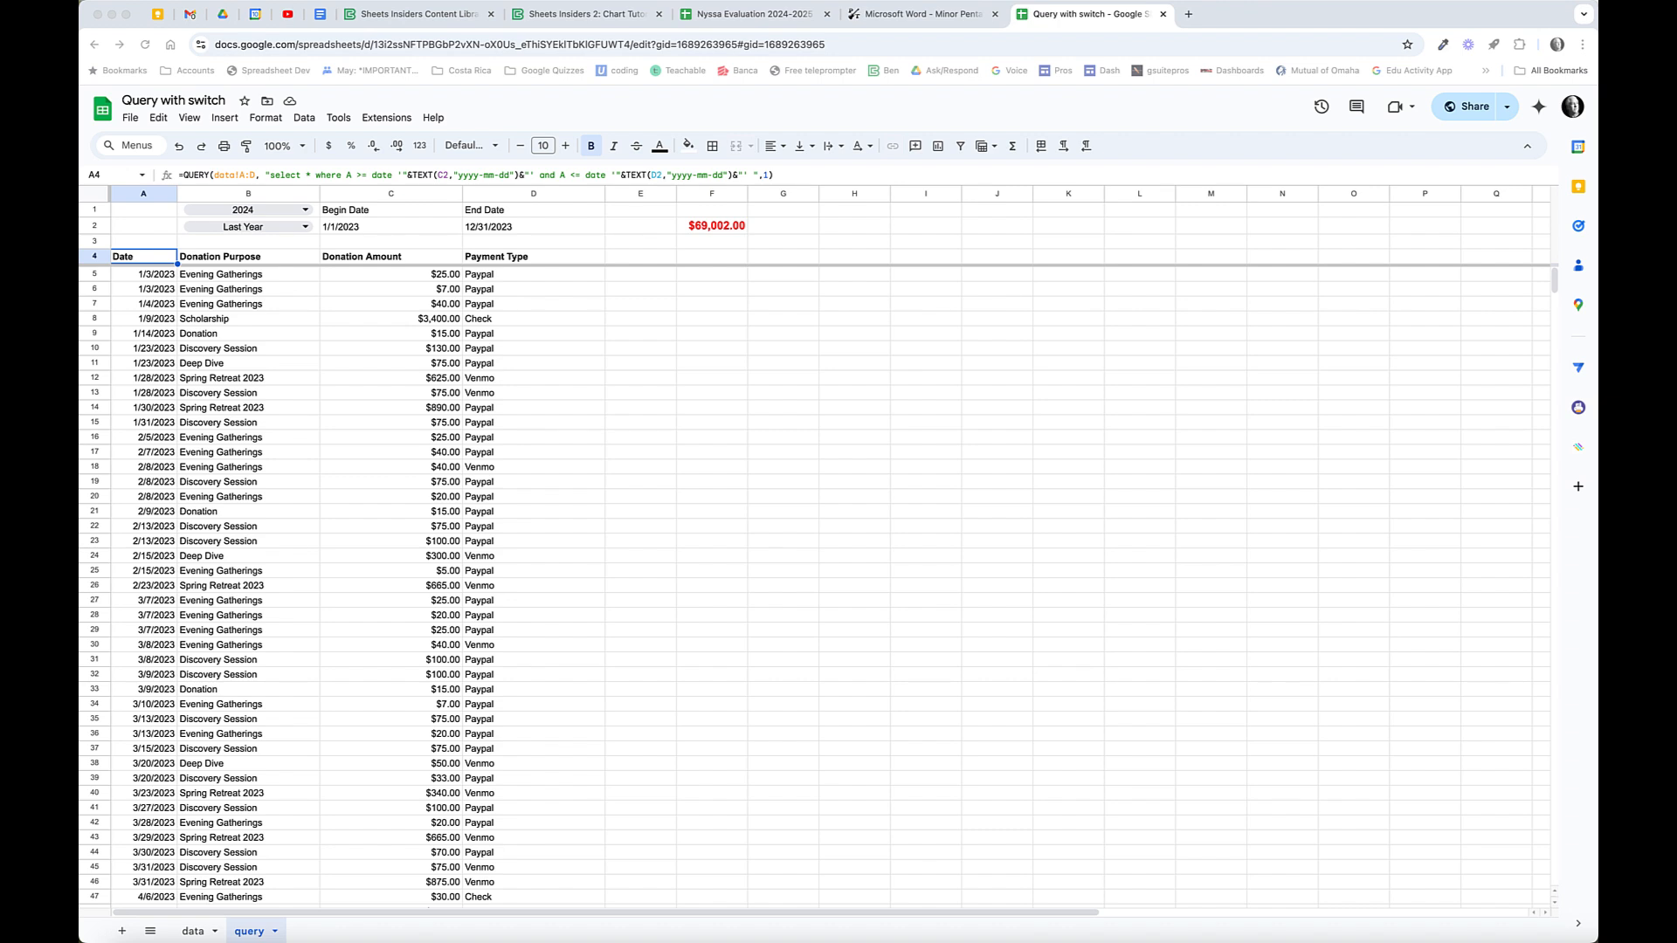
Add bold, right-aligned labels "Choose Year (if choosing Quarter)" in A1 and "Choose Quarter" in A2, and widen column A to fit them.
click(157, 214)
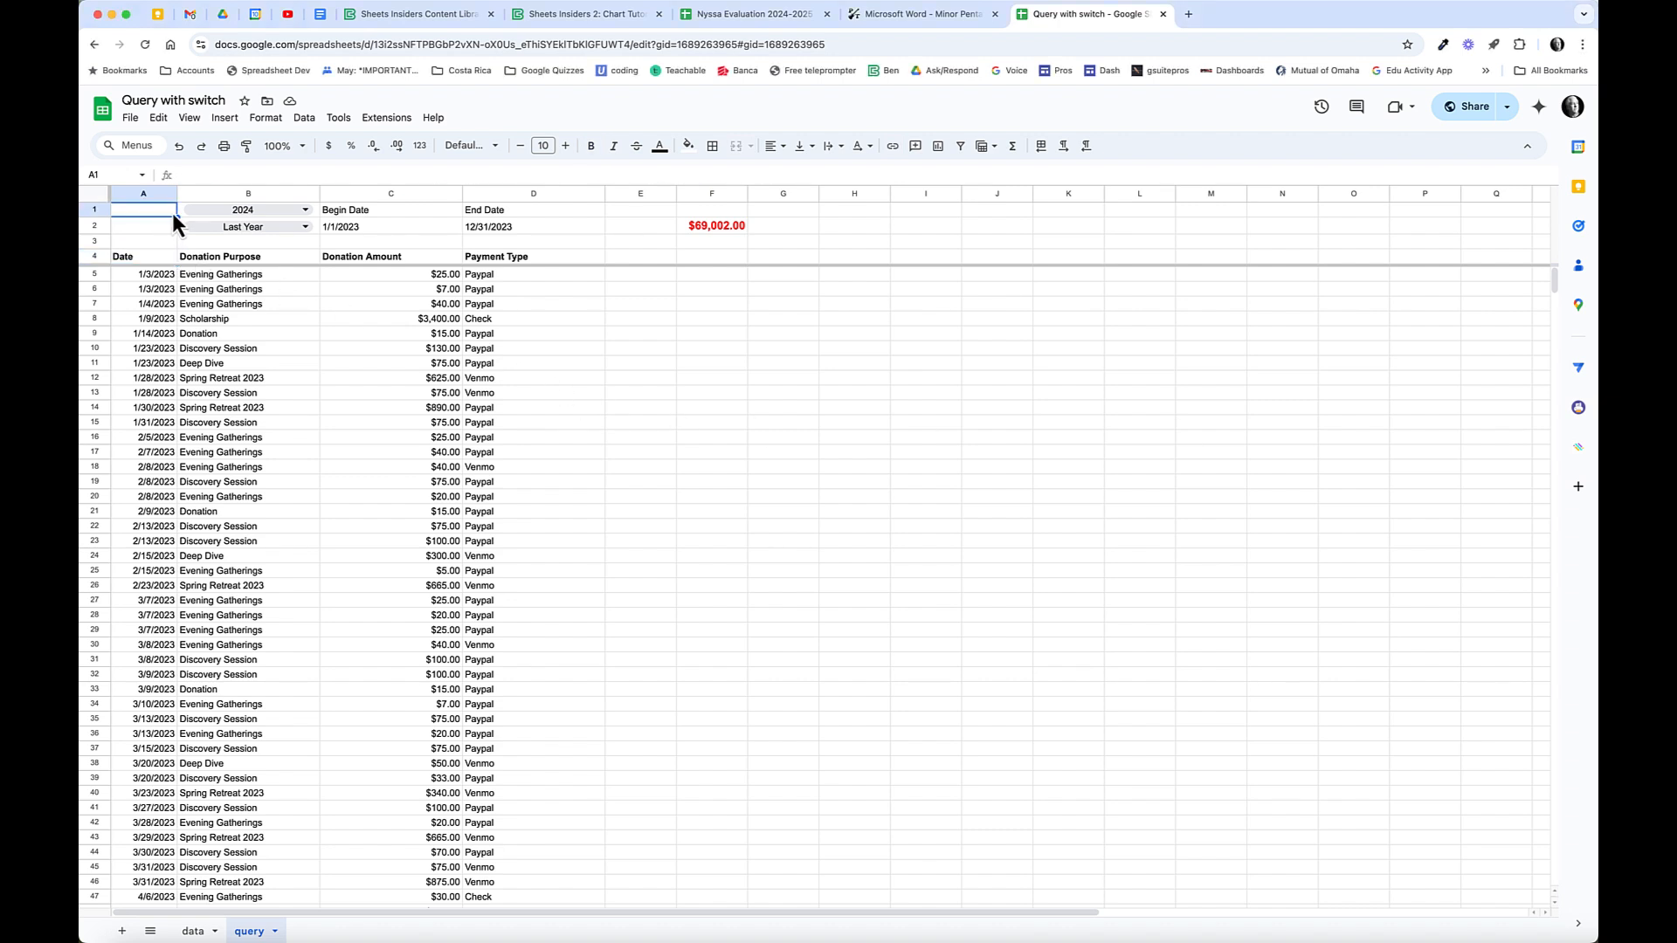
text(Choose Year (if choosing Quarter) Choose Quarter)
drag(177, 190, 287, 191)
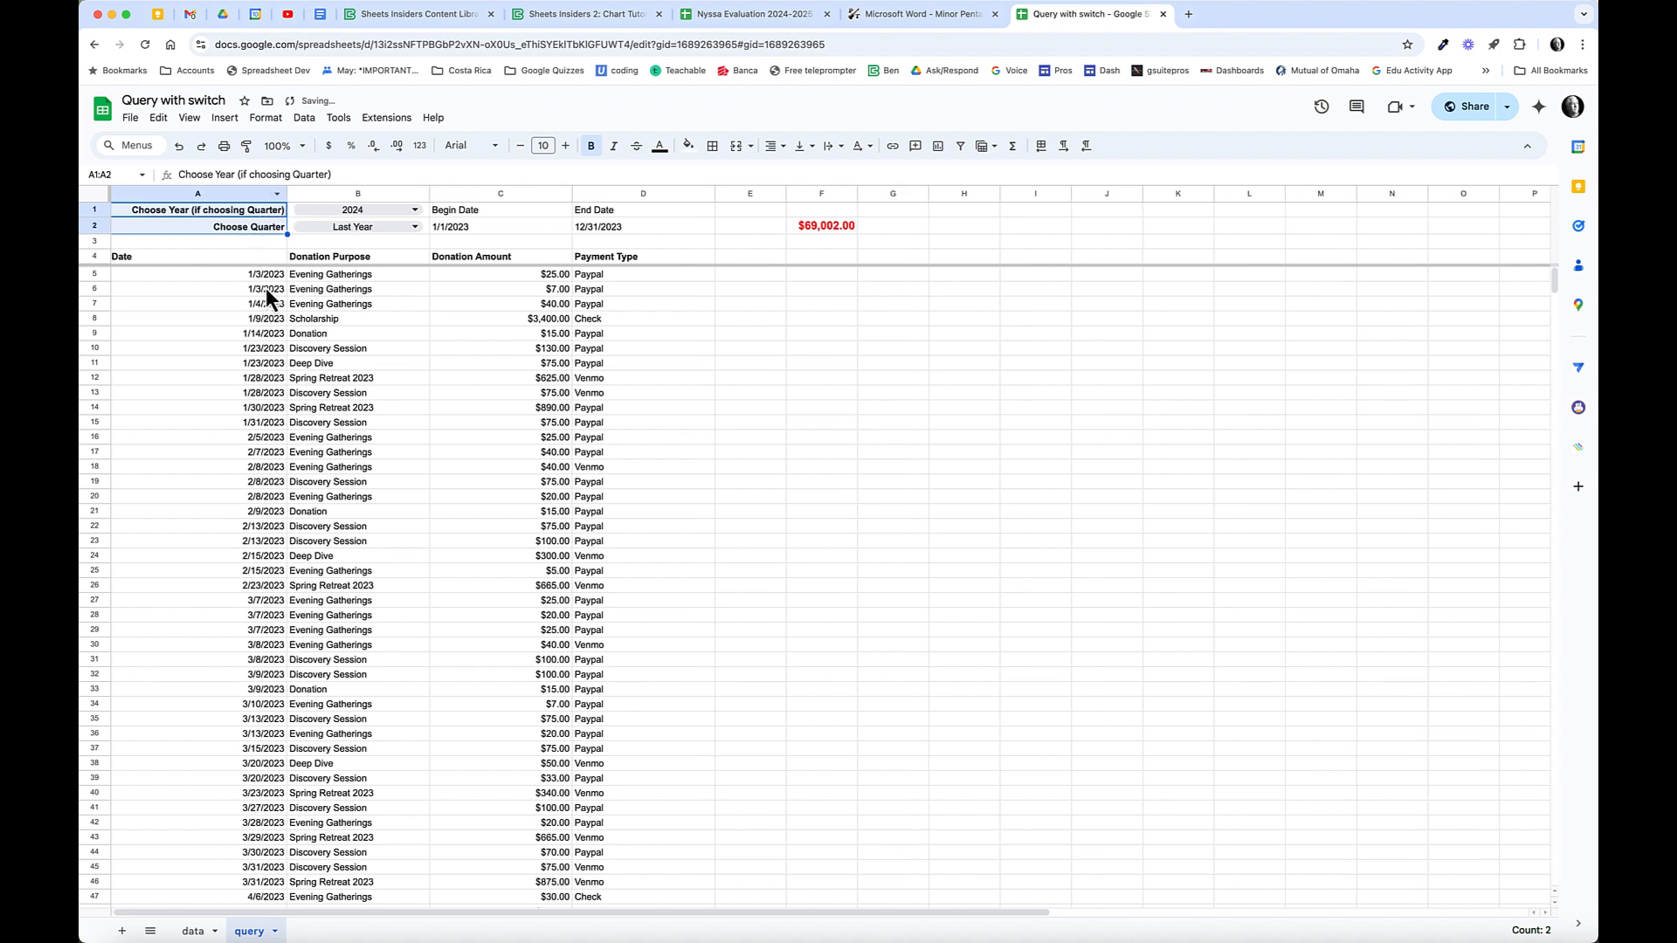
Center the Date header in A4.
click(135, 254)
click(778, 146)
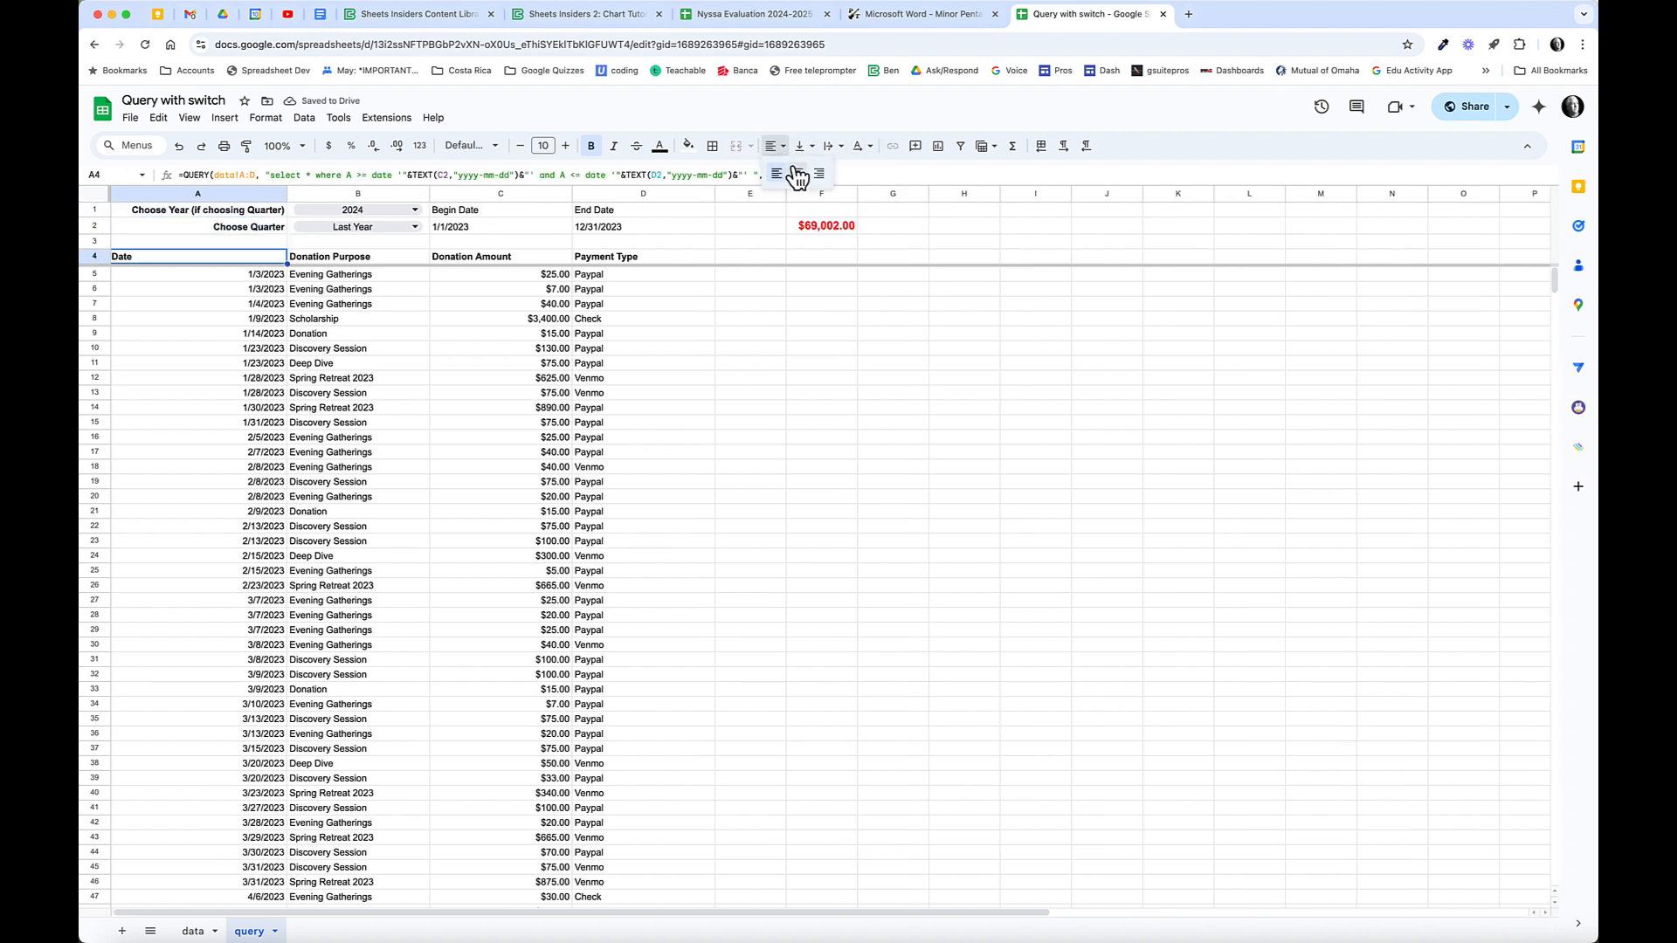
click(797, 179)
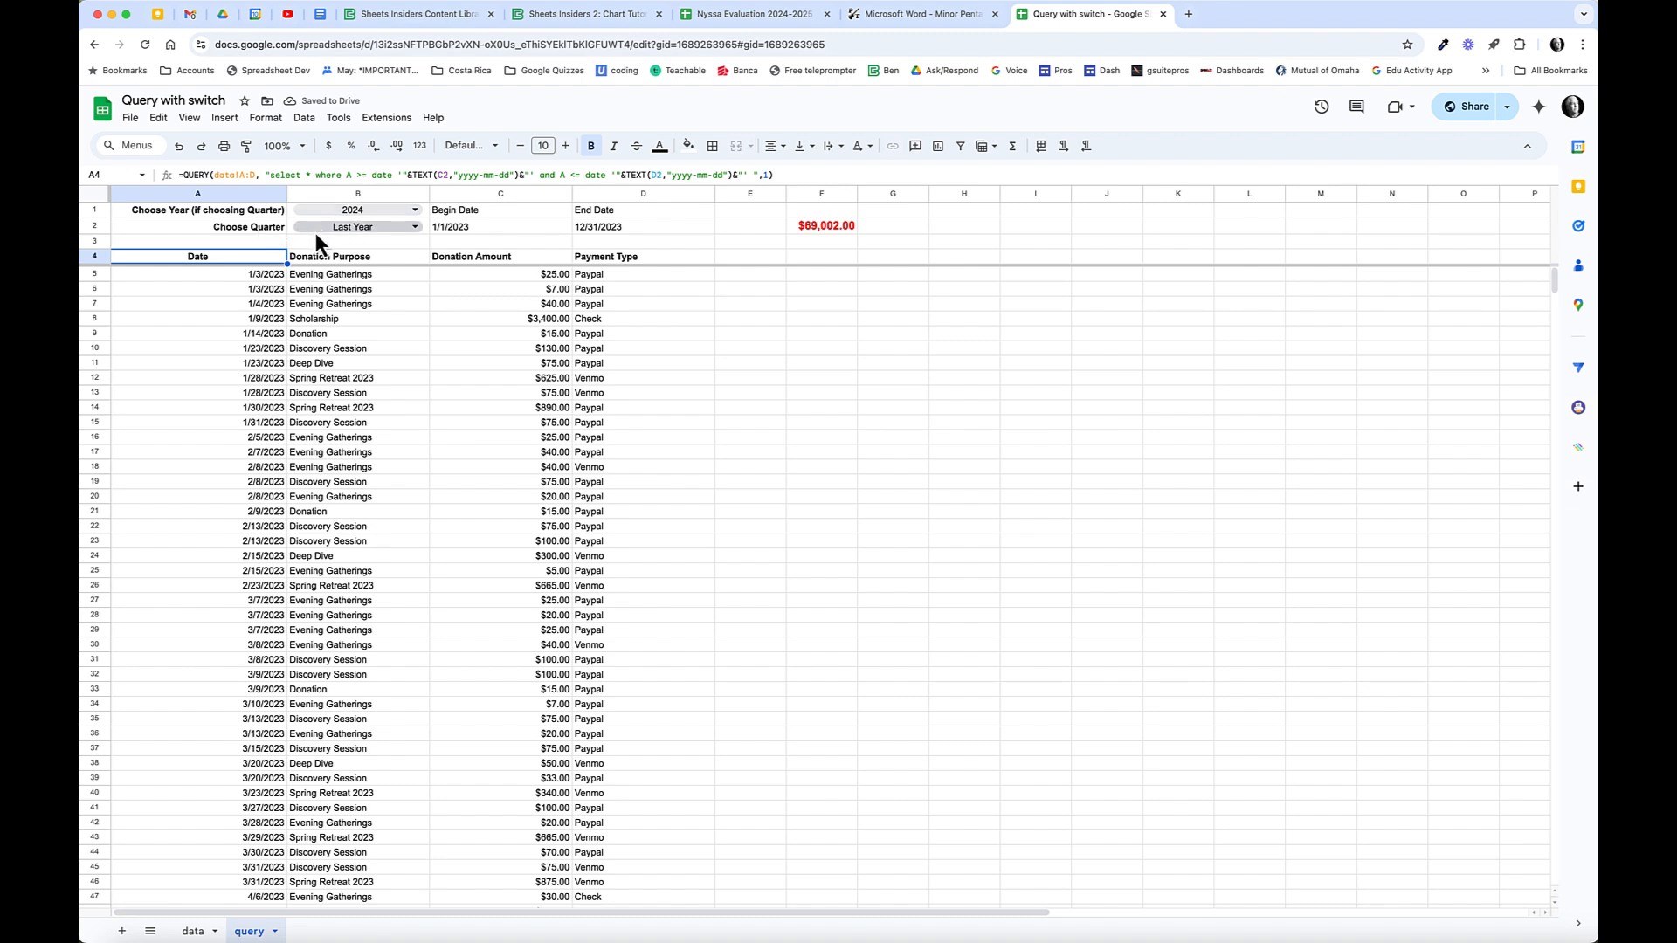
Change the label in A2 to "Choose Option".
click(260, 229)
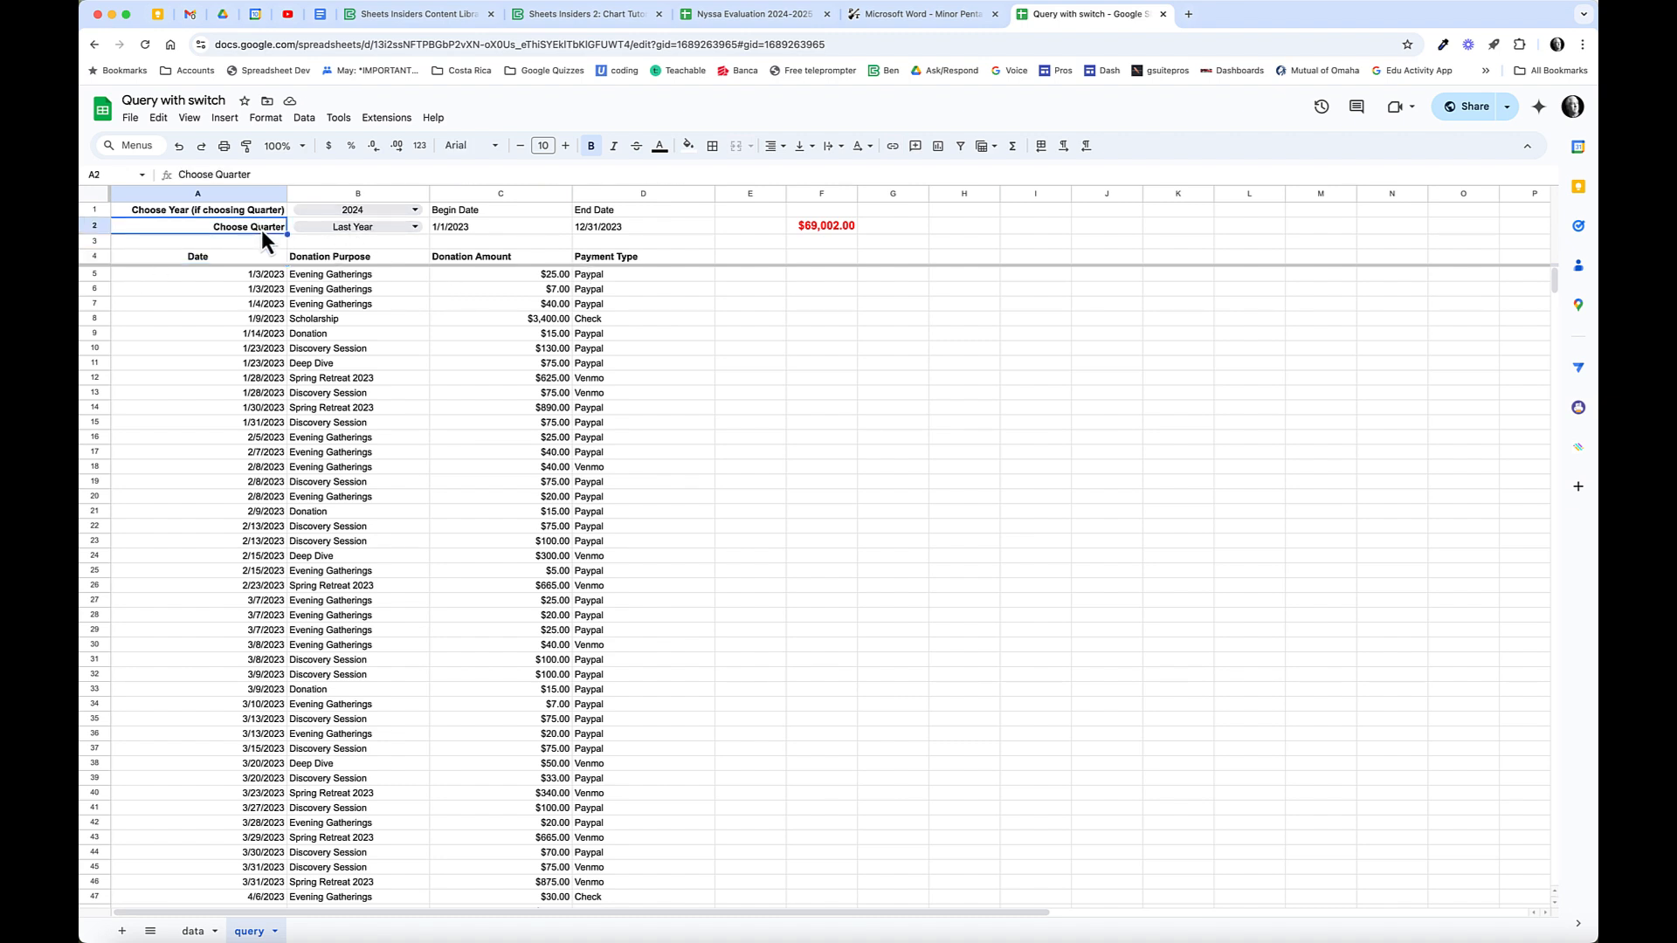
double_click(260, 228)
double_click(266, 226)
text(Option)
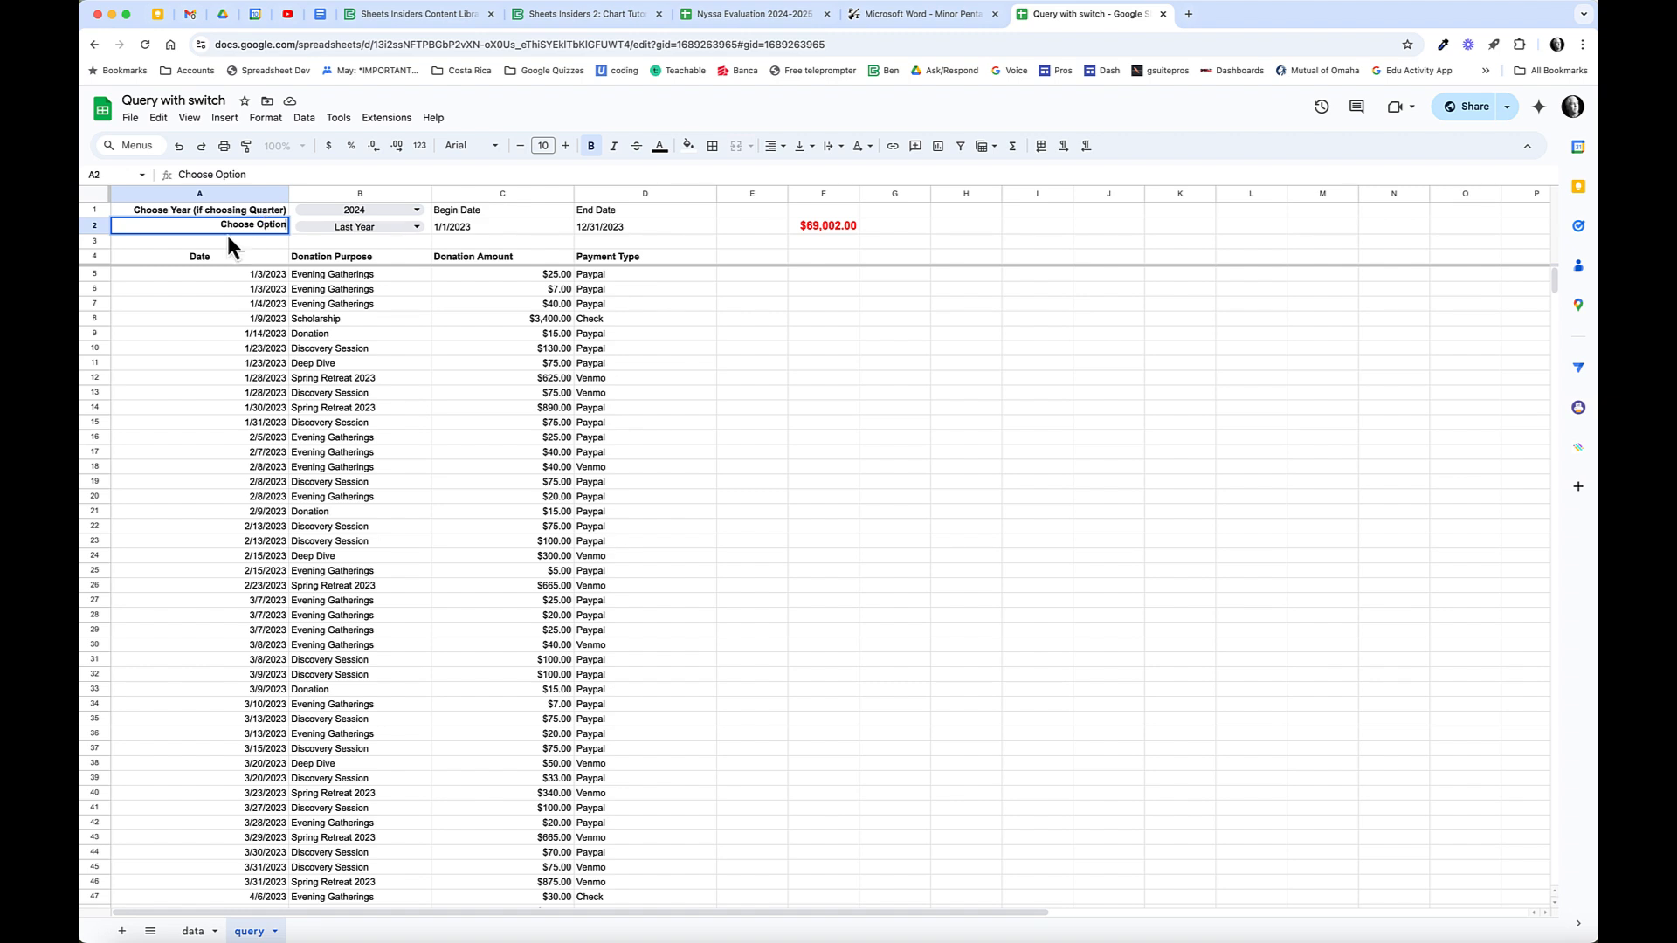
click(255, 212)
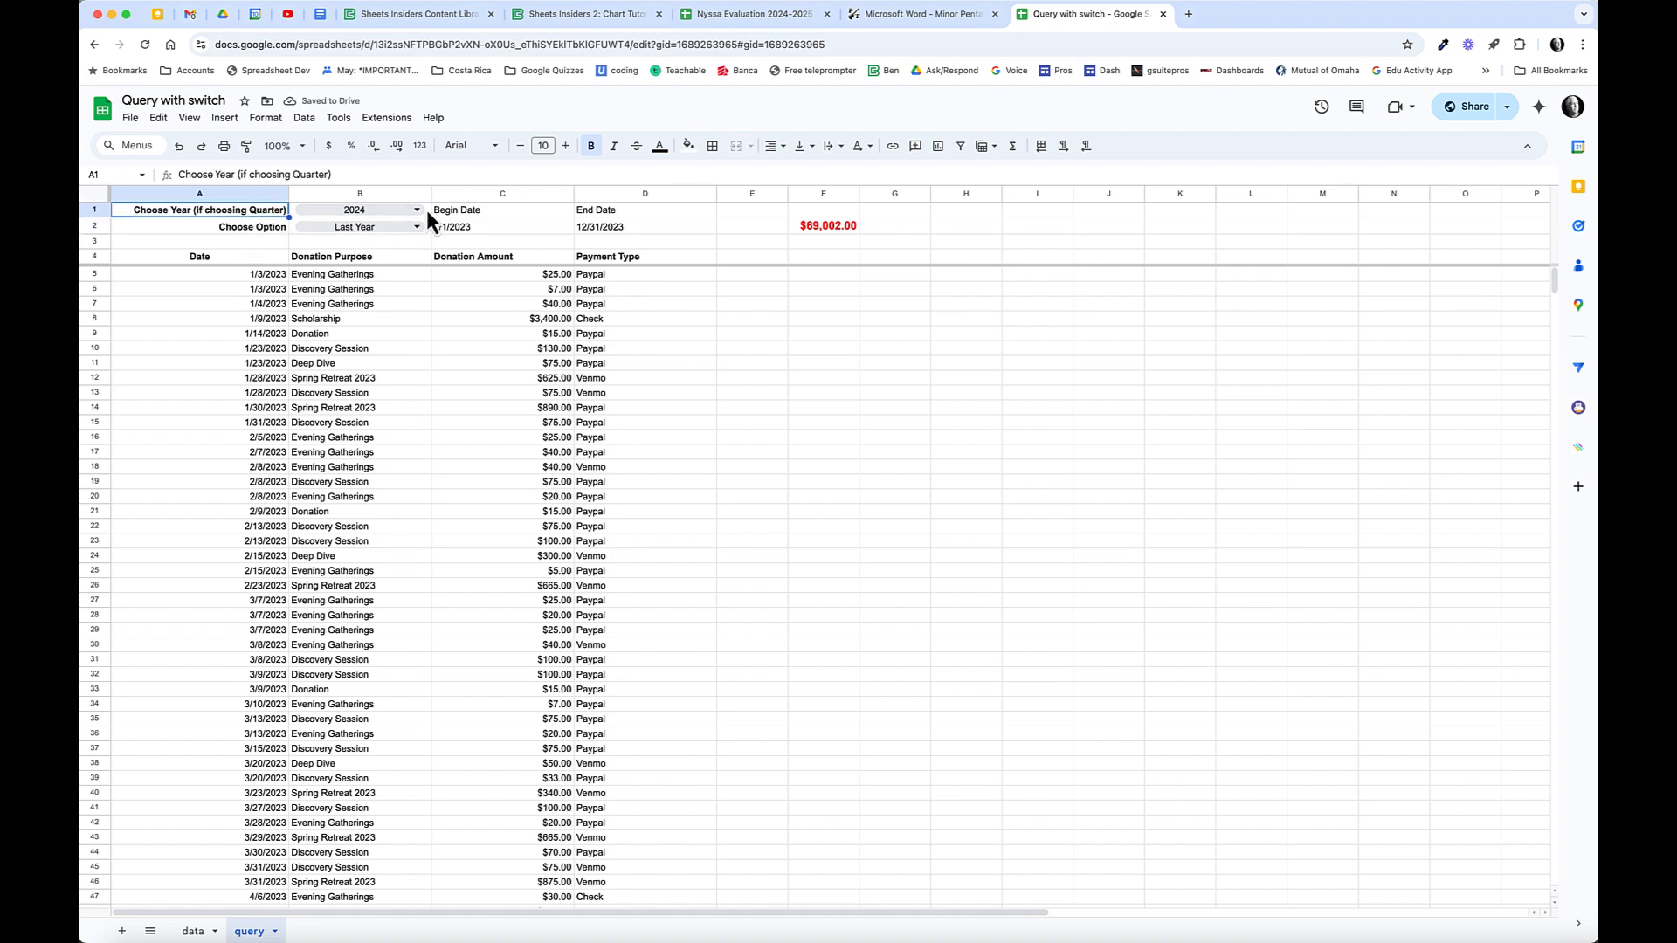
Make the year and period dropdowns in B1:B2 bold with a font size of 12.
drag(411, 212, 420, 228)
click(591, 146)
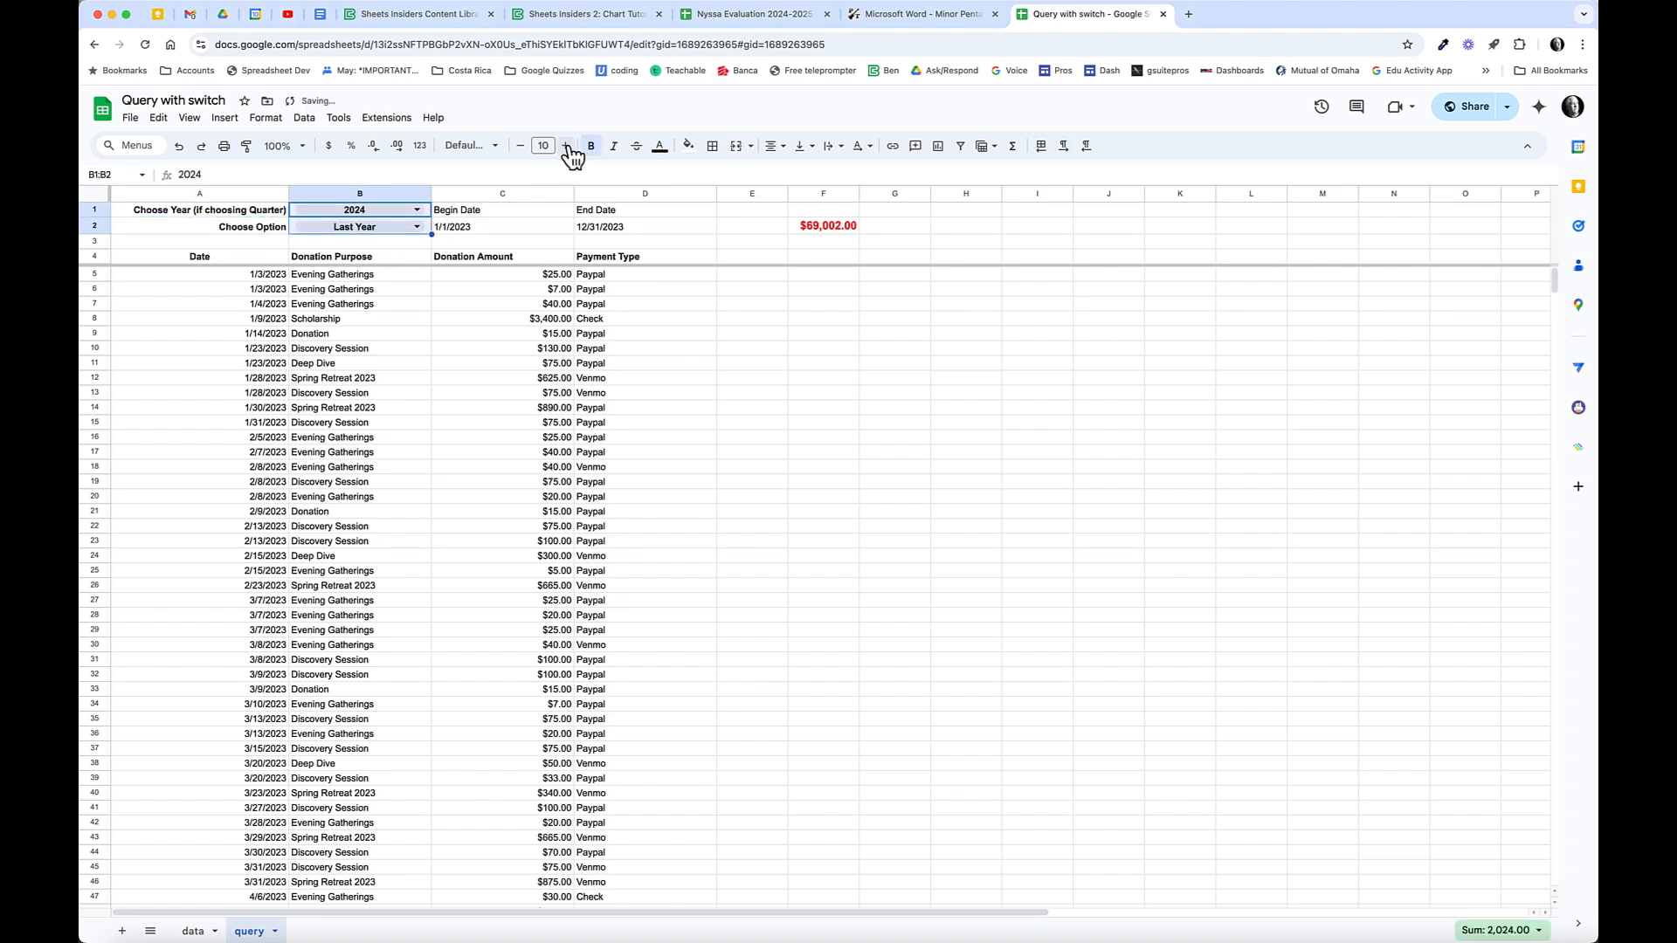
click(565, 146)
click(566, 146)
Format the begin and end date values in C2:D2 as 12-point bold, centered, dark green text.
drag(494, 231, 659, 224)
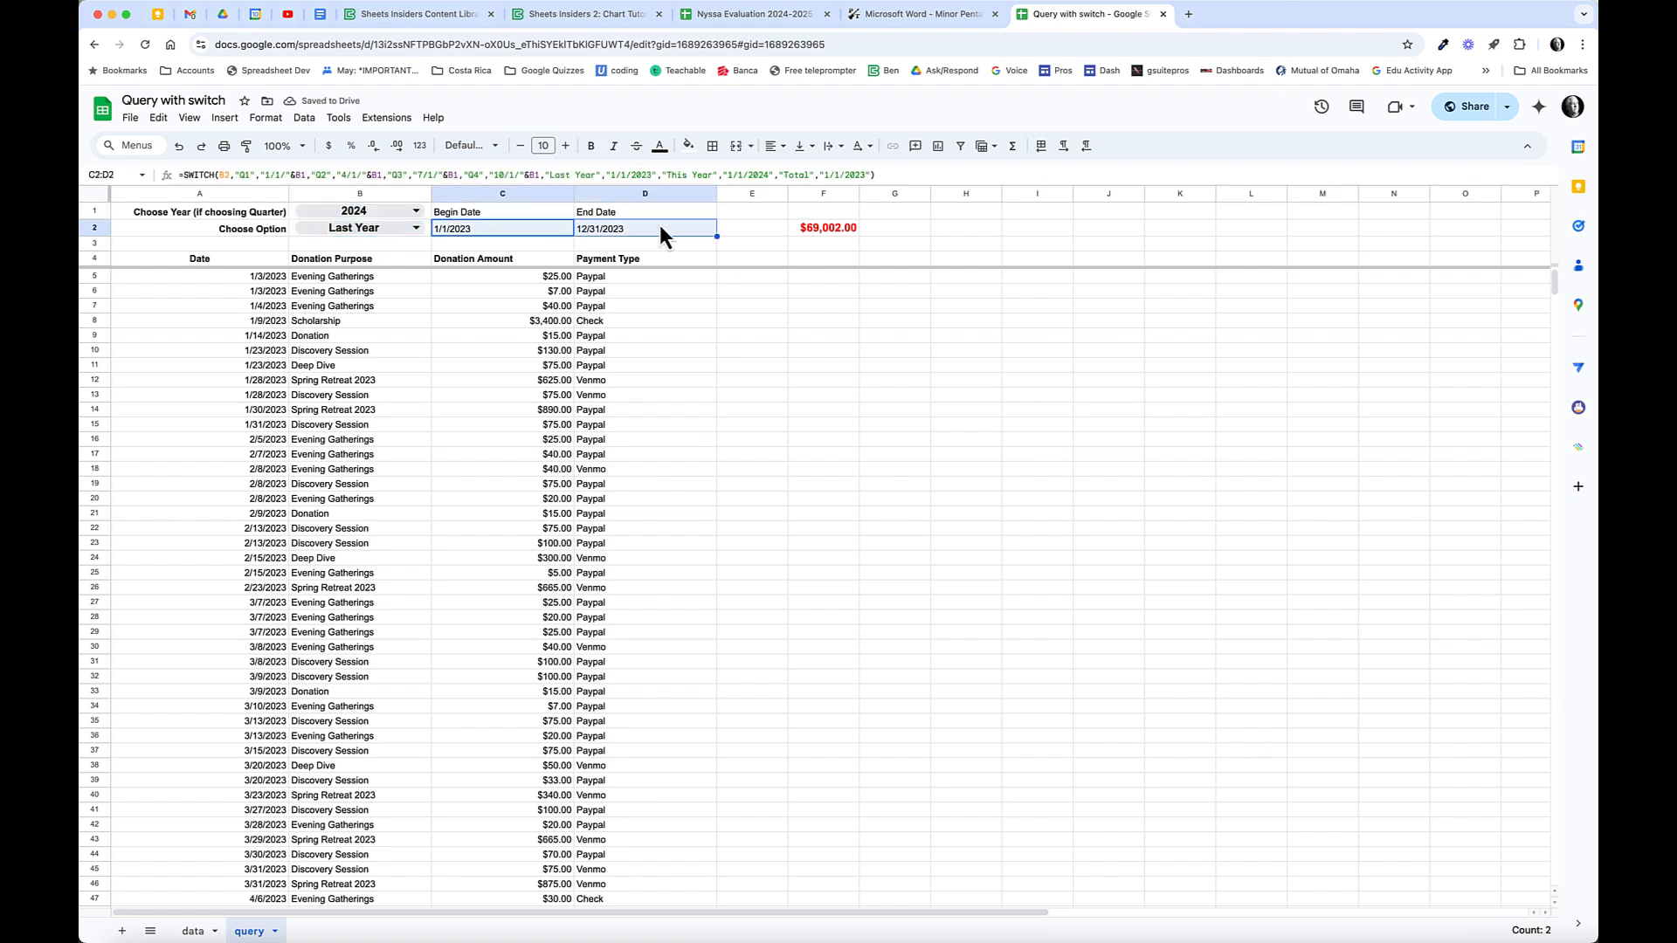
click(566, 146)
click(566, 145)
click(591, 146)
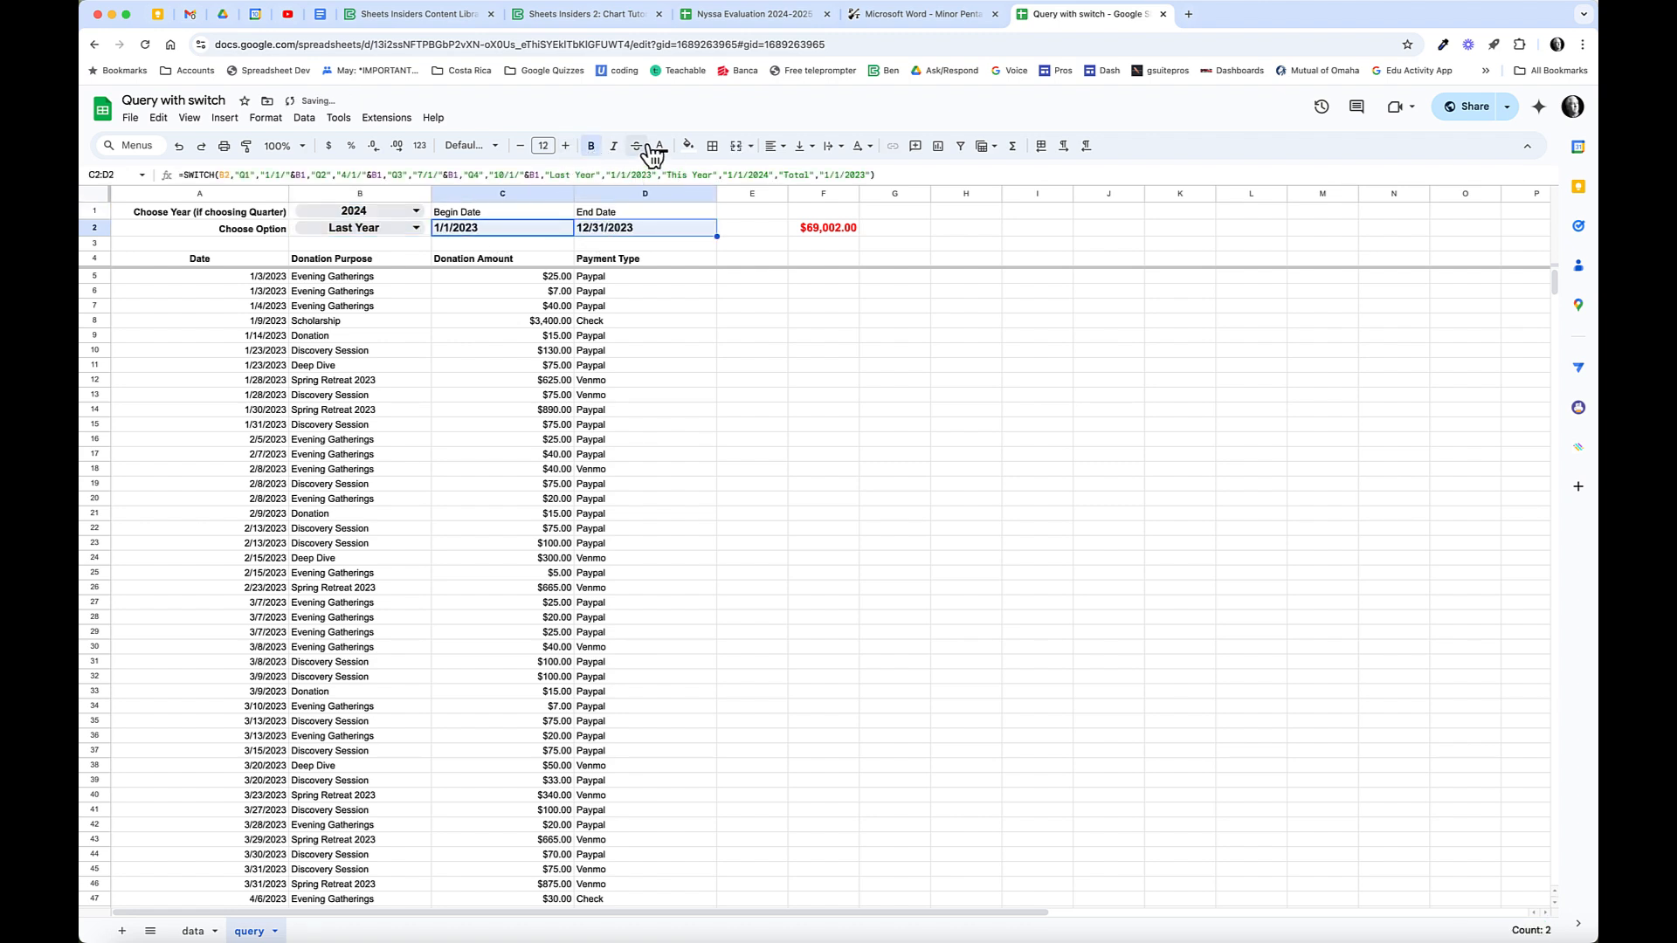
click(777, 146)
click(798, 174)
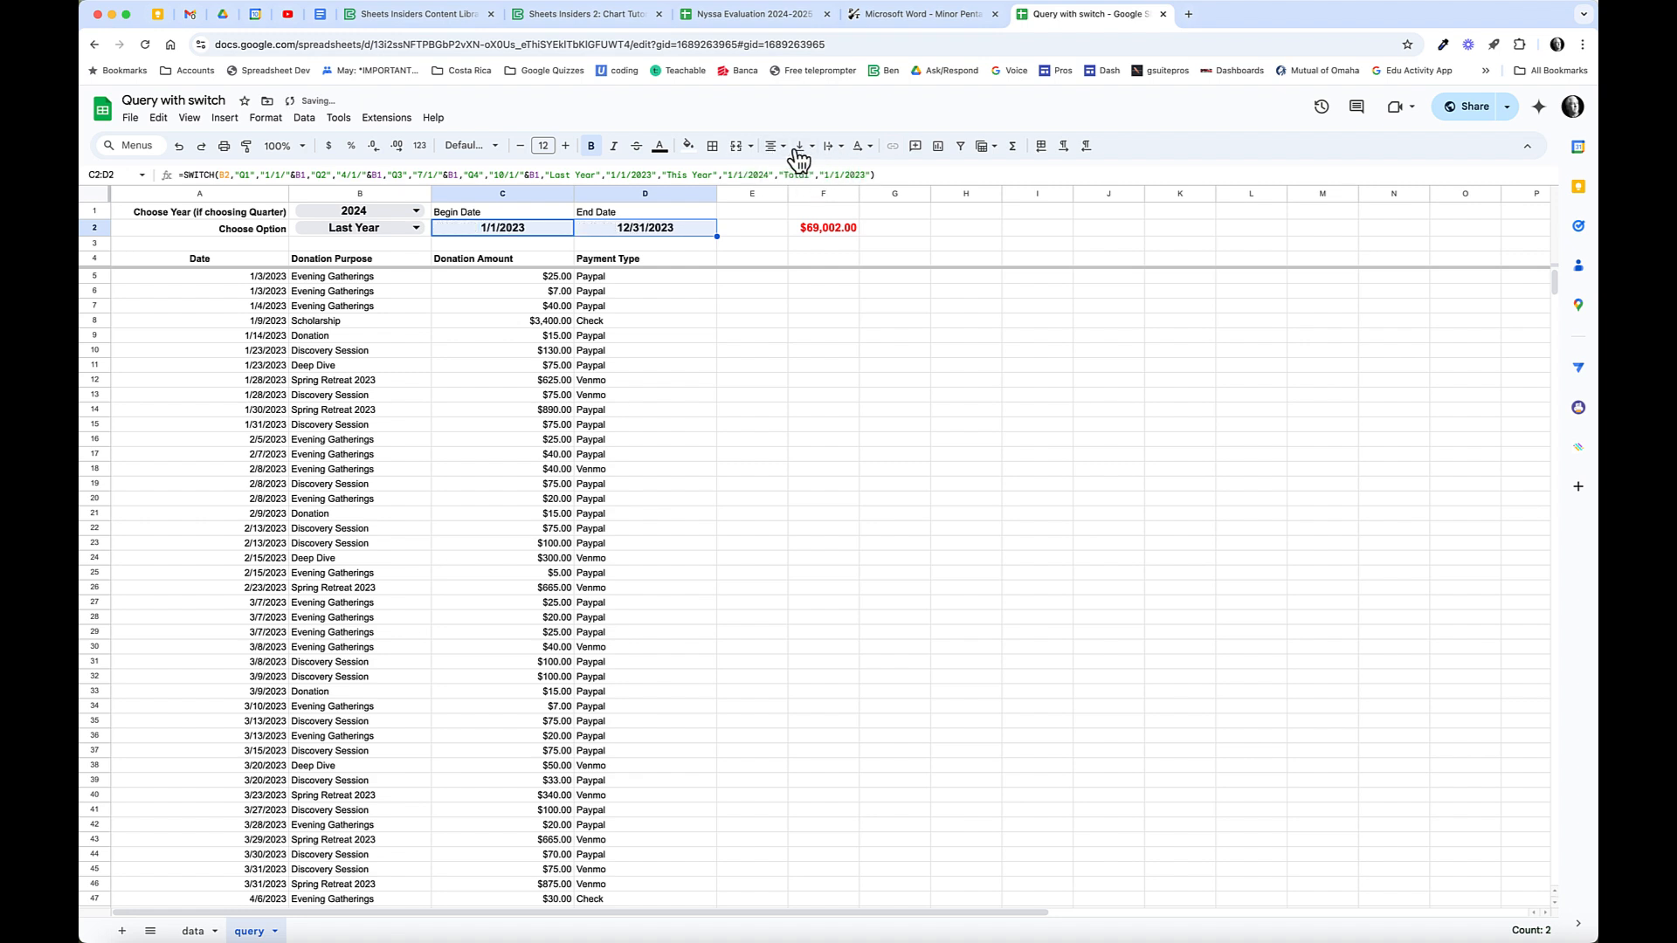
click(660, 146)
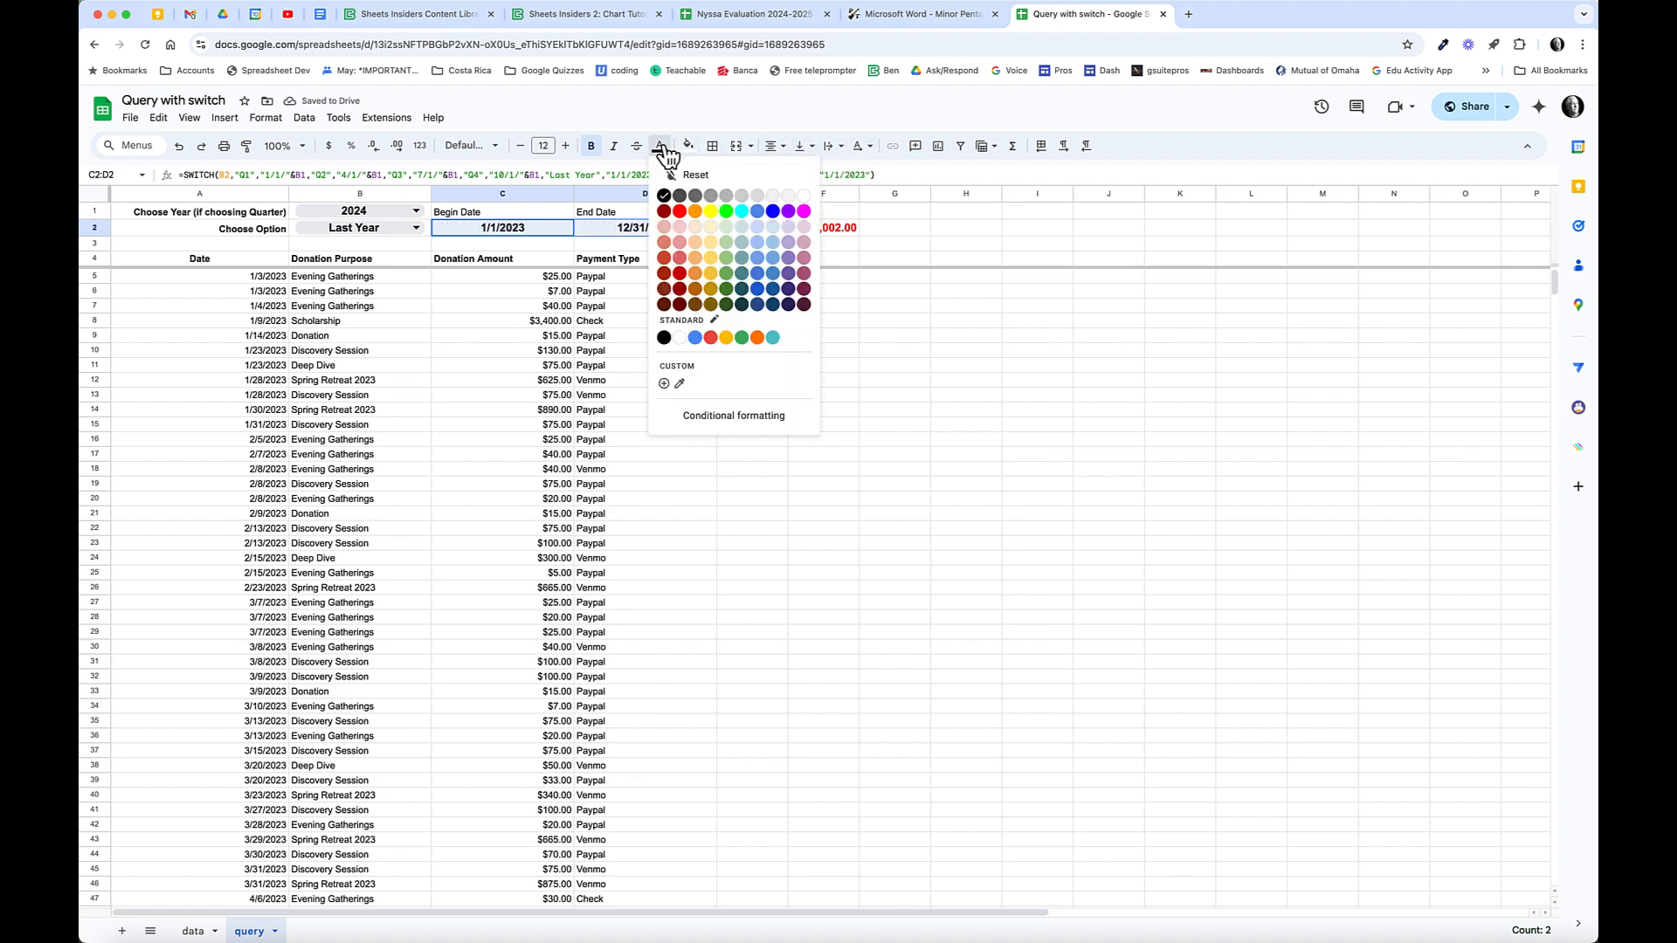
click(728, 290)
click(642, 257)
Center the Begin Date and End Date labels in C1:D1.
drag(523, 217, 601, 218)
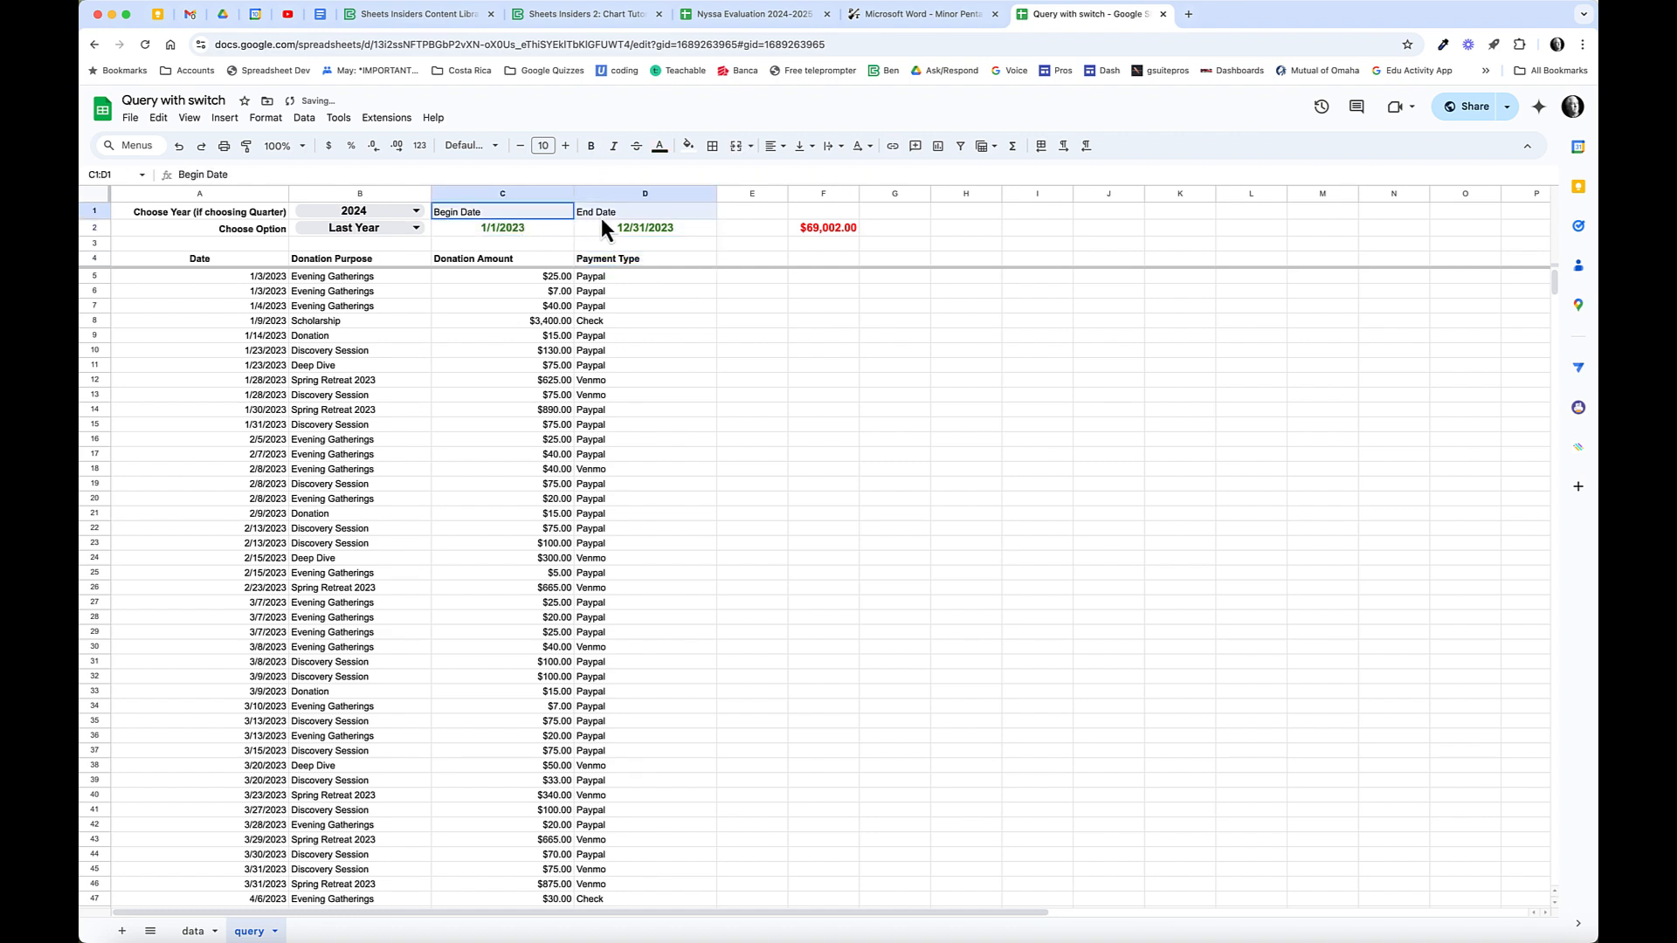
click(784, 153)
click(796, 178)
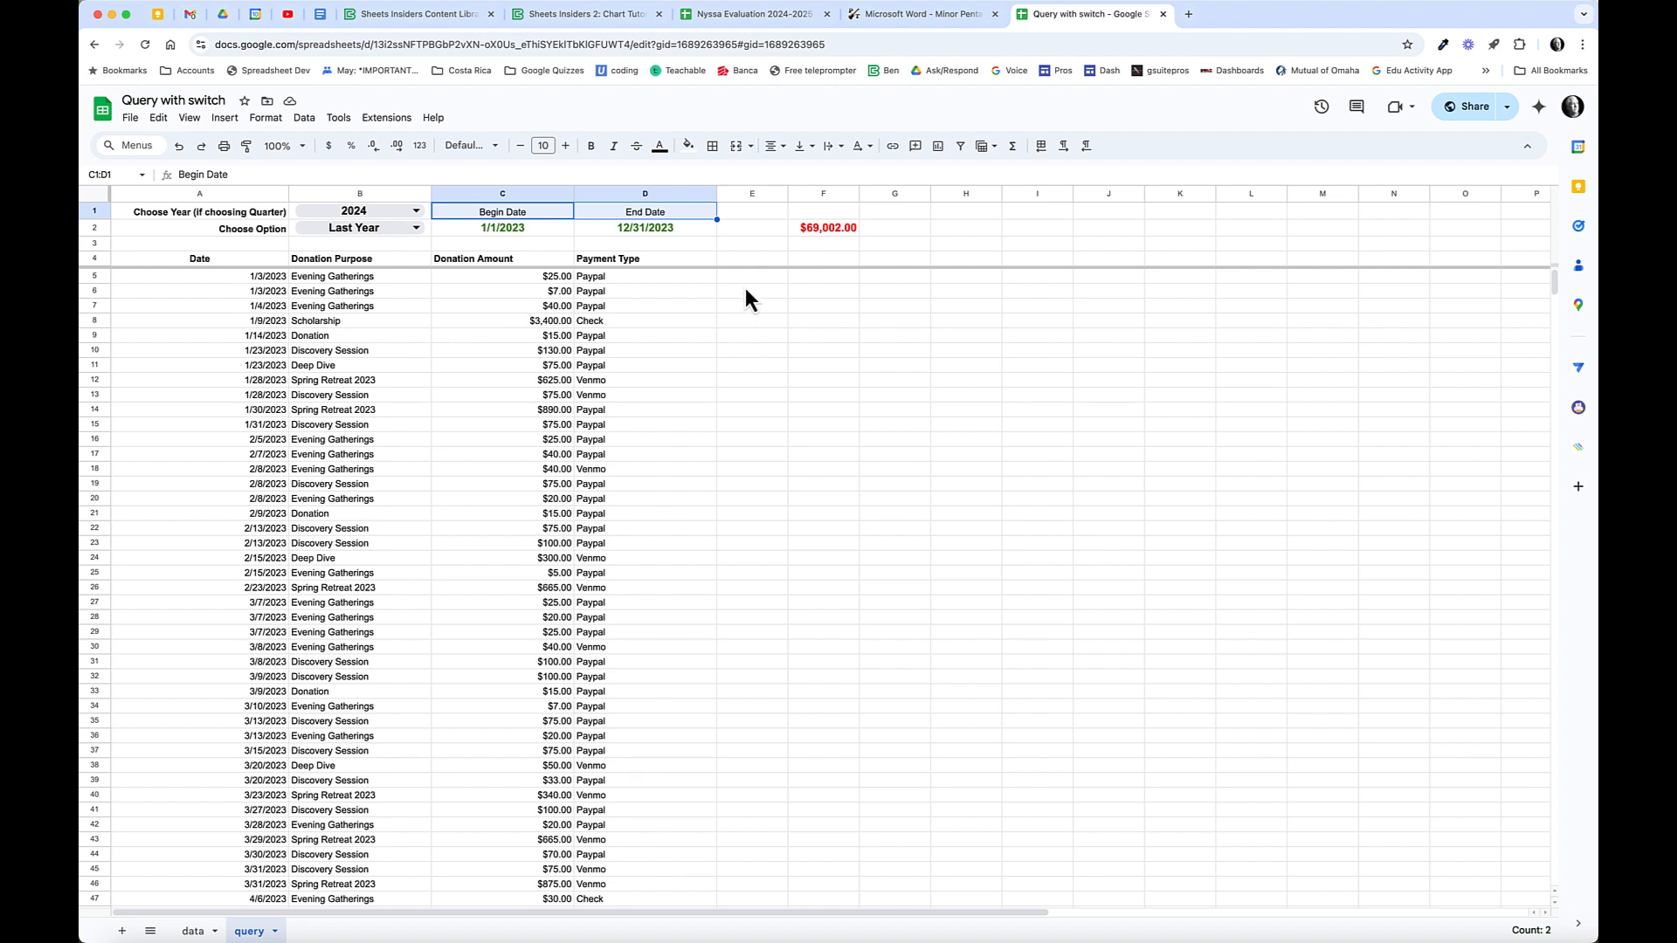
Set the period in B2 to Total.
drag(239, 255, 624, 269)
click(417, 229)
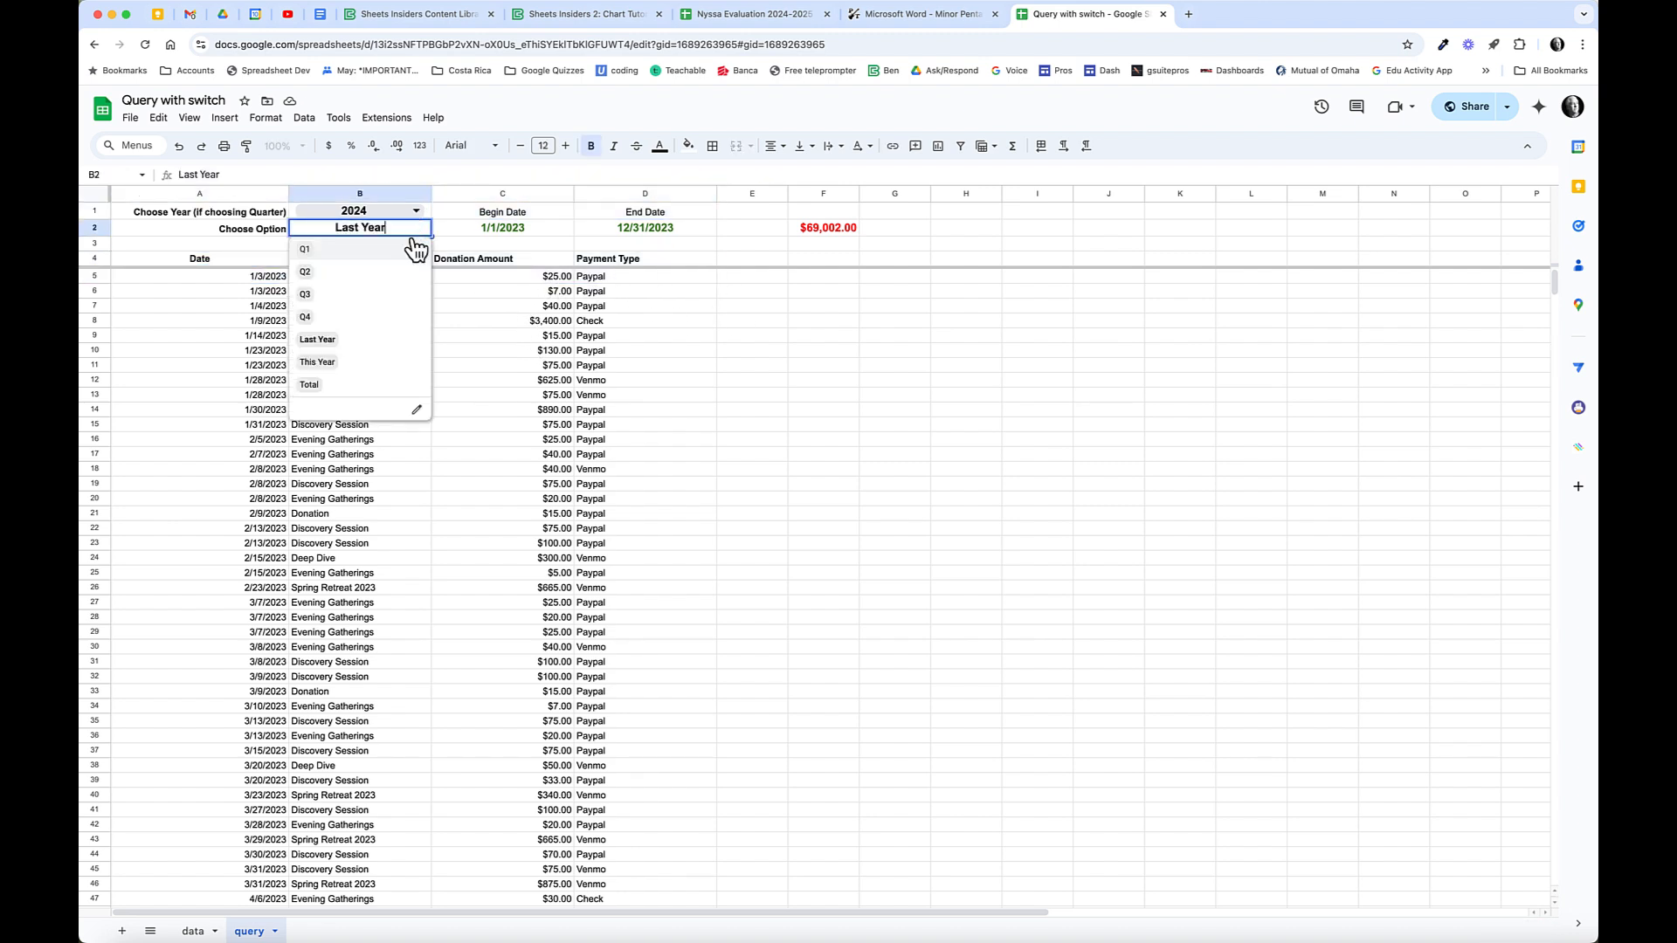
click(374, 388)
Create a pivot table from the query results in A4:D449 on the existing sheet at E408.
drag(270, 266, 611, 264)
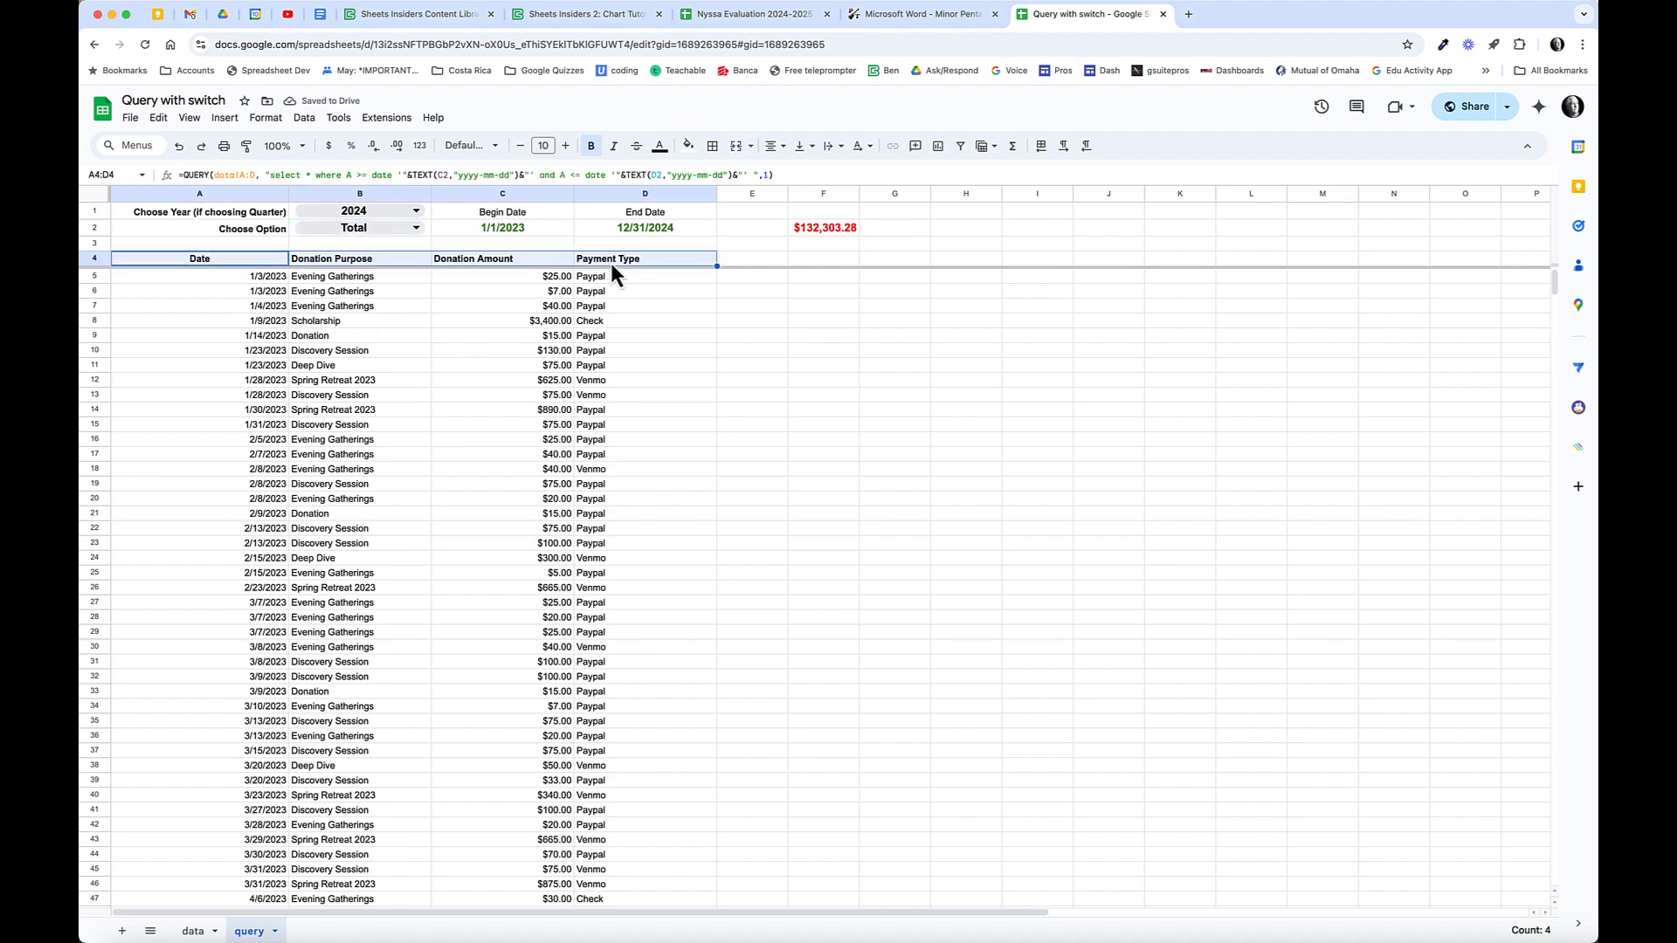
key(shift+super+Down)
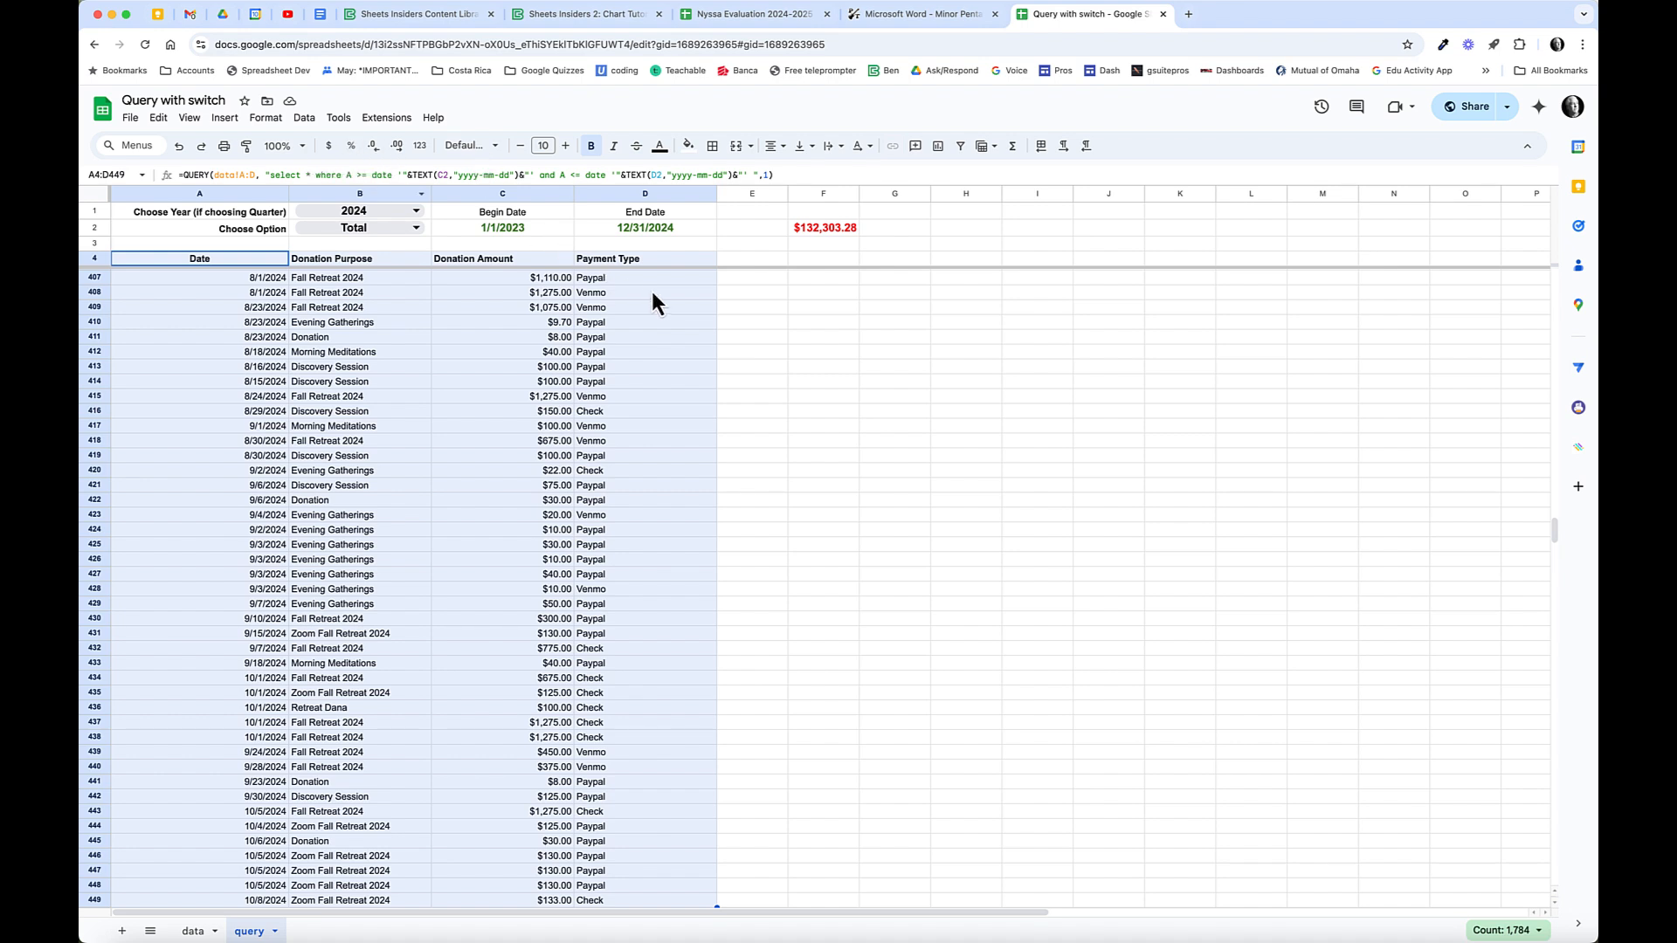
click(225, 118)
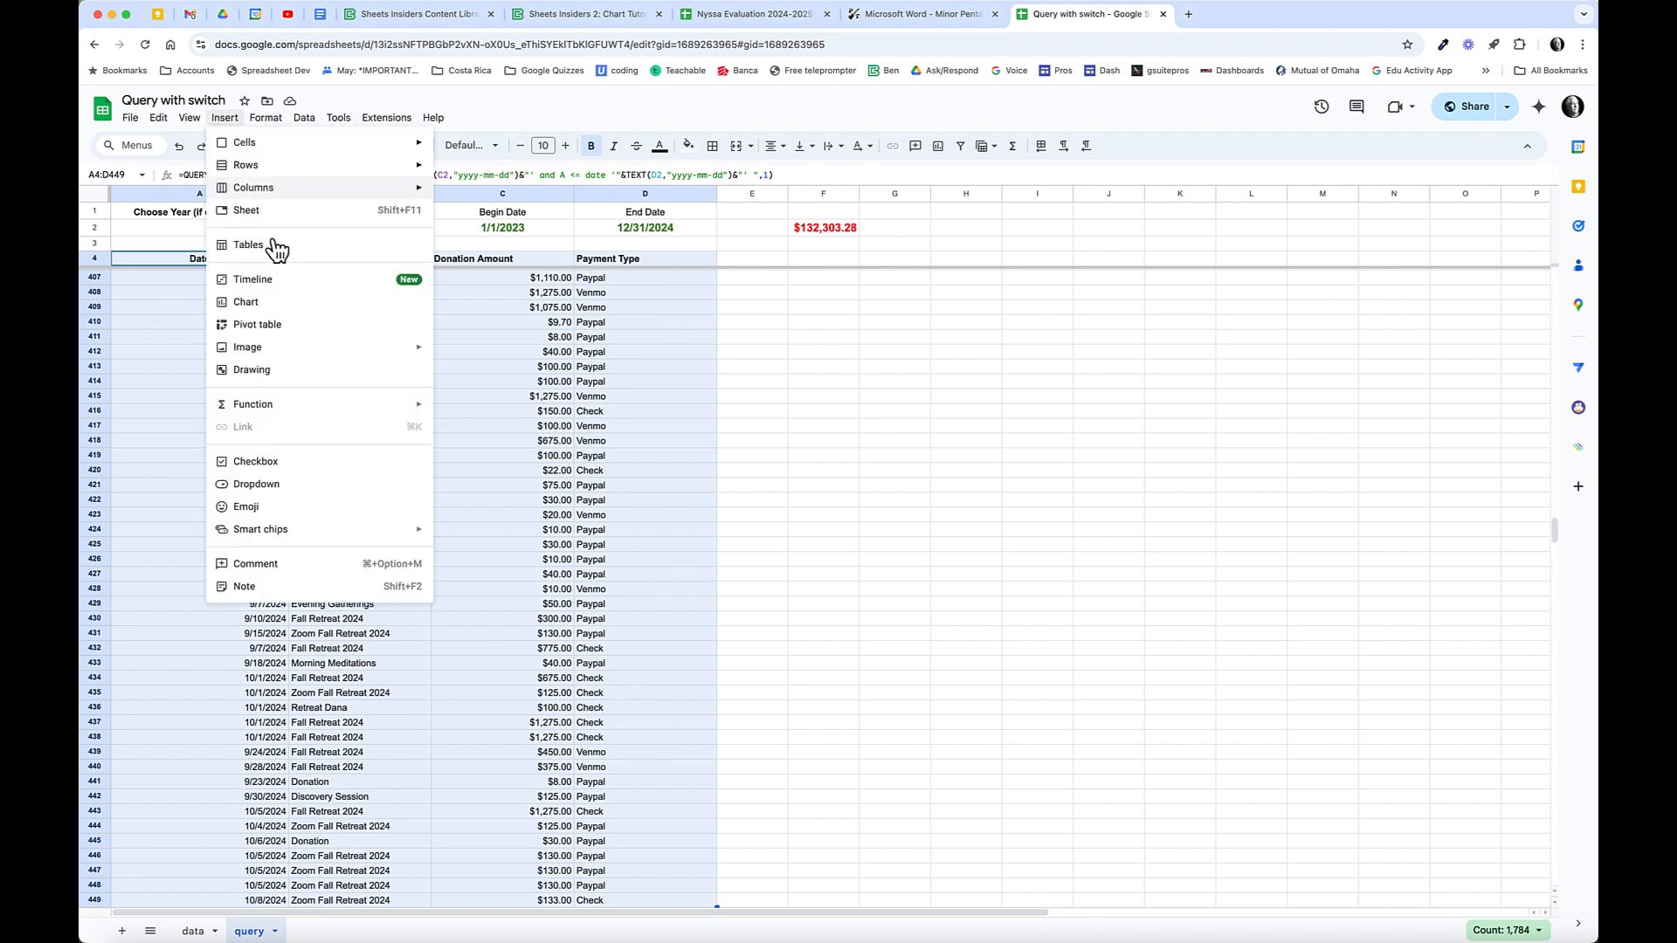
click(301, 326)
click(734, 541)
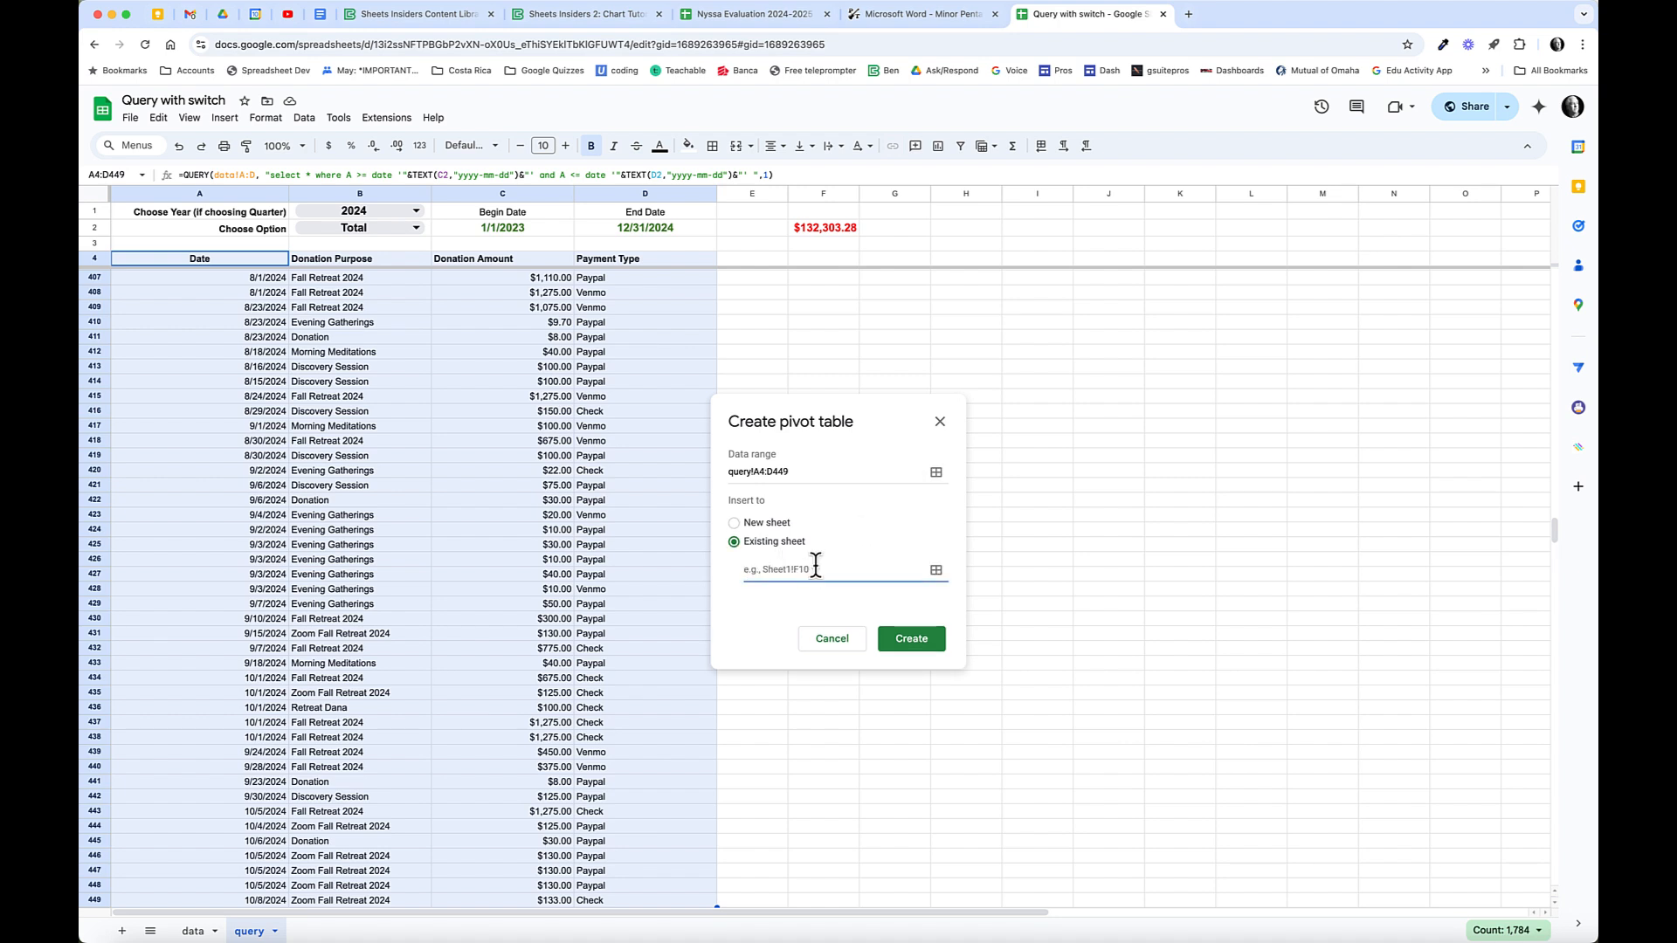
click(936, 570)
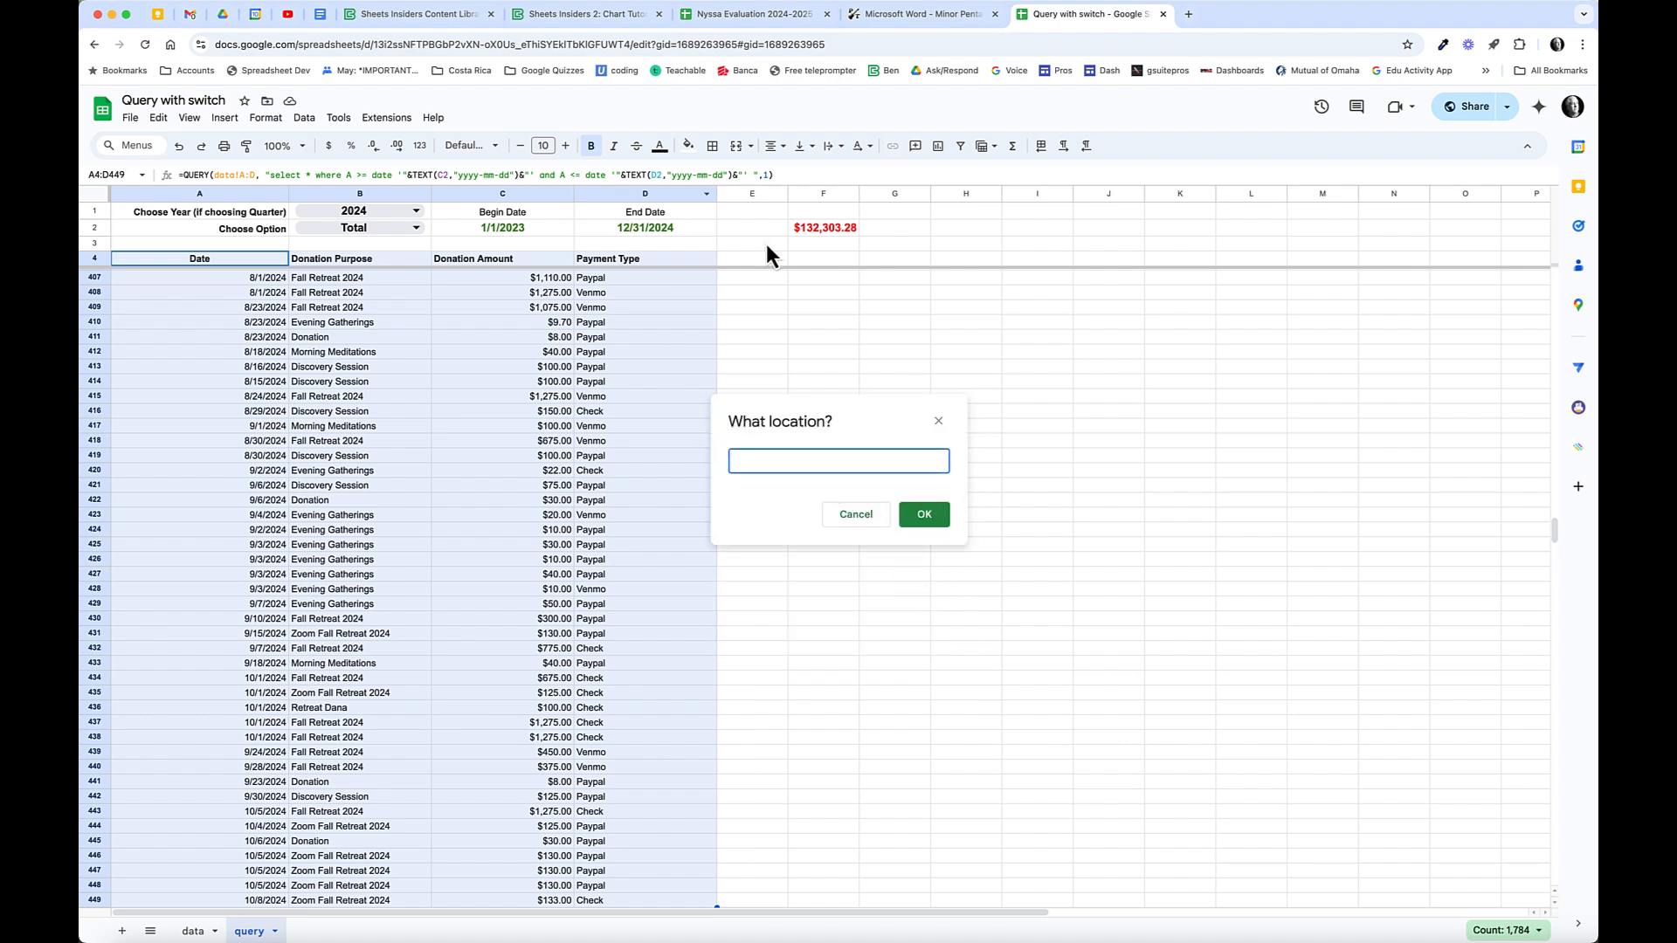
click(760, 295)
click(918, 517)
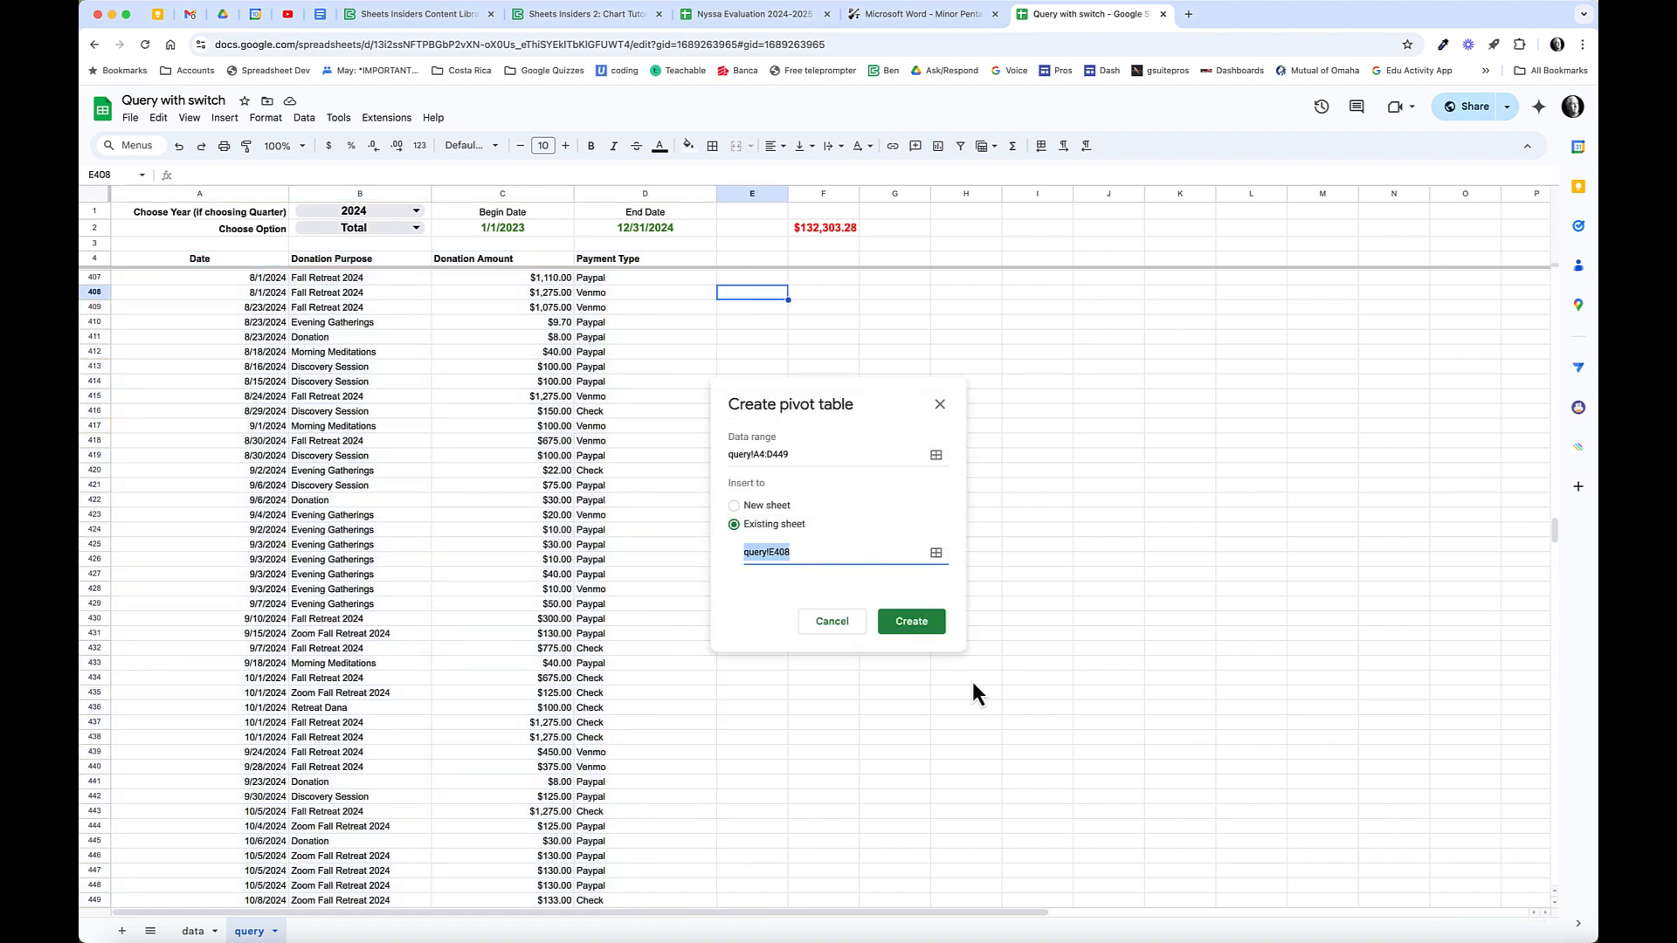
click(926, 622)
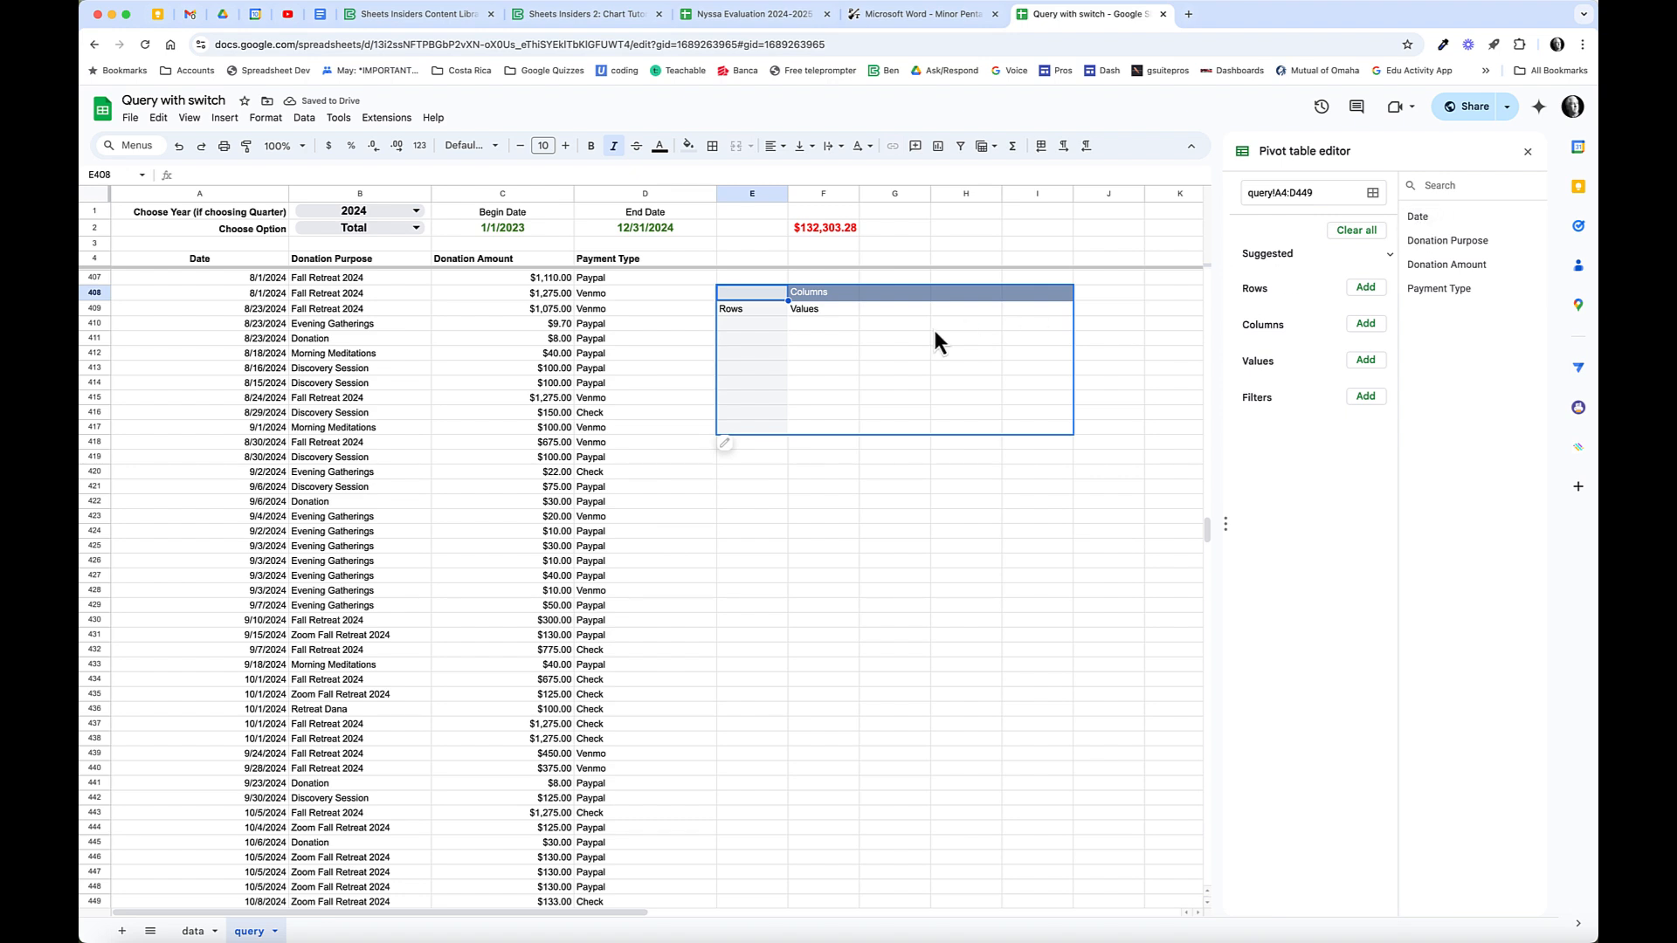
Add Date to the pivot table rows grouped by Year-Month, and add Donation Amount as a SUM value.
click(1365, 287)
click(1398, 214)
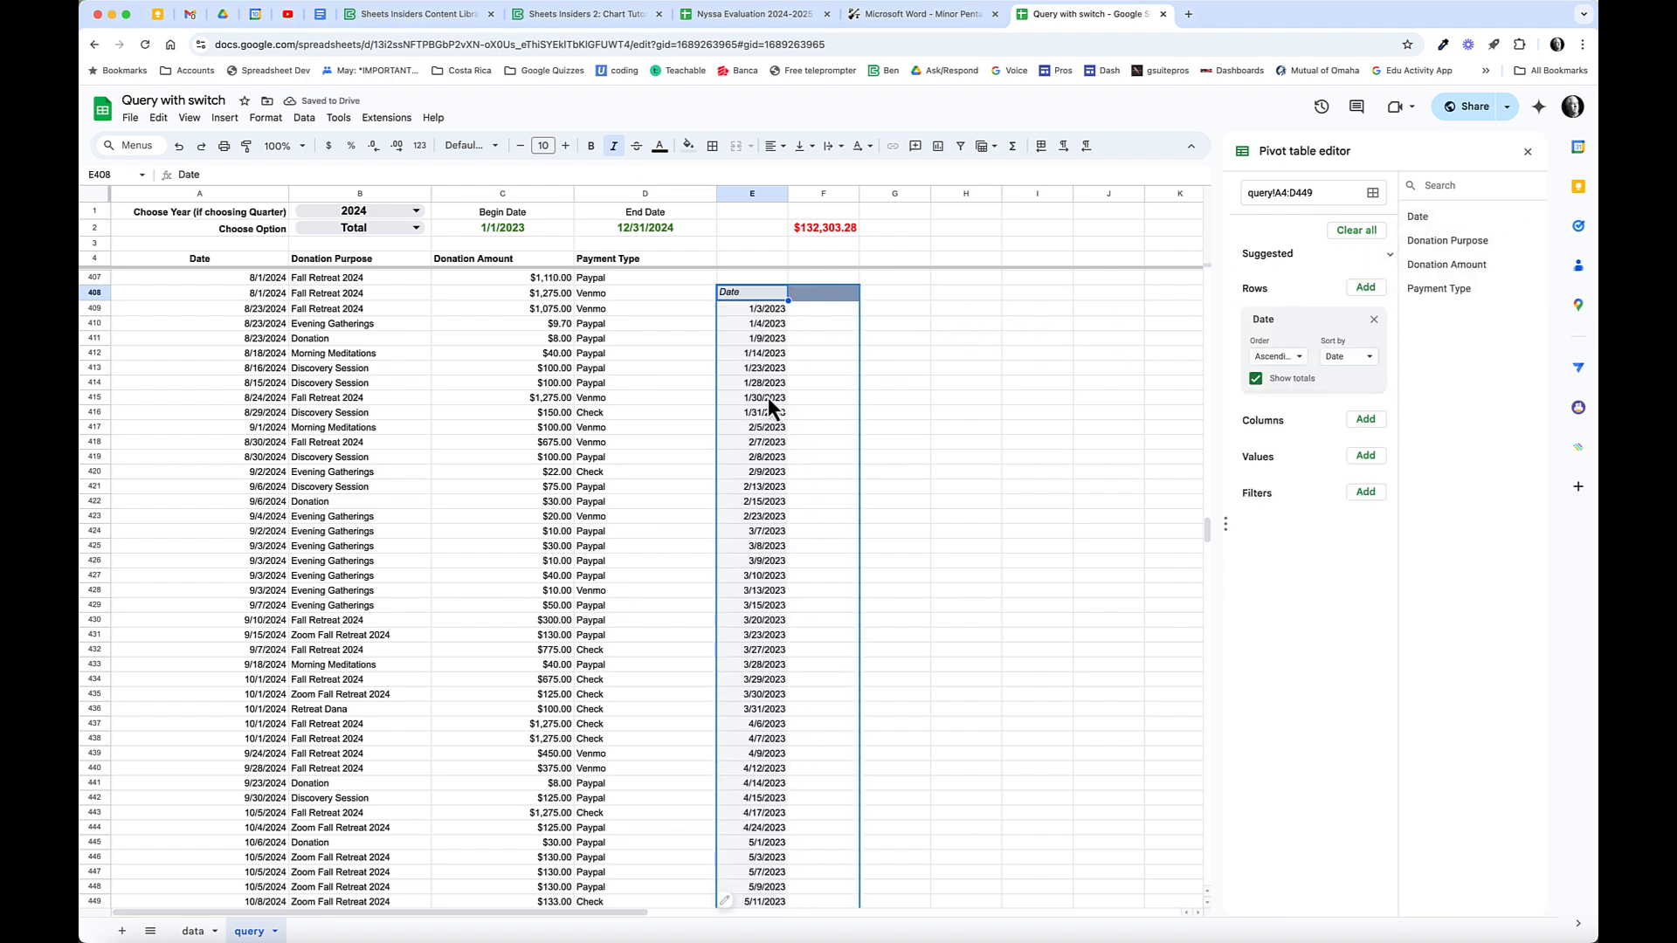
right_click(768, 396)
mouse_move(849, 636)
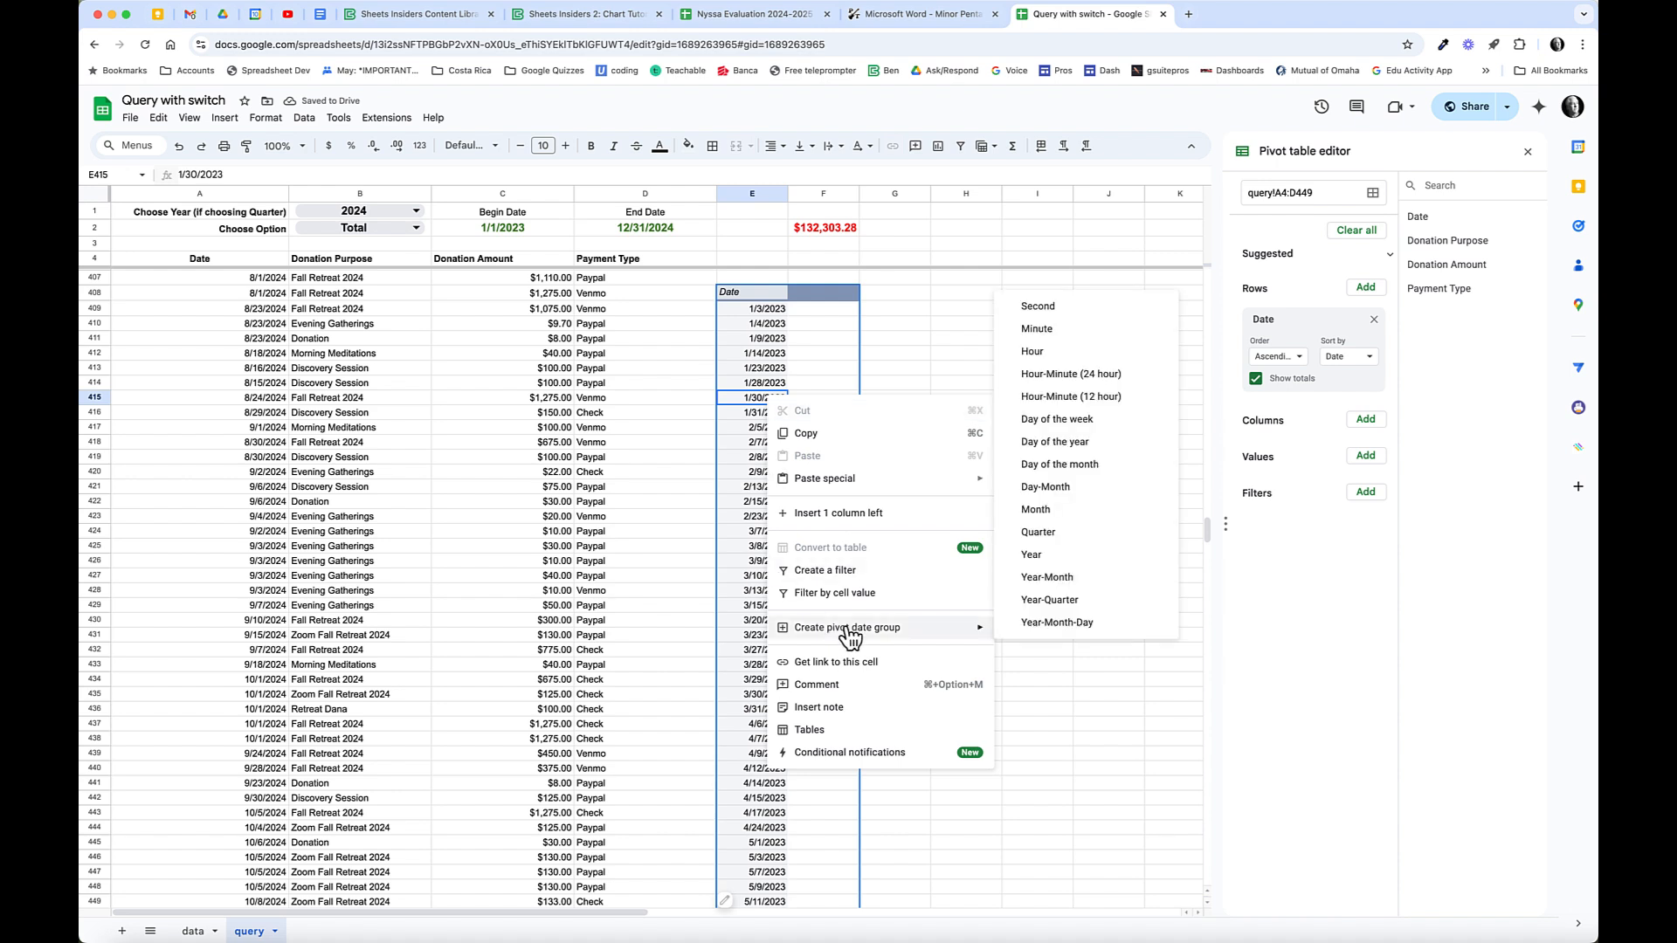
click(1062, 581)
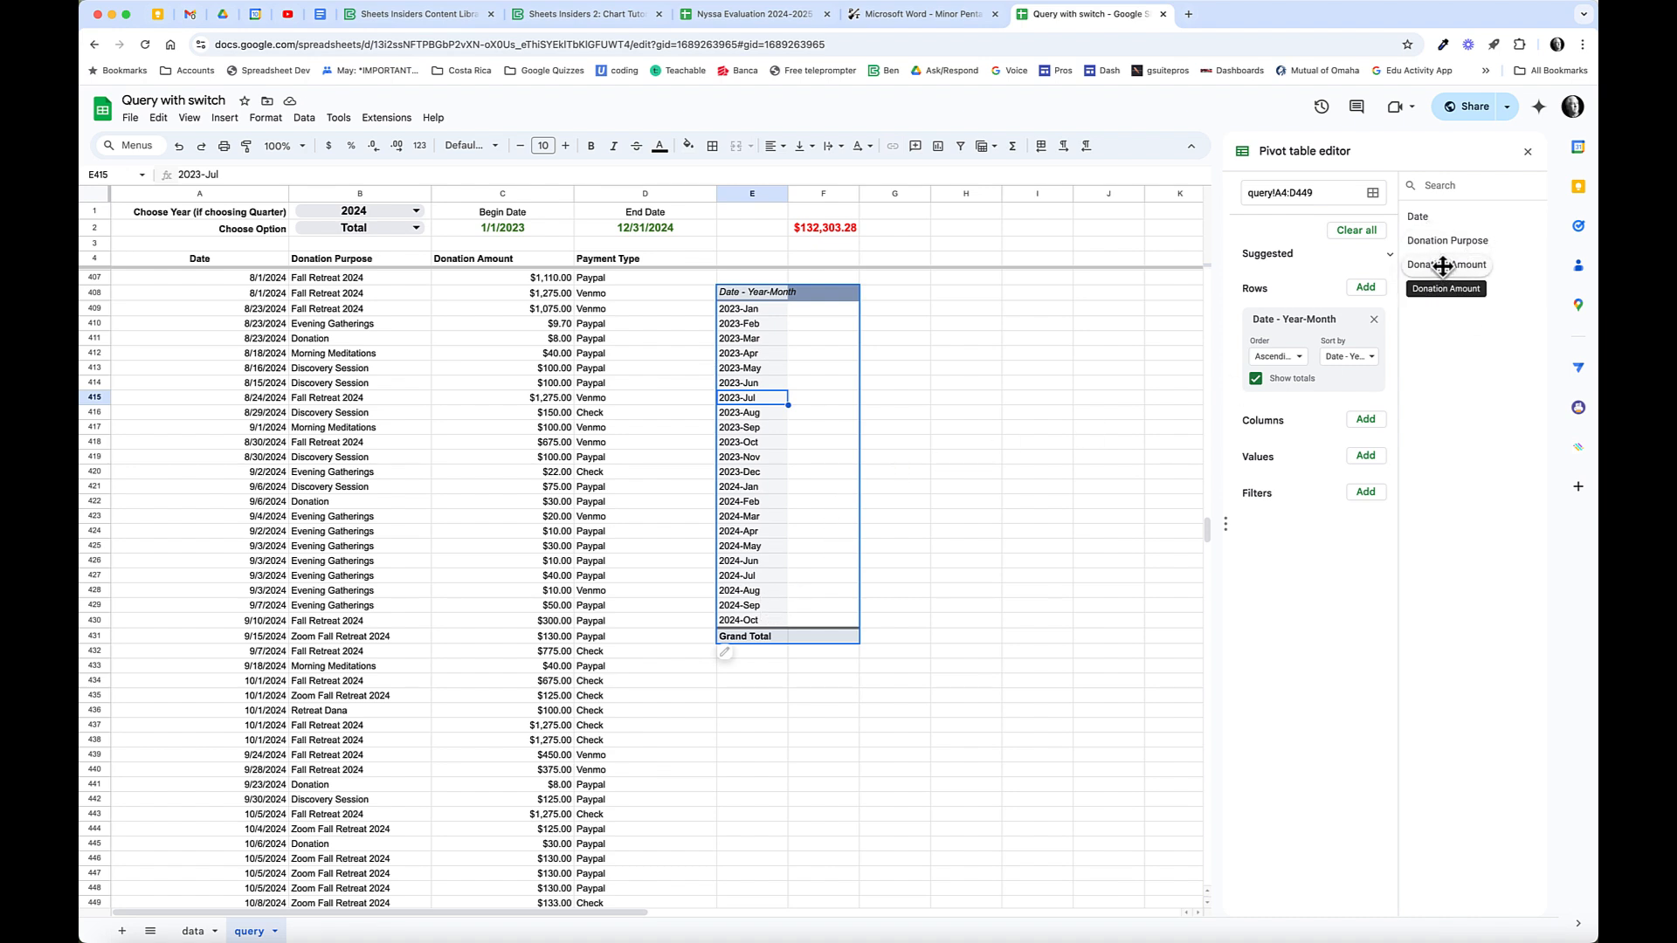
drag(1443, 270, 1292, 483)
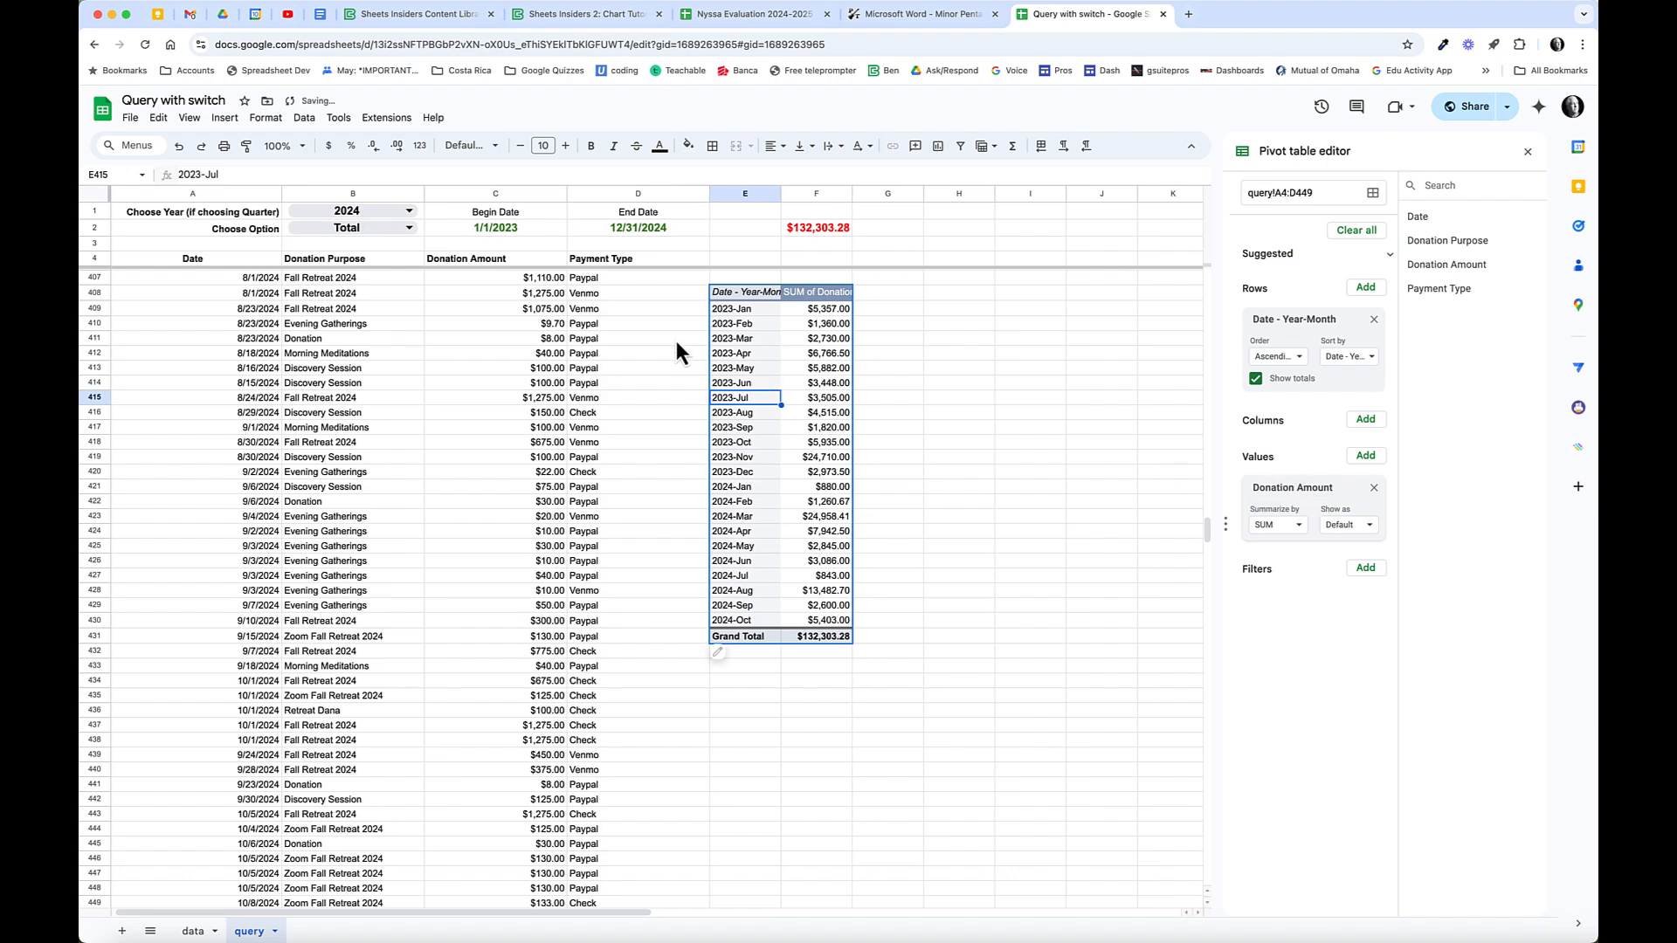
Set the period in B2 to Q1 to test the pivot table.
click(415, 229)
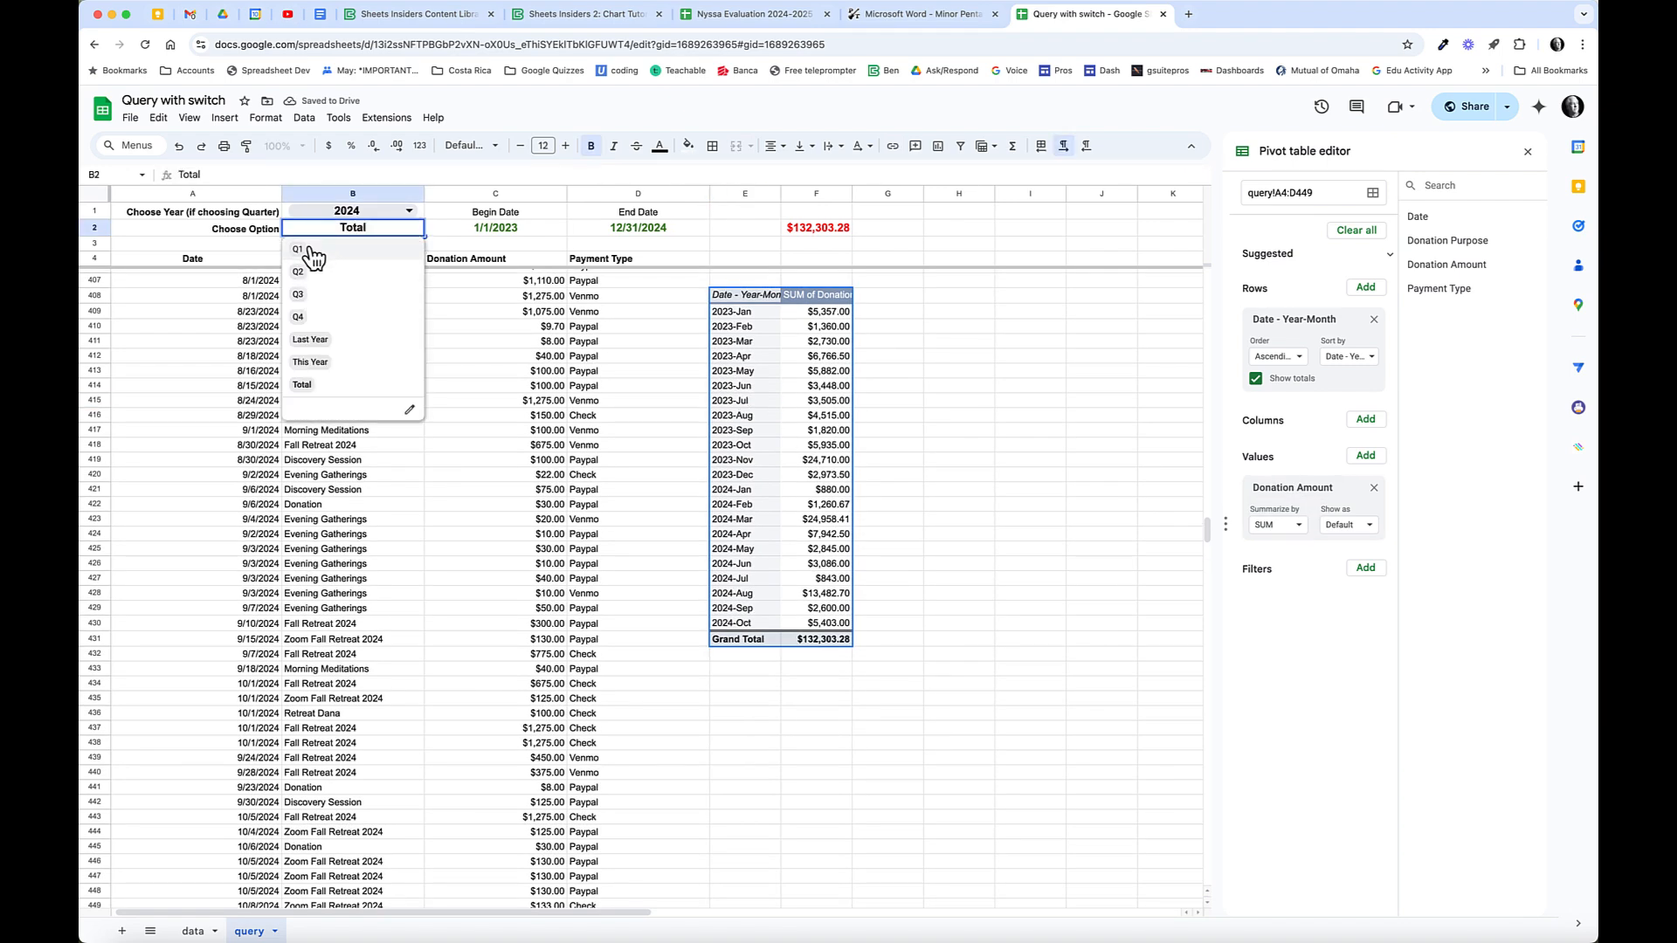
click(388, 251)
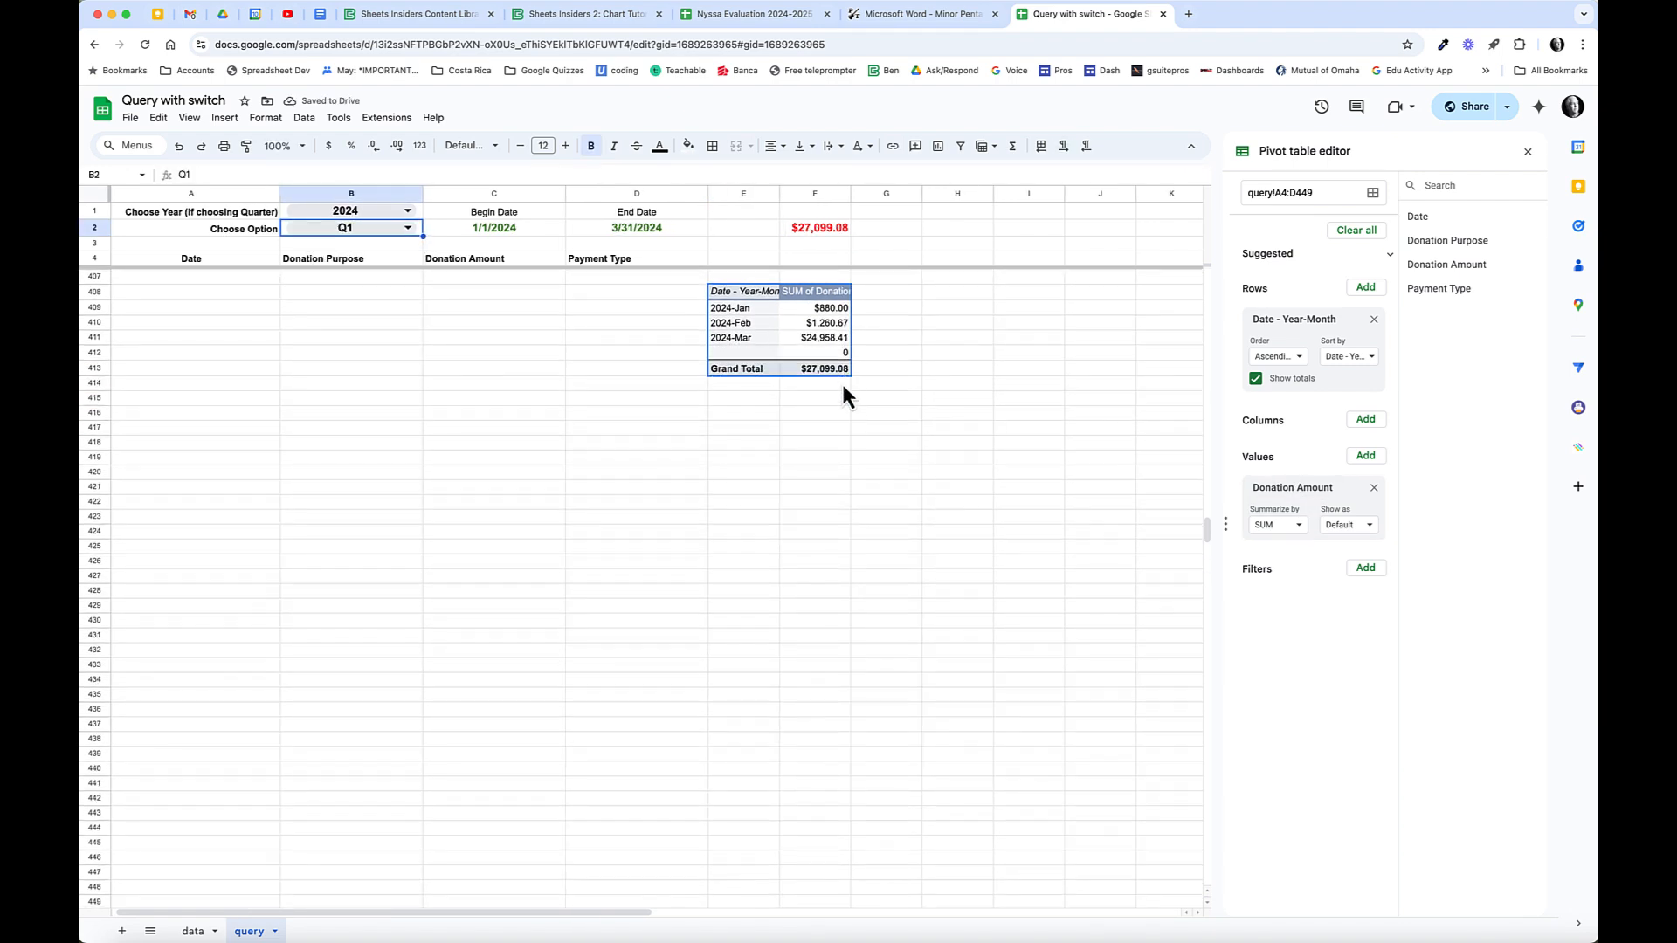
scroll(737, 384, up, 10)
scroll(737, 384, right, 3)
scroll(717, 401, down, 10)
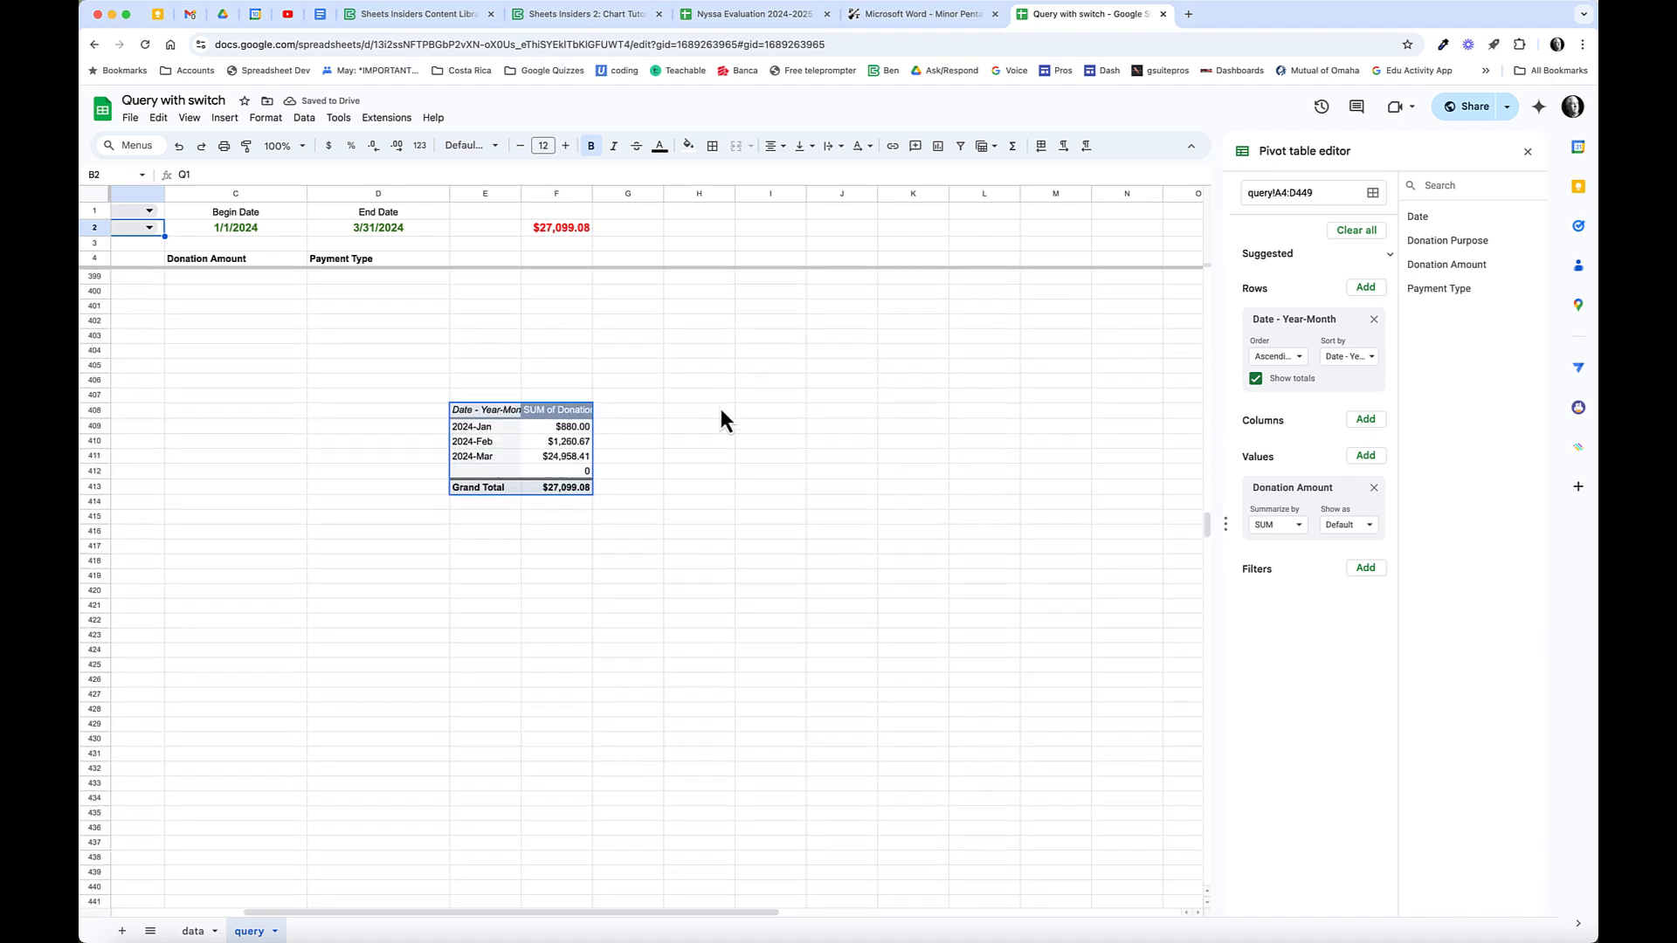
Move the pivot table up to cell E6 beside the first query rows.
scroll(606, 398, up, 3)
scroll(606, 397, left, 2)
click(503, 565)
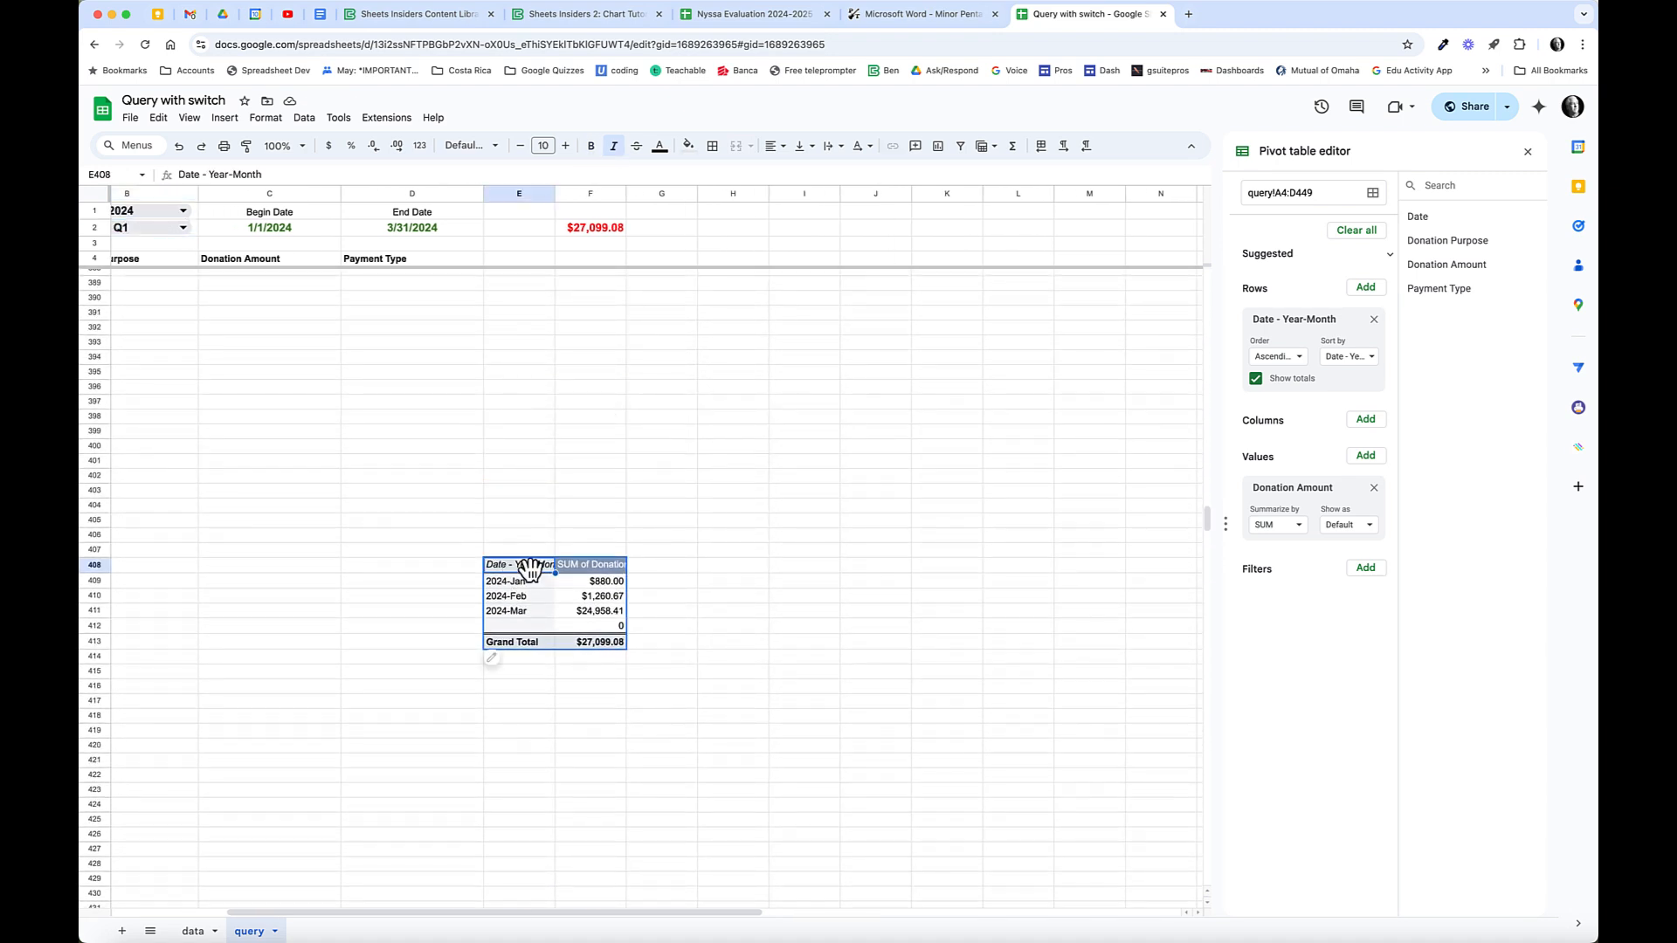
drag(531, 567, 531, 419)
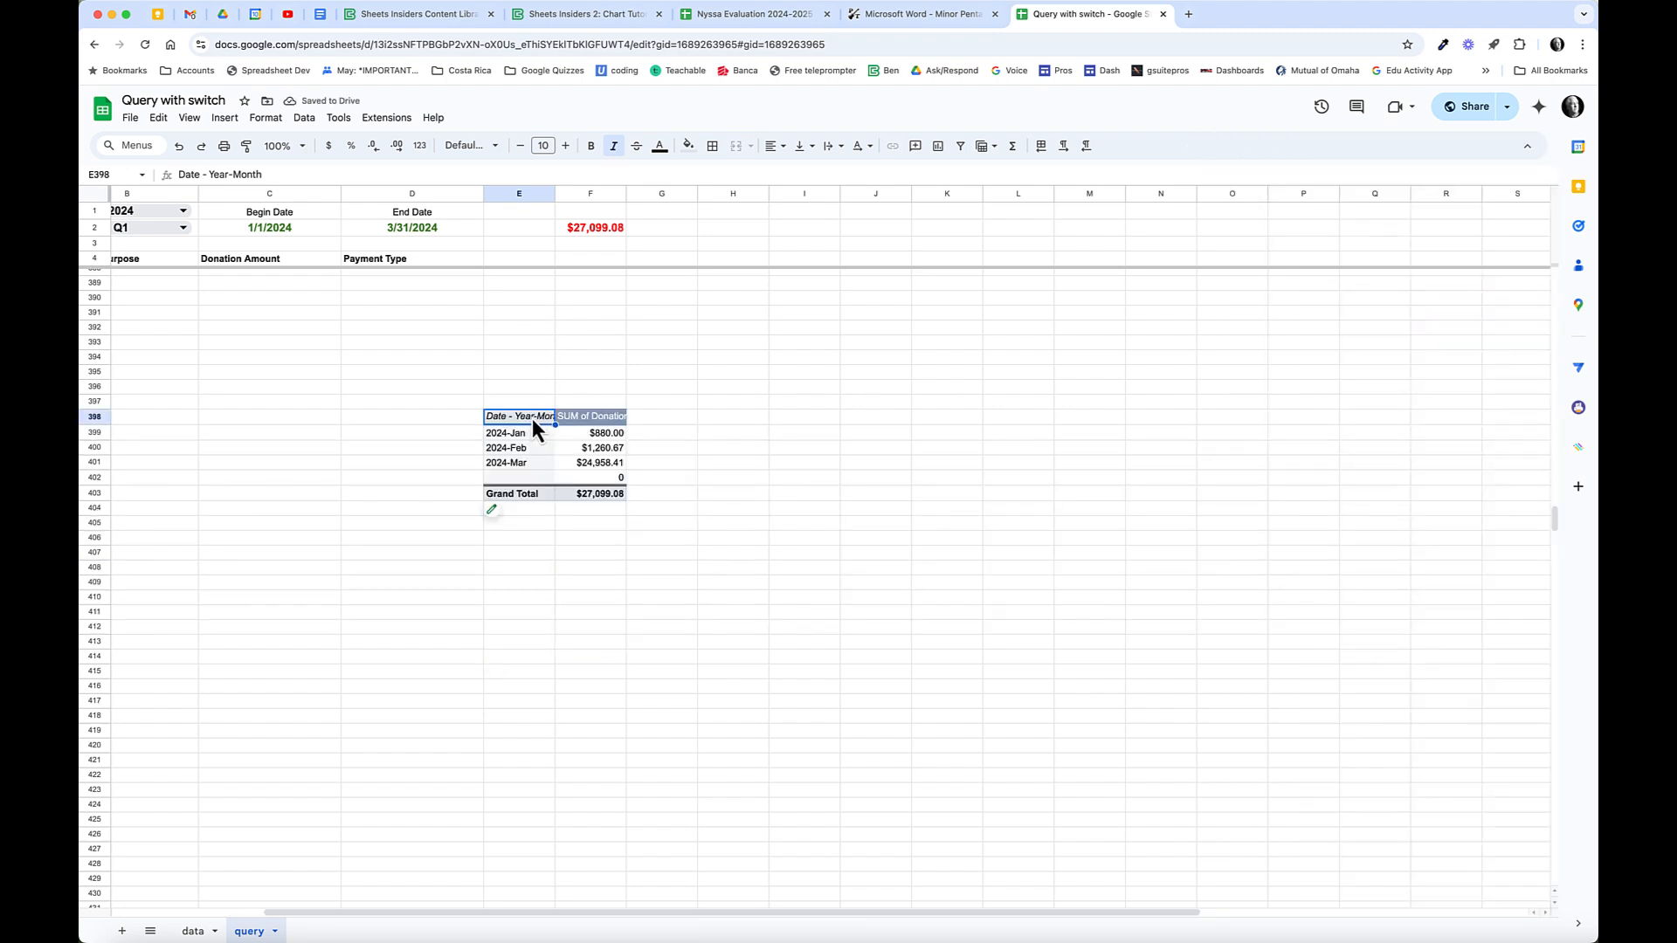
scroll(535, 433, up, 15)
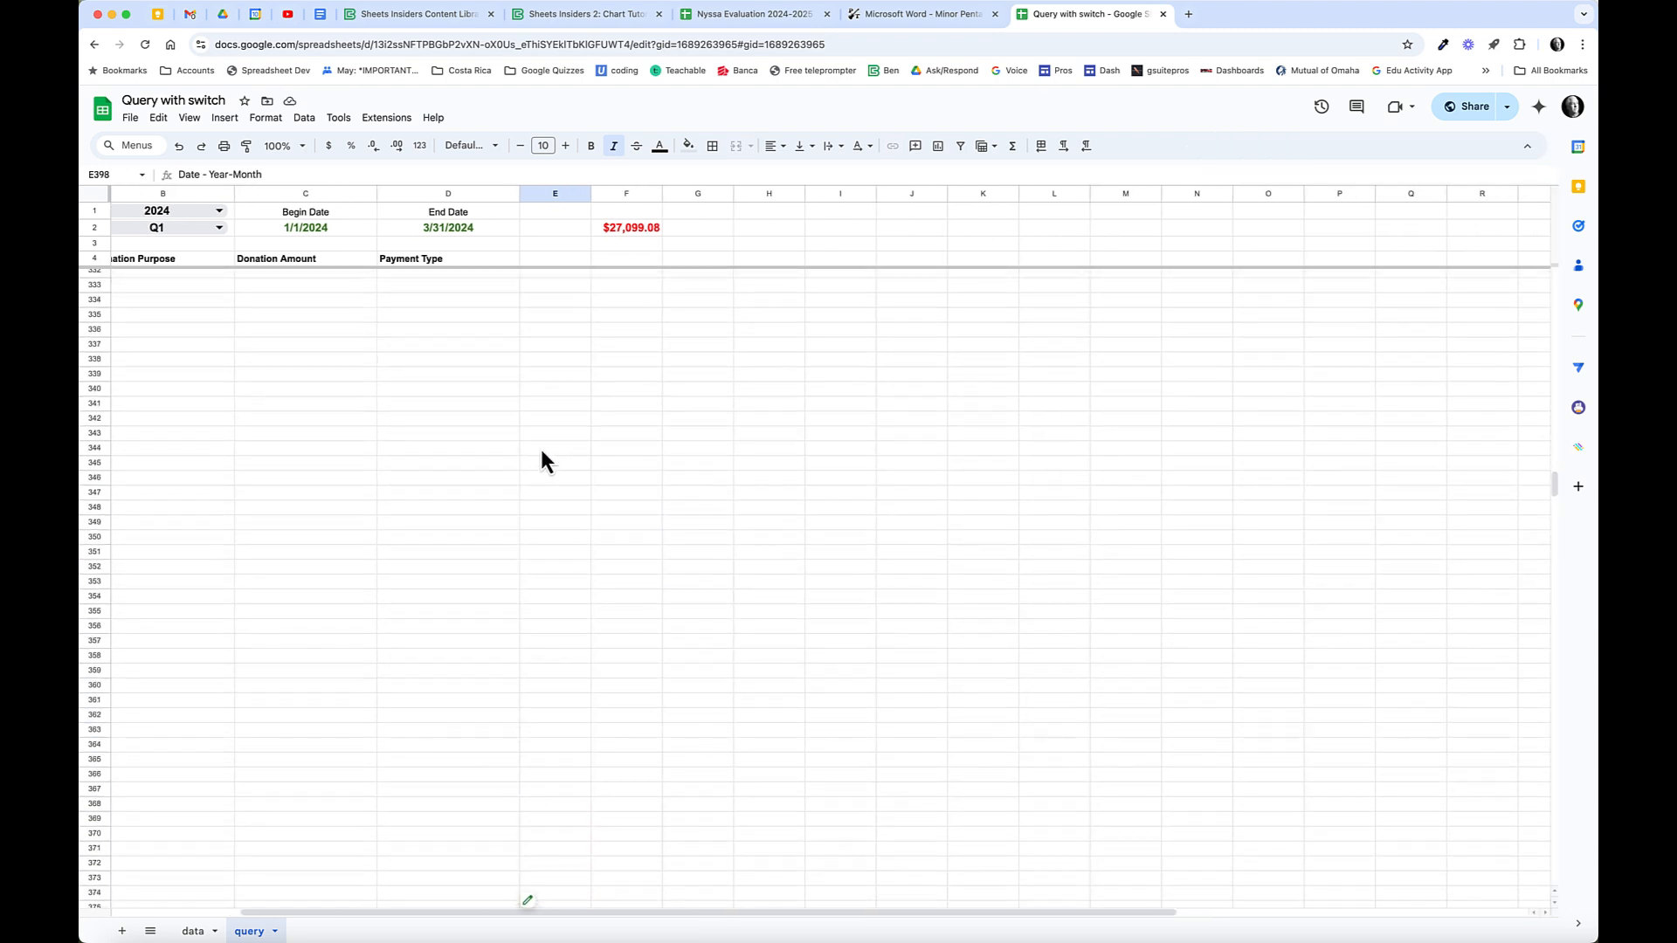
scroll(554, 389, up, 20)
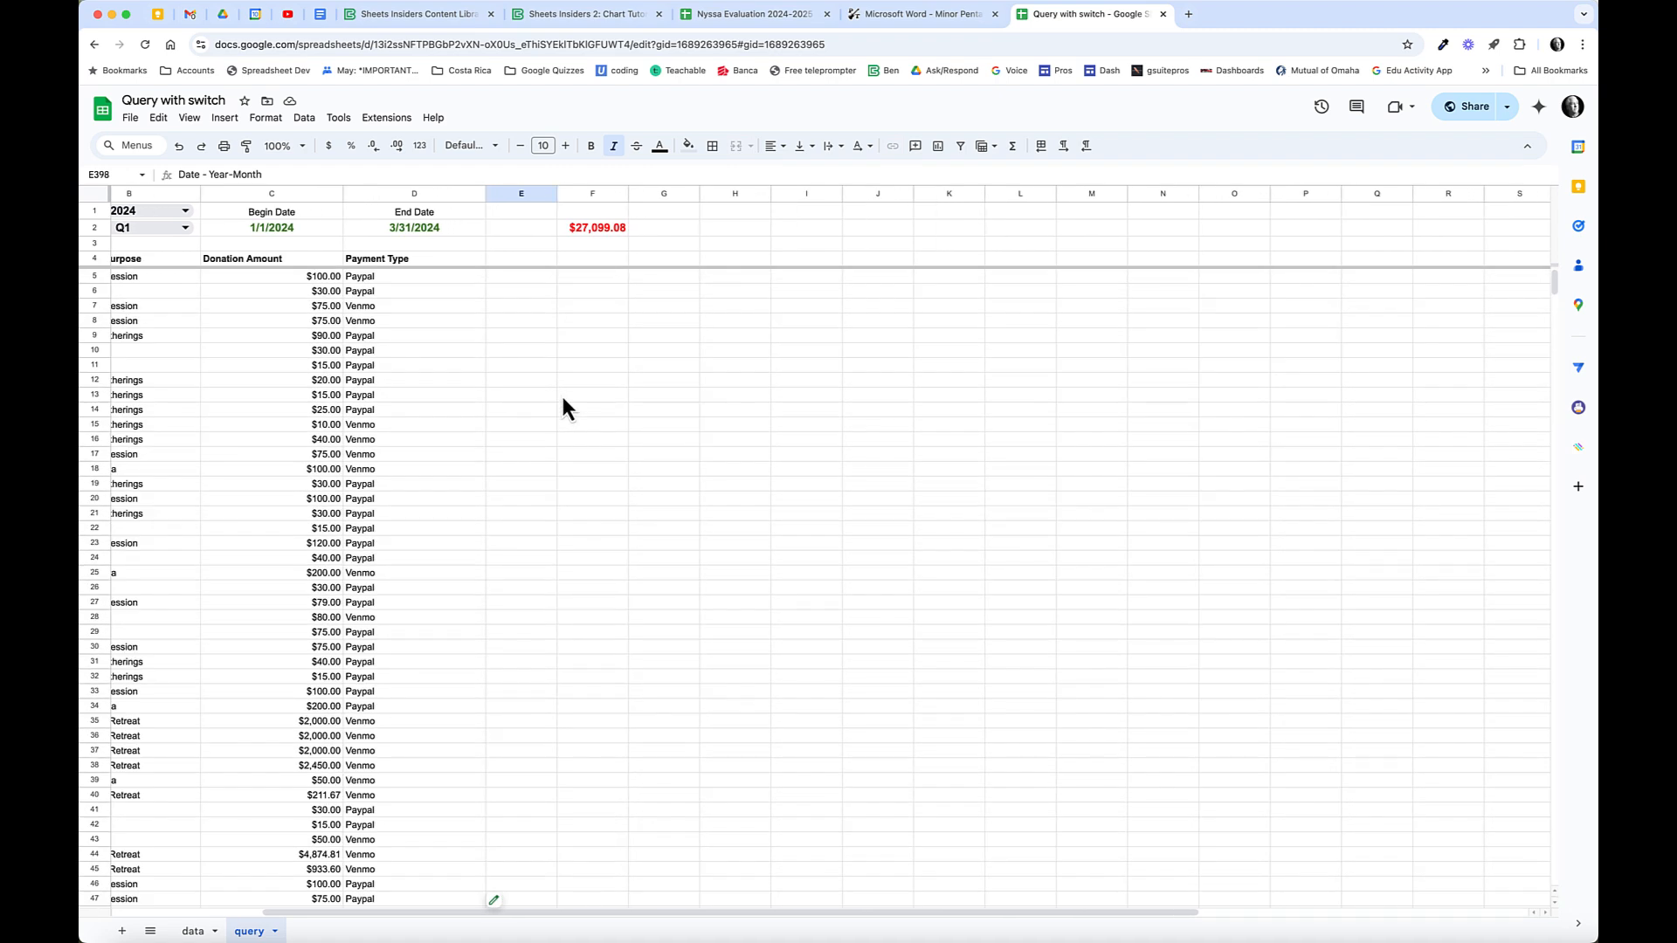
click(526, 291)
key(ctrl+v)
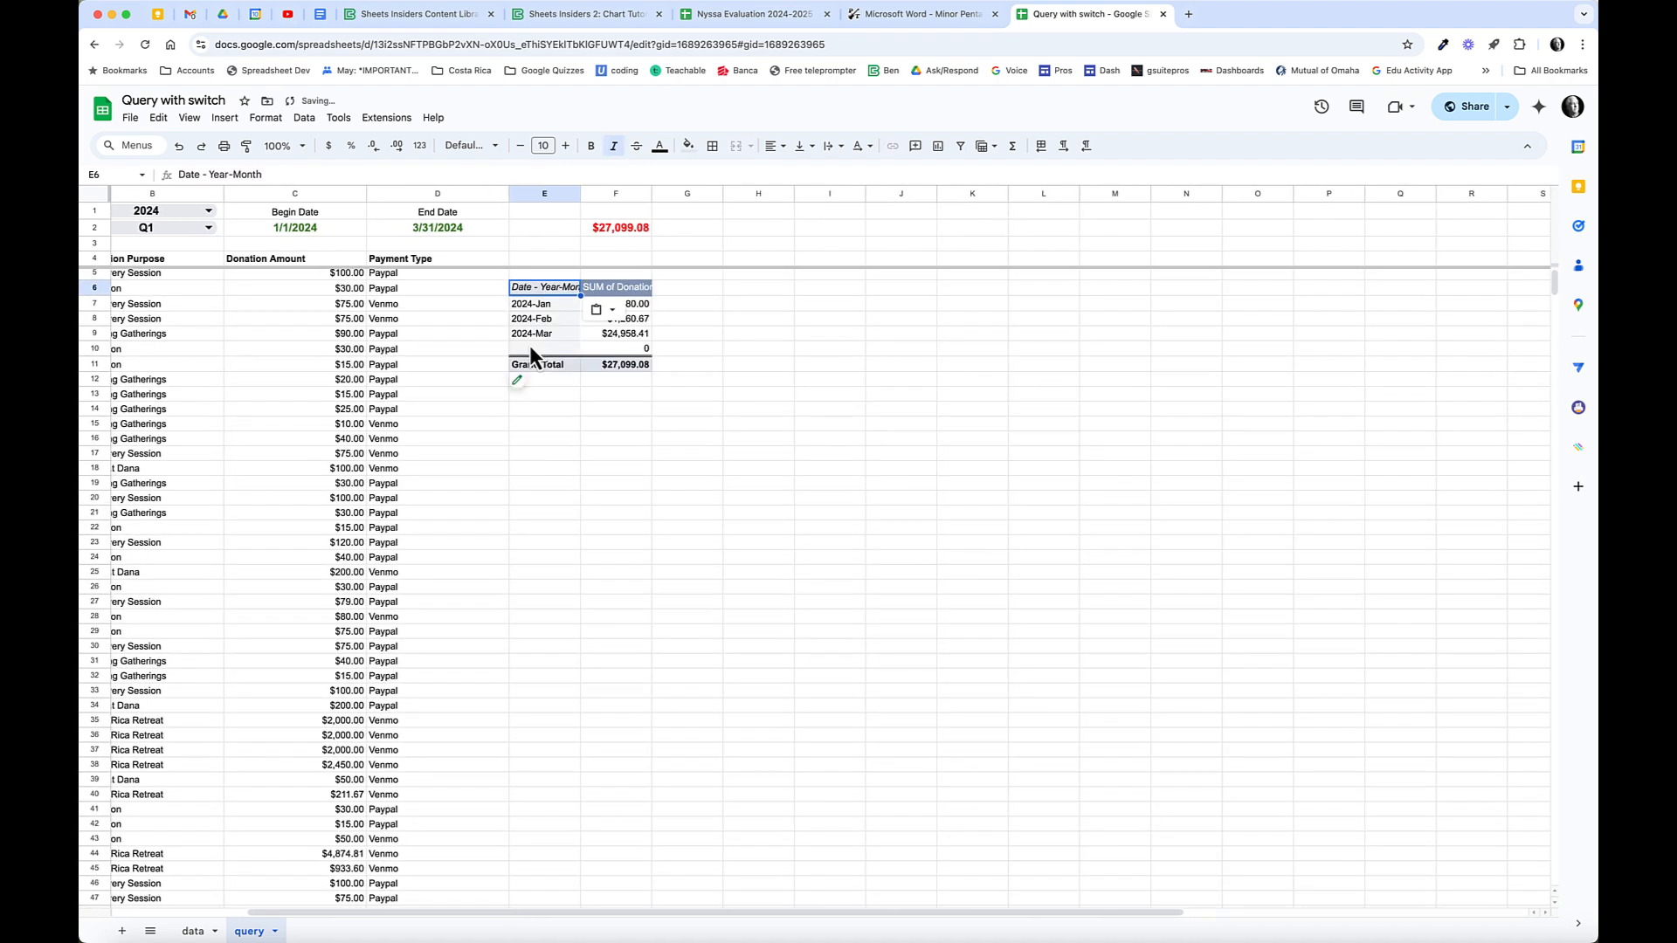
Test the pivot table by setting the period in B2 to This Year and Last Year.
click(210, 227)
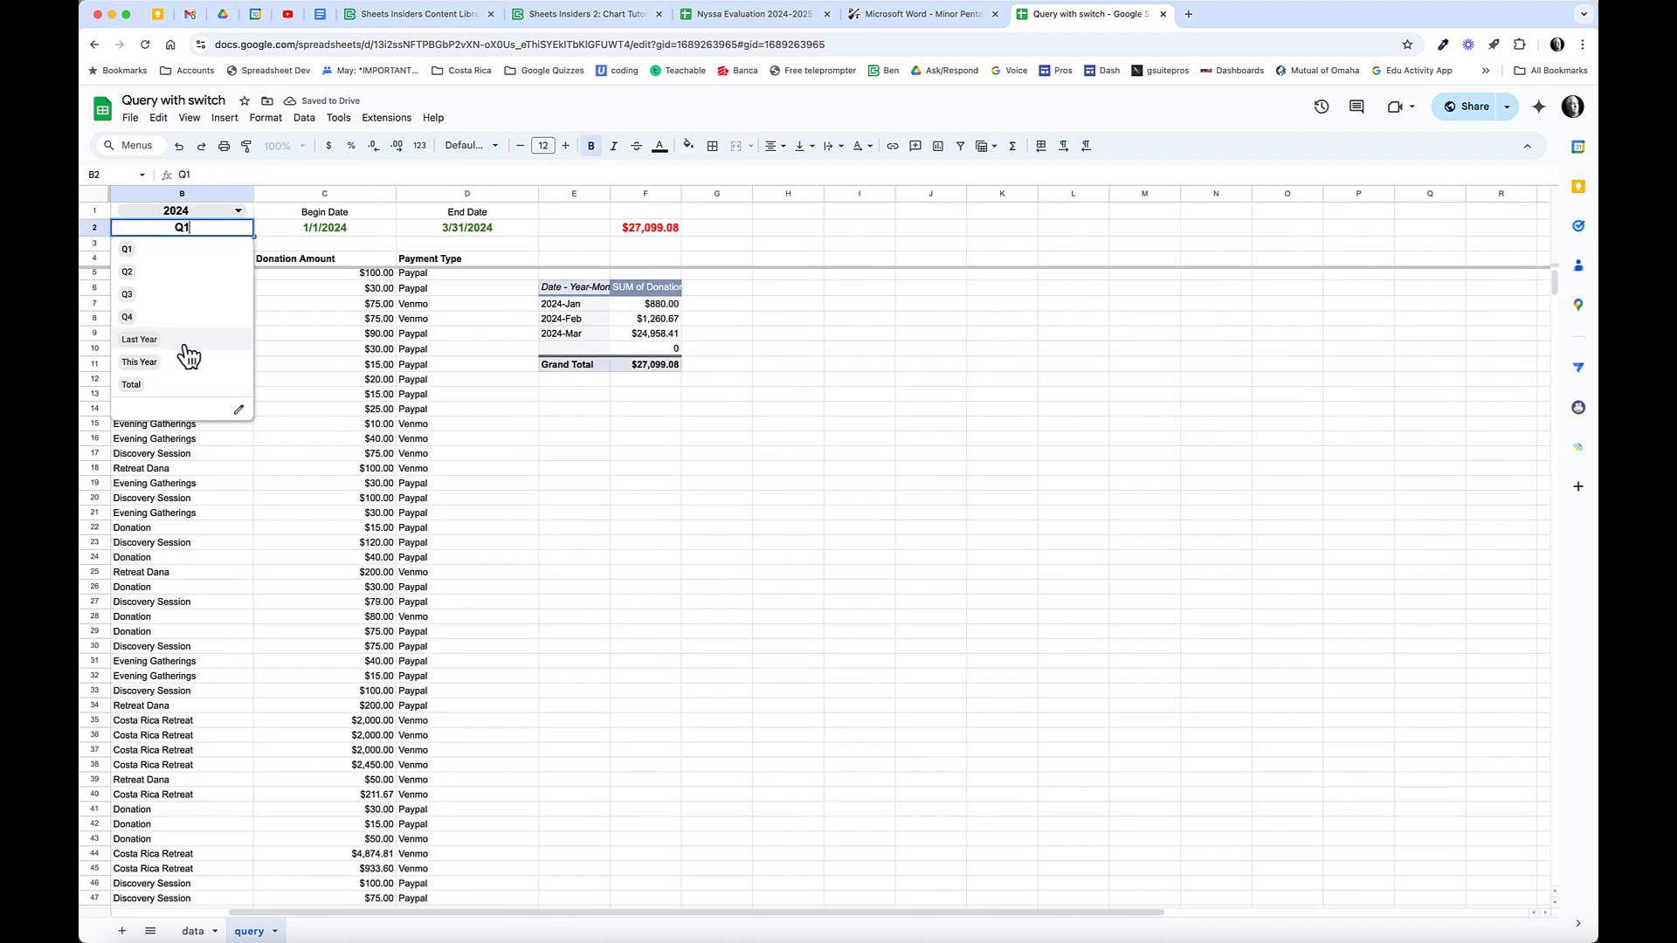
click(169, 367)
click(229, 229)
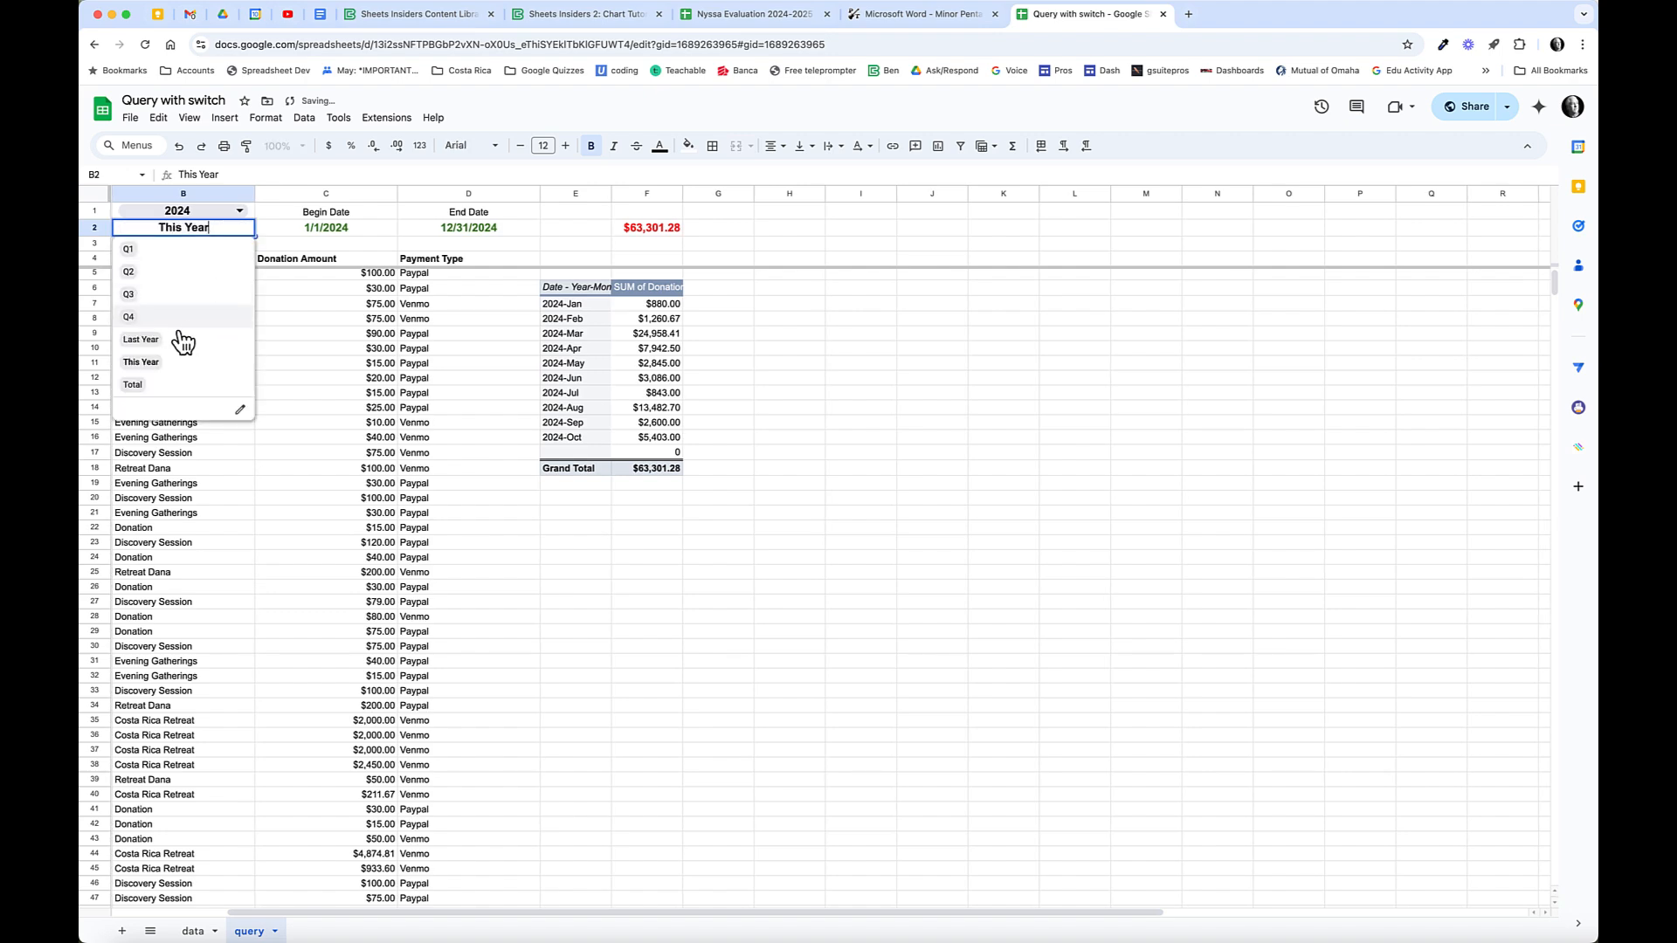
click(170, 343)
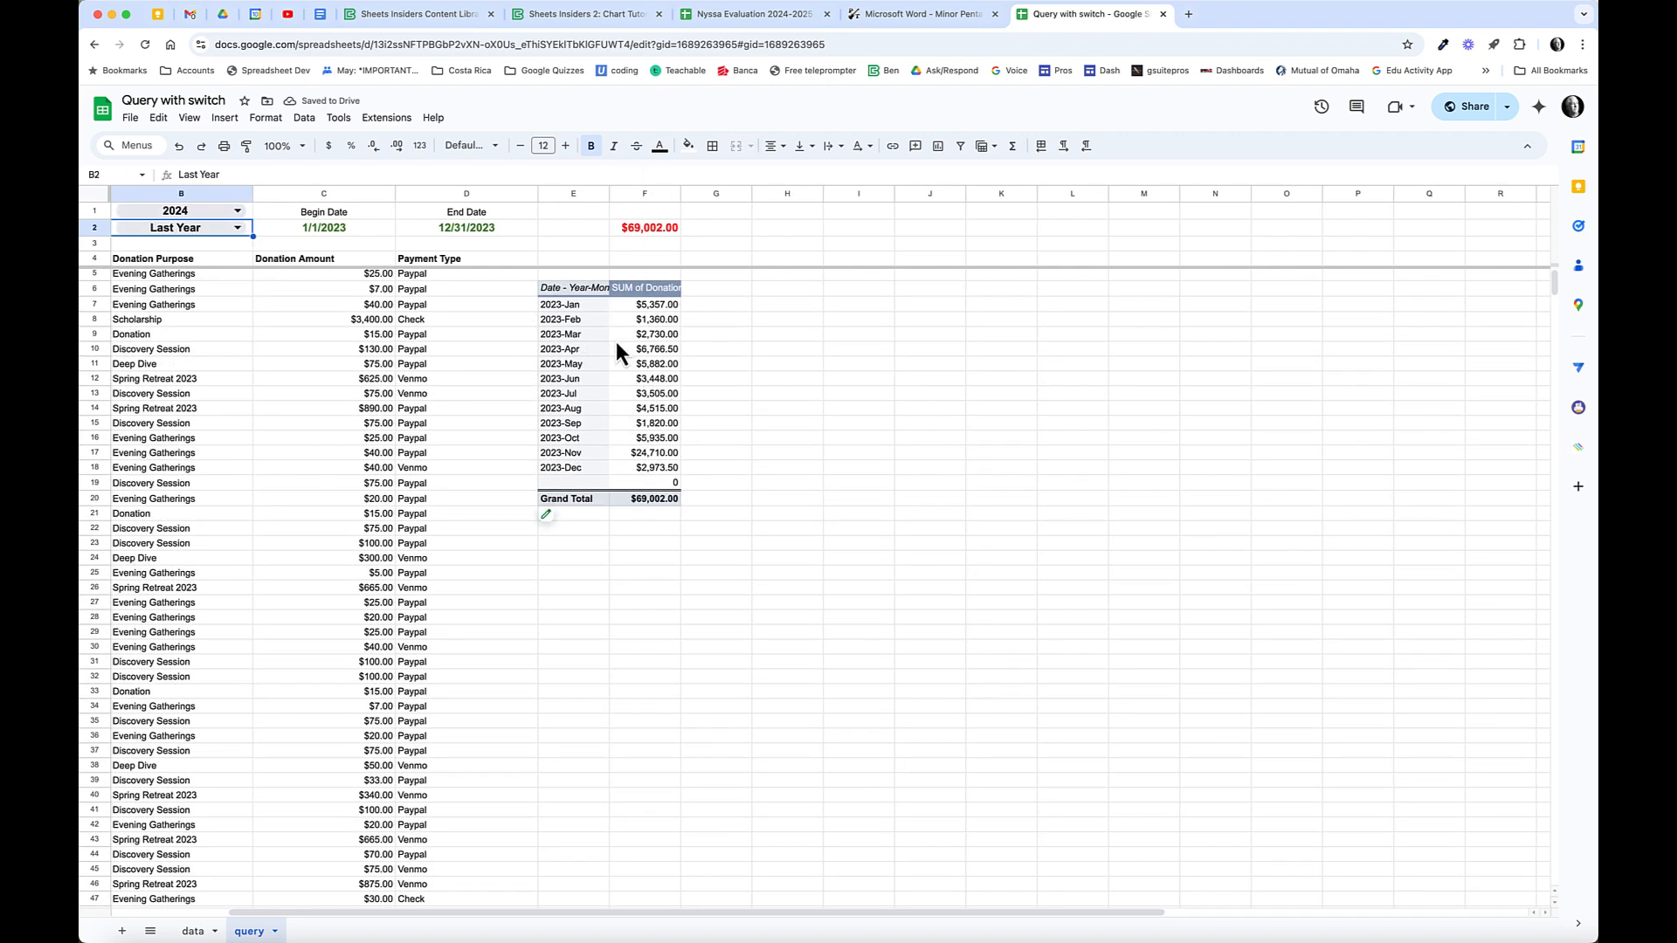
Narrow the Payment Type column D and the Donation Amount column C.
scroll(472, 327, left, 2)
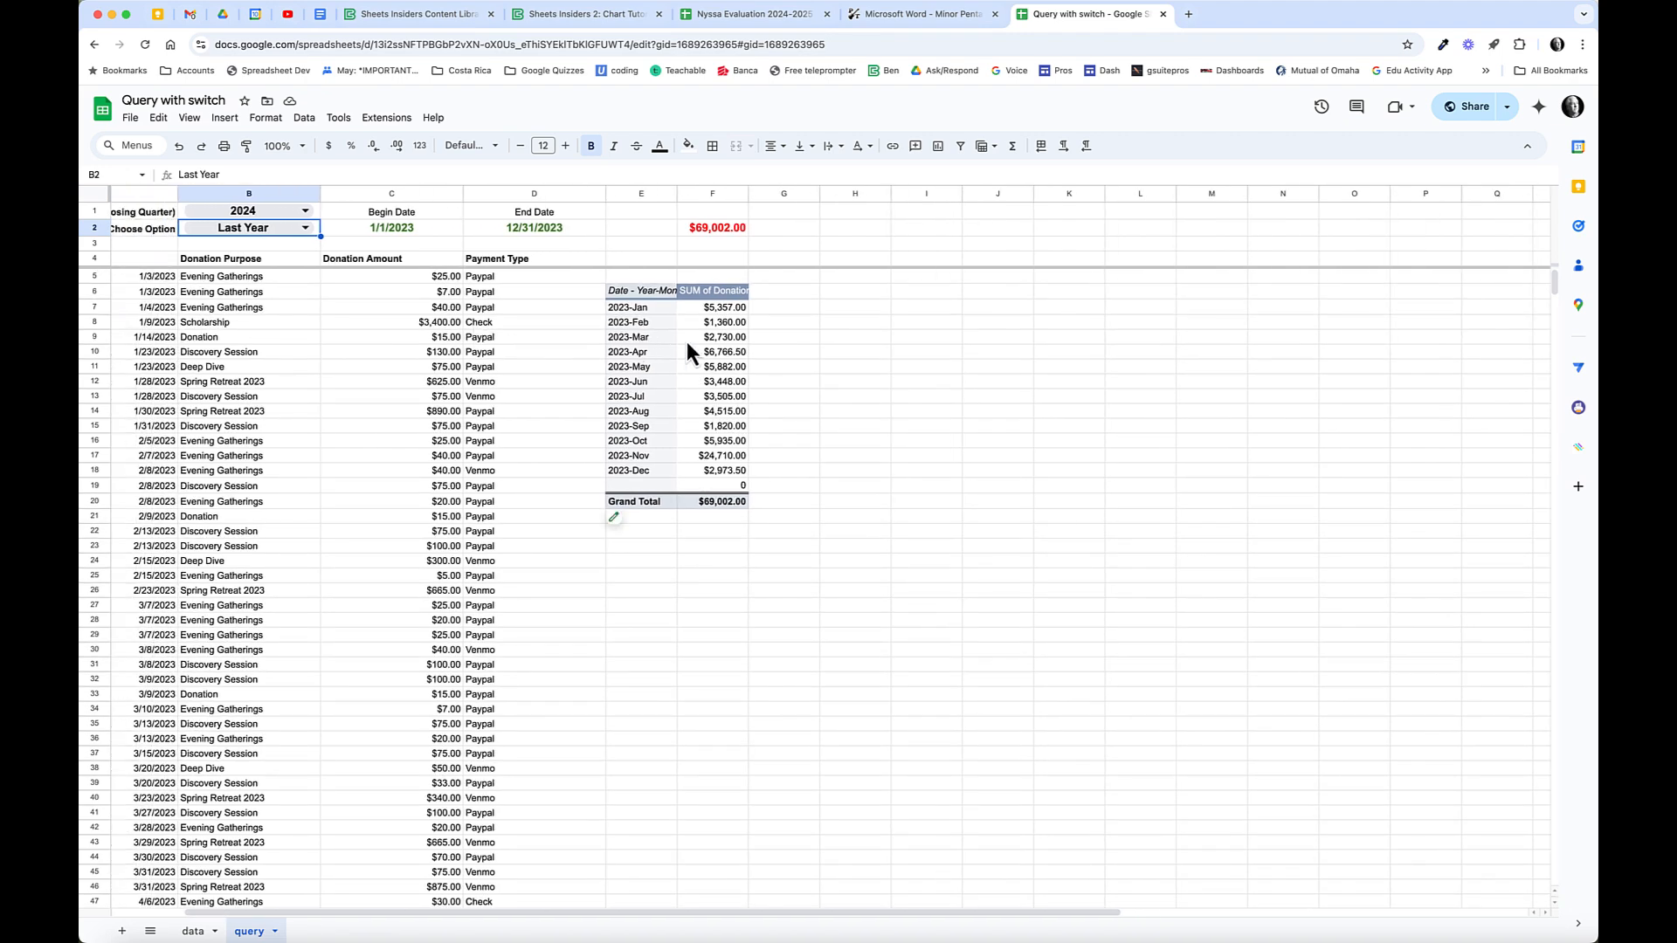
scroll(786, 358, left, 1)
scroll(786, 366, right, 1)
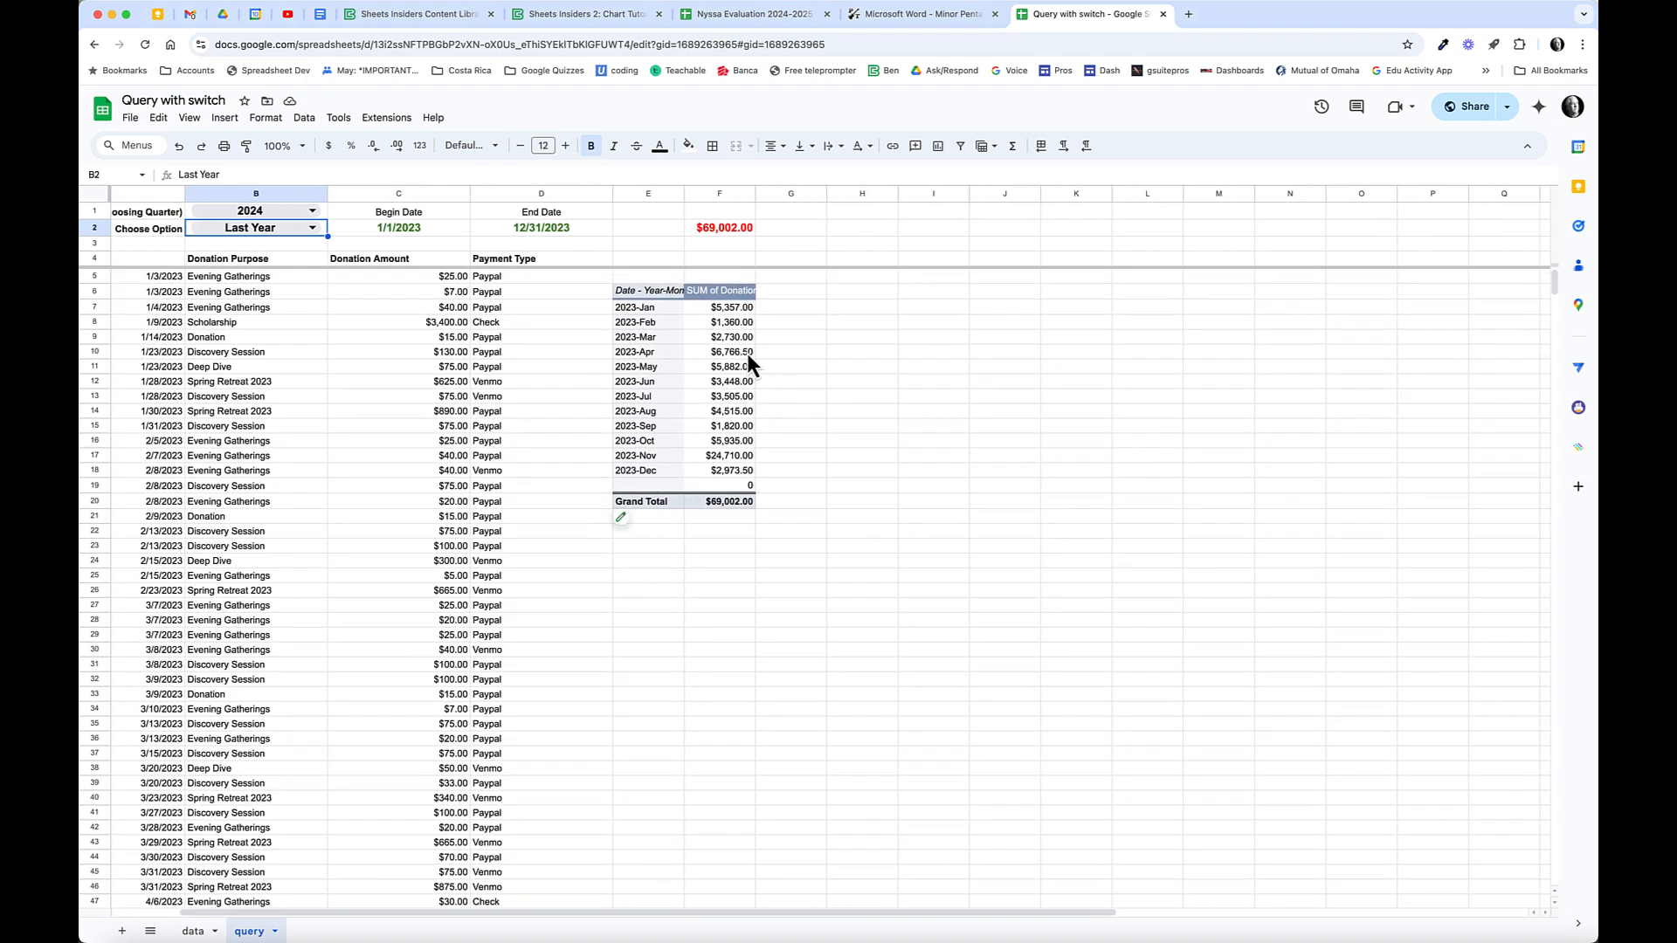
drag(611, 194, 567, 194)
drag(465, 191, 437, 194)
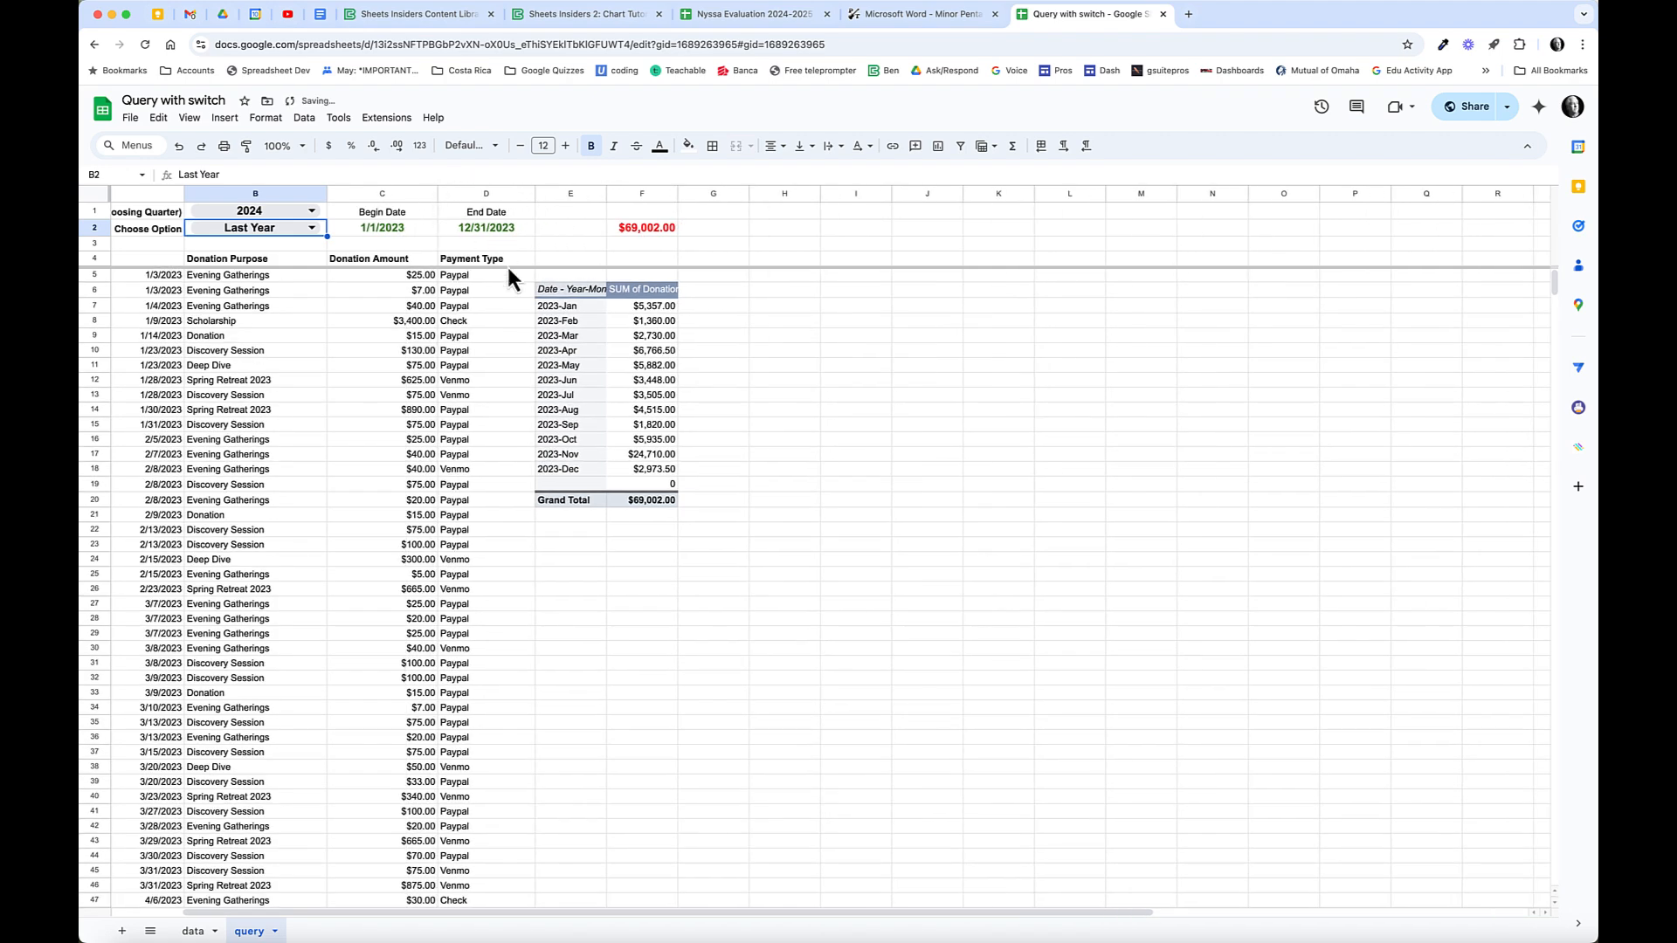
scroll(507, 341, left, 3)
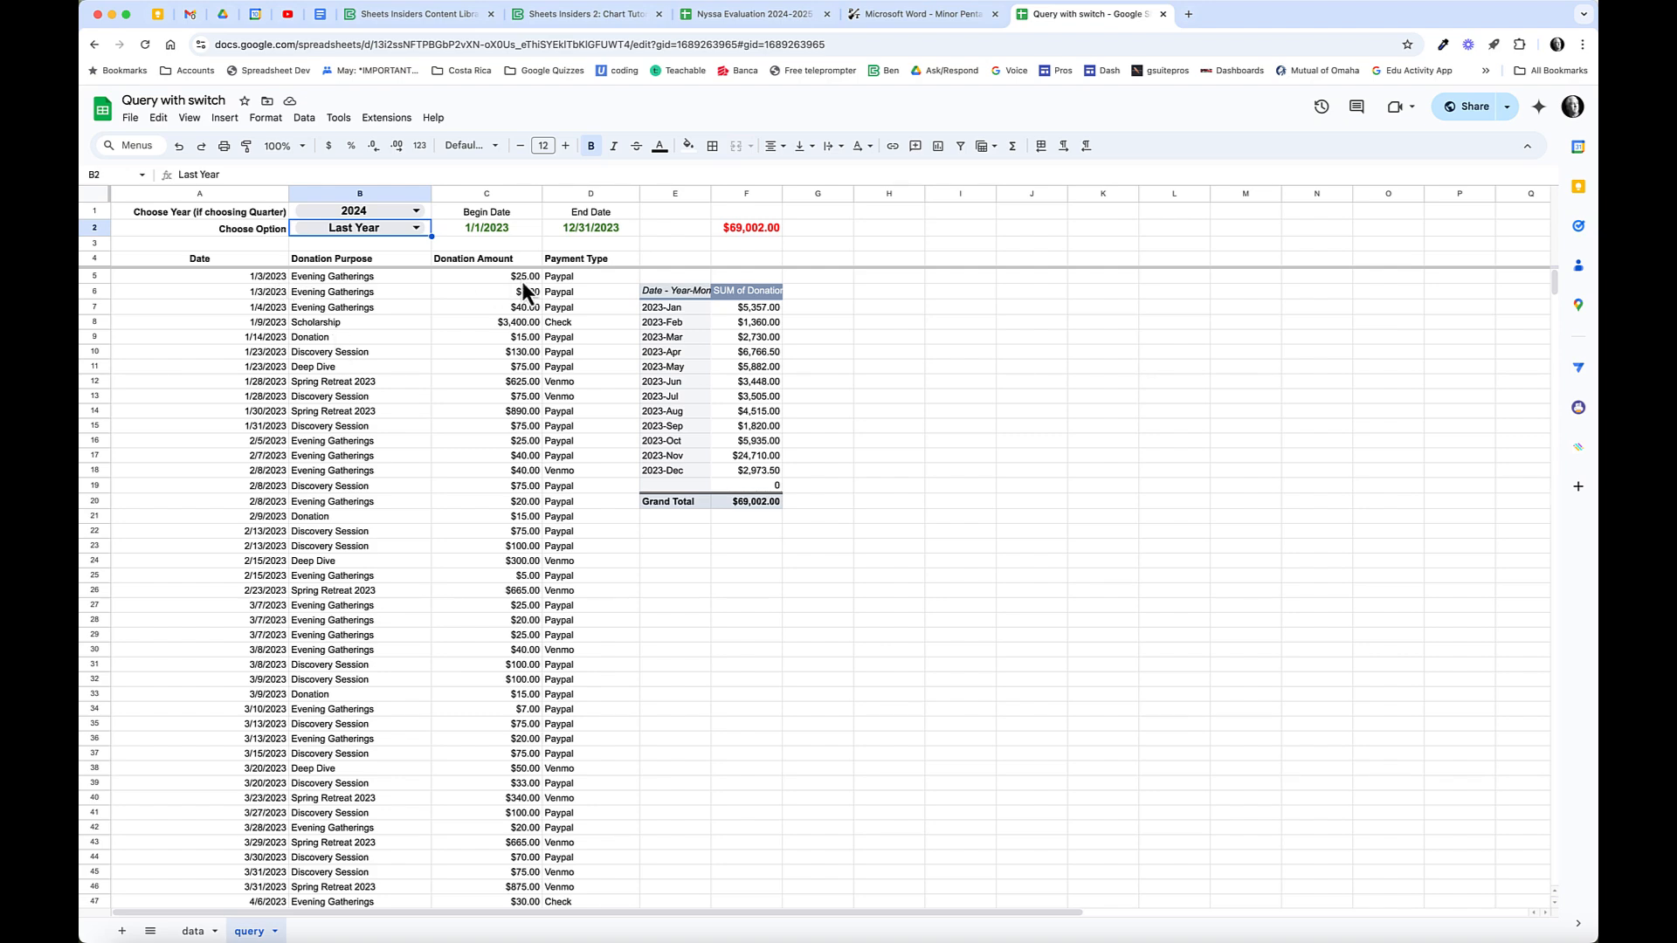
Set the period in B2 to Total.
scroll(499, 289, down, 1)
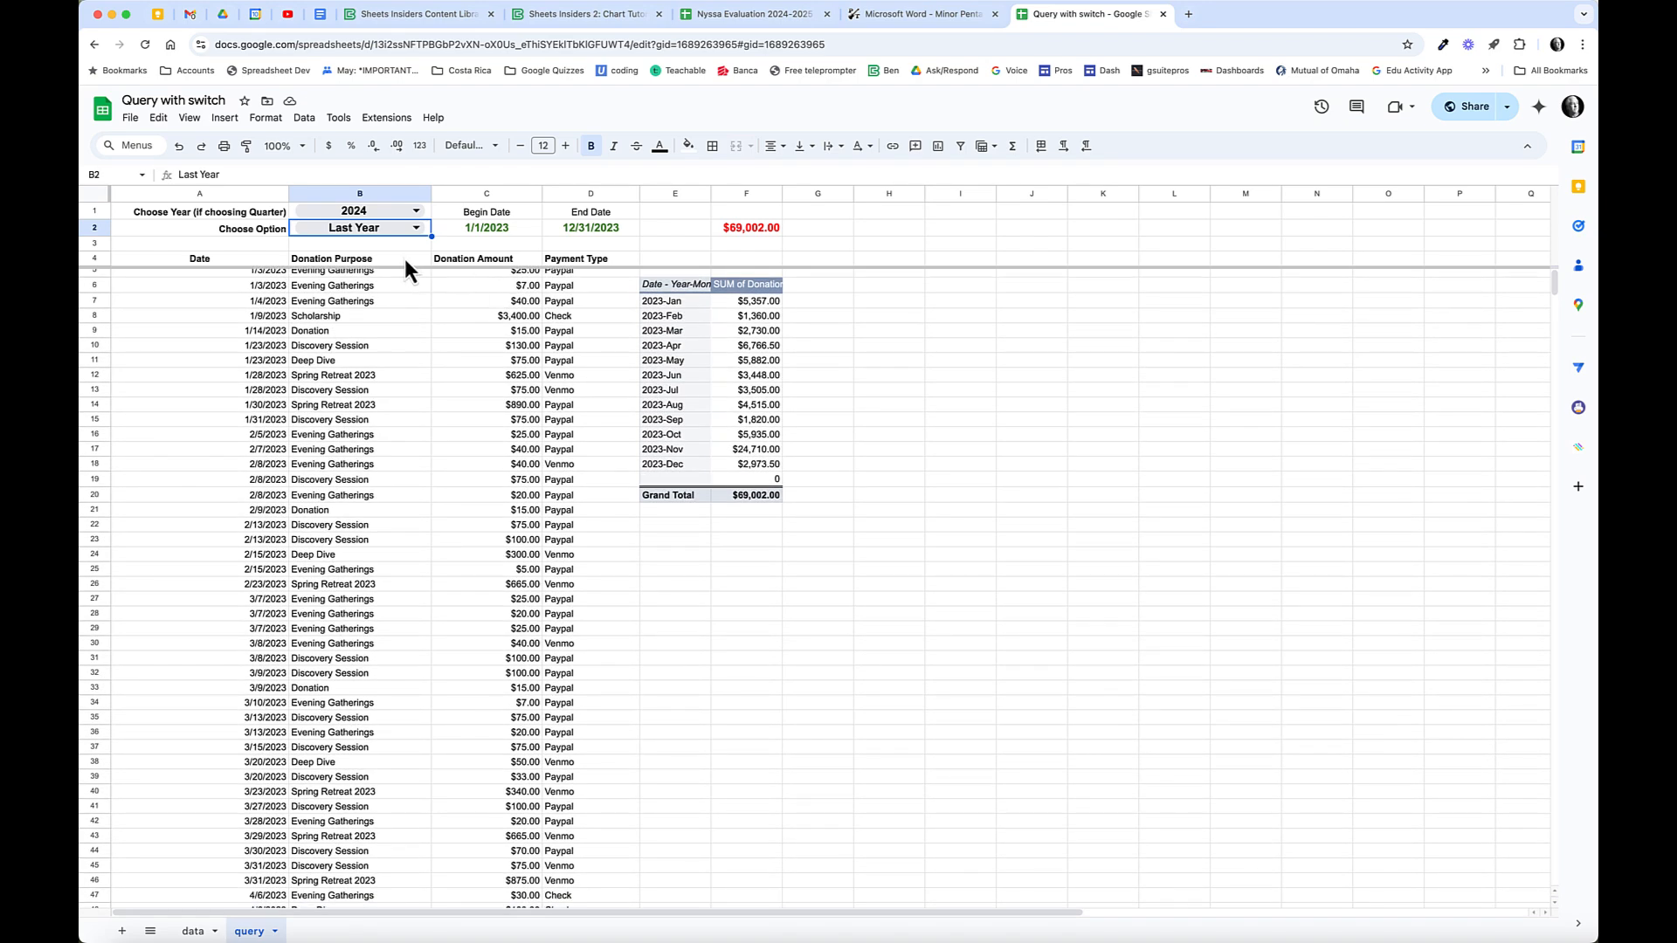
scroll(406, 259, up, 1)
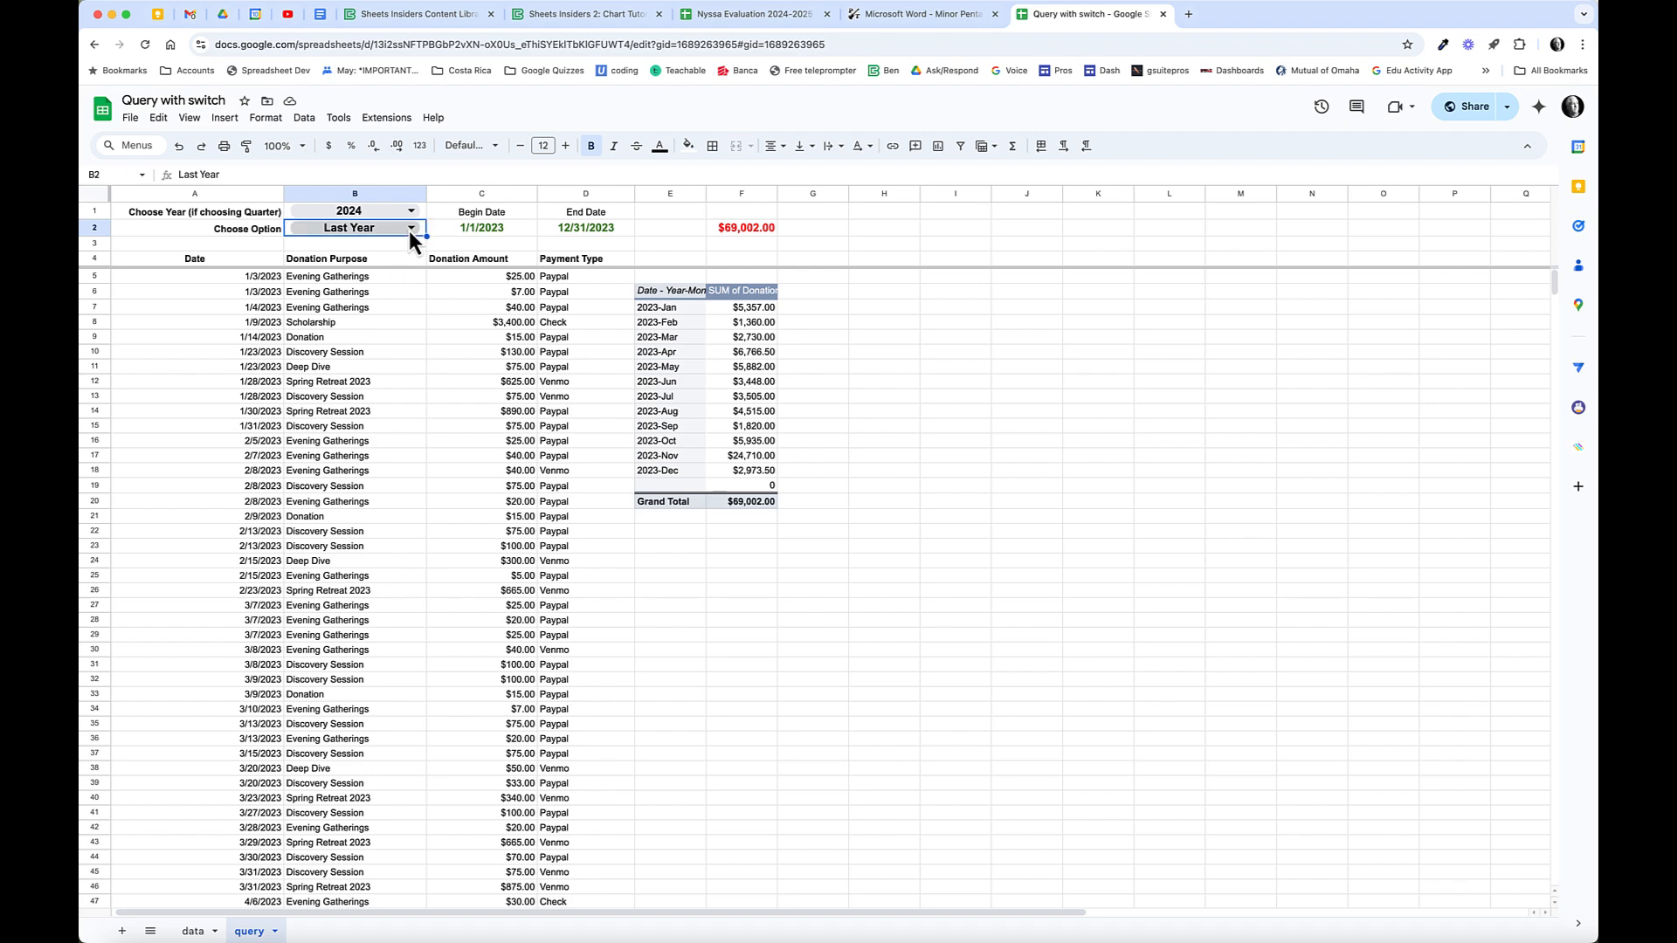
click(408, 228)
click(325, 387)
Insert a pie chart of the Donation Purpose column from B4:B449 and place it beside the data.
click(381, 266)
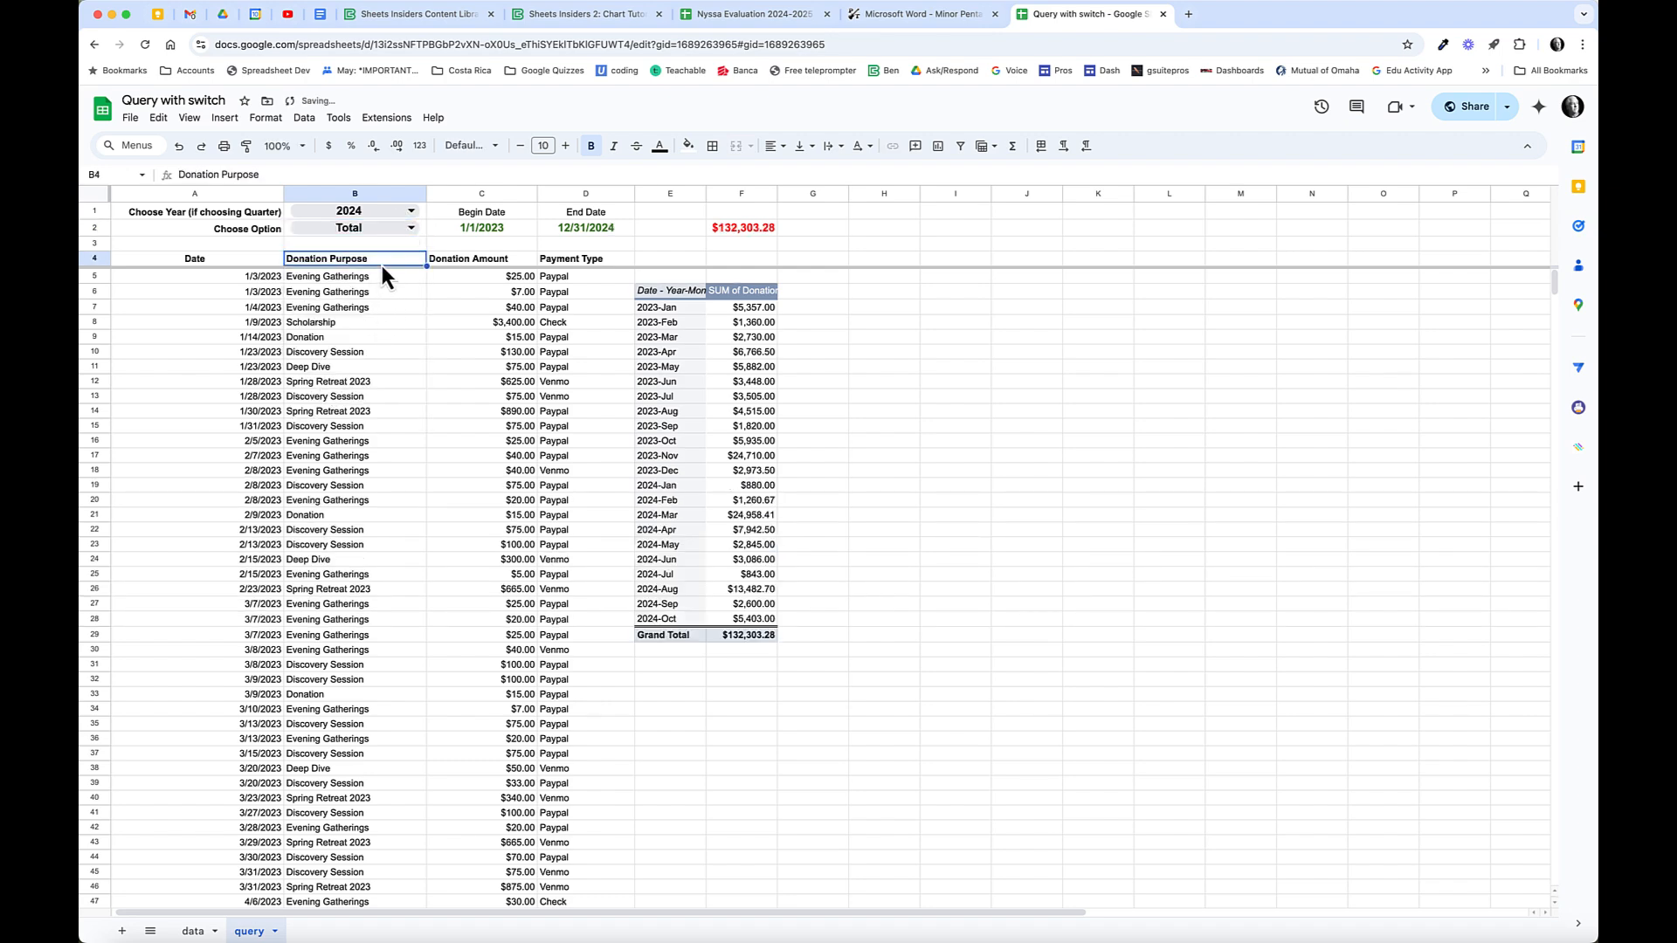
key(super+shift+Down)
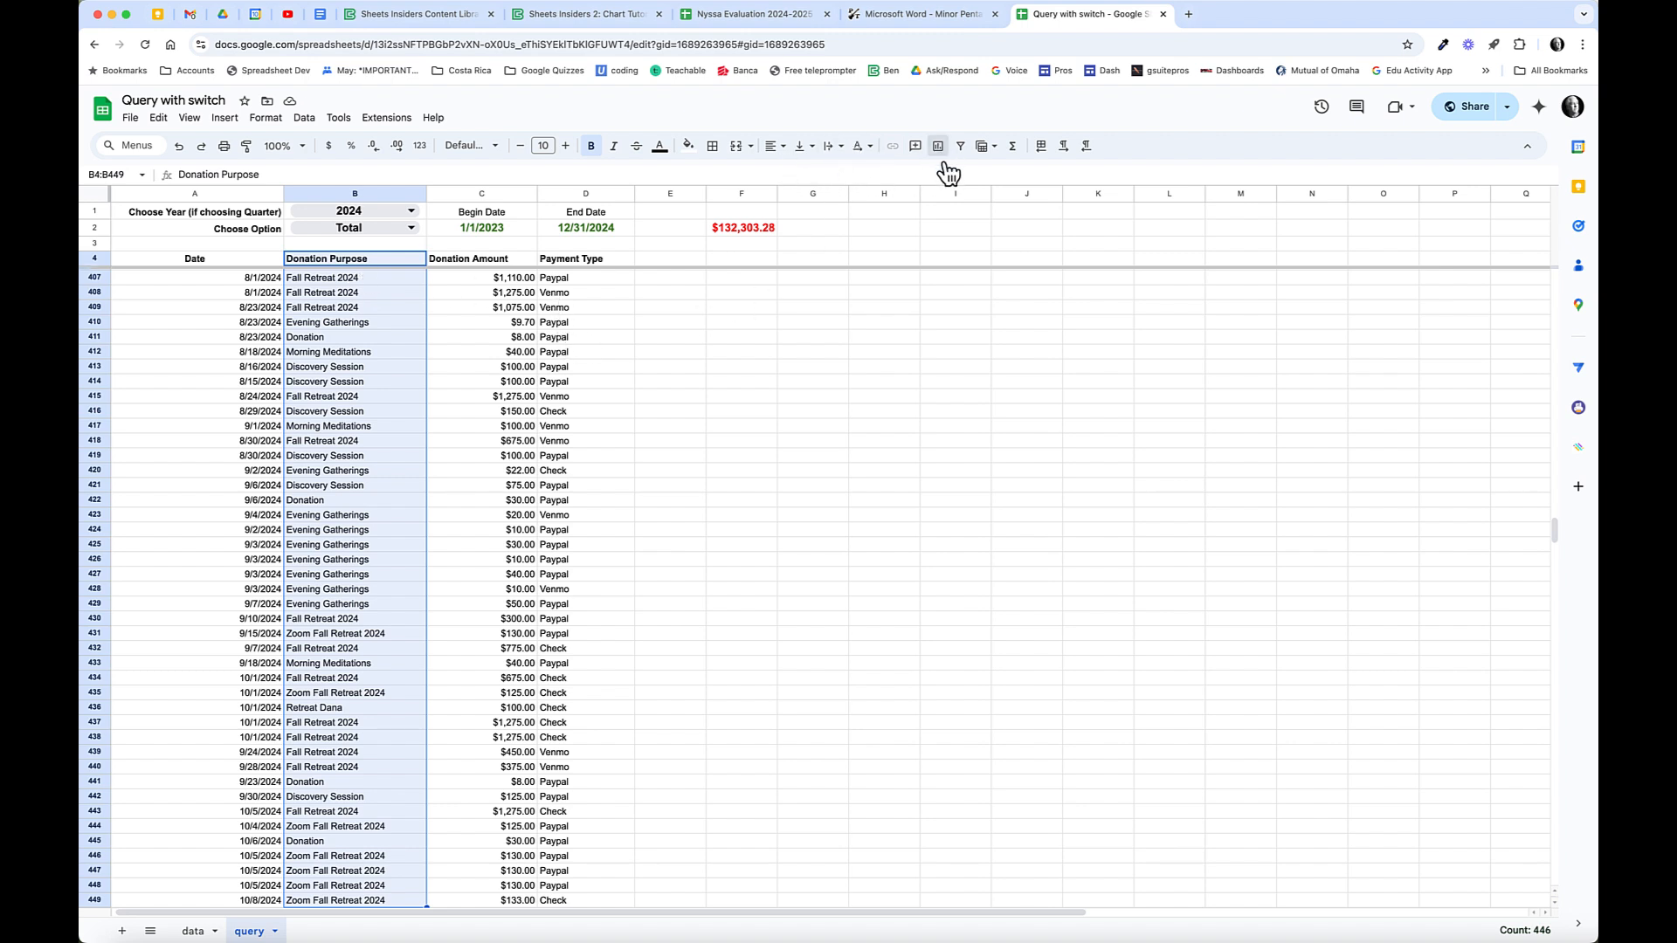
click(940, 147)
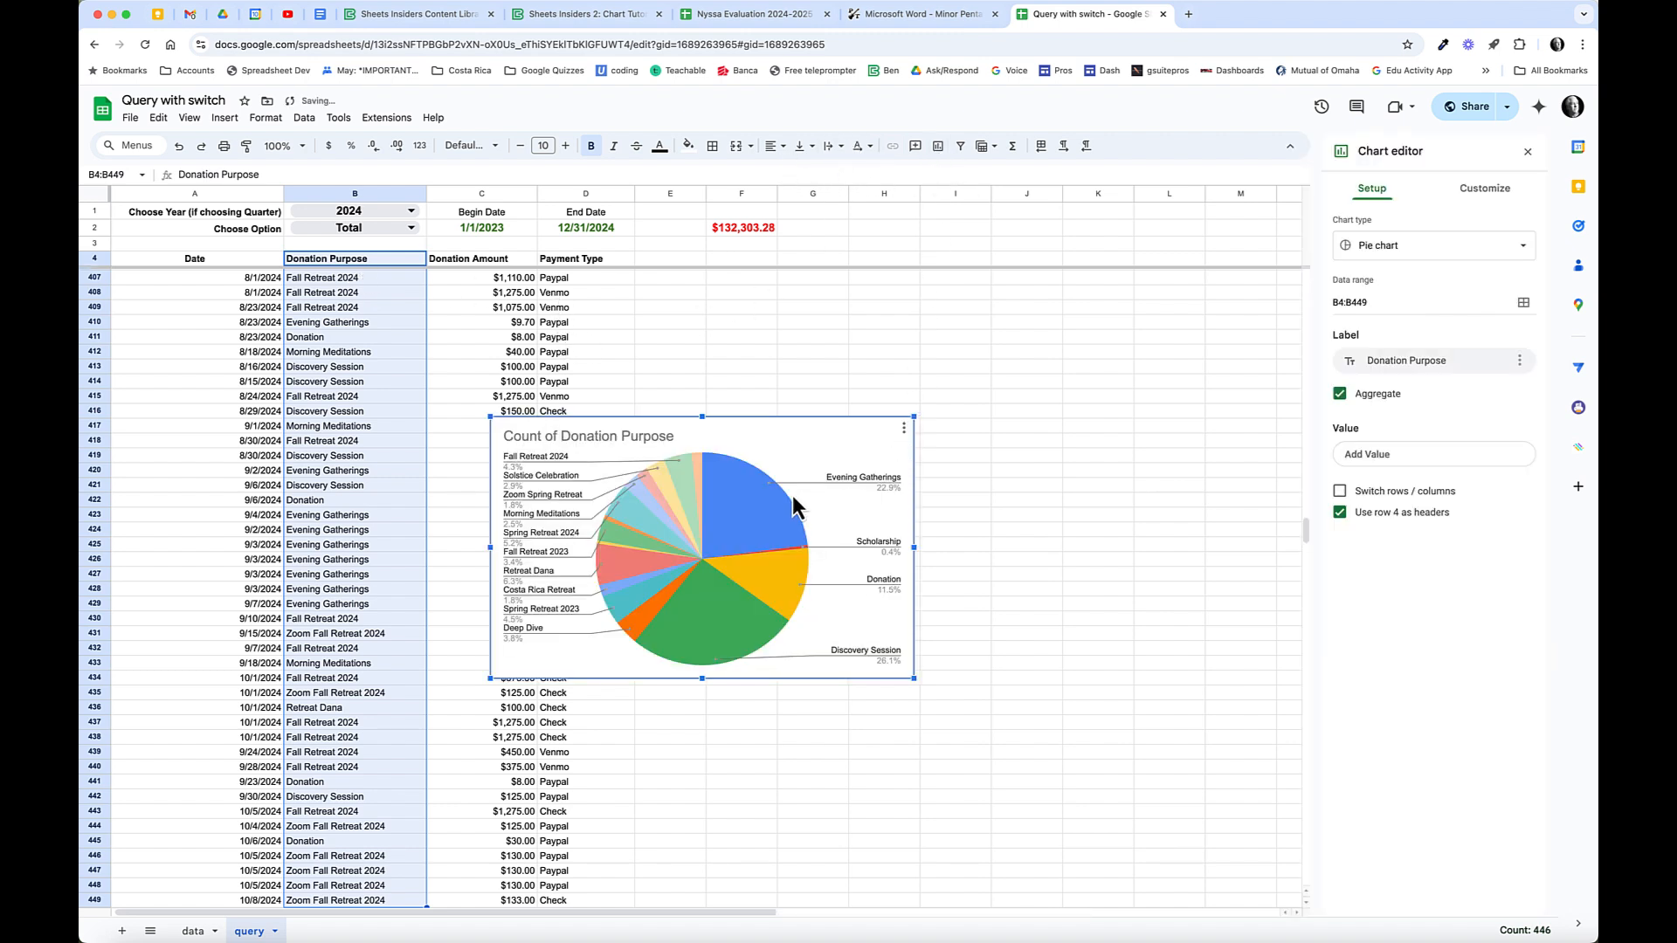
drag(793, 495, 1022, 358)
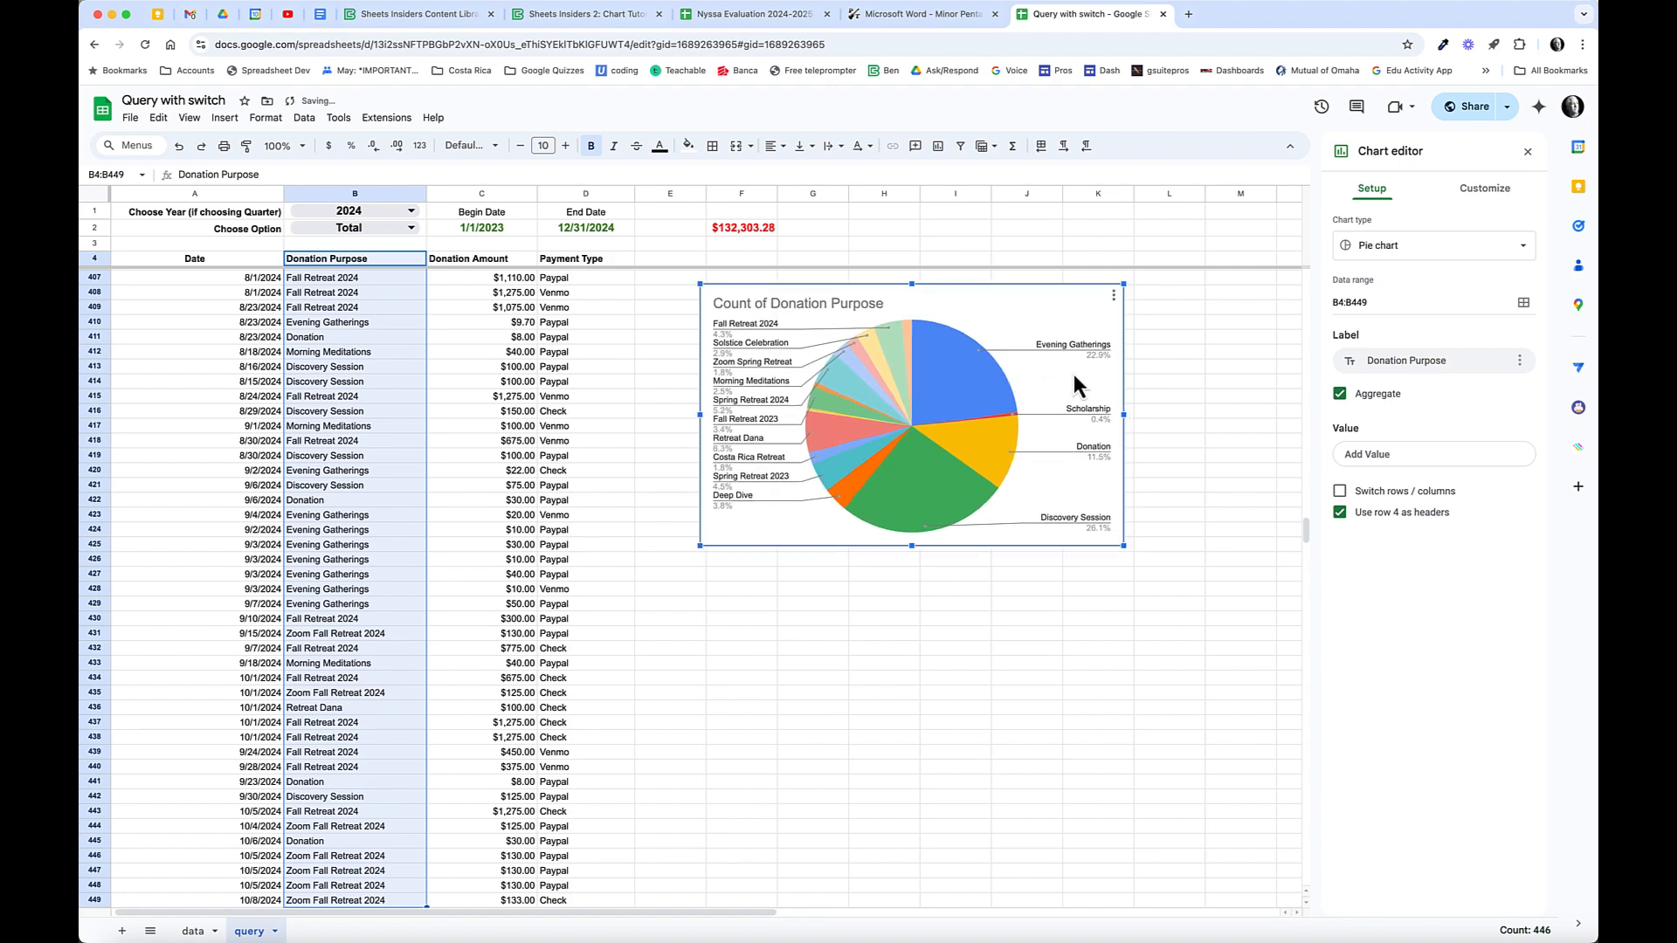
Delete the Donation Purpose pie chart and return to the pivot table near the top of the sheet.
scroll(1046, 357, up, 2)
scroll(1047, 357, right, 1)
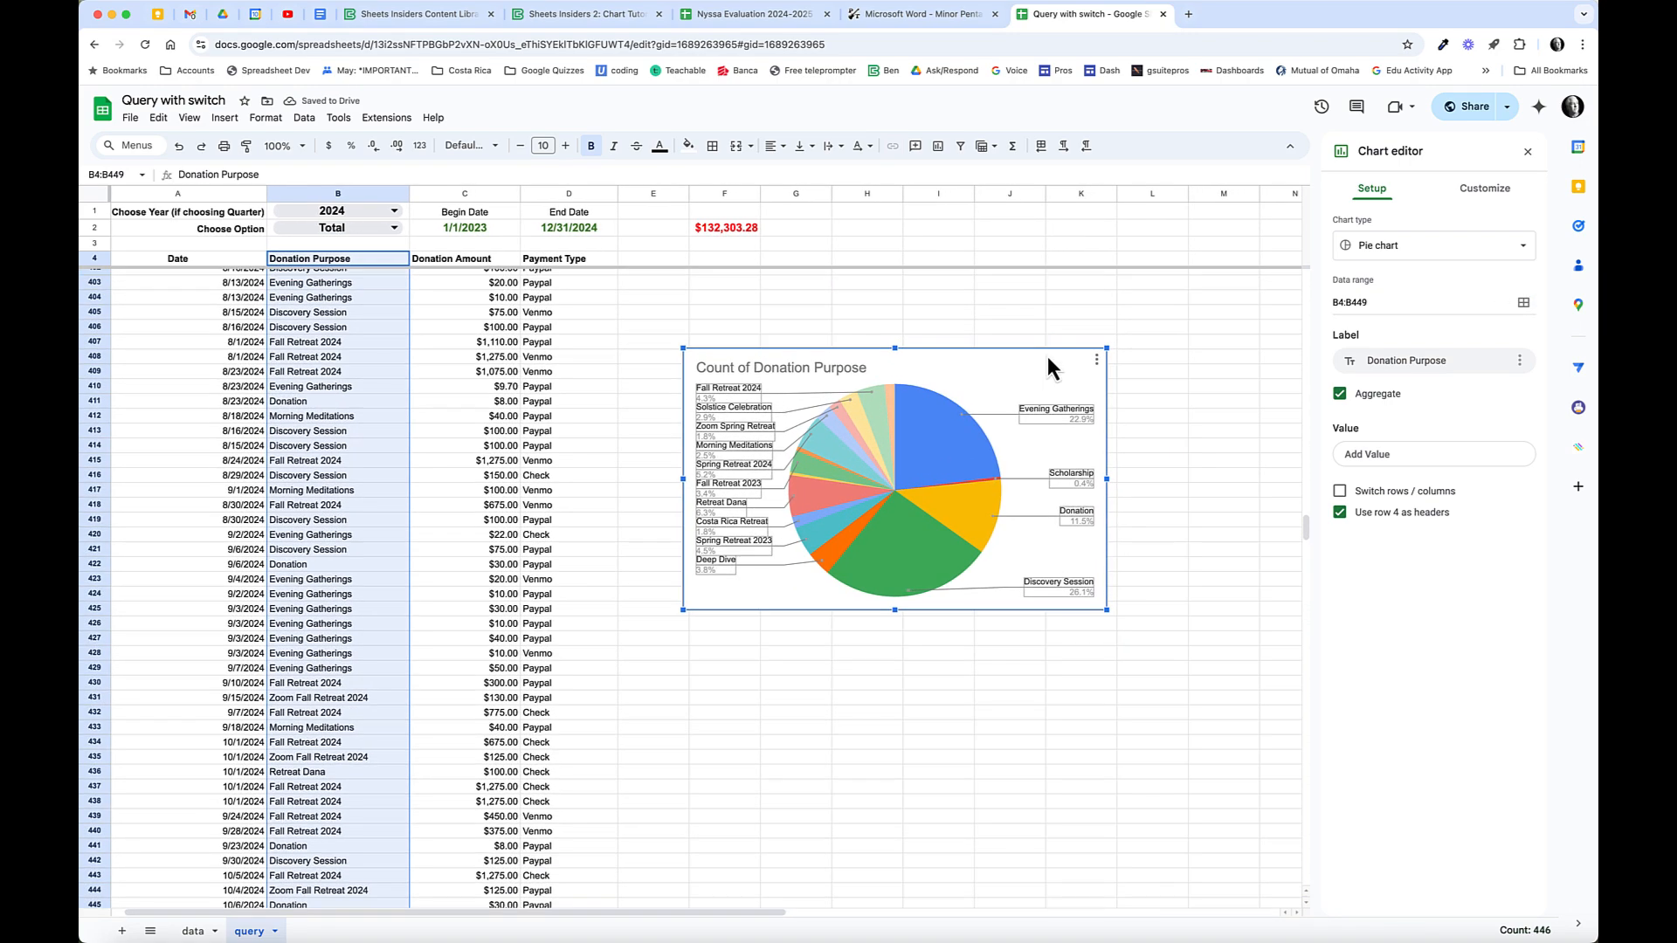
key(Delete)
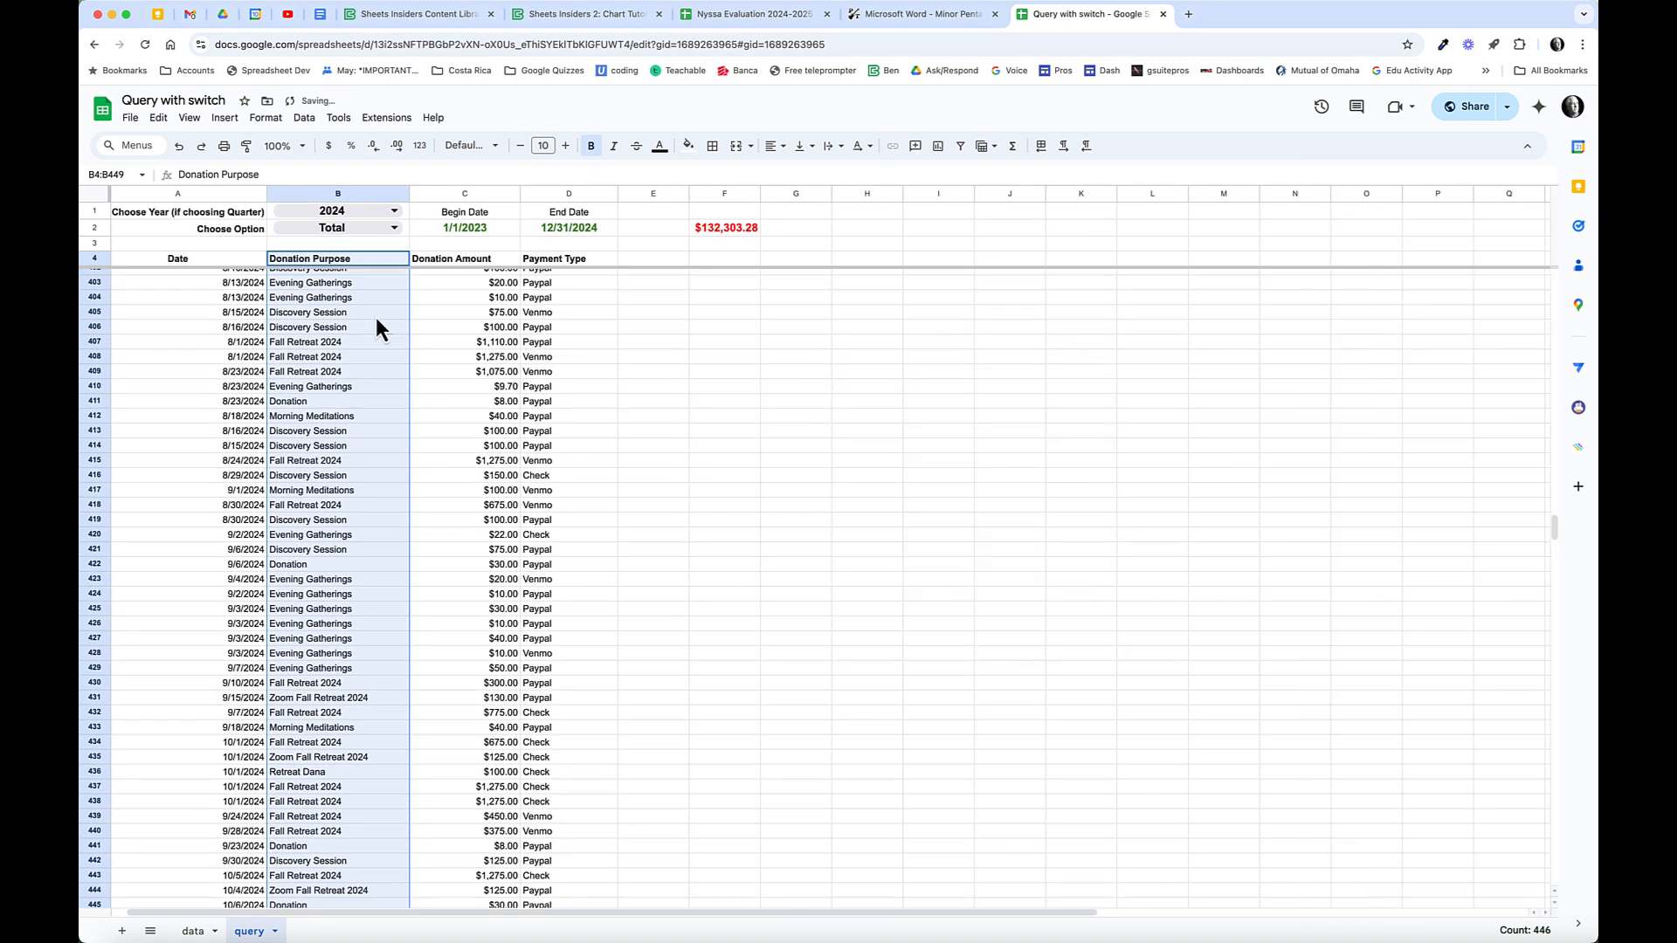
scroll(376, 323, up, 20)
scroll(371, 336, right, 4)
scroll(366, 341, up, 20)
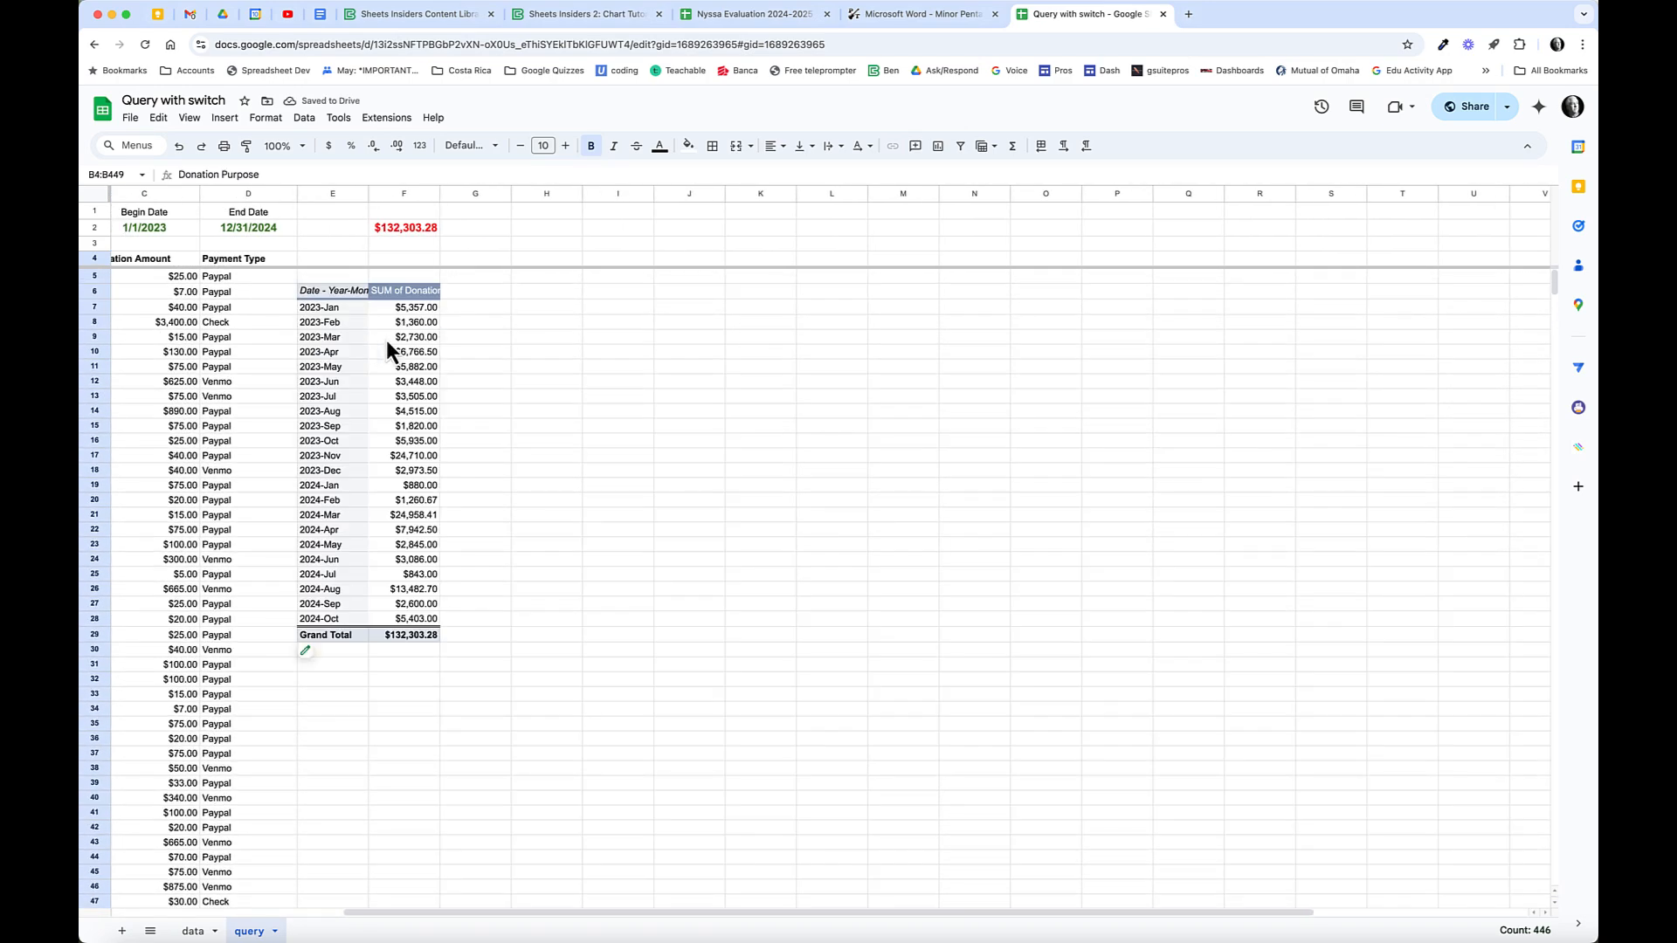
scroll(402, 337, left, 5)
click(405, 276)
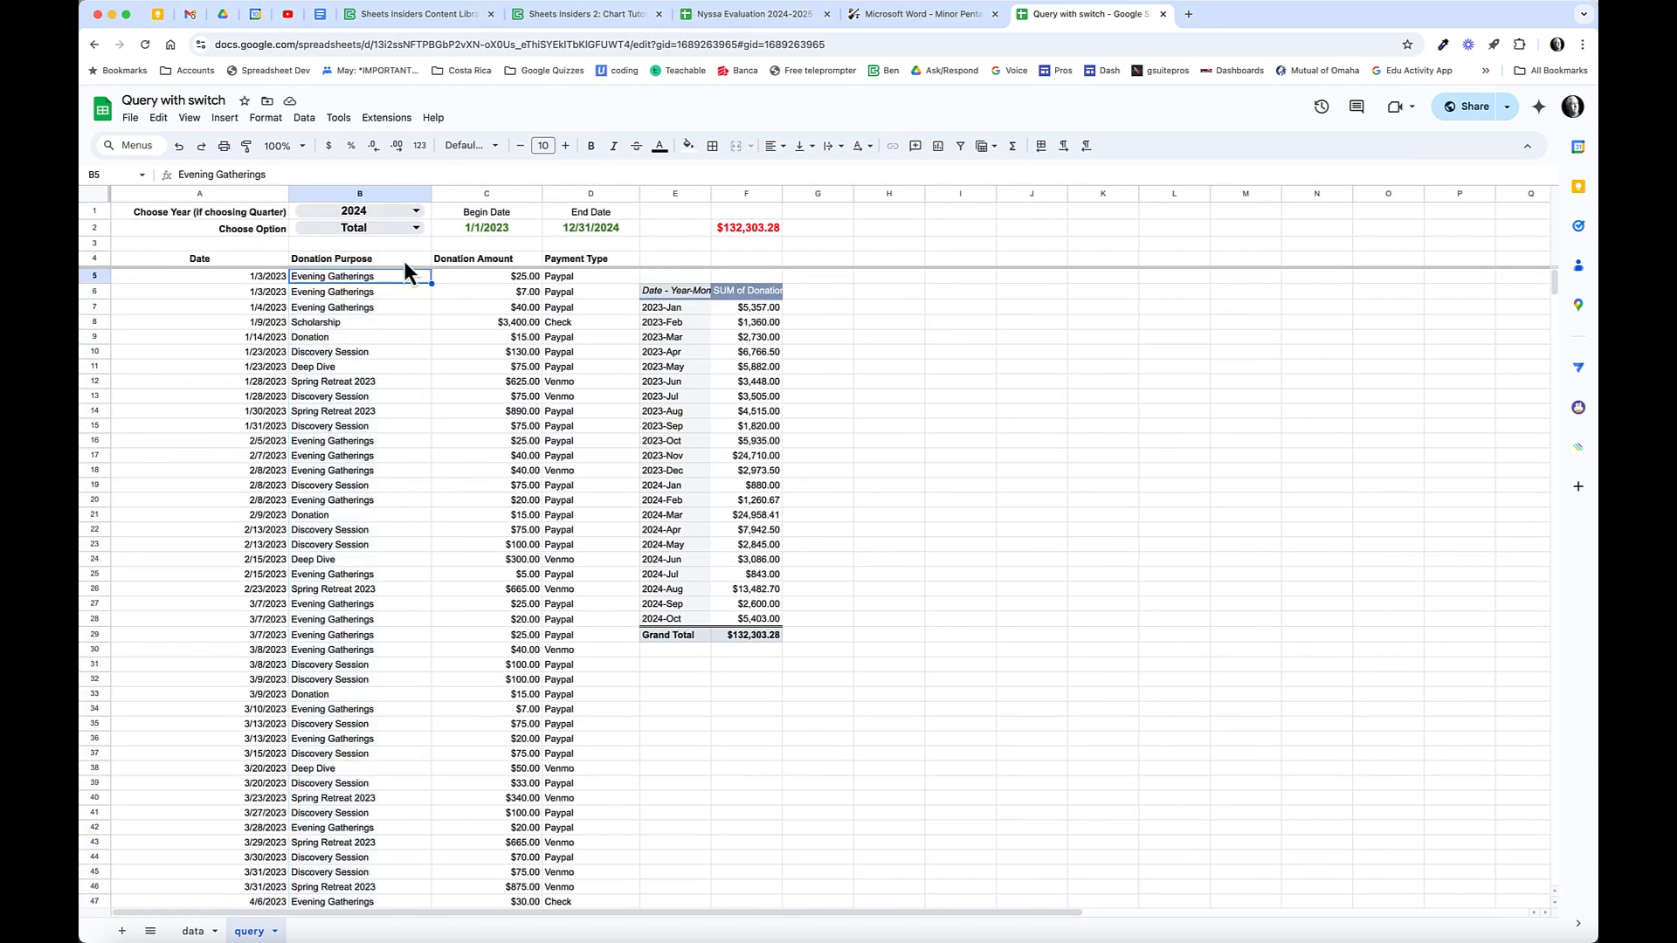
click(1491, 10)
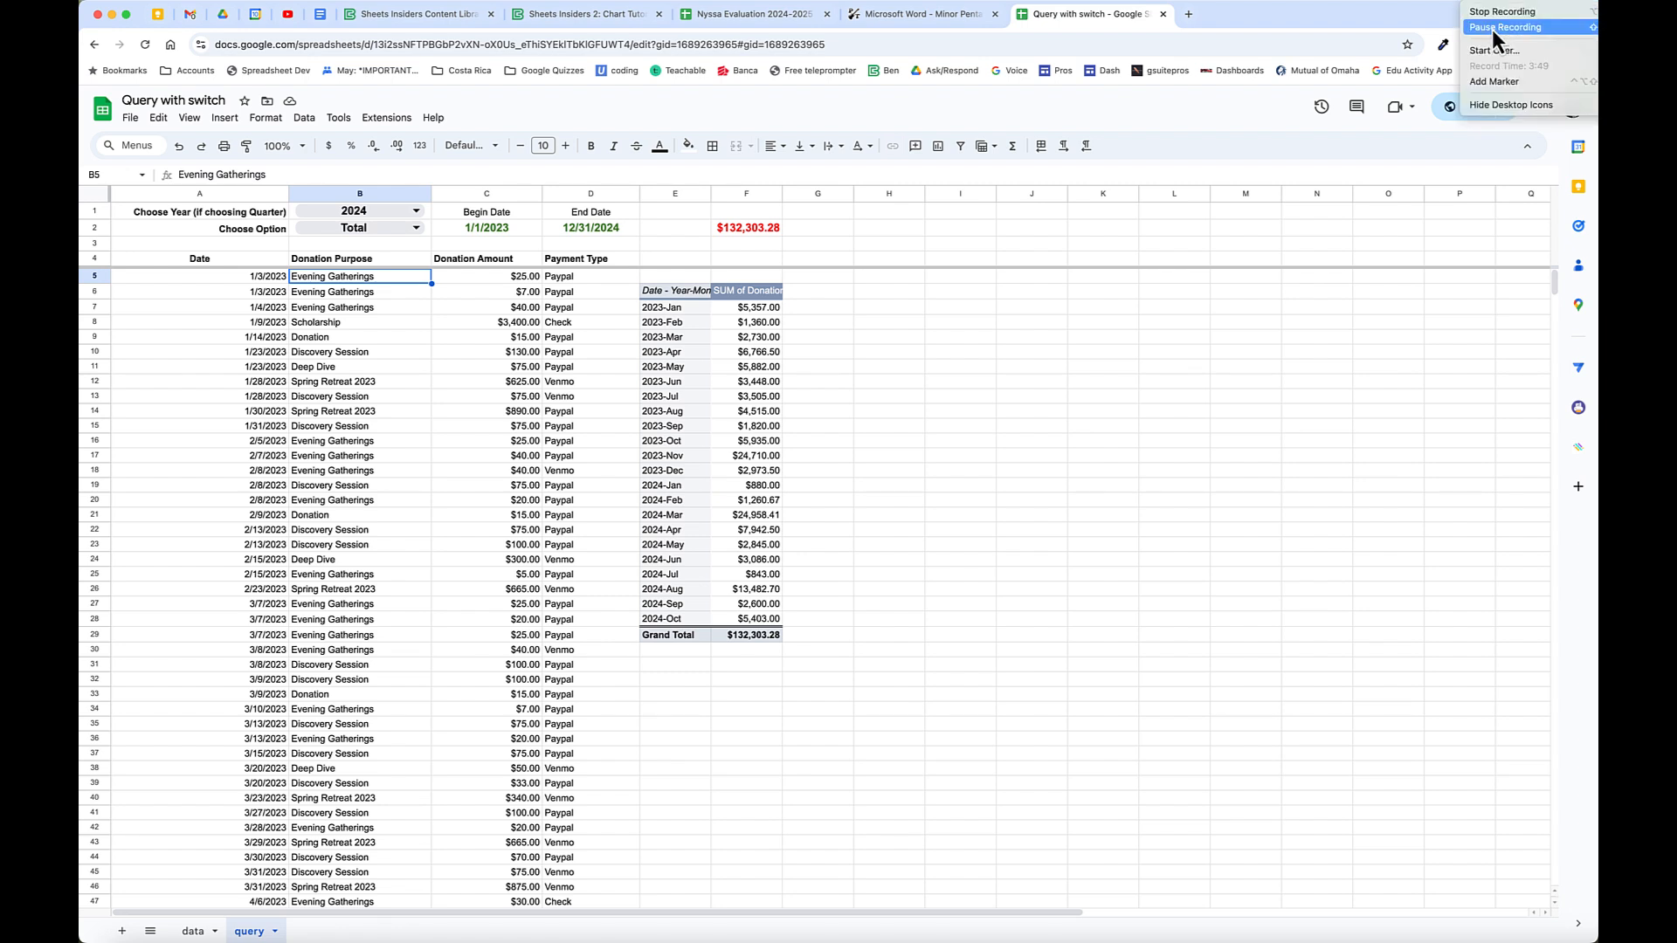
click(1495, 28)
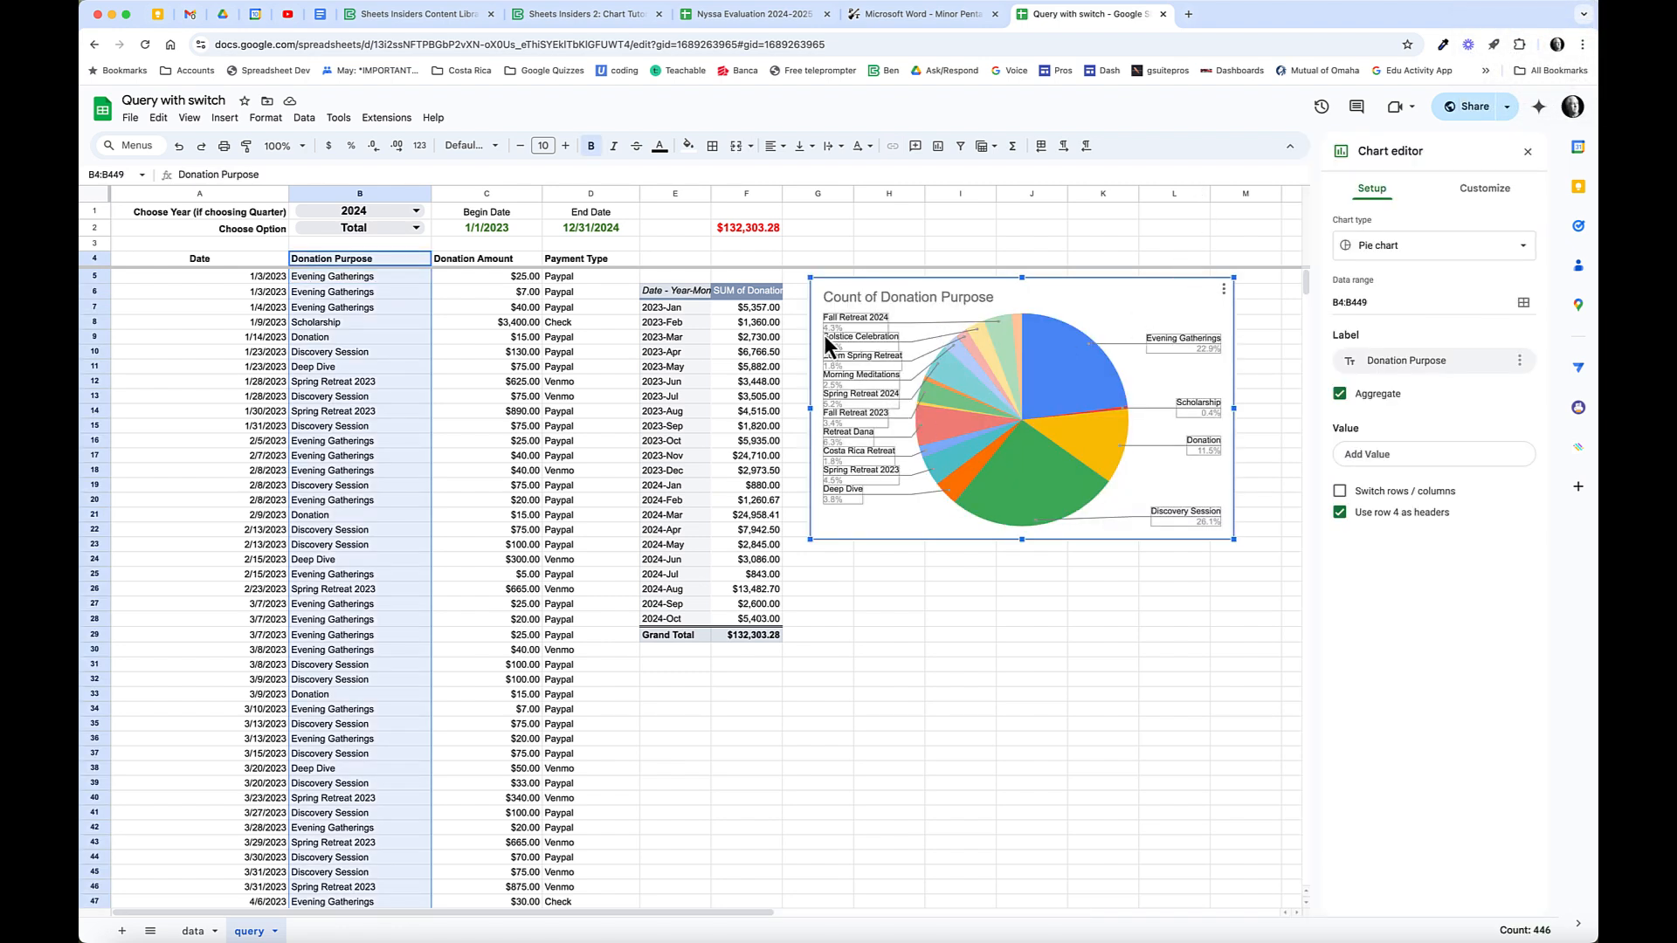
click(588, 259)
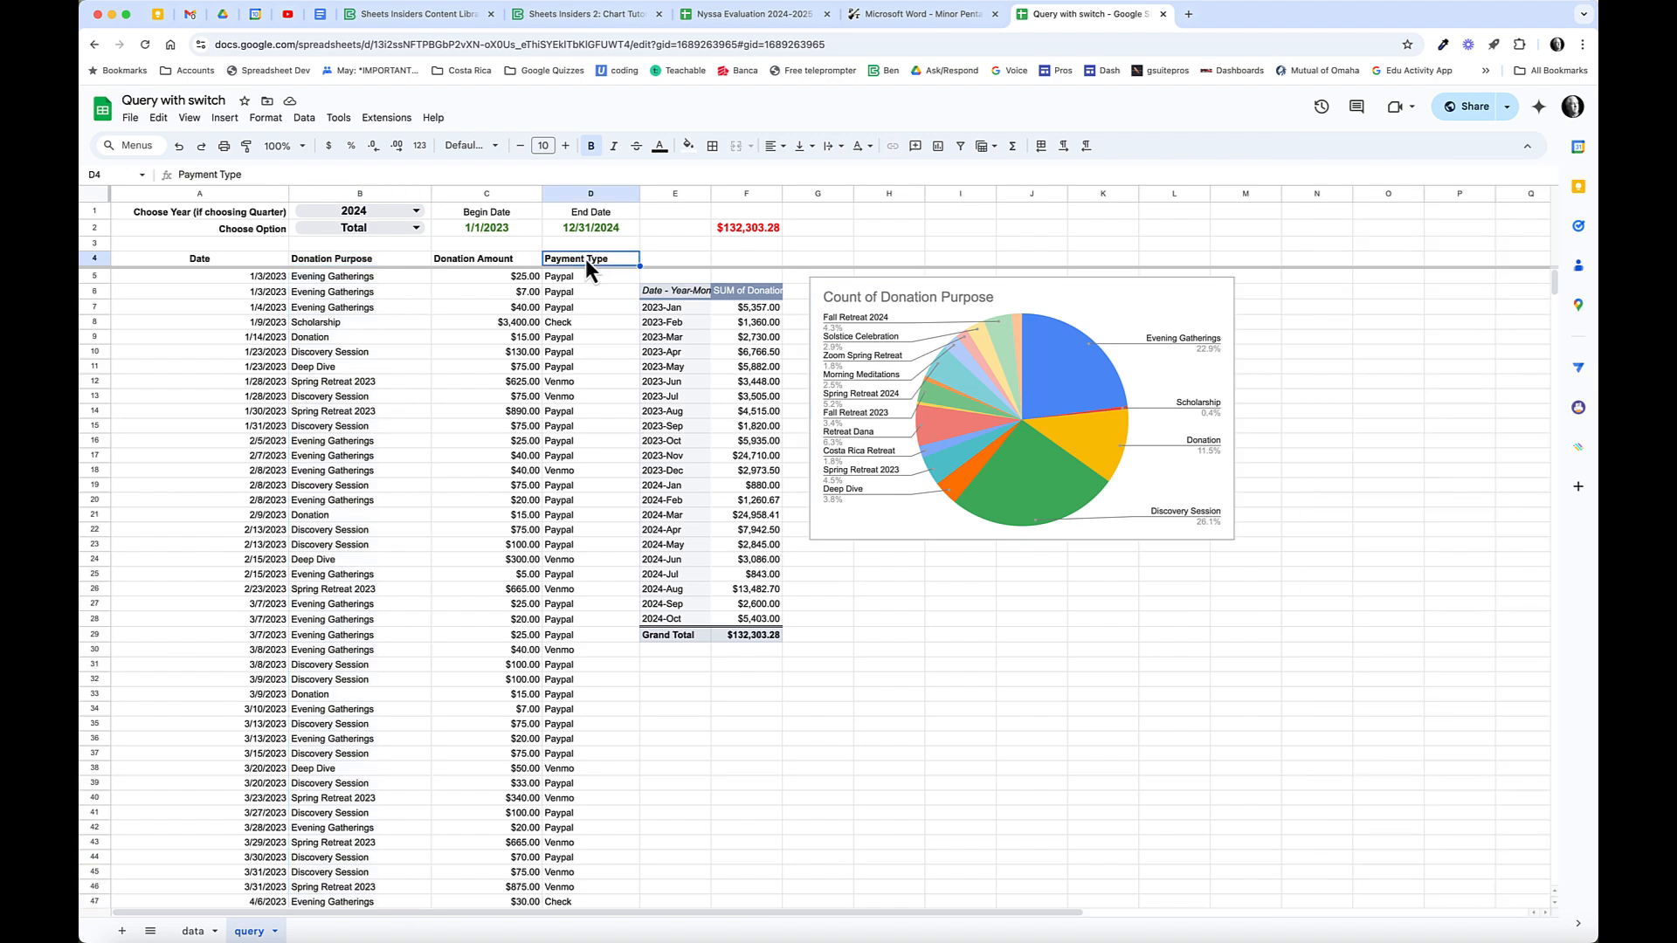
key(ctrl+shift+Down)
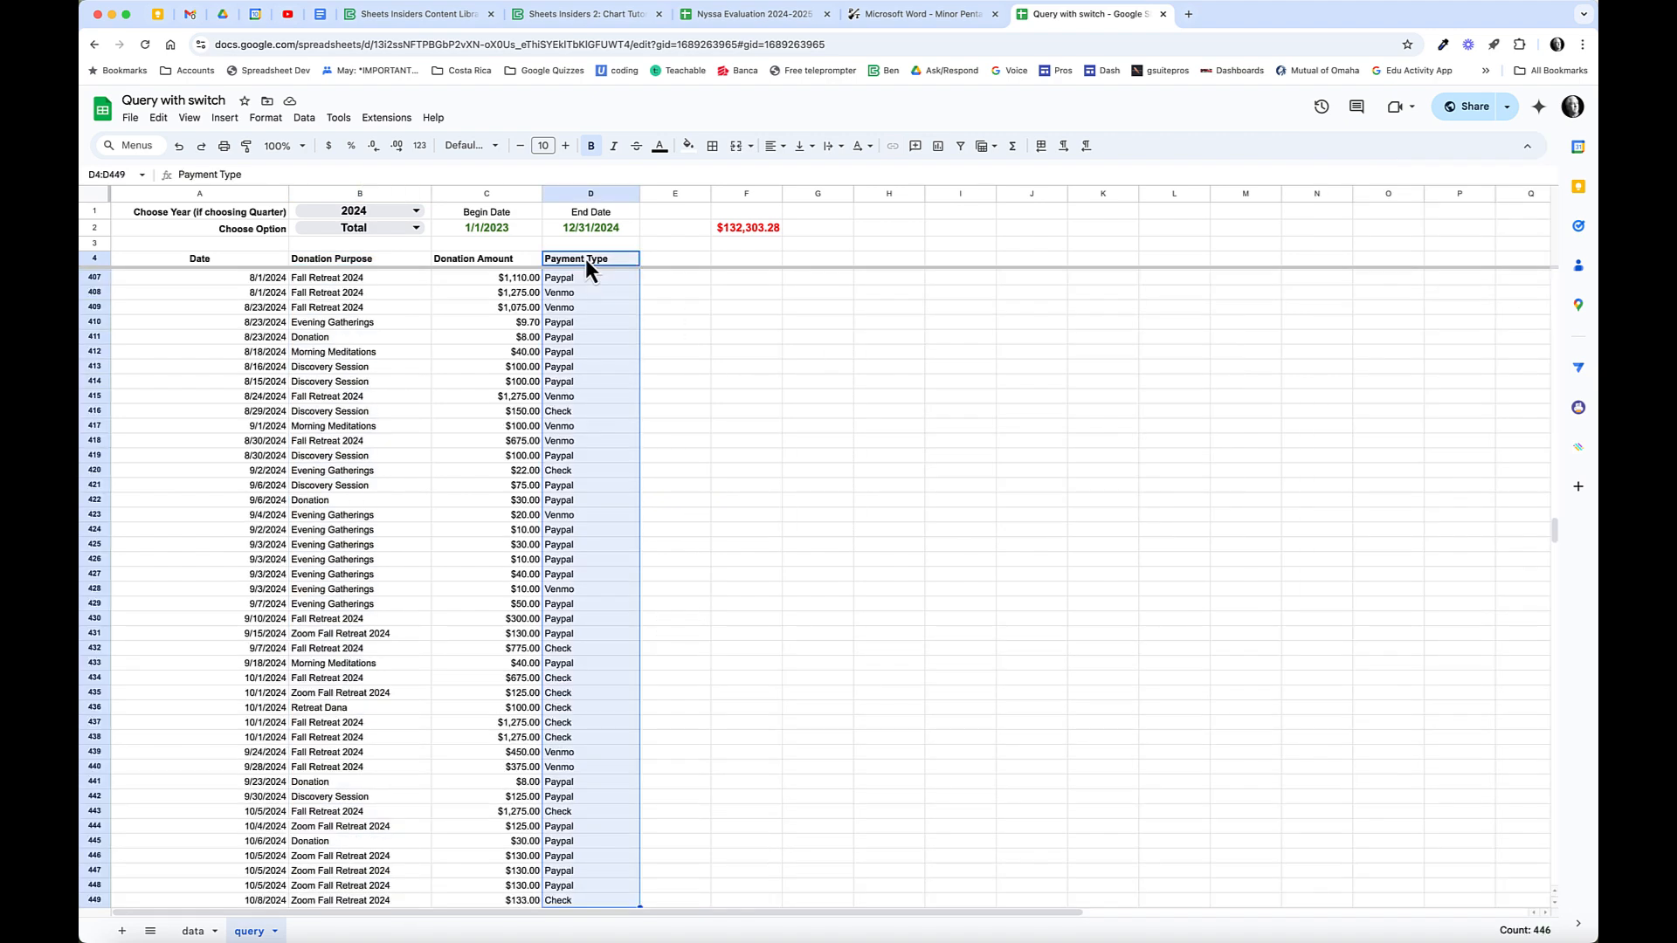
key(super+Up)
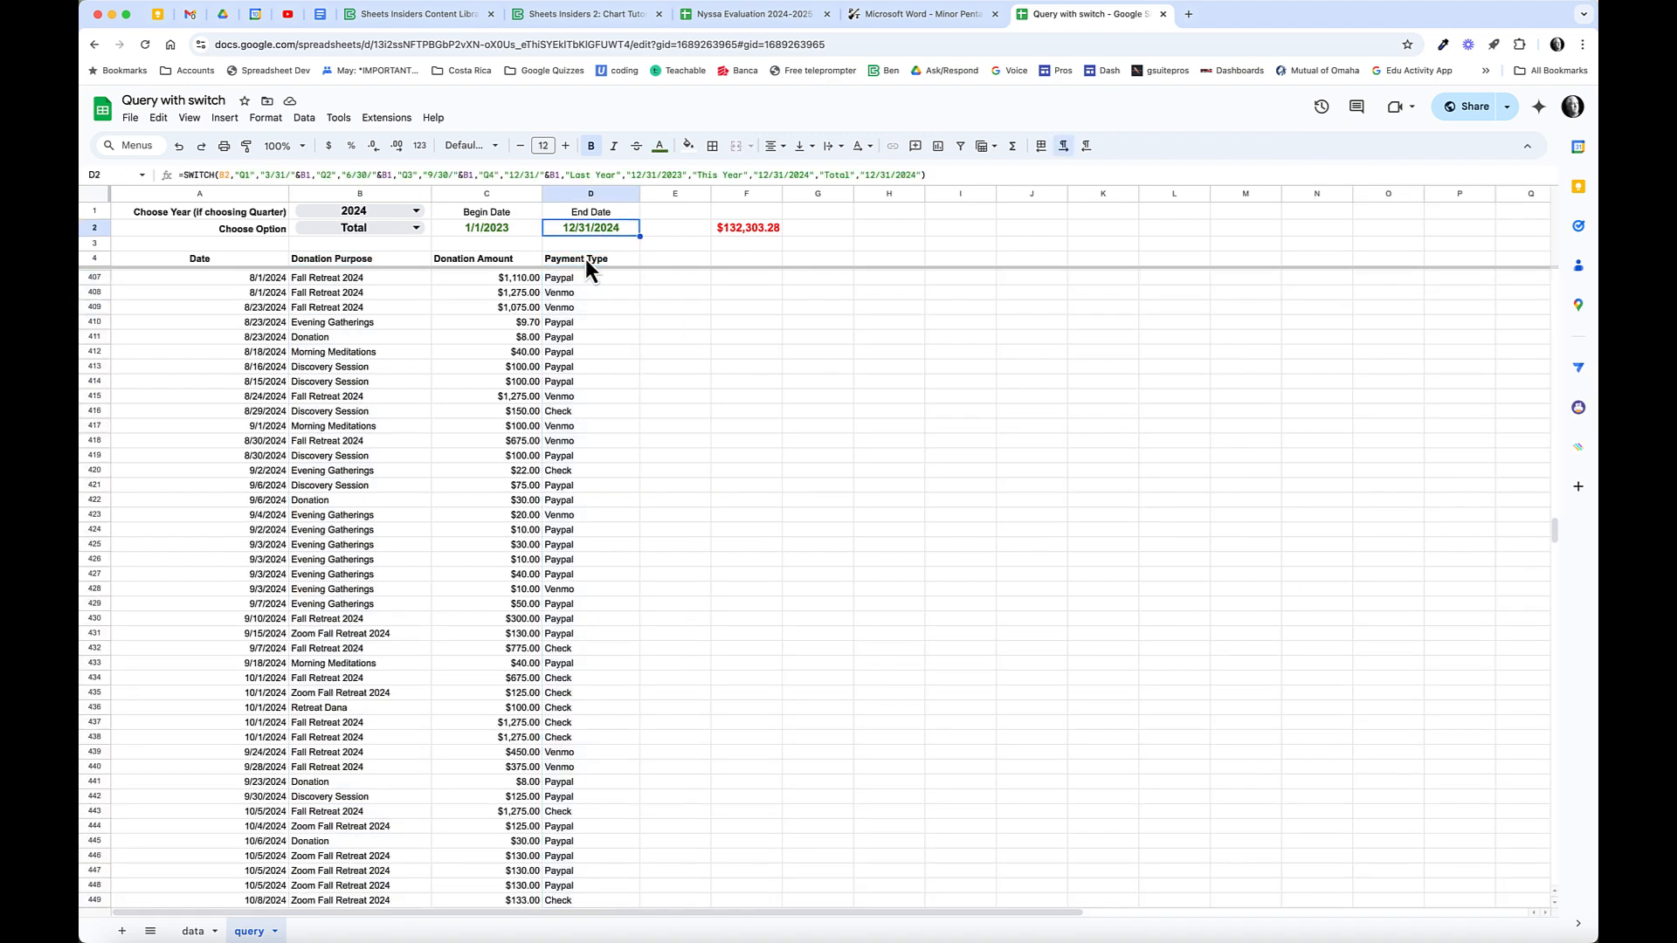
Insert a pie chart of the Payment Type column from D4:D449 and place it directly below the Donation Purpose chart.
click(585, 258)
key(super+shift+Down)
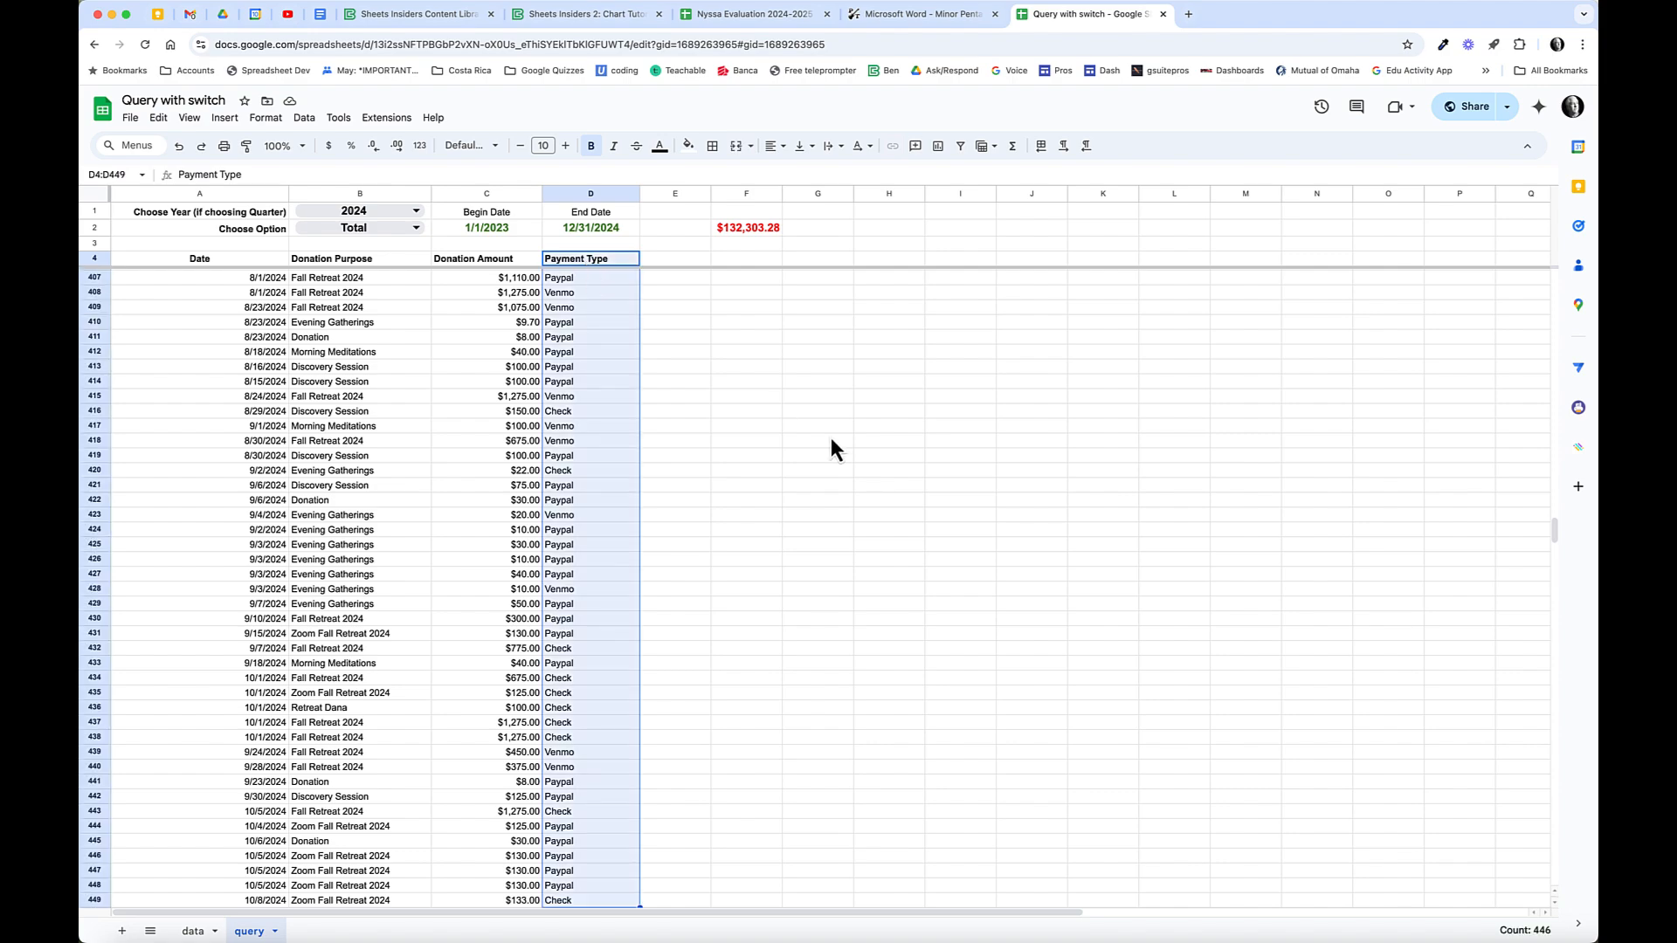
scroll(831, 438, up, 20)
scroll(831, 438, right, 2)
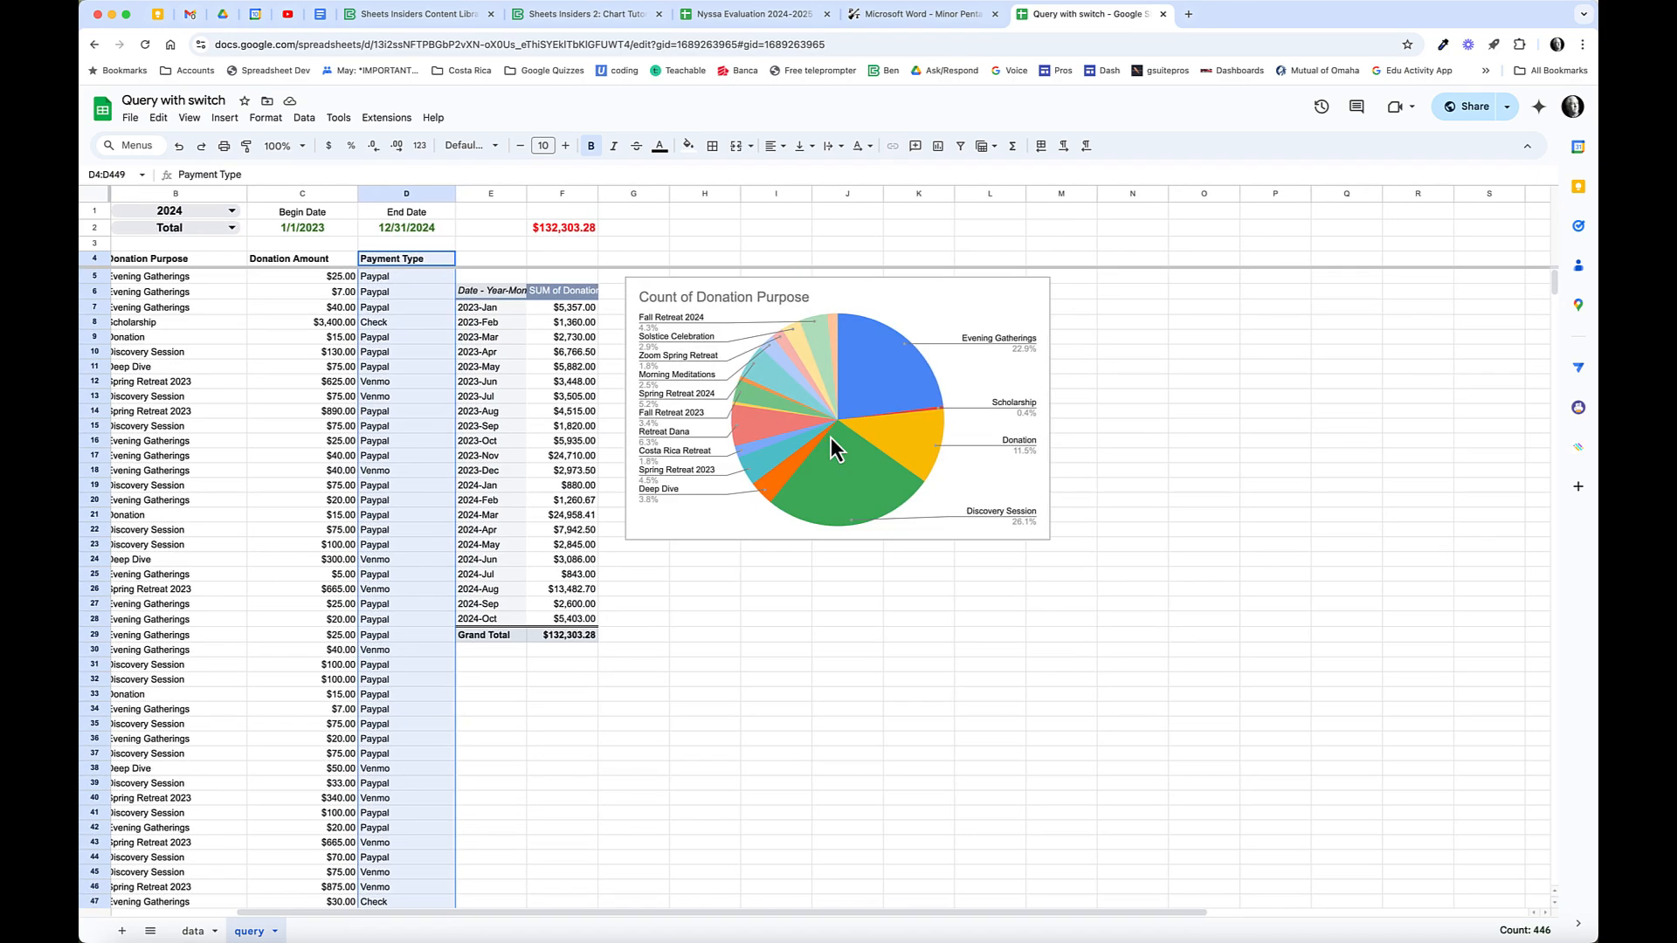
scroll(412, 259, left, 1)
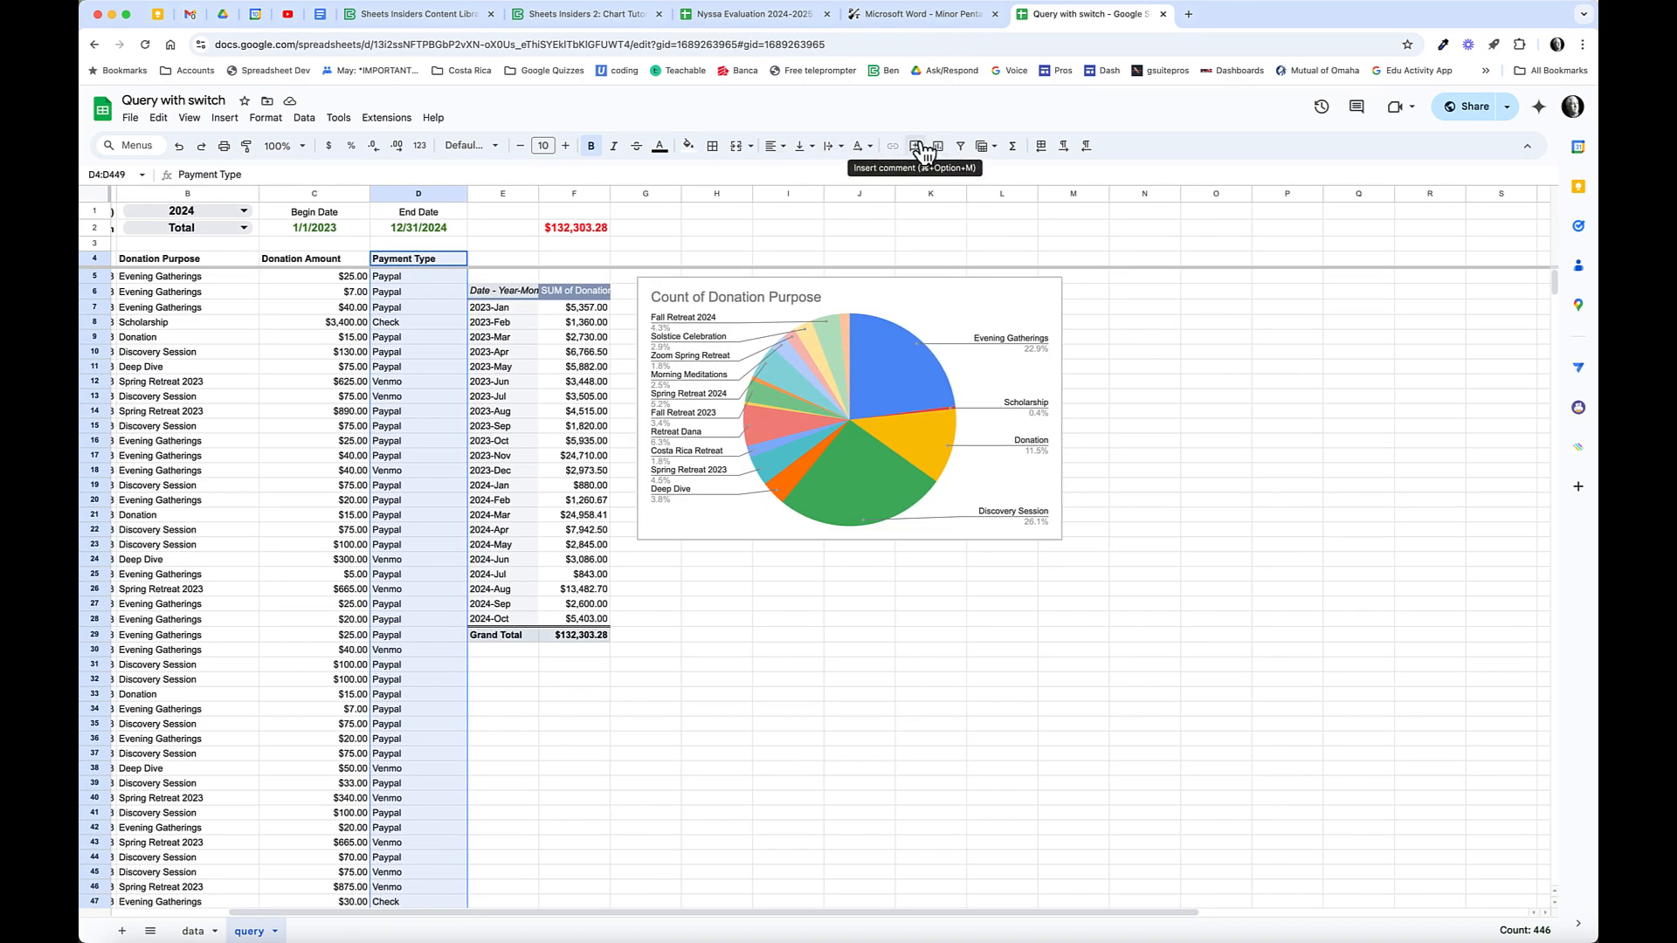
click(939, 146)
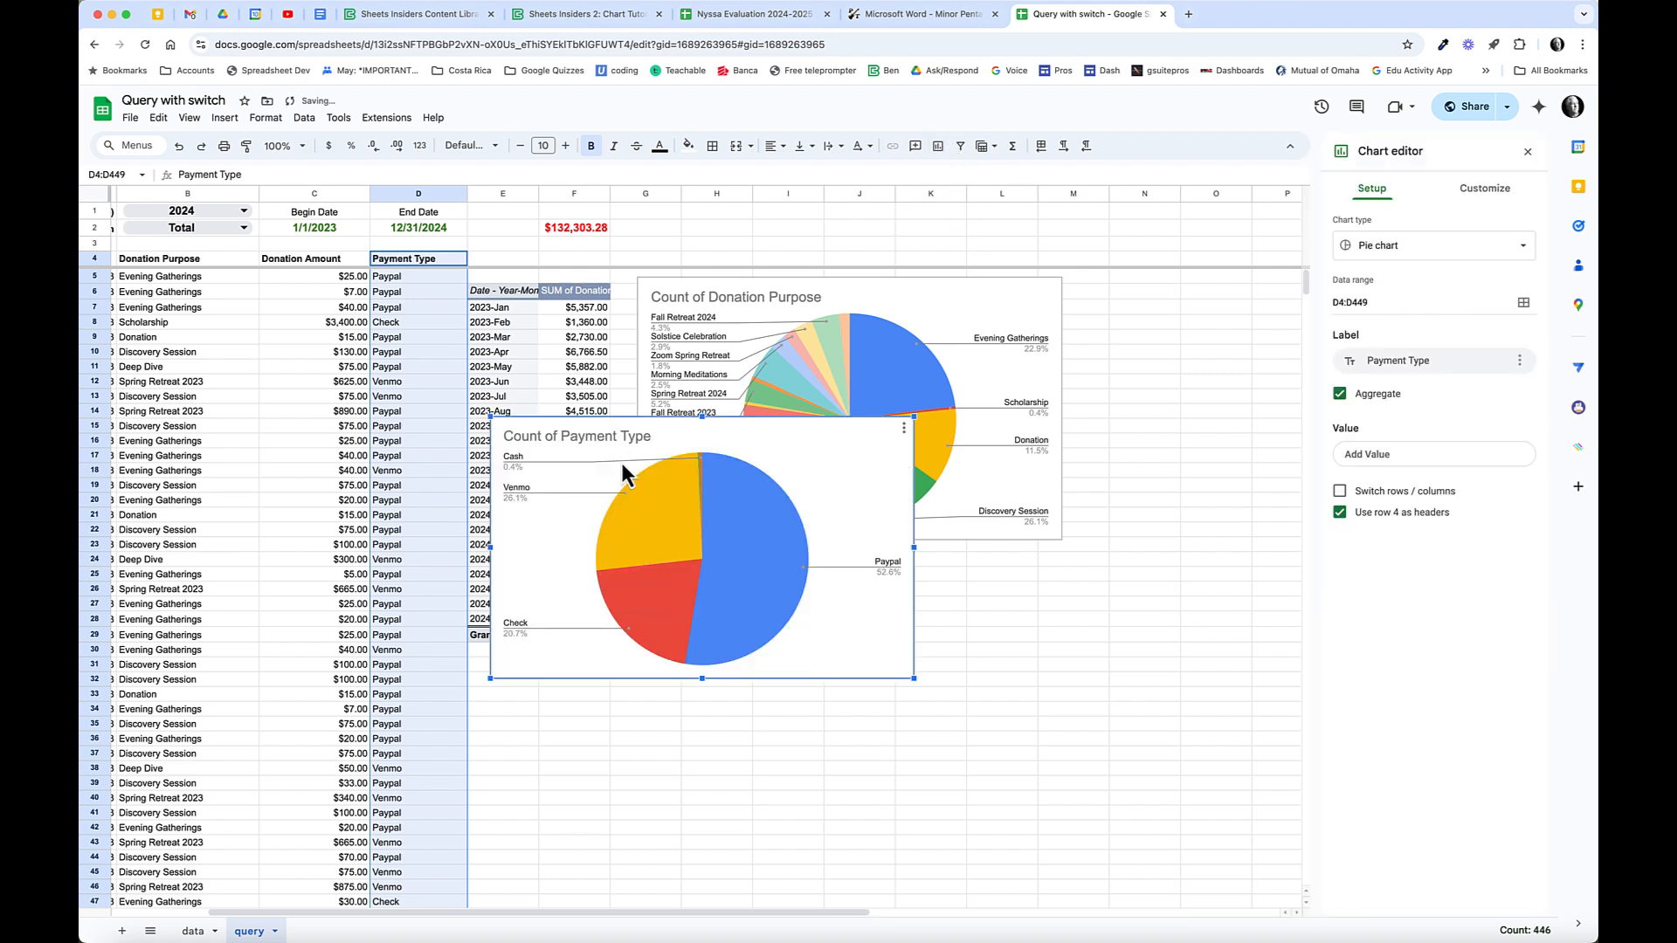
drag(748, 561, 900, 690)
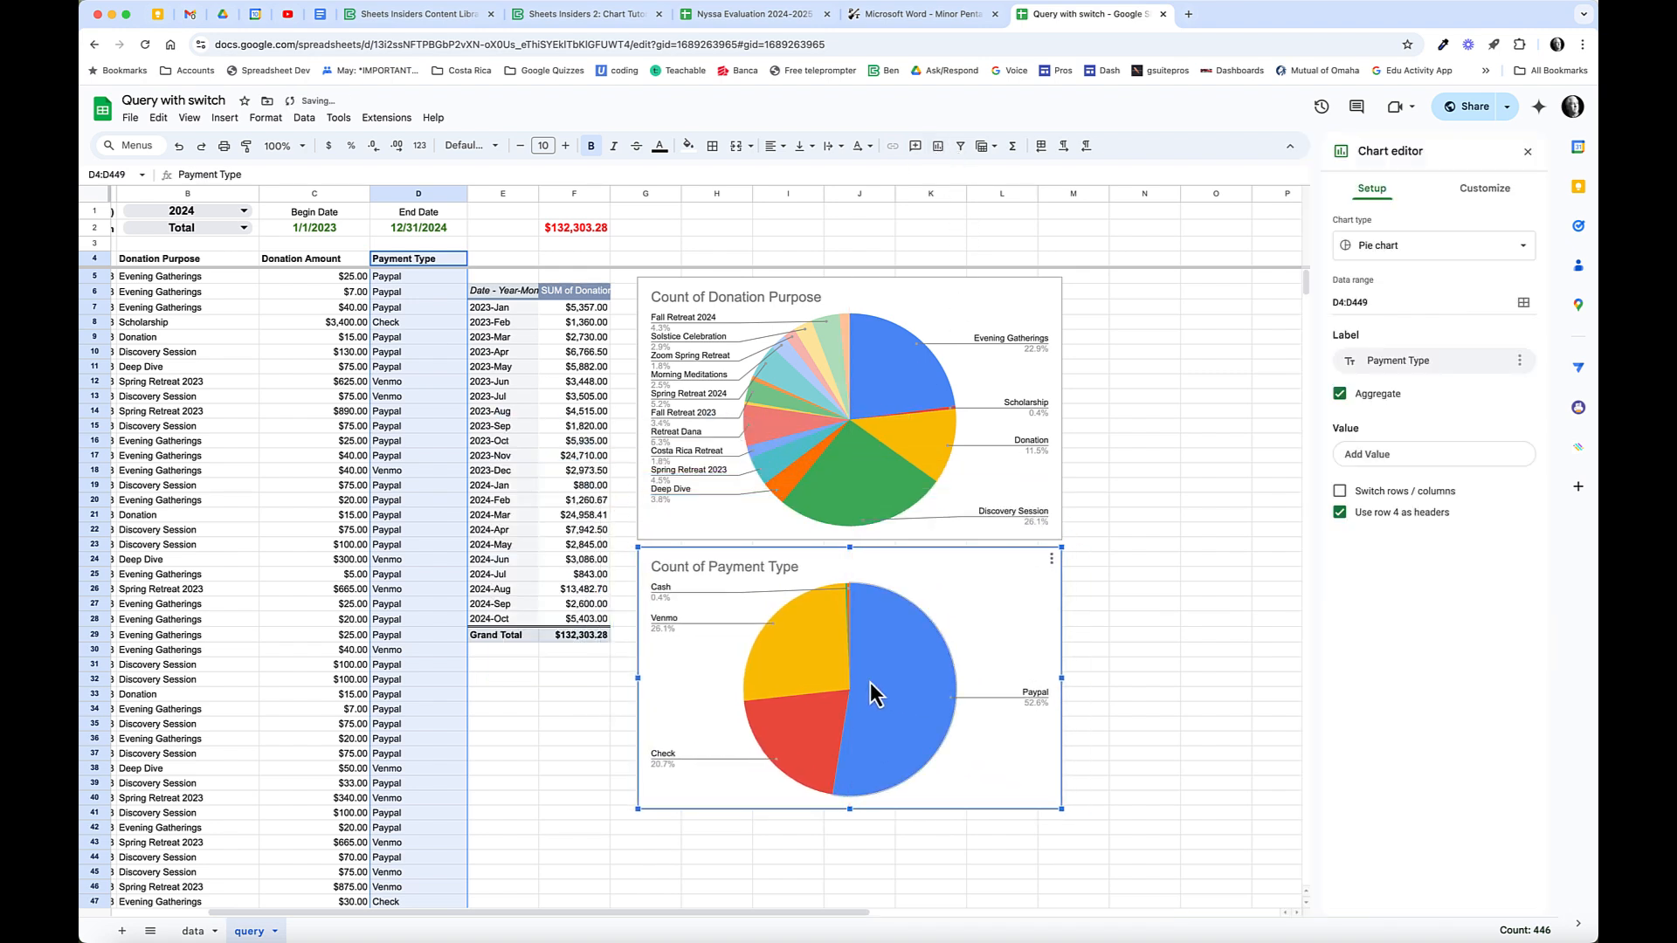
click(1527, 151)
Delete the empty columns N through Z to the right of the charts.
scroll(959, 576, down, 1)
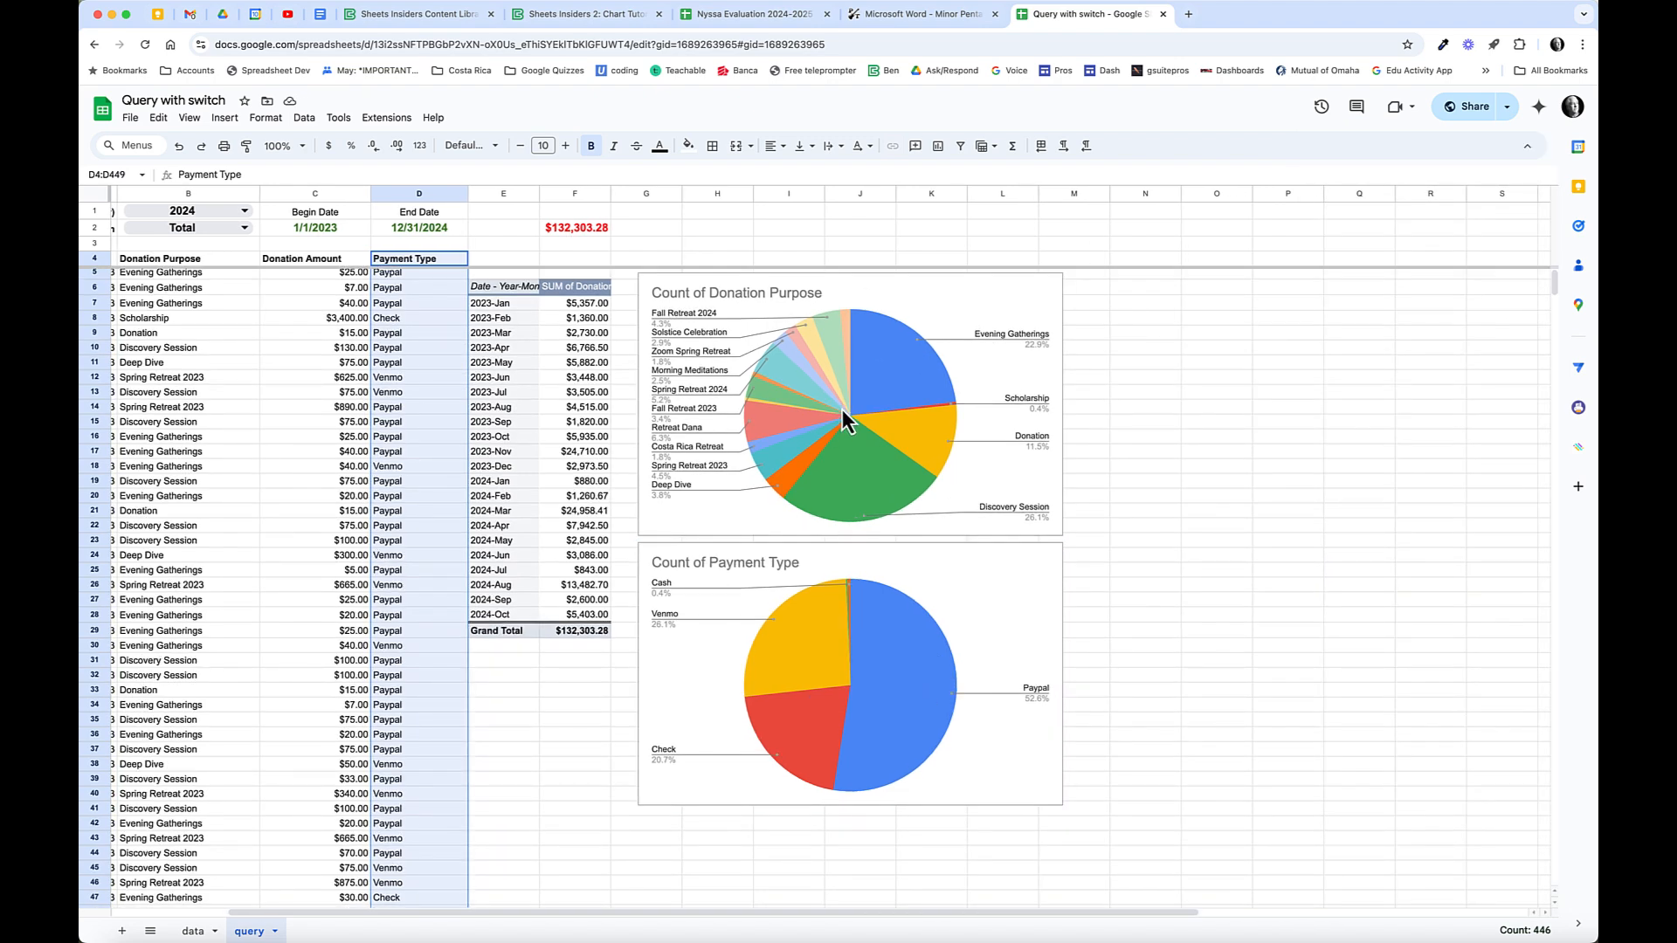
scroll(631, 300, left, 3)
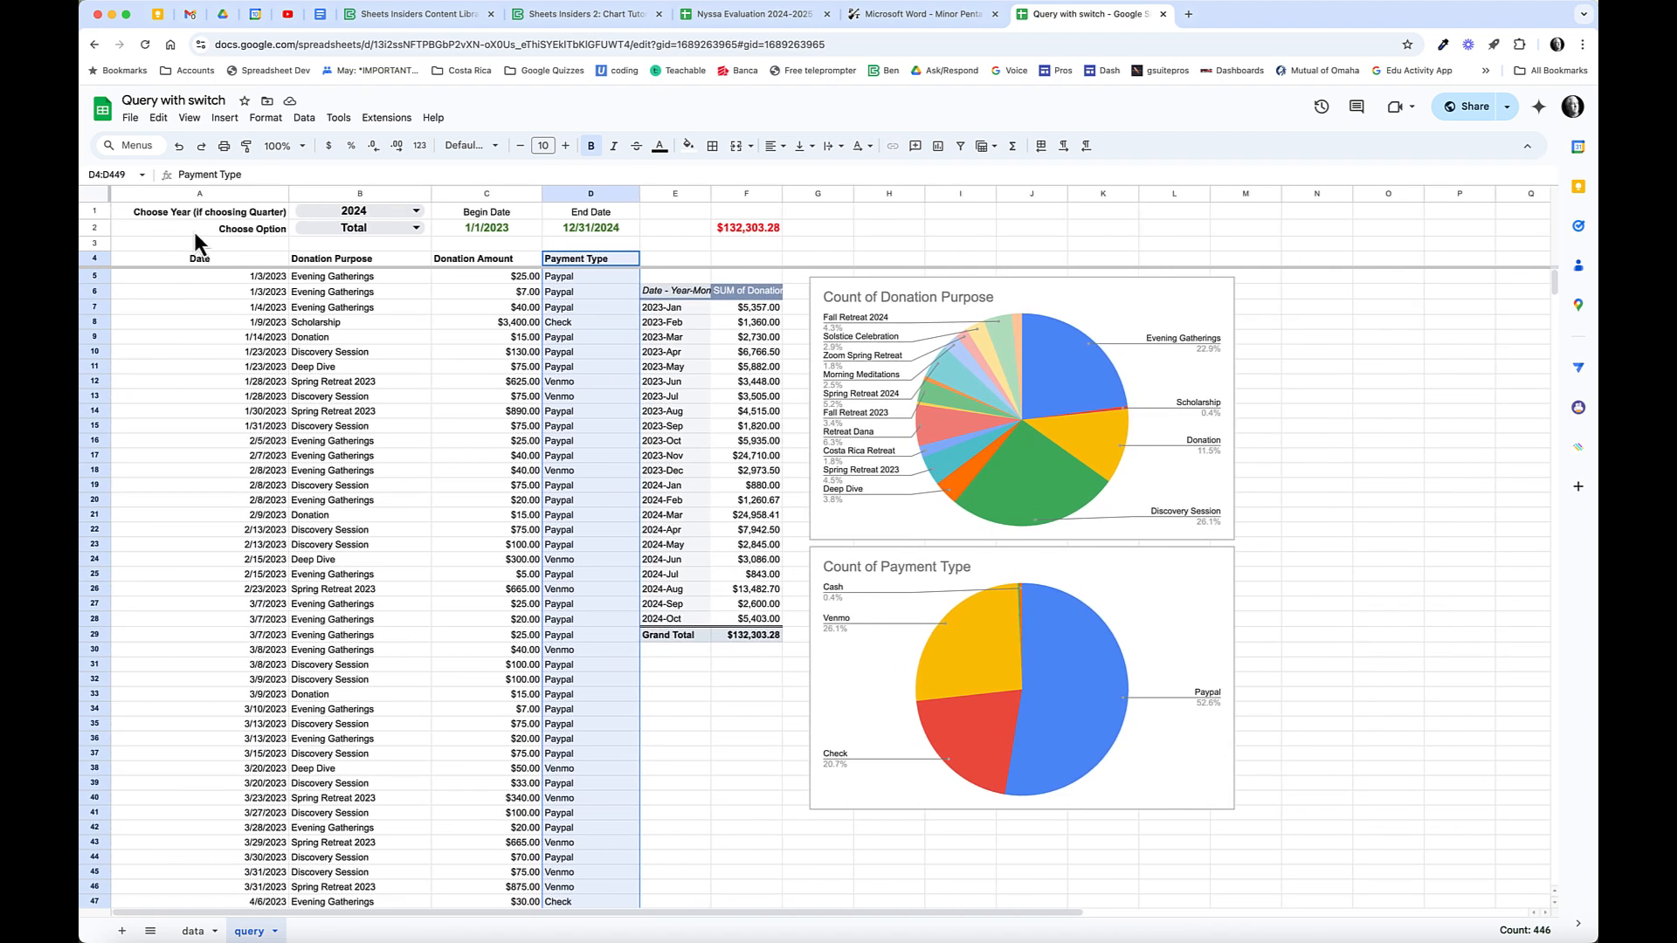
scroll(882, 325, right, 3)
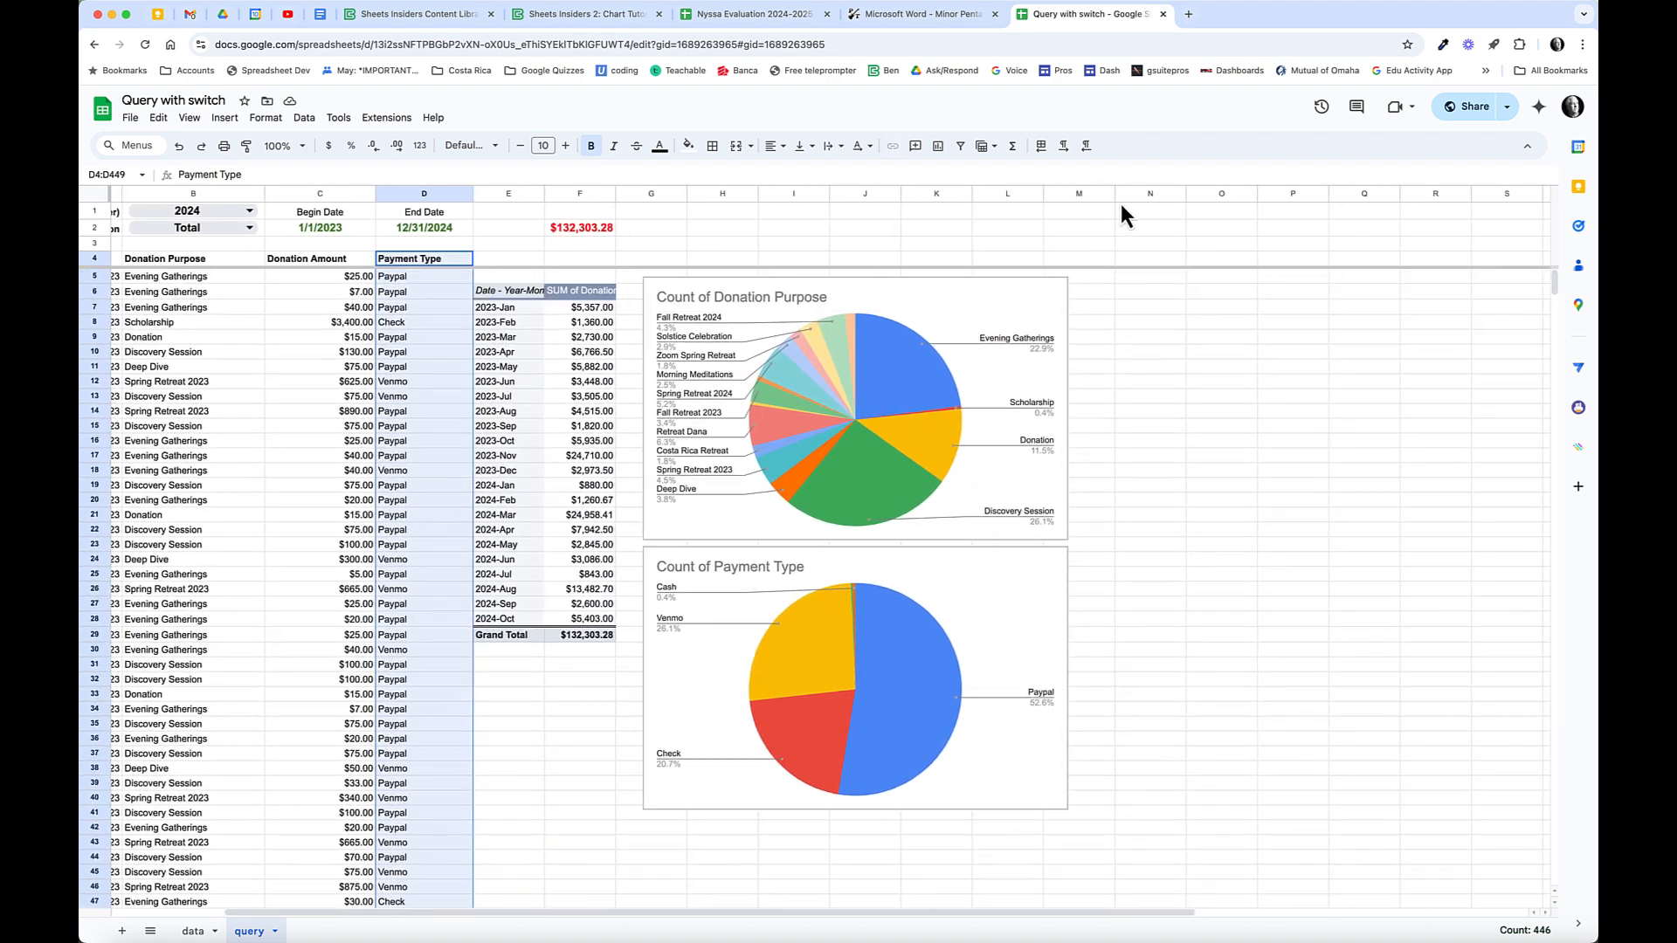
click(1142, 194)
key(super+shift+Right)
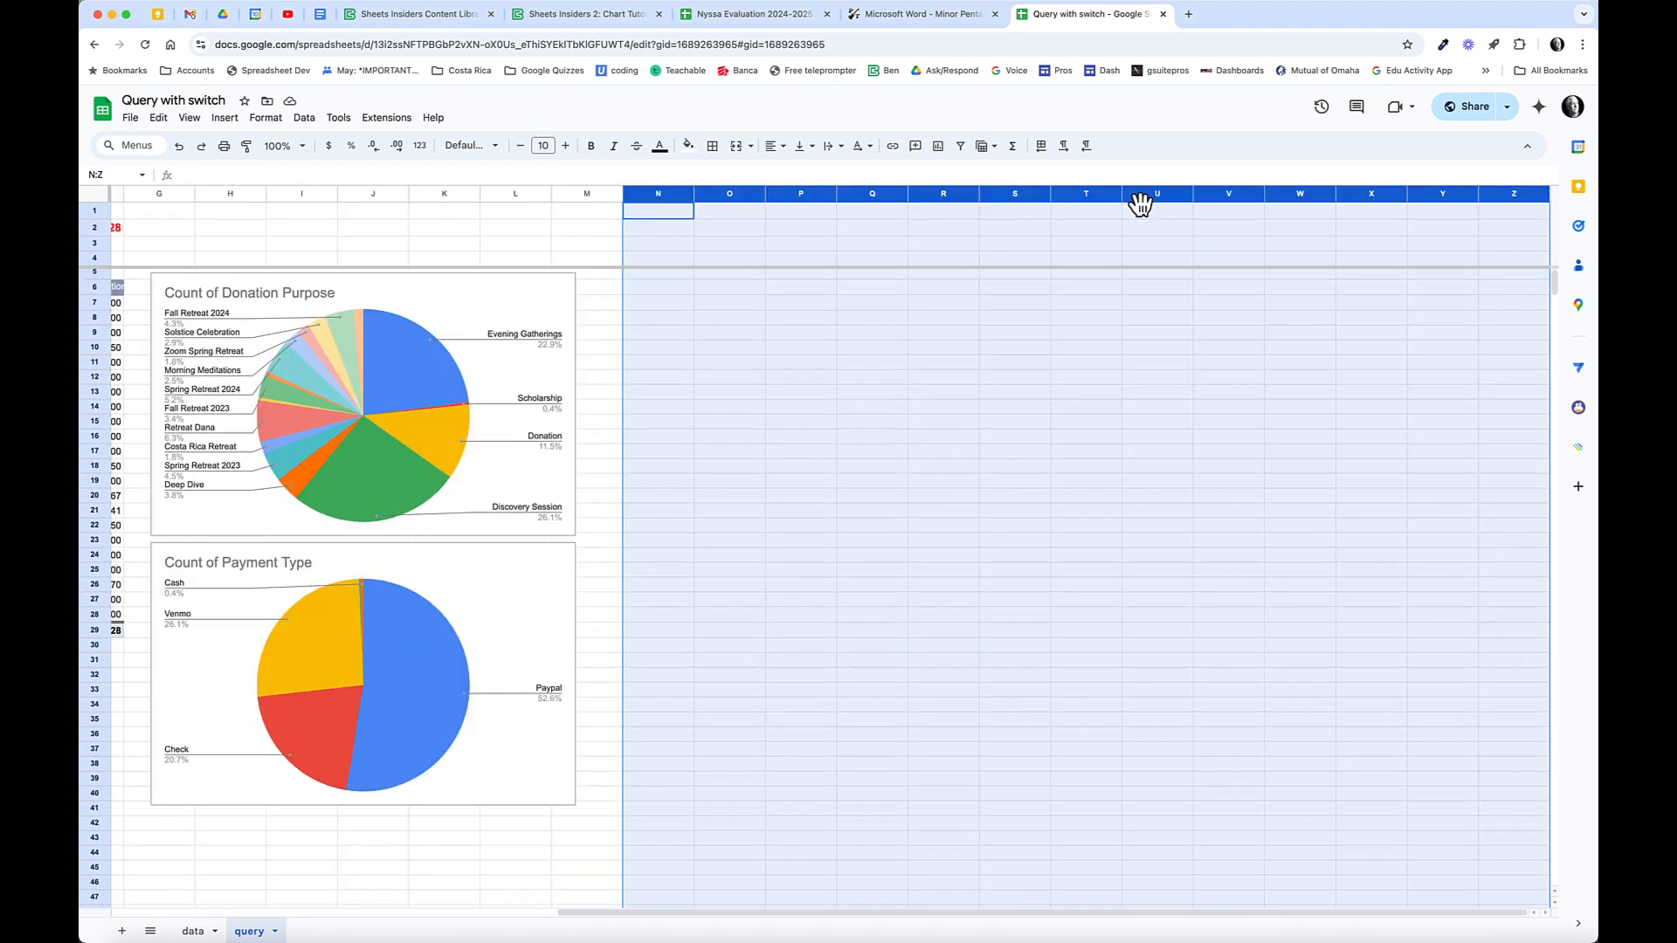
right_click(1136, 202)
click(1232, 353)
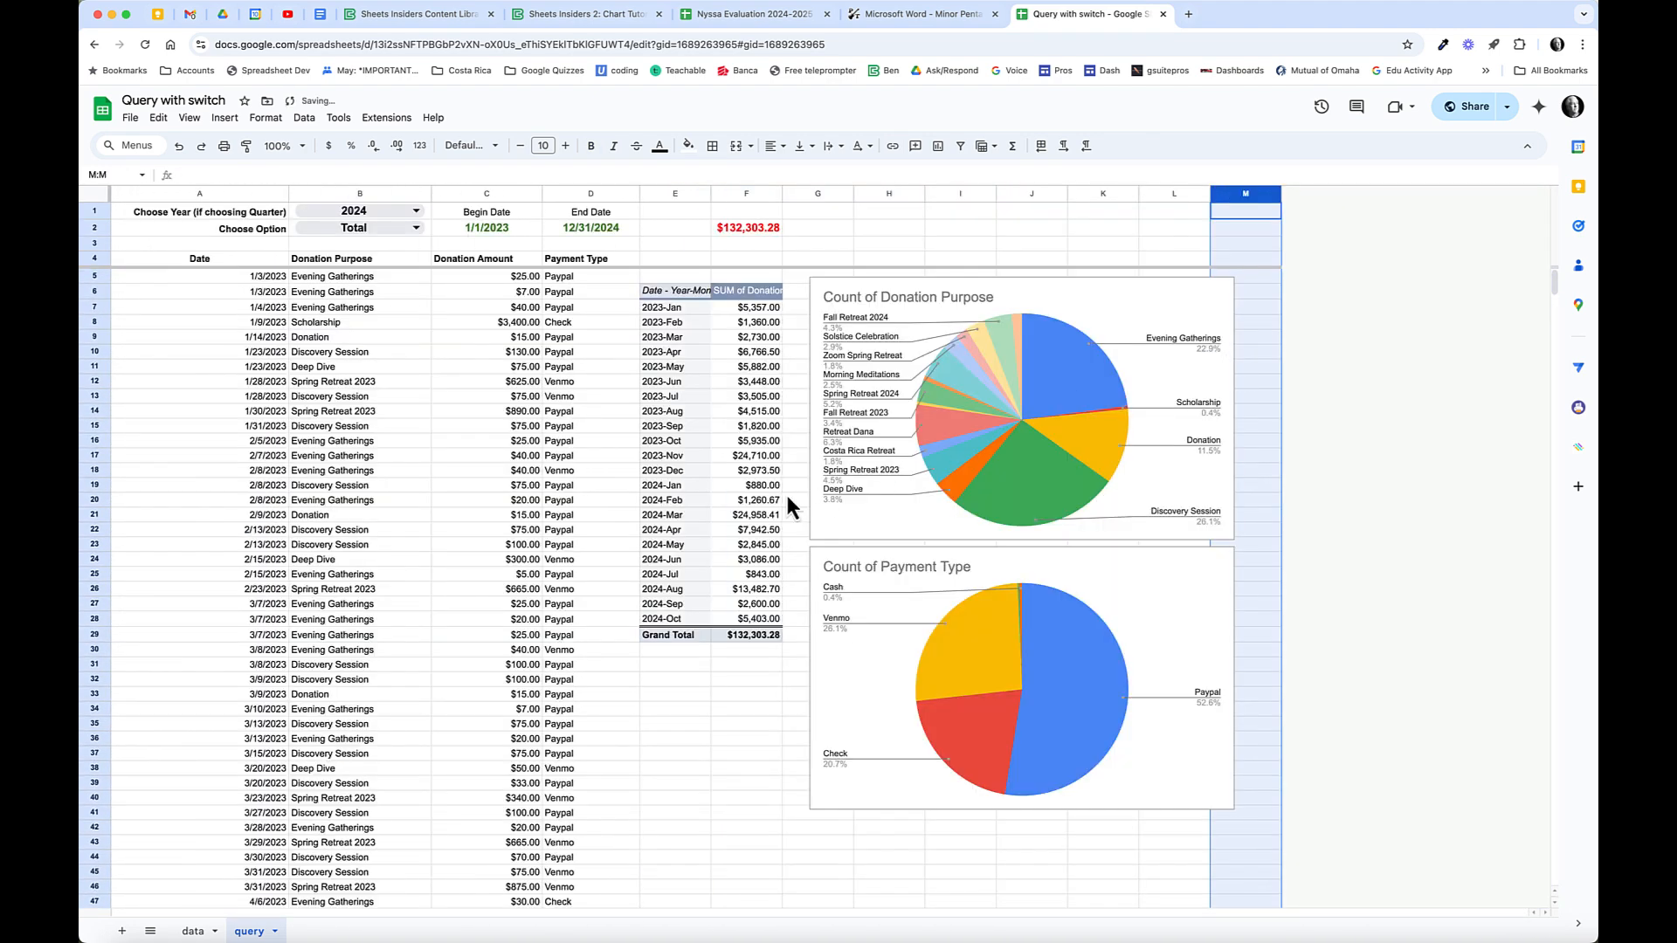
click(790, 666)
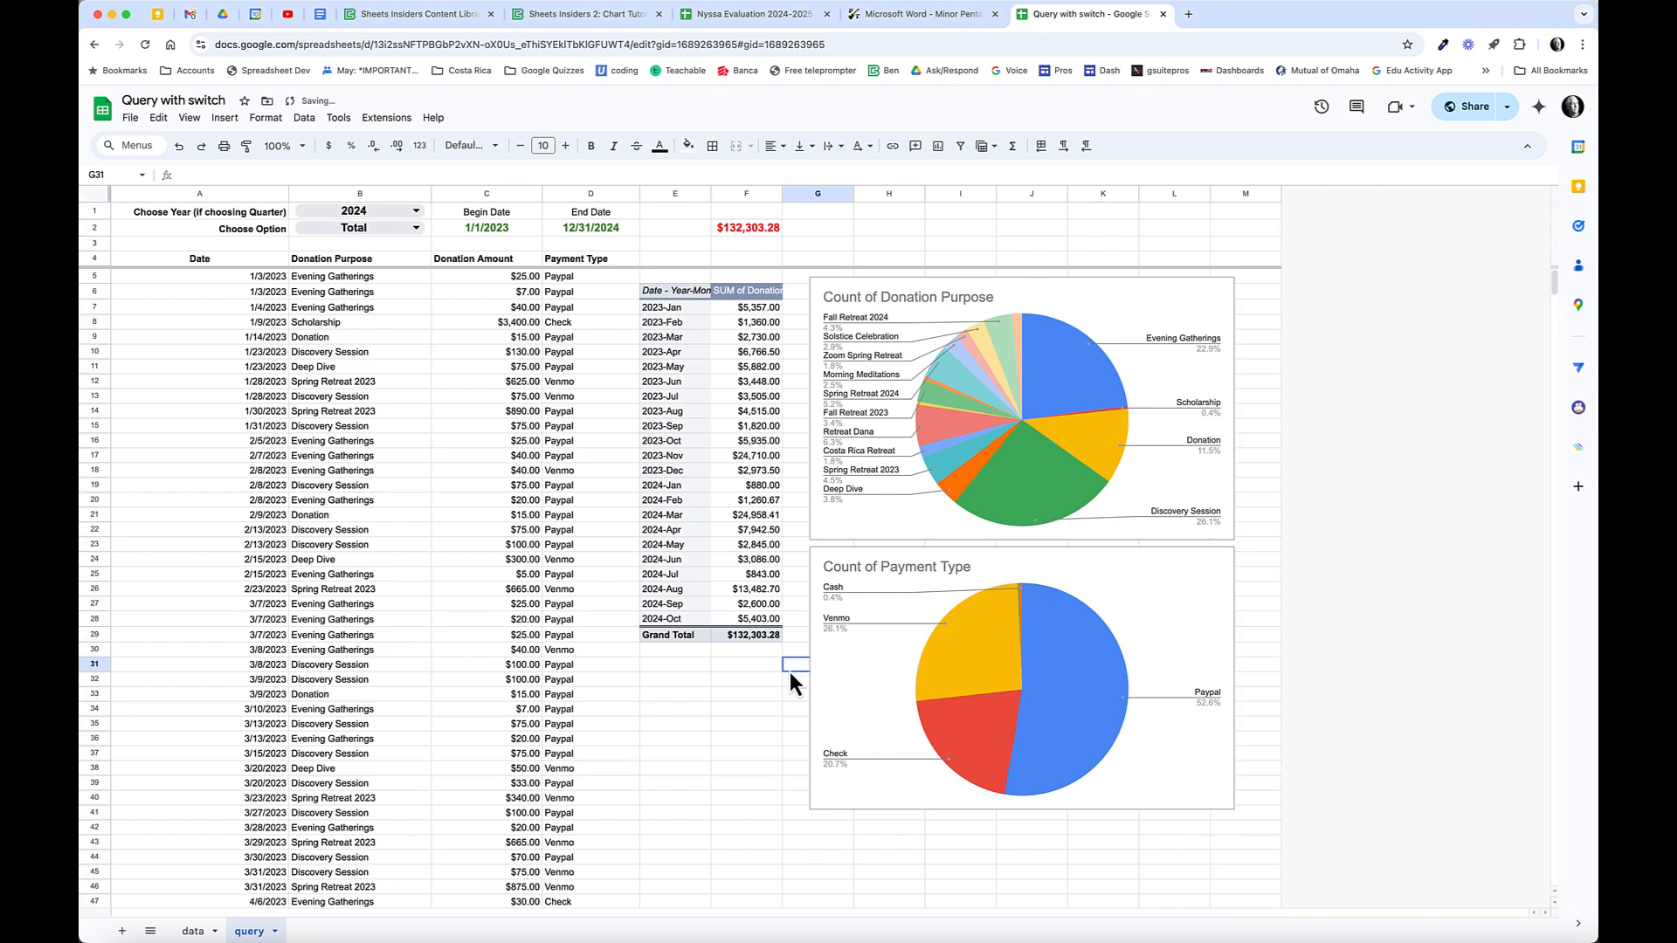
Hide the gridlines on the query sheet.
click(191, 119)
mouse_move(203, 142)
click(450, 165)
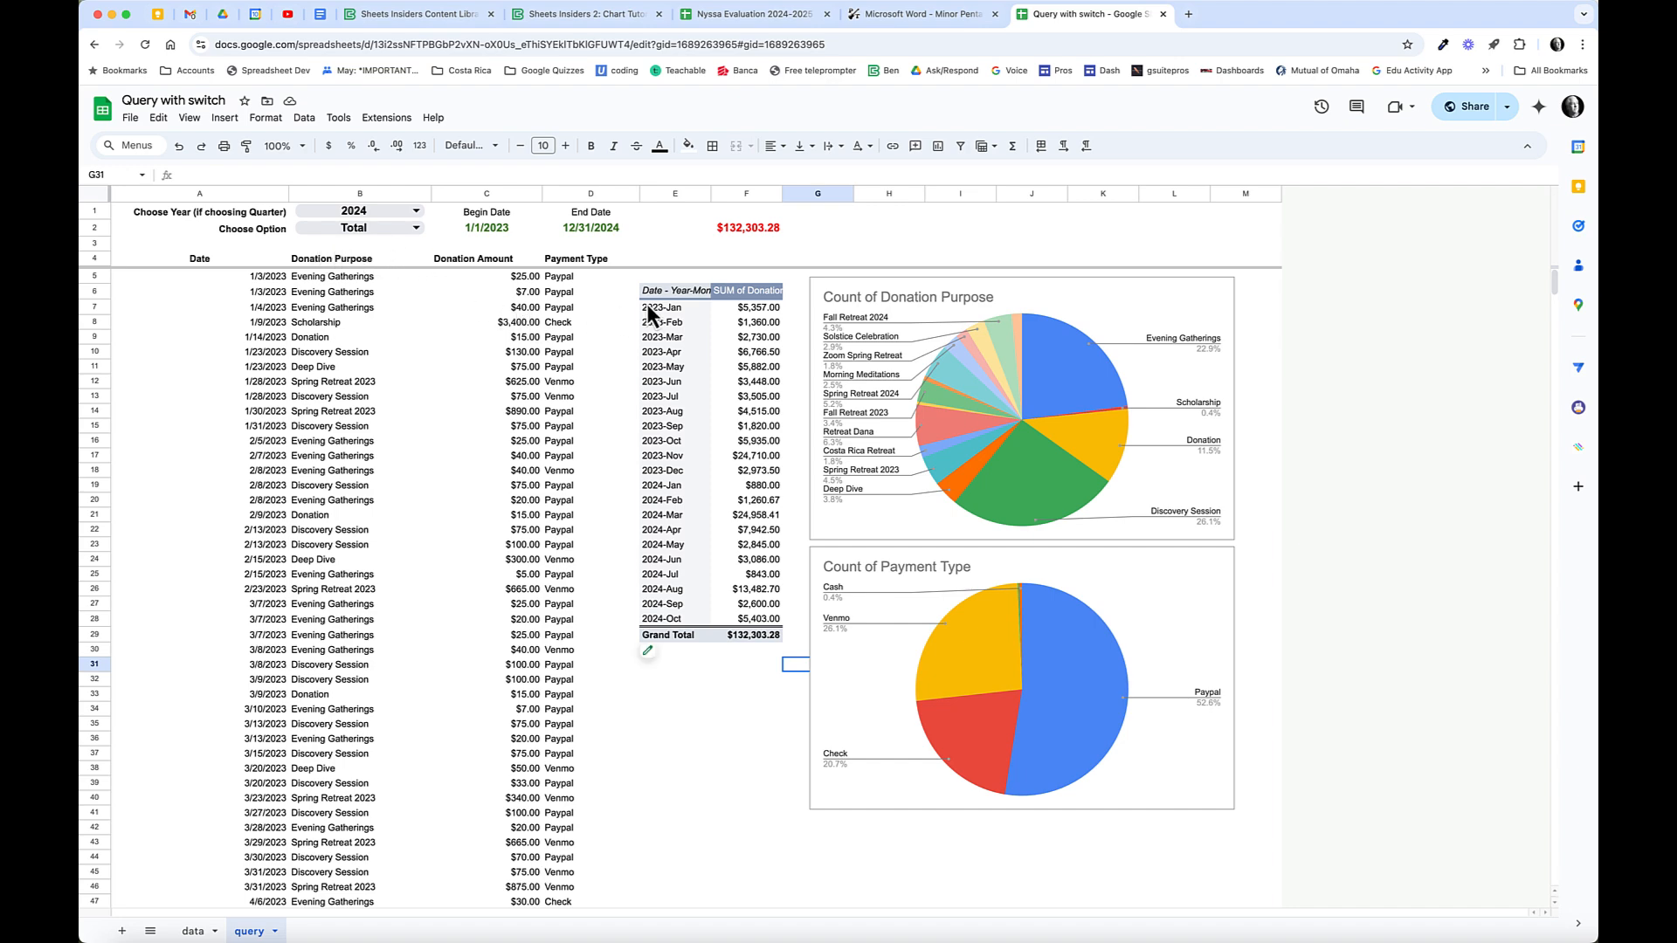
Enter =IFS(B2="This Year", YEAR(TODAY()),B2="Last Year", YEAR(TODAY())-1,B2="Total","2023-2024",B2="Q1",B1,B2="Q2",B1,B2="Q3",B1,B2="Q4",B1) in E5 above the pivot table and make it bold.
scroll(681, 297, down, 1)
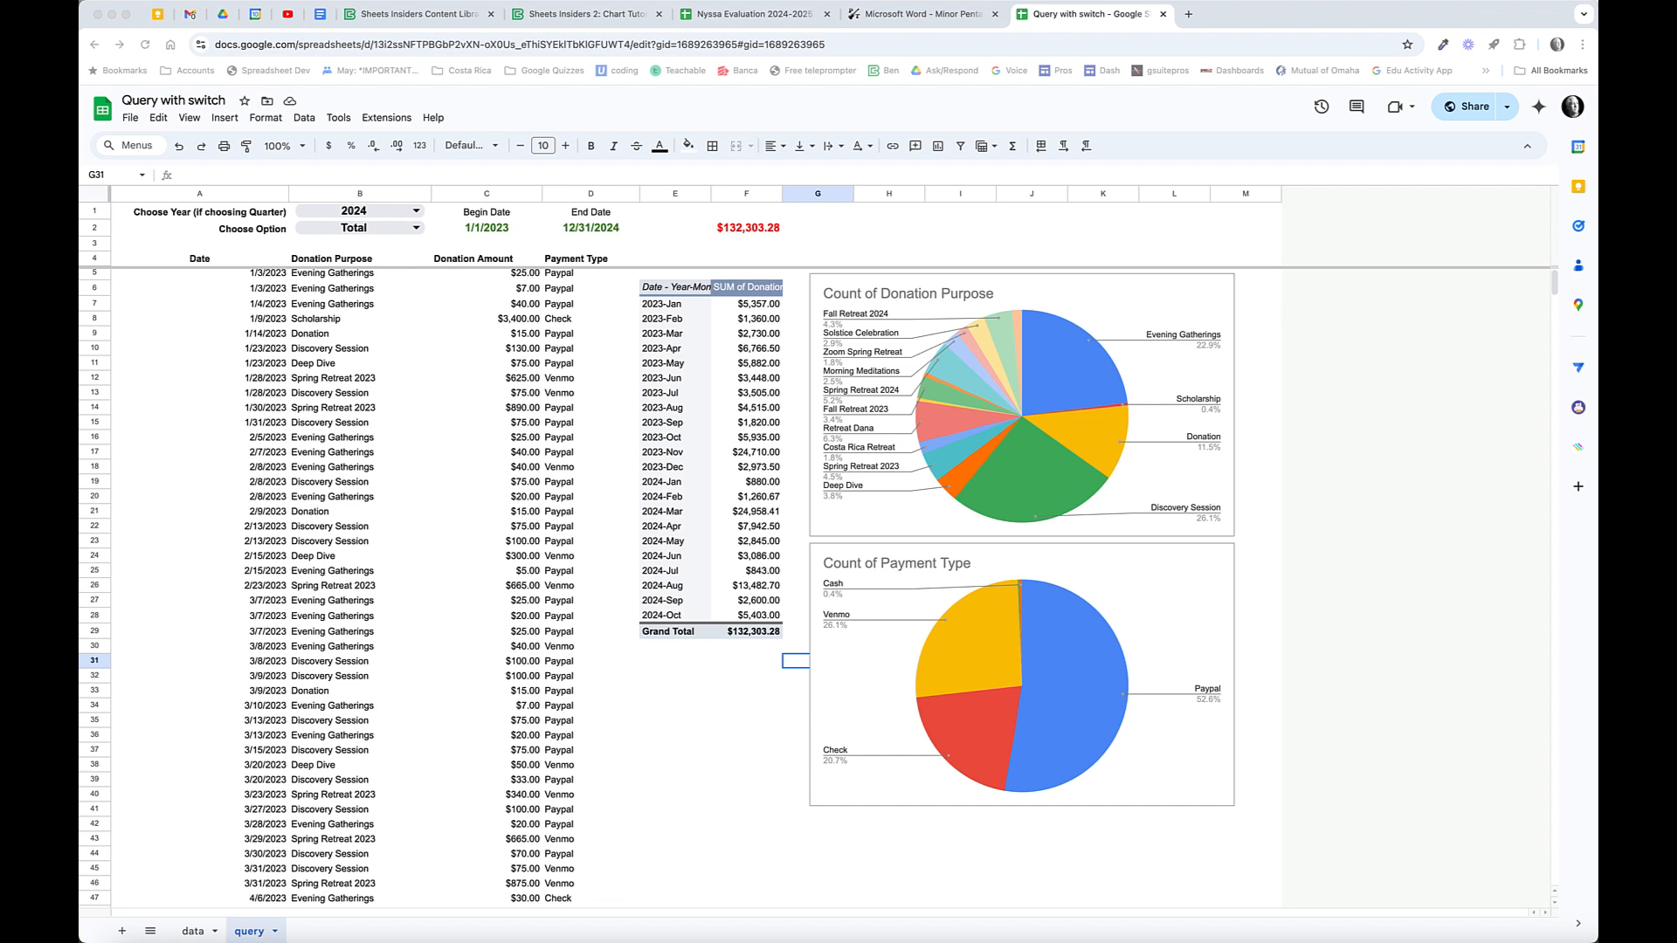
click(673, 275)
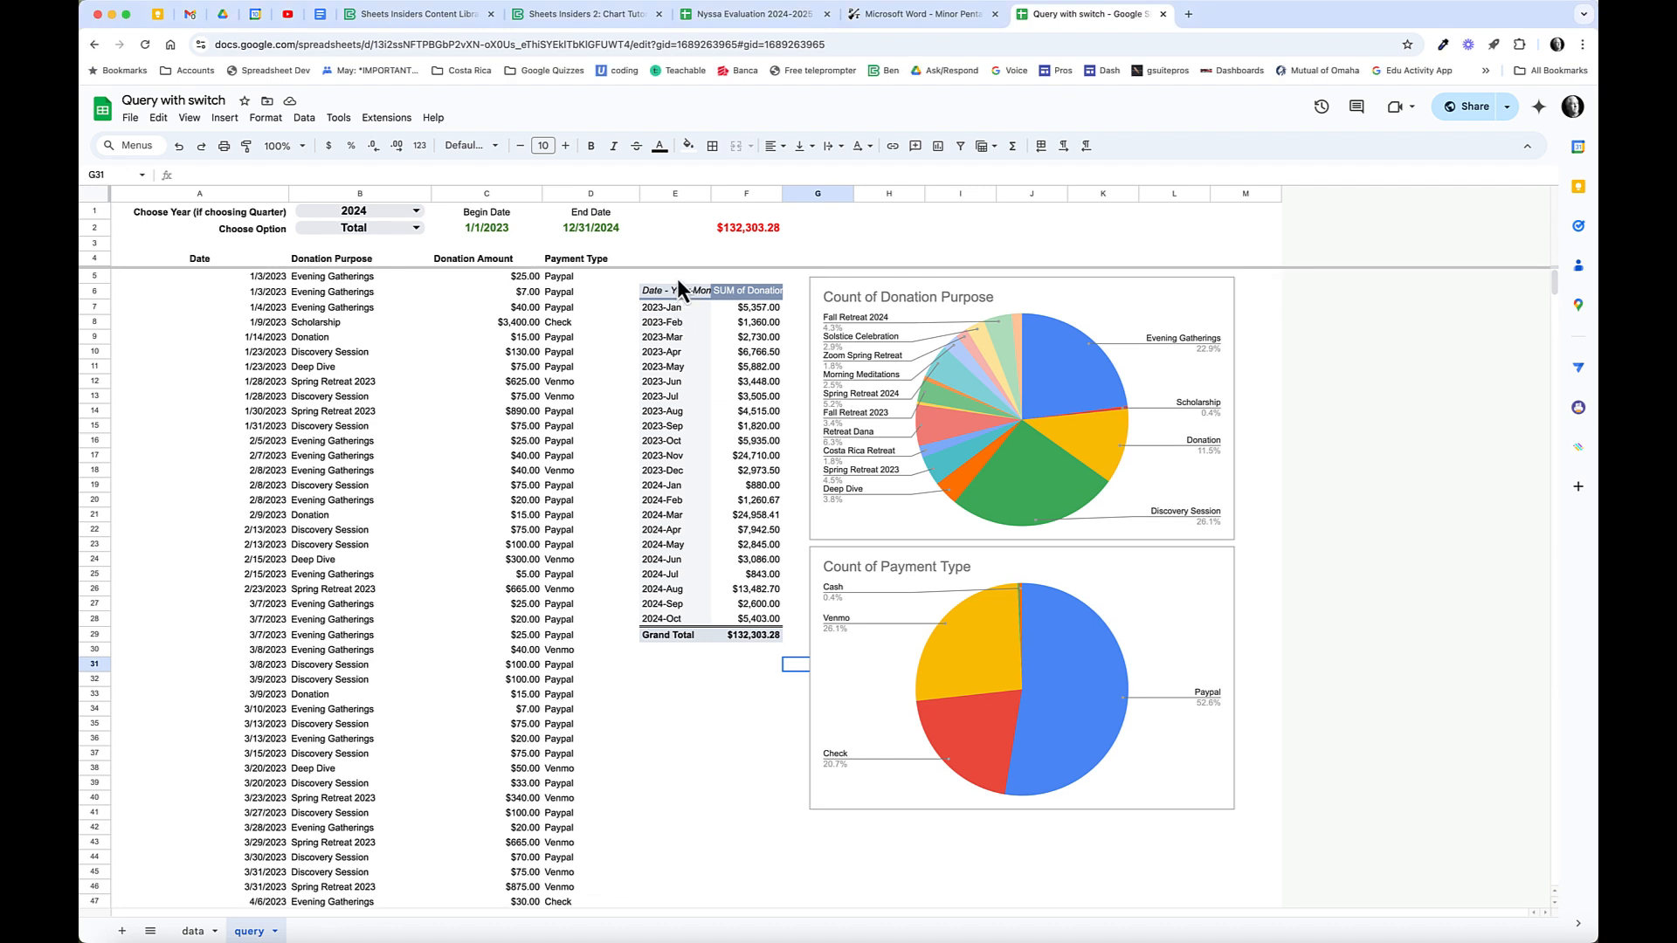
key(Return)
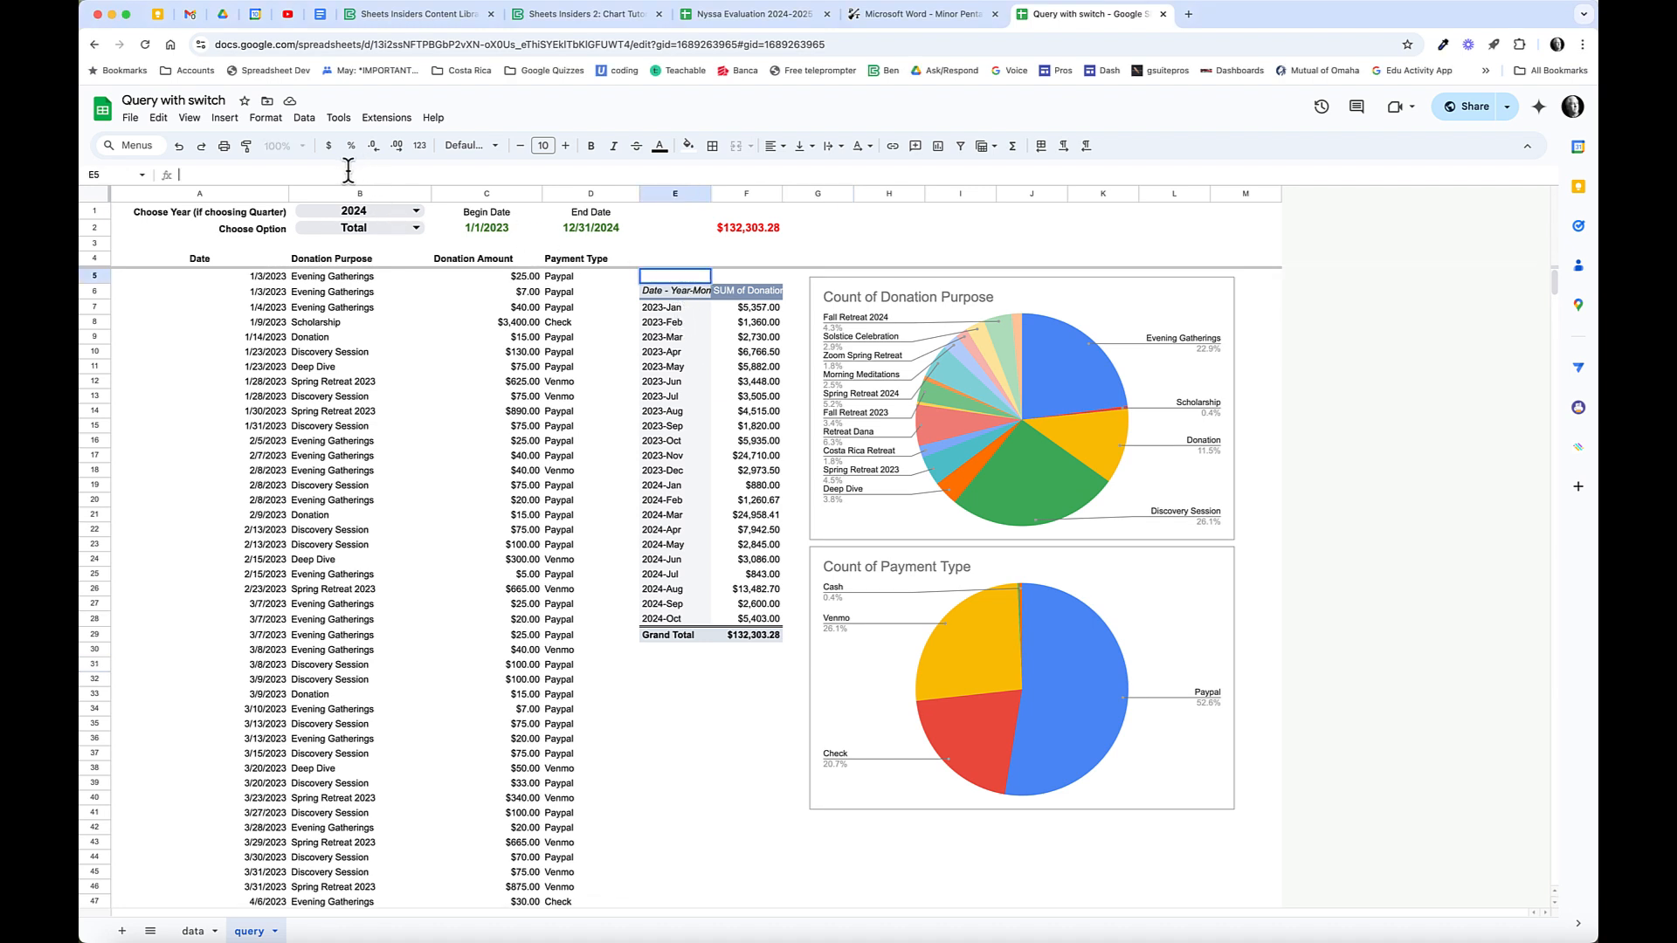
text(=IFS(B2="This Year", YEAR(TODAY()),B2="Last Year", YEAR(TODAY())-1,B2="Total","2023-2024",B2="Q1",B1,B2="Q2",B1,B2="Q3",B1,B2="Q4",B1))
key(Return)
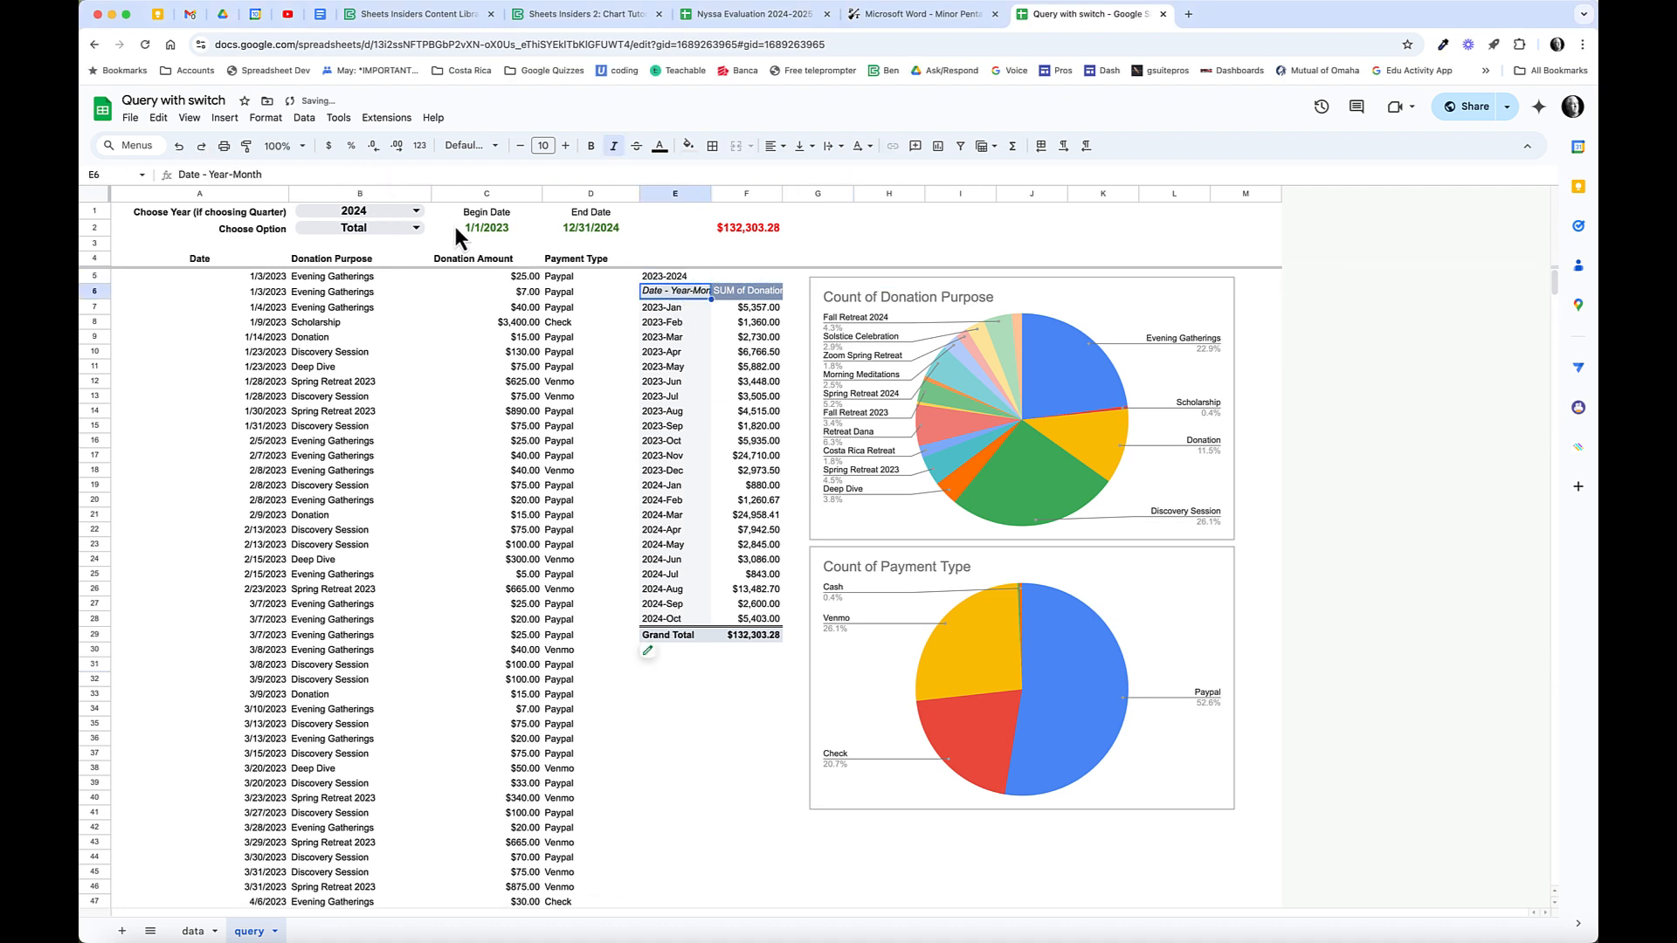
click(684, 276)
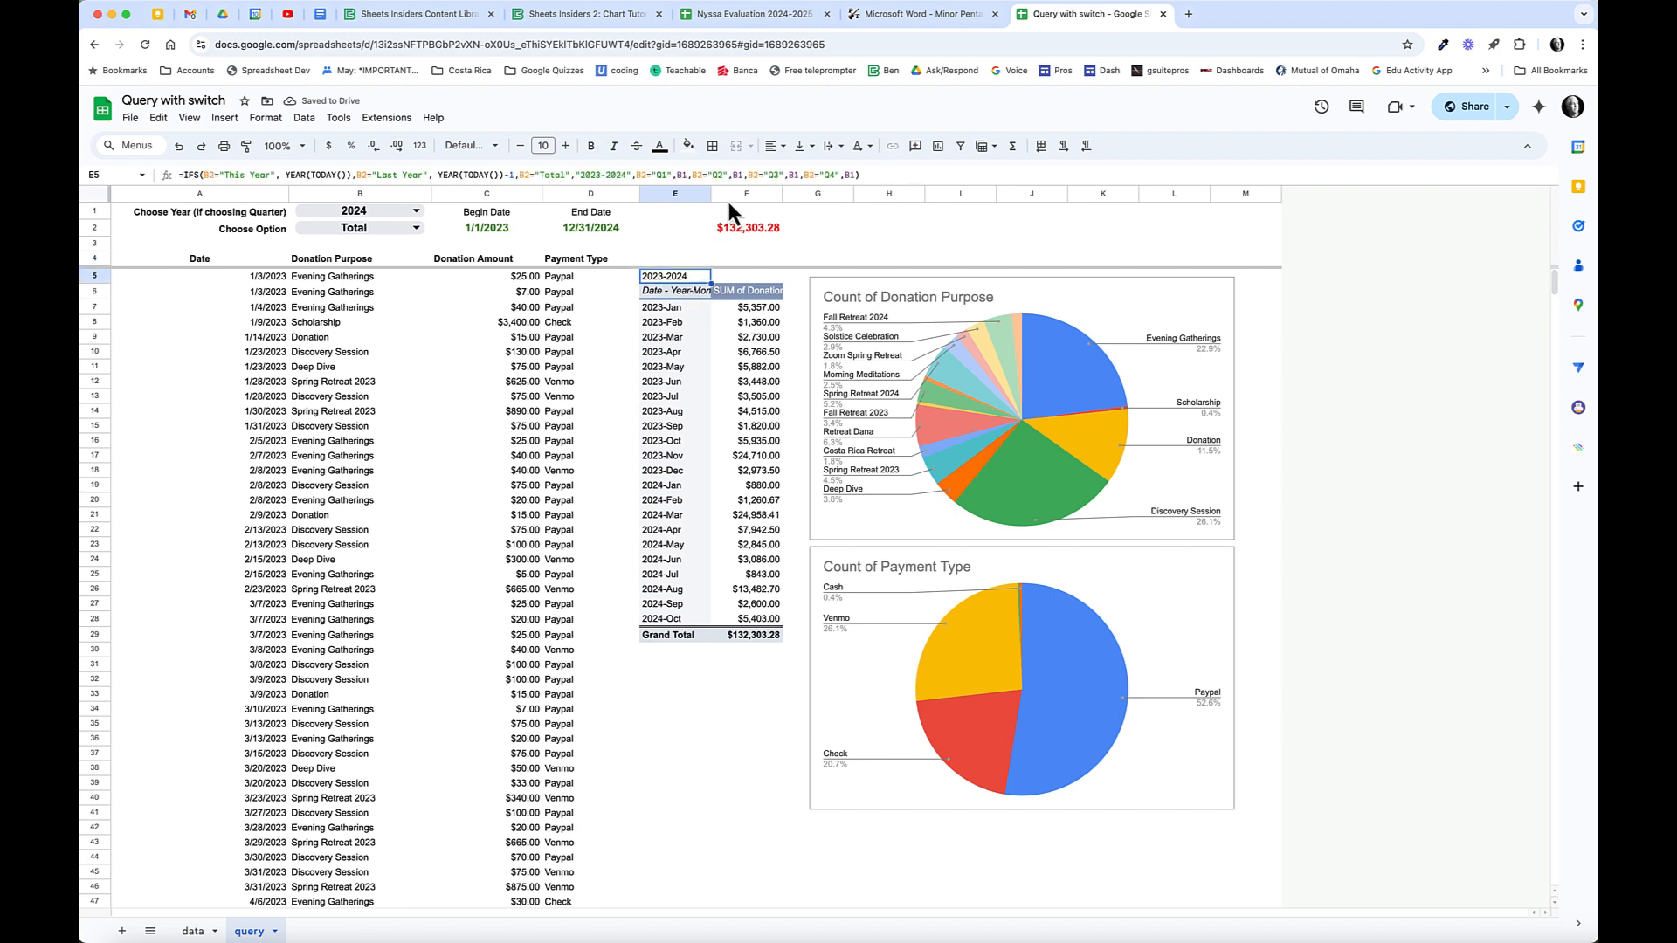
click(591, 146)
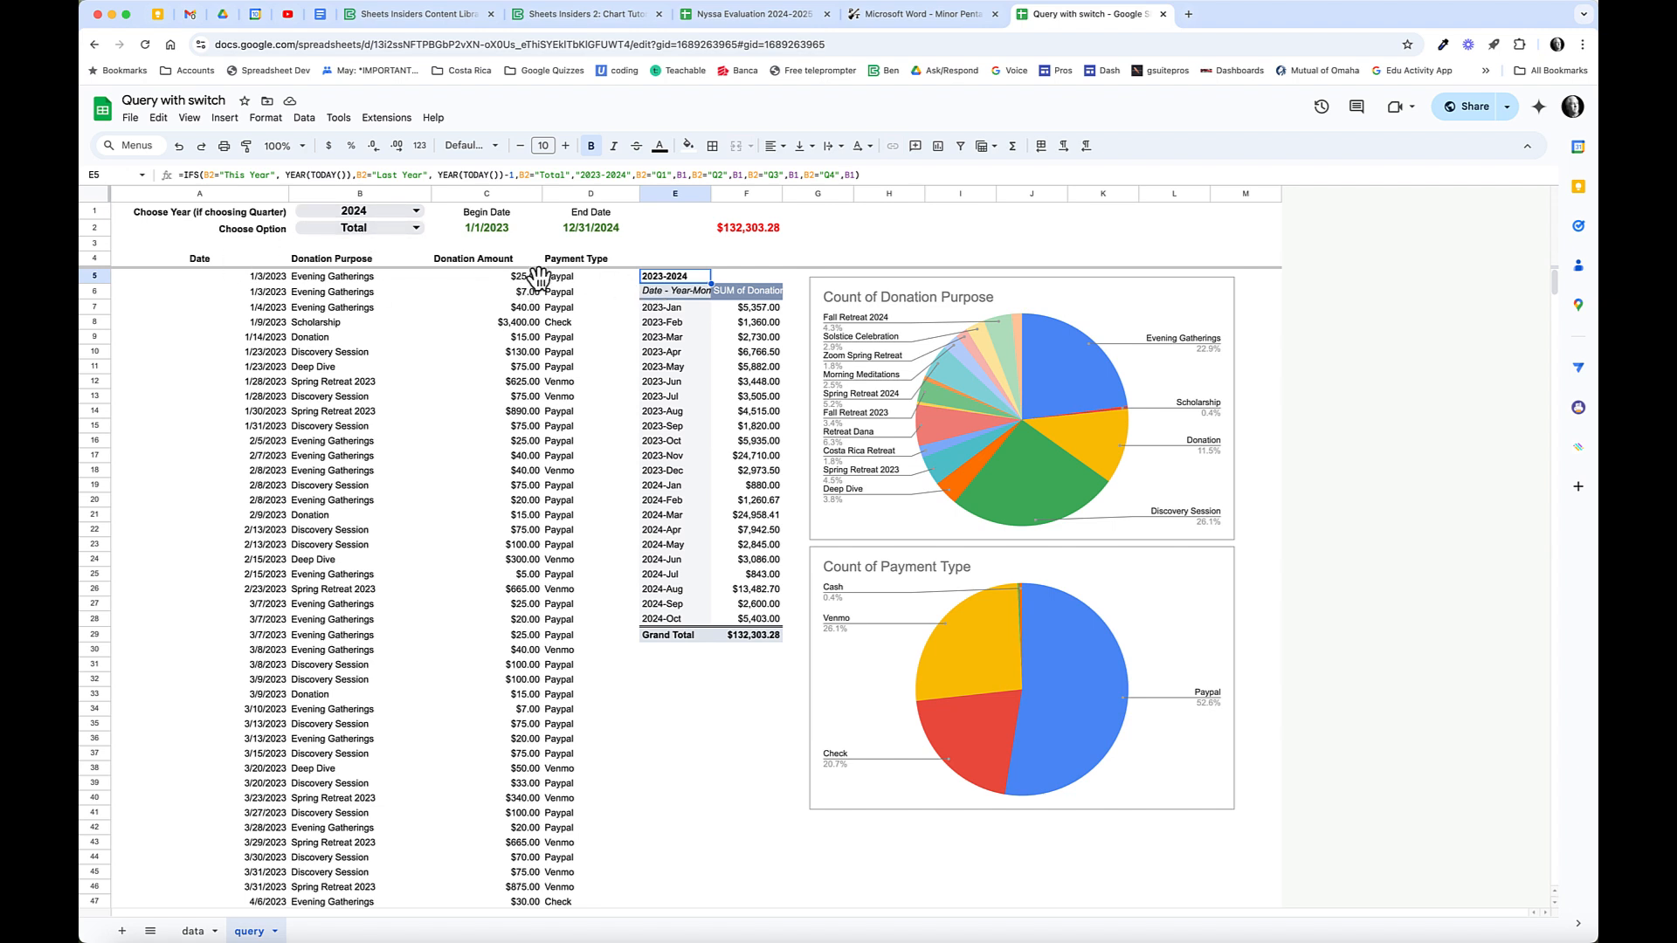
Set the period in B2 to Q1 and the year in B1 to 2023.
click(409, 234)
click(348, 252)
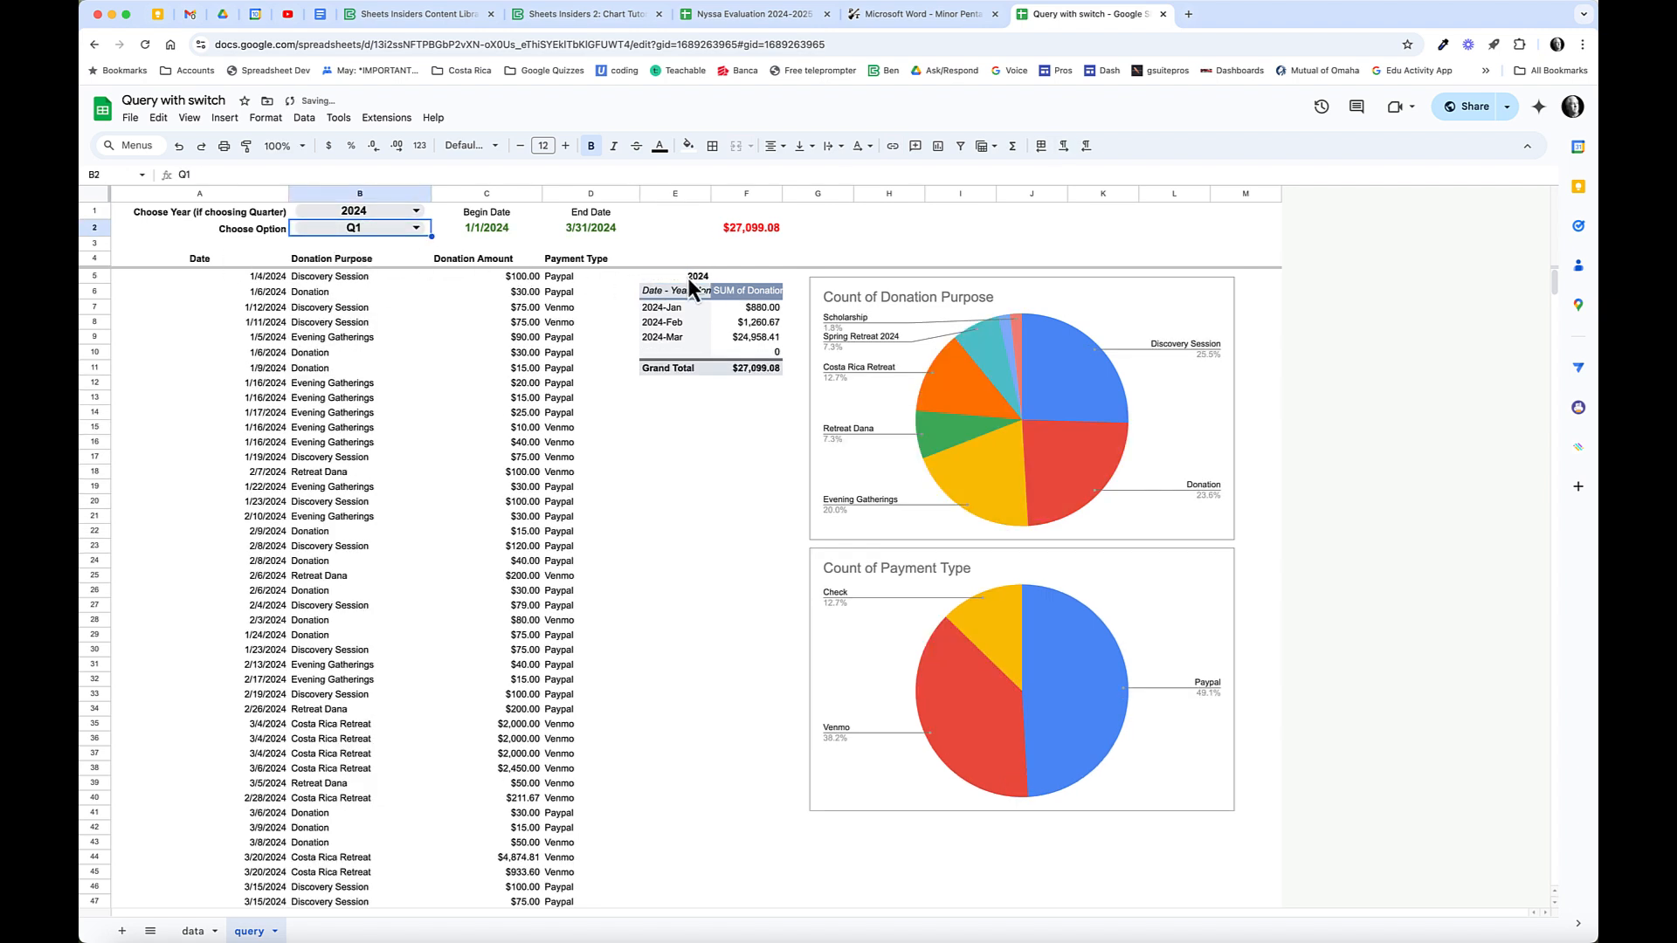
click(406, 231)
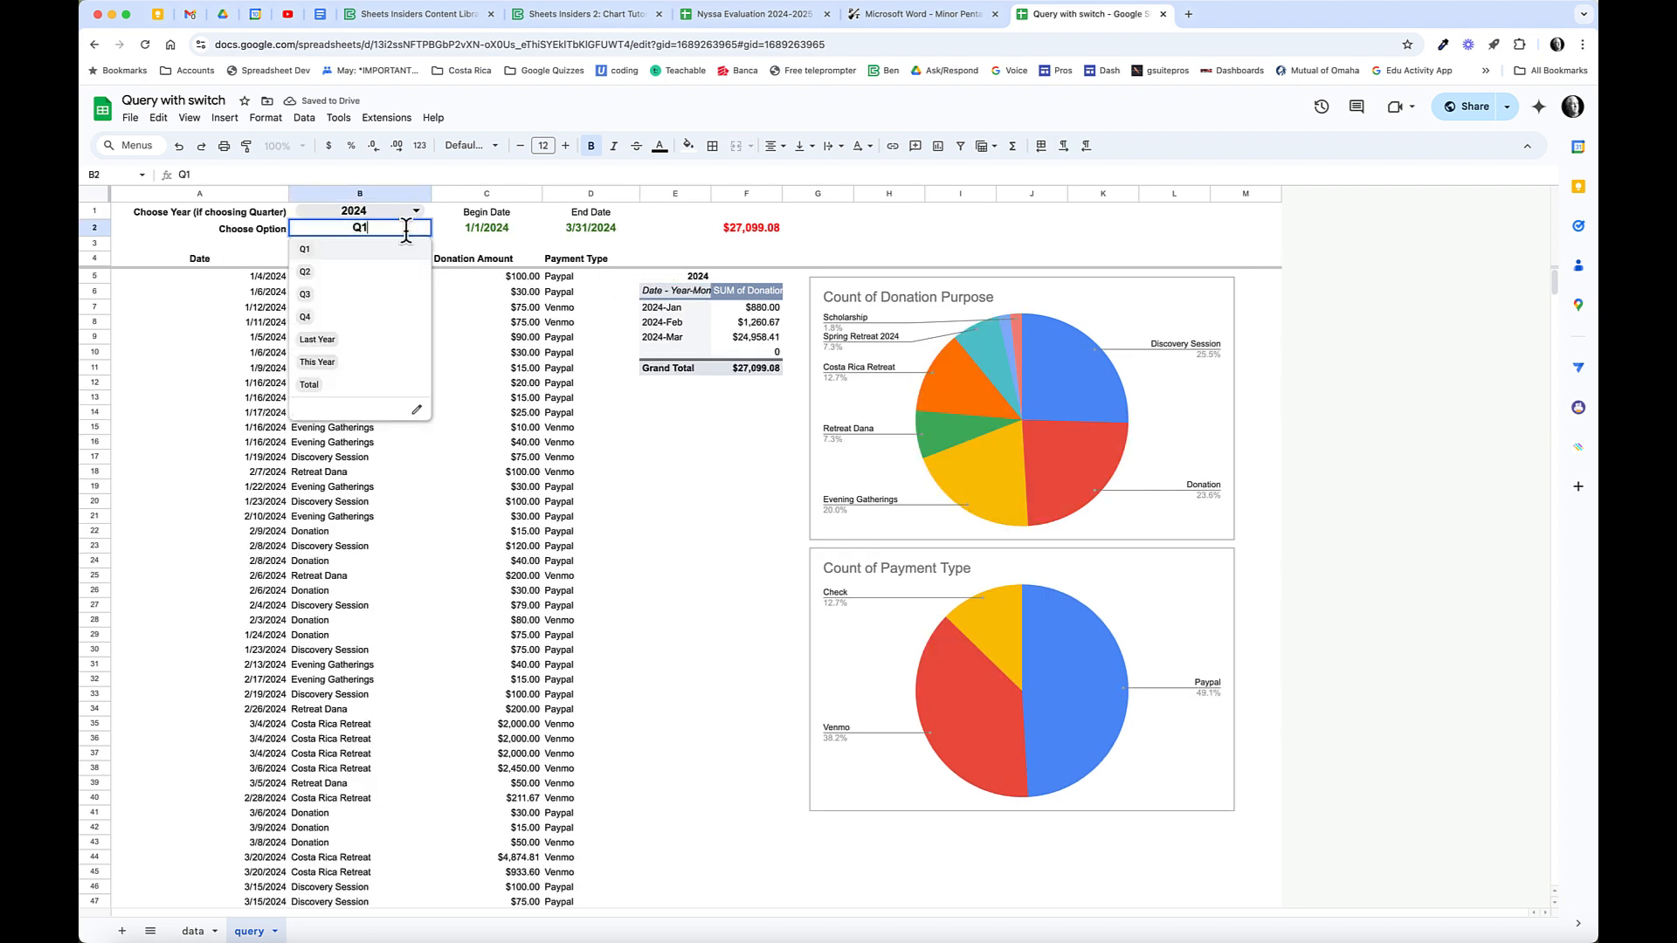
click(409, 214)
click(314, 232)
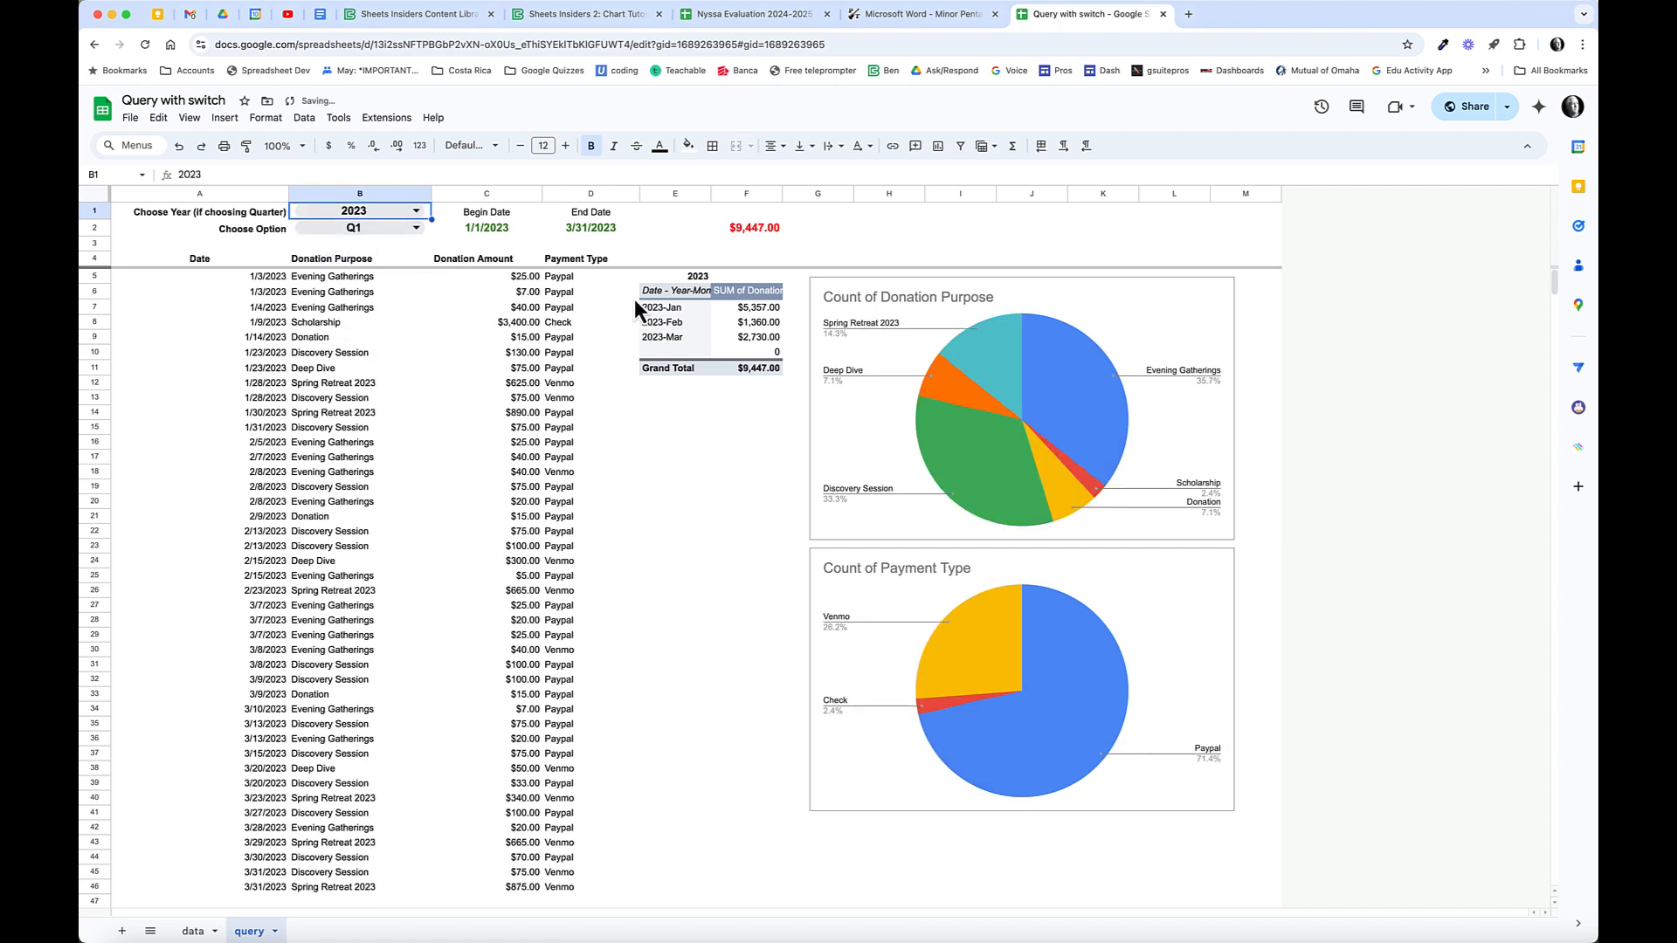
Set the year in B1 to 2024 and the period in B2 to Q2.
click(414, 214)
click(333, 251)
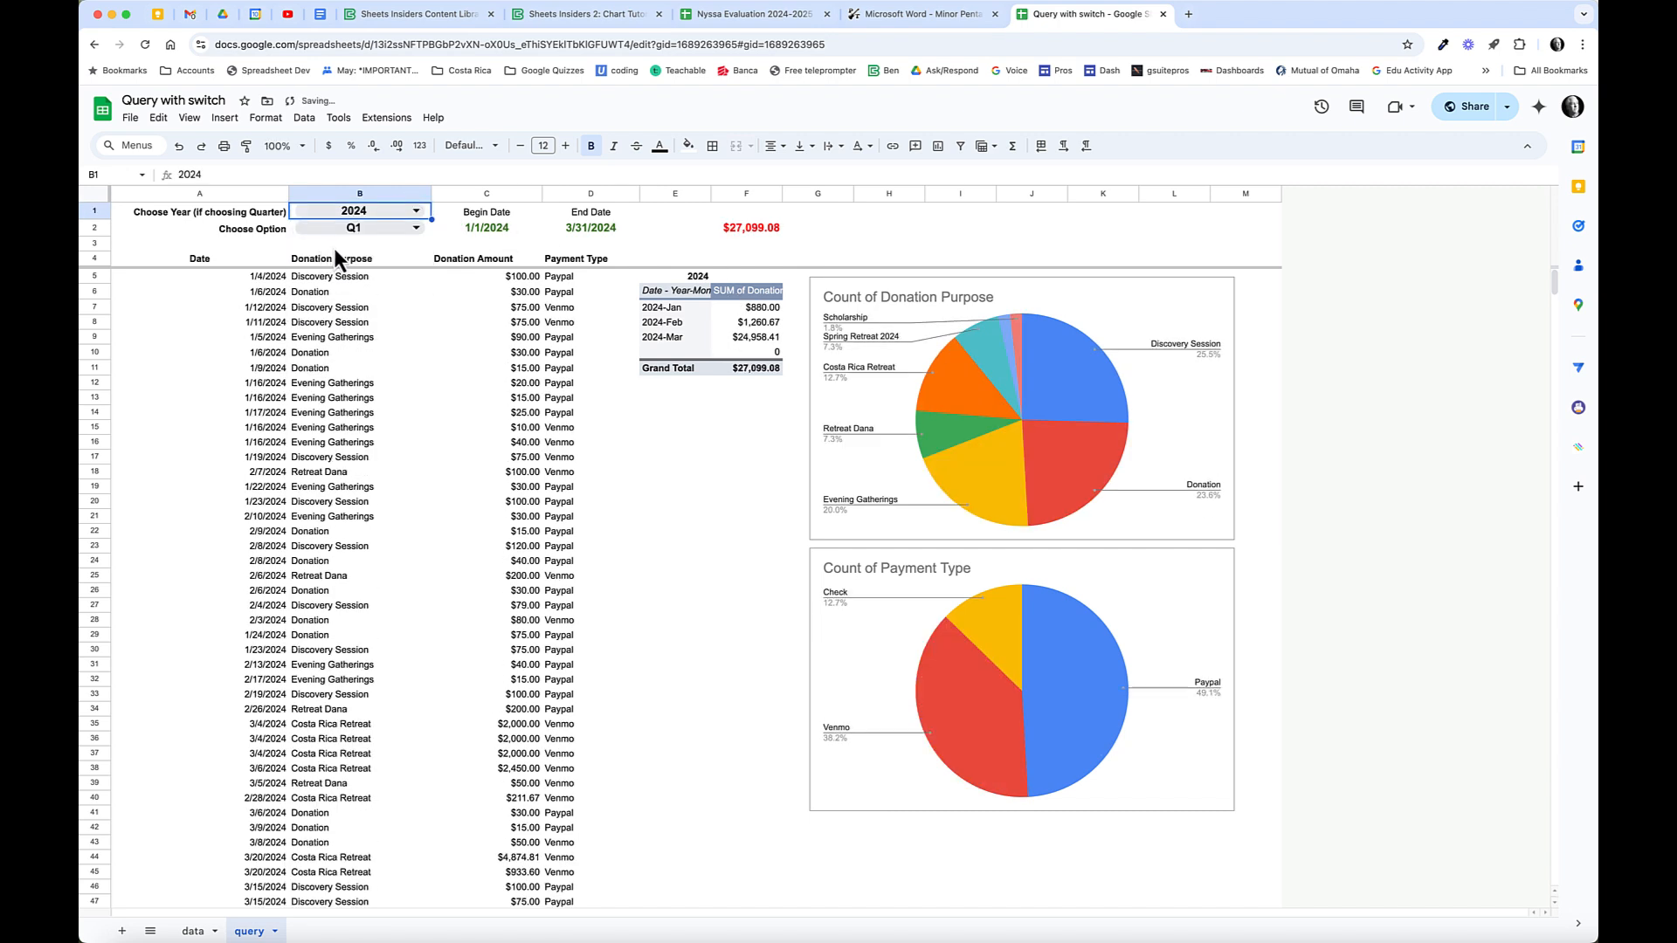
click(406, 229)
click(339, 276)
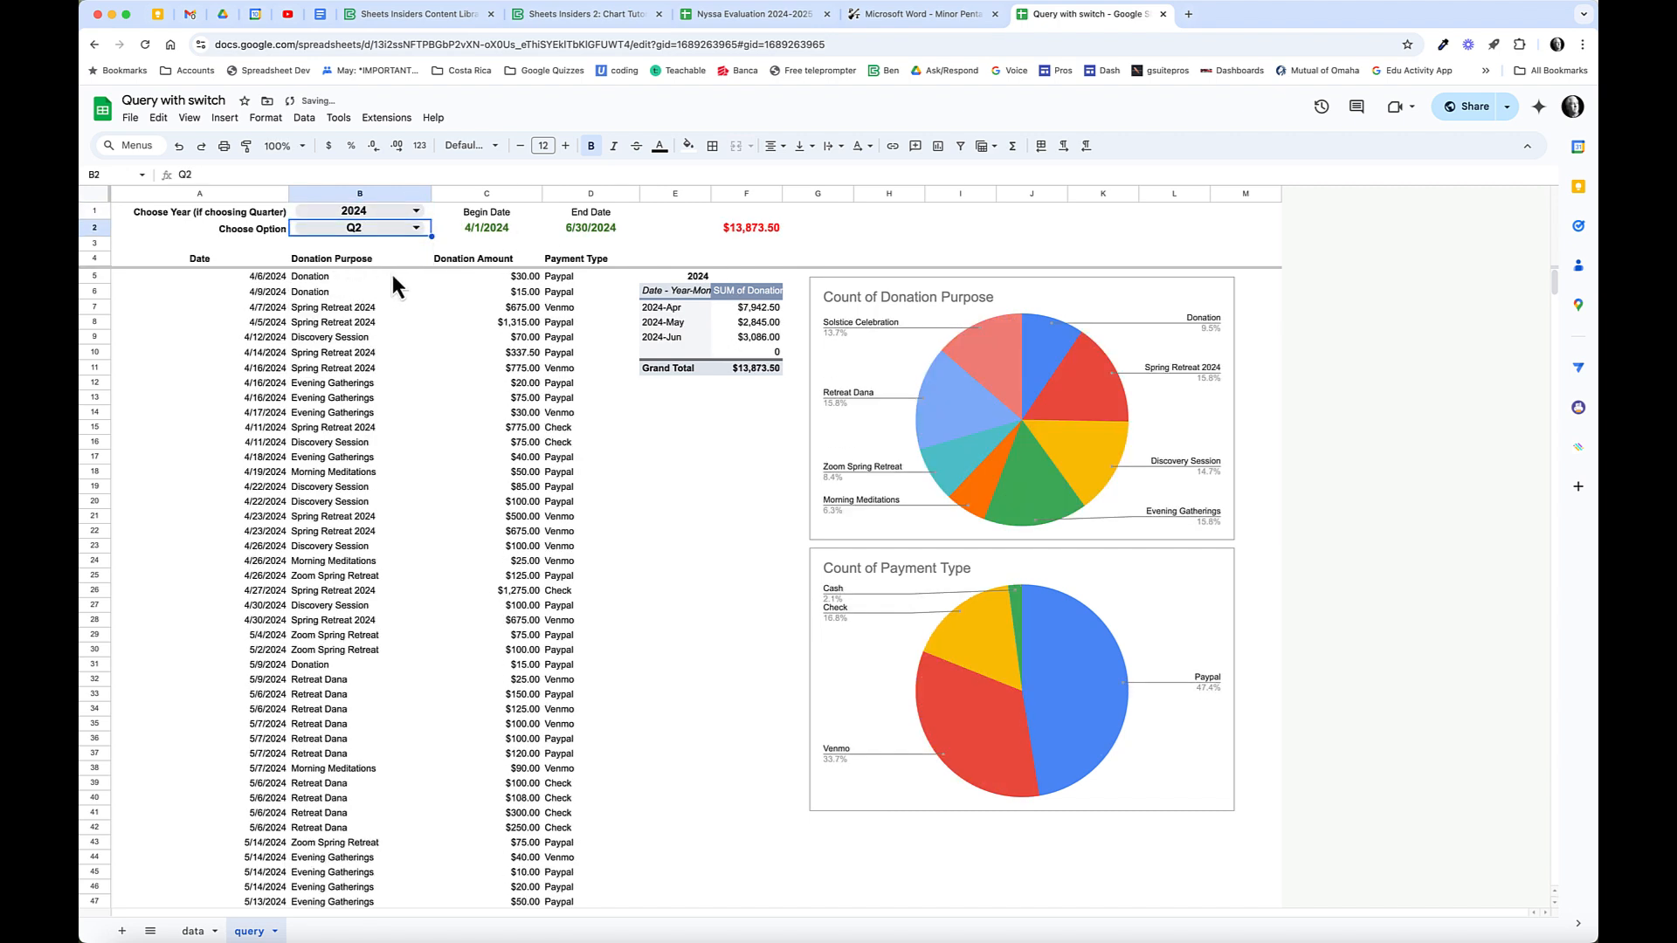
Set the period in B2 to Q3 and review the updated pivot table and pie charts.
click(418, 231)
click(335, 293)
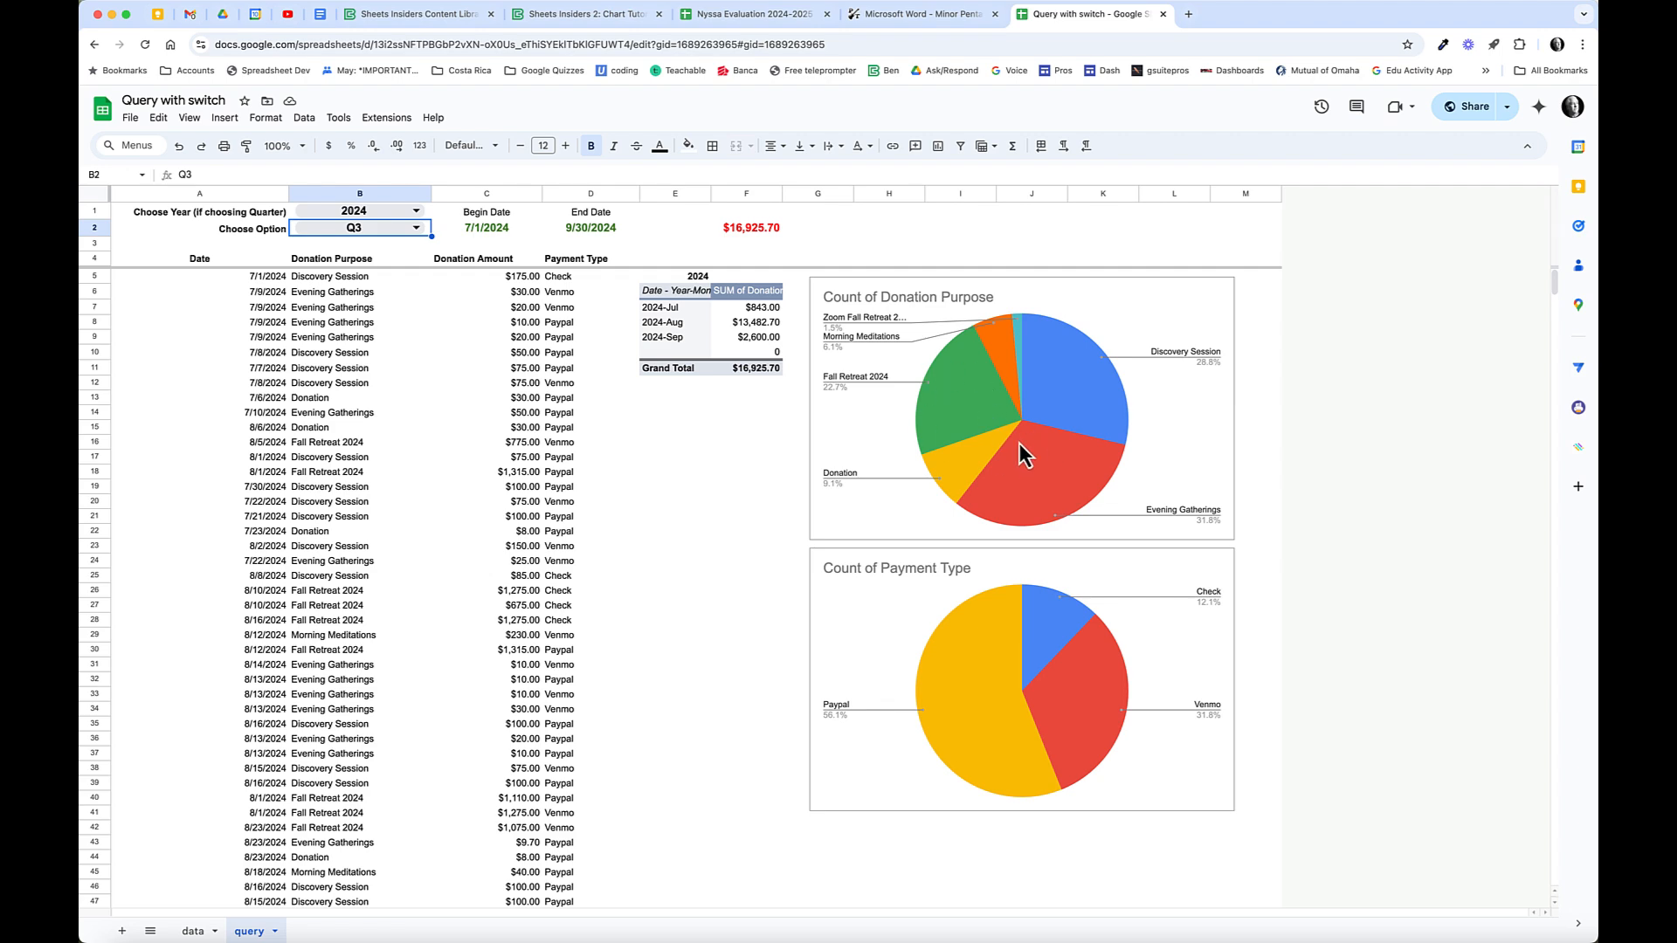
scroll(1231, 537, down, 5)
scroll(1218, 533, up, 5)
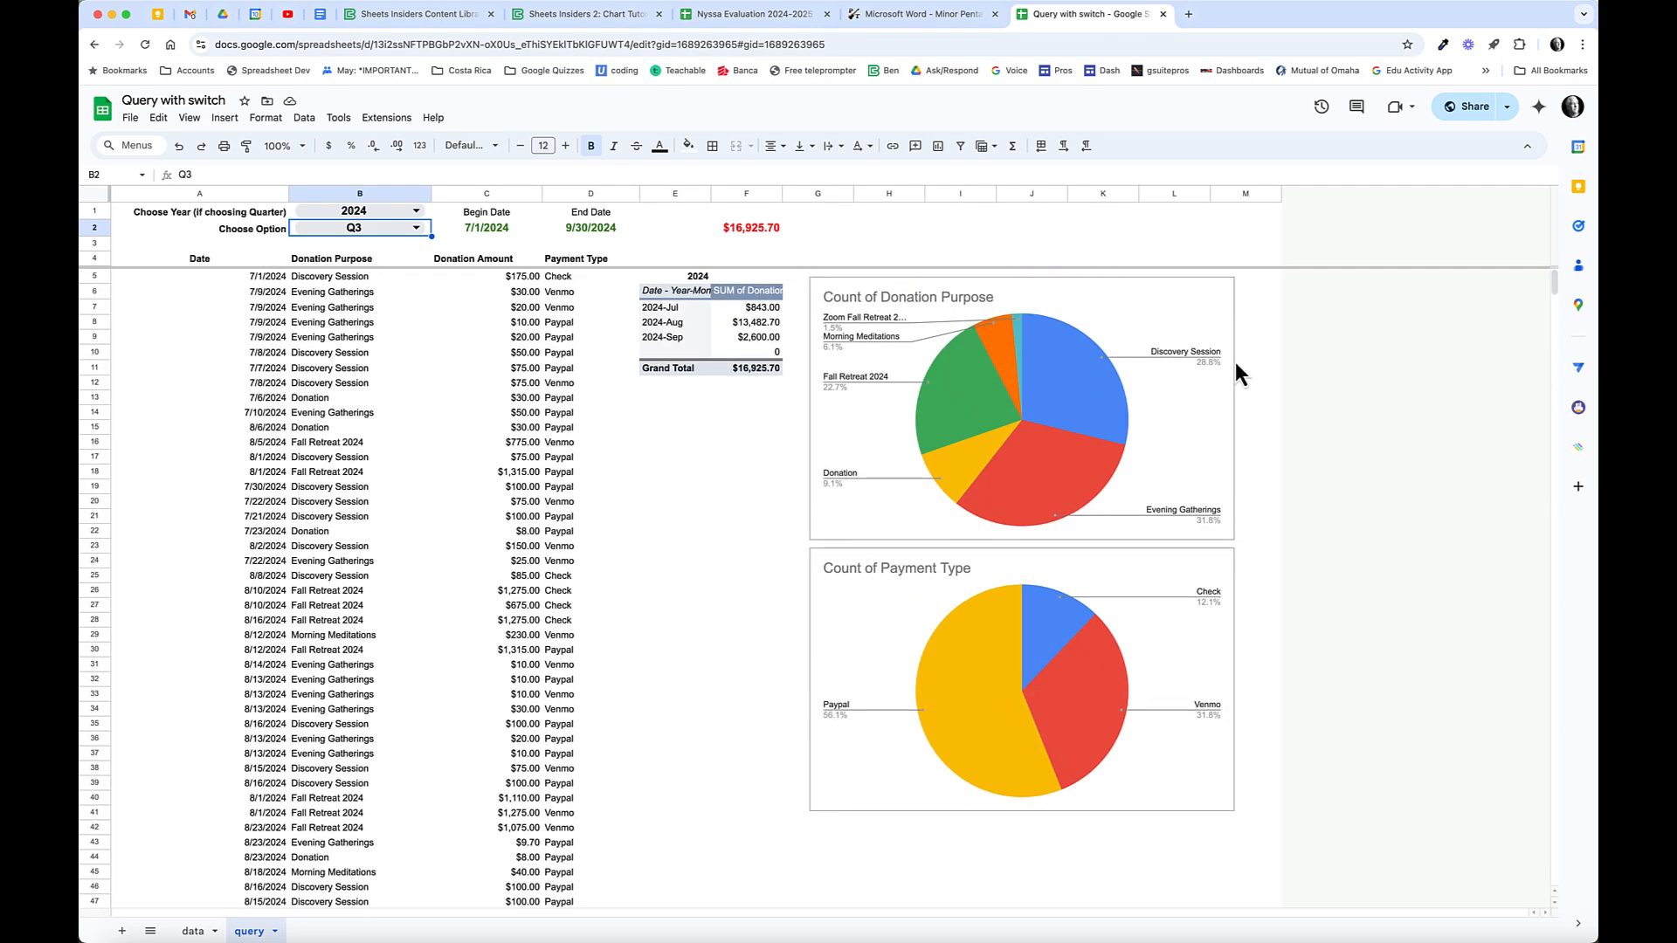
click(1476, 2)
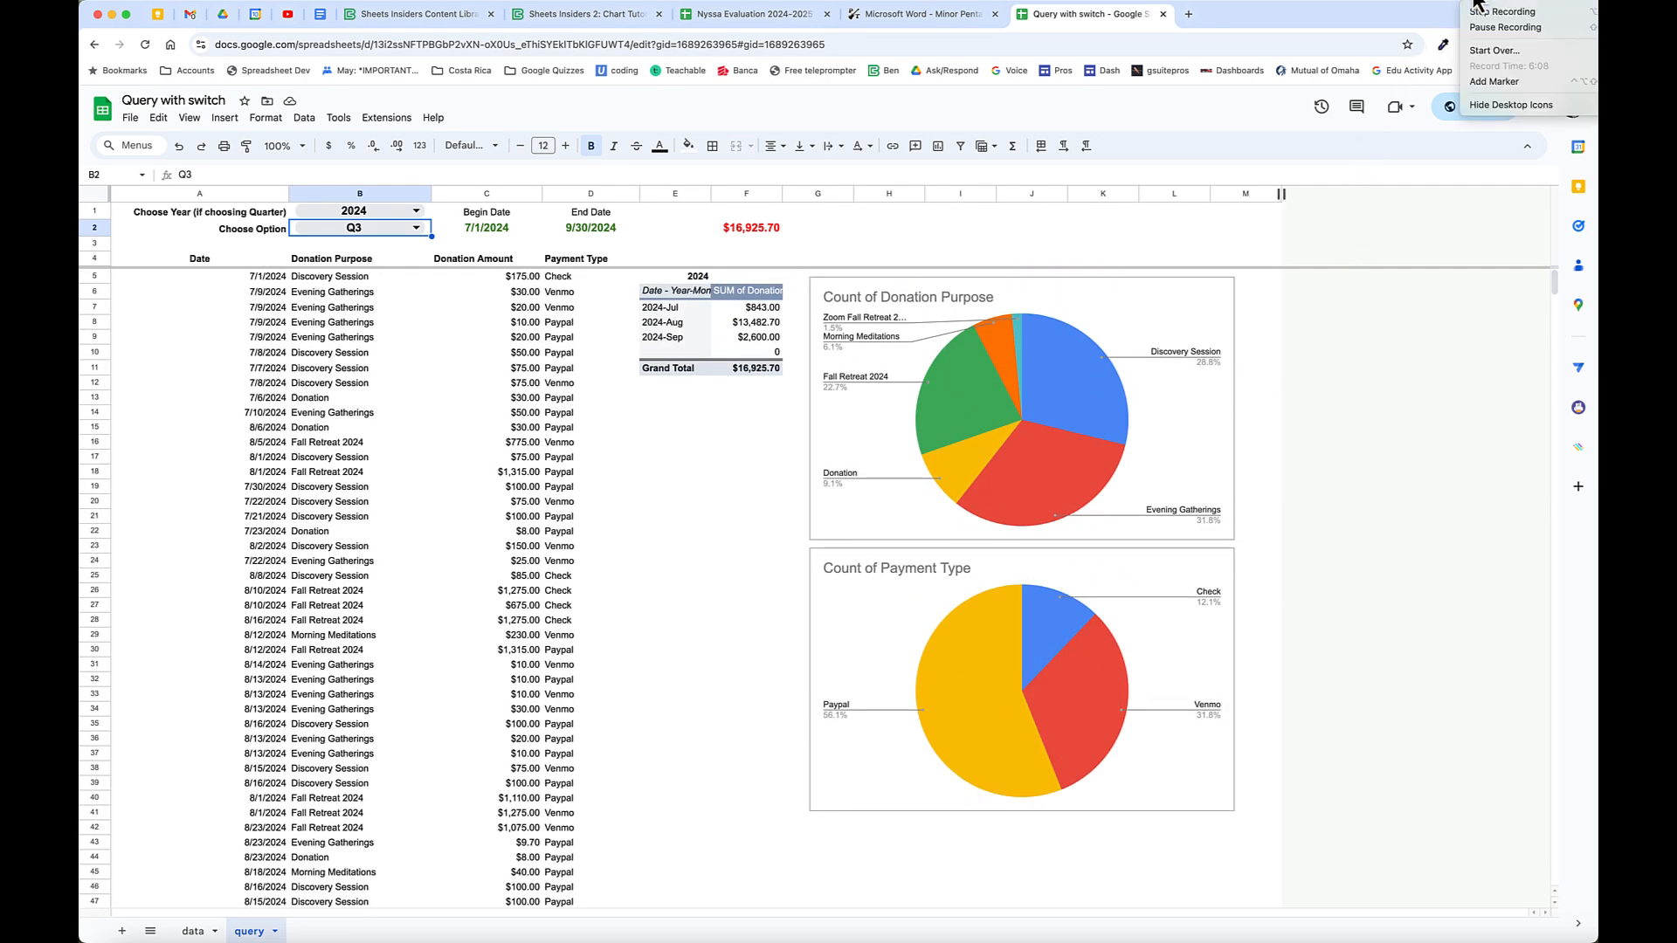